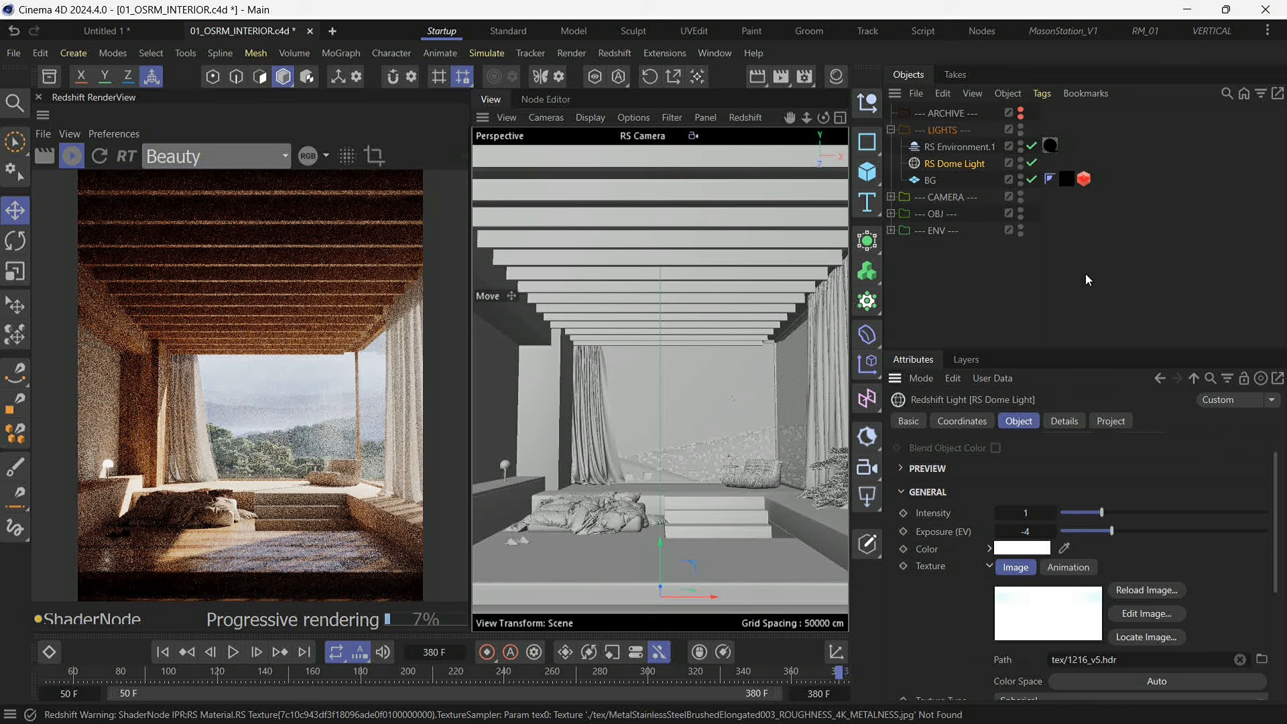
Try rotating the RS Dome Light to change the direction of the sunlight entering the room.
{"action": "key", "text": "e"}
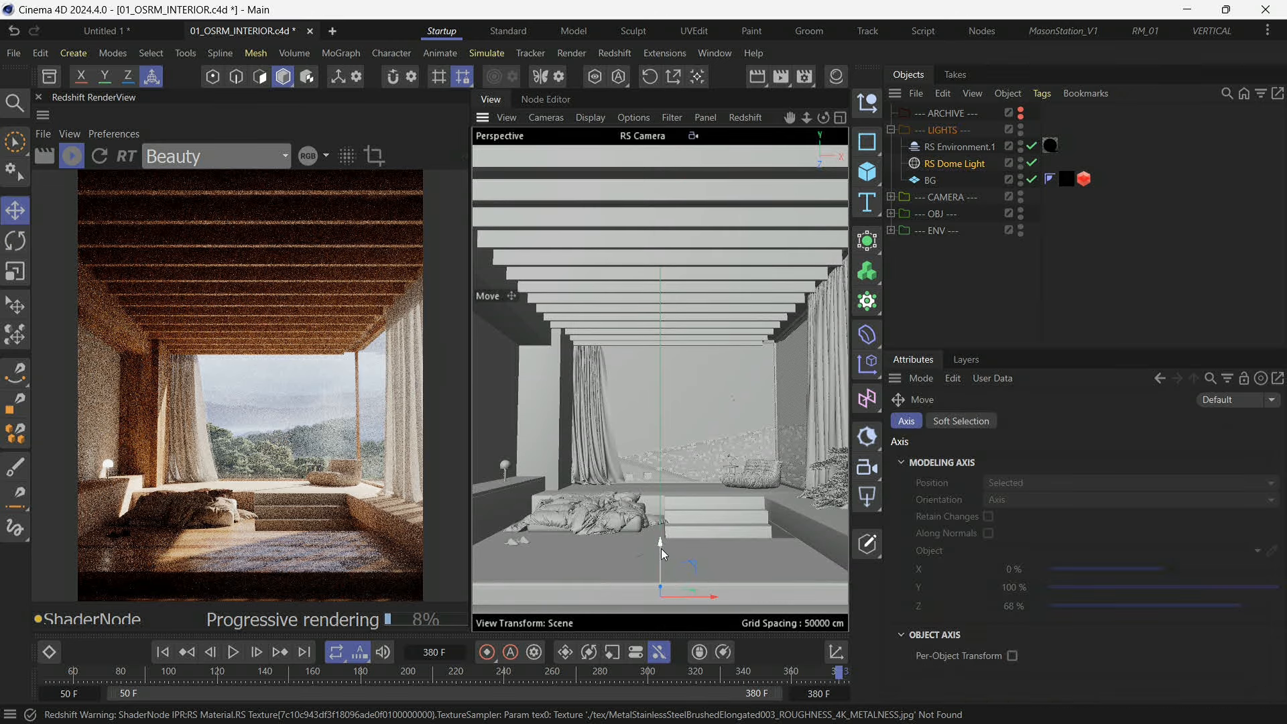
{"action": "key", "text": "r"}
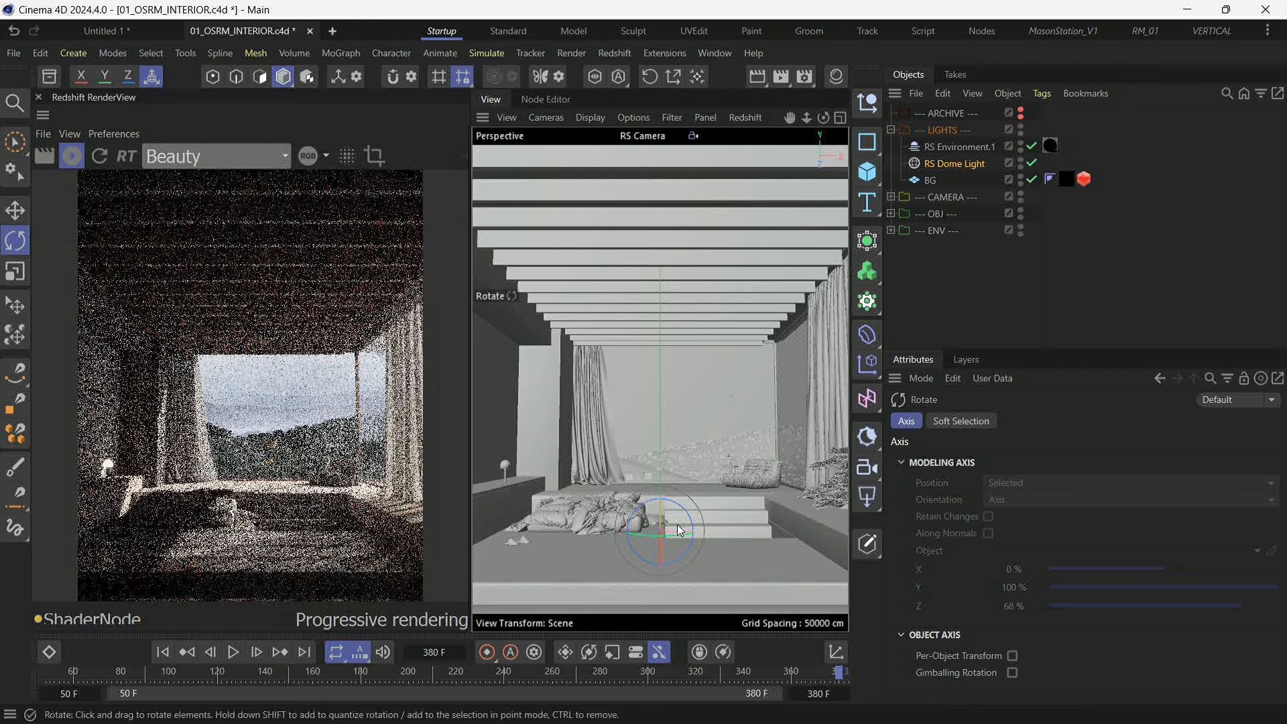
{"action": "left_click_drag", "start_coordinate": [676, 533], "coordinate": [564, 498]}
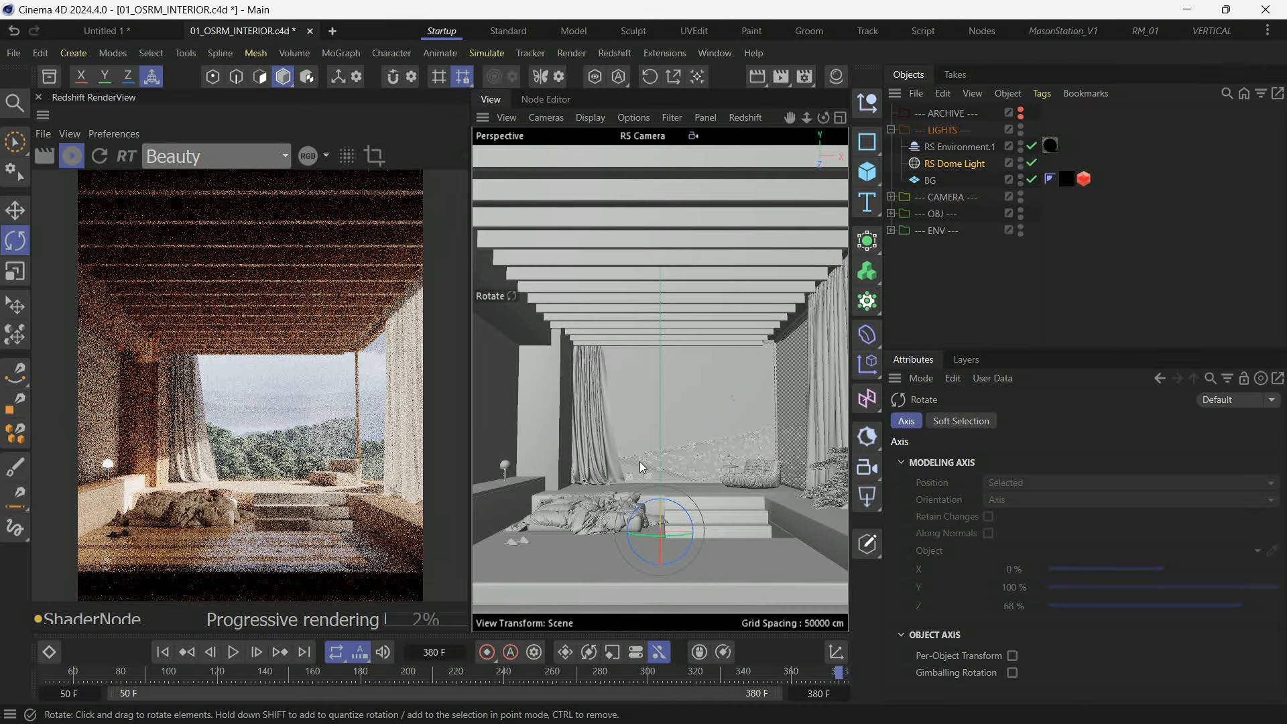
{"action": "left_click_drag", "start_coordinate": [655, 534], "coordinate": [584, 509]}
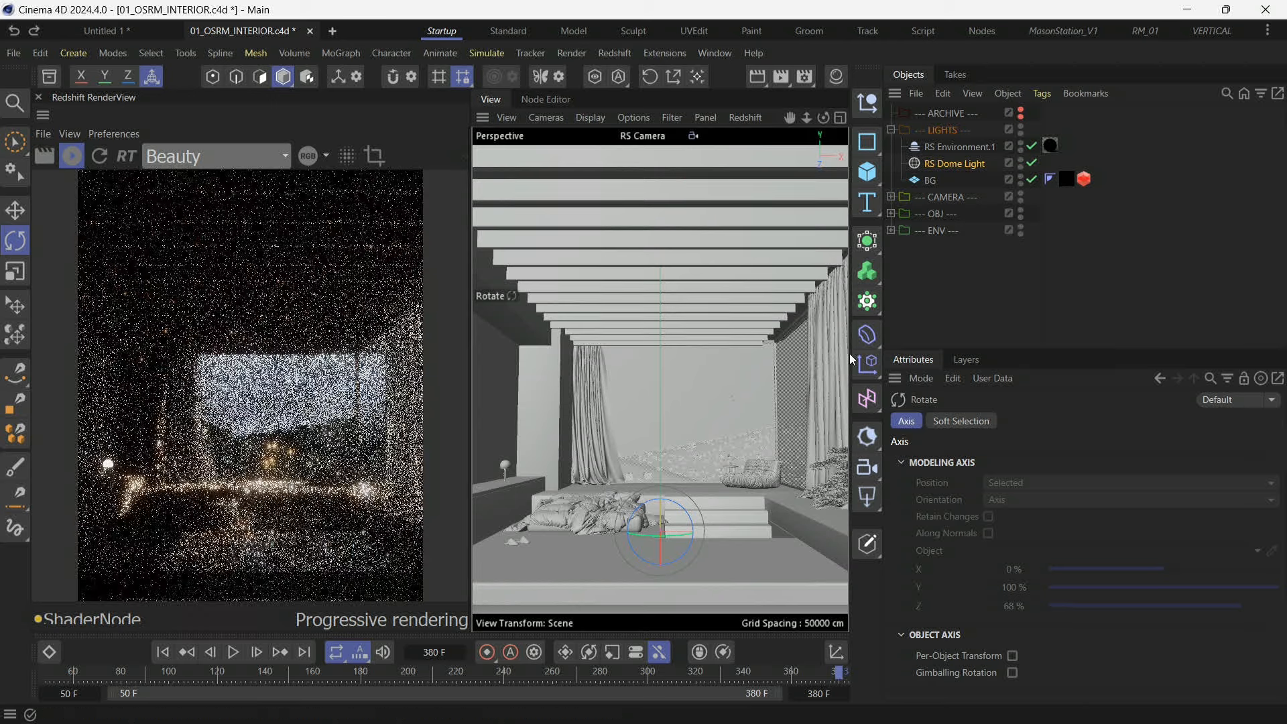
Add an RS Sun & Sky Rig inside the LIGHTS group and disable the RS Dome Light.
{"action": "left_click", "coordinate": [614, 53]}
{"action": "mouse_move", "coordinate": [631, 84]}
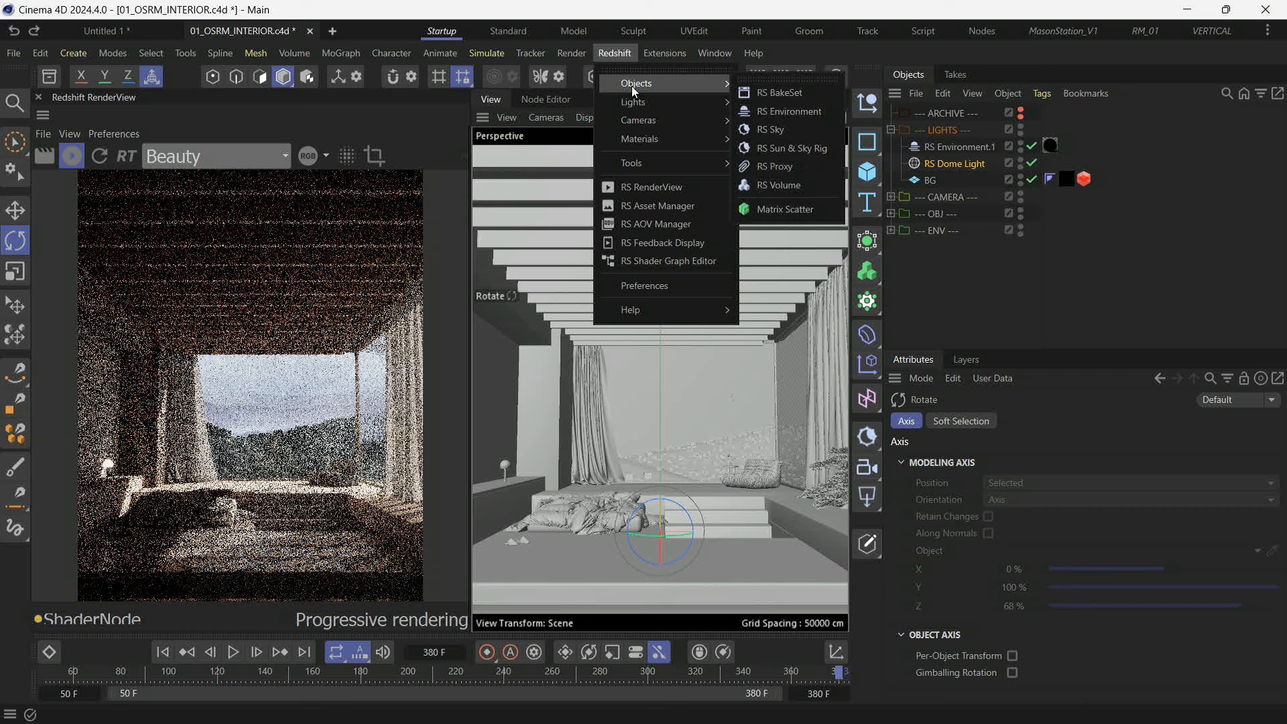
{"action": "left_click", "coordinate": [783, 147]}
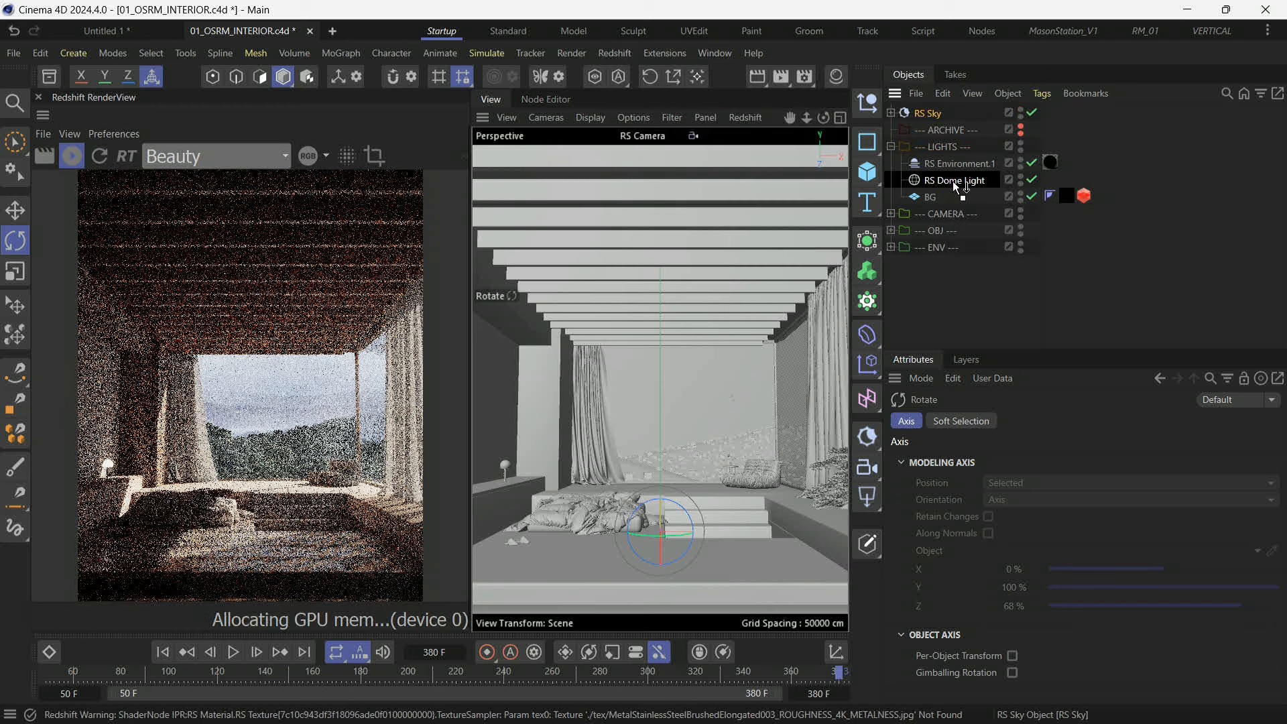
{"action": "left_click", "coordinate": [1032, 180]}
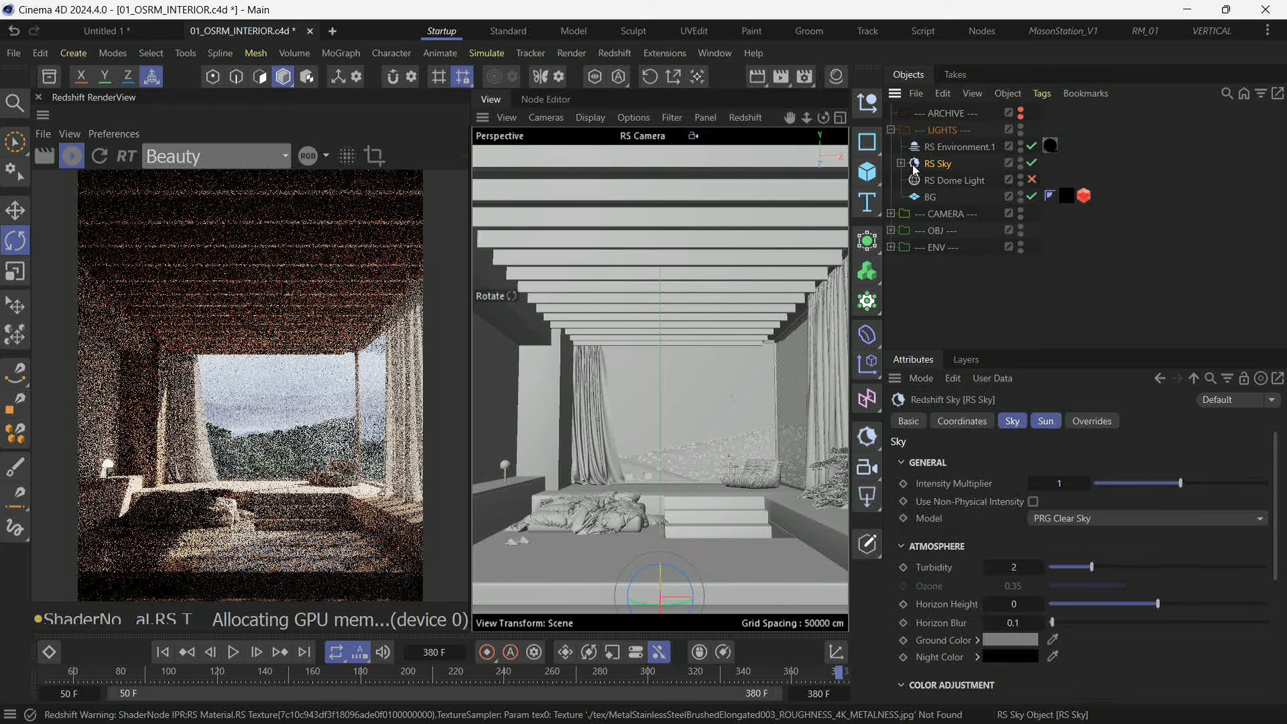
Raise the RS Sky rig to window height and rotate it so sunlight rakes in through the window.
{"action": "key", "text": "e"}
{"action": "left_click_drag", "start_coordinate": [664, 552], "coordinate": [664, 479]}
{"action": "key", "text": "r"}
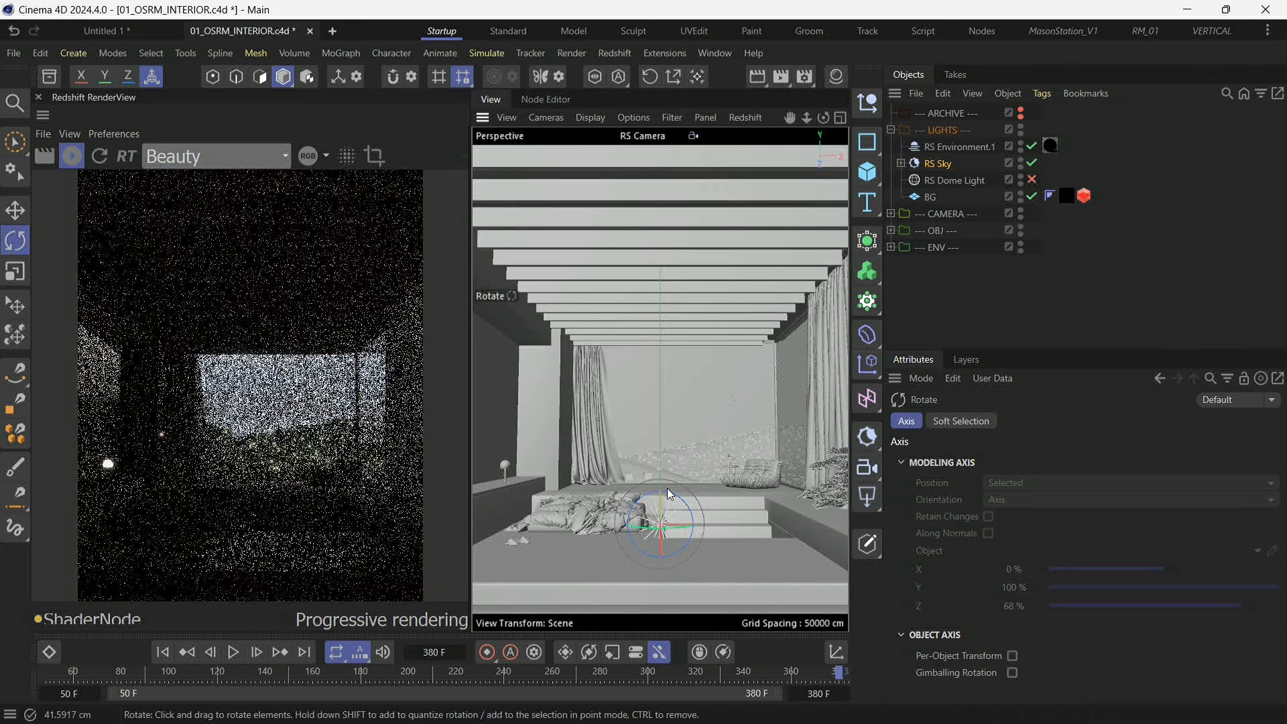
{"action": "key", "text": "e"}
{"action": "left_click_drag", "start_coordinate": [663, 486], "coordinate": [674, 439]}
{"action": "key", "text": "r"}
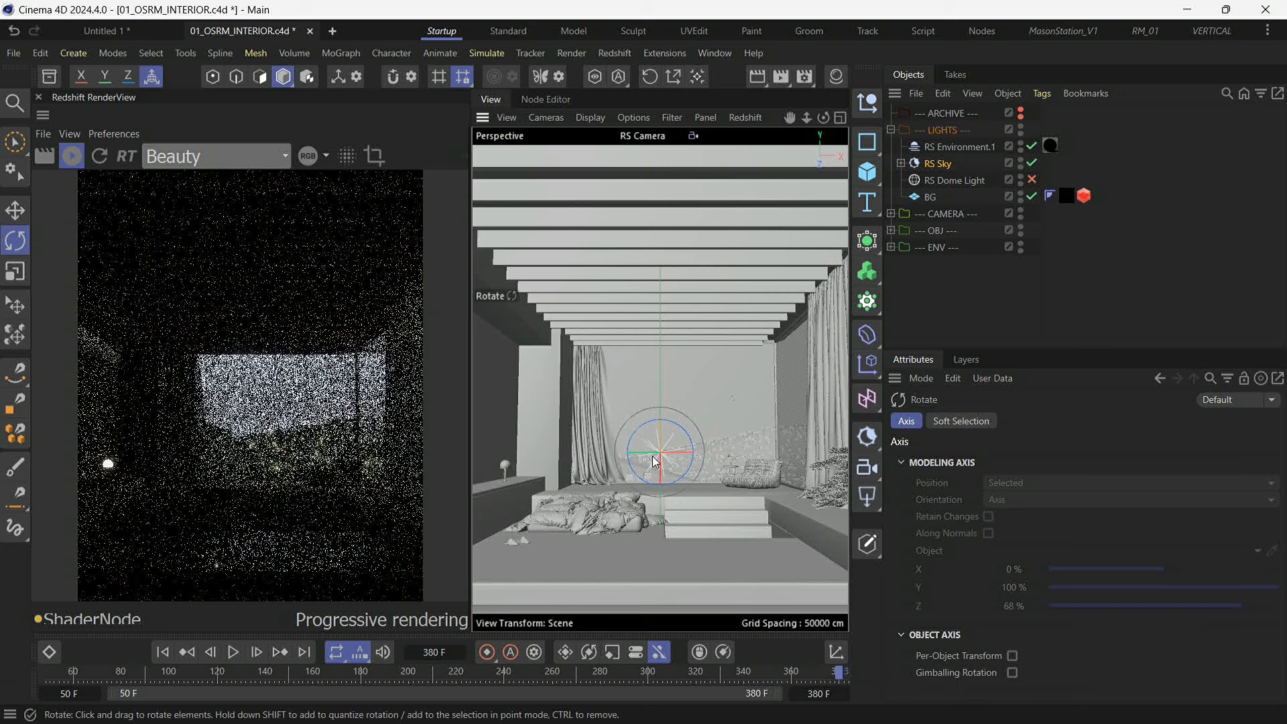
{"action": "left_click_drag", "start_coordinate": [651, 455], "coordinate": [756, 449]}
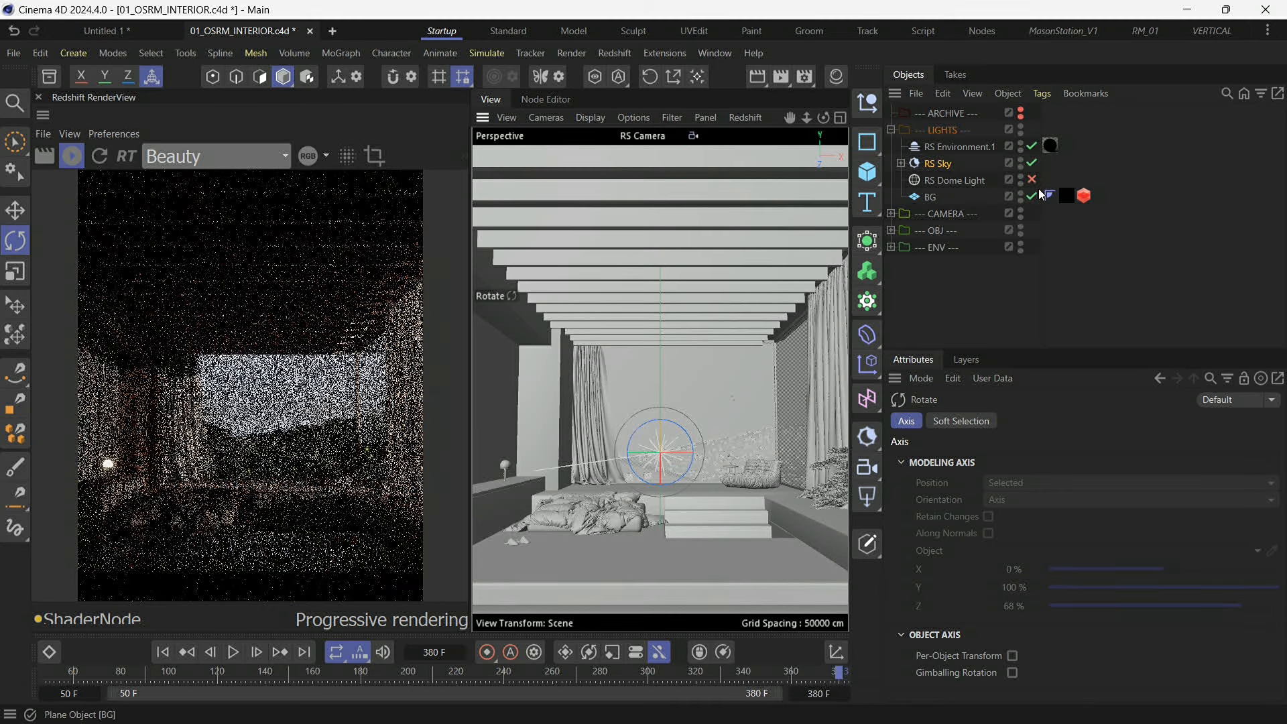
Set the Sun Disk Scale of the RS Sky to 50.
{"action": "left_click", "coordinate": [937, 164]}
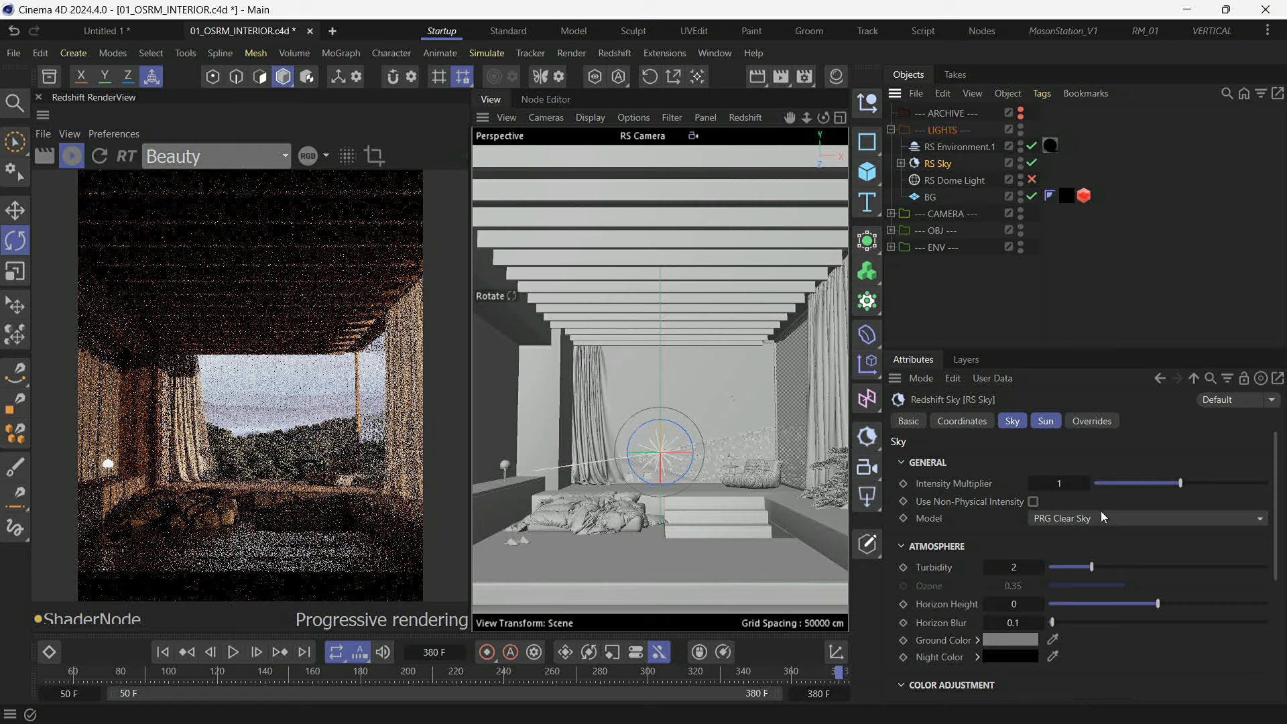
{"action": "left_click", "coordinate": [1047, 422]}
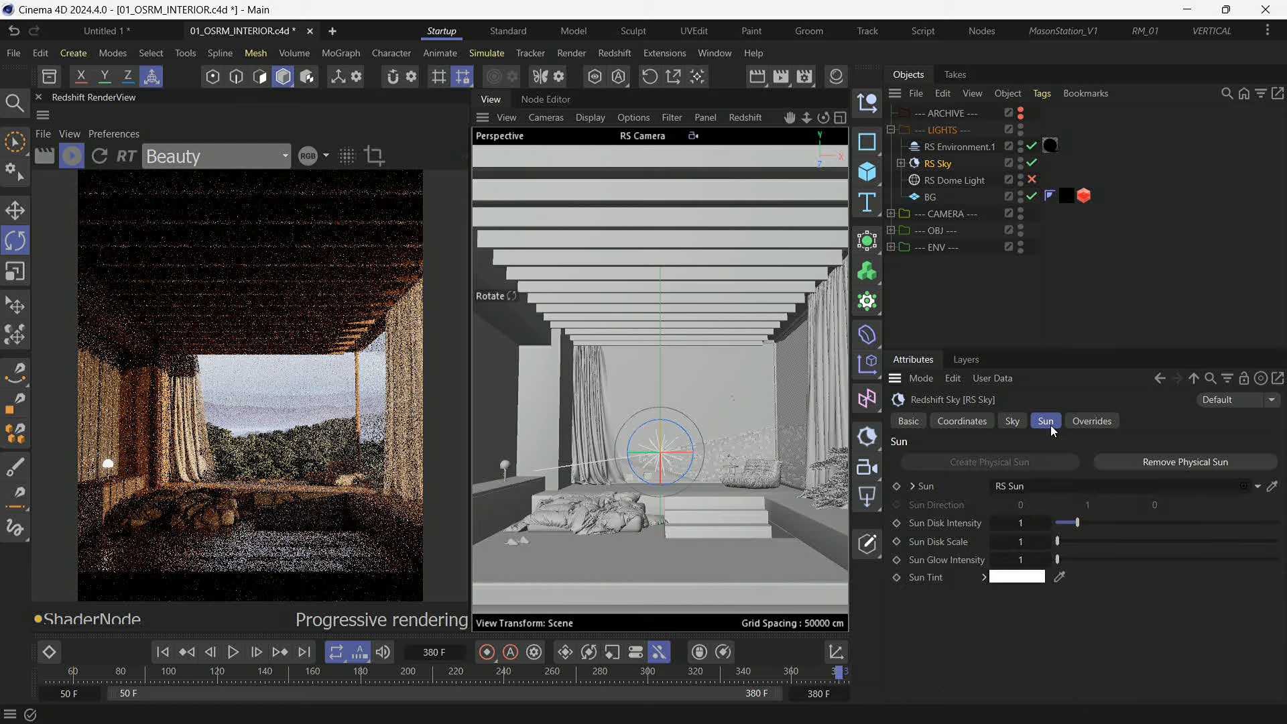
{"action": "double_click", "coordinate": [1035, 542]}
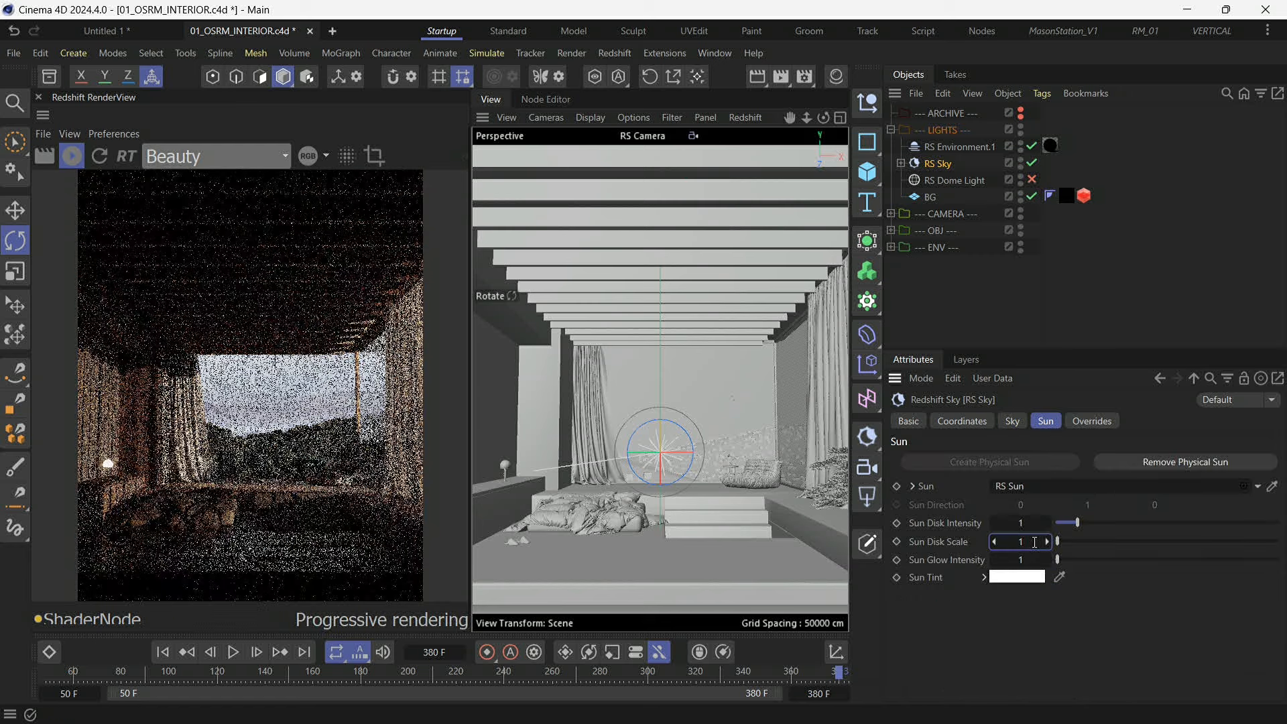
{"action": "type", "text": "50"}
{"action": "key", "text": "Return"}
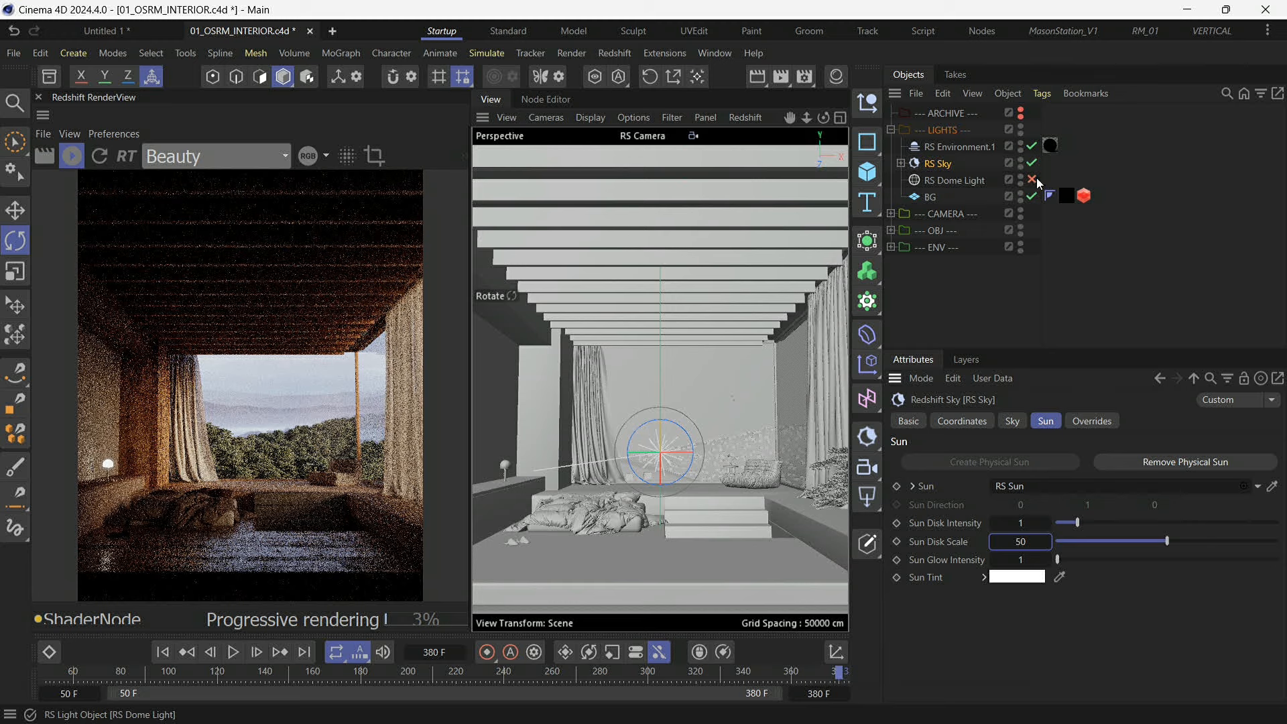
Disable the RS Sky and its RS Sun, re-enable the RS Dome Light, and select the RS Environment.
{"action": "left_click", "coordinate": [901, 162]}
{"action": "left_click", "coordinate": [1033, 163]}
{"action": "left_click", "coordinate": [966, 147]}
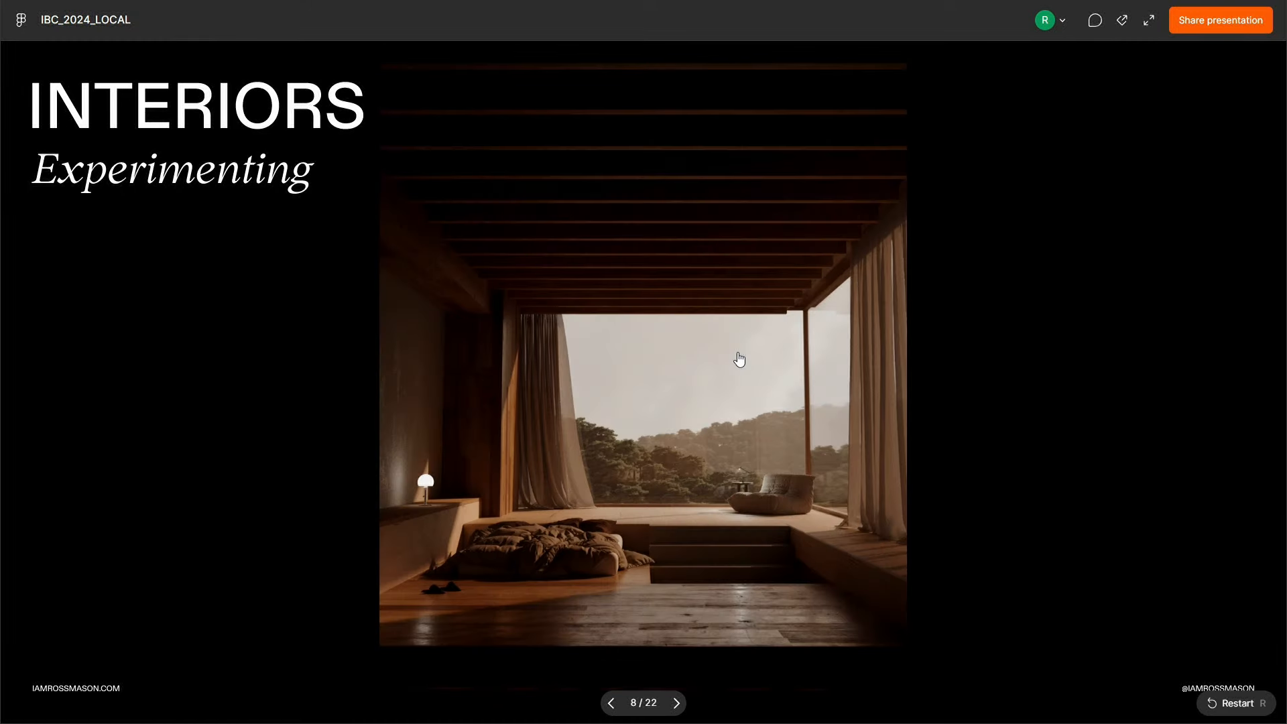
View the RS Environment slide in the Figma presentation and switch back to Cinema 4D.
{"action": "key", "text": "Right"}
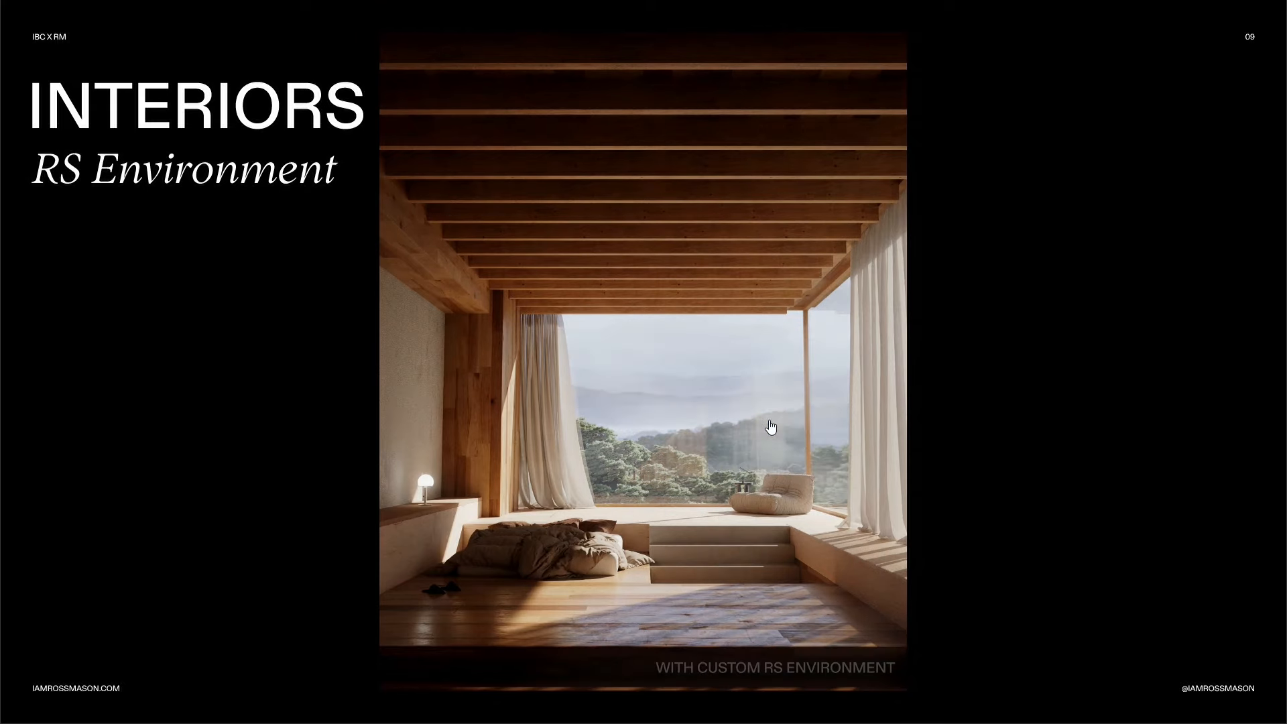
{"action": "key", "text": "super"}
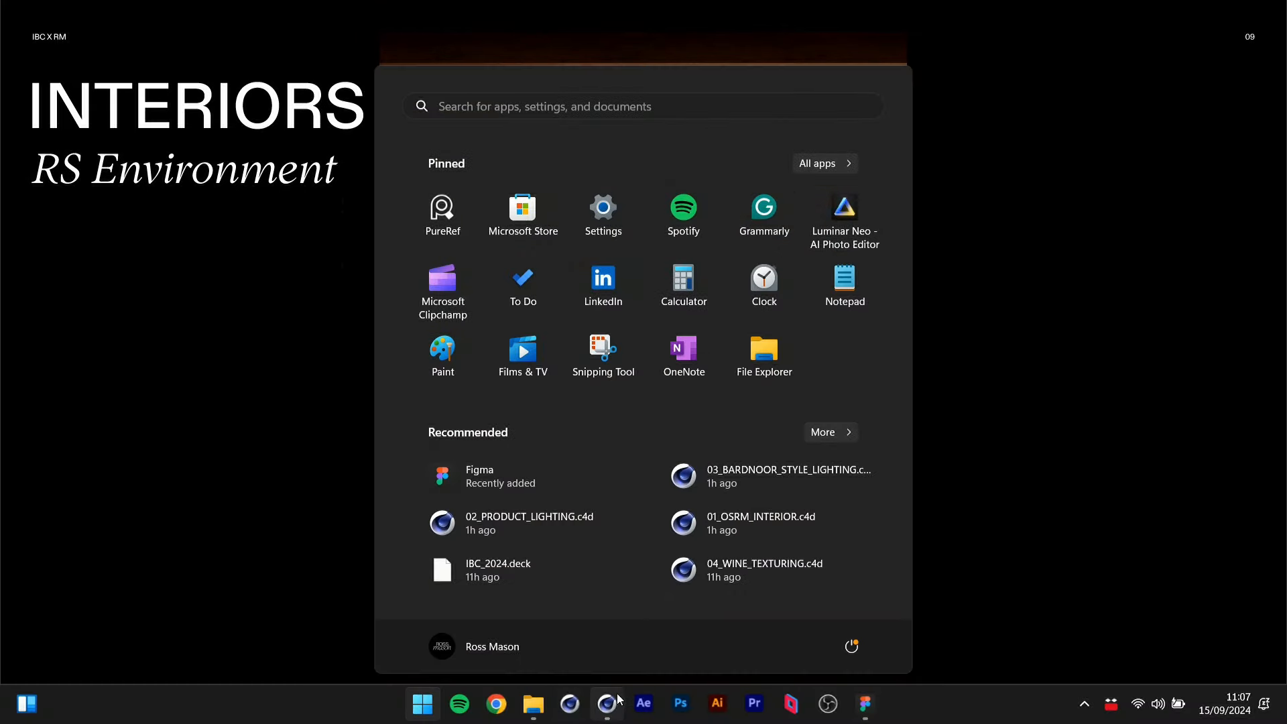
{"action": "left_click", "coordinate": [608, 708]}
Select the FOG material on the RS Environment and restrict the preview render to a region around the window.
{"action": "left_click", "coordinate": [1050, 147]}
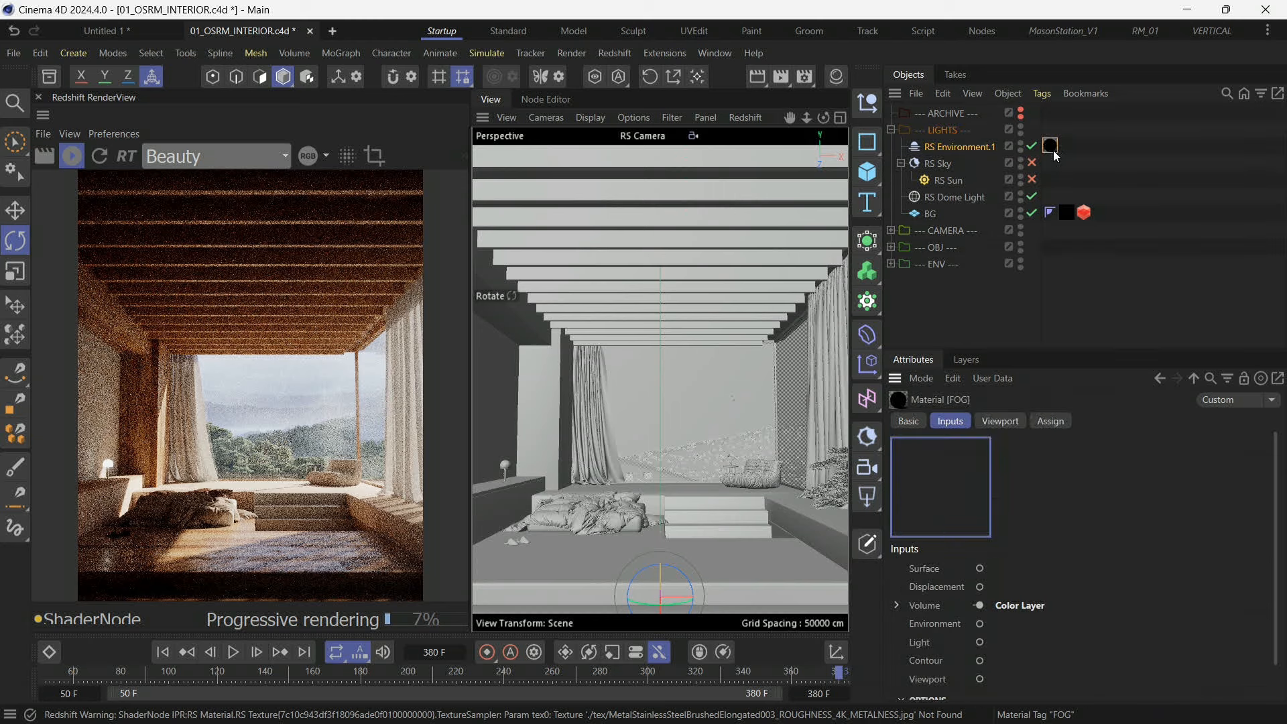
{"action": "left_click", "coordinate": [372, 158]}
{"action": "left_click_drag", "start_coordinate": [254, 376], "coordinate": [275, 364]}
{"action": "left_click_drag", "start_coordinate": [272, 266], "coordinate": [272, 350]}
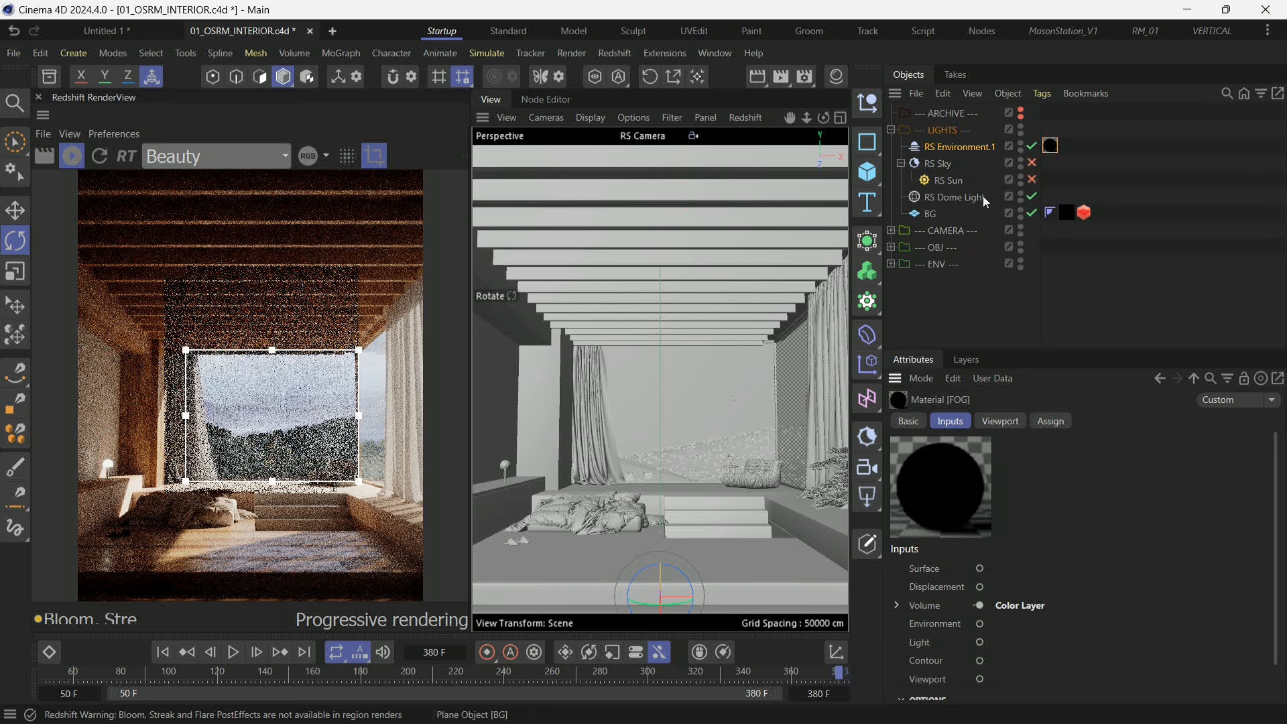
Open the node graph of the FOG material assigned to the RS Environment.
{"action": "left_click", "coordinate": [571, 102]}
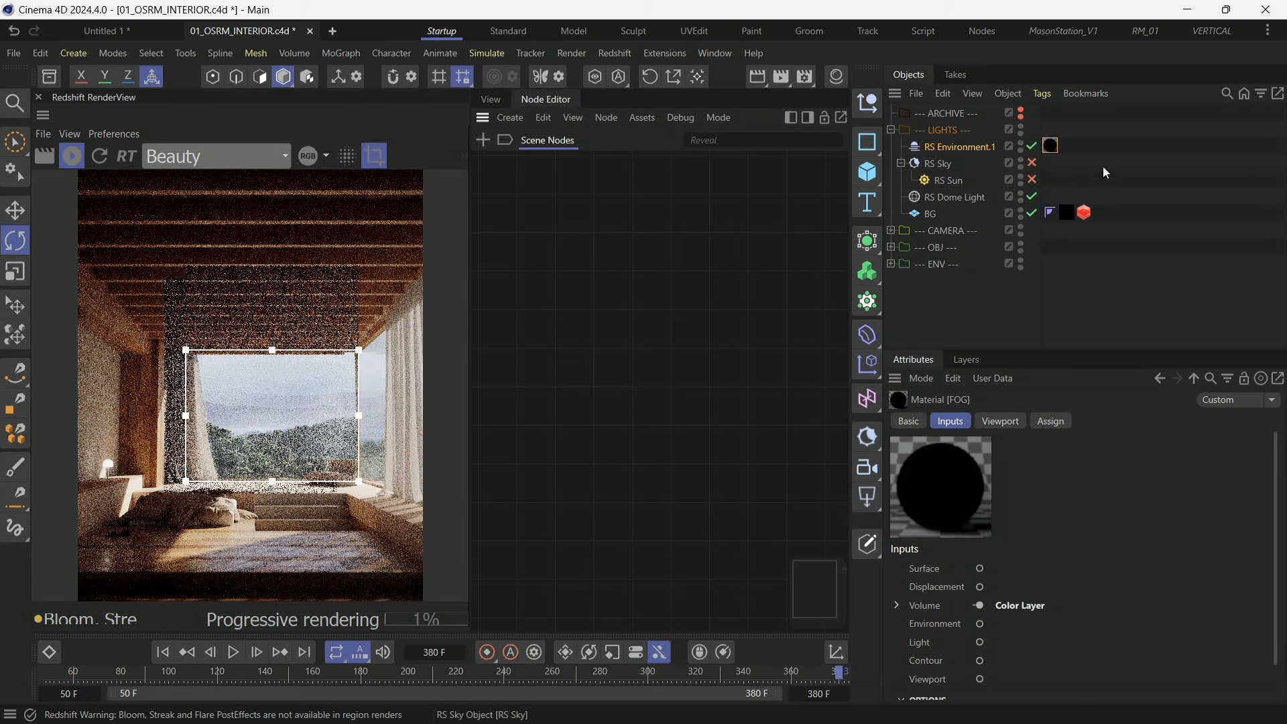
{"action": "left_click", "coordinate": [1050, 147]}
{"action": "double_click", "coordinate": [1050, 147]}
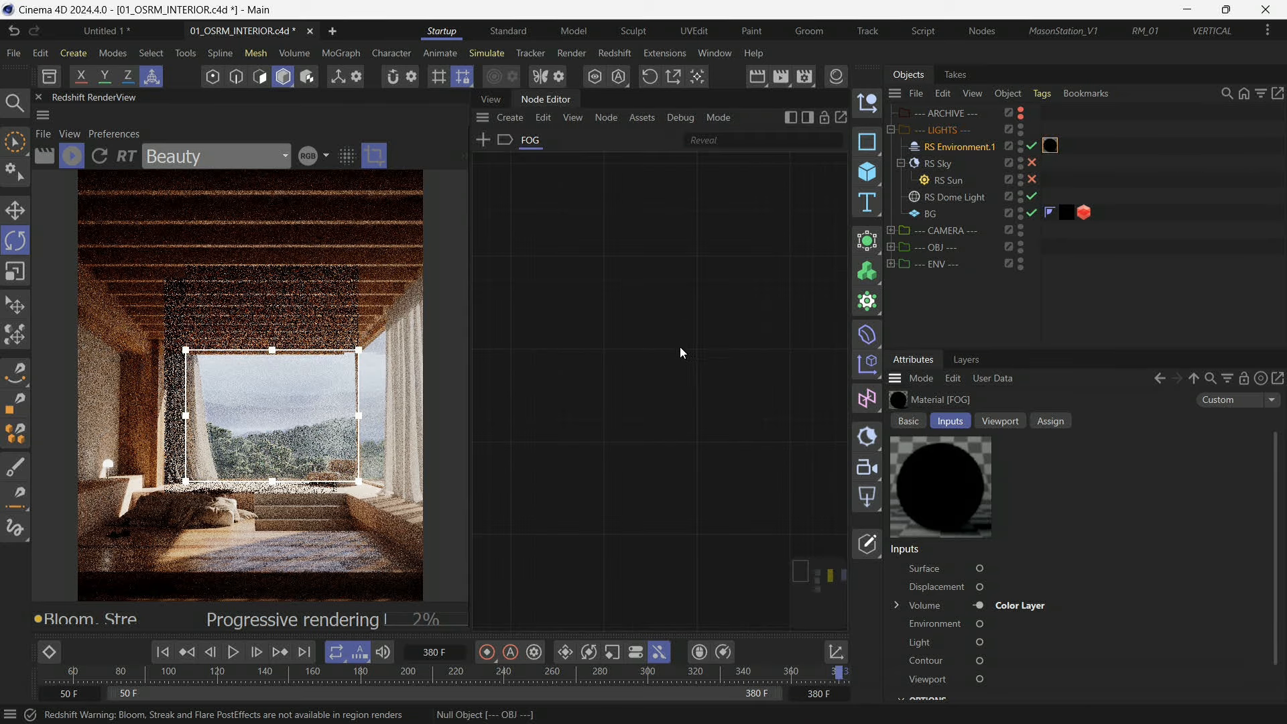
{"action": "scroll", "coordinate": [750, 411], "scroll_direction": "up", "scroll_amount": 4}
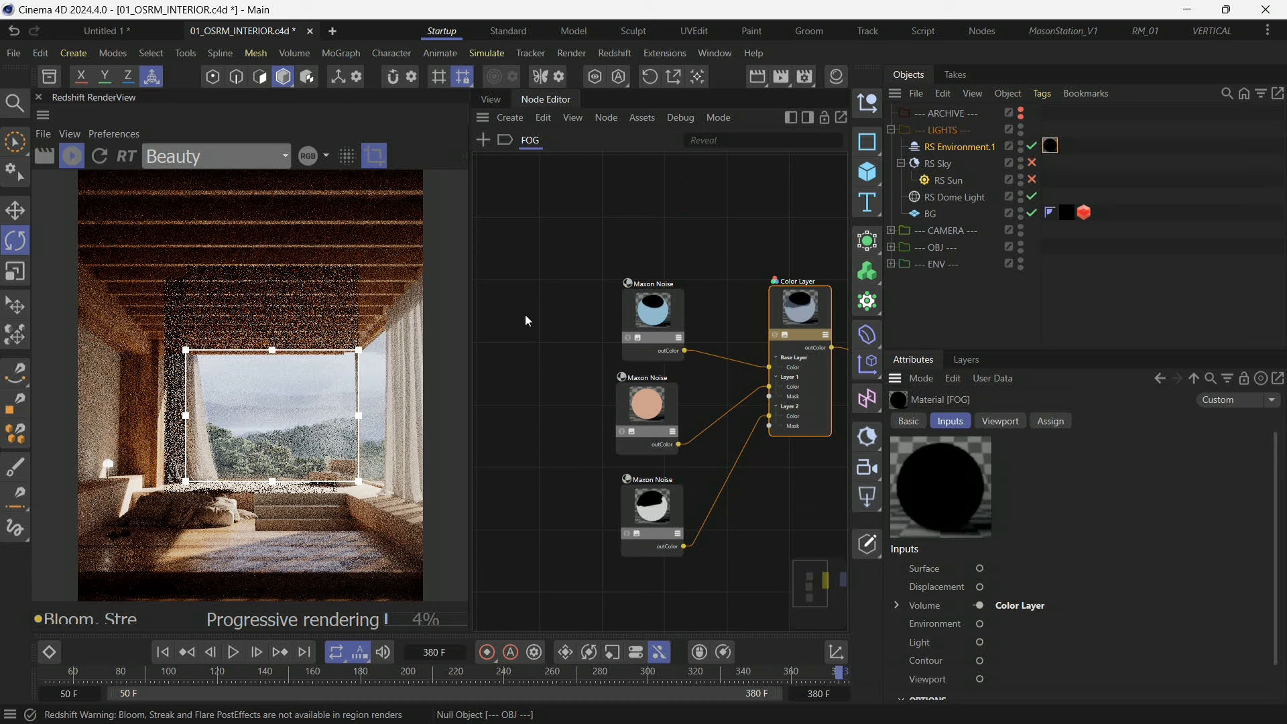
{"action": "scroll", "coordinate": [621, 336], "scroll_direction": "down", "scroll_amount": 3}
{"action": "scroll", "coordinate": [603, 329], "scroll_direction": "up", "scroll_amount": 3}
Examine the three Maxon Noise nodes that feed the FOG material's Color Layer.
{"action": "left_click", "coordinate": [575, 299]}
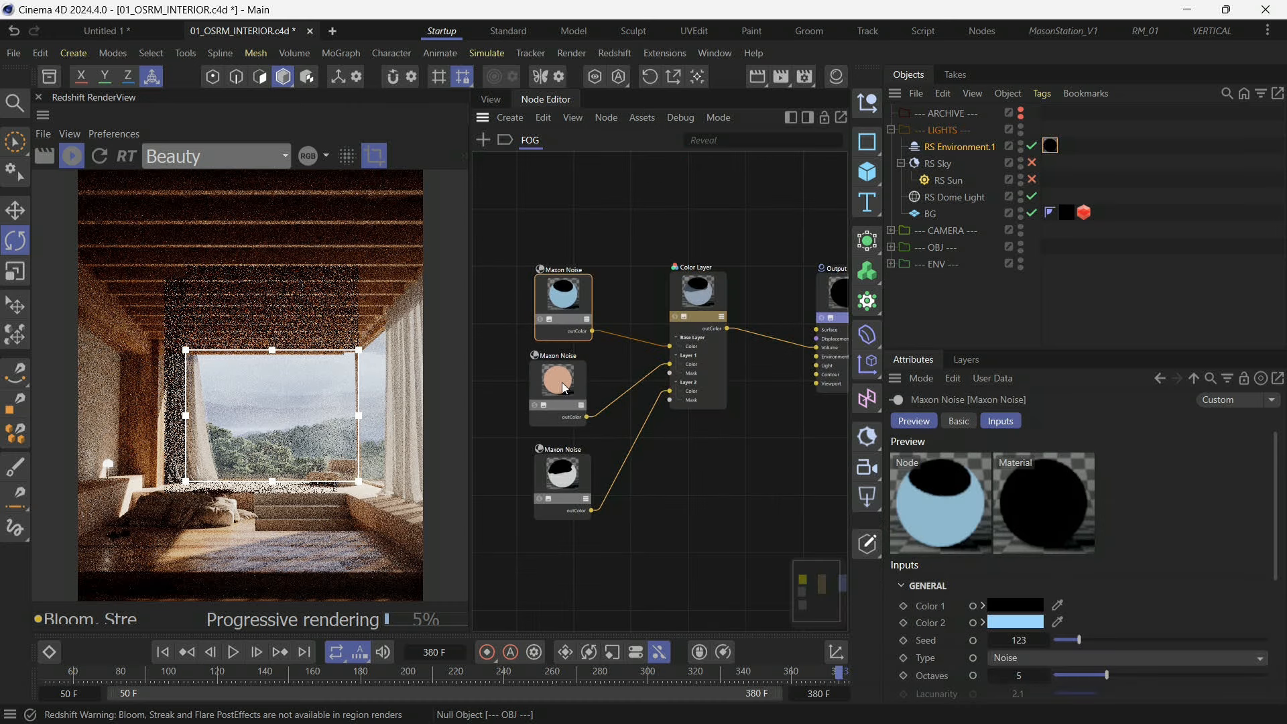
{"action": "left_click_drag", "start_coordinate": [561, 382], "coordinate": [570, 381]}
{"action": "left_click_drag", "start_coordinate": [563, 303], "coordinate": [565, 293]}
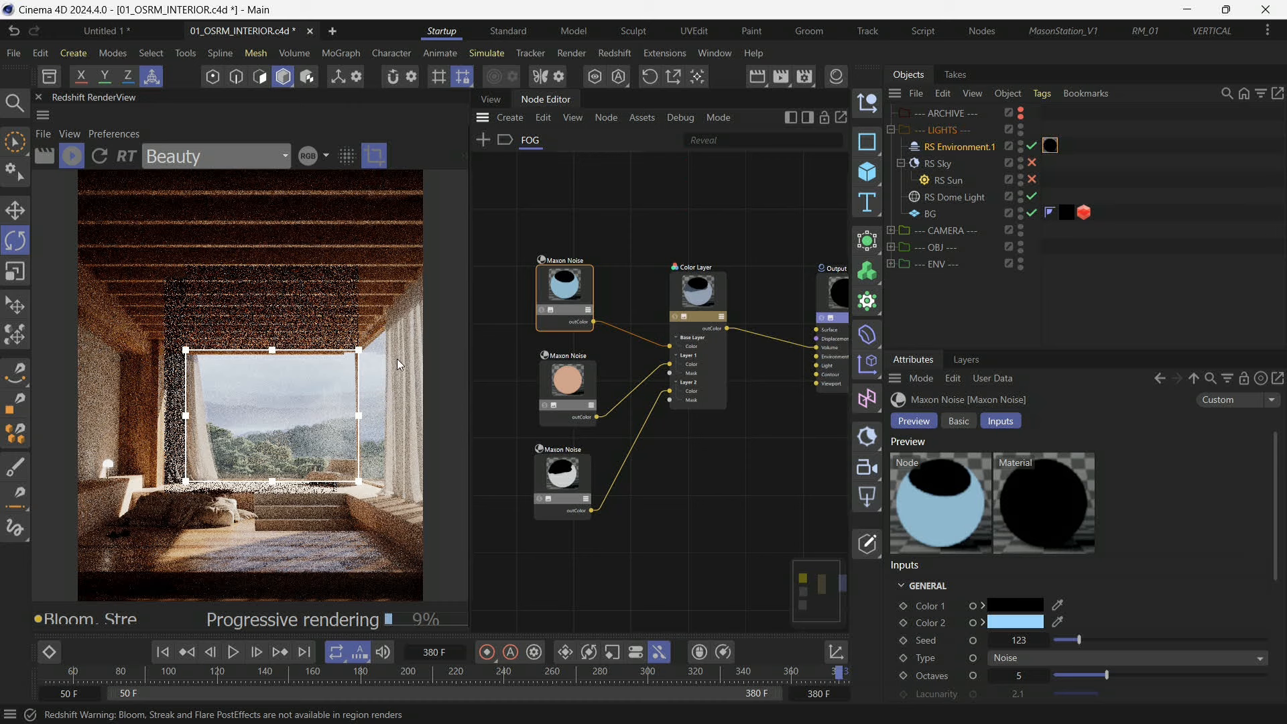
{"action": "left_click", "coordinate": [563, 395]}
{"action": "left_click_drag", "start_coordinate": [568, 477], "coordinate": [571, 476]}
{"action": "left_click_drag", "start_coordinate": [623, 543], "coordinate": [557, 475]}
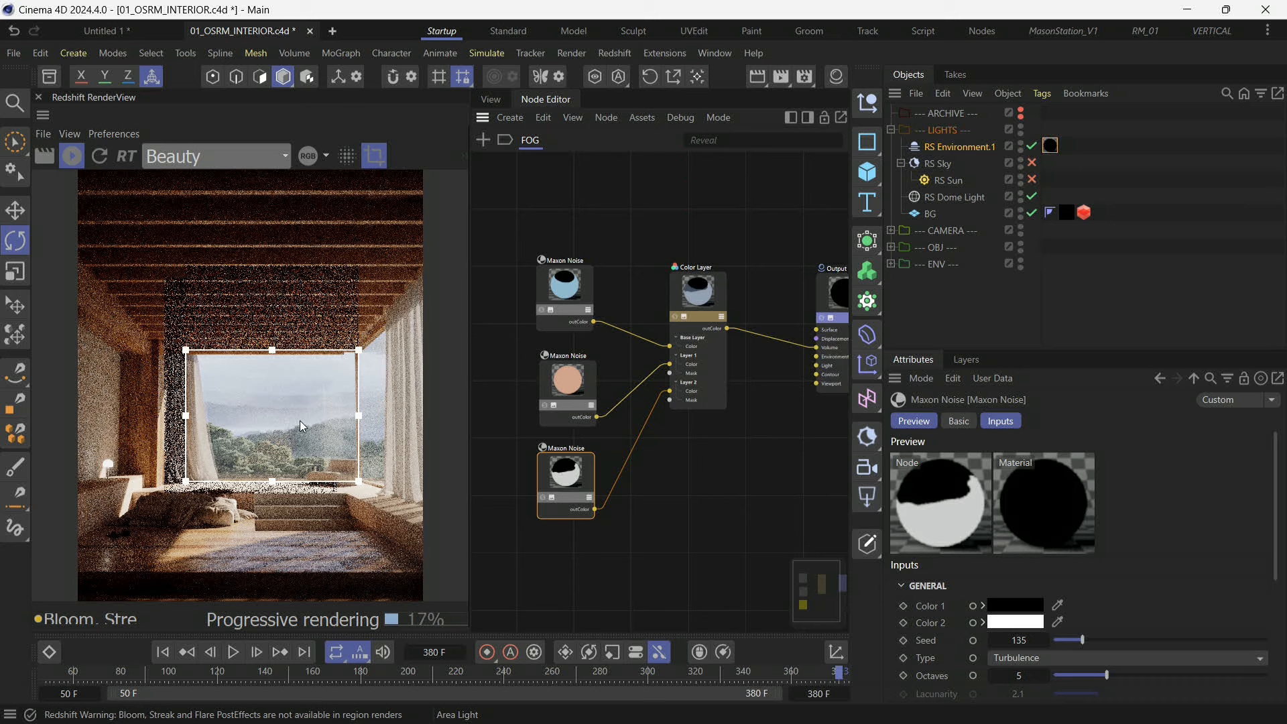
Set the Layer 1 mask of the Color Layer node to 1.
{"action": "left_click", "coordinate": [693, 295]}
{"action": "left_click_drag", "start_coordinate": [1281, 525], "coordinate": [1282, 592]}
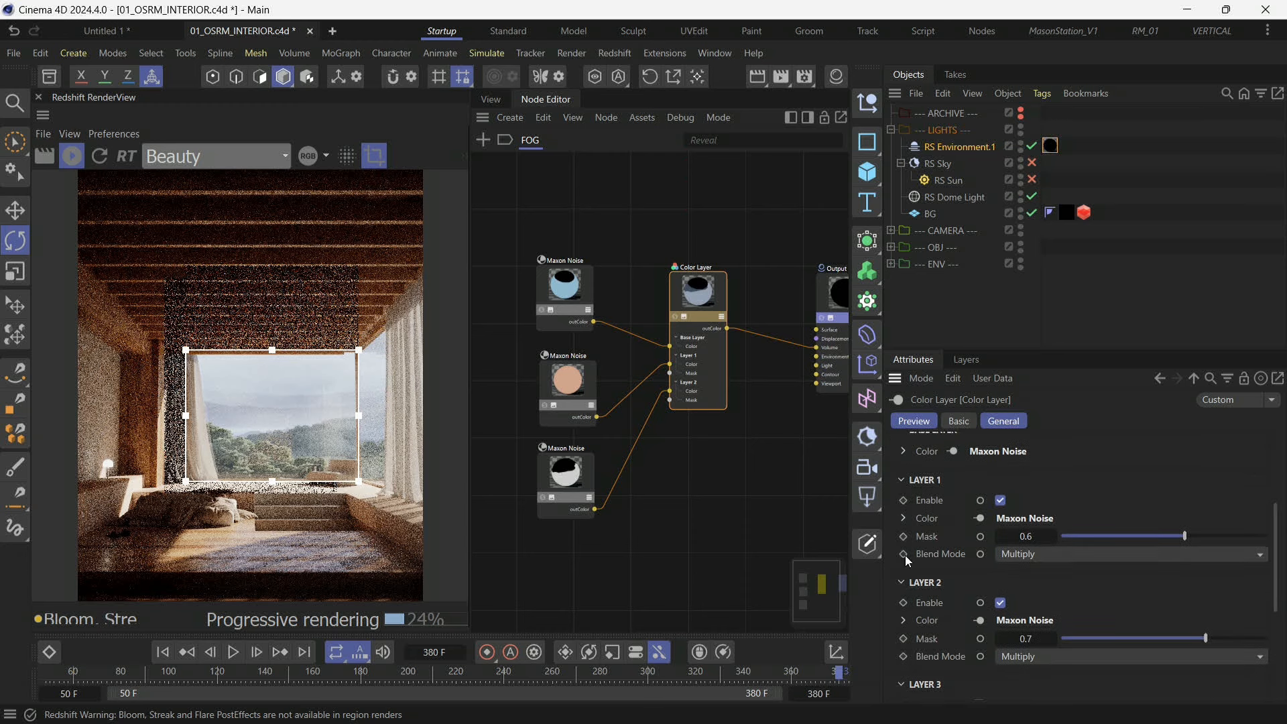
{"action": "left_click", "coordinate": [1036, 533]}
{"action": "type", "text": "1"}
{"action": "key", "text": "Return"}
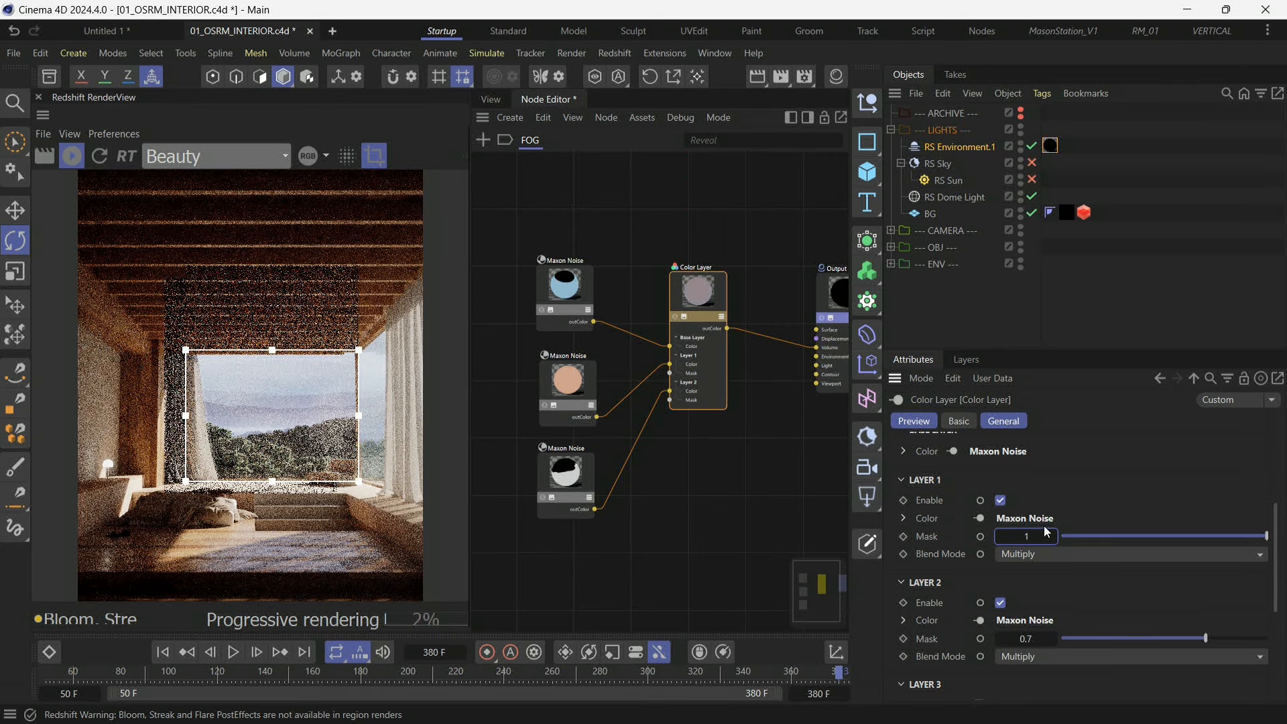
Try Normal blending on Layer 1, return it to Multiply, and set its mask to 0.1.
{"action": "left_click", "coordinate": [1042, 554]}
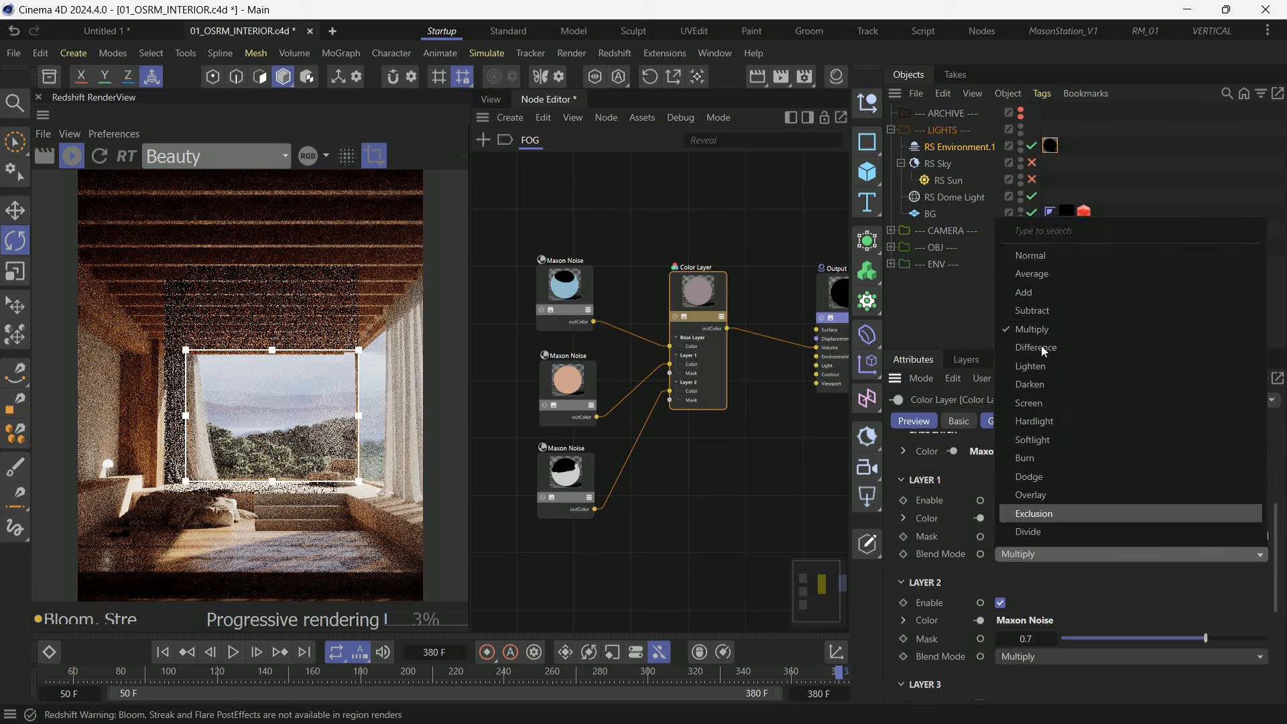
{"action": "left_click", "coordinate": [1041, 258]}
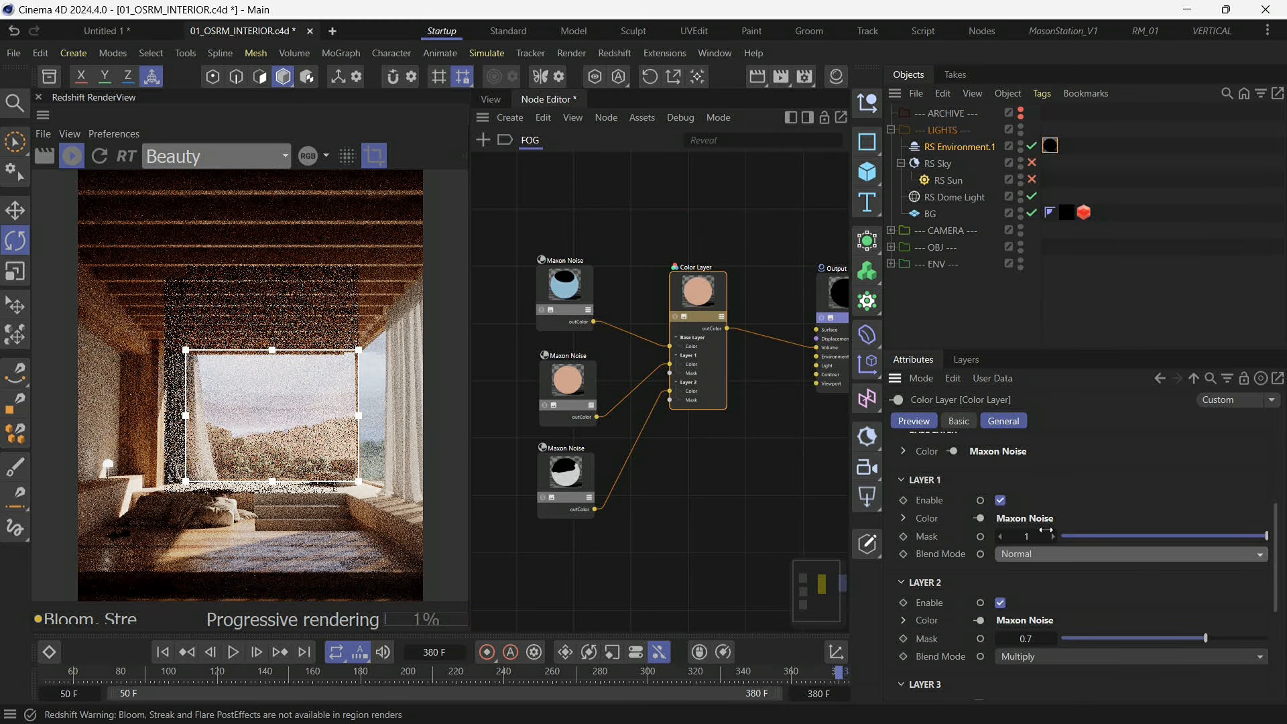
{"action": "left_click", "coordinate": [1041, 554]}
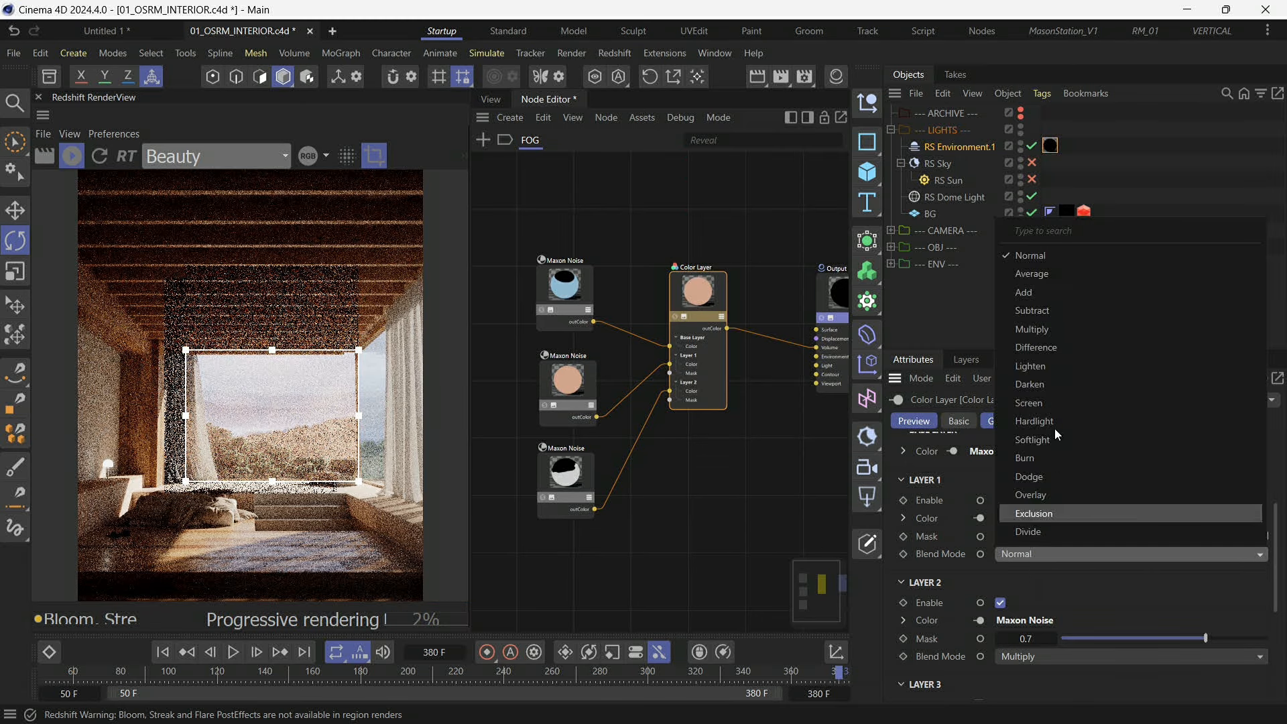
{"action": "left_click", "coordinate": [1040, 329]}
{"action": "left_click_drag", "start_coordinate": [1045, 536], "coordinate": [1031, 531]}
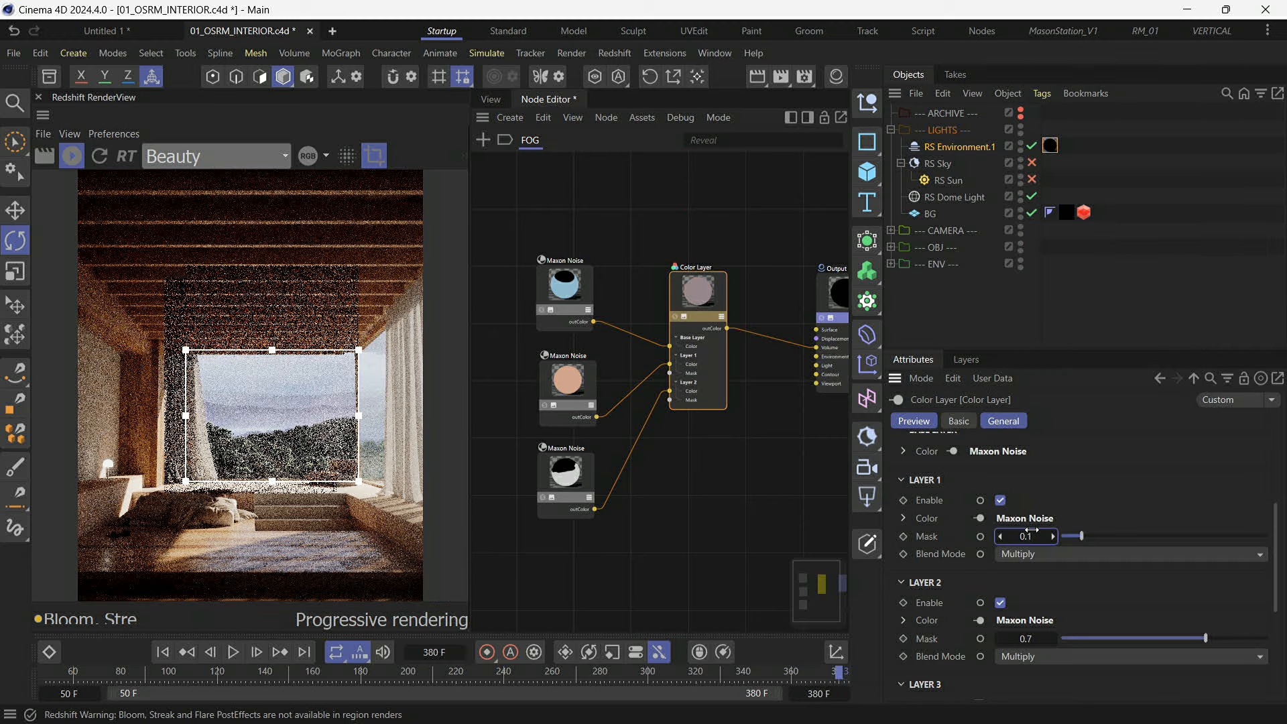
Review the animation settings of the Maxon Noise node feeding the Color Layer's base layer.
{"action": "left_click", "coordinate": [576, 299]}
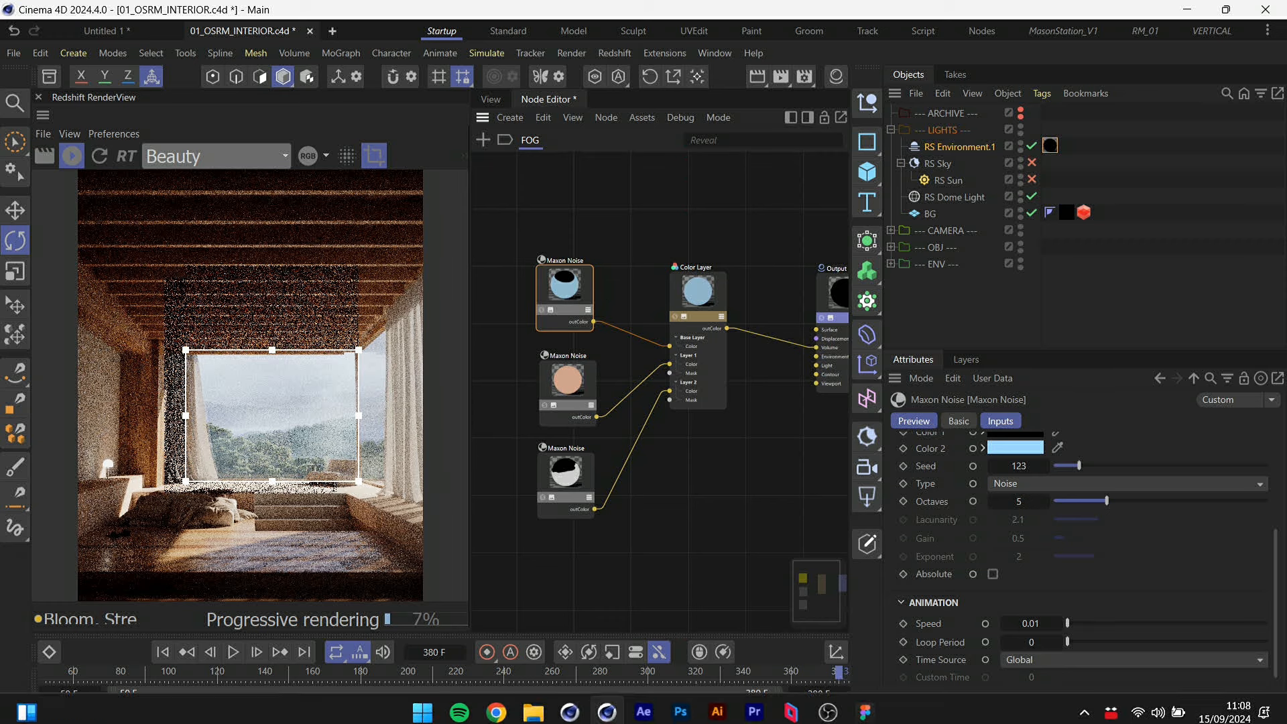
{"action": "mouse_move", "coordinate": [607, 704]}
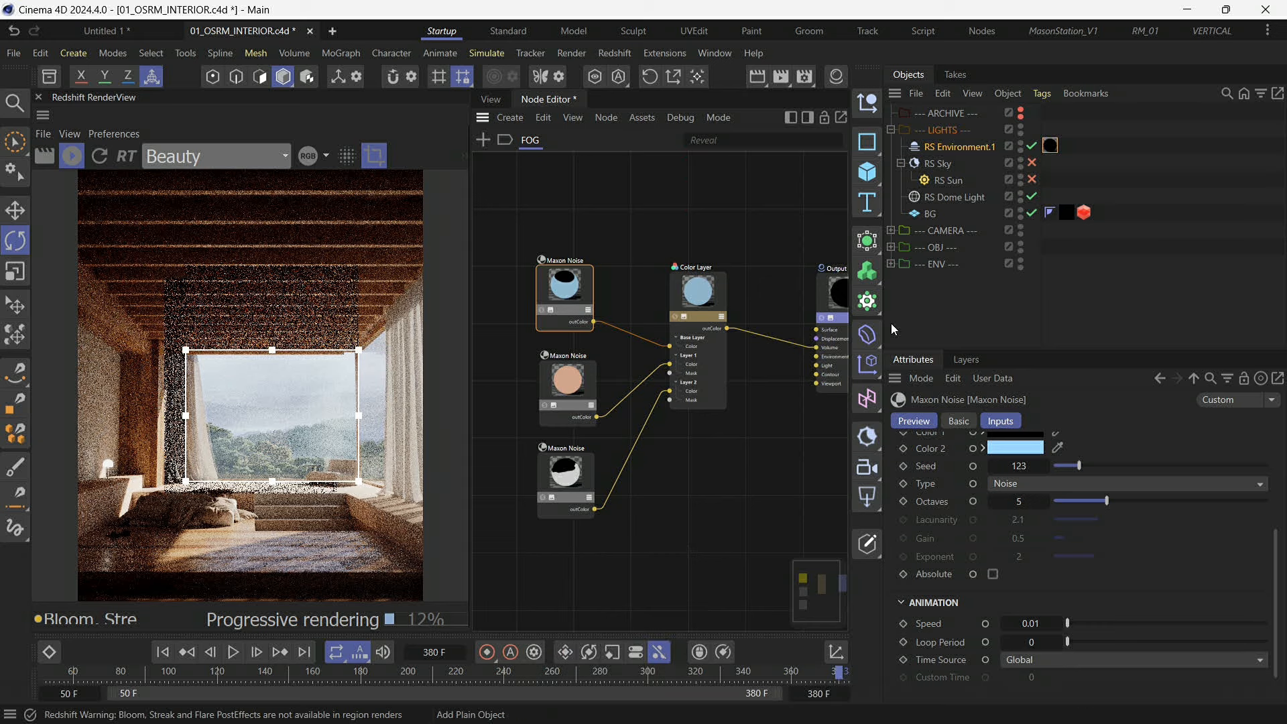
Collapse the RS Sky hierarchy, turn off region rendering, and reveal the remaining RenderView tools.
{"action": "left_click", "coordinate": [901, 163]}
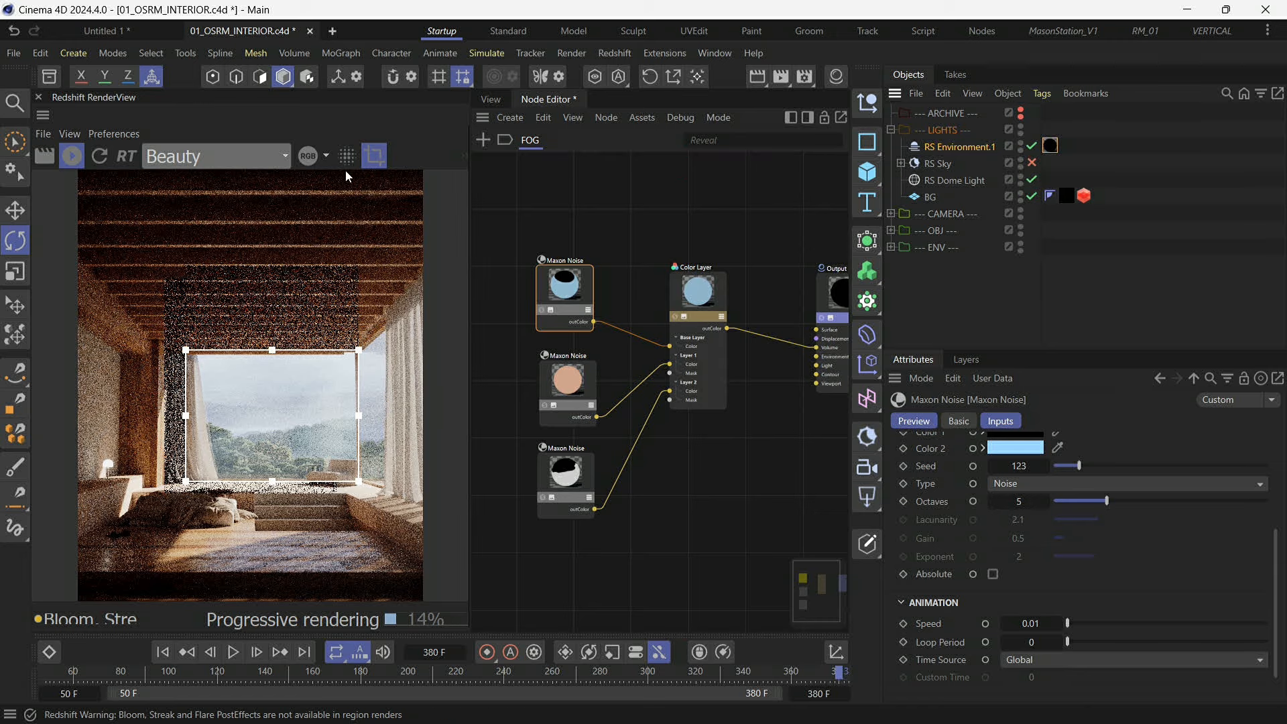
{"action": "left_click", "coordinate": [374, 156]}
{"action": "left_click", "coordinate": [461, 157]}
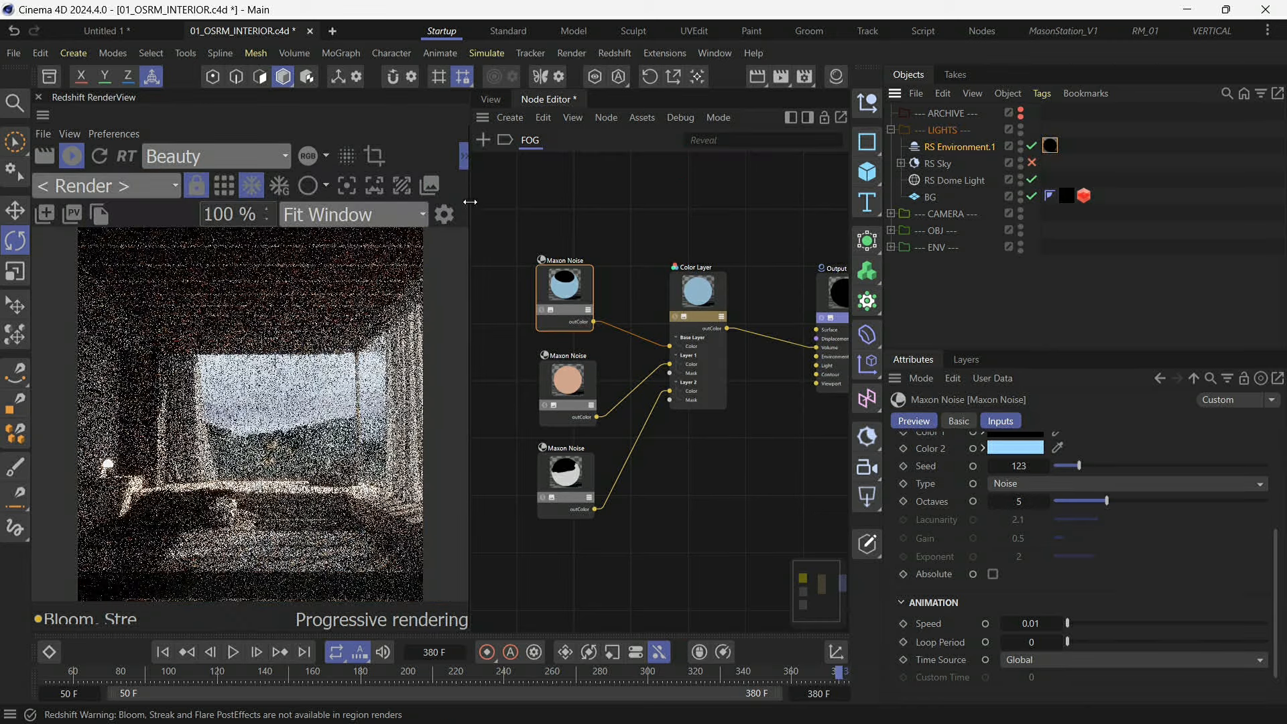
Open the RenderView's post-effects settings, widen the RenderView for more room, and expand the Optical section.
{"action": "left_click_drag", "start_coordinate": [470, 201], "coordinate": [480, 208]}
{"action": "left_click", "coordinate": [466, 214]}
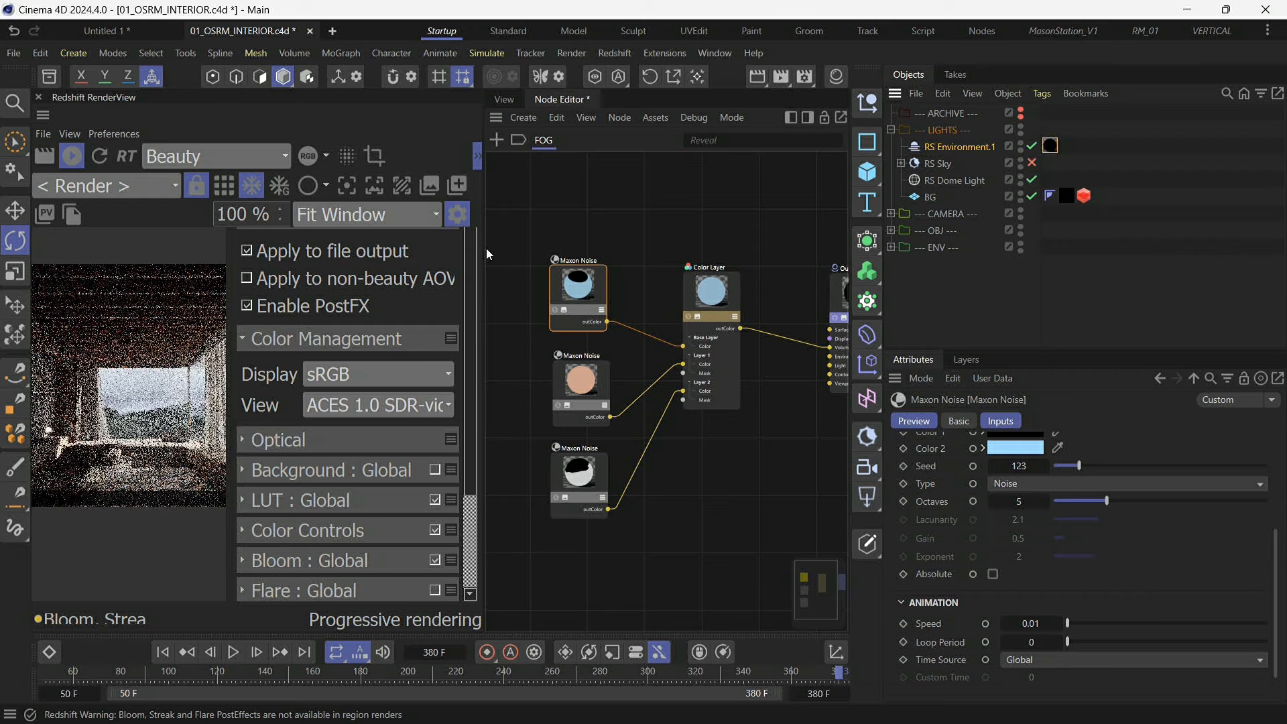
{"action": "left_click_drag", "start_coordinate": [486, 248], "coordinate": [599, 247]}
{"action": "left_click", "coordinate": [361, 439]}
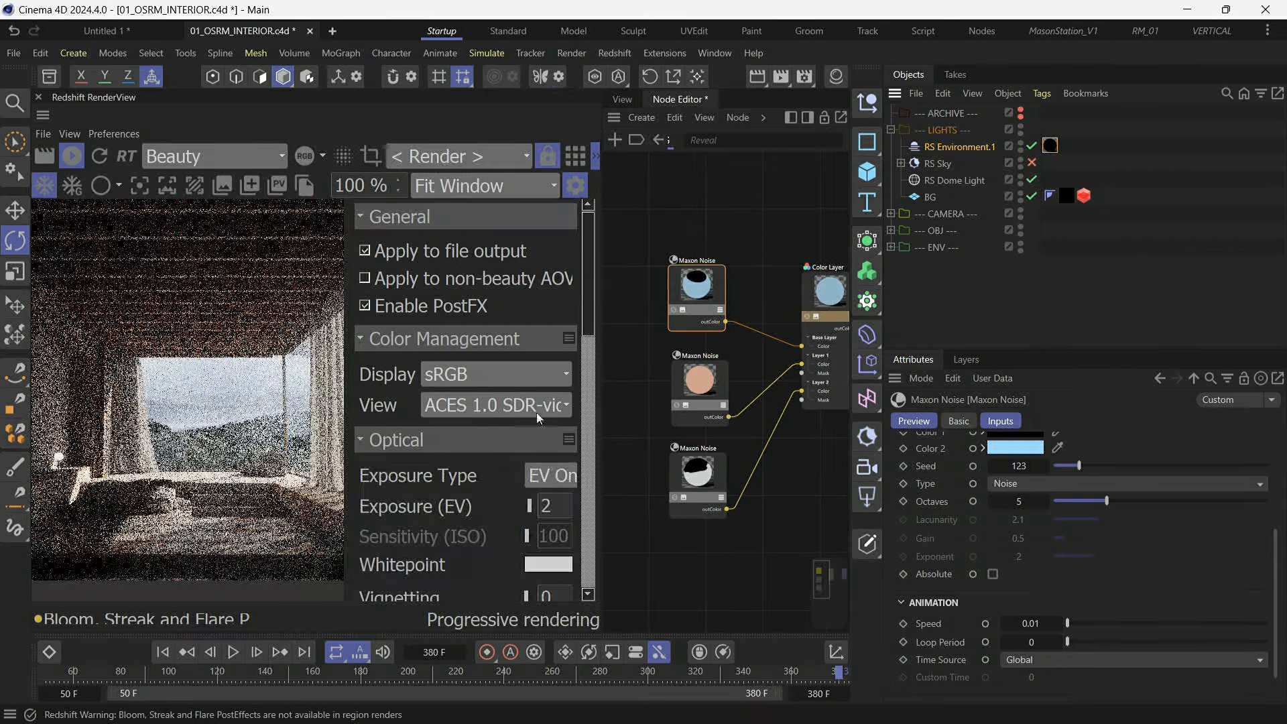
{"action": "scroll", "coordinate": [581, 379], "scroll_direction": "down", "scroll_amount": 5}
{"action": "scroll", "coordinate": [485, 324], "scroll_direction": "up", "scroll_amount": 1}
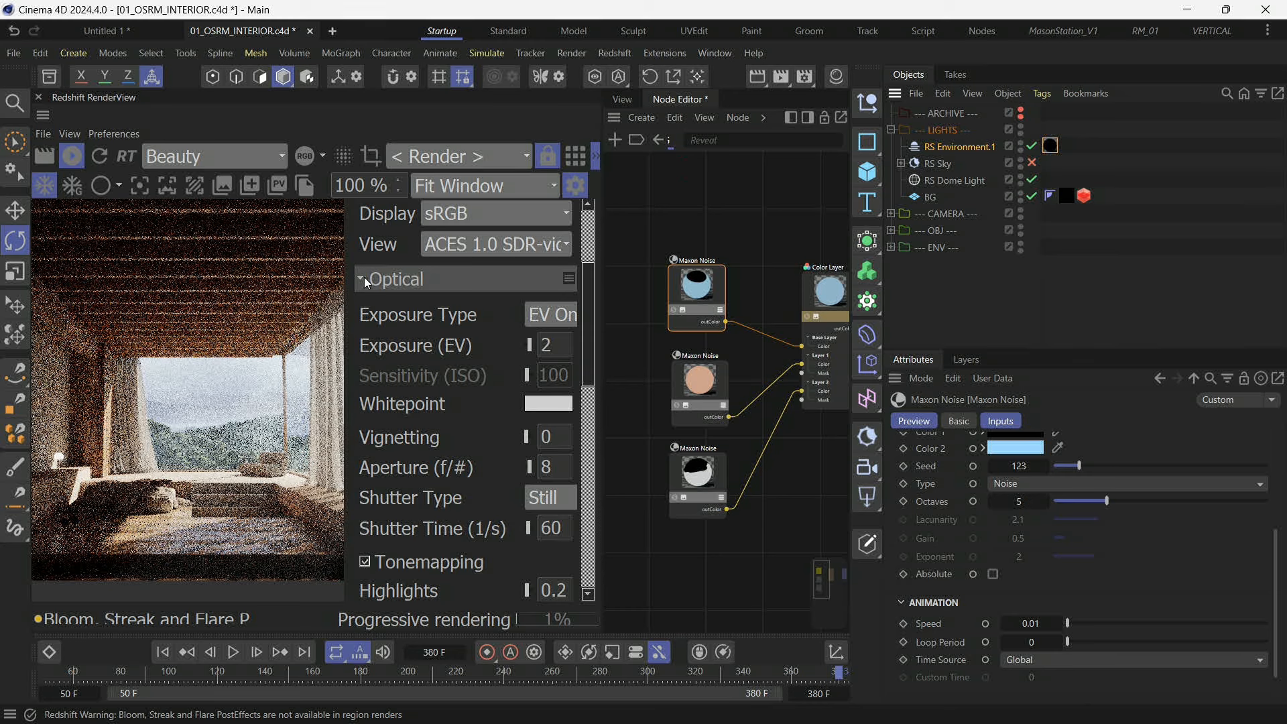
{"action": "scroll", "coordinate": [590, 330], "scroll_direction": "down", "scroll_amount": 2}
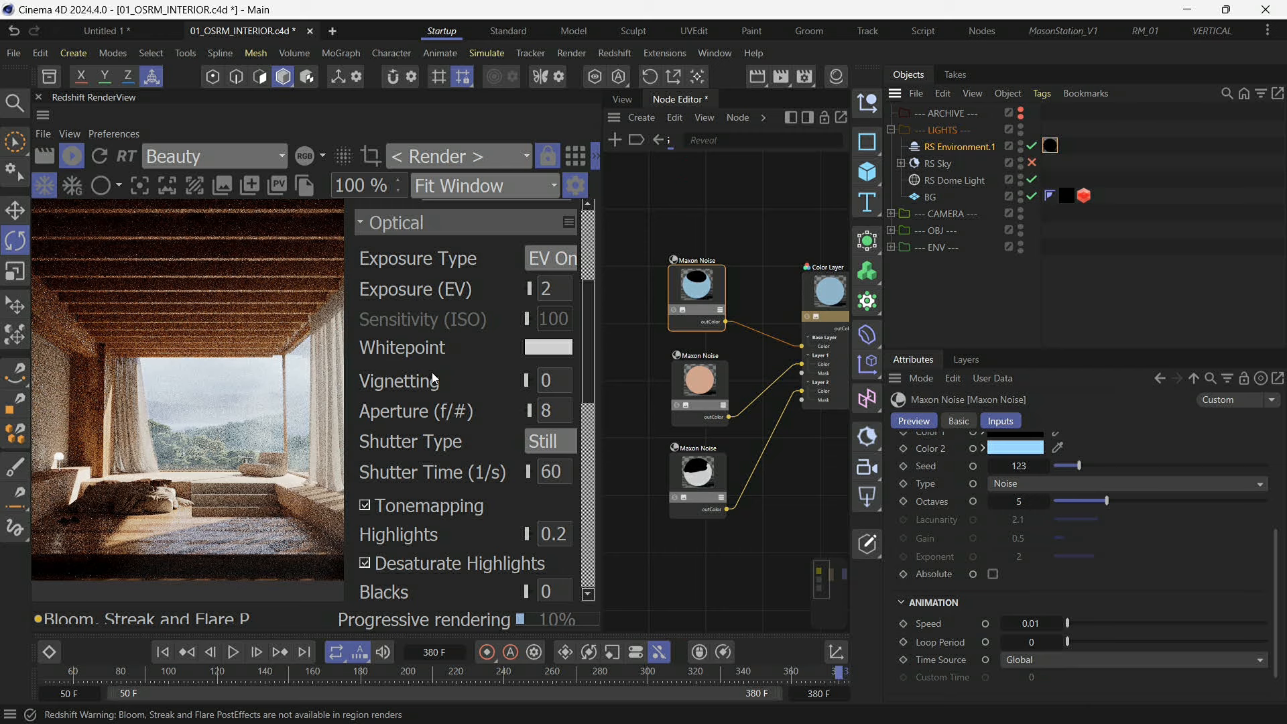
Try an optical Exposure (EV) of 0 on the interior render and return it to 2.
{"action": "left_click", "coordinate": [535, 286]}
{"action": "type", "text": "0"}
{"action": "key", "text": "Return"}
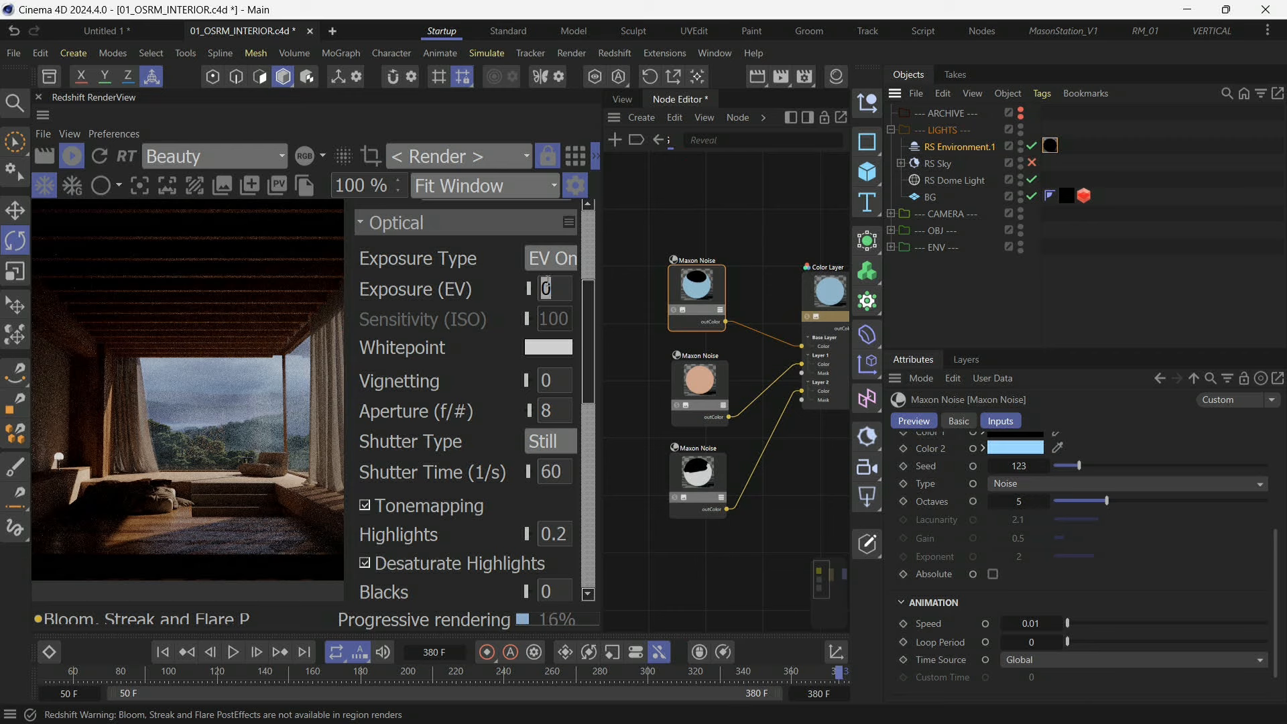
{"action": "type", "text": "2"}
{"action": "key", "text": "Return"}
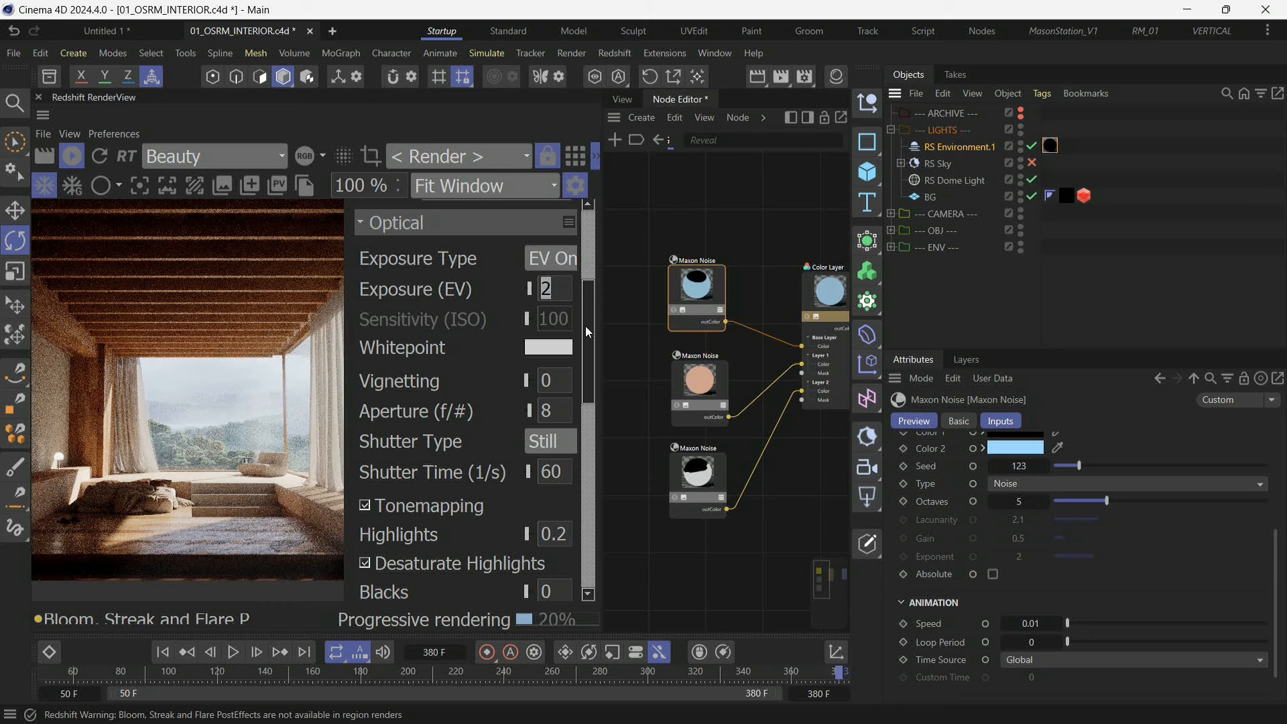
Compare the interior render with Tonemapping disabled and re-enabled in the Optical settings.
{"action": "left_click_drag", "start_coordinate": [586, 326], "coordinate": [586, 351]}
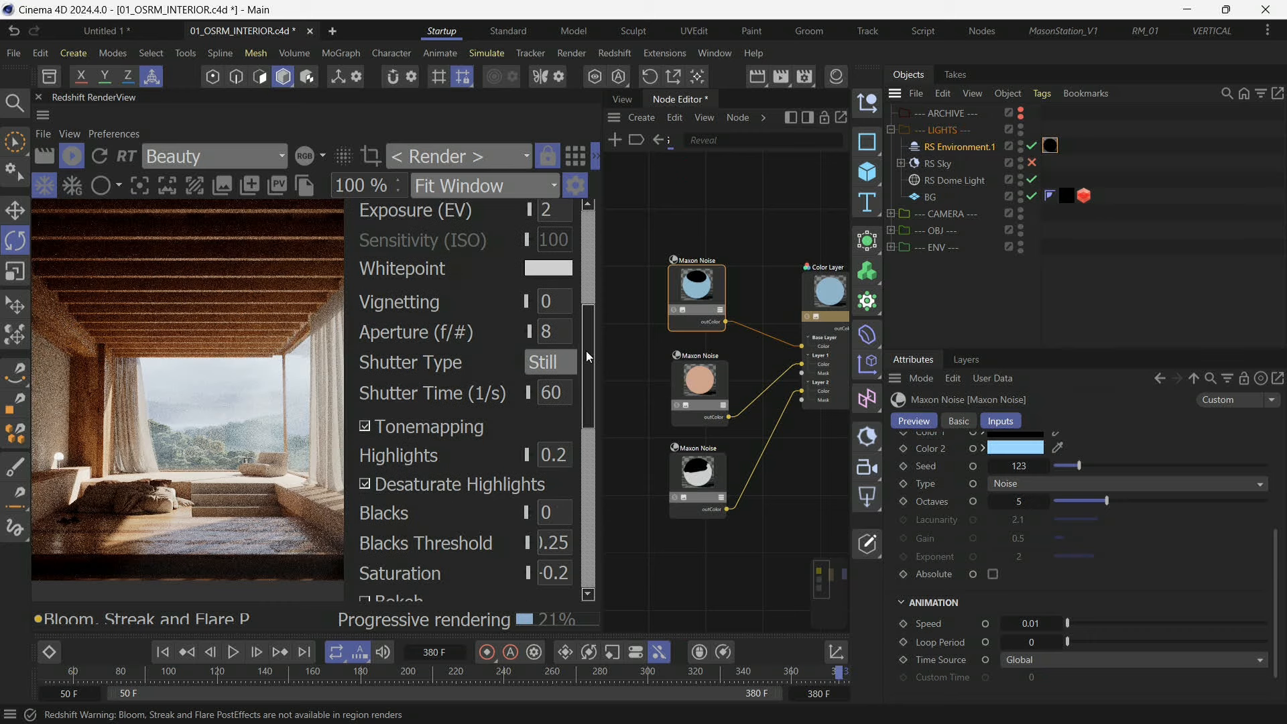
{"action": "left_click", "coordinate": [365, 426]}
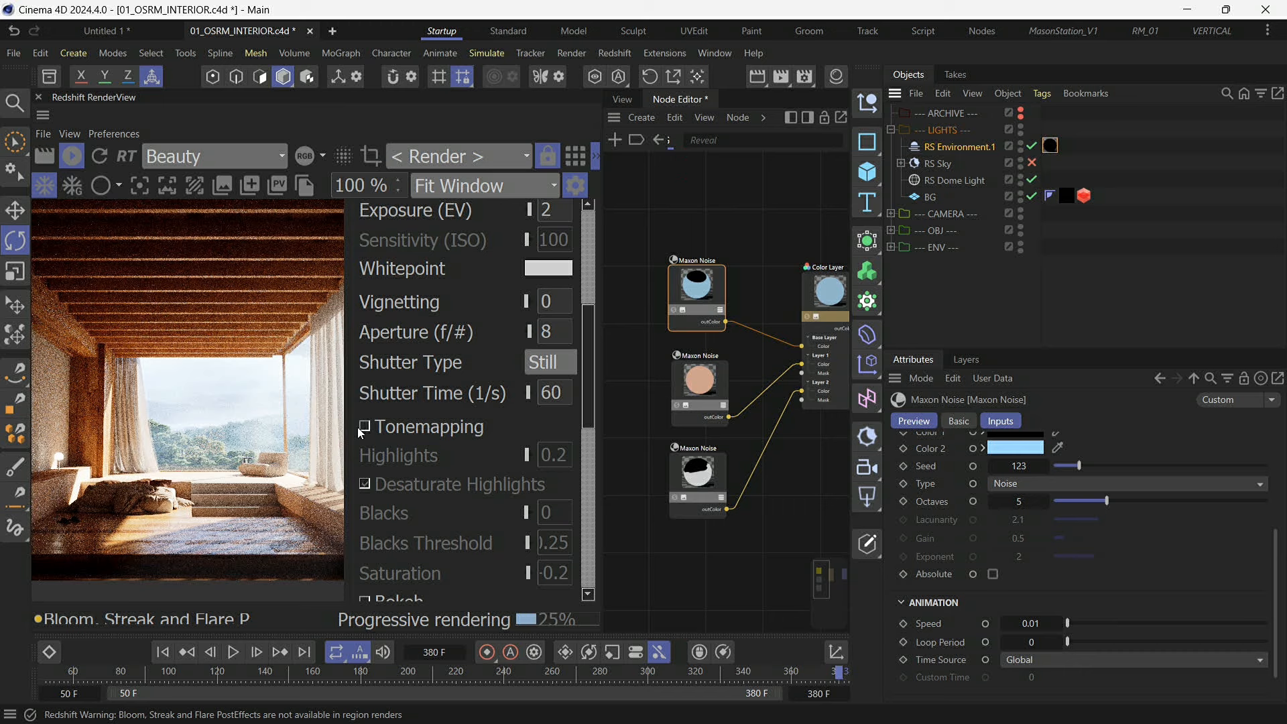
{"action": "left_click", "coordinate": [364, 428]}
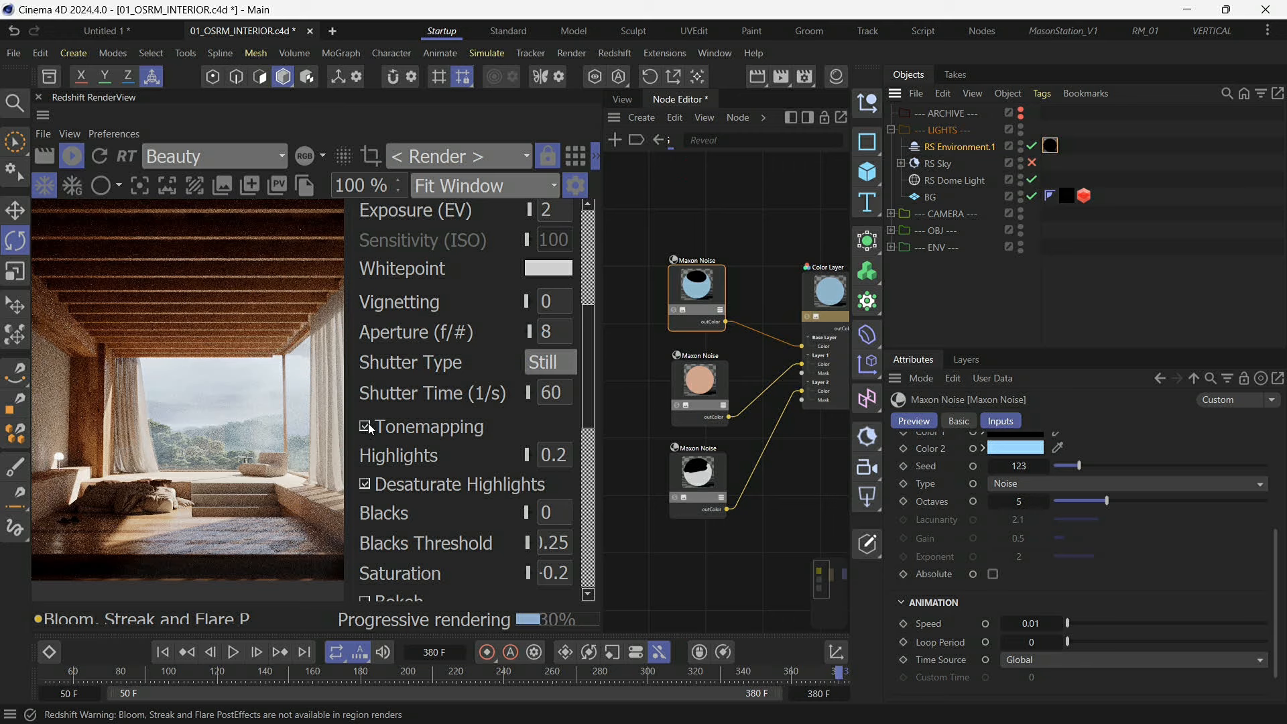
Expand the Color Controls section and compare the render with Color Controls disabled and re-enabled.
{"action": "left_click_drag", "start_coordinate": [589, 374], "coordinate": [581, 532]}
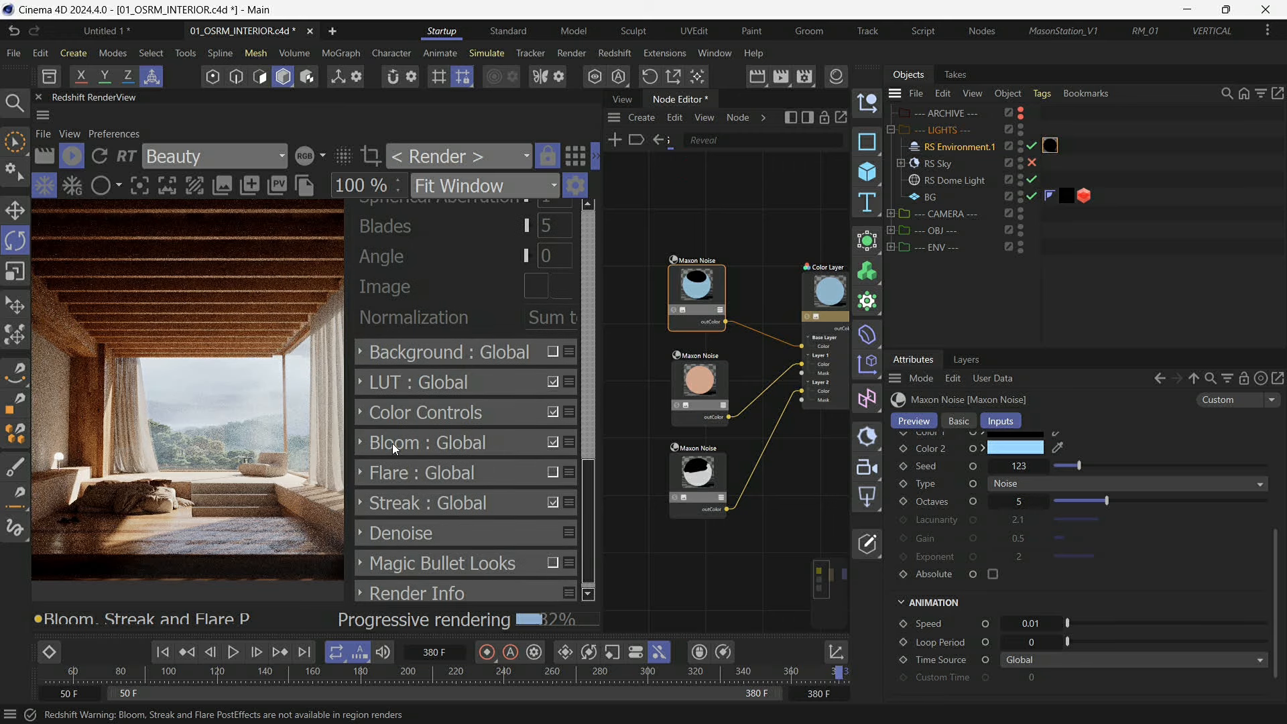
{"action": "left_click", "coordinate": [361, 444]}
{"action": "left_click", "coordinate": [360, 441]}
{"action": "left_click", "coordinate": [365, 414]}
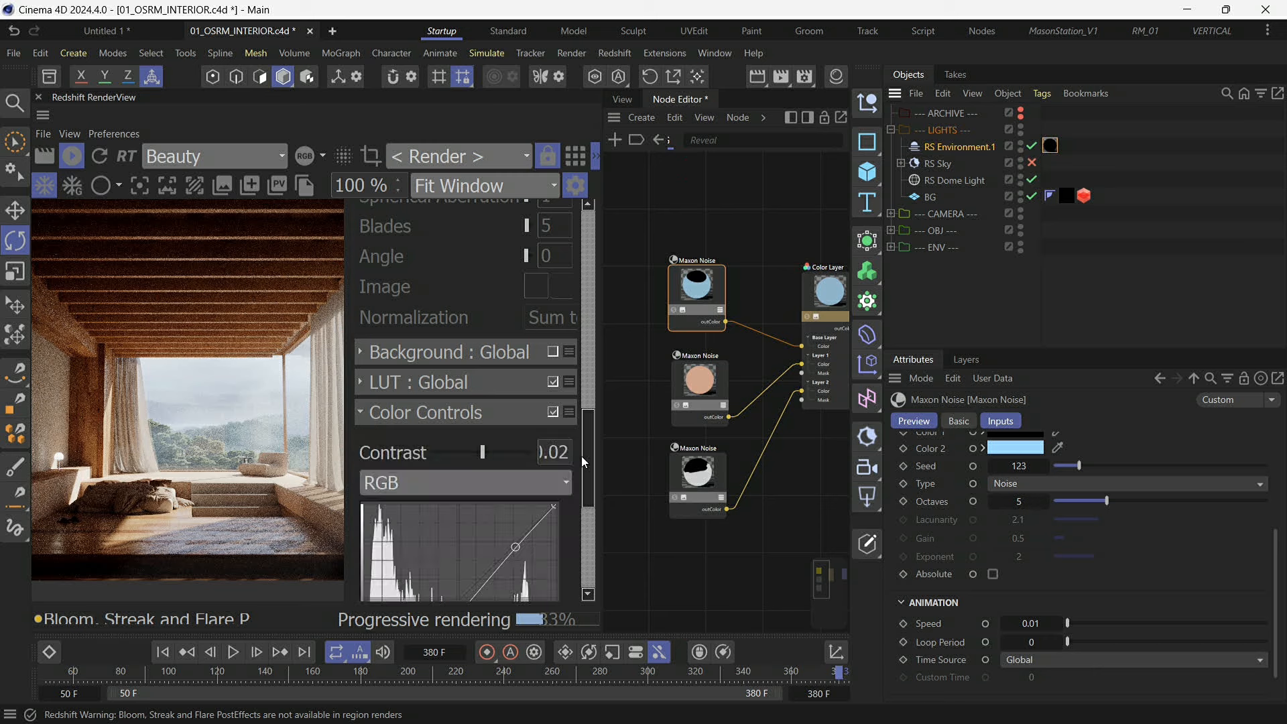
{"action": "left_click", "coordinate": [553, 411]}
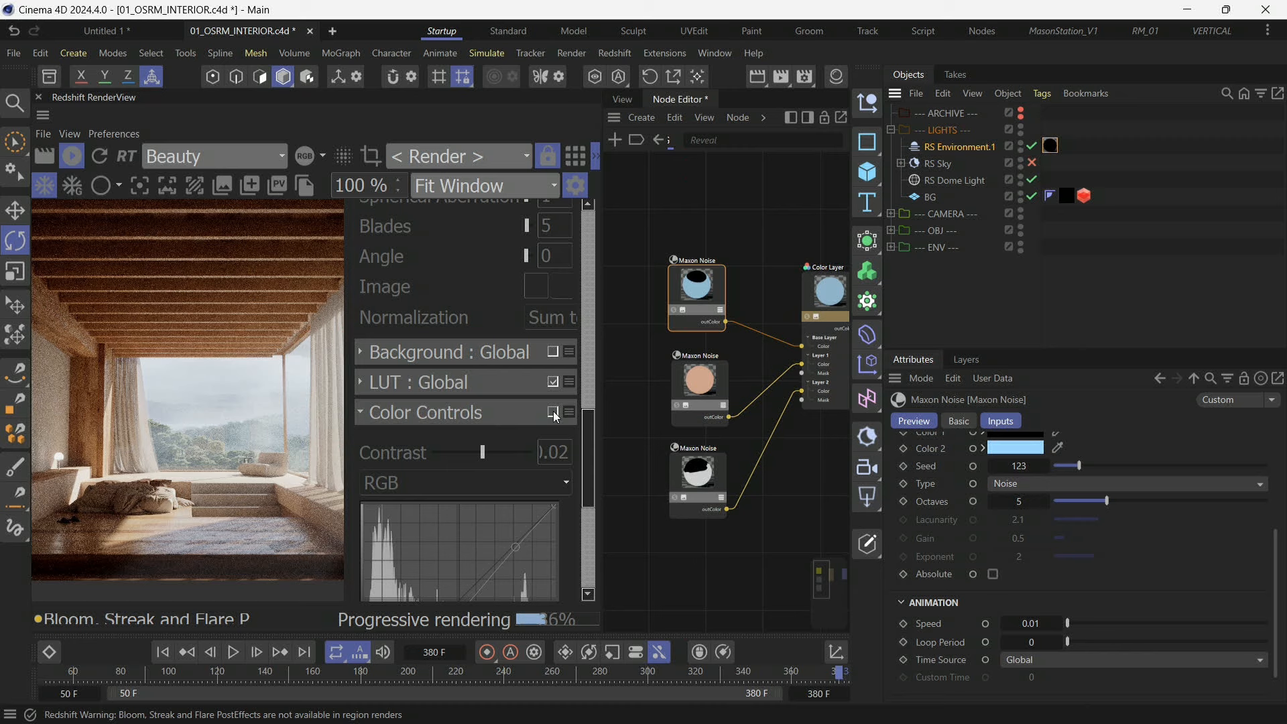
{"action": "left_click", "coordinate": [553, 411]}
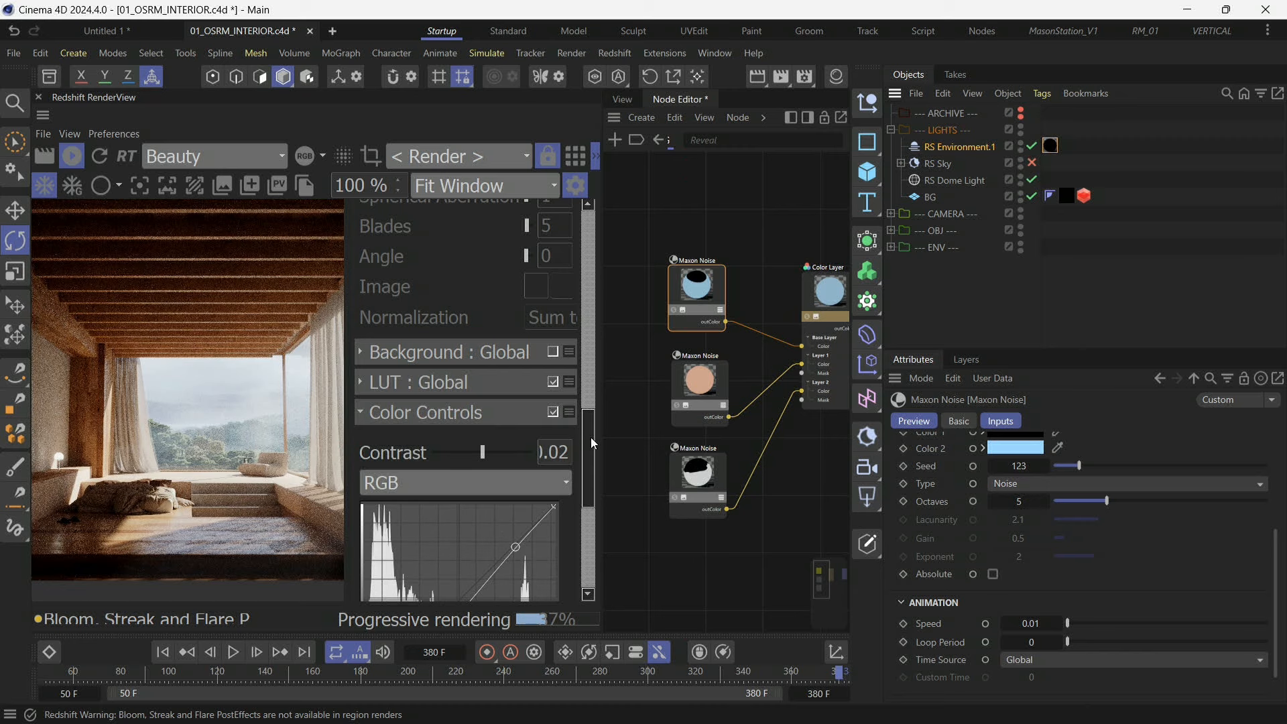
Adjust the highlight and shadow points of the RGB curve to a gentle contrast, and collapse Color Controls.
{"action": "left_click_drag", "start_coordinate": [590, 437], "coordinate": [593, 475]}
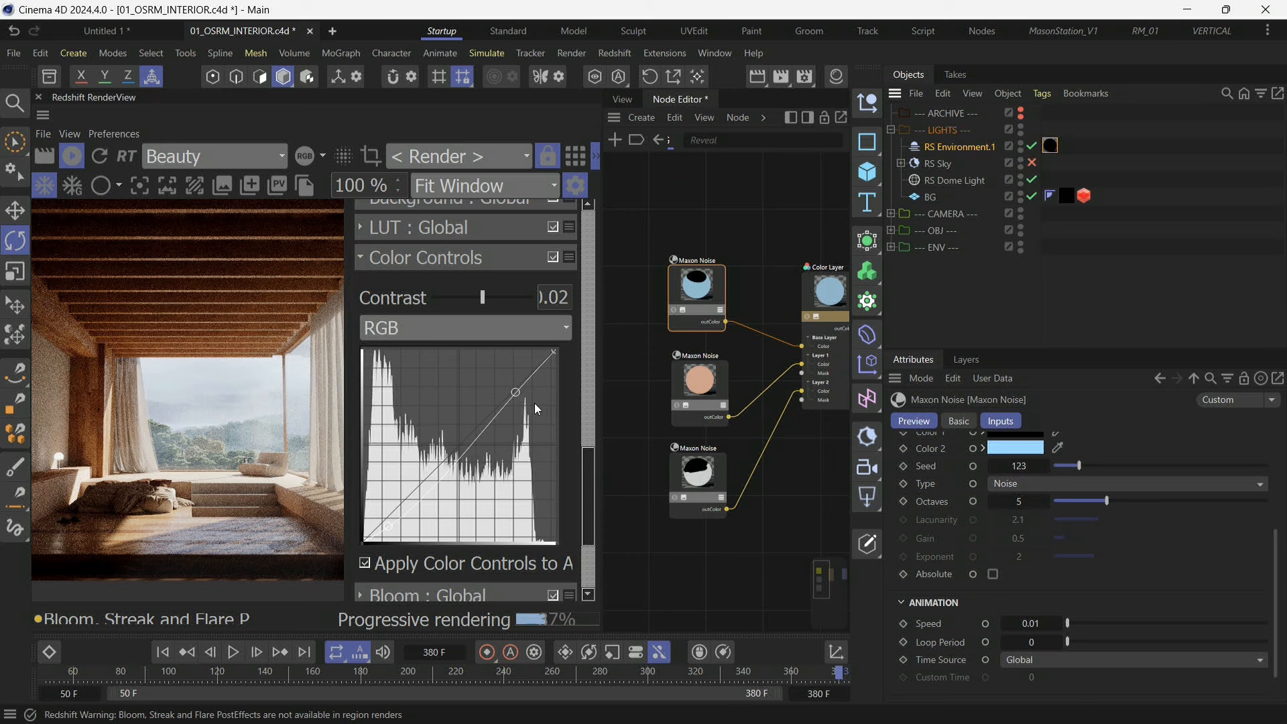
{"action": "left_click_drag", "start_coordinate": [514, 395], "coordinate": [512, 387]}
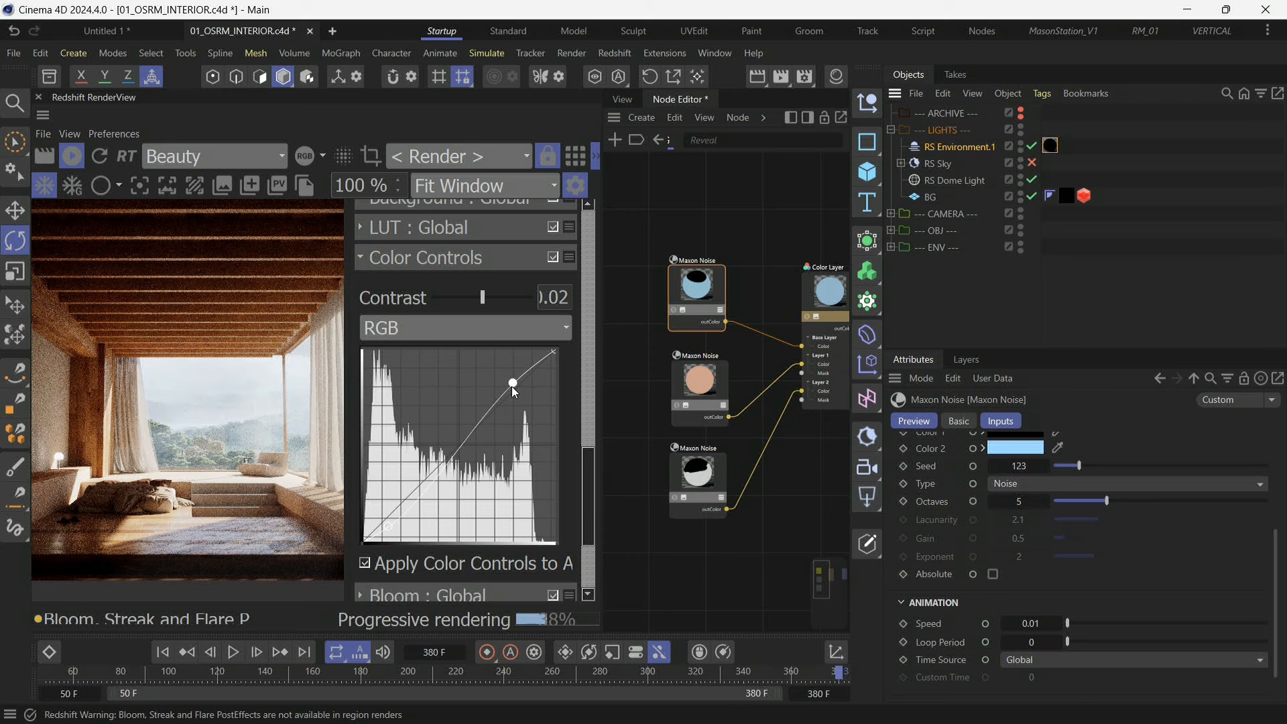
{"action": "left_click_drag", "start_coordinate": [392, 529], "coordinate": [410, 522]}
{"action": "left_click", "coordinate": [513, 382]}
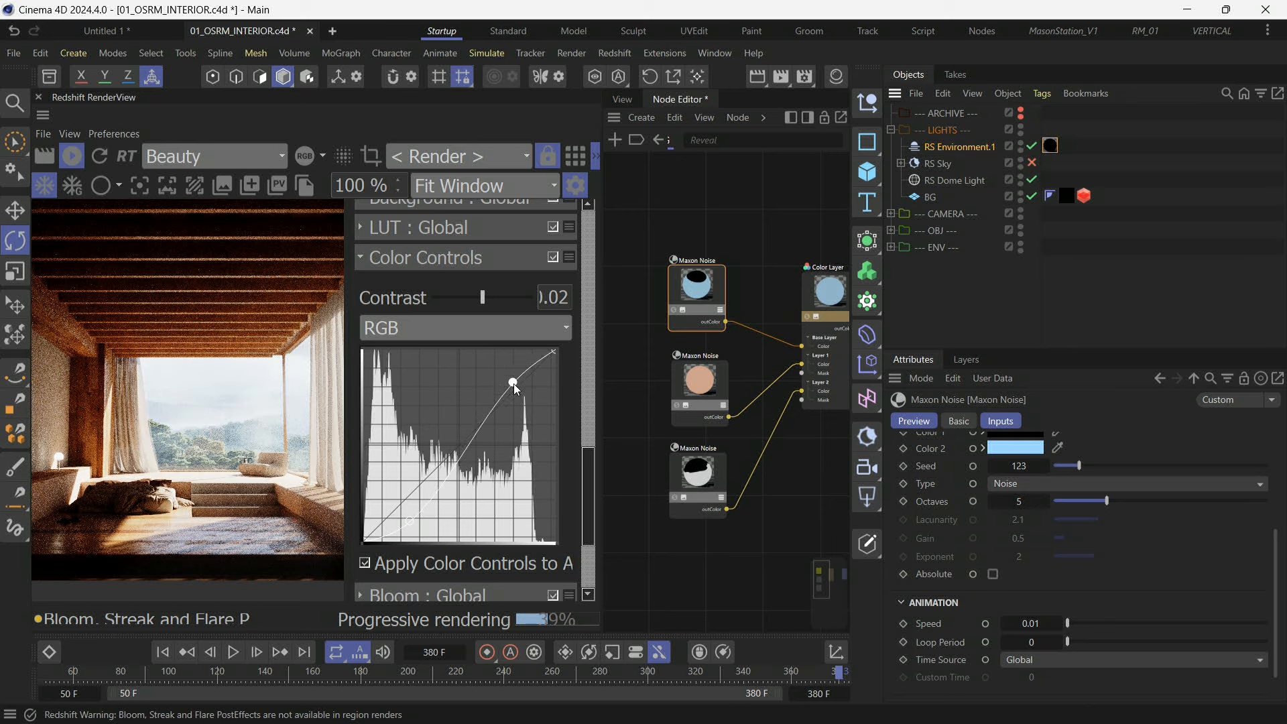
{"action": "left_click_drag", "start_coordinate": [513, 383], "coordinate": [515, 389]}
{"action": "left_click_drag", "start_coordinate": [408, 521], "coordinate": [407, 509]}
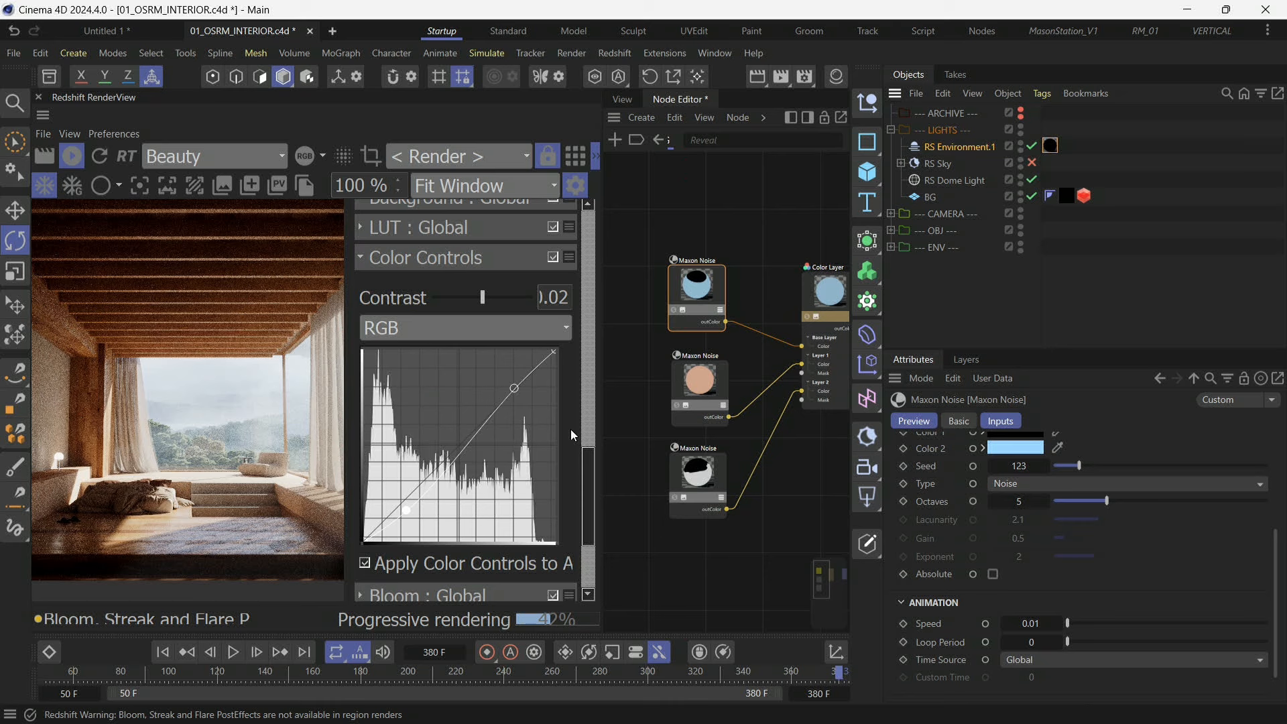
{"action": "left_click_drag", "start_coordinate": [590, 477], "coordinate": [593, 437]}
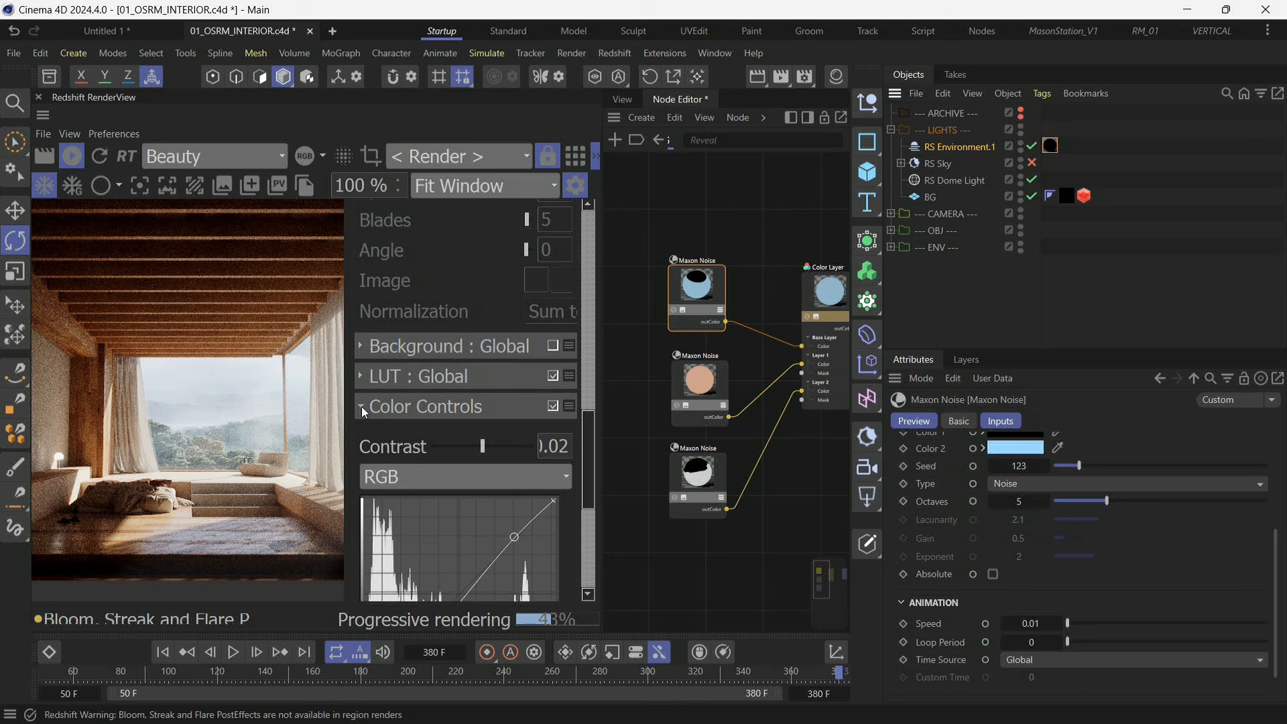
{"action": "left_click", "coordinate": [363, 409]}
Compare the render with Bloom off and on, test a very low Bloom Threshold, and raise it for a subtler glow.
{"action": "left_click", "coordinate": [554, 436]}
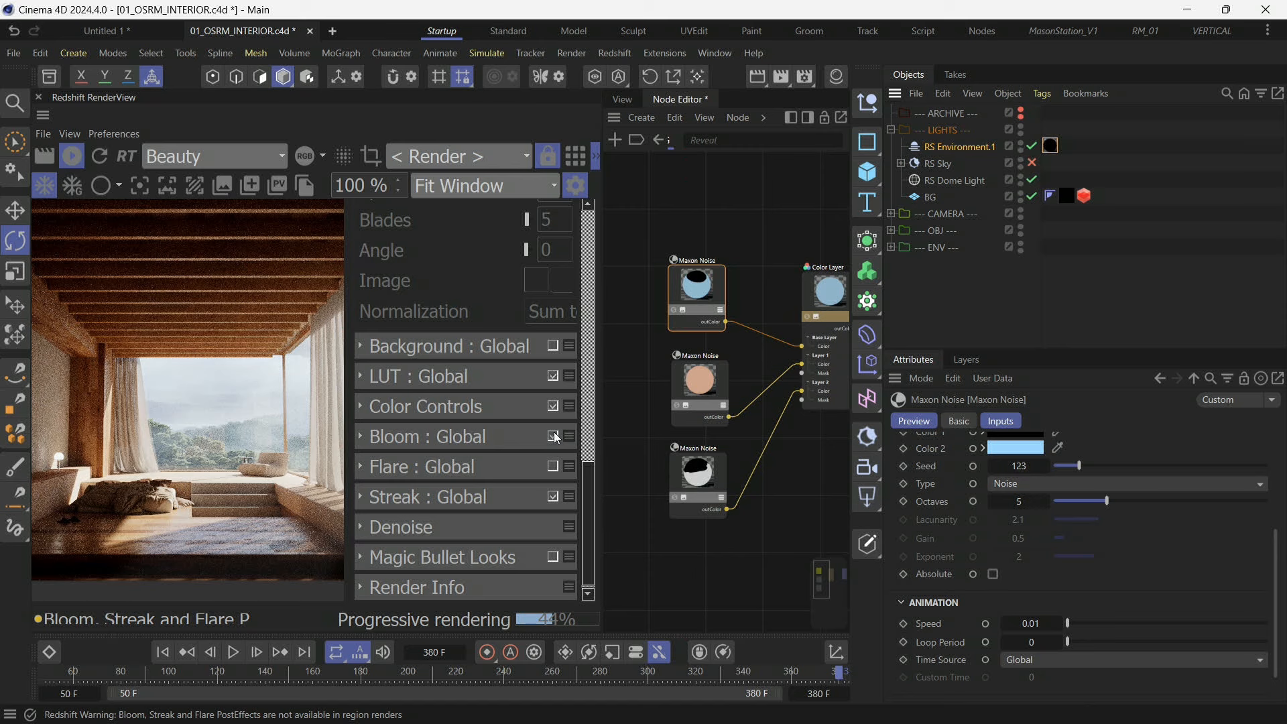
{"action": "left_click", "coordinate": [554, 436]}
{"action": "left_click", "coordinate": [363, 436]}
{"action": "left_click_drag", "start_coordinate": [516, 472], "coordinate": [501, 471]}
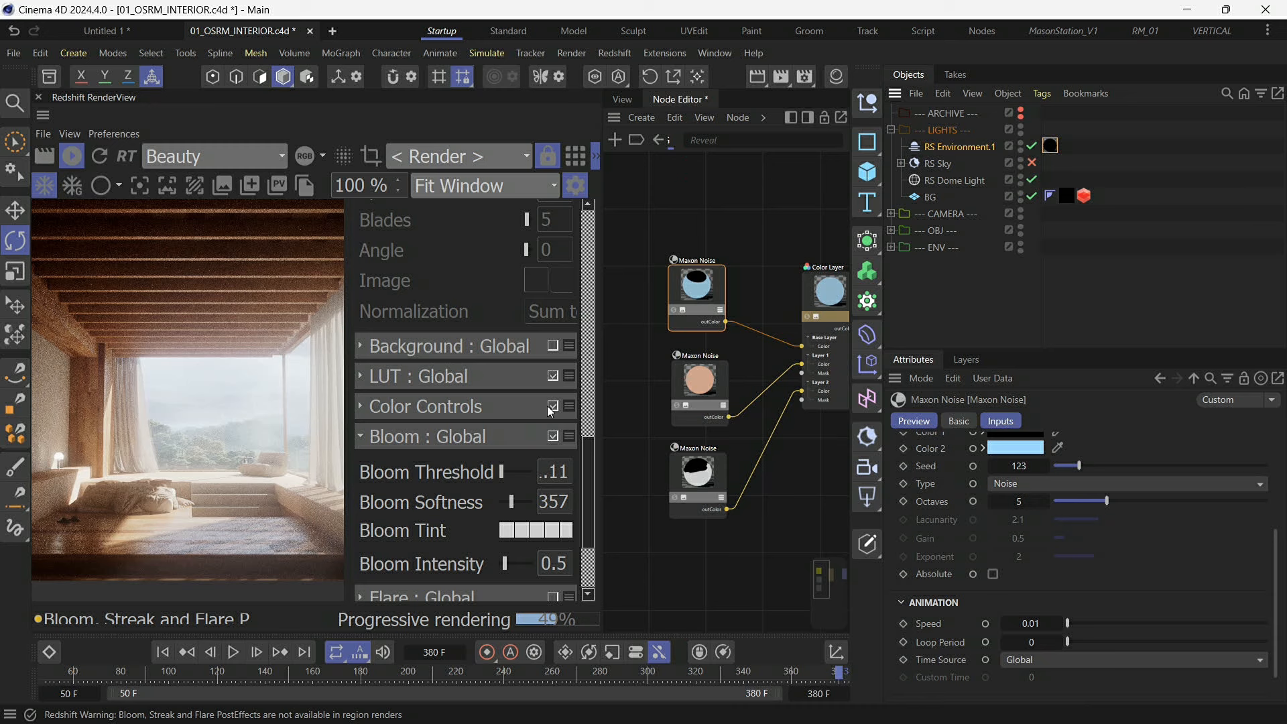
{"action": "left_click_drag", "start_coordinate": [504, 475], "coordinate": [510, 474]}
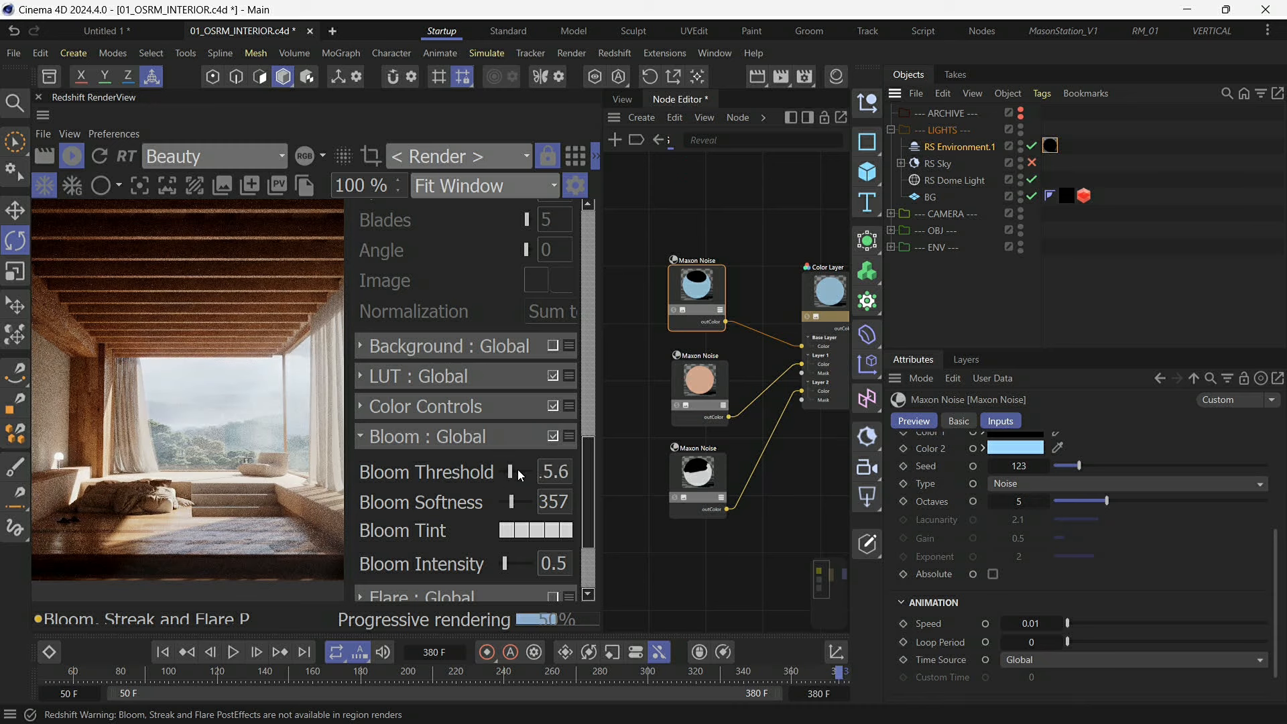
{"action": "left_click_drag", "start_coordinate": [512, 472], "coordinate": [522, 477]}
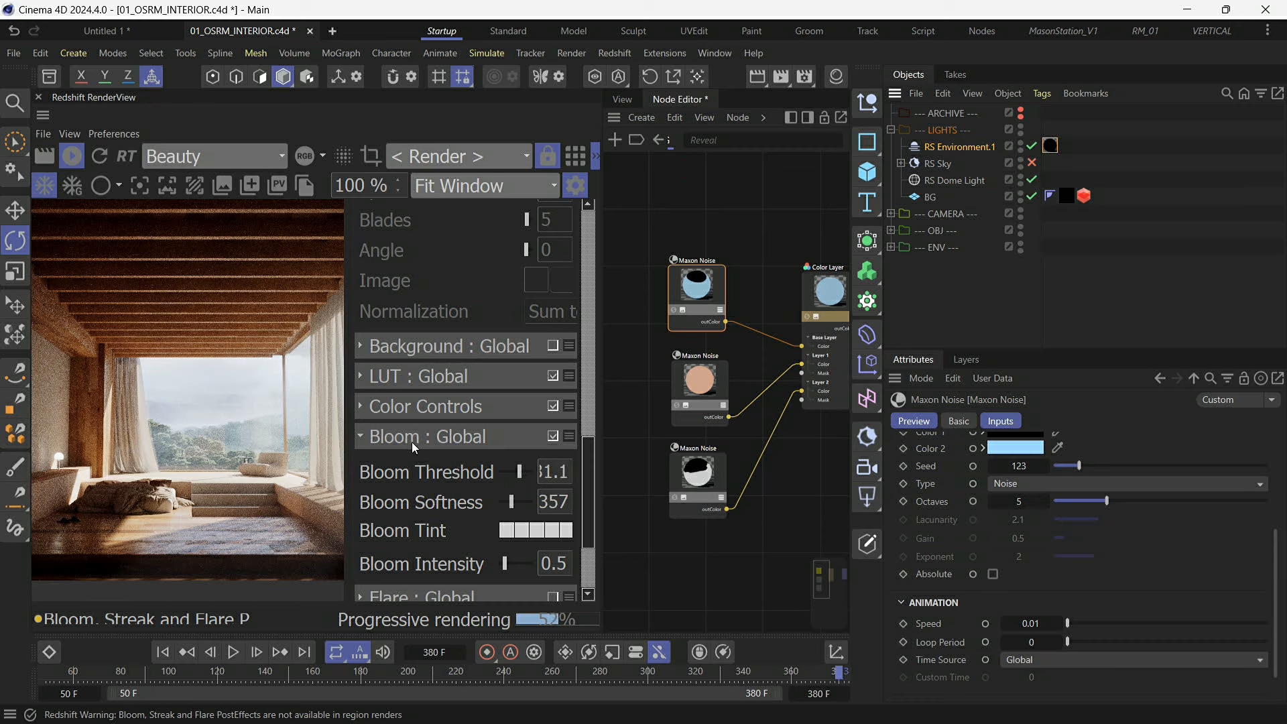
{"action": "left_click", "coordinate": [363, 436]}
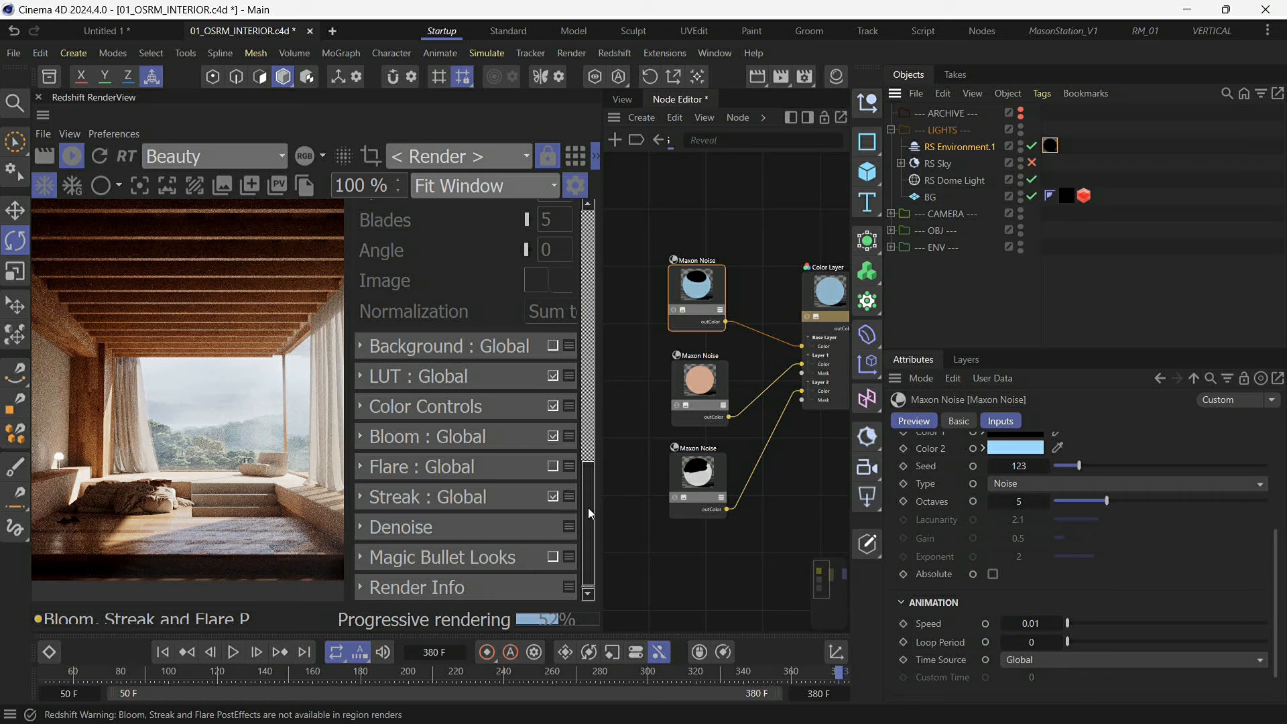
Collapse the Optical section and compare the render with PostFX disabled and re-enabled.
{"action": "left_click_drag", "start_coordinate": [589, 514], "coordinate": [594, 248]}
{"action": "left_click", "coordinate": [367, 440]}
{"action": "left_click", "coordinate": [365, 306]}
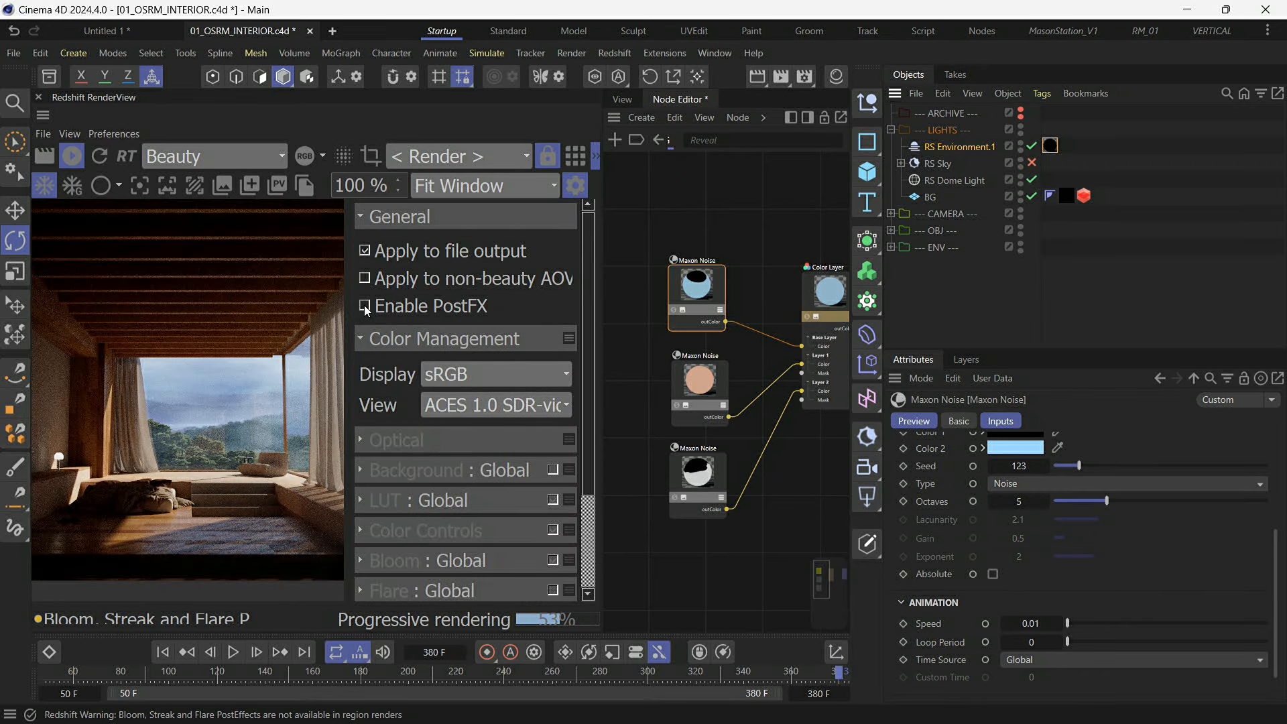
{"action": "left_click", "coordinate": [364, 306]}
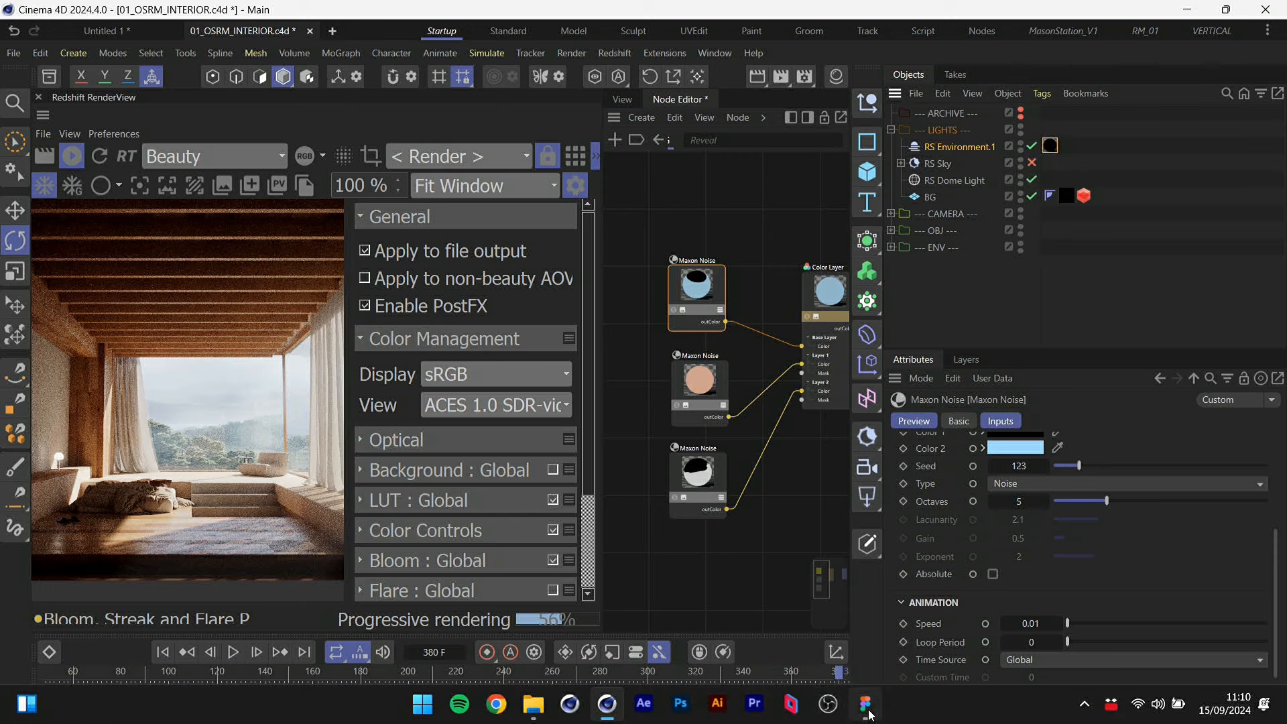
Switch to the Figma presentation and show the Product Lighting Fundamentals slide after rechecking the RS Environment interior slide.
{"action": "left_click", "coordinate": [865, 704]}
{"action": "key", "text": "Right"}
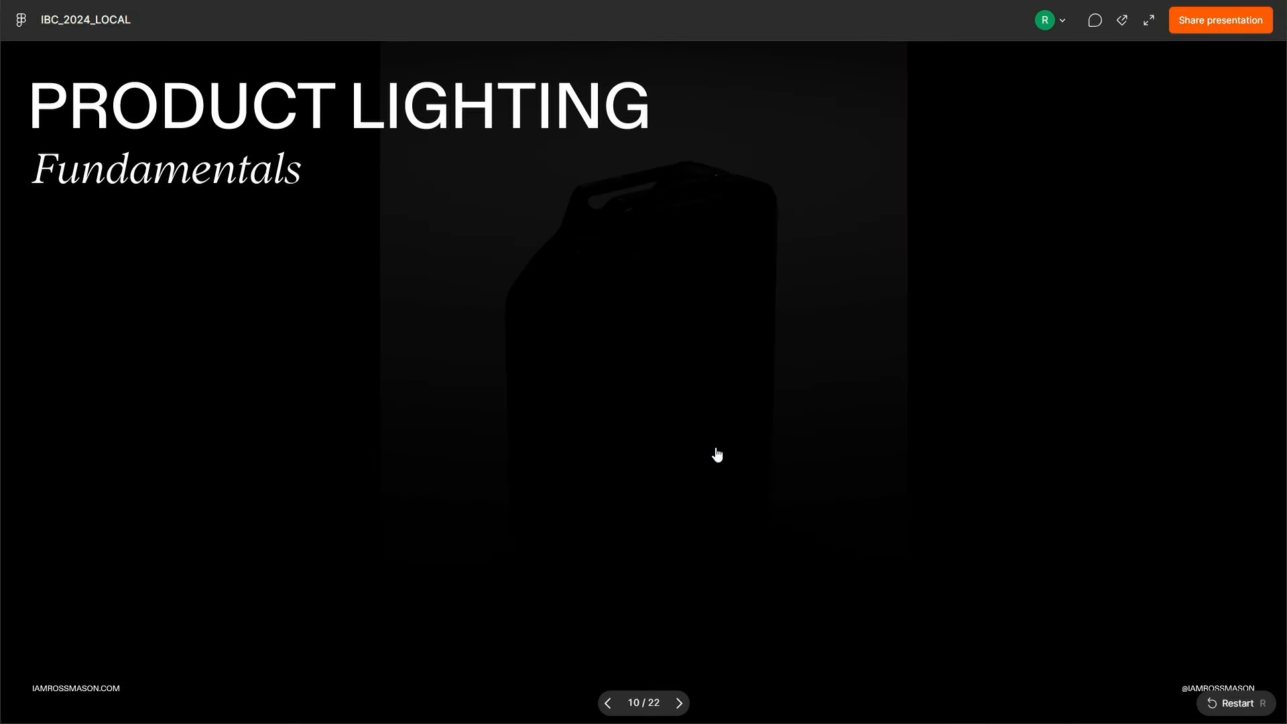
{"action": "key", "text": "Left"}
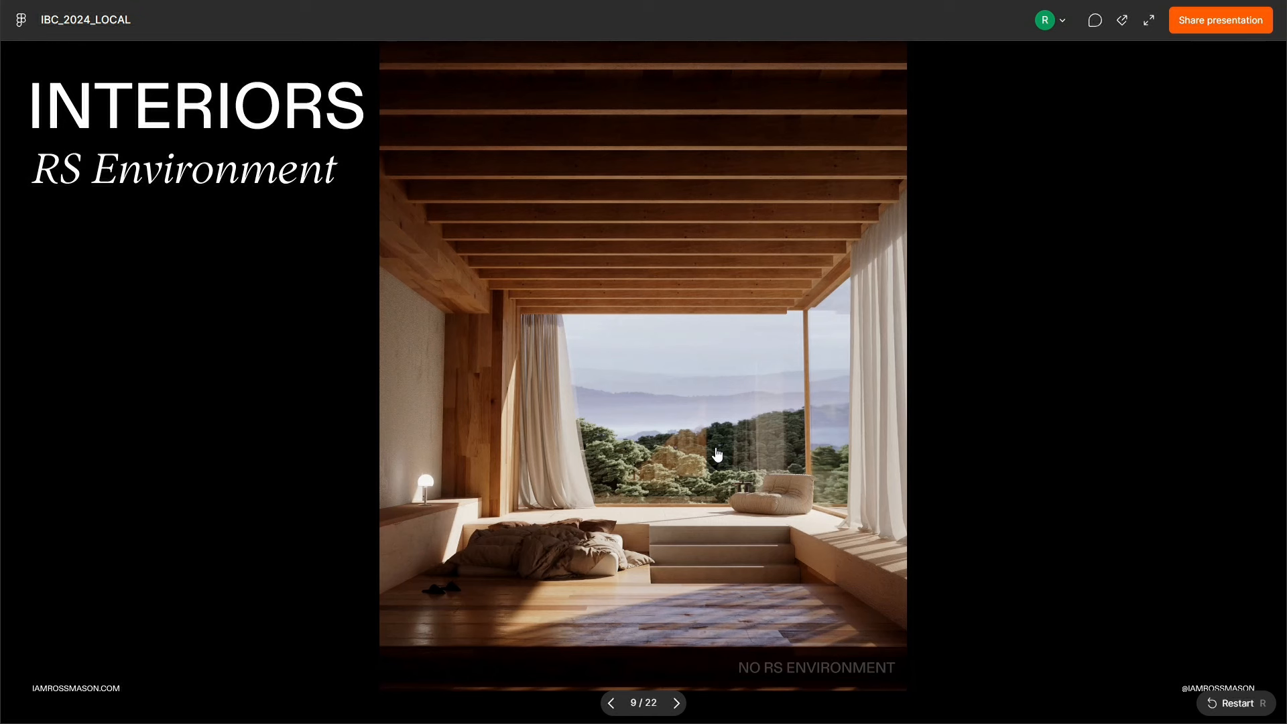
{"action": "key", "text": "Right"}
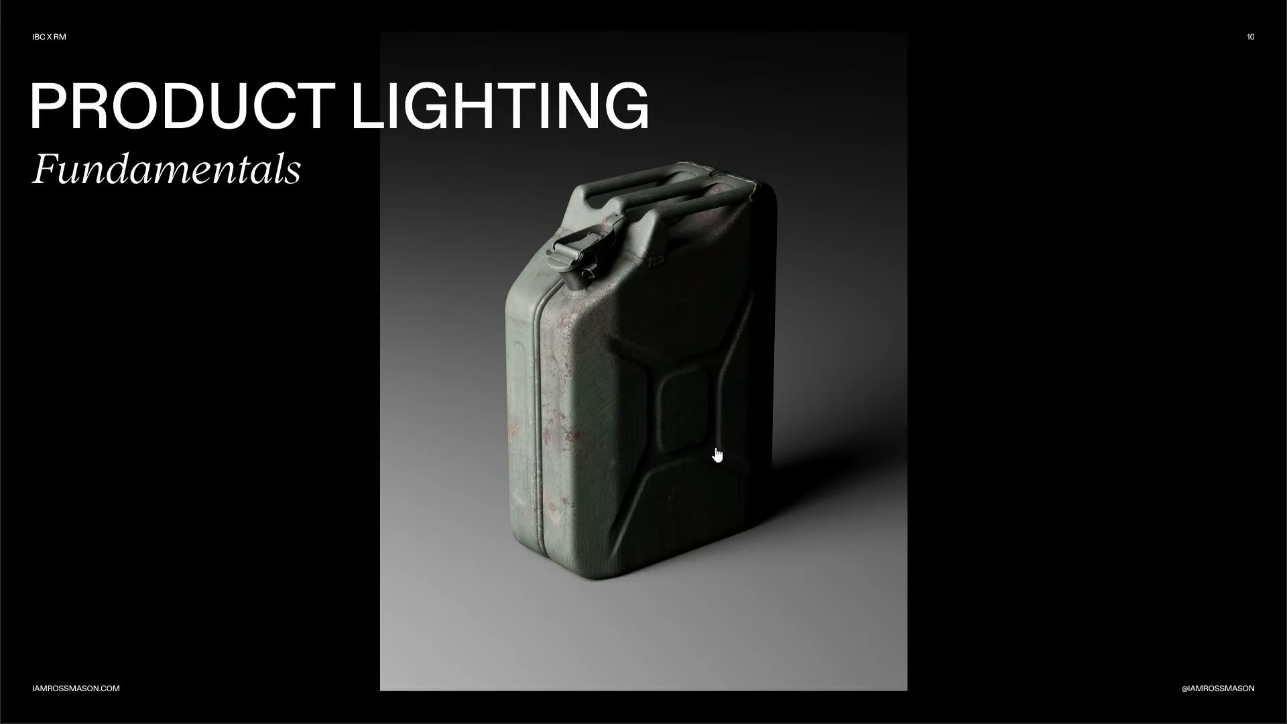
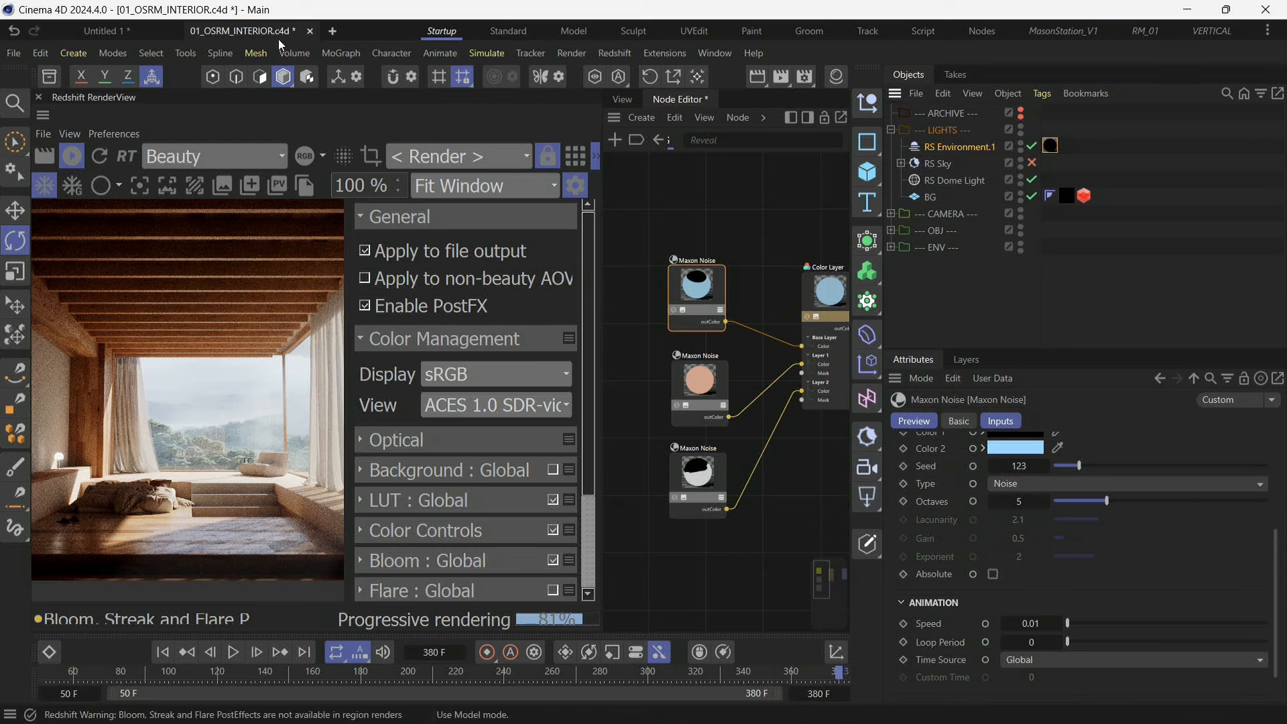
Open 02_PRODUCT_LIGHTING.c4d from the 3D project folder in Cinema 4D and hide the RenderView's post-effects settings.
{"action": "left_click", "coordinate": [544, 704]}
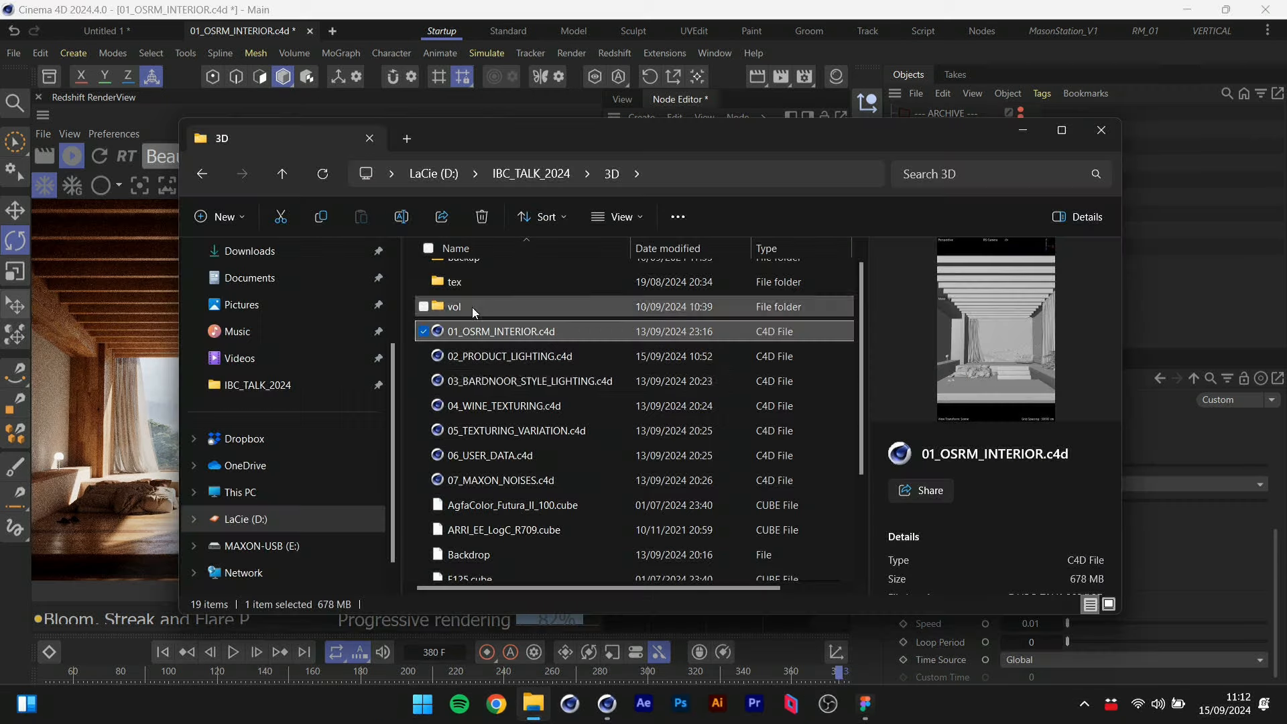
{"action": "double_click", "coordinate": [480, 356]}
{"action": "left_click", "coordinate": [567, 10]}
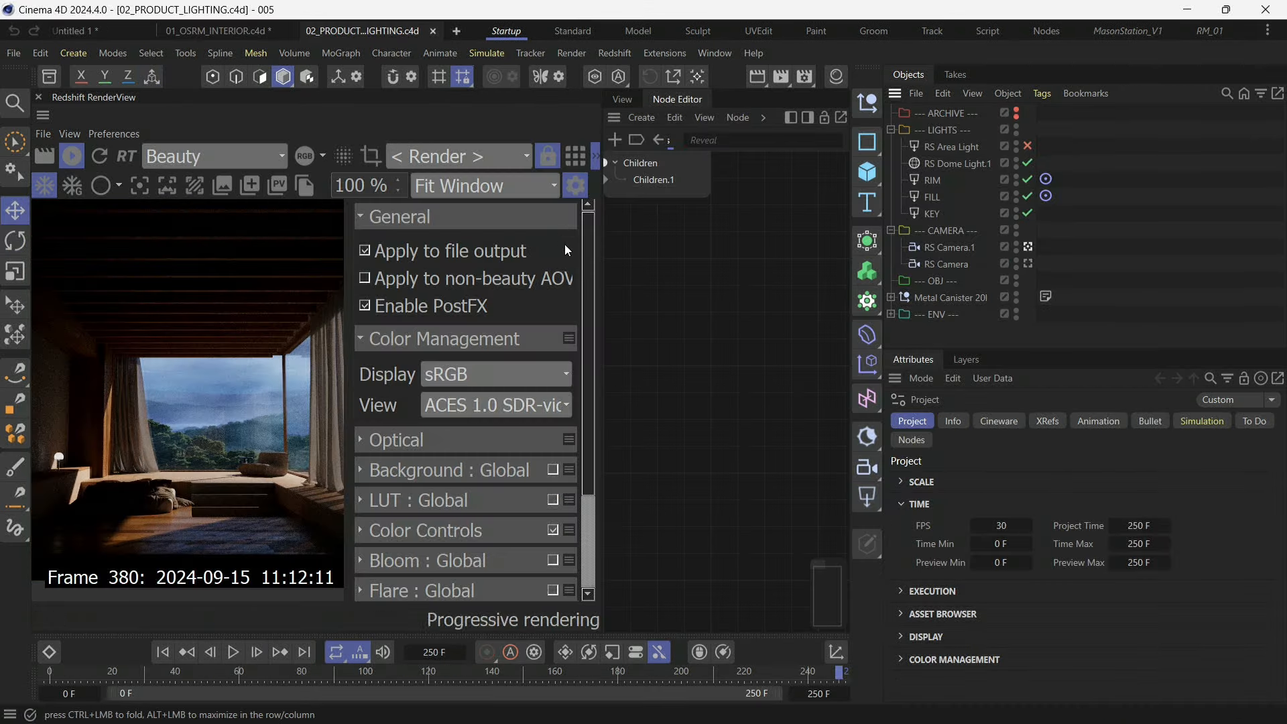
{"action": "left_click", "coordinate": [580, 193]}
{"action": "left_click", "coordinate": [595, 160]}
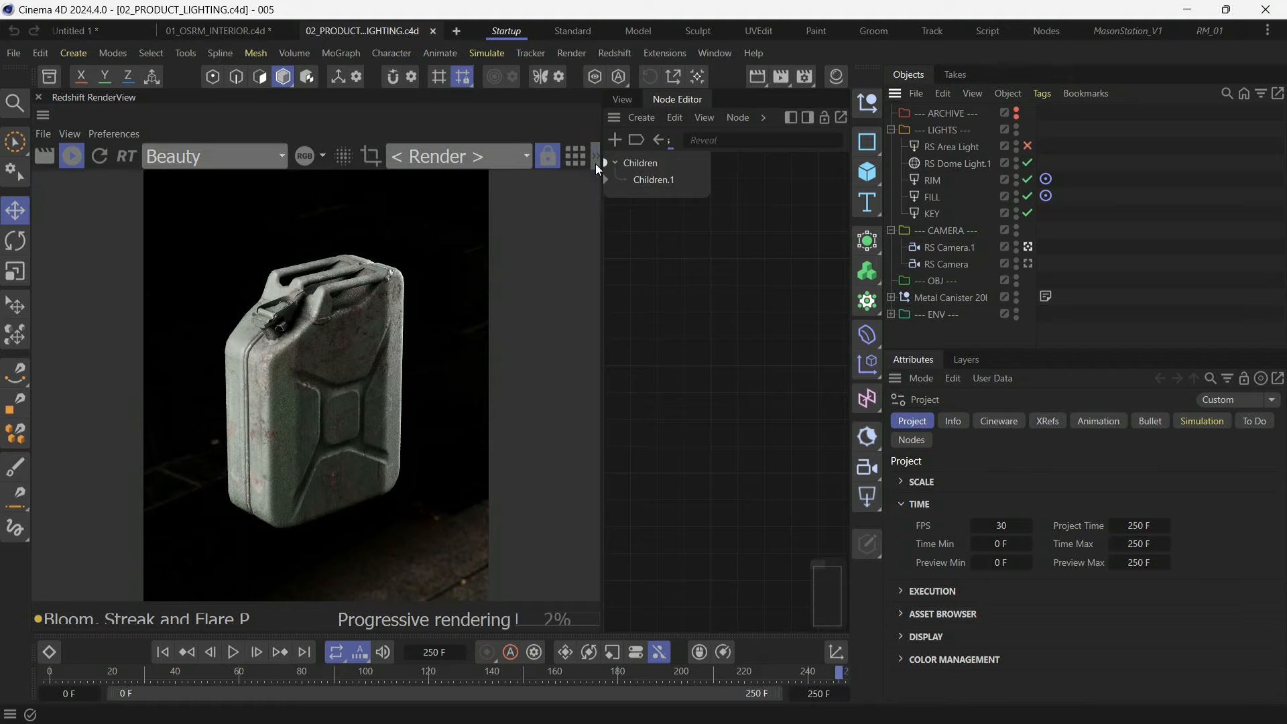
Expand the ENV group, show the camera viewport beside the render, and toggle RS Dome Light.1 off and on.
{"action": "left_click", "coordinate": [891, 313]}
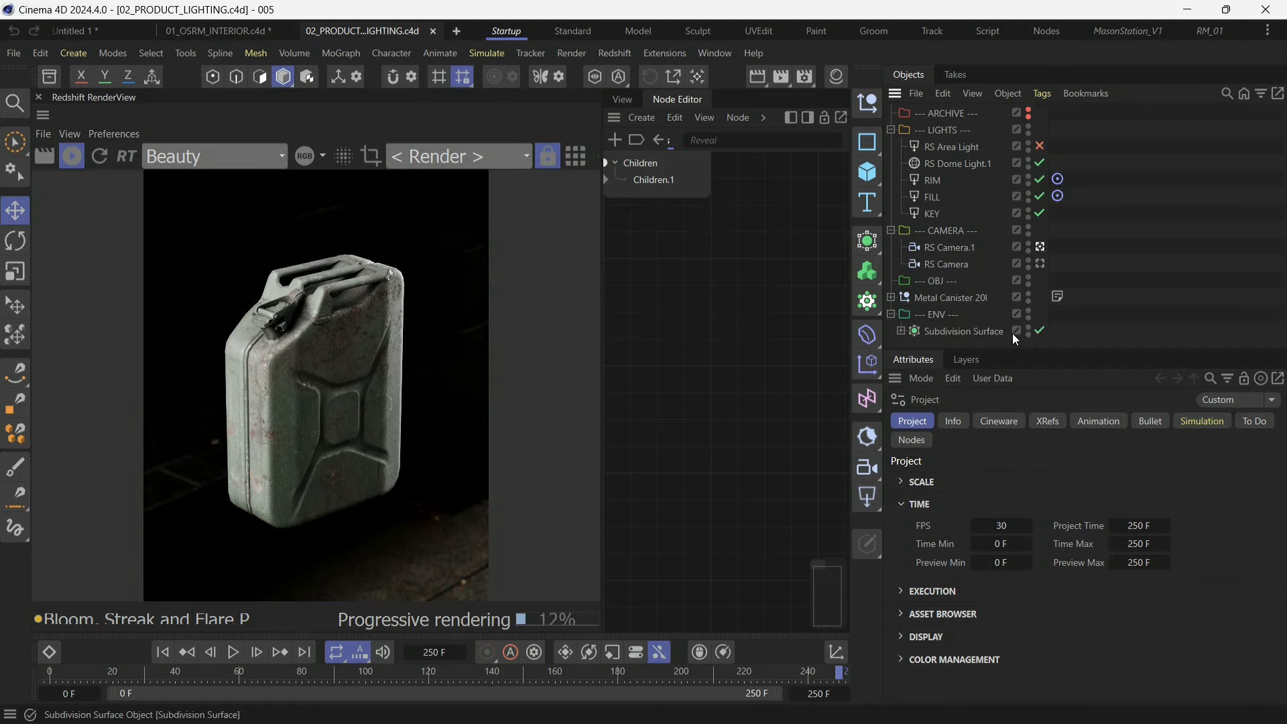
{"action": "left_click", "coordinate": [621, 100]}
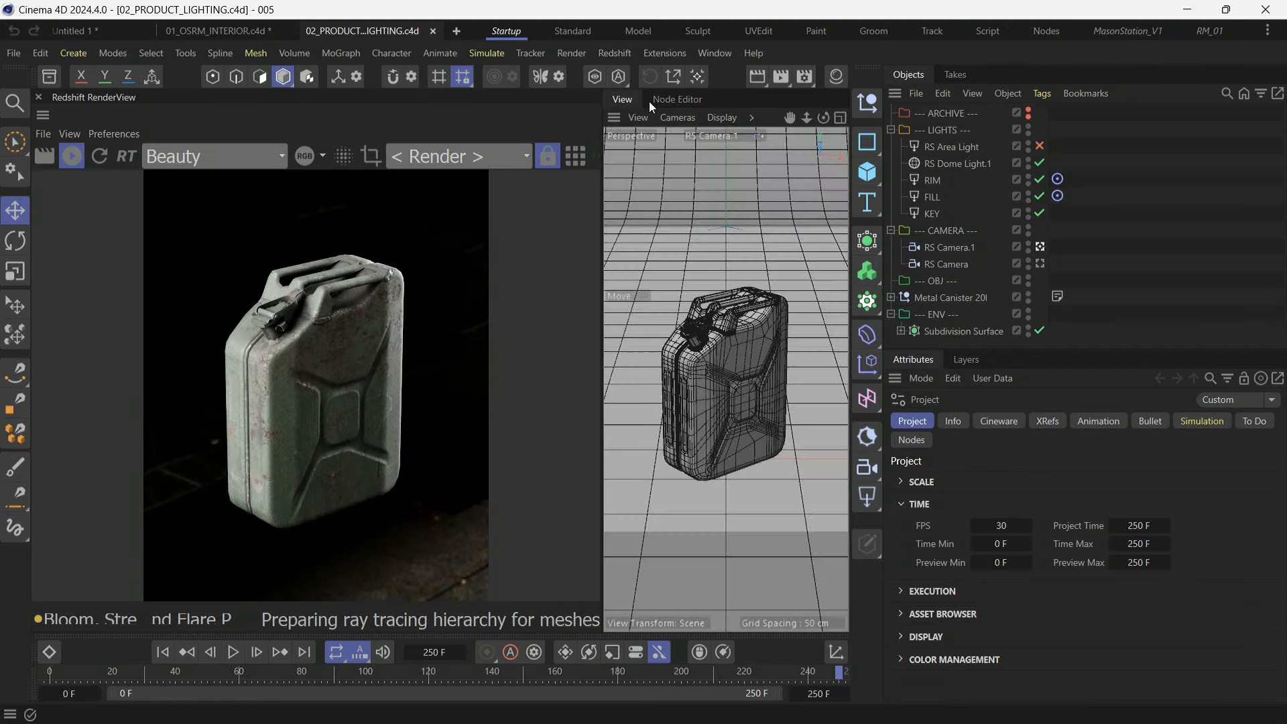
{"action": "left_click", "coordinate": [946, 163]}
{"action": "left_click", "coordinate": [1042, 162]}
{"action": "left_click", "coordinate": [1040, 162]}
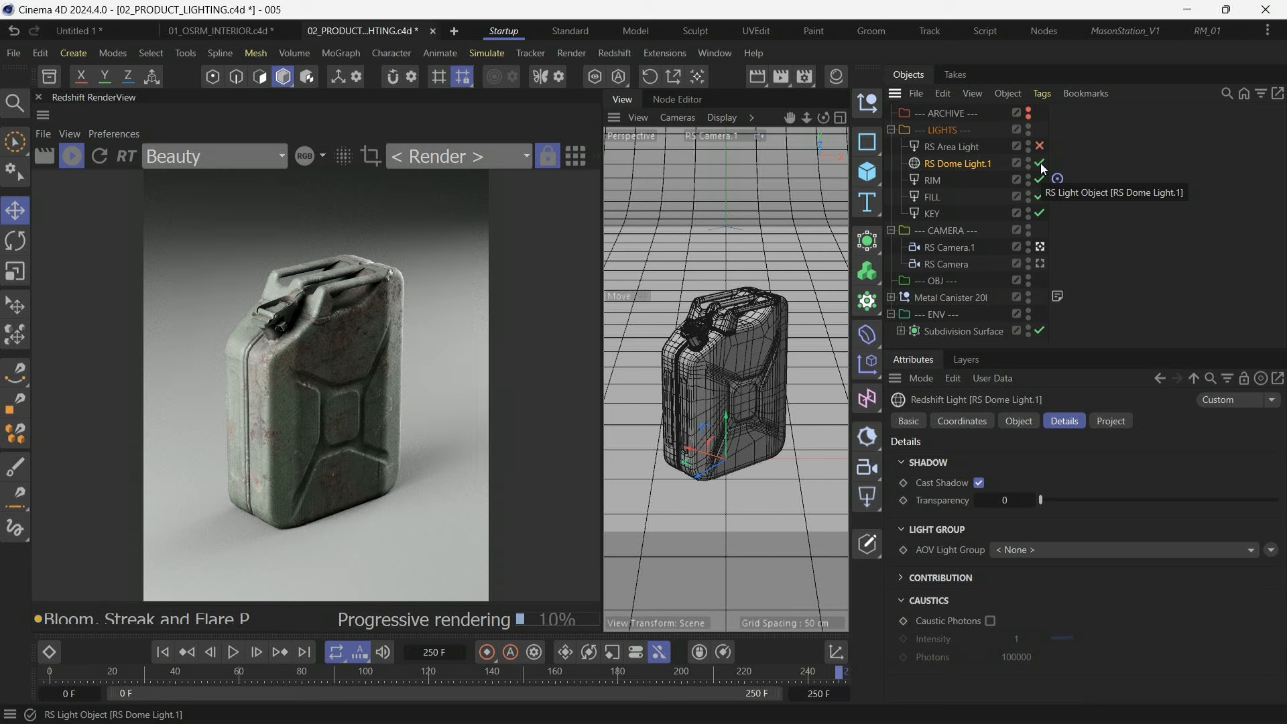
Disable RIM, FILL and KEY to isolate RS Dome Light.1, set its exposure to 2, and re-enable the three lights.
{"action": "left_click_drag", "start_coordinate": [1039, 179], "coordinate": [1041, 209]}
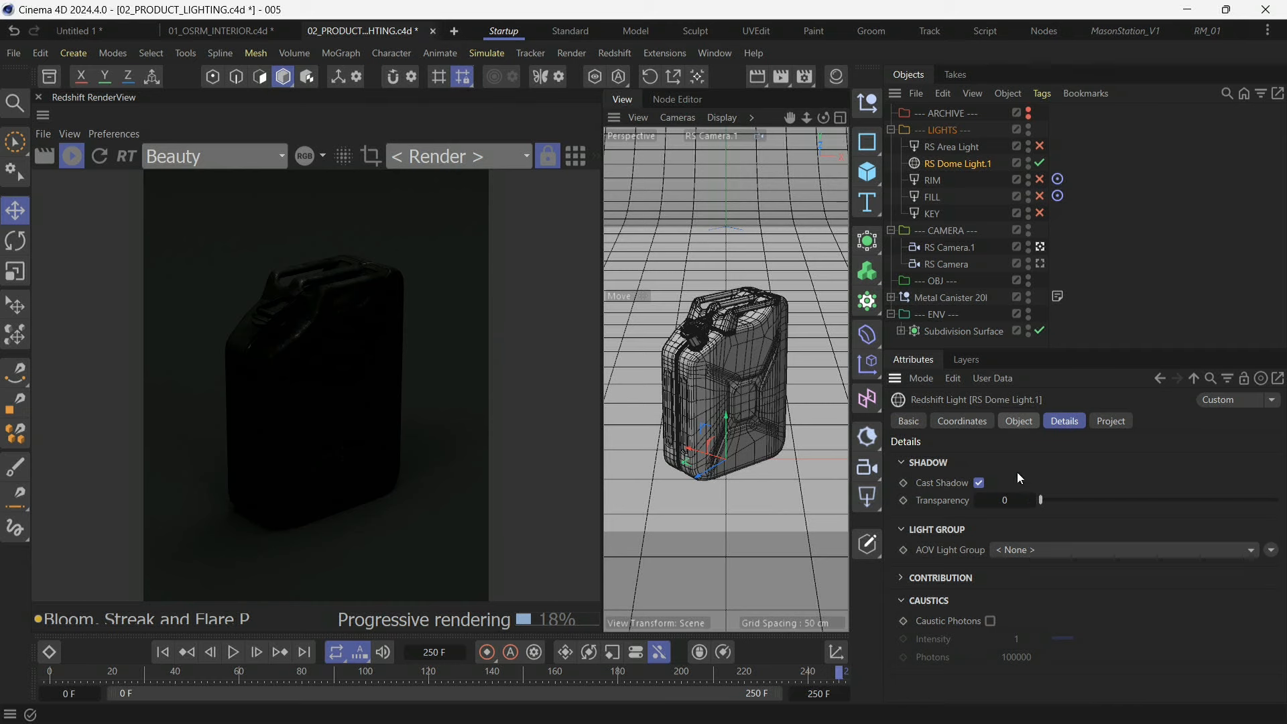
{"action": "left_click", "coordinate": [1018, 422]}
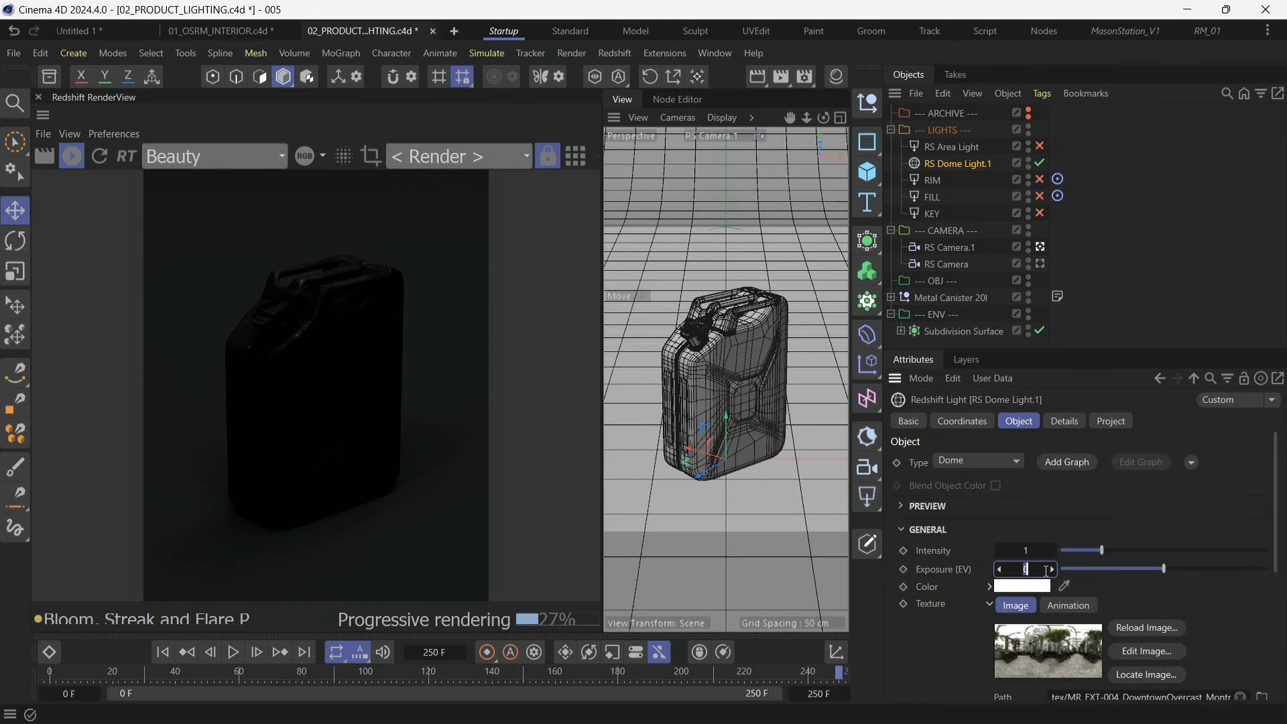
{"action": "key", "text": "Return"}
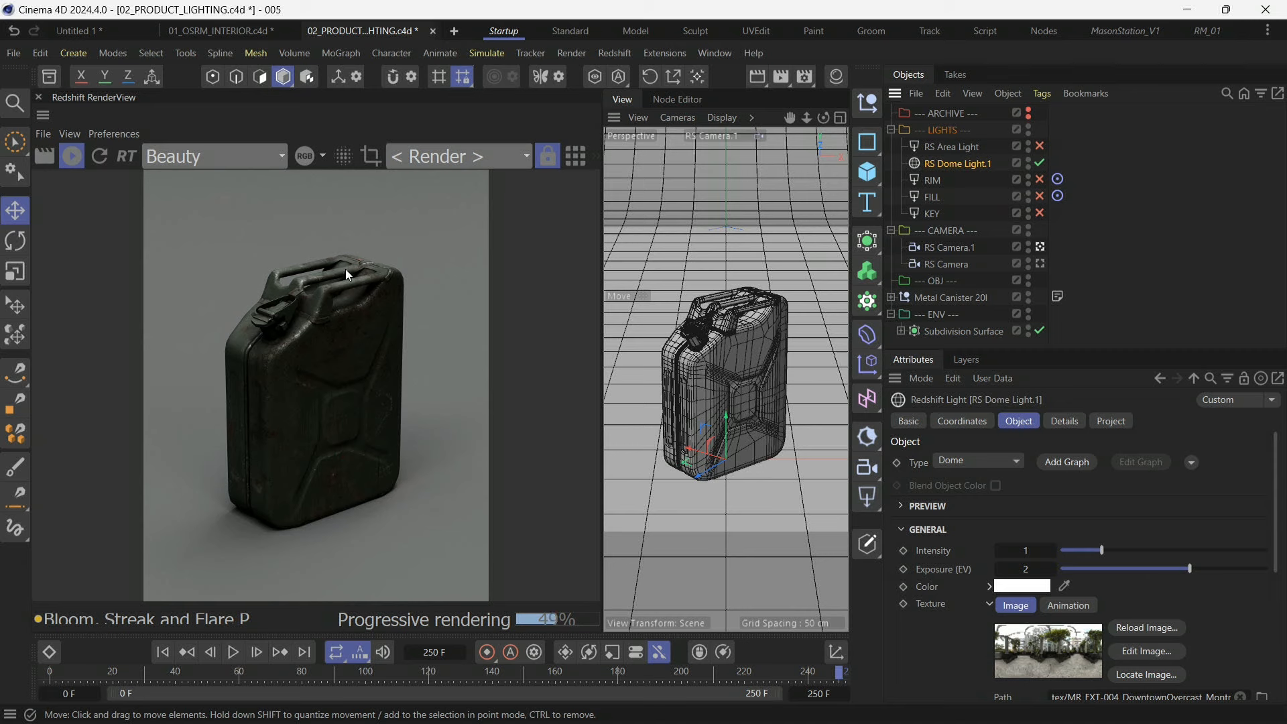
{"action": "left_click_drag", "start_coordinate": [1040, 180], "coordinate": [1041, 213]}
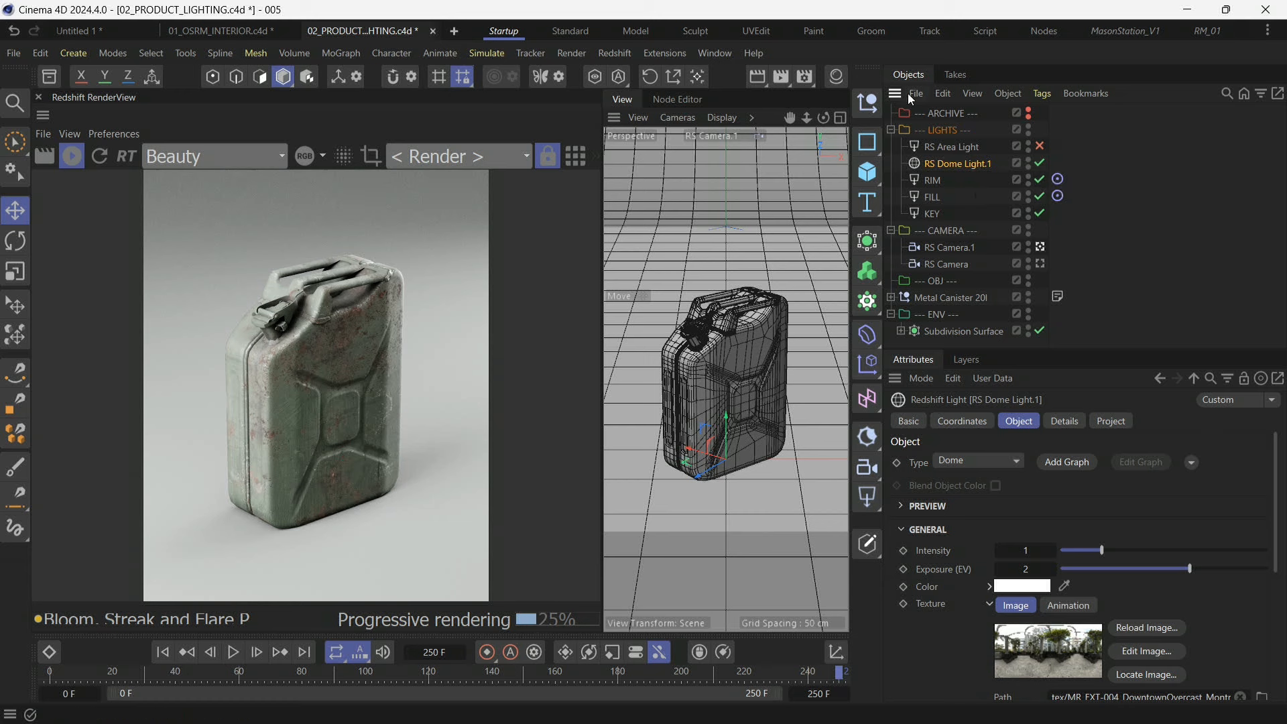
Expand the FILL light's colour texture and examine its softbox image settings.
{"action": "left_click", "coordinate": [929, 205]}
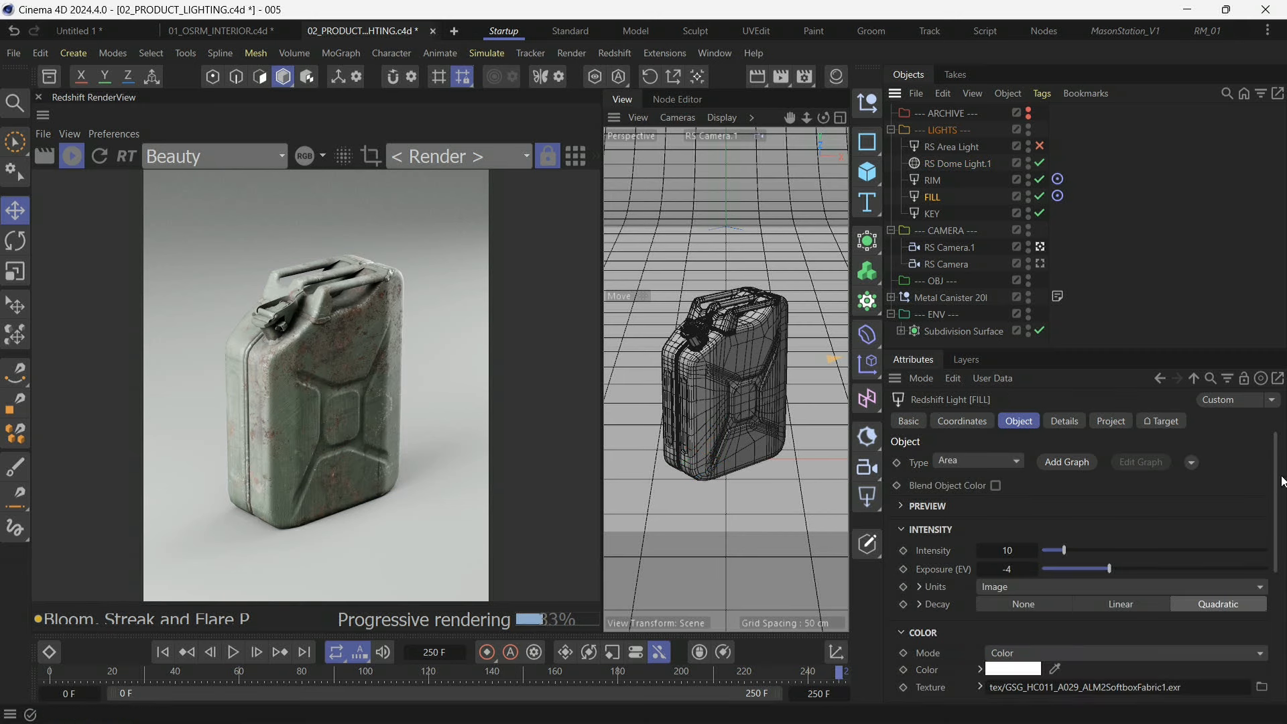
{"action": "scroll", "coordinate": [1264, 540], "scroll_direction": "down", "scroll_amount": 3}
{"action": "scroll", "coordinate": [1097, 592], "scroll_direction": "down", "scroll_amount": 1}
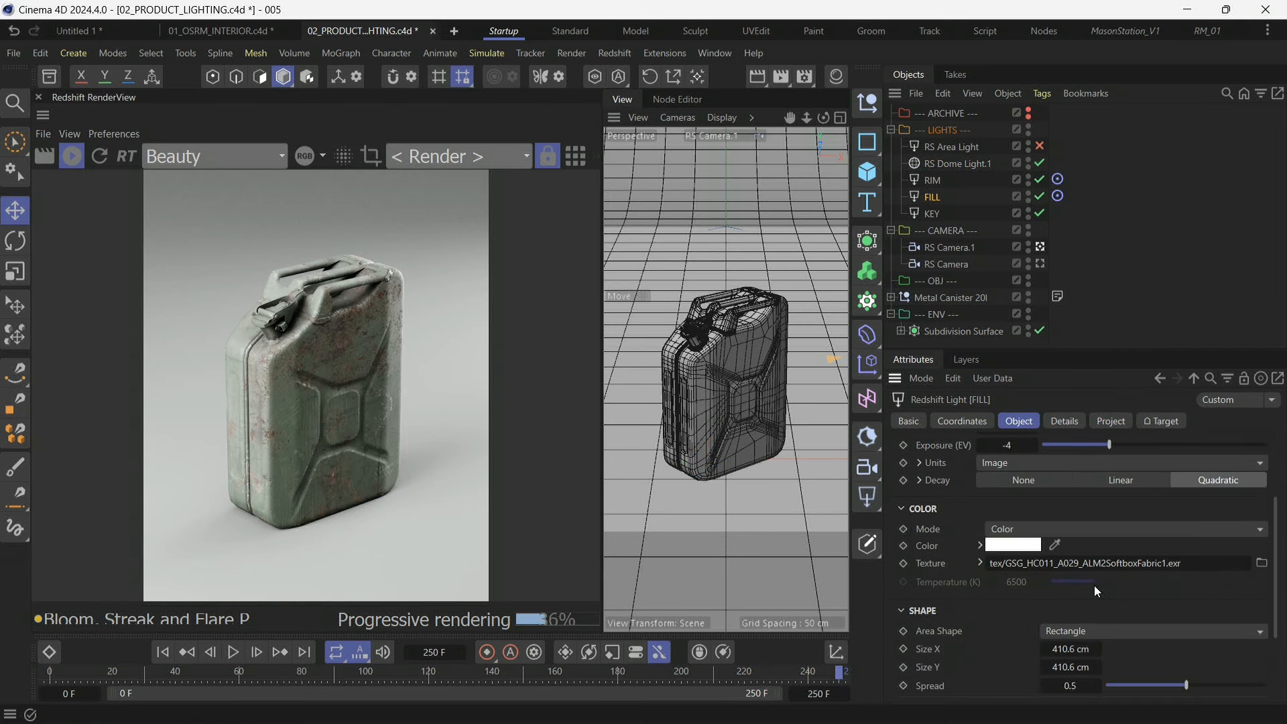
{"action": "left_click", "coordinate": [981, 563]}
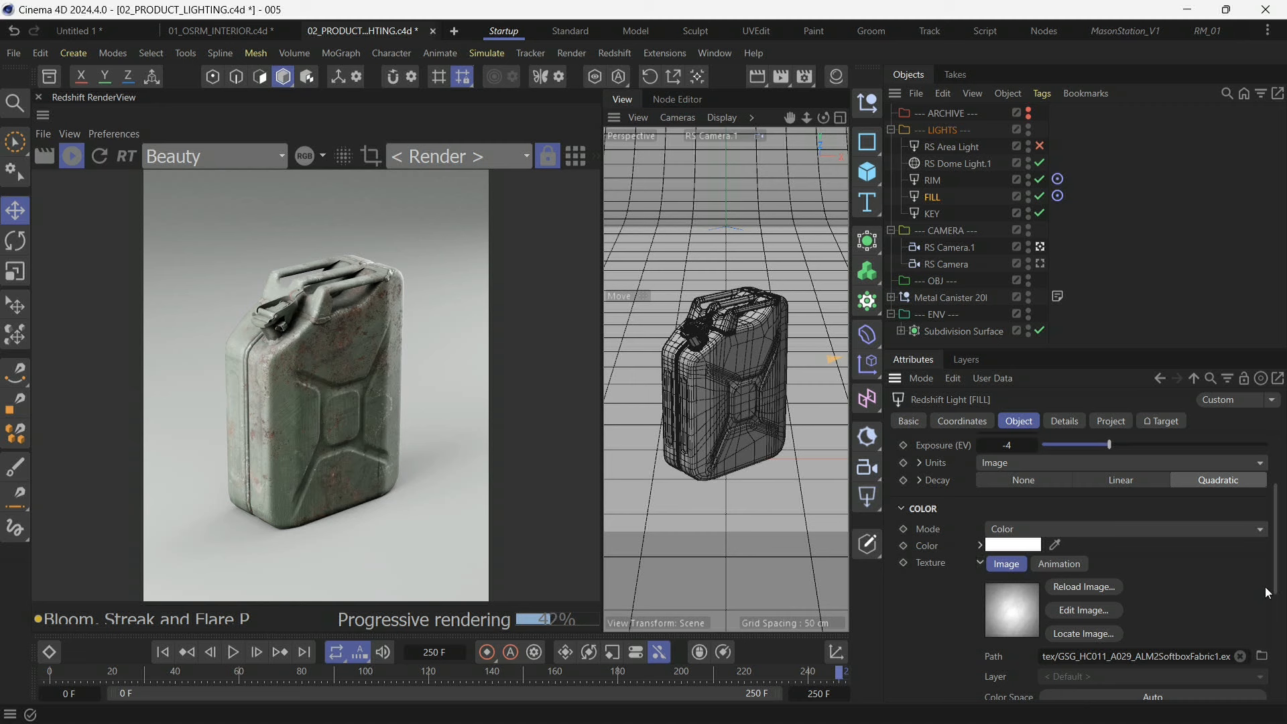
{"action": "scroll", "coordinate": [1268, 593], "scroll_direction": "down", "scroll_amount": 2}
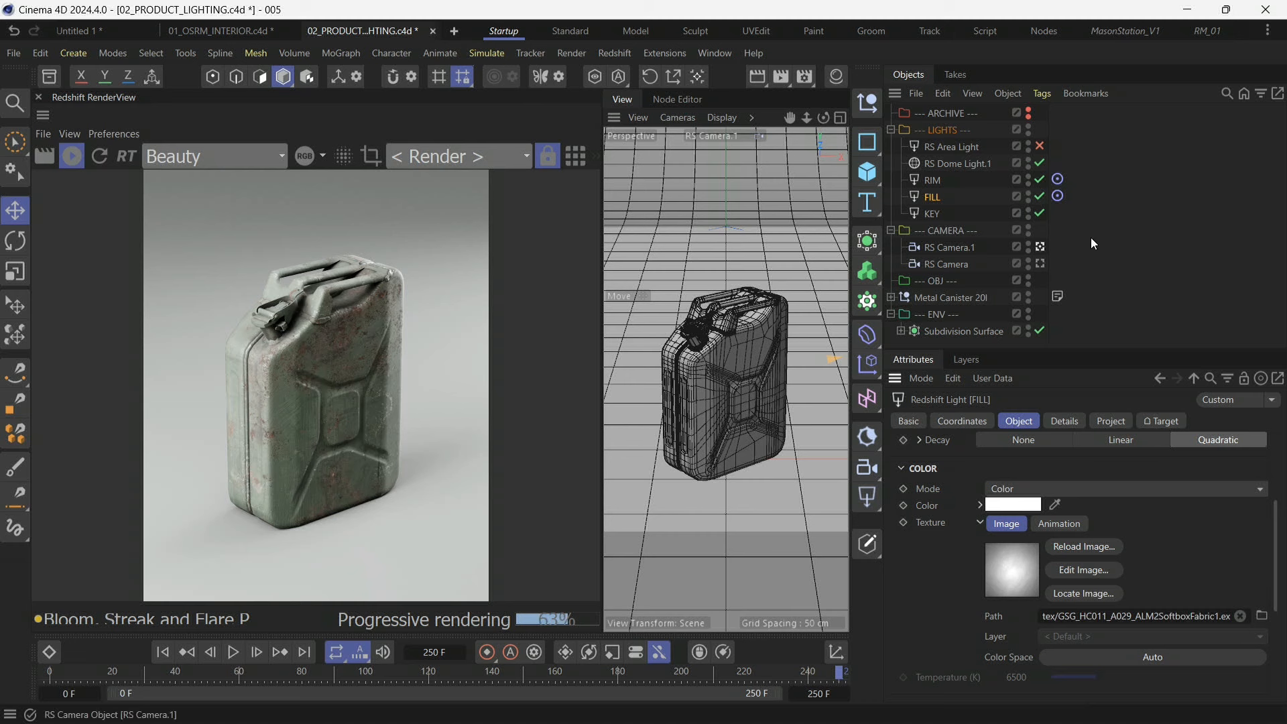
Leave only the KEY light enabled and set its spread to 0 and intensity to 28.33.
{"action": "left_click_drag", "start_coordinate": [1039, 197], "coordinate": [1040, 163]}
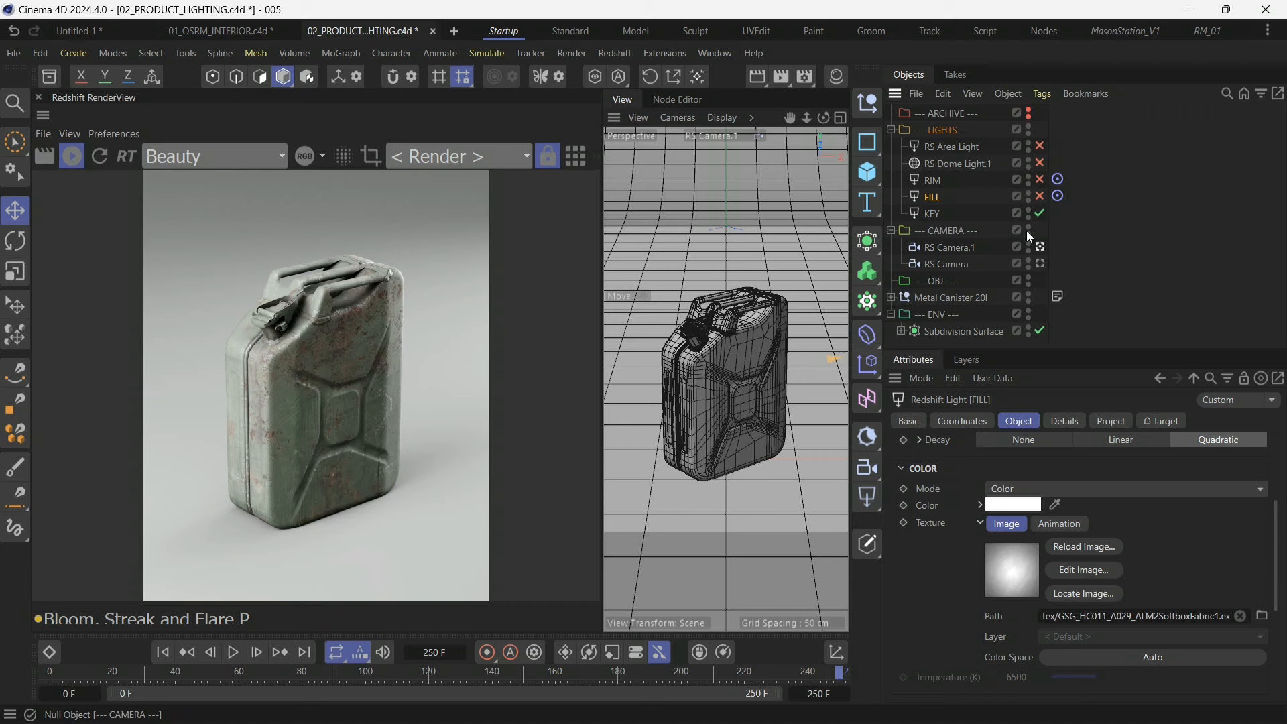
{"action": "left_click", "coordinate": [932, 214]}
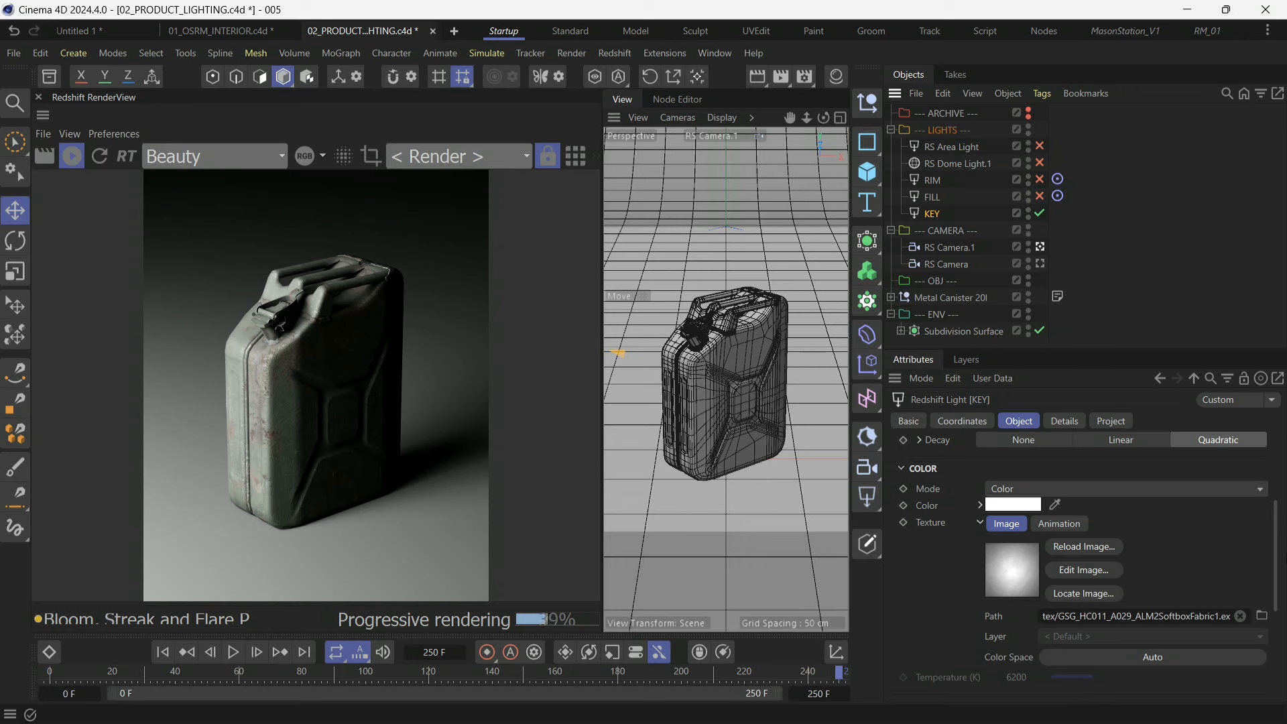
{"action": "scroll", "coordinate": [1098, 578], "scroll_direction": "down", "scroll_amount": 4}
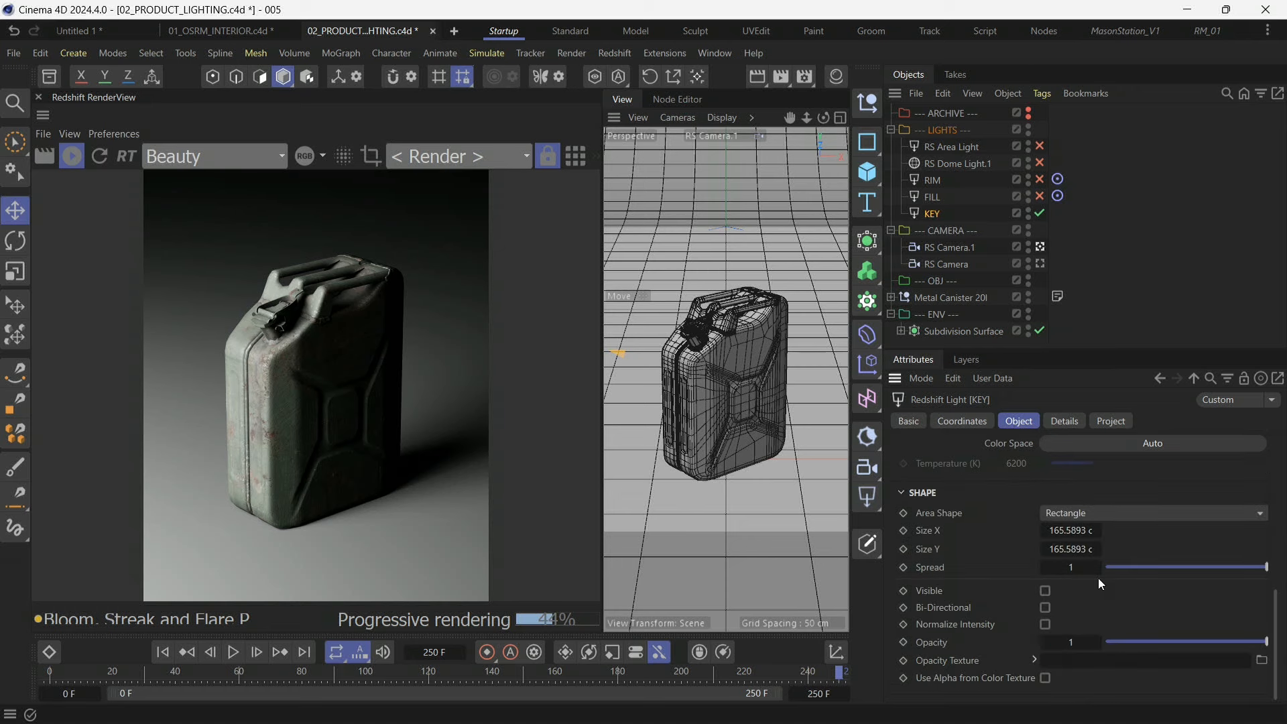
{"action": "left_click_drag", "start_coordinate": [1161, 568], "coordinate": [1029, 555]}
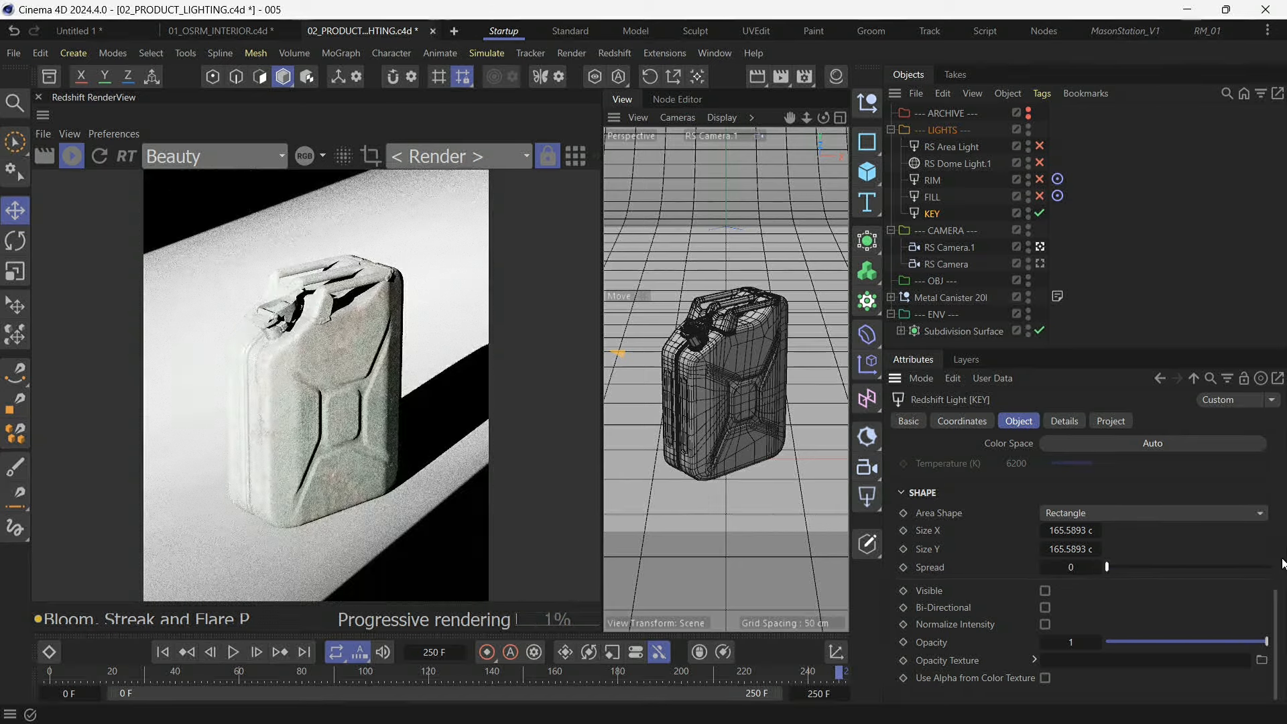
{"action": "left_click_drag", "start_coordinate": [1278, 628], "coordinate": [1266, 461]}
{"action": "left_click_drag", "start_coordinate": [1265, 550], "coordinate": [1107, 545]}
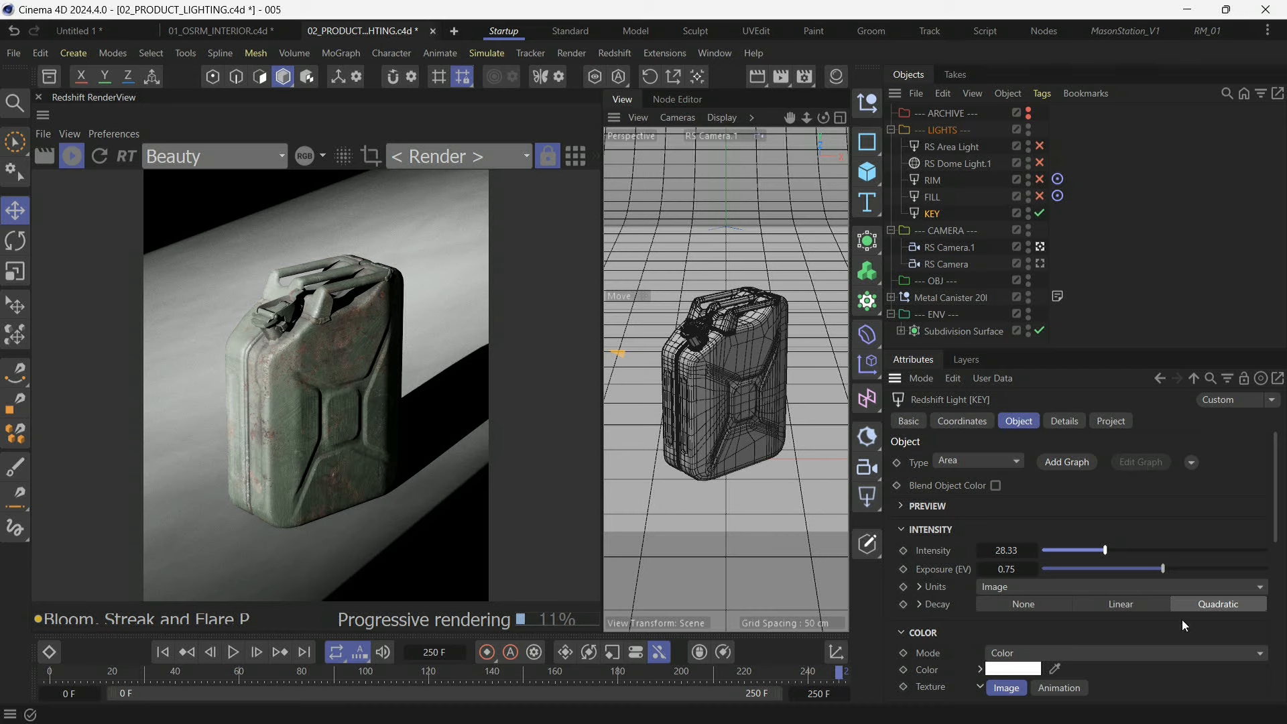
Clear the KEY light's texture path to compare the render, and undo the removal.
{"action": "scroll", "coordinate": [1264, 567], "scroll_direction": "down", "scroll_amount": 4}
{"action": "left_click", "coordinate": [1154, 641]}
{"action": "key", "text": "BackSpace"}
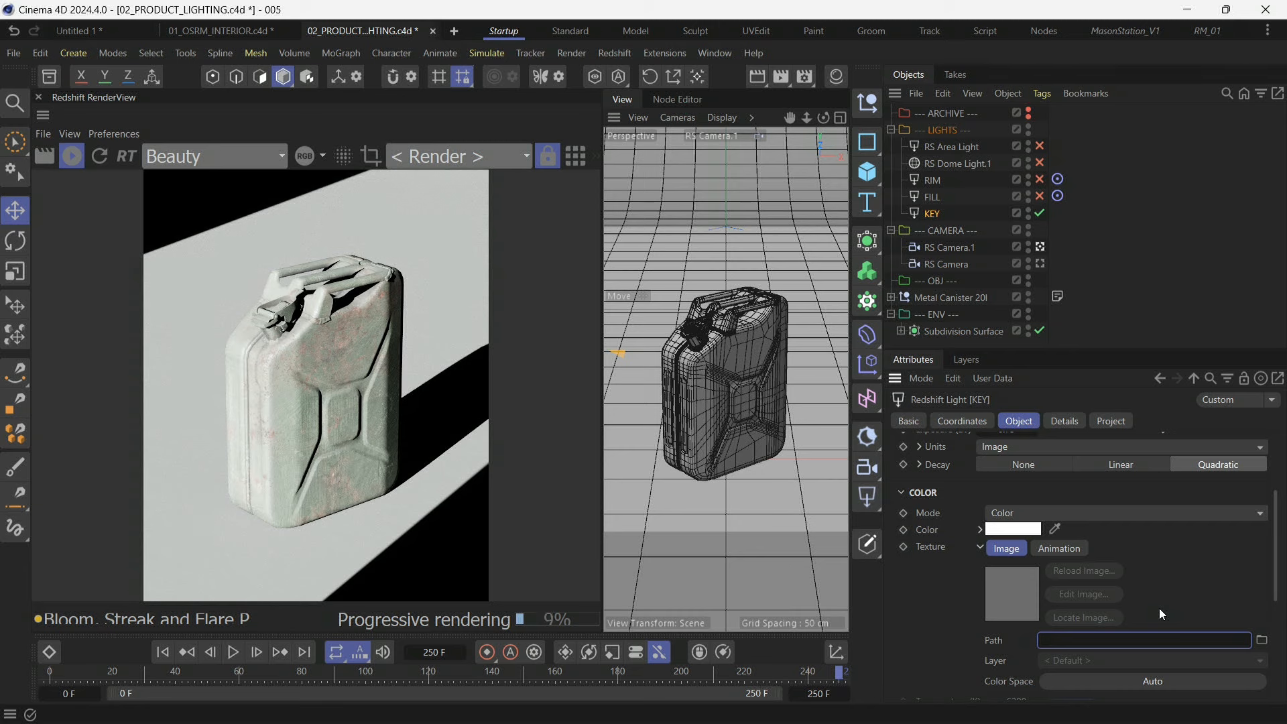
{"action": "key", "text": "ctrl+z"}
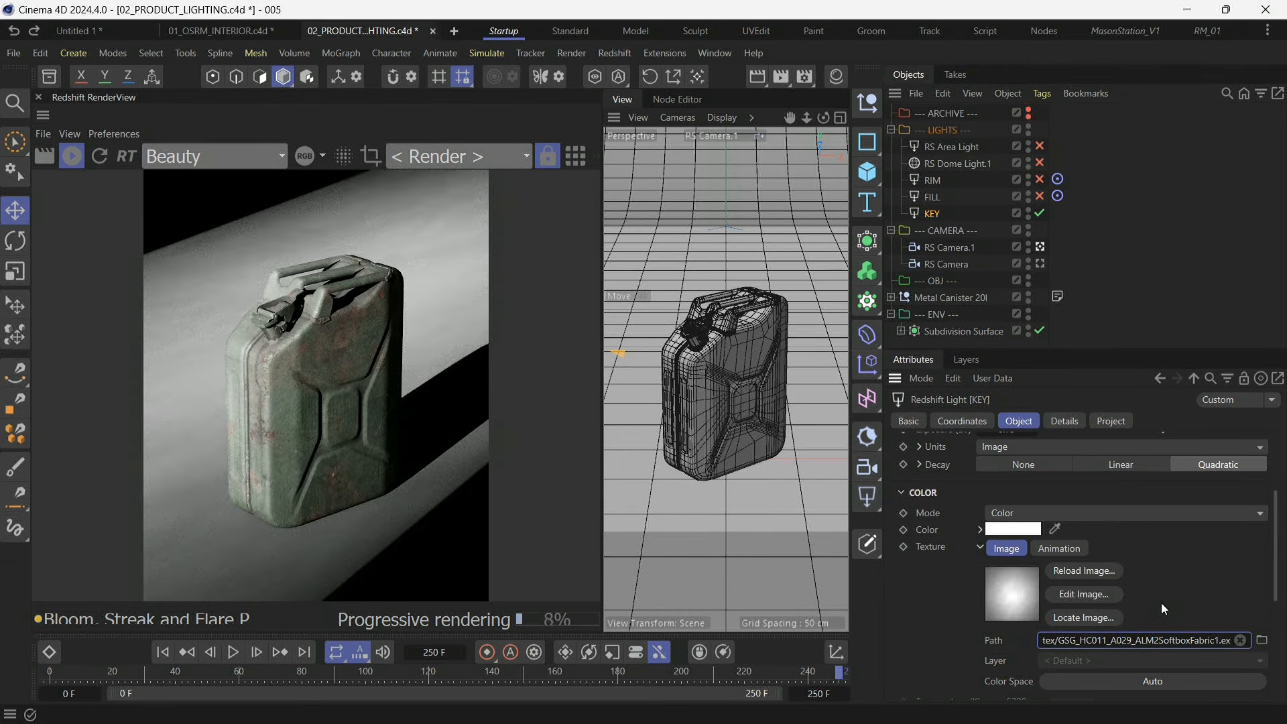
Widen the KEY light's spread, set its intensity to 100, and re-enable FILL, RIM and RS Dome Light.1.
{"action": "left_click_drag", "start_coordinate": [1274, 531], "coordinate": [1274, 594]}
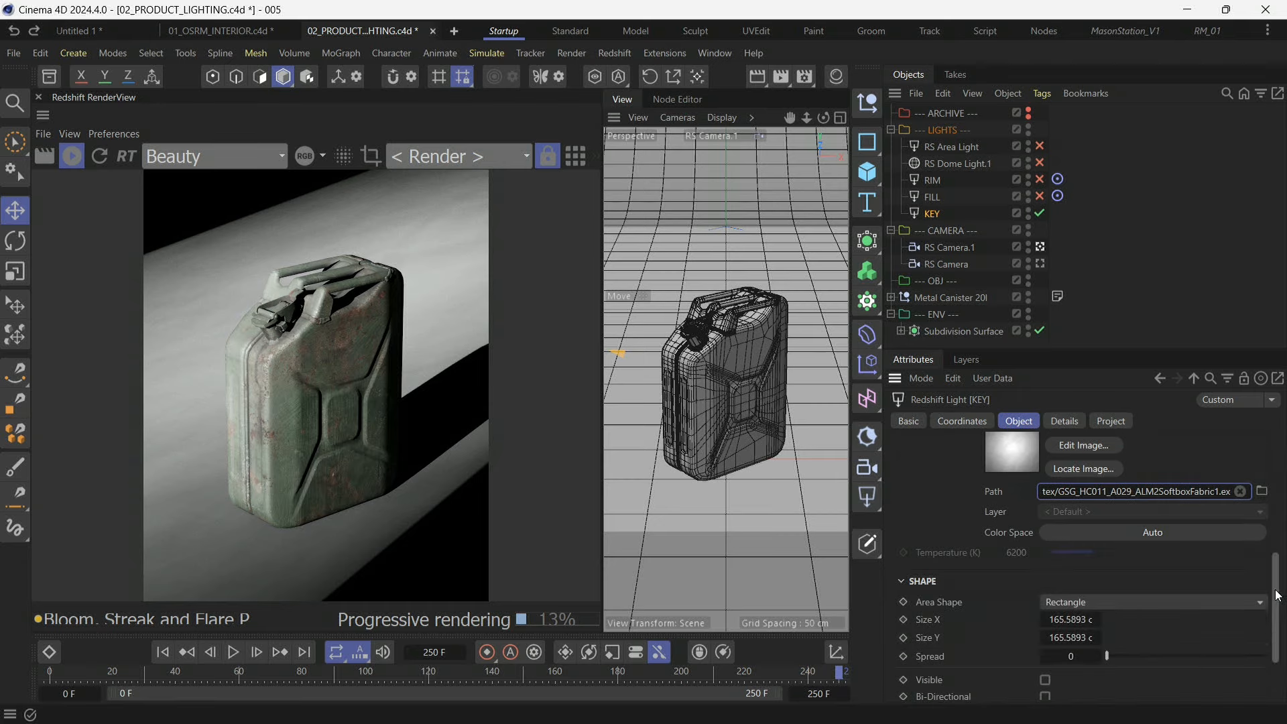
{"action": "scroll", "coordinate": [1164, 548], "scroll_direction": "up", "scroll_amount": 5}
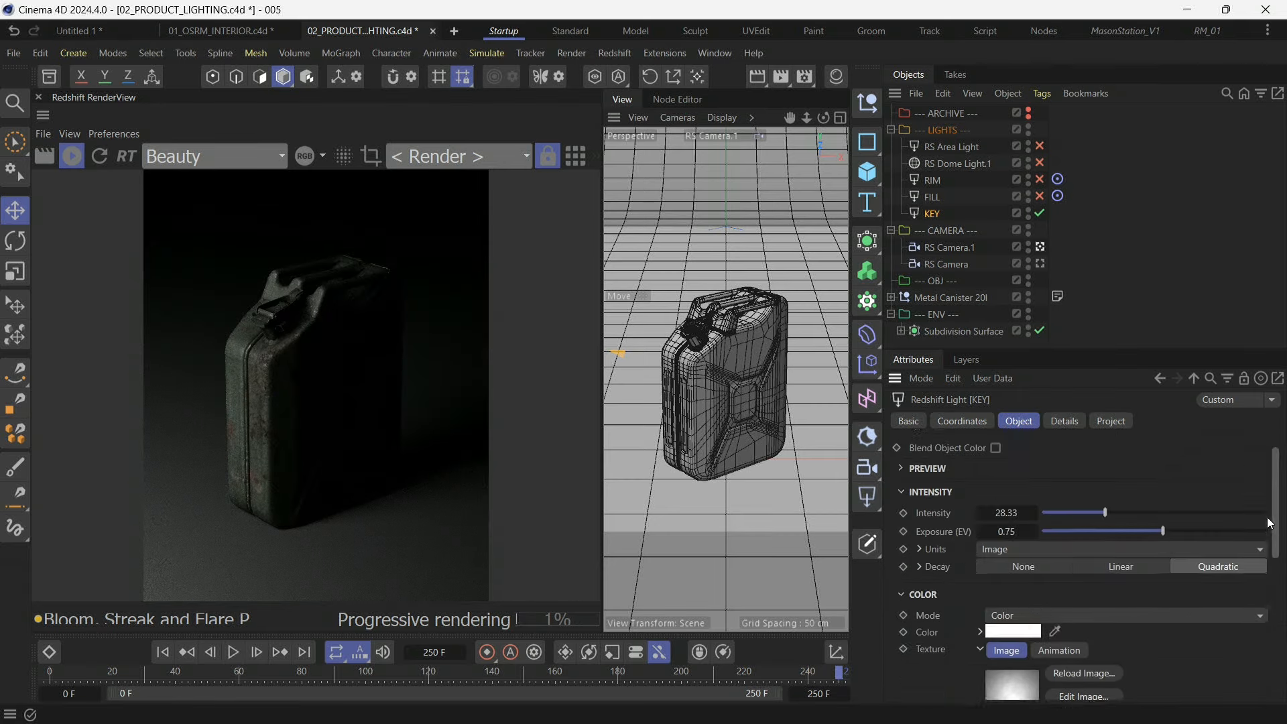
{"action": "left_click_drag", "start_coordinate": [1164, 548], "coordinate": [1268, 550]}
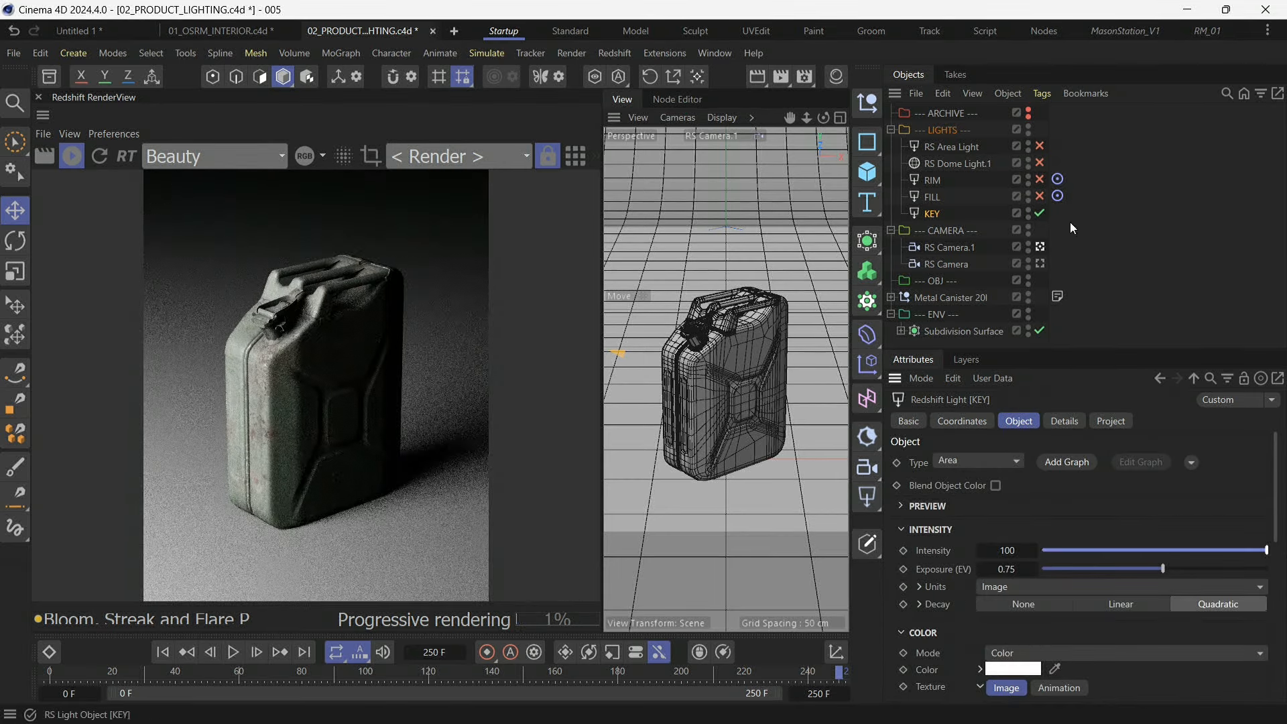
{"action": "left_click_drag", "start_coordinate": [1038, 196], "coordinate": [1039, 163]}
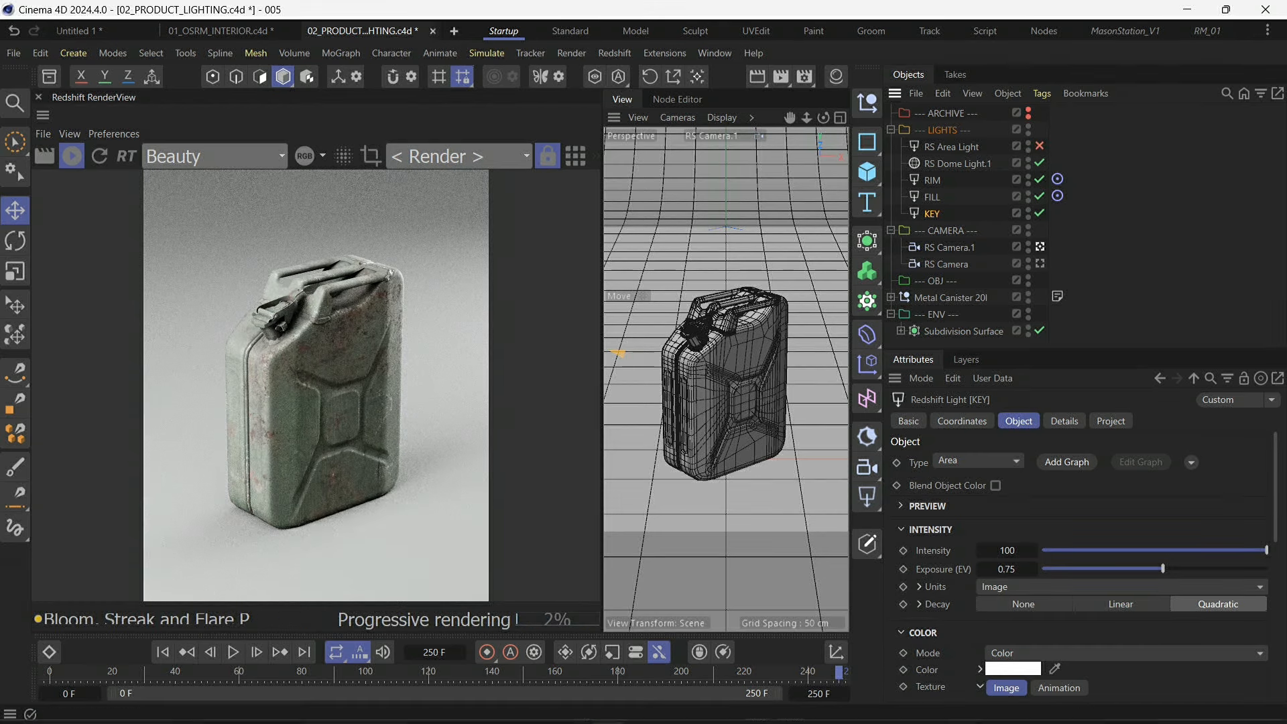
Switch to the Figma presentation and advance from the HDRI's slide through Barndoor-style to the following Fundamentals slide.
{"action": "mouse_move", "coordinate": [906, 716]}
{"action": "left_click", "coordinate": [866, 703]}
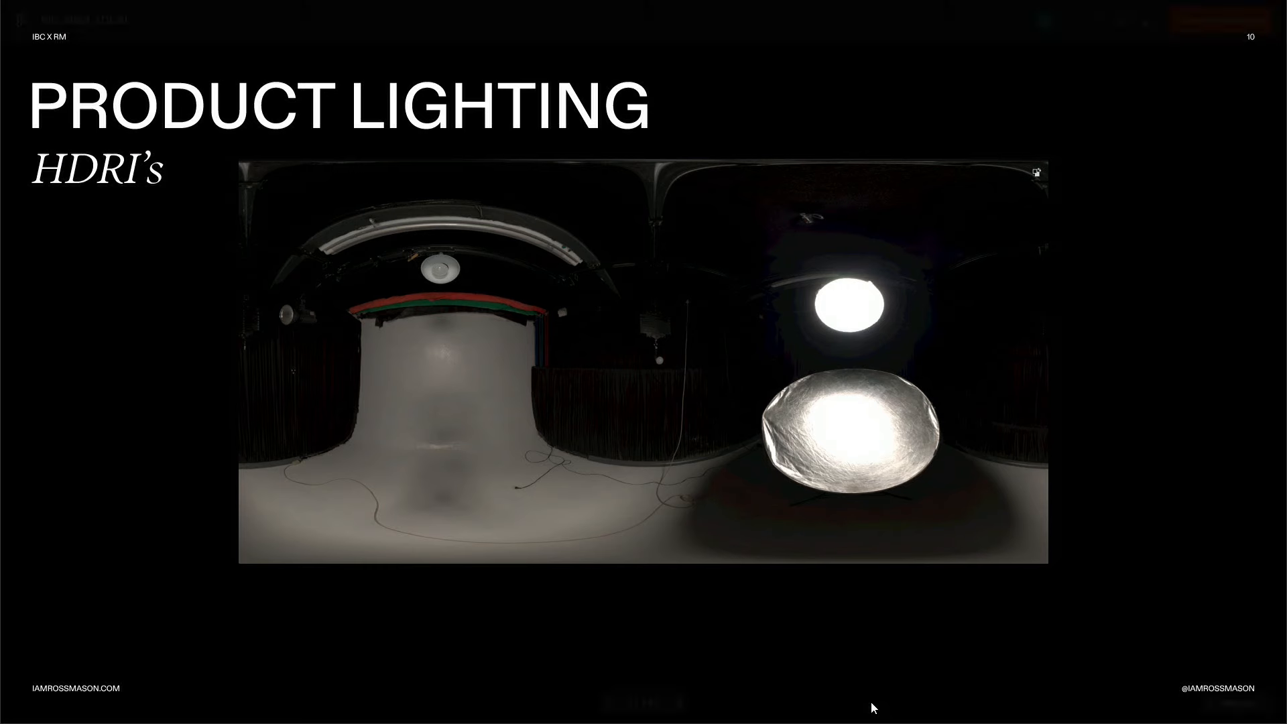
{"action": "key", "text": "Right"}
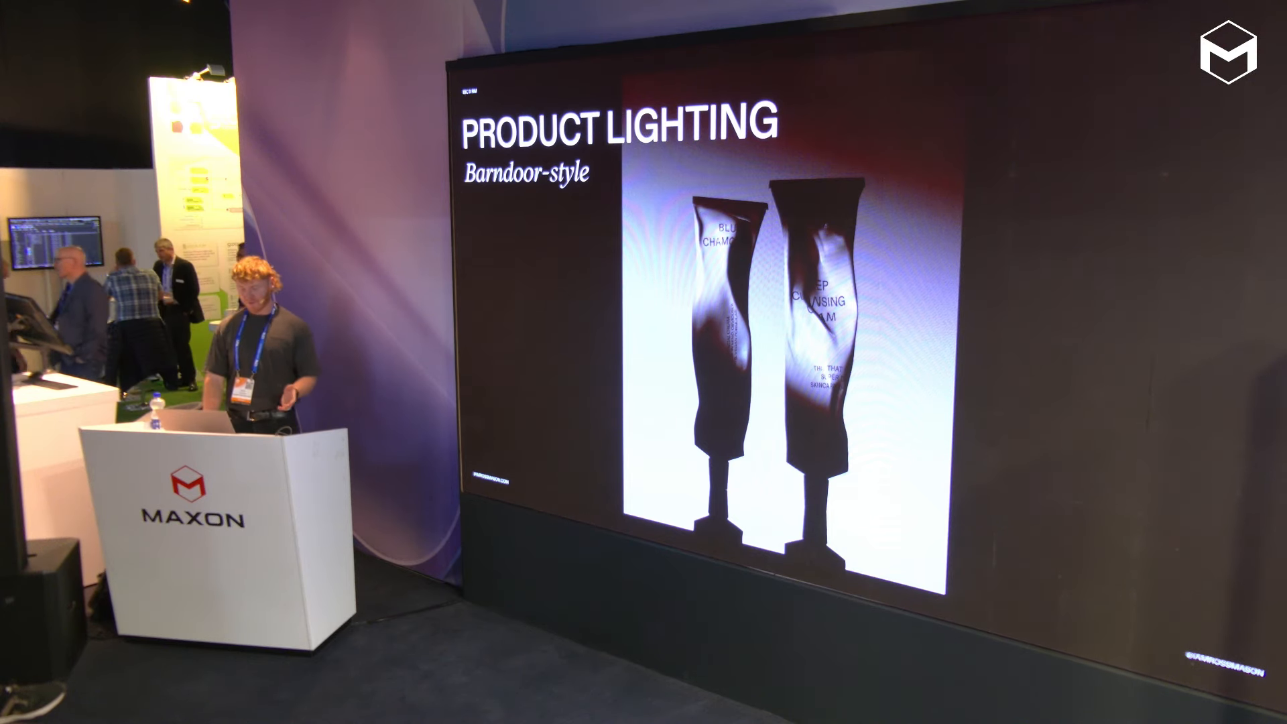
{"action": "key", "text": "Right"}
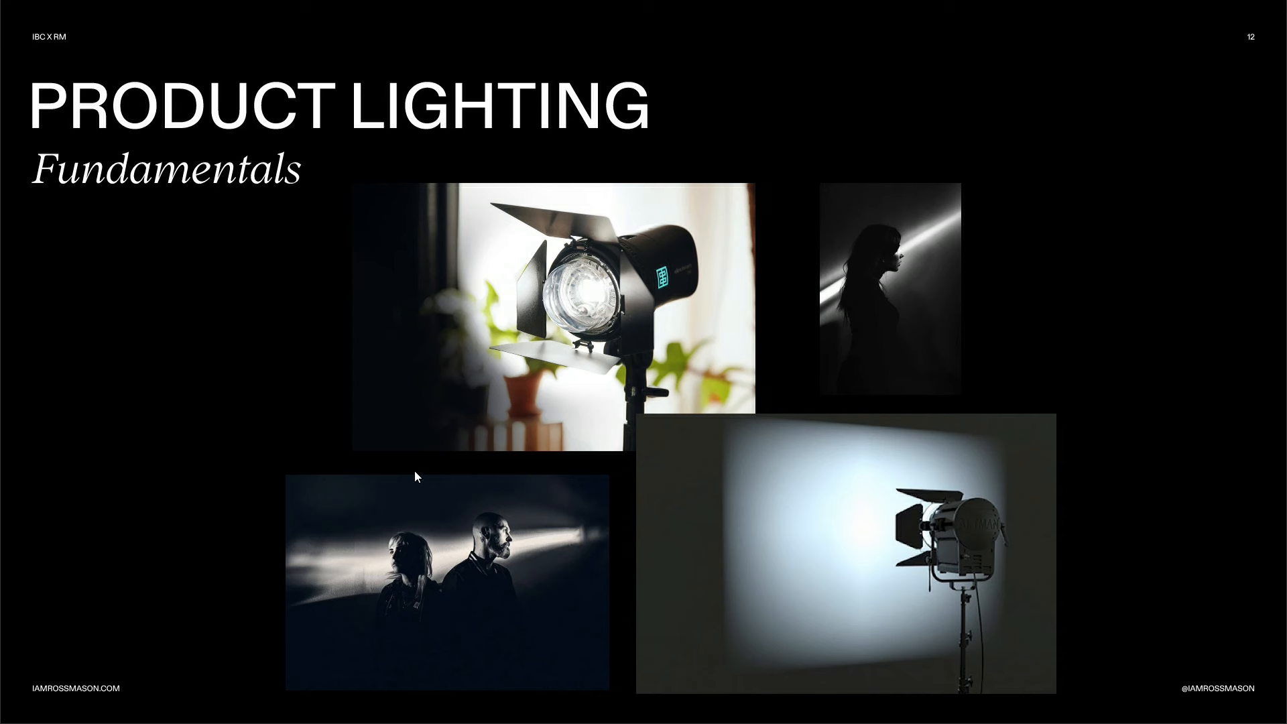
Open 03_BARDNOOR_STYLE_LIGHTING.c4d from the 3D project folder and switch to Cinema 4D.
{"action": "key", "text": "super"}
{"action": "left_click", "coordinate": [530, 704]}
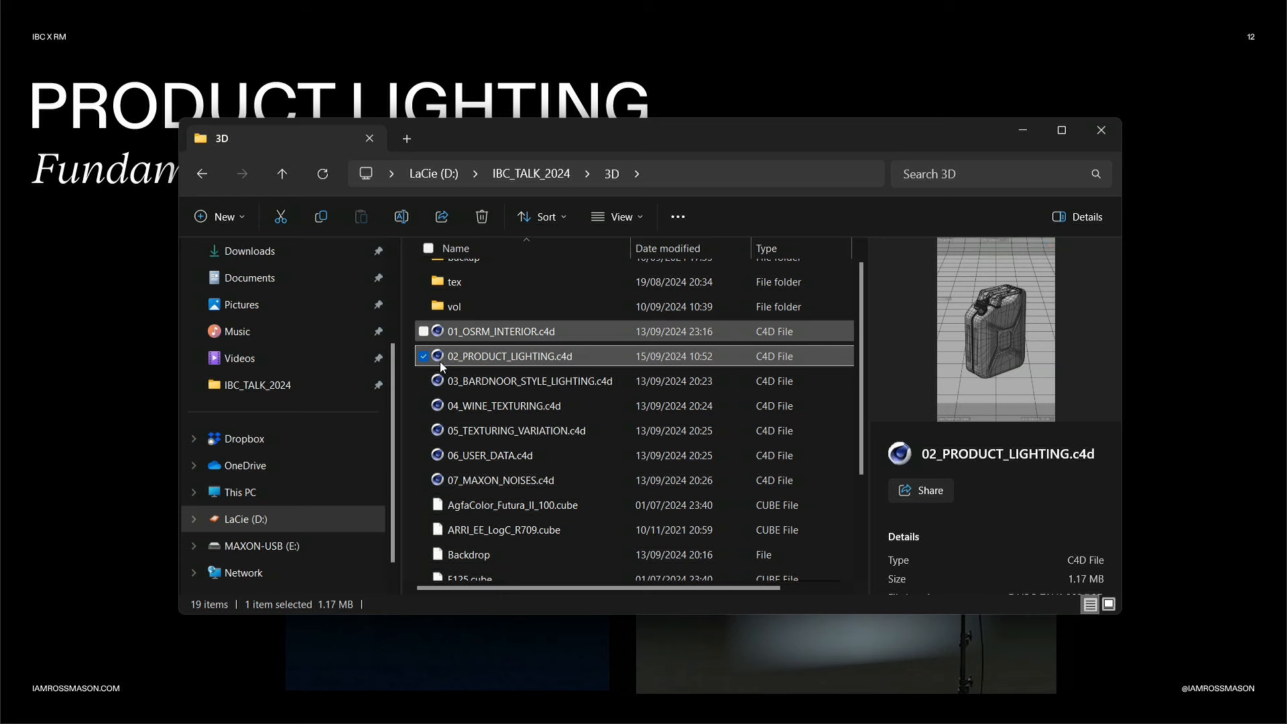
{"action": "left_click", "coordinate": [478, 384]}
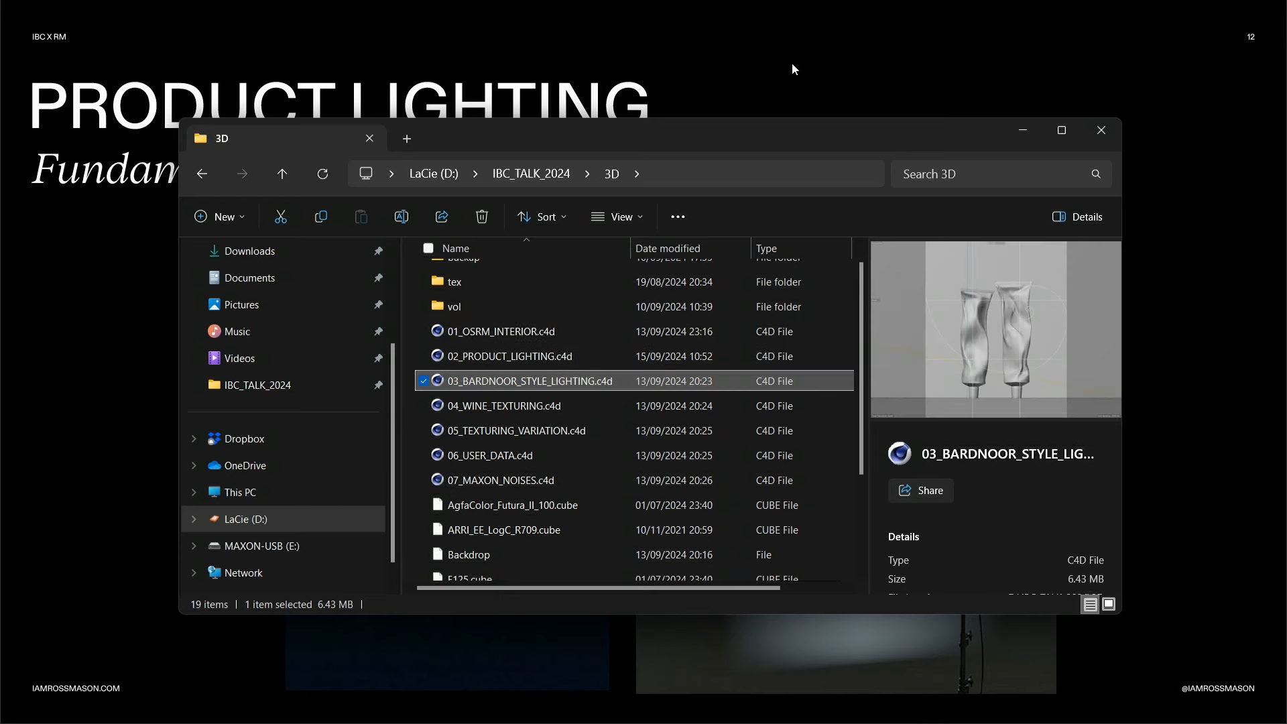
{"action": "key", "text": "alt+Tab"}
{"action": "key", "text": "alt+Tab"}
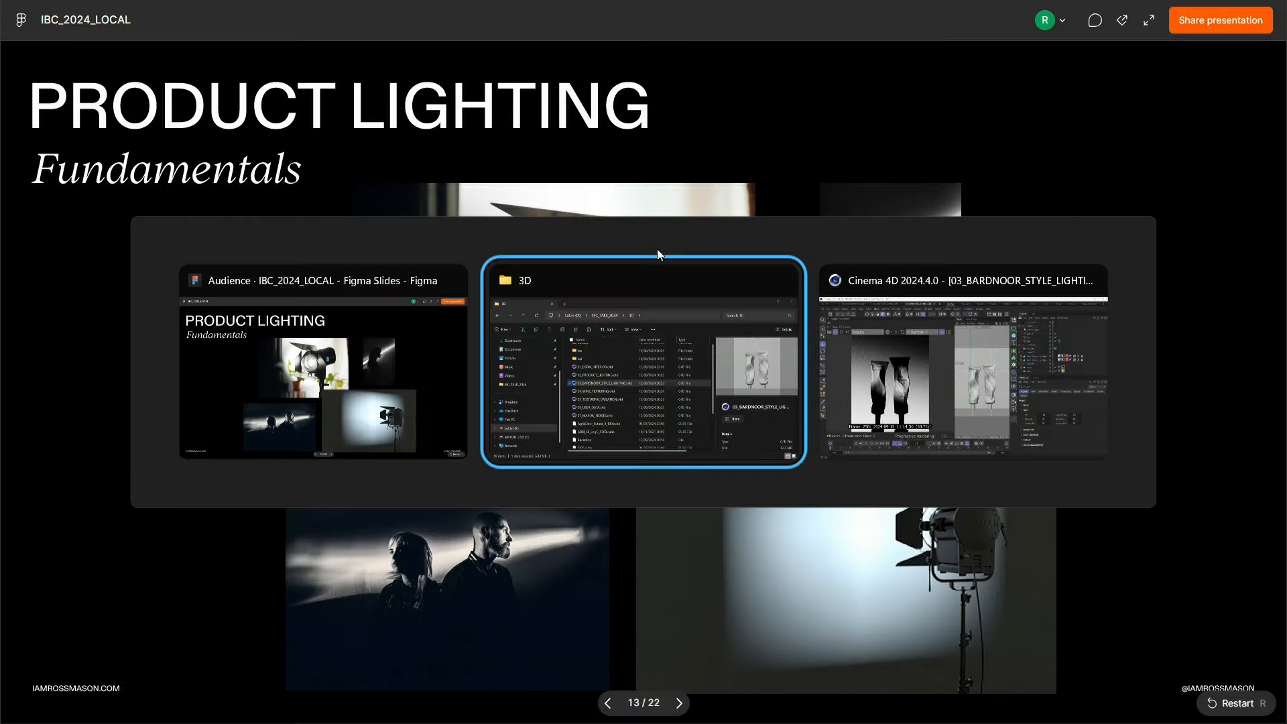
{"action": "key", "text": "alt+Tab"}
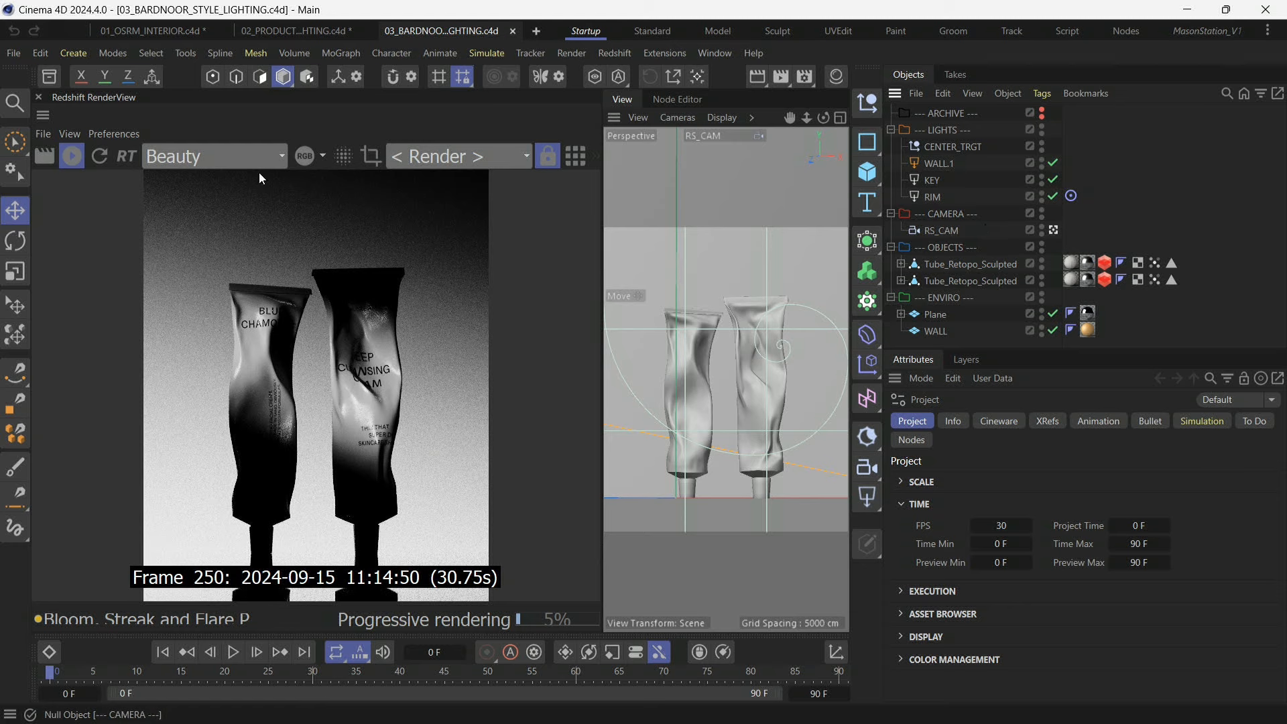
Compare the tube render with PostFX disabled and enabled, and hide the RenderView's post-effects settings.
{"action": "left_click", "coordinate": [591, 159]}
{"action": "left_click", "coordinate": [367, 311]}
{"action": "left_click", "coordinate": [367, 311]}
{"action": "left_click", "coordinate": [367, 311]}
{"action": "left_click", "coordinate": [367, 311]}
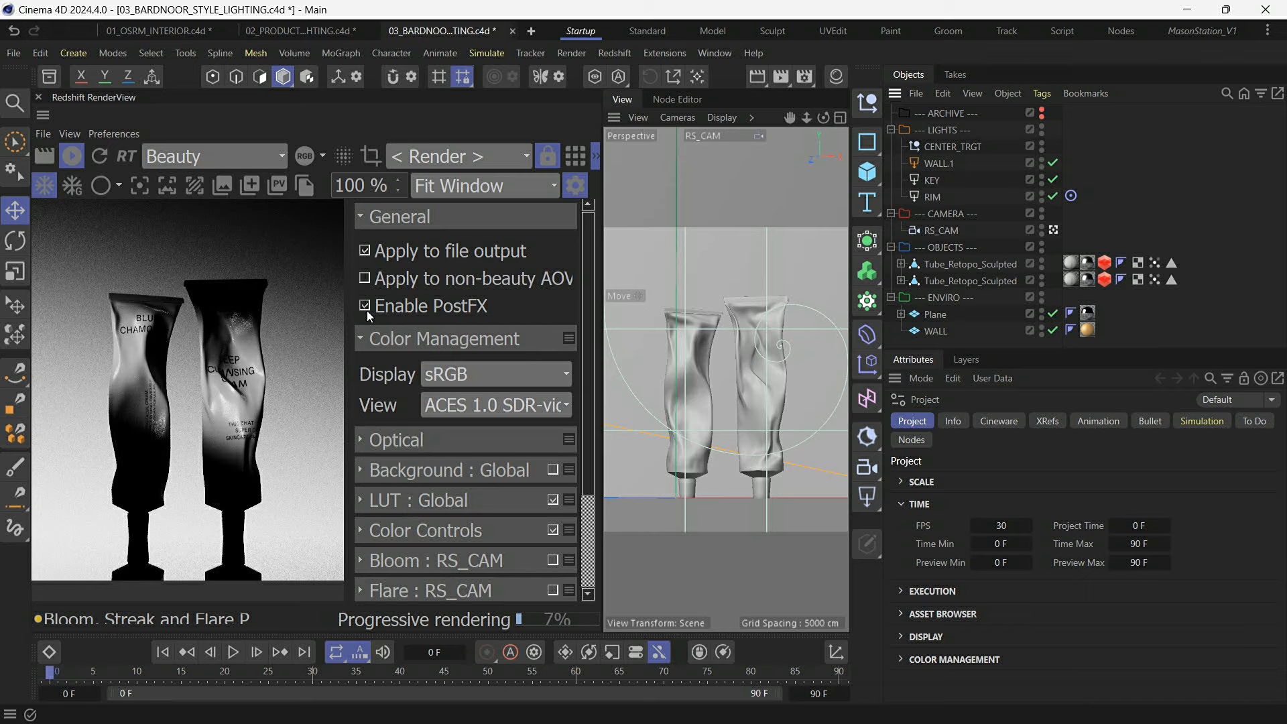
{"action": "left_click", "coordinate": [594, 159]}
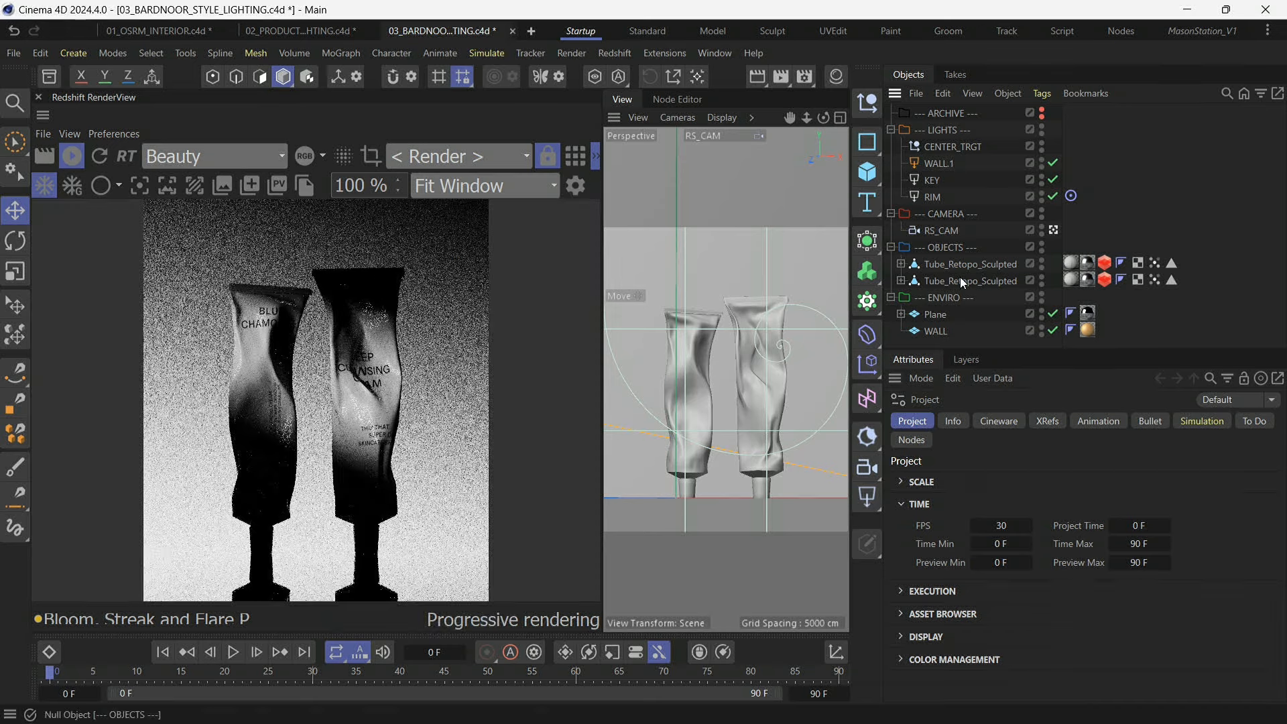
Set the KEY light's spread to 0.085.
{"action": "left_click", "coordinate": [931, 181]}
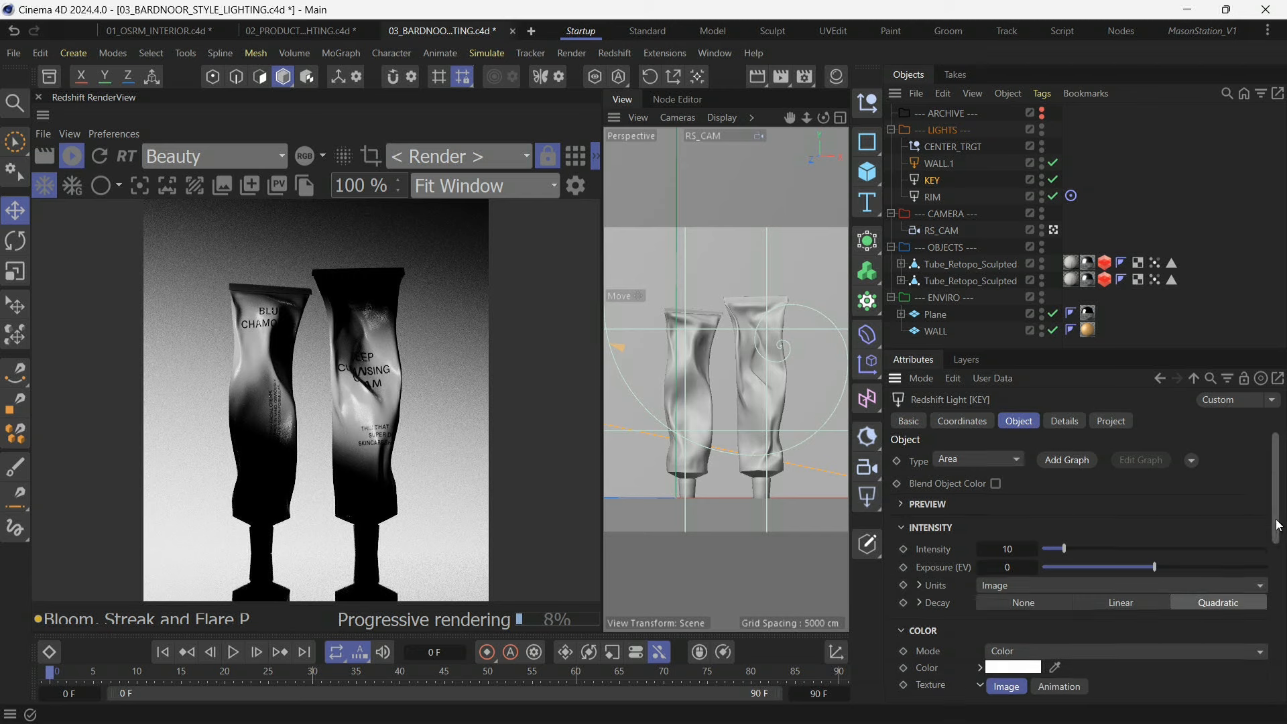
{"action": "left_click_drag", "start_coordinate": [1276, 529], "coordinate": [1276, 627]}
{"action": "scroll", "coordinate": [1108, 622], "scroll_direction": "down", "scroll_amount": 3}
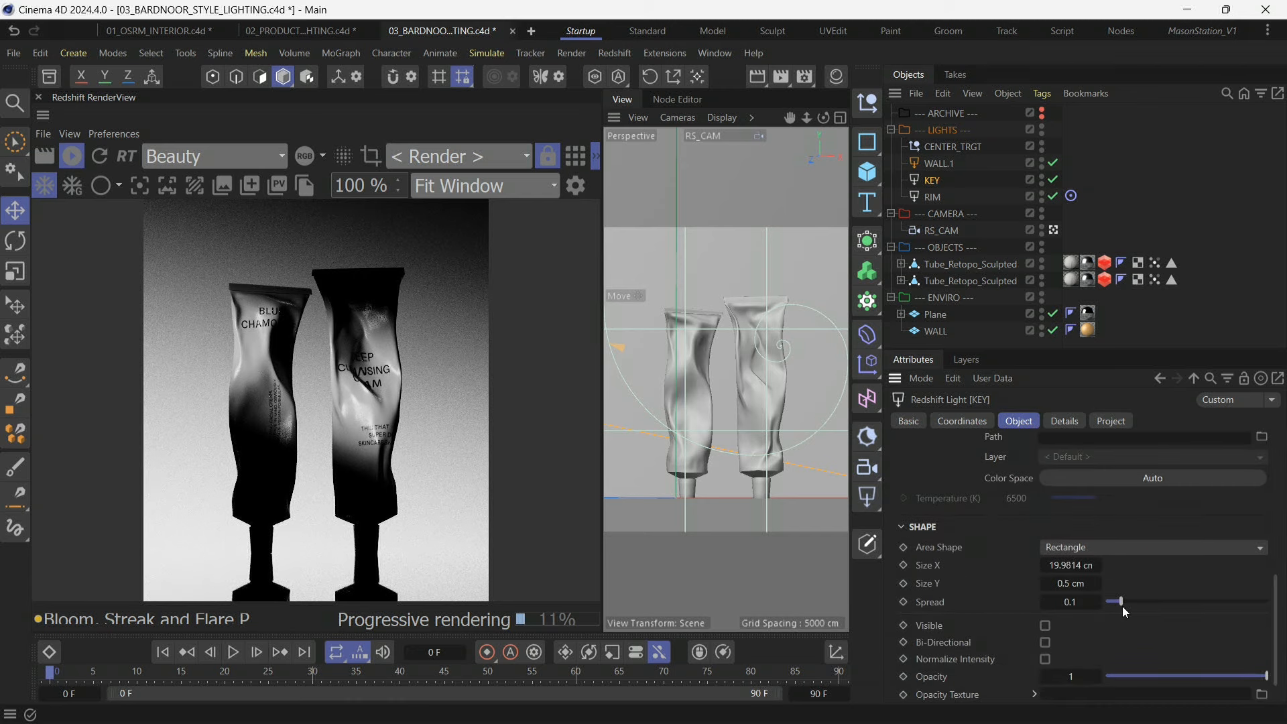
{"action": "mouse_move", "coordinate": [1122, 606]}
{"action": "left_mouse_down"}
{"action": "mouse_move", "coordinate": [1272, 610]}
{"action": "mouse_move", "coordinate": [1118, 585]}
{"action": "left_mouse_up"}
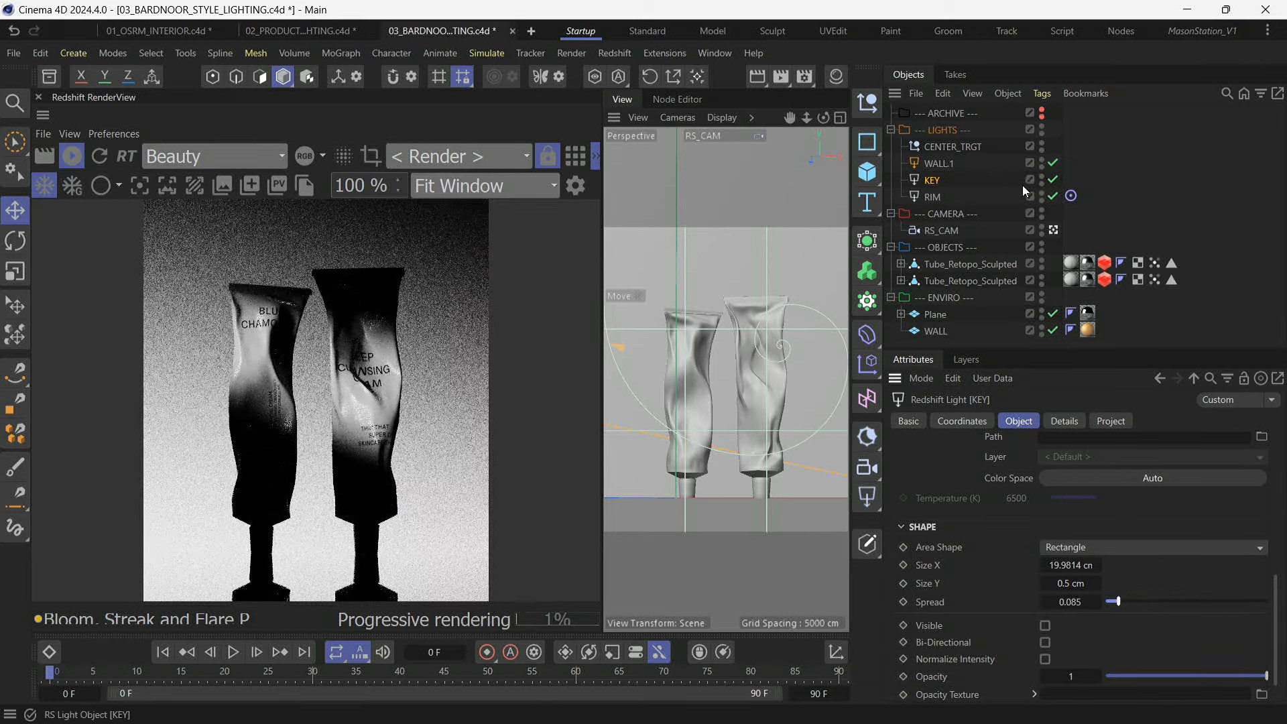
Toggle the RS_CAM viewport view and set the RenderView to render from RS_CAM.
{"action": "left_click", "coordinate": [1053, 230]}
{"action": "left_click", "coordinate": [1054, 230]}
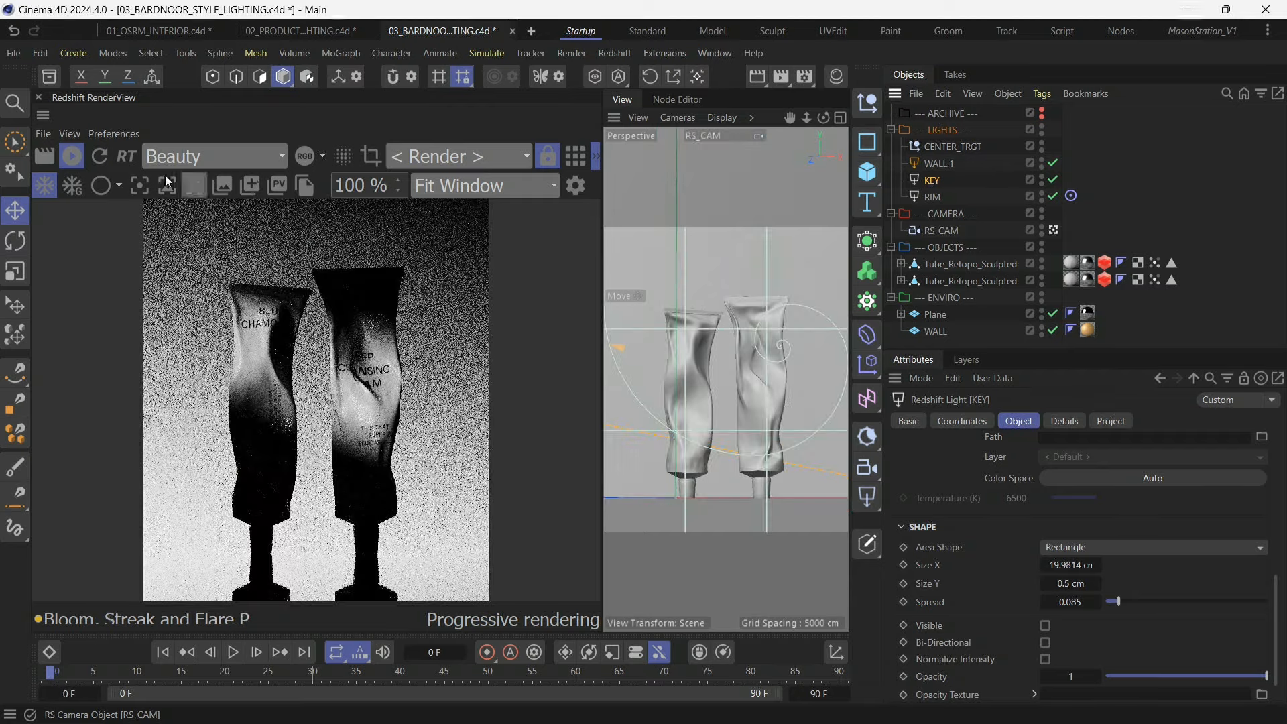
{"action": "left_click", "coordinate": [540, 164]}
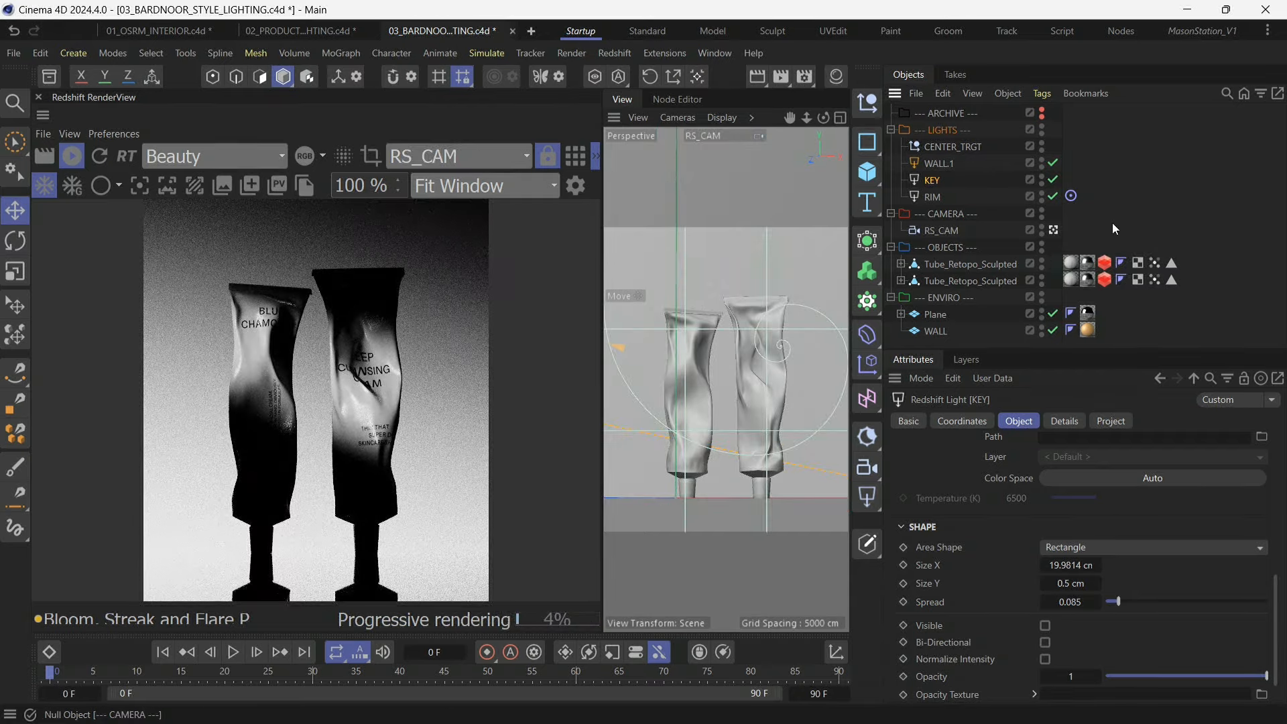
Leave RS_CAM in the viewport and frame the KEY light strip beside the tubes with the default camera.
{"action": "left_click", "coordinate": [1053, 230]}
{"action": "scroll", "coordinate": [807, 325], "scroll_direction": "up", "scroll_amount": 5}
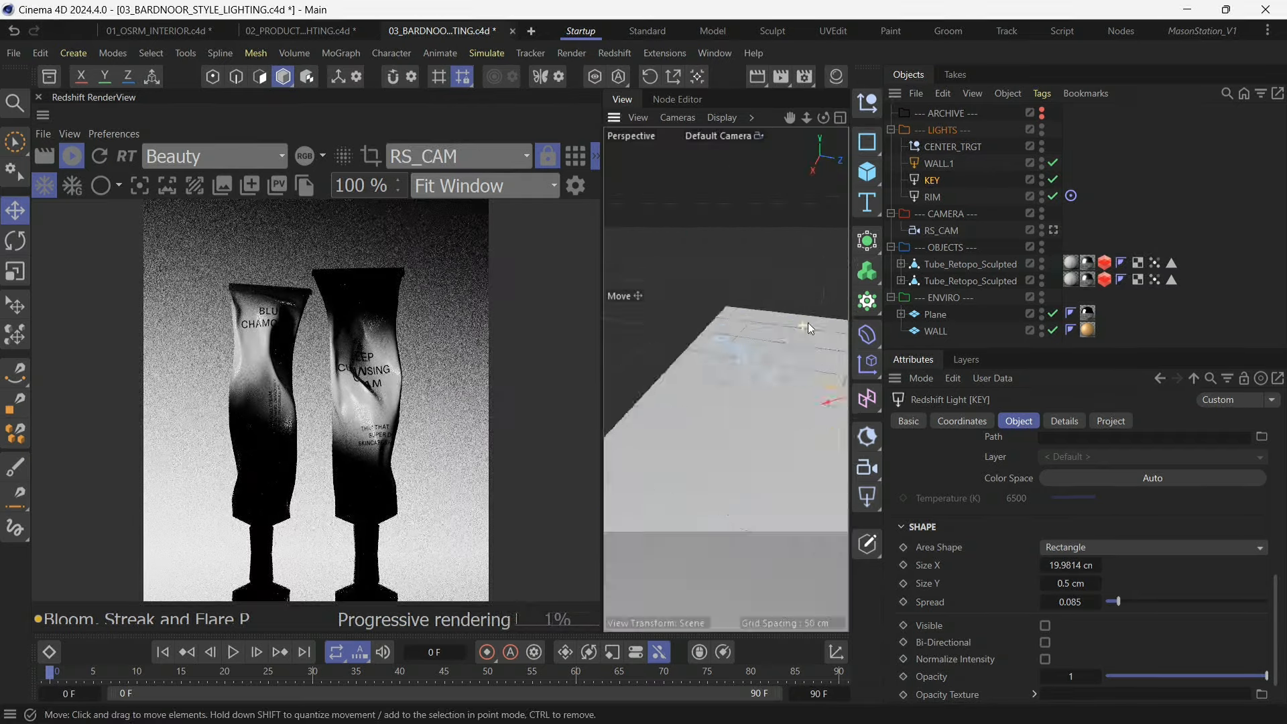
{"action": "middle_click_drag", "start_coordinate": [807, 325], "coordinate": [688, 325], "text": "alt"}
{"action": "left_click_drag", "start_coordinate": [824, 118], "coordinate": [952, 109]}
{"action": "scroll", "coordinate": [817, 384], "scroll_direction": "up", "scroll_amount": 5}
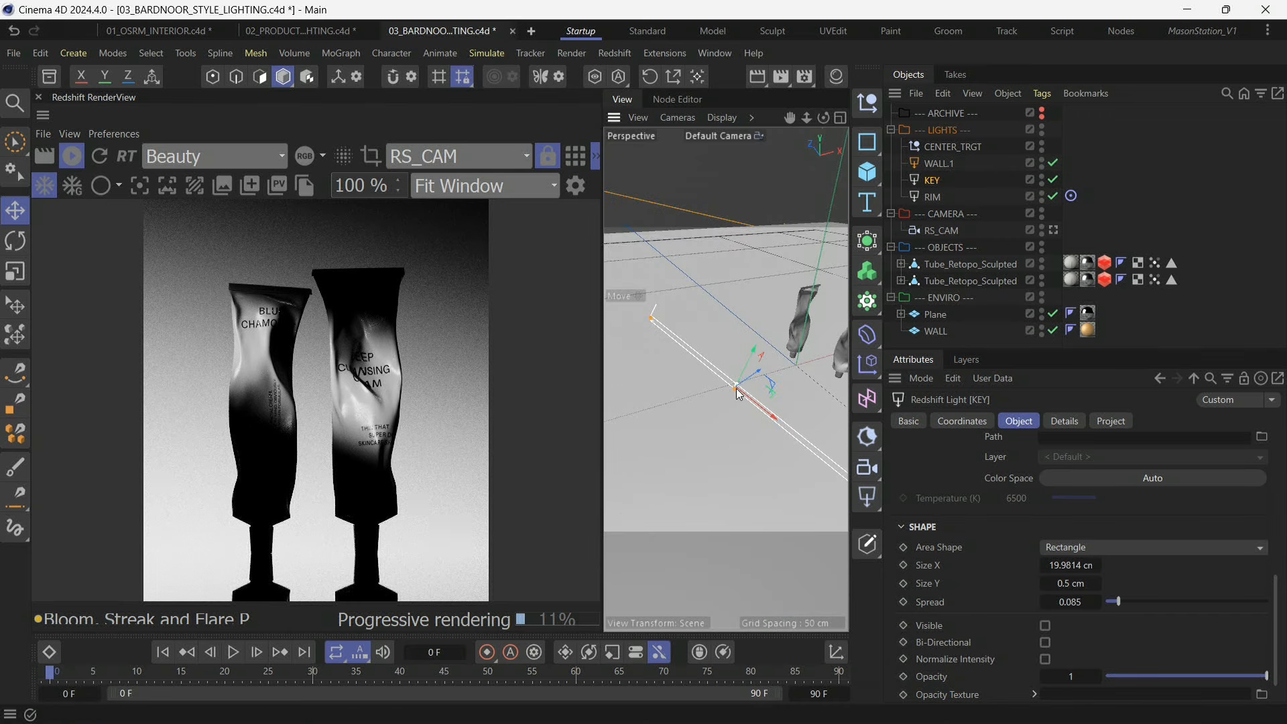
Duplicate the KEY light as KEY.1, disable the original KEY and RIM lights, and keep WALL.1 enabled.
{"action": "scroll", "coordinate": [737, 394], "scroll_direction": "down", "scroll_amount": 5}
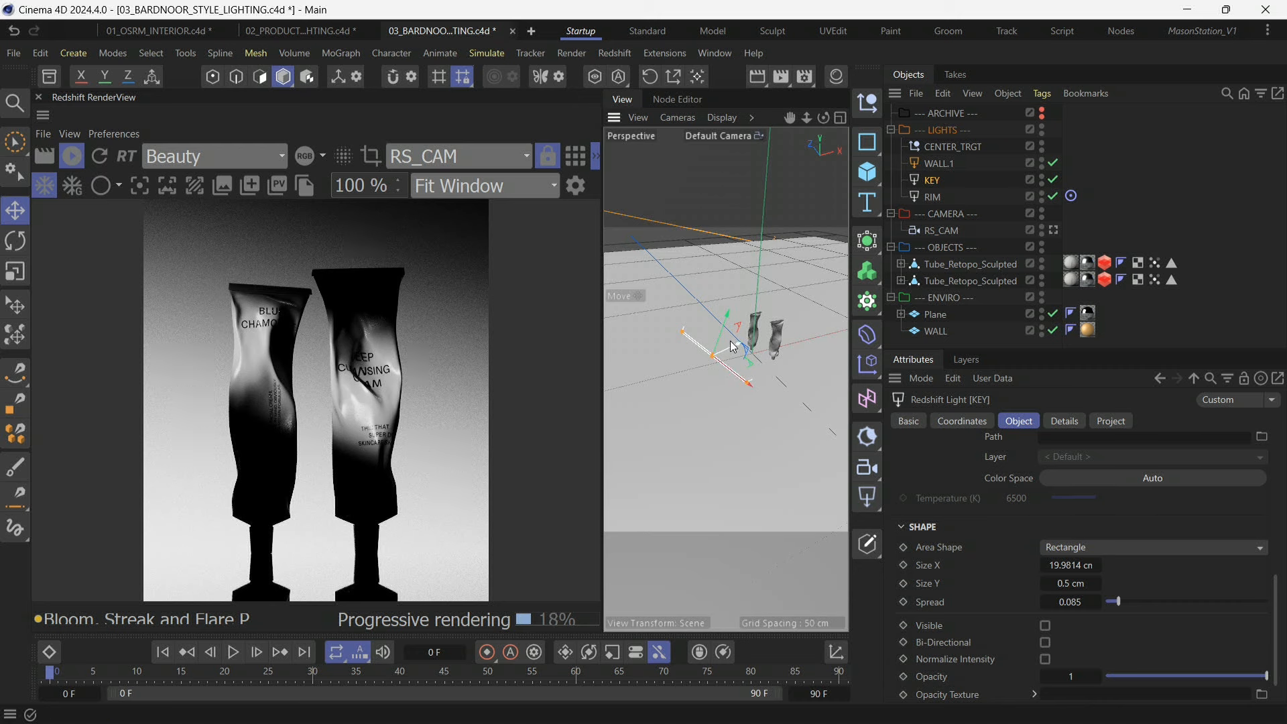
{"action": "left_click_drag", "start_coordinate": [946, 185], "coordinate": [937, 173]}
{"action": "left_click", "coordinate": [1053, 196]}
{"action": "left_click", "coordinate": [1052, 213]}
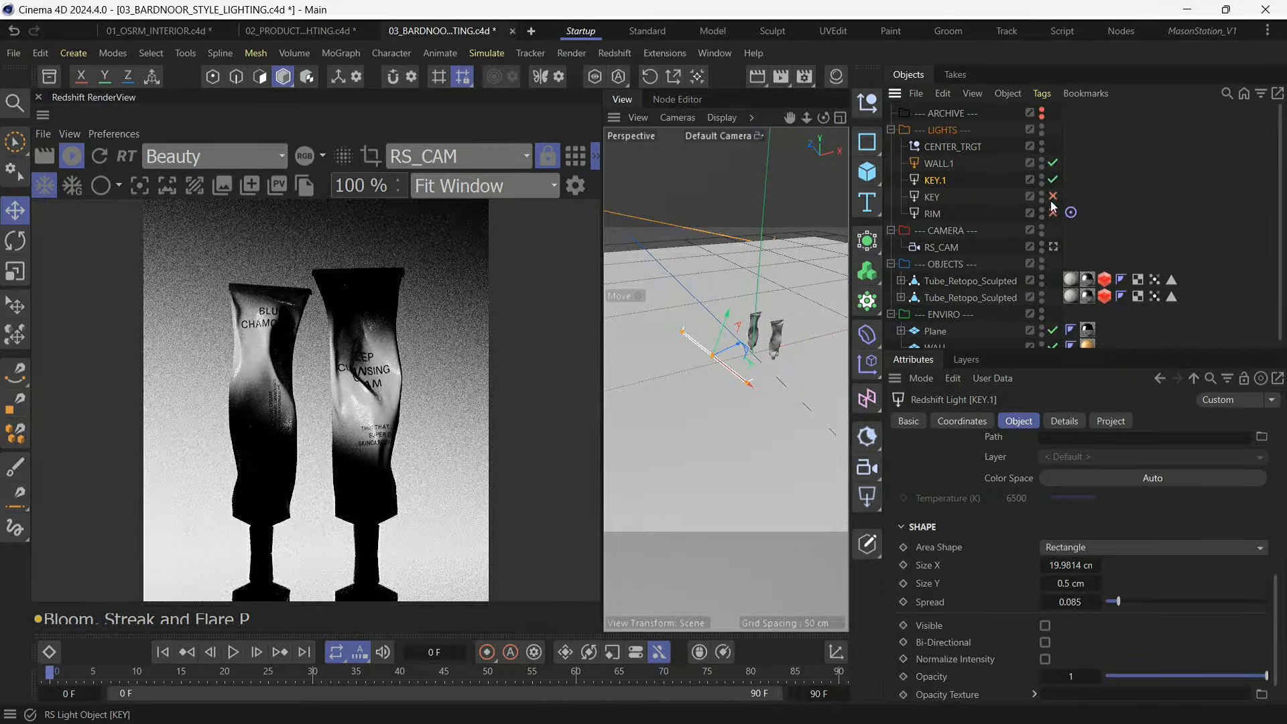
{"action": "left_click", "coordinate": [1053, 162]}
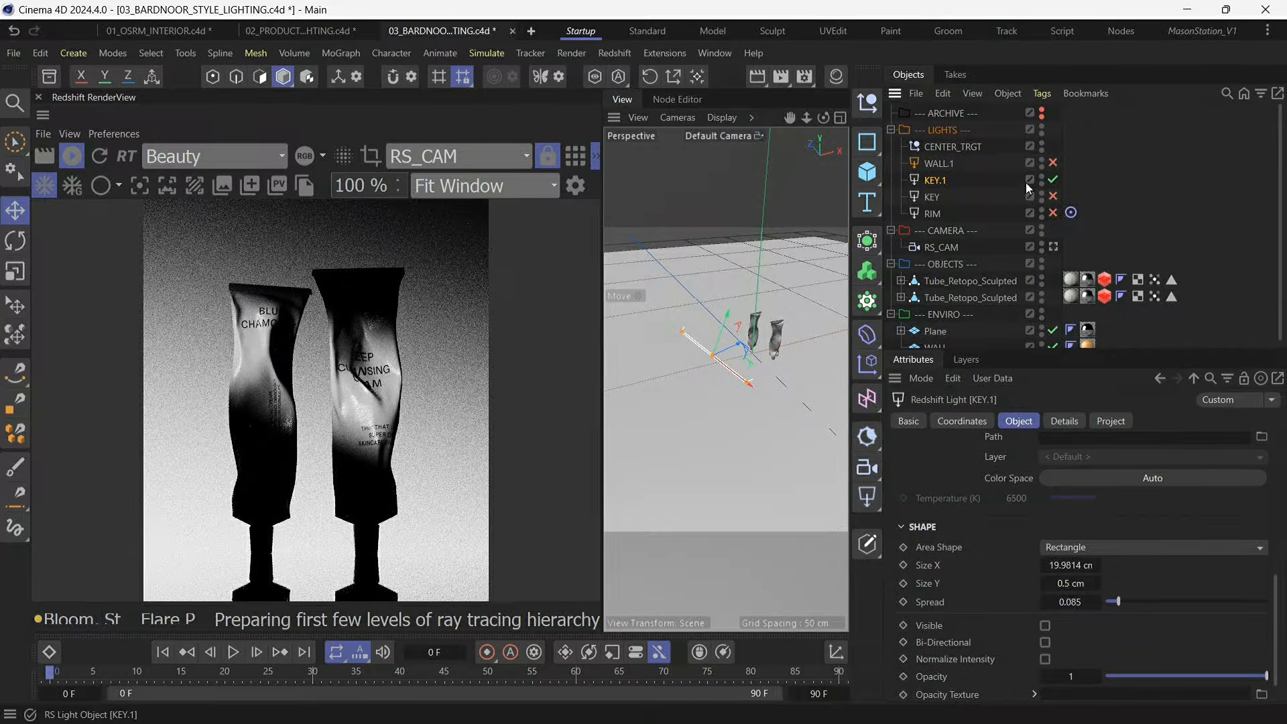
{"action": "left_click", "coordinate": [1054, 163]}
Move the KEY.1 light strip close in front of the tubes and rotate it so its beam falls across both of them.
{"action": "key", "text": "e"}
{"action": "key", "text": "w"}
{"action": "left_click_drag", "start_coordinate": [735, 370], "coordinate": [766, 339]}
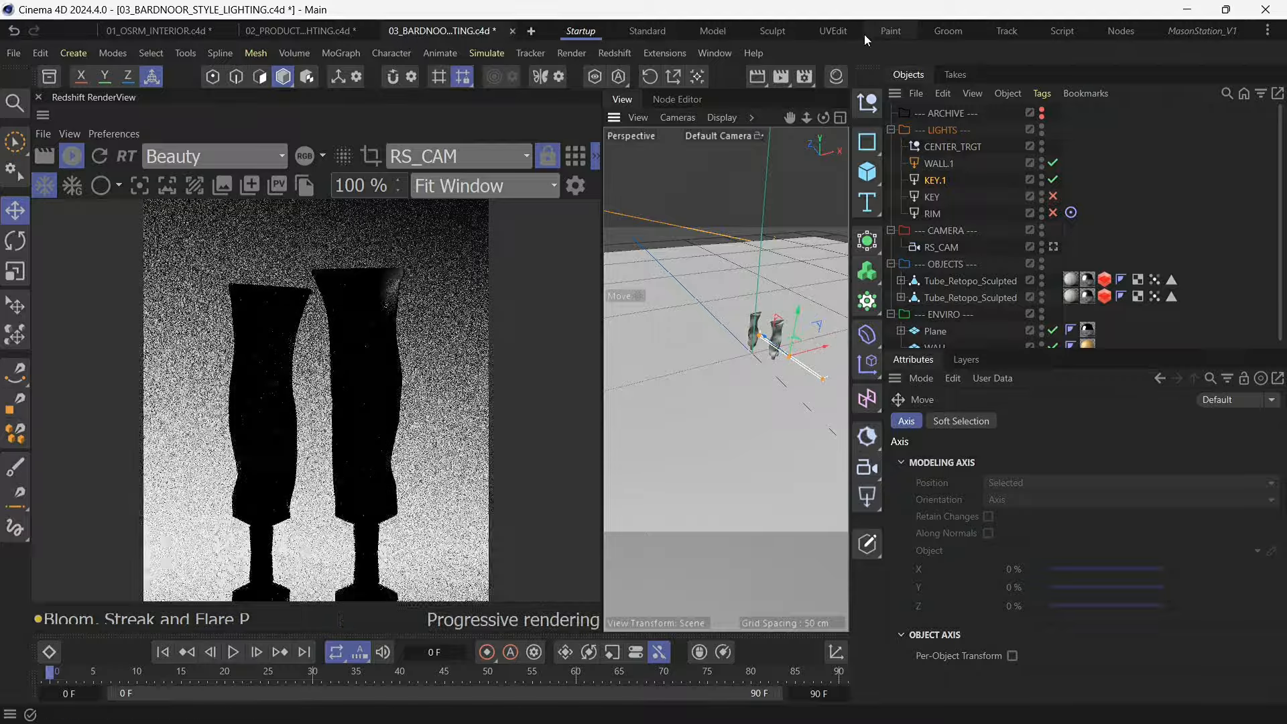
{"action": "mouse_move", "coordinate": [790, 118]}
{"action": "left_mouse_down"}
{"action": "mouse_move", "coordinate": [766, 126]}
{"action": "mouse_move", "coordinate": [799, 117]}
{"action": "left_mouse_up"}
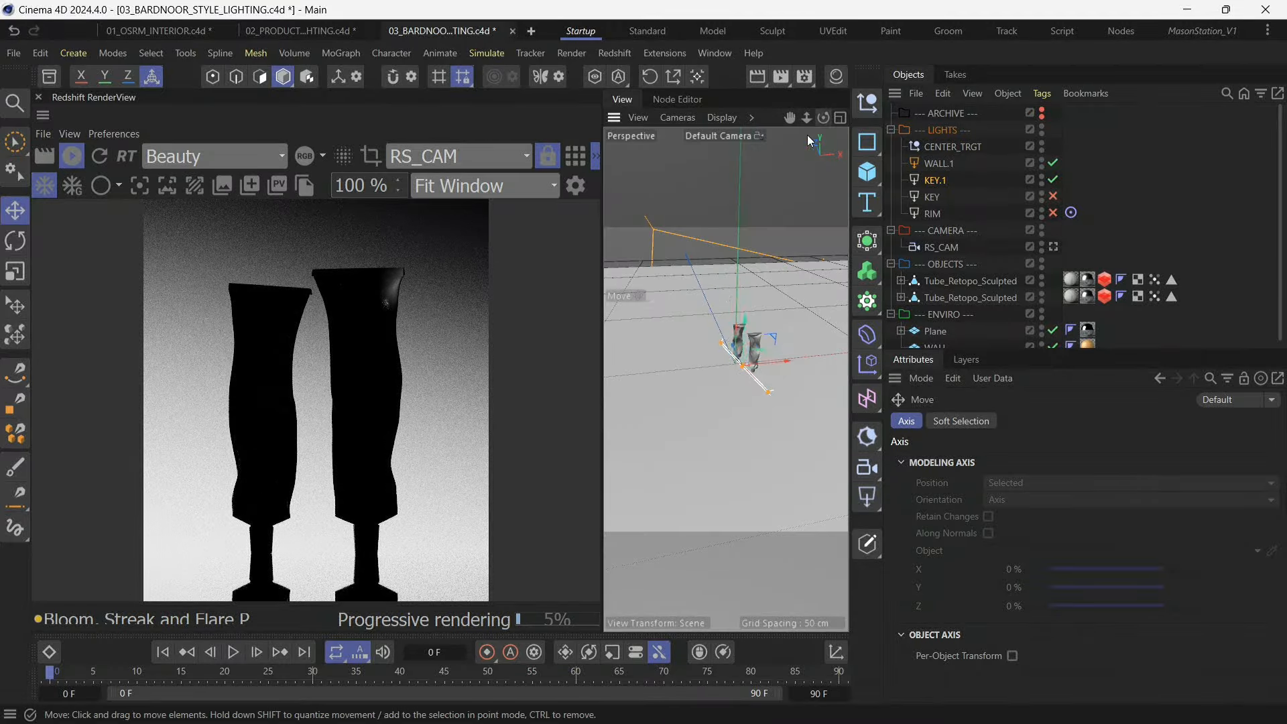
{"action": "key", "text": "r"}
{"action": "mouse_move", "coordinate": [744, 394]}
{"action": "left_mouse_down"}
{"action": "mouse_move", "coordinate": [773, 388]}
{"action": "mouse_move", "coordinate": [780, 364]}
{"action": "mouse_move", "coordinate": [764, 383]}
{"action": "left_mouse_up"}
{"action": "key", "text": "e"}
{"action": "key", "text": "r"}
{"action": "key", "text": "e"}
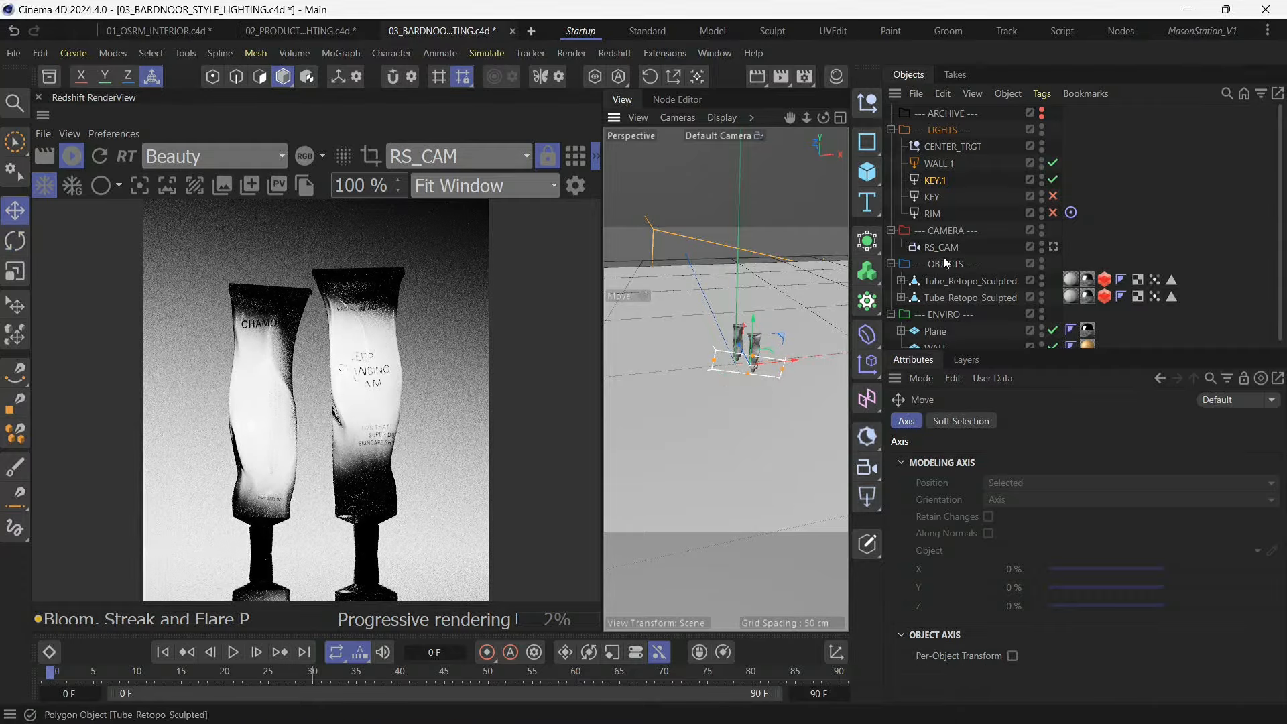
Set the KEY.1 light's intensity to 2.41 and switch the scene back to the original KEY light.
{"action": "left_click", "coordinate": [942, 181]}
{"action": "left_click_drag", "start_coordinate": [1063, 551], "coordinate": [1049, 551]}
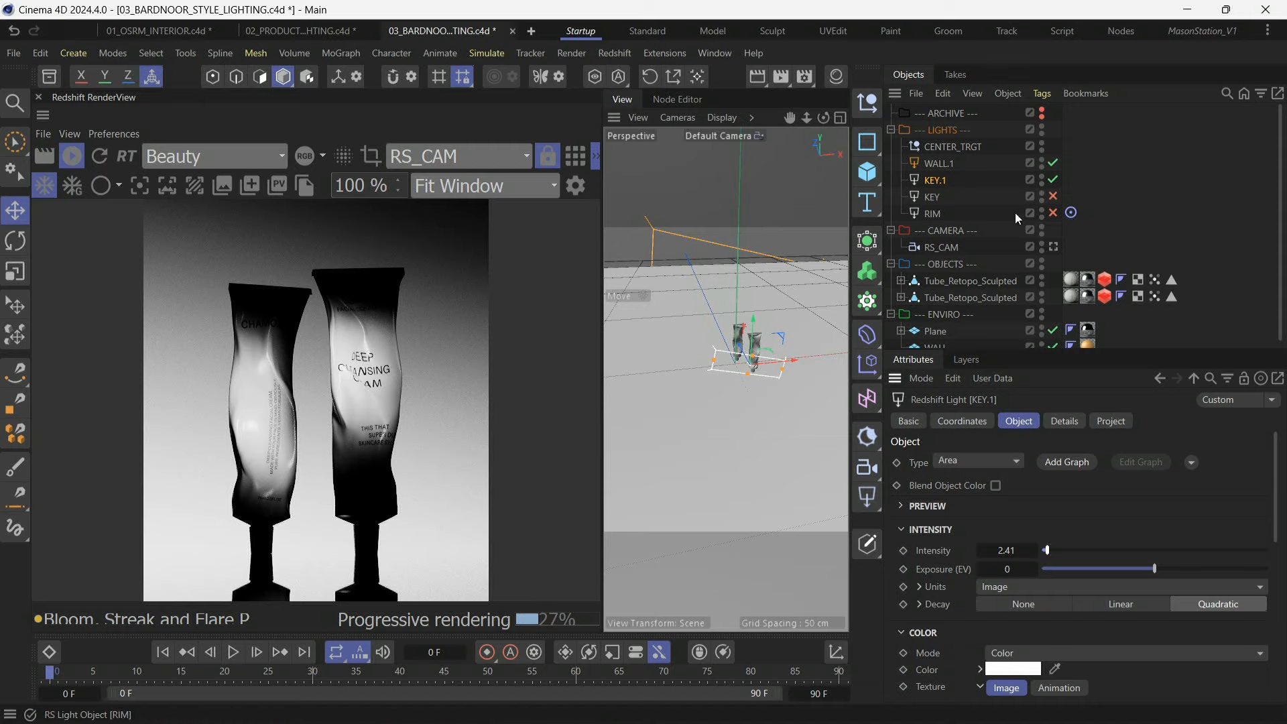
{"action": "left_click", "coordinate": [1053, 180]}
{"action": "left_click", "coordinate": [1053, 197]}
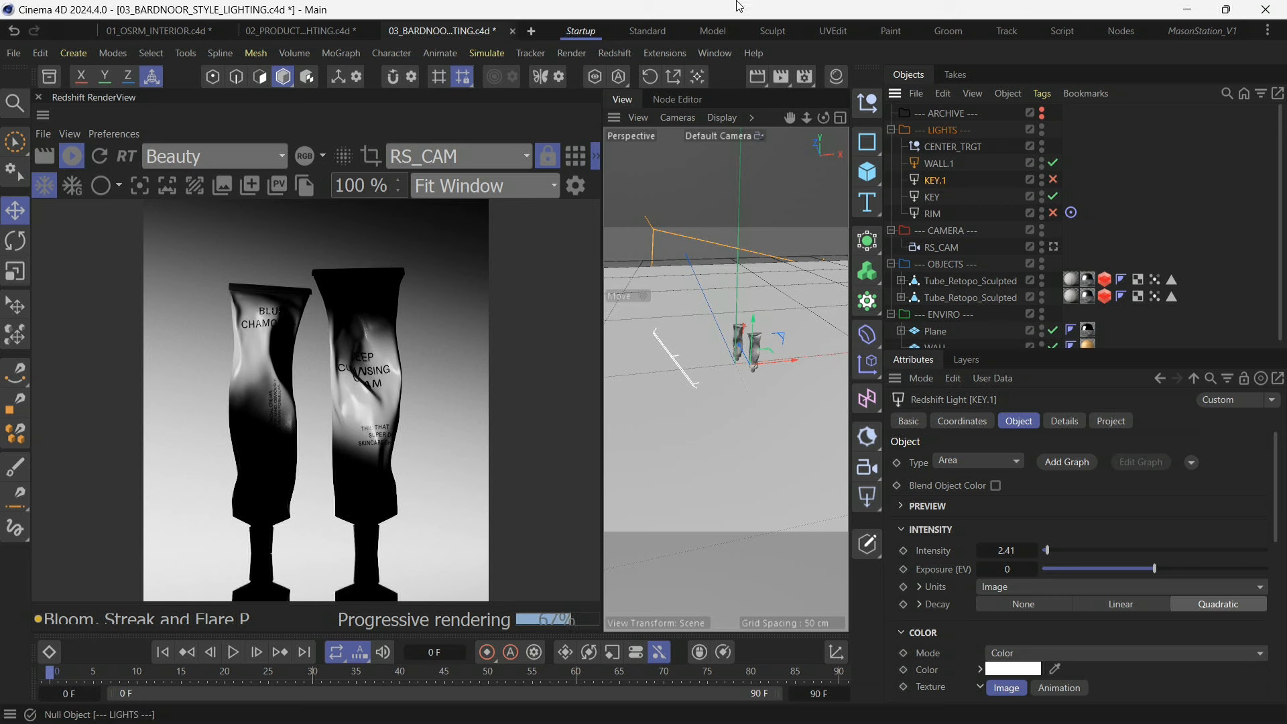
Switch to the Figma presentation and advance to the Texturing slide.
{"action": "left_click", "coordinate": [864, 703]}
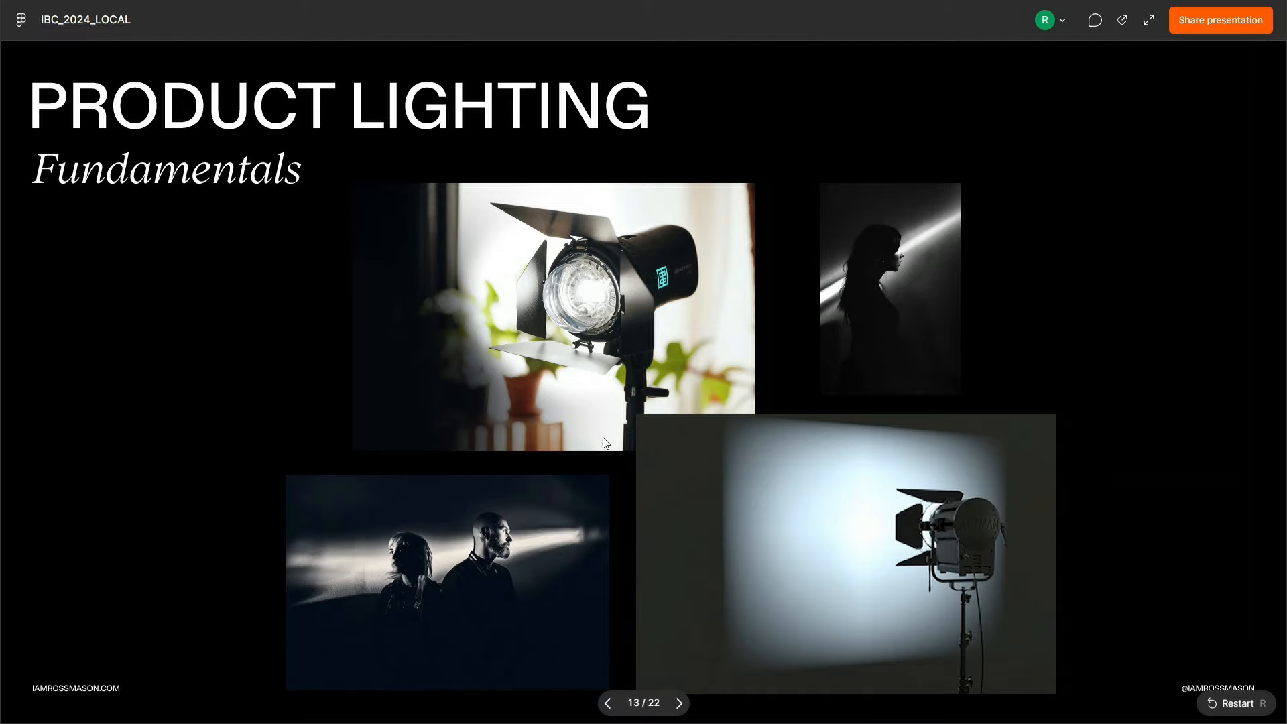
{"action": "key", "text": "Right"}
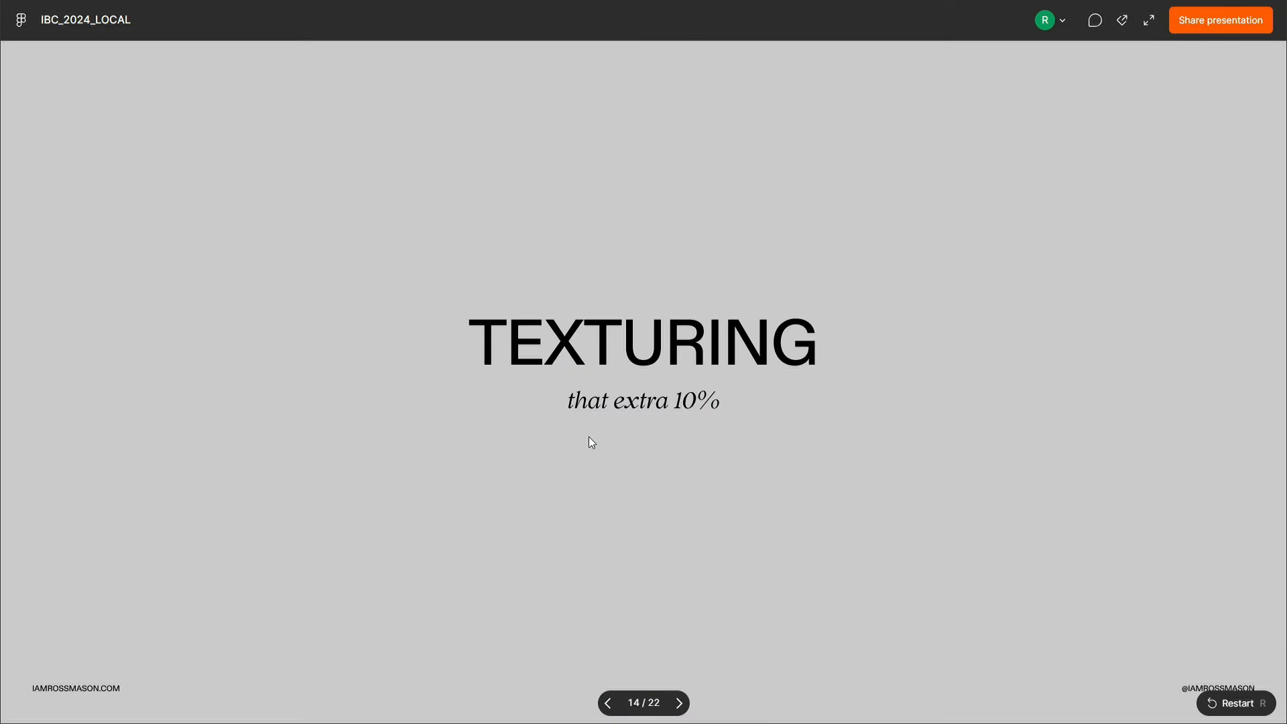
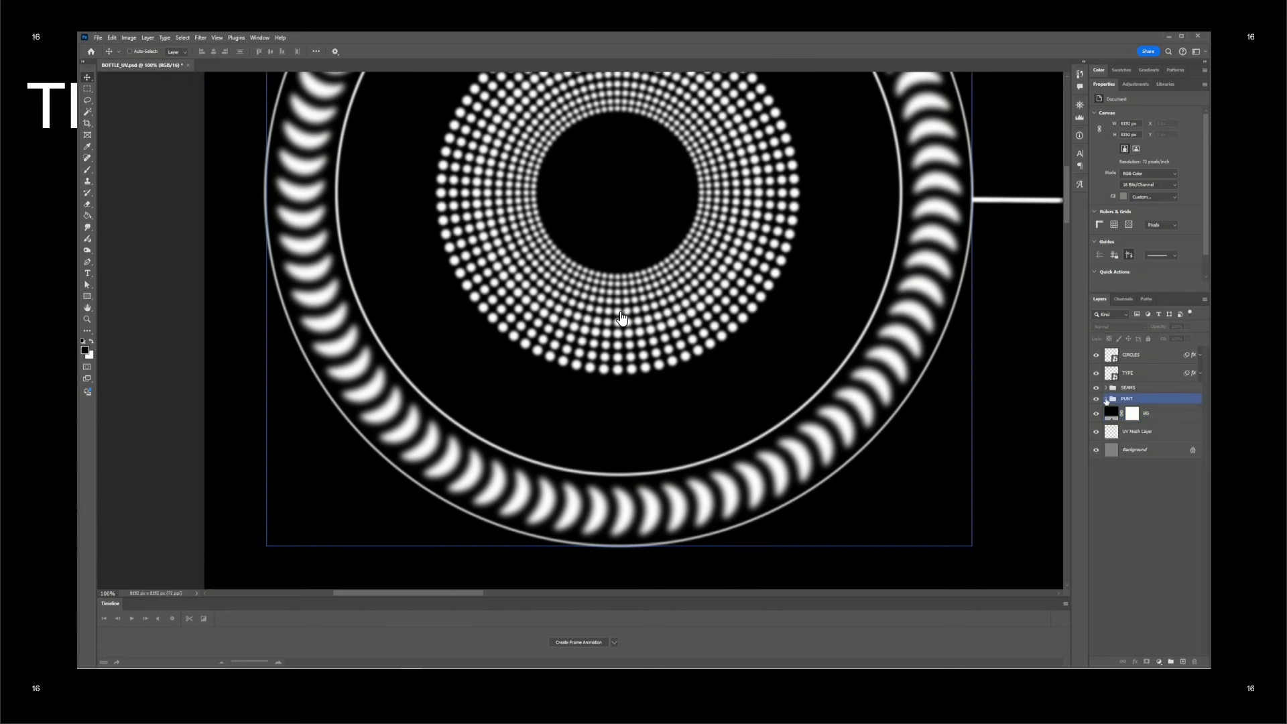
Expand the PUNT layer group and compare the RIDGES layer with its Gaussian Blur filter off and on.
{"action": "left_click", "coordinate": [1175, 418]}
{"action": "left_click", "coordinate": [1200, 417]}
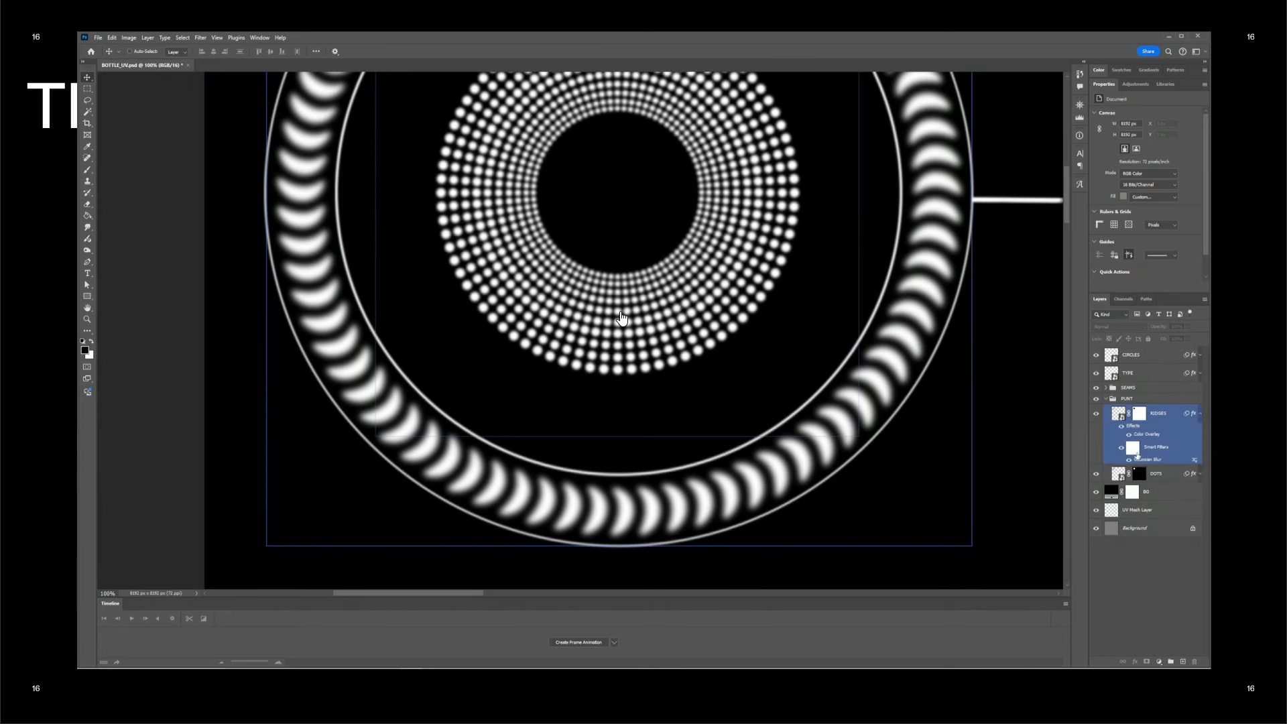
{"action": "left_click", "coordinate": [1130, 461]}
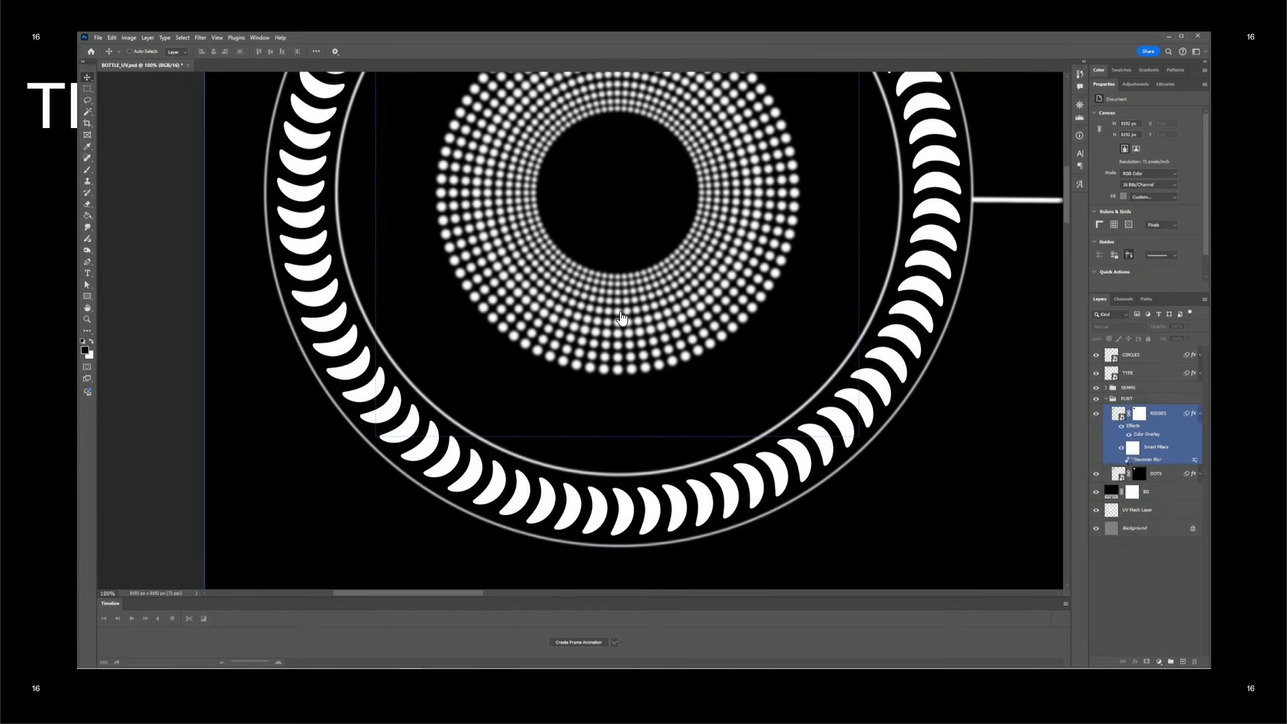
{"action": "left_click", "coordinate": [1200, 414]}
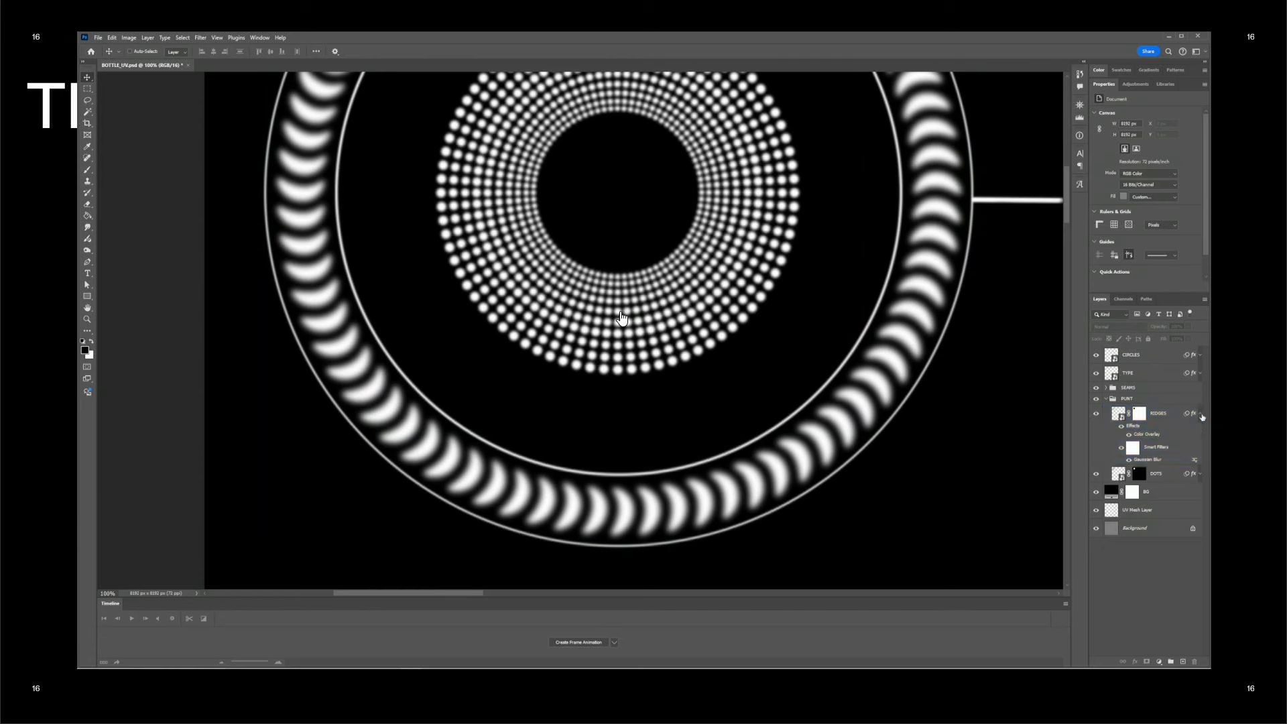
Compare the DOTS layer with its Gaussian Blur filter off and on, and examine the rest of the displacement map.
{"action": "left_click", "coordinate": [1130, 400]}
{"action": "left_click", "coordinate": [1163, 431]}
{"action": "left_click", "coordinate": [1200, 431]}
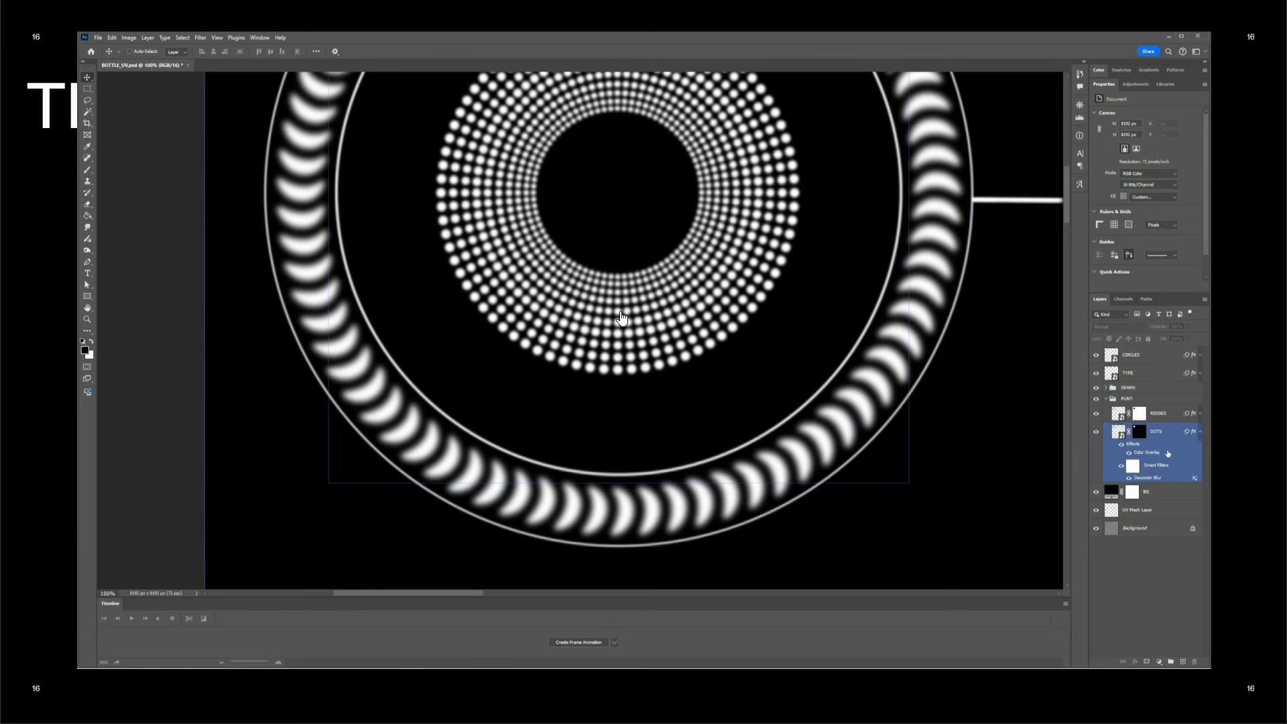
{"action": "left_click", "coordinate": [1130, 478]}
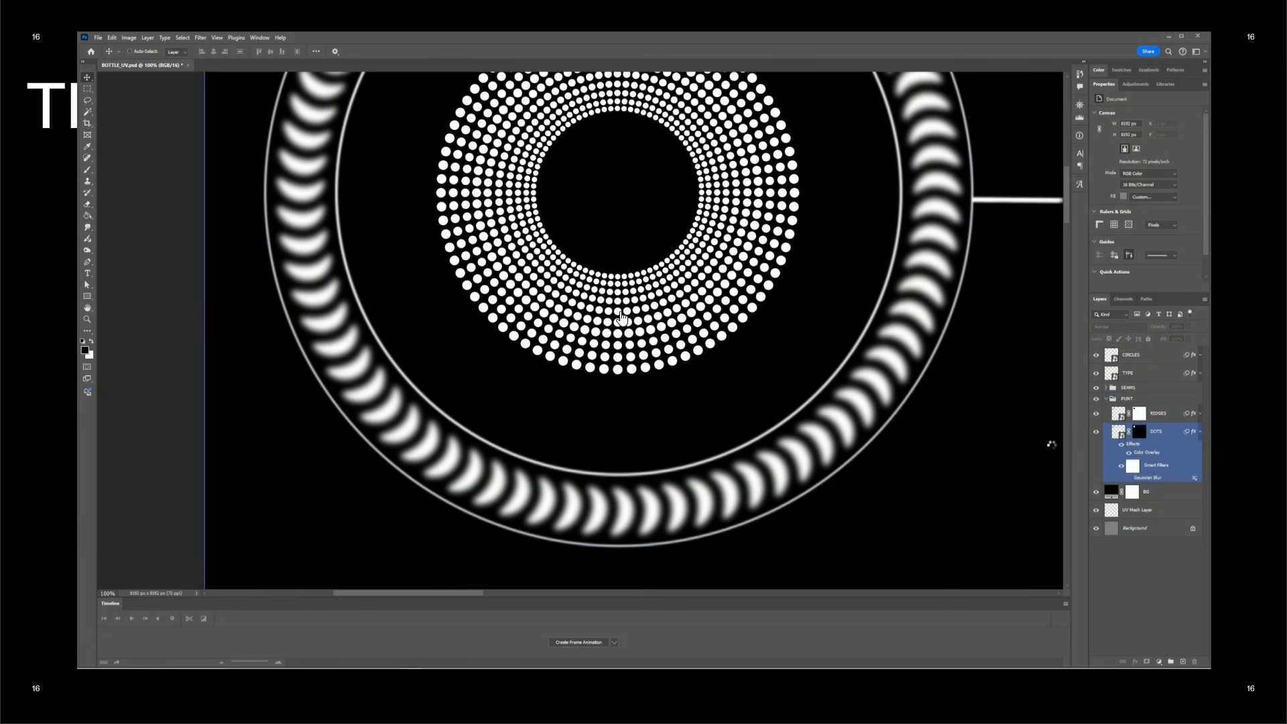
{"action": "left_click_drag", "start_coordinate": [753, 494], "coordinate": [575, 107]}
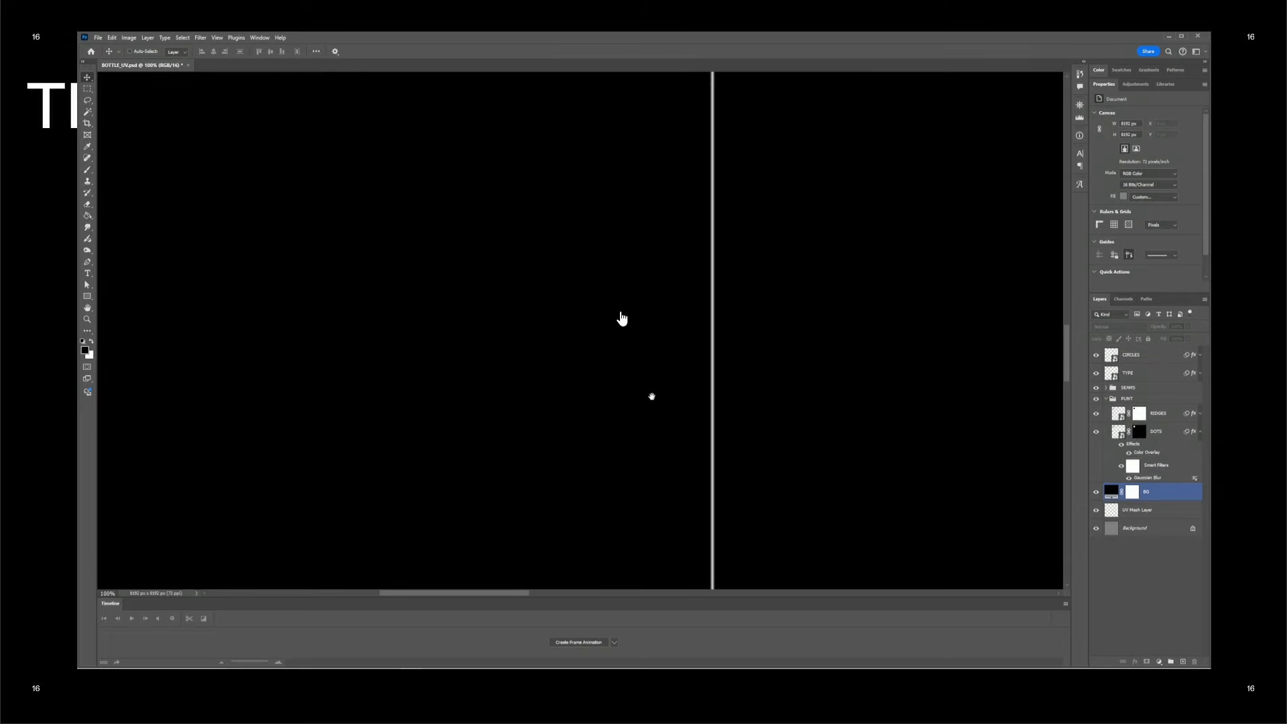
Return from the presentation to Cinema 4D and open the 04_WINE_TEXTURING.c4d scene.
{"action": "key", "text": "Left"}
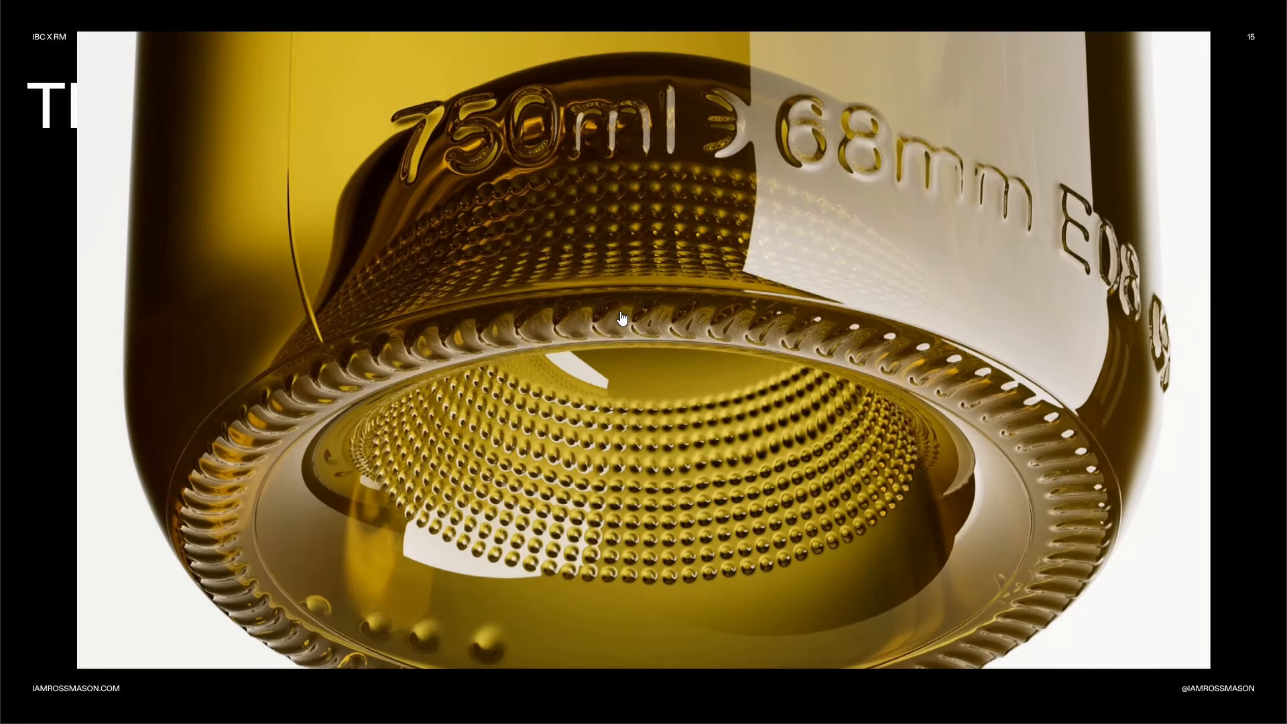
{"action": "key", "text": "alt+Tab"}
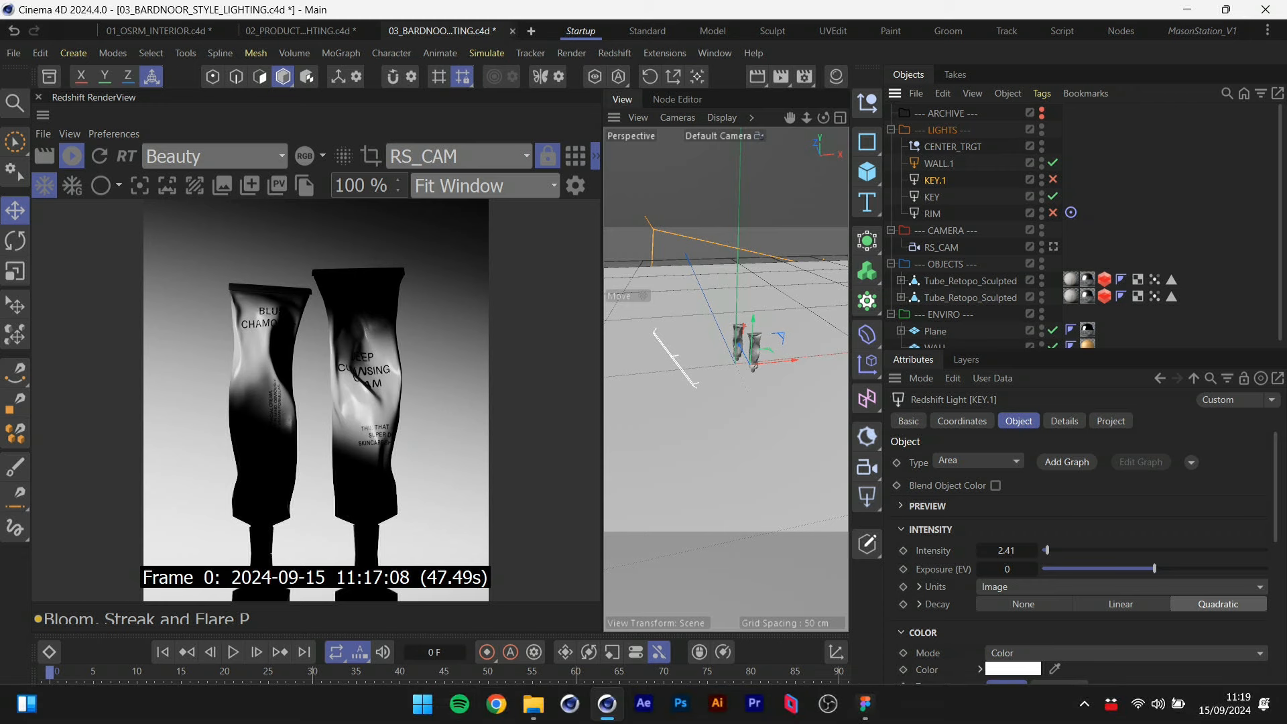
{"action": "left_click", "coordinate": [534, 707]}
{"action": "double_click", "coordinate": [501, 405]}
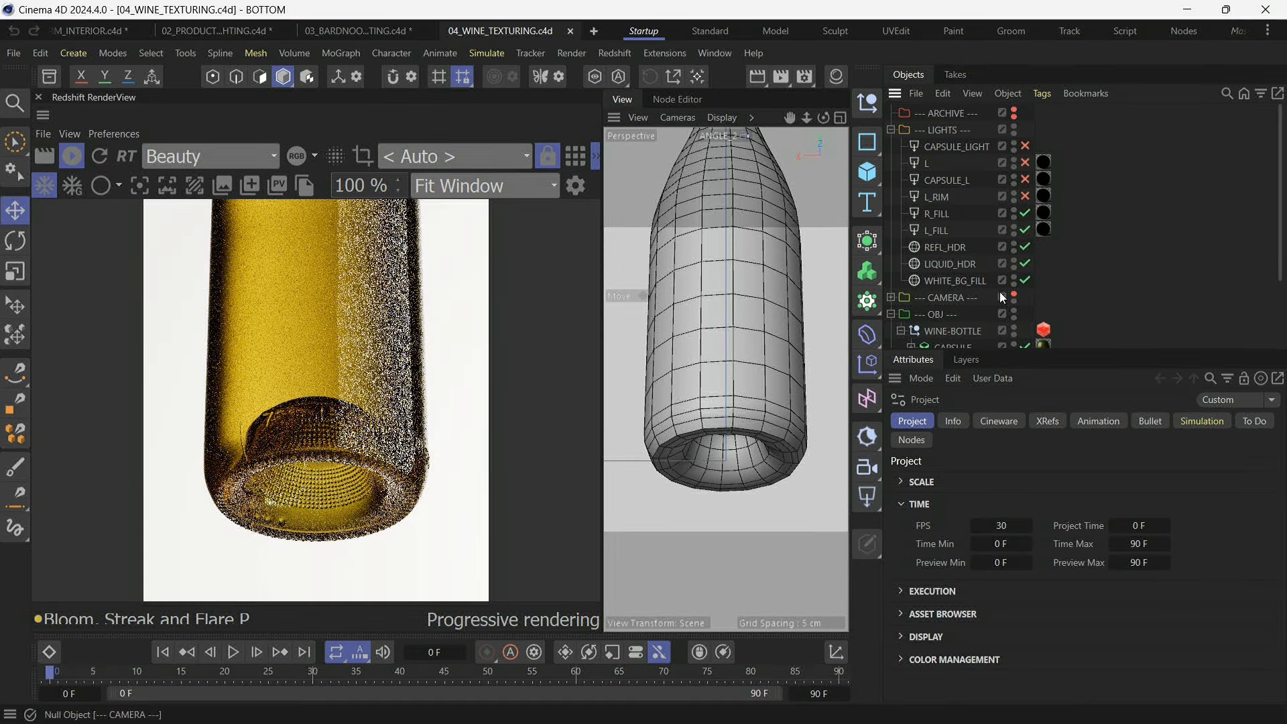
Show the BOTTLE object's GLASS material in the Node Editor and widen the editor's area.
{"action": "scroll", "coordinate": [1064, 316], "scroll_direction": "down", "scroll_amount": 3}
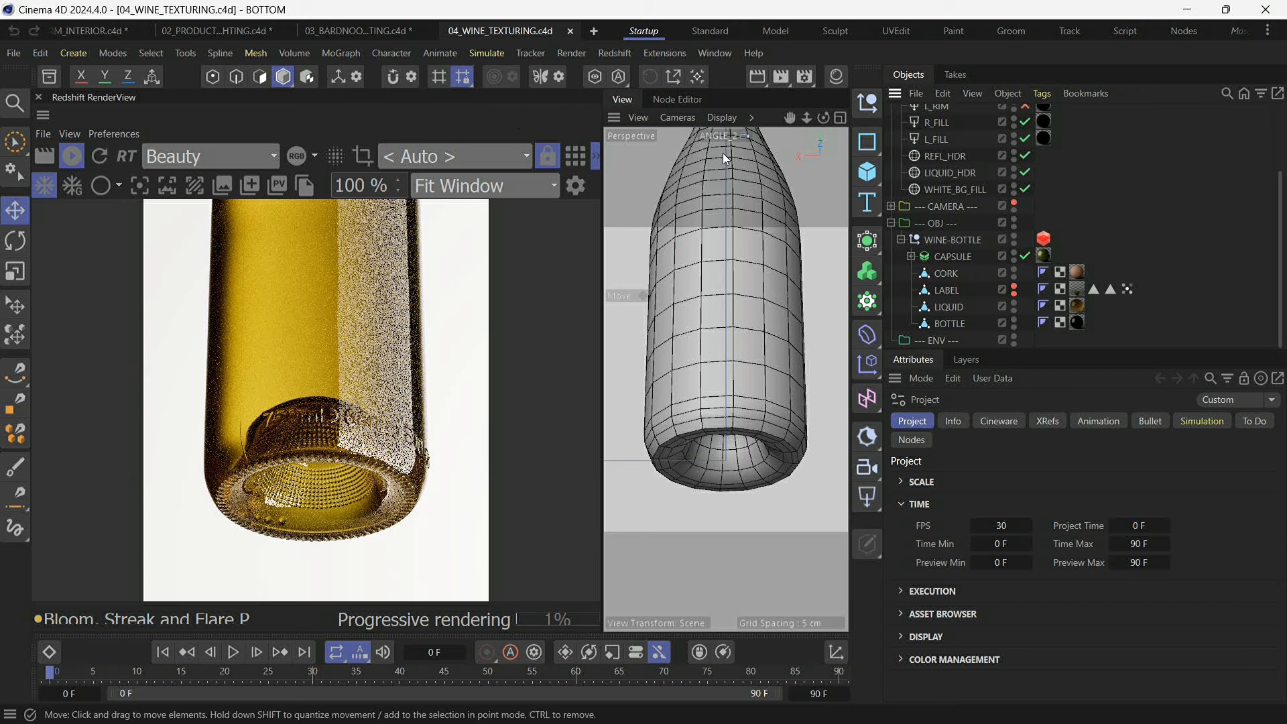
{"action": "left_click", "coordinate": [684, 99]}
{"action": "left_click_drag", "start_coordinate": [603, 322], "coordinate": [439, 315]}
{"action": "left_click", "coordinate": [1077, 322]}
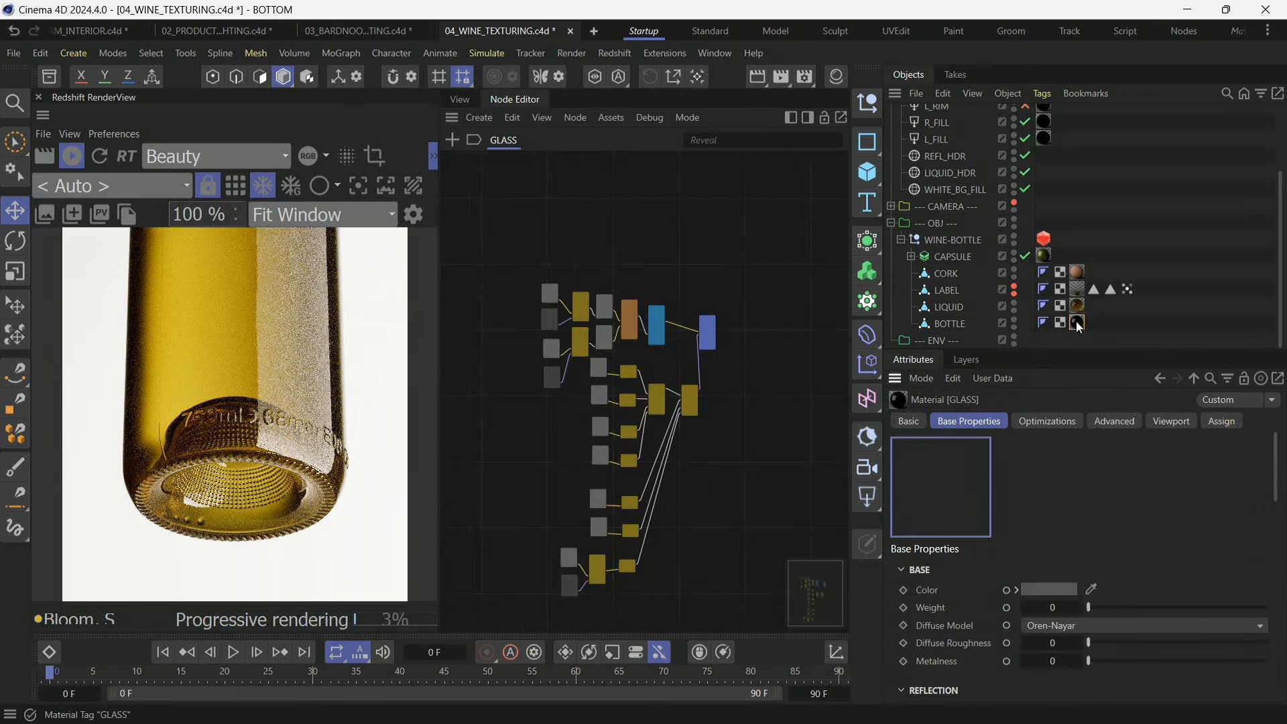
Set the RS Standard node's transmission weight to 0 and its base weight to 1.
{"action": "scroll", "coordinate": [660, 320], "scroll_direction": "up", "scroll_amount": 5}
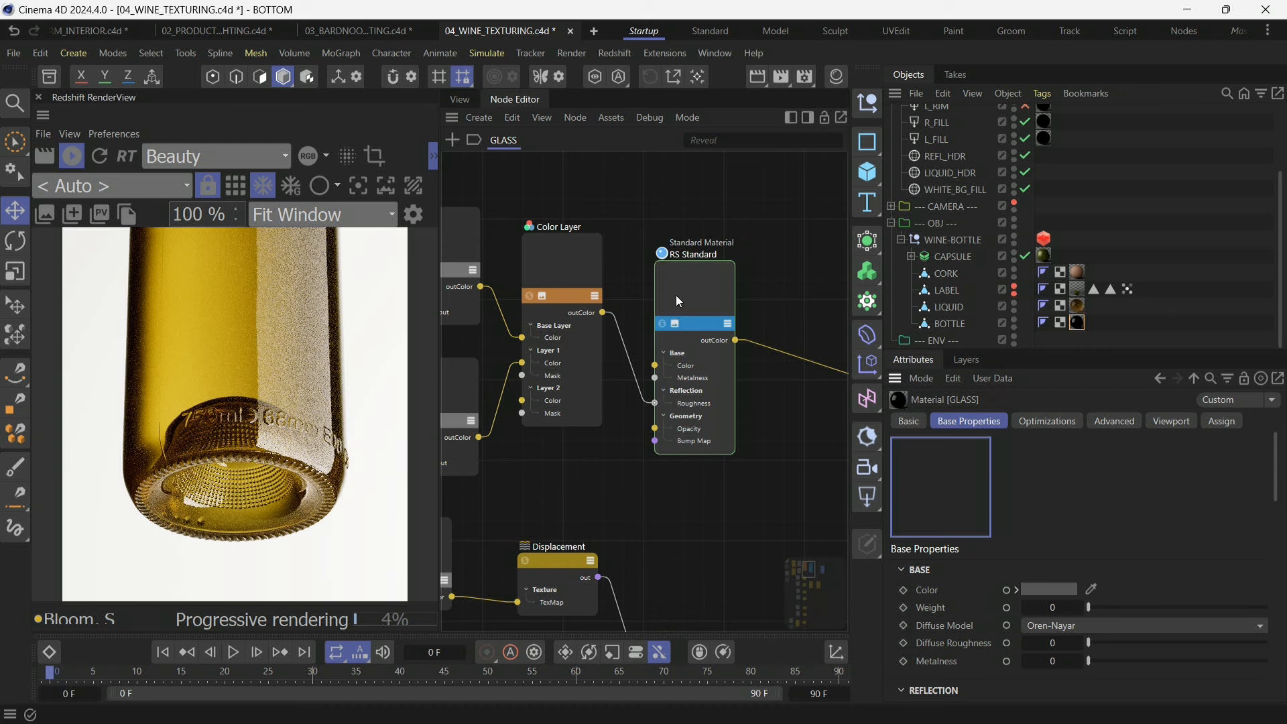
{"action": "left_click", "coordinate": [676, 301]}
{"action": "left_click_drag", "start_coordinate": [1279, 503], "coordinate": [954, 607]}
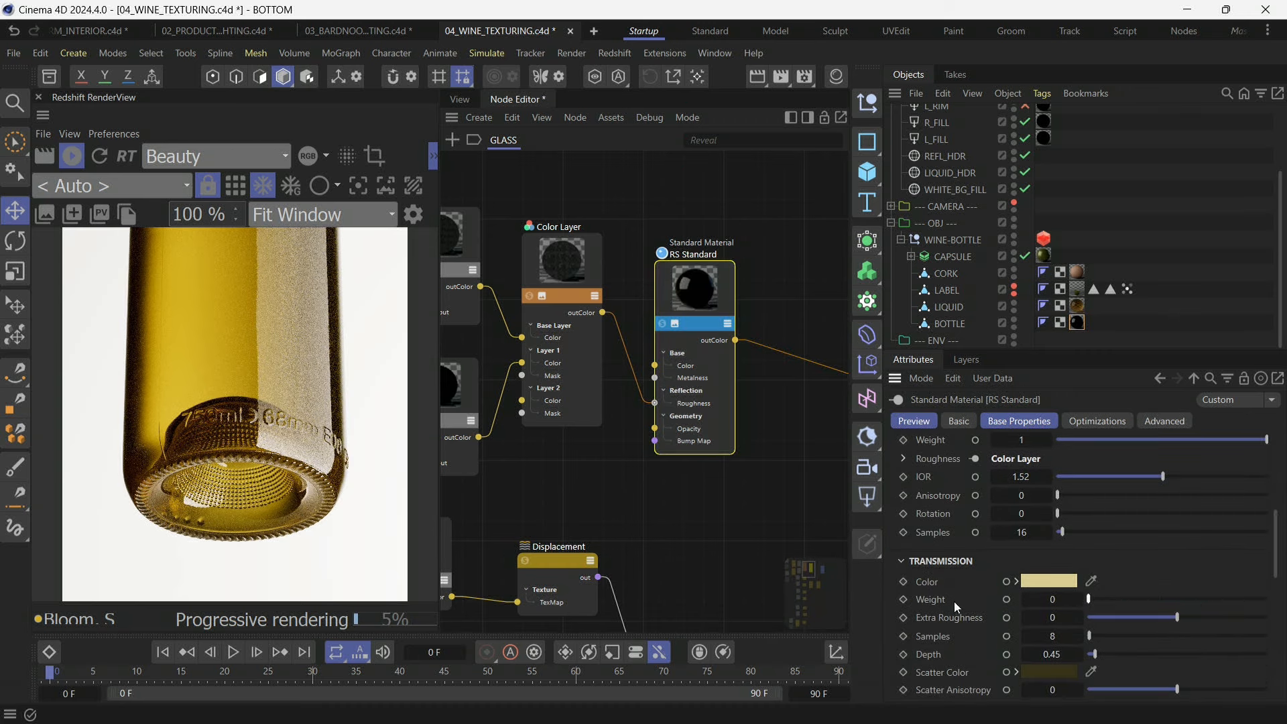
{"action": "scroll", "coordinate": [1145, 507], "scroll_direction": "up", "scroll_amount": 10}
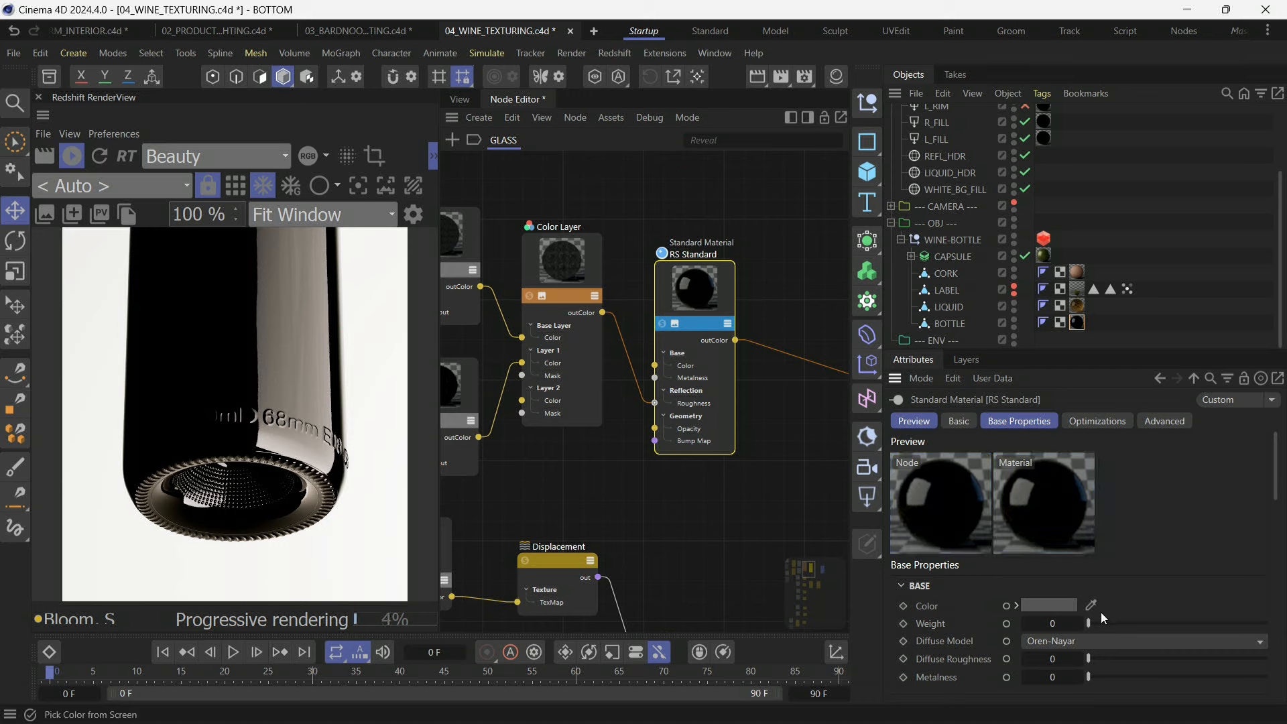
{"action": "left_click_drag", "start_coordinate": [1089, 624], "coordinate": [1267, 624]}
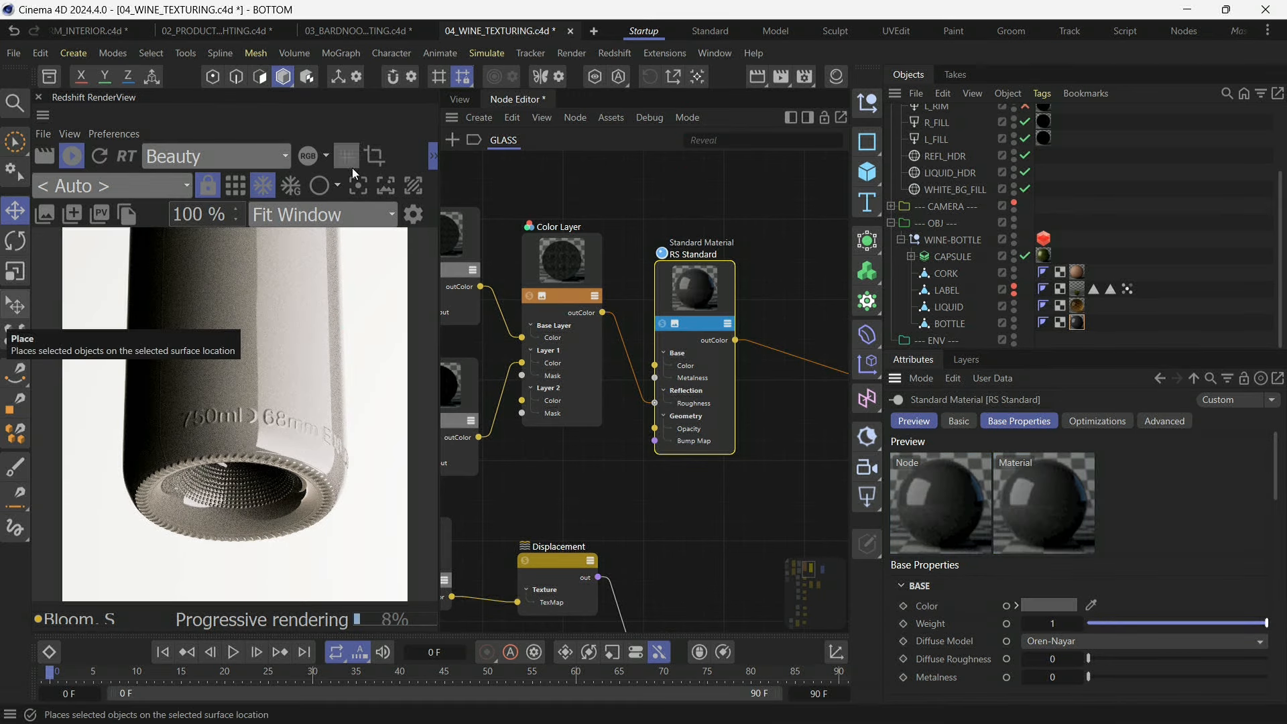
Limit the preview render to a region over the bottle's embossed base and display it in Original Size mode at 40 %.
{"action": "left_click", "coordinate": [374, 155]}
{"action": "left_click_drag", "start_coordinate": [289, 439], "coordinate": [309, 479]}
{"action": "left_click", "coordinate": [384, 213]}
{"action": "left_click", "coordinate": [339, 246]}
{"action": "scroll", "coordinate": [176, 337], "scroll_direction": "down", "scroll_amount": 5}
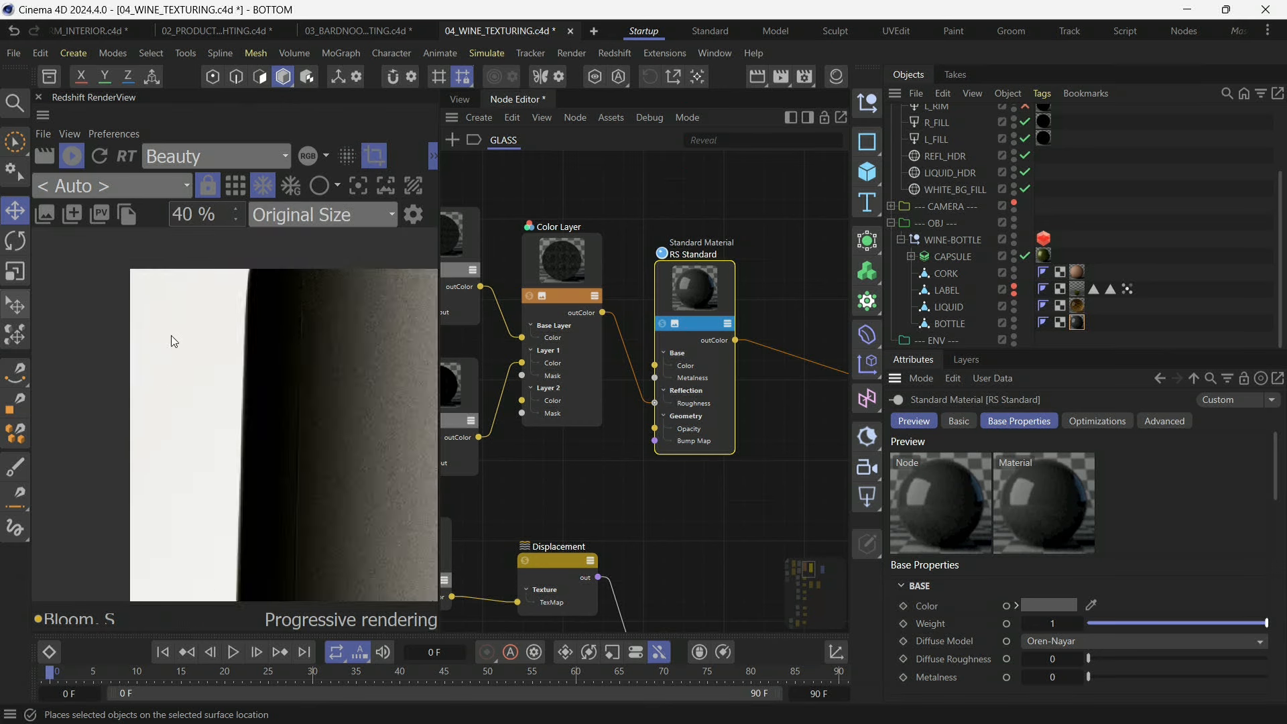
{"action": "scroll", "coordinate": [171, 331], "scroll_direction": "down", "scroll_amount": 2}
{"action": "scroll", "coordinate": [256, 428], "scroll_direction": "up", "scroll_amount": 4}
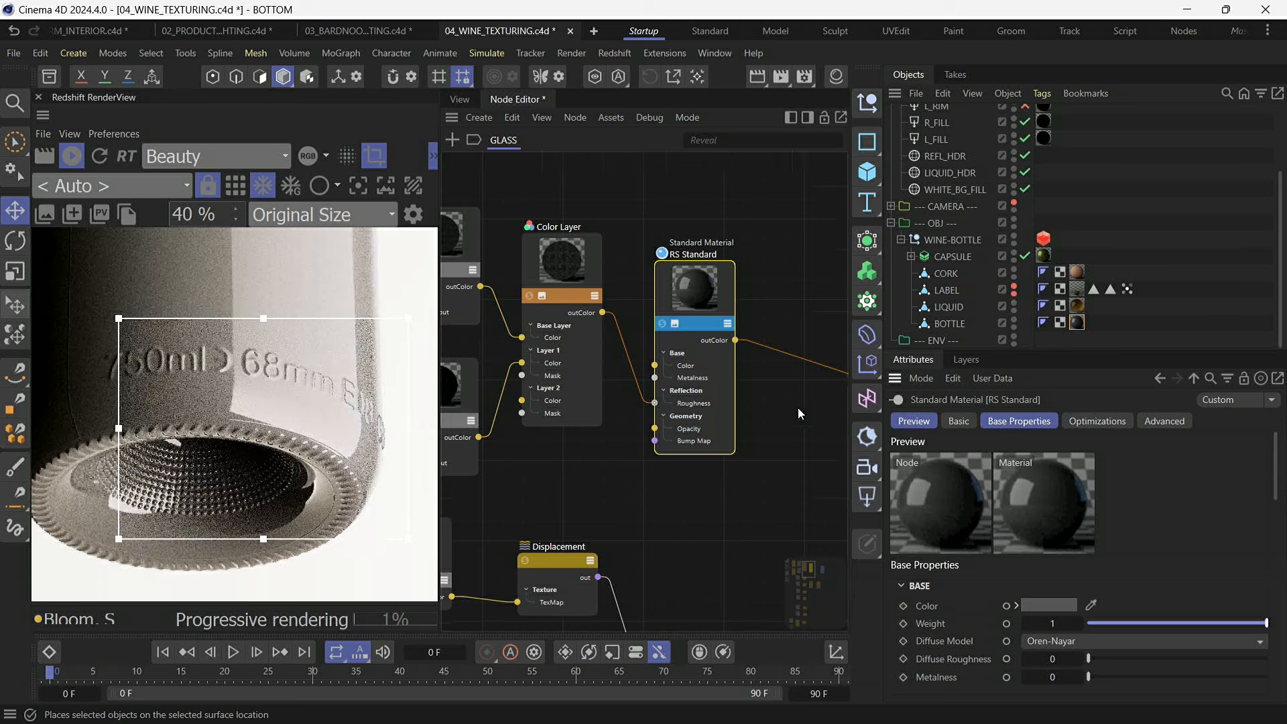
Preview the RIDGES and TYPE displacement textures on their own in the render region.
{"action": "scroll", "coordinate": [761, 360], "scroll_direction": "down", "scroll_amount": 2}
{"action": "scroll", "coordinate": [759, 361], "scroll_direction": "down", "scroll_amount": 2}
{"action": "scroll", "coordinate": [623, 282], "scroll_direction": "down", "scroll_amount": 1}
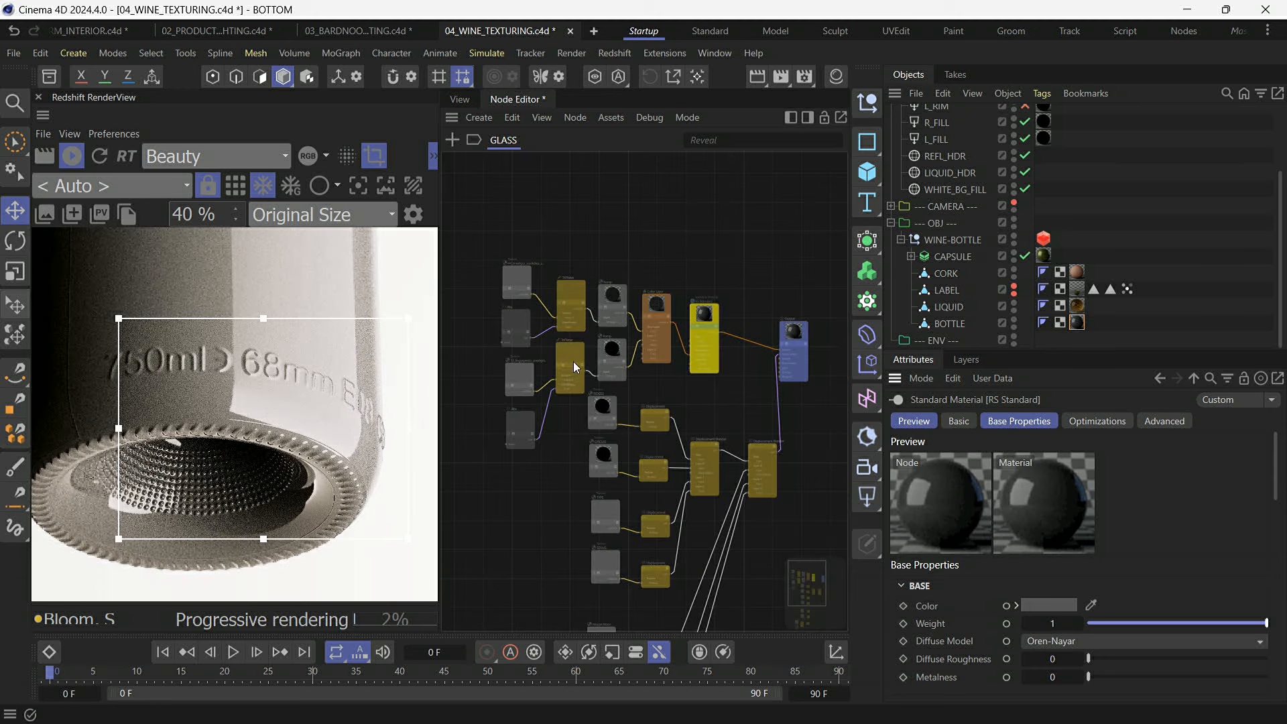
{"action": "scroll", "coordinate": [612, 479], "scroll_direction": "up", "scroll_amount": 2}
{"action": "left_click", "coordinate": [596, 367]}
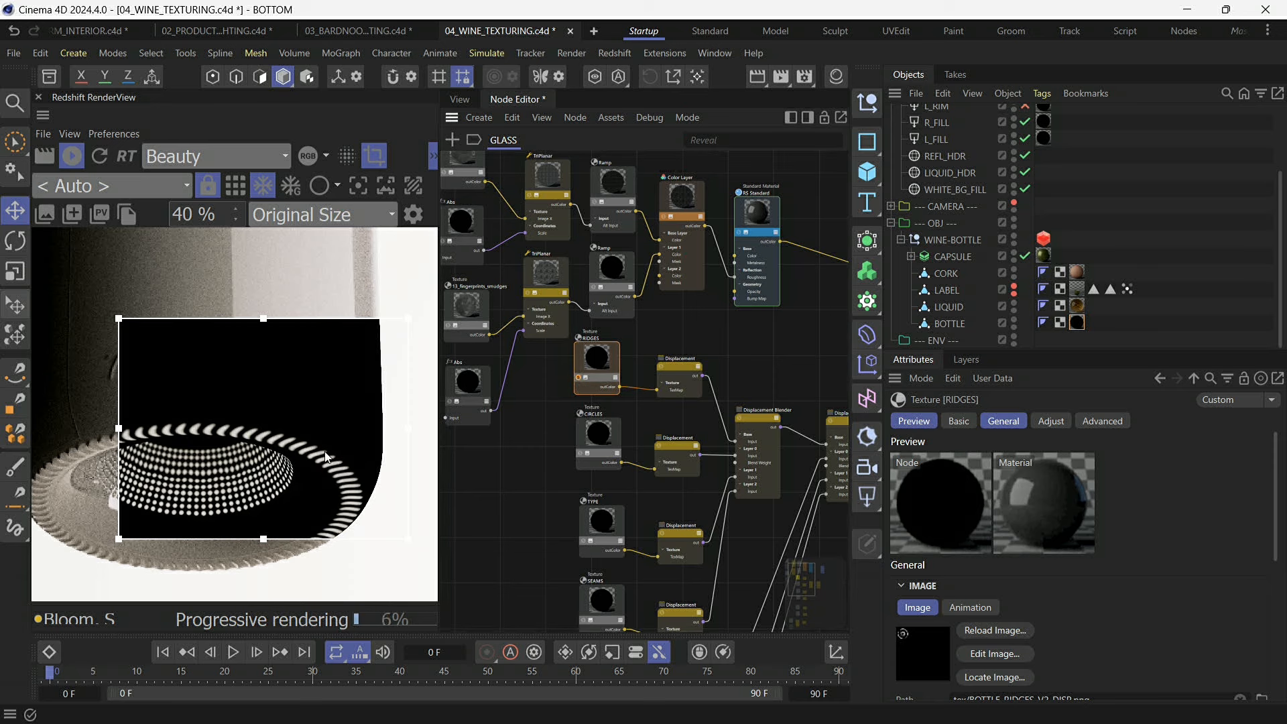
{"action": "left_click", "coordinate": [582, 540]}
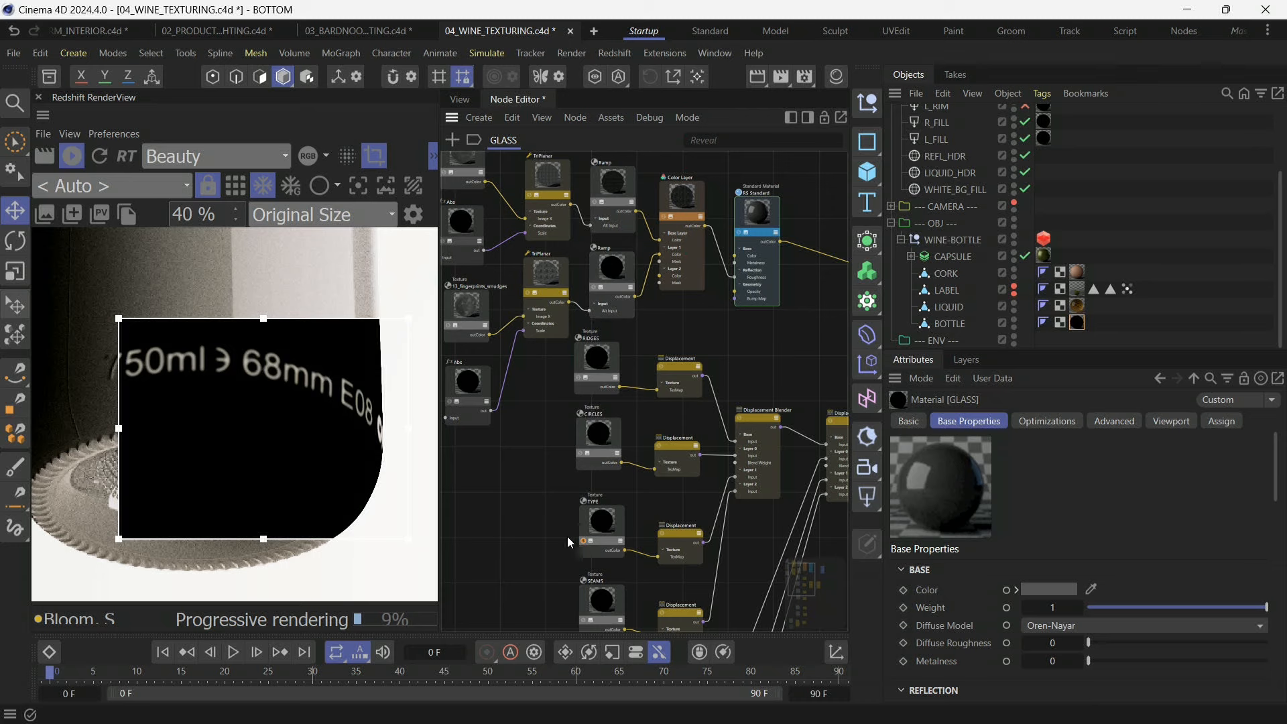
Open the settings of the TYPE texture's Displacement node and refresh the preview render with the camera source set to Render.
{"action": "left_click", "coordinate": [686, 537]}
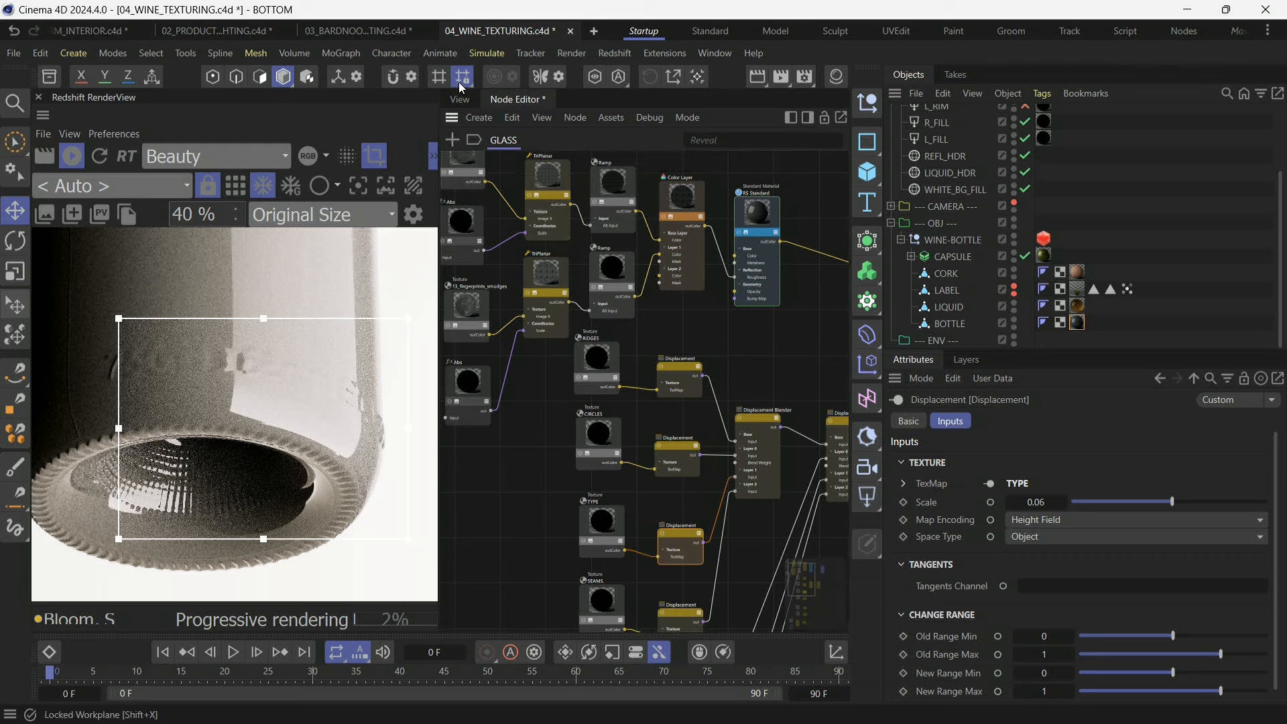
{"action": "left_click", "coordinate": [462, 103]}
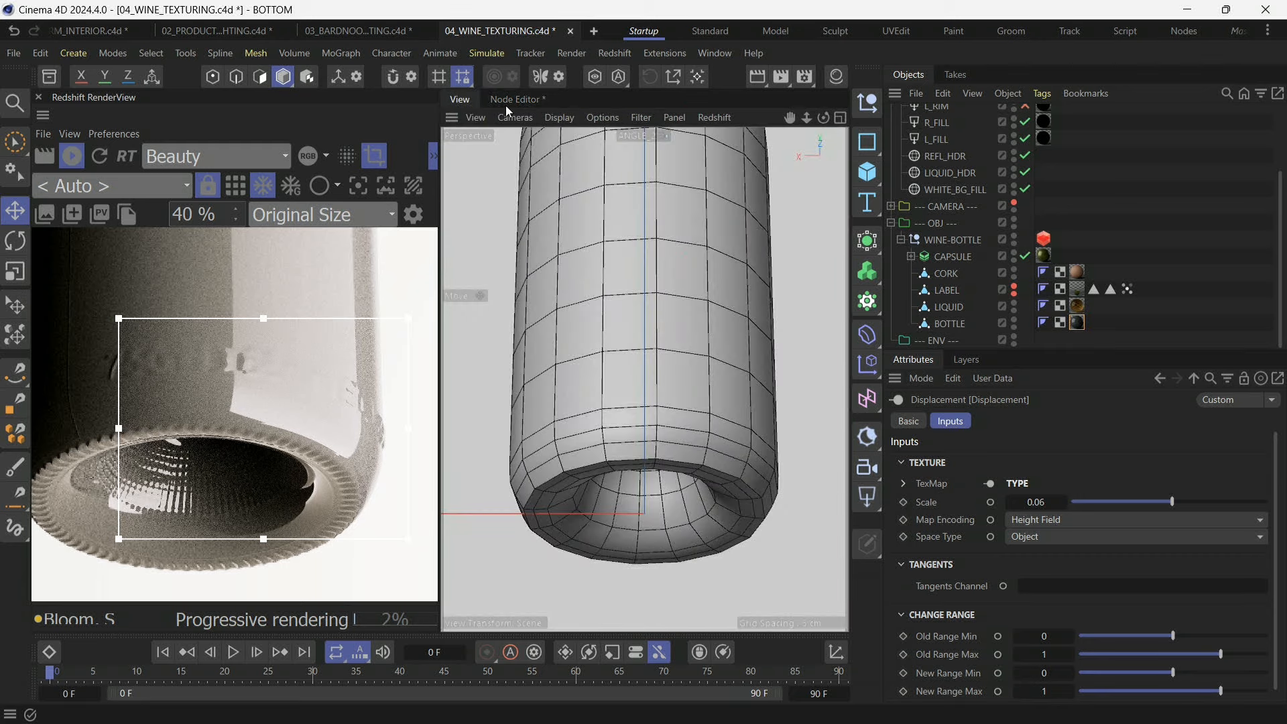
{"action": "left_click", "coordinate": [94, 159]}
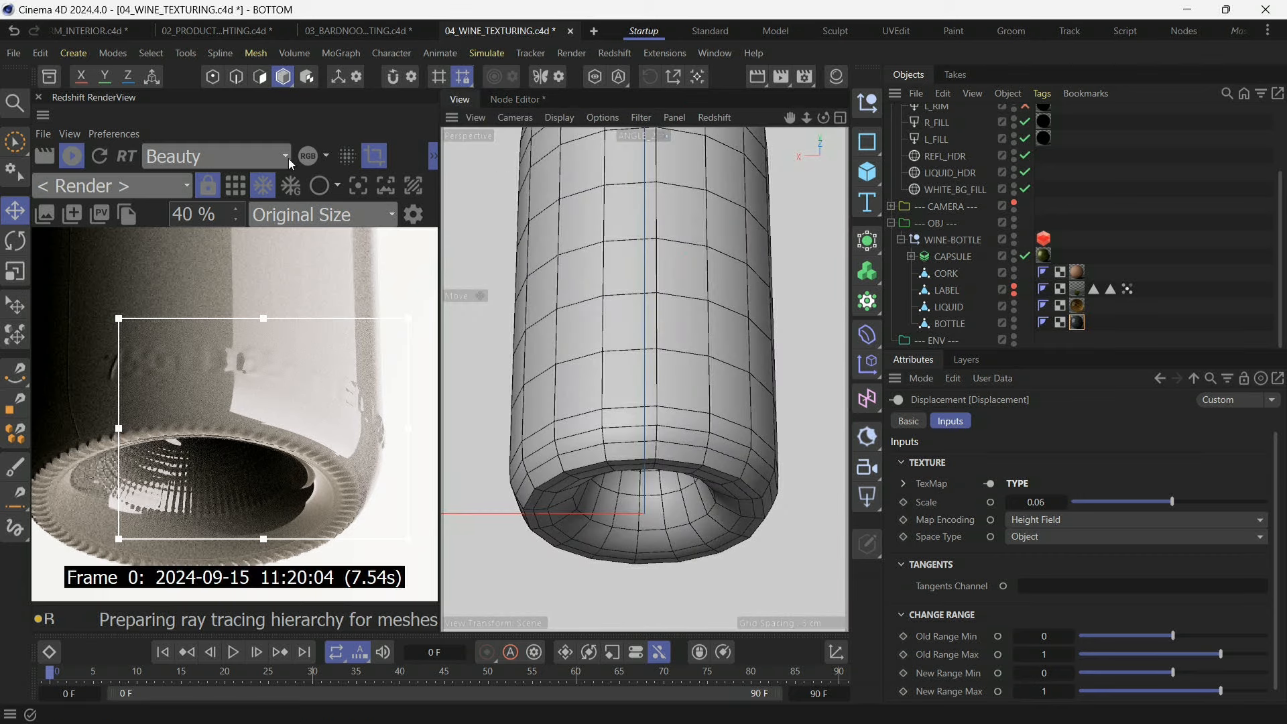
{"action": "left_click", "coordinate": [525, 99]}
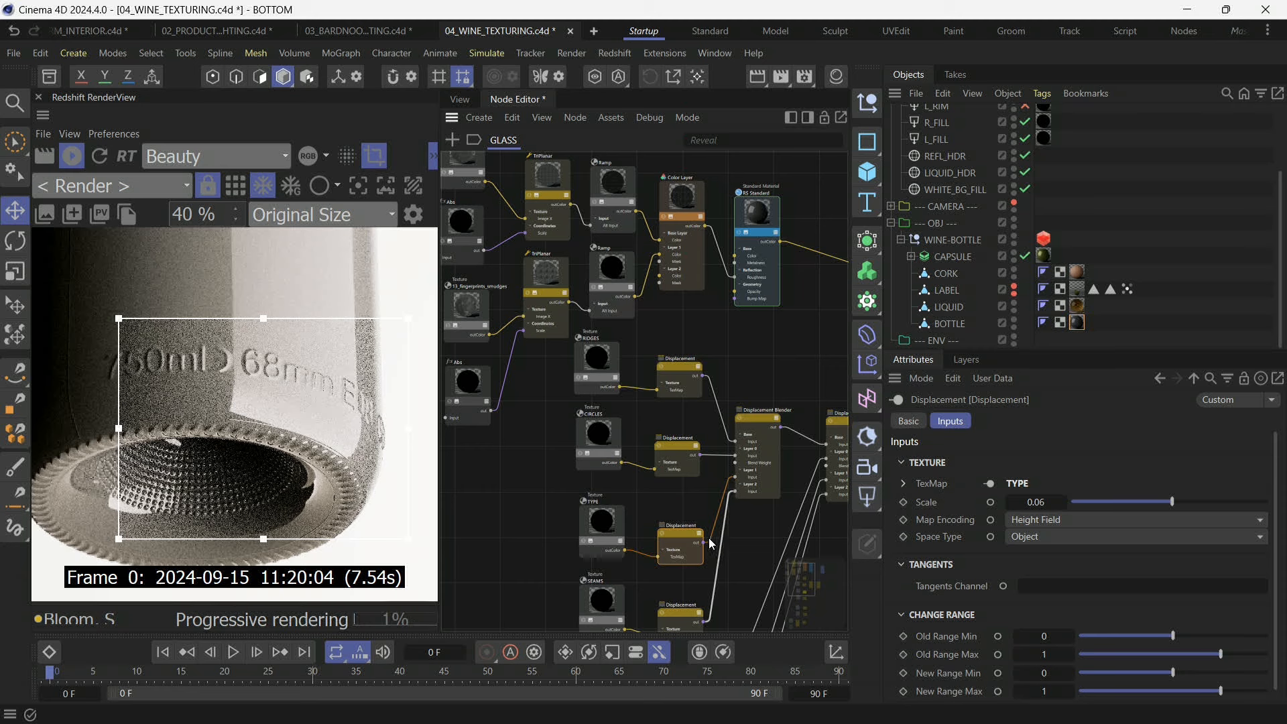
Set the Scale of the TYPE texture's Displacement node to 0.2.
{"action": "double_click", "coordinate": [1045, 504]}
{"action": "left_click", "coordinate": [1049, 504]}
{"action": "key", "text": "BackSpace"}
{"action": "key", "text": "BackSpace"}
{"action": "type", "text": "2"}
{"action": "key", "text": "Return"}
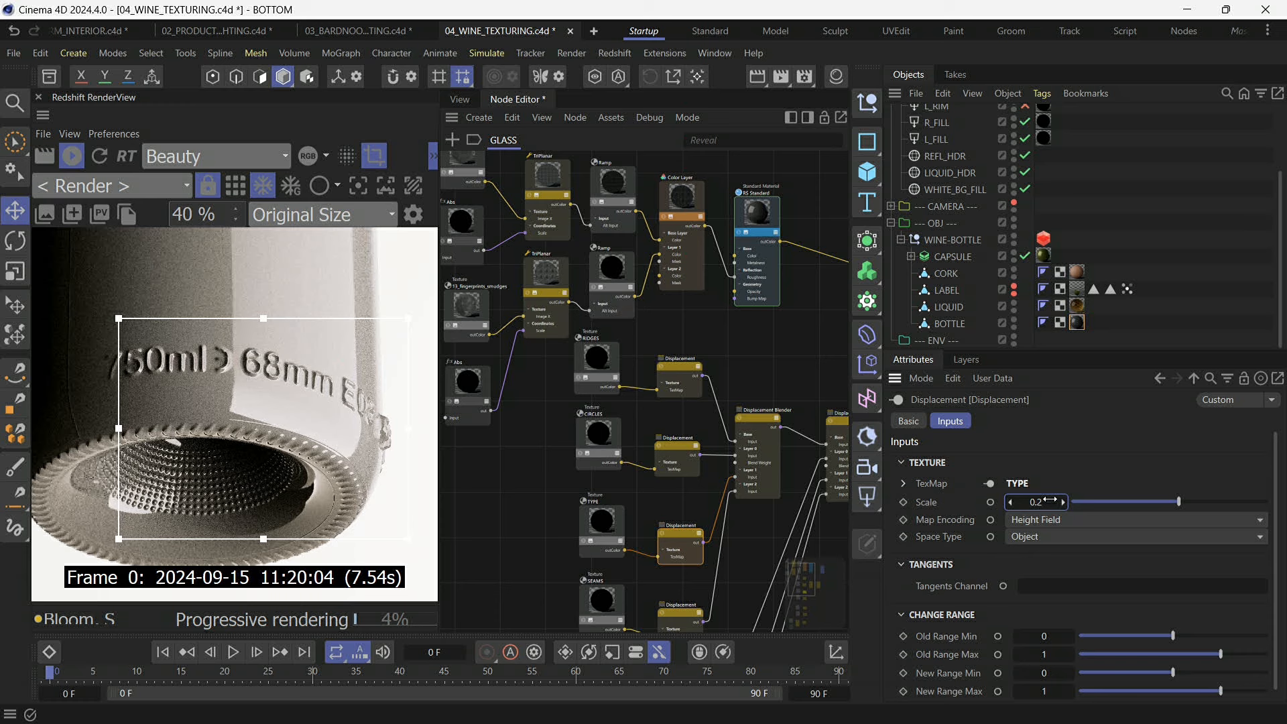
Return the Scale of the TYPE texture's Displacement node to 0.06.
{"action": "left_click", "coordinate": [1049, 502]}
{"action": "key", "text": "BackSpace"}
{"action": "type", "text": "06"}
{"action": "key", "text": "Return"}
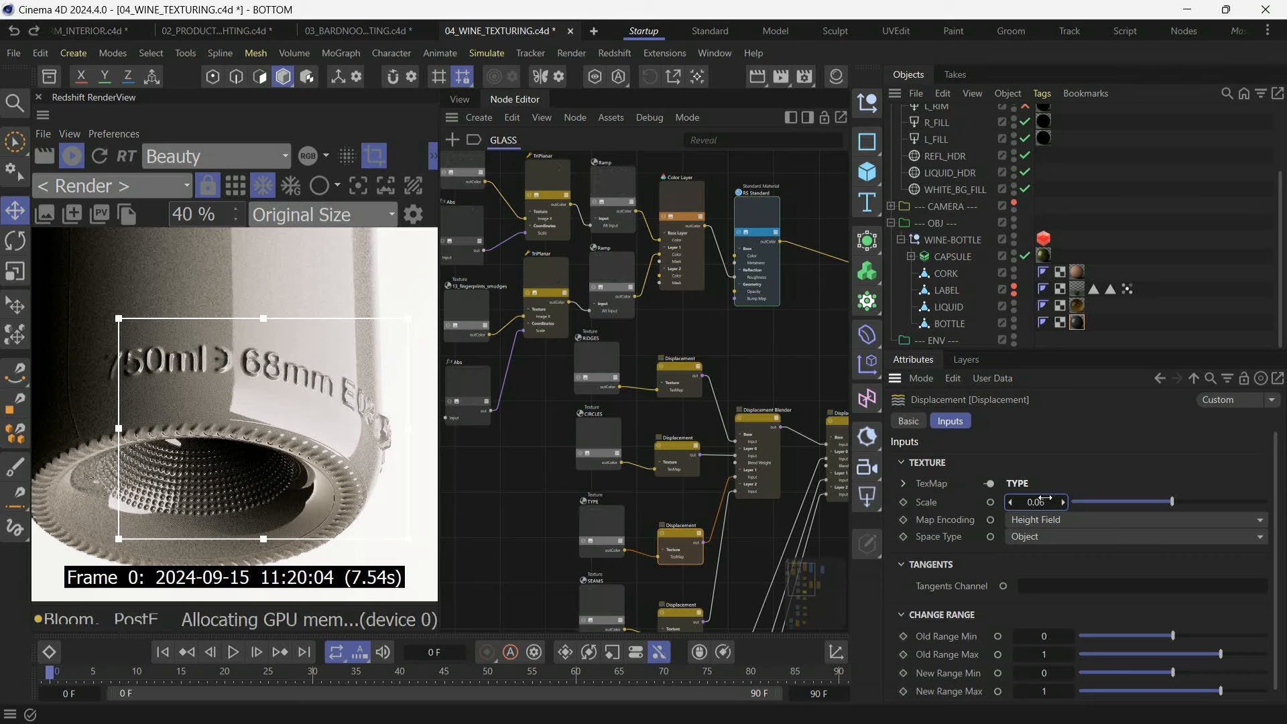
Preview the upper Maxon Noise node on its own in the render region and open its settings.
{"action": "scroll", "coordinate": [701, 350], "scroll_direction": "down", "scroll_amount": 5}
{"action": "scroll", "coordinate": [663, 537], "scroll_direction": "up", "scroll_amount": 5}
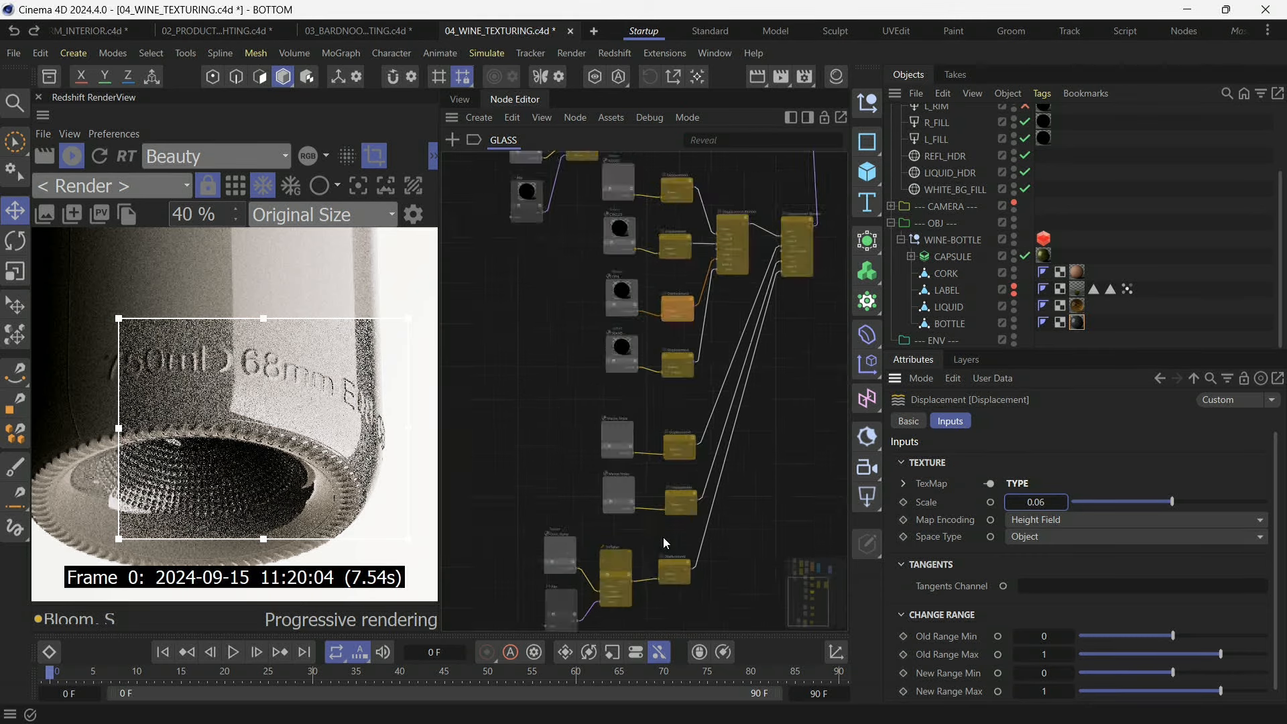
{"action": "left_click", "coordinate": [607, 409]}
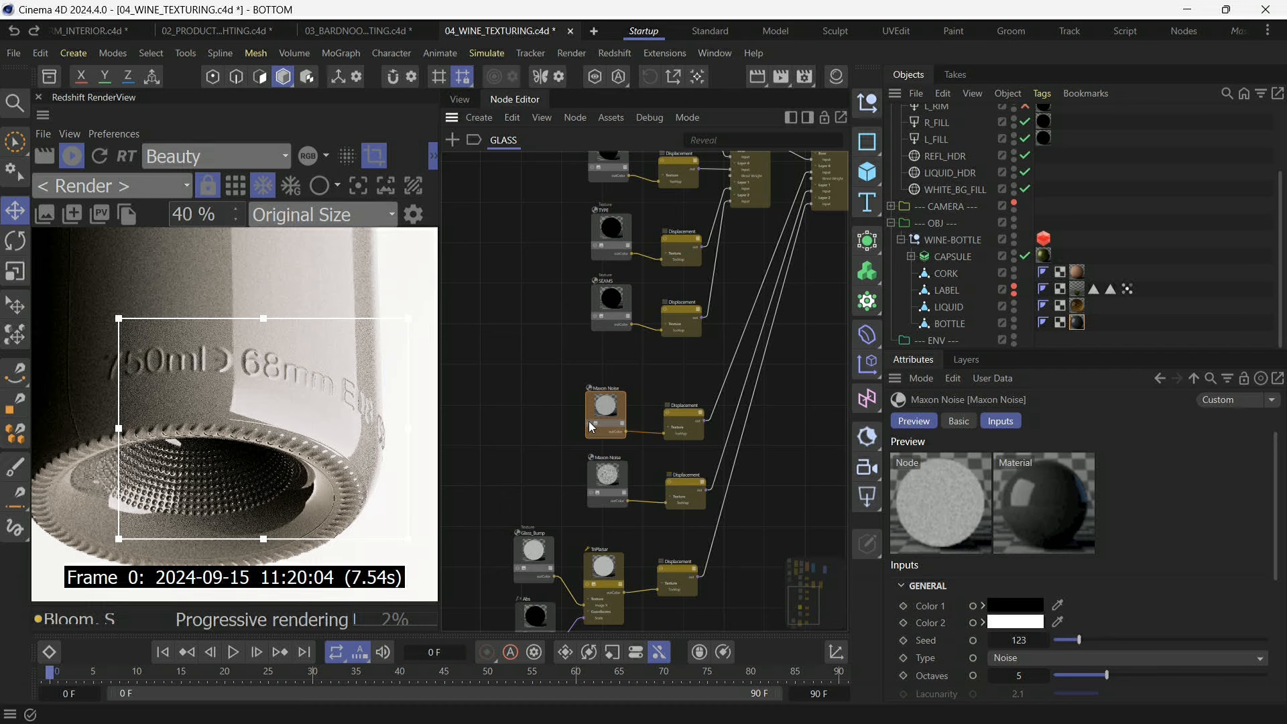
{"action": "left_click", "coordinate": [589, 423]}
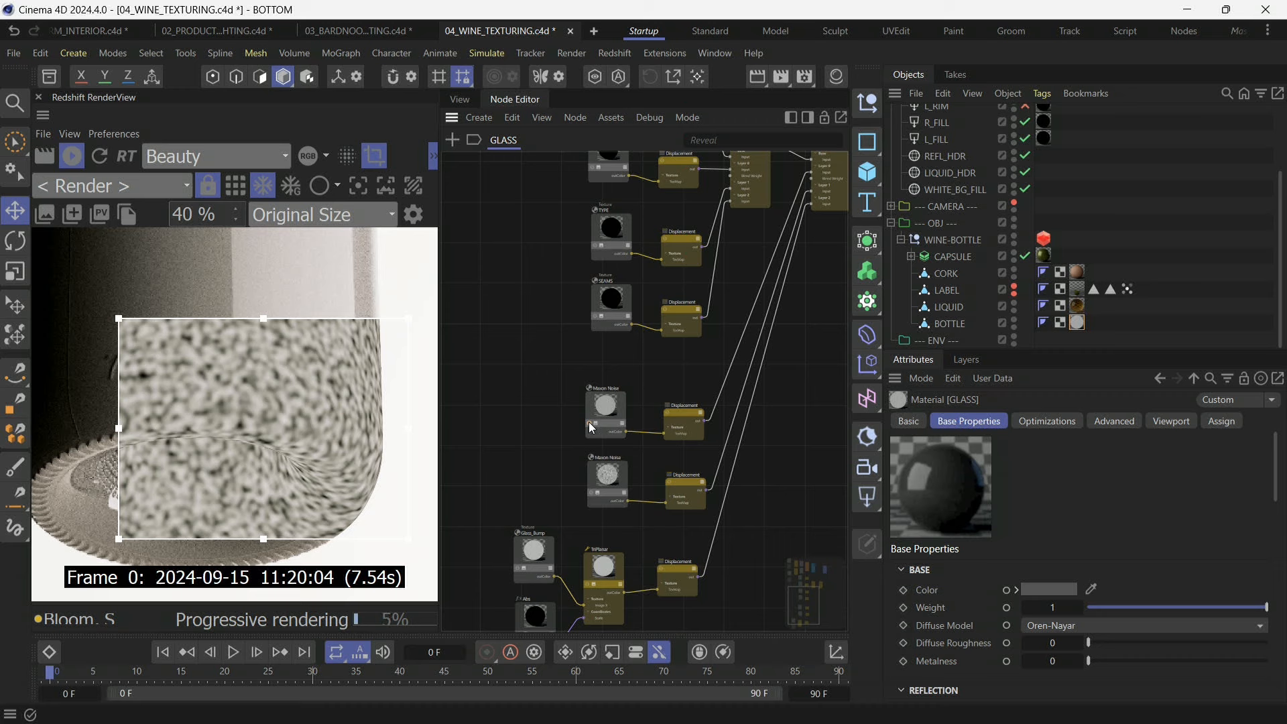
{"action": "left_click", "coordinate": [594, 397]}
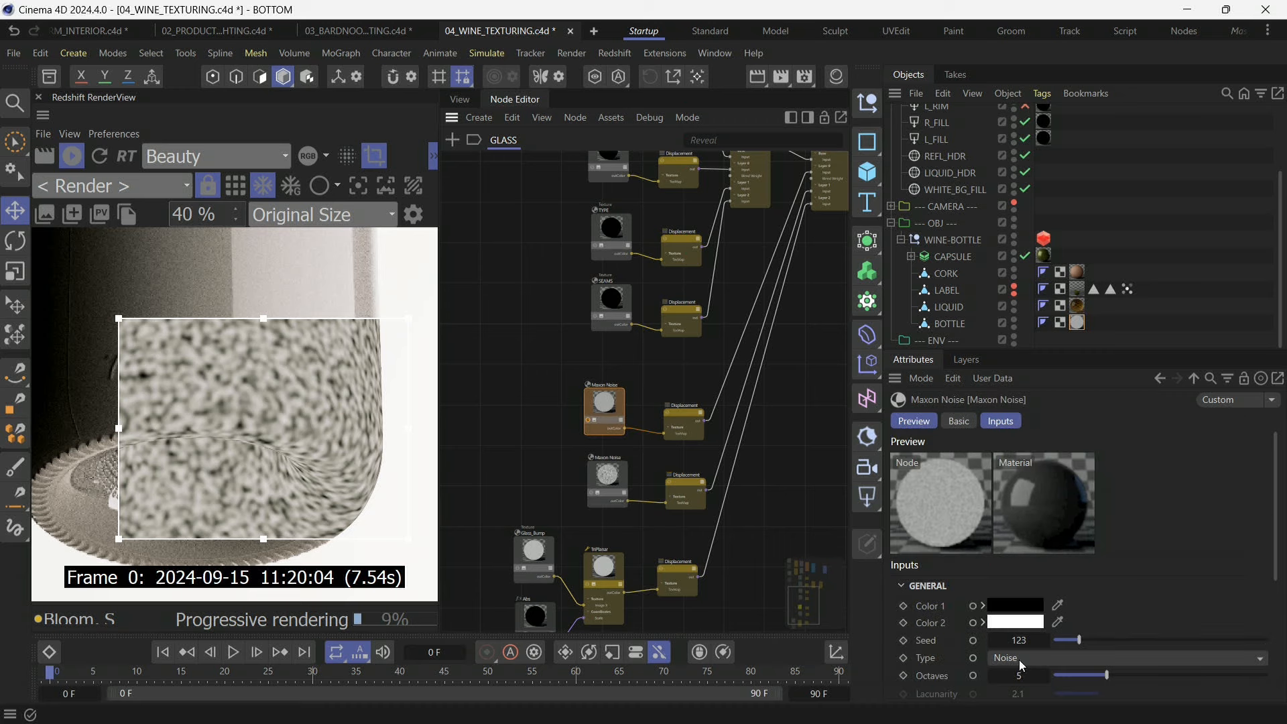
Try other noise types such as Pezo on the upper Maxon Noise node and return its type to Noise.
{"action": "left_click", "coordinate": [1020, 659]}
{"action": "left_click", "coordinate": [1076, 294]}
{"action": "key", "text": "Down"}
{"action": "key", "text": "Down"}
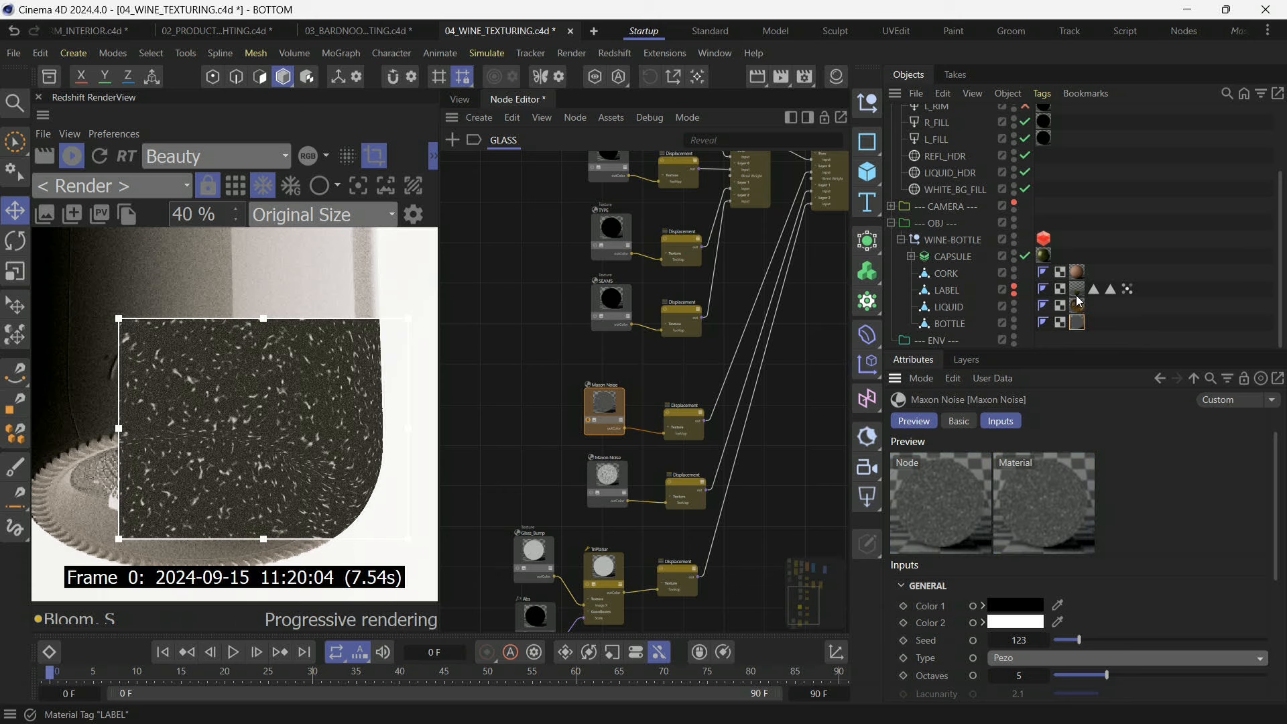
{"action": "key", "text": "Up"}
{"action": "key", "text": "Up"}
{"action": "key", "text": "Up"}
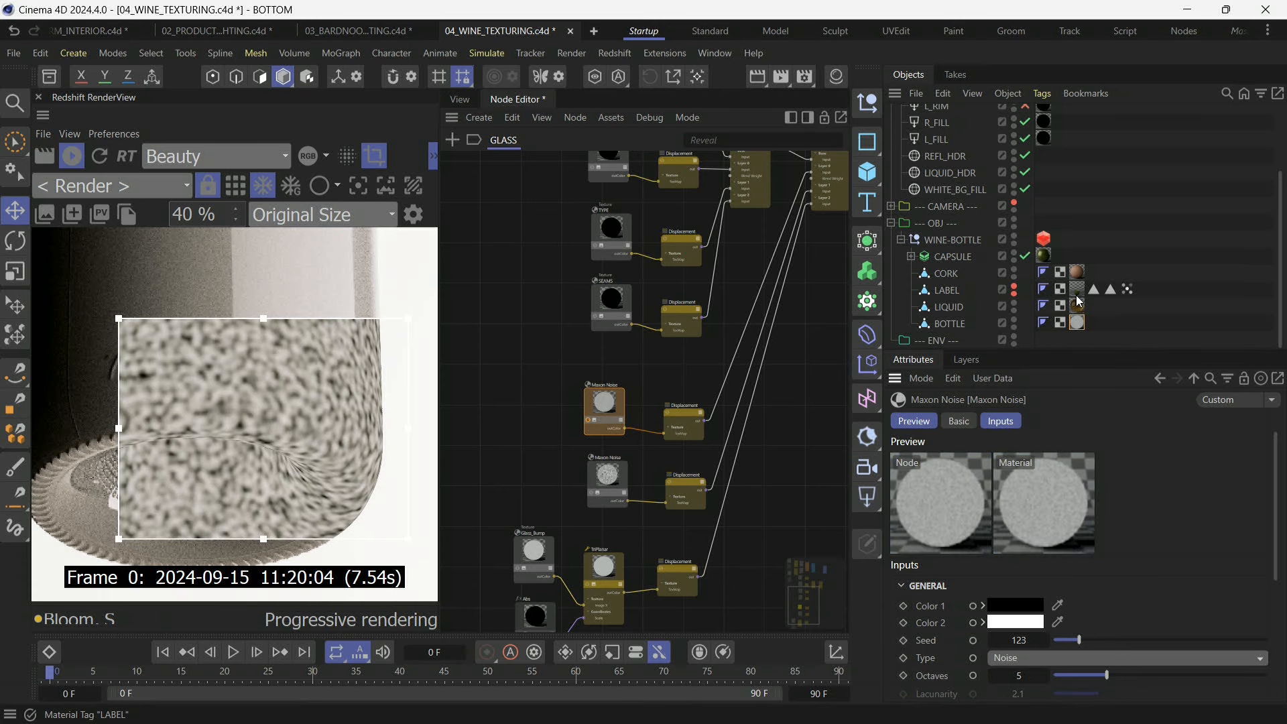
Turn off the upper Maxon Noise node's solo preview and examine the bottle's surface up close in the render.
{"action": "left_click_drag", "start_coordinate": [1276, 500], "coordinate": [1274, 624]}
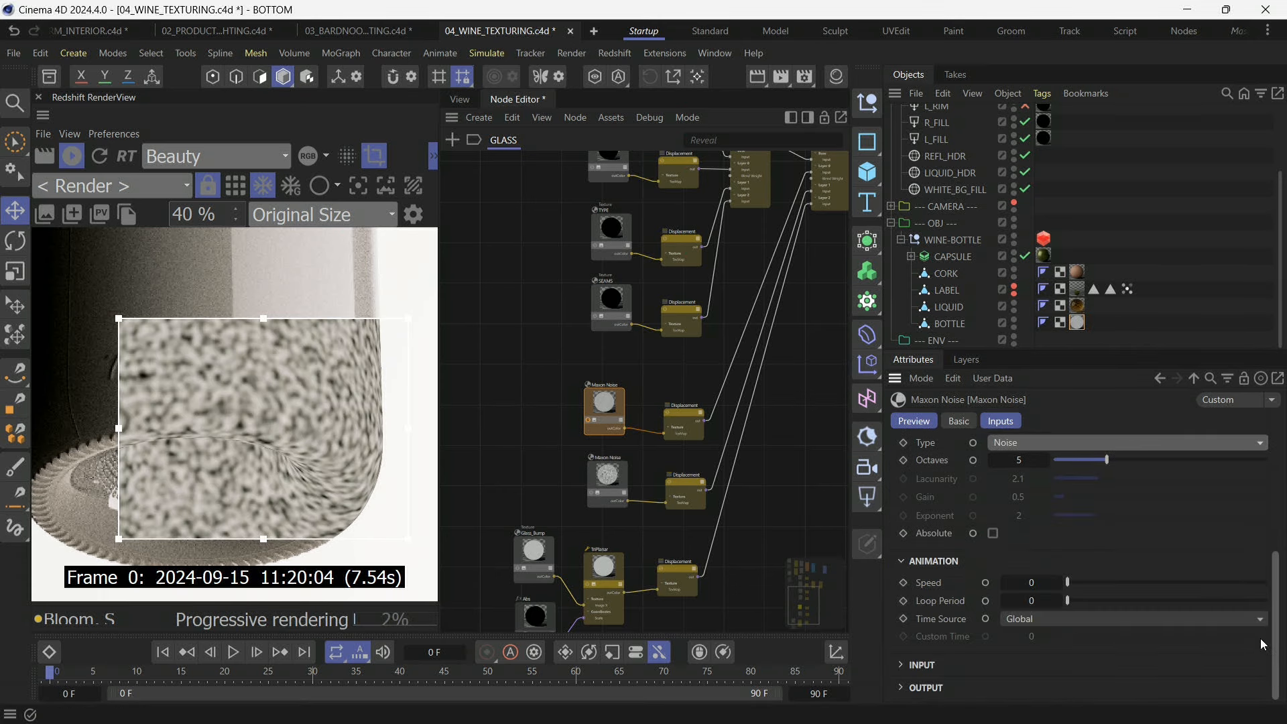
{"action": "left_click", "coordinate": [587, 421]}
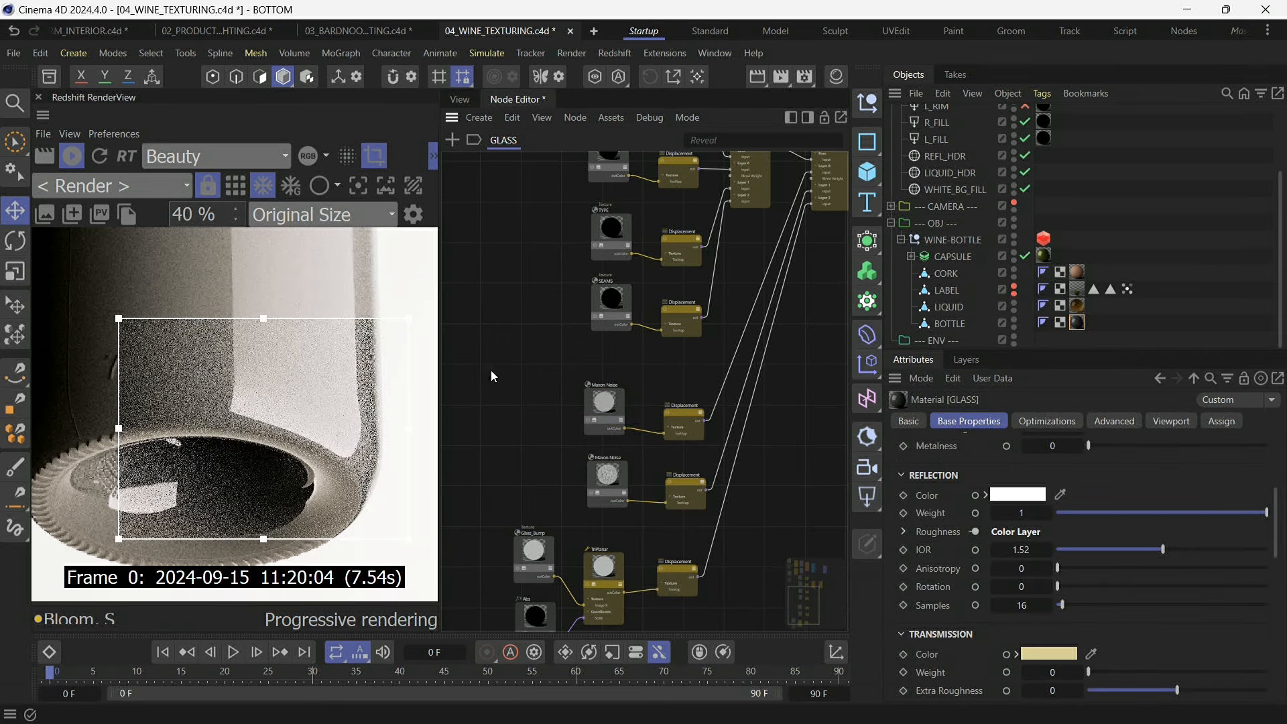
{"action": "scroll", "coordinate": [224, 389], "scroll_direction": "up", "scroll_amount": 3}
{"action": "scroll", "coordinate": [203, 371], "scroll_direction": "up", "scroll_amount": 2}
{"action": "scroll", "coordinate": [249, 445], "scroll_direction": "down", "scroll_amount": 2}
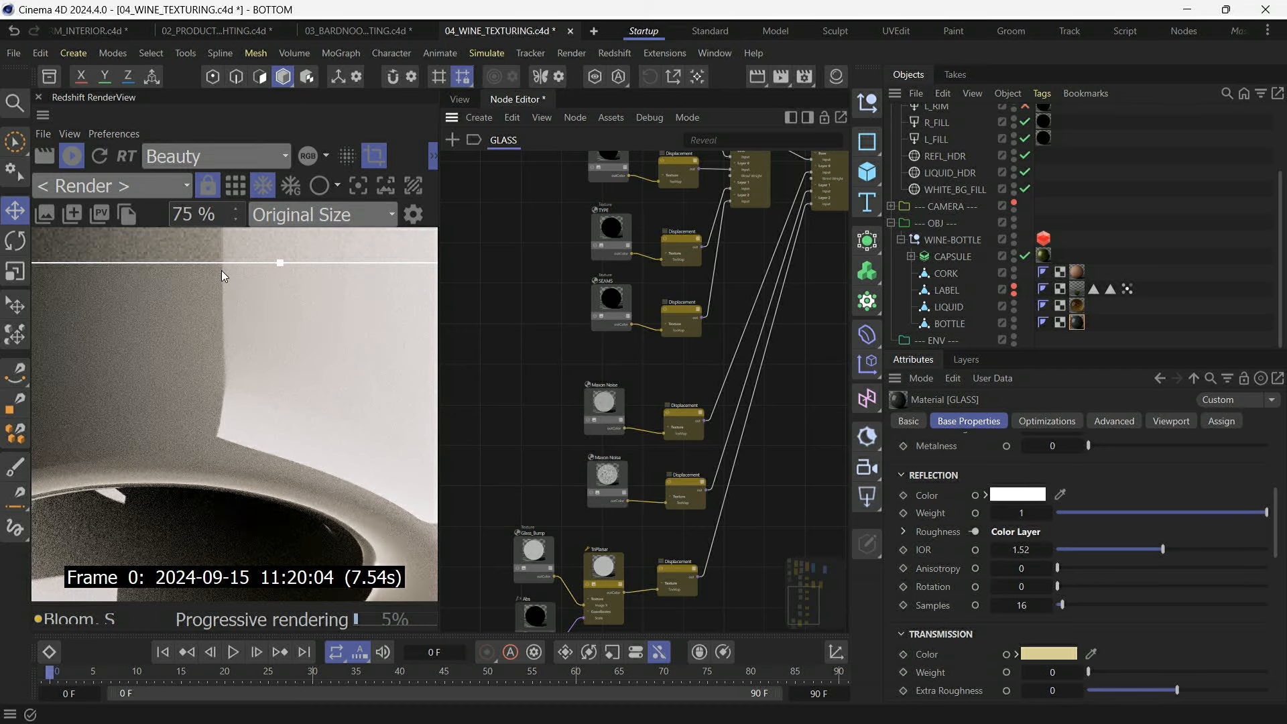
{"action": "scroll", "coordinate": [263, 343], "scroll_direction": "down", "scroll_amount": 3}
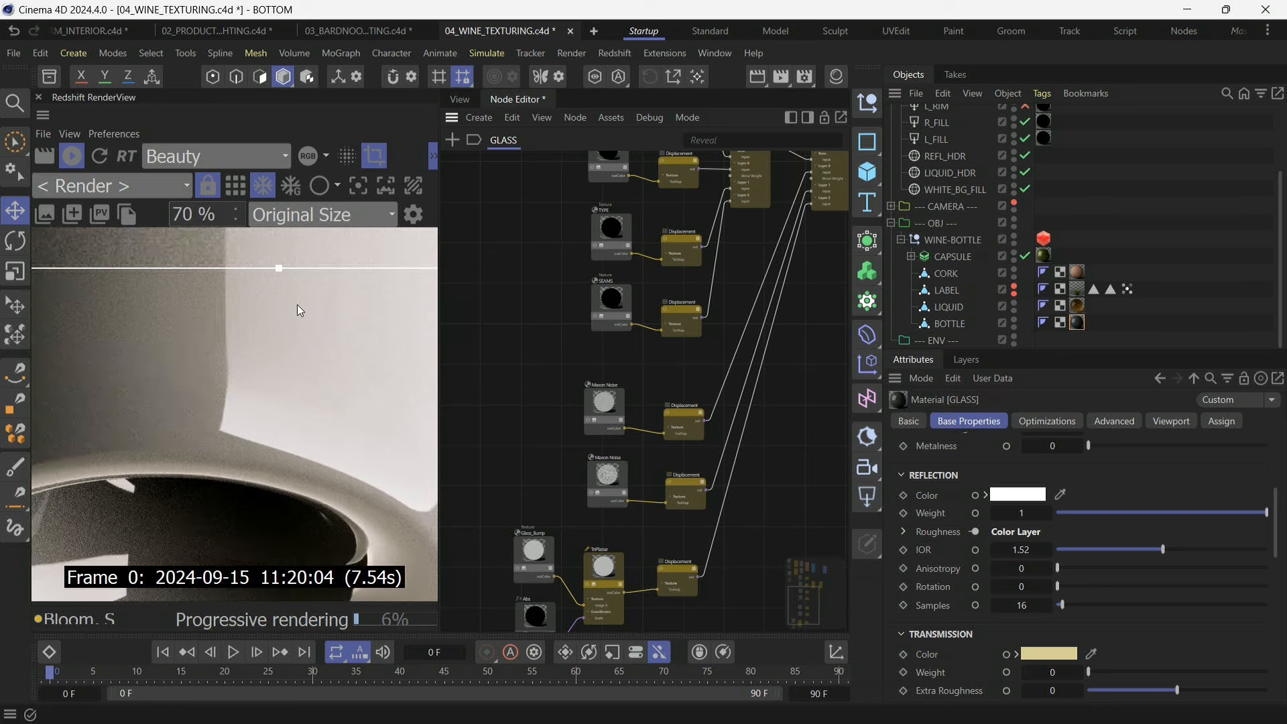
{"action": "scroll", "coordinate": [299, 295], "scroll_direction": "down", "scroll_amount": 2}
{"action": "scroll", "coordinate": [545, 440], "scroll_direction": "down", "scroll_amount": 1}
{"action": "scroll", "coordinate": [649, 421], "scroll_direction": "up", "scroll_amount": 1}
{"action": "scroll", "coordinate": [649, 421], "scroll_direction": "up", "scroll_amount": 1}
Set the Scale of the upper Maxon Noise's Displacement node to 0.5.
{"action": "left_click", "coordinate": [649, 421]}
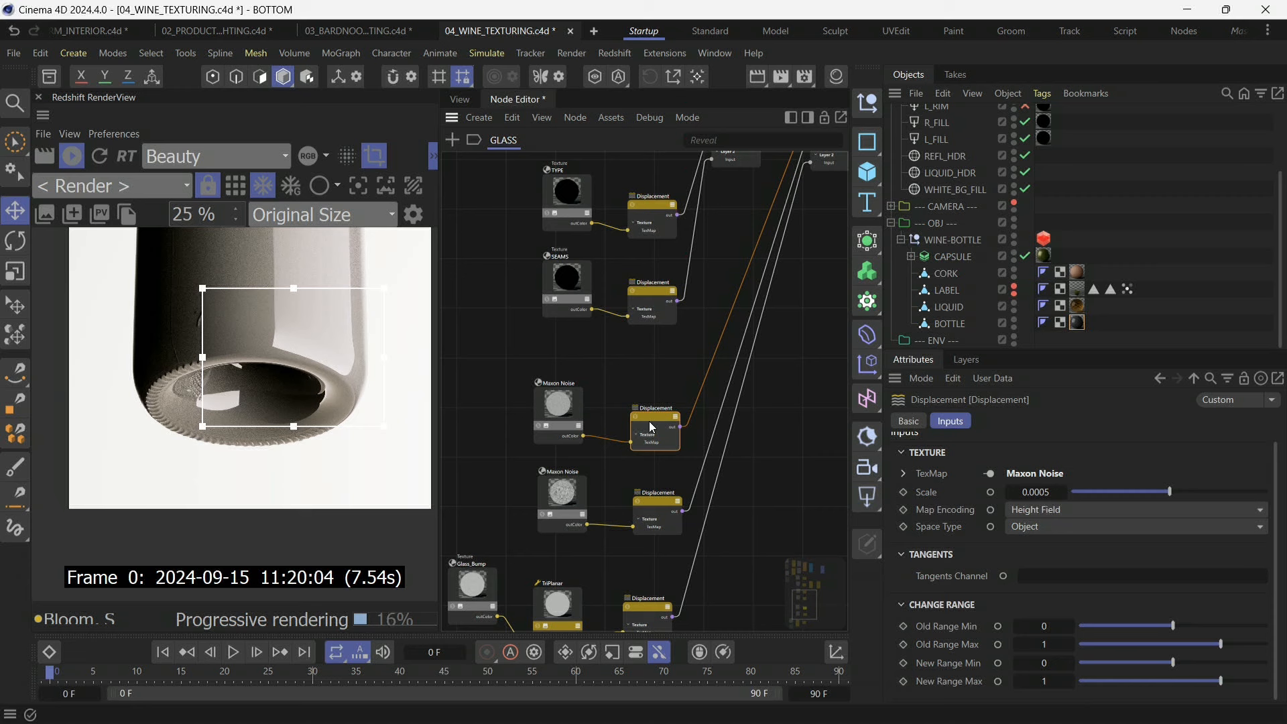
{"action": "left_click", "coordinate": [1037, 492]}
{"action": "left_click", "coordinate": [1041, 491]}
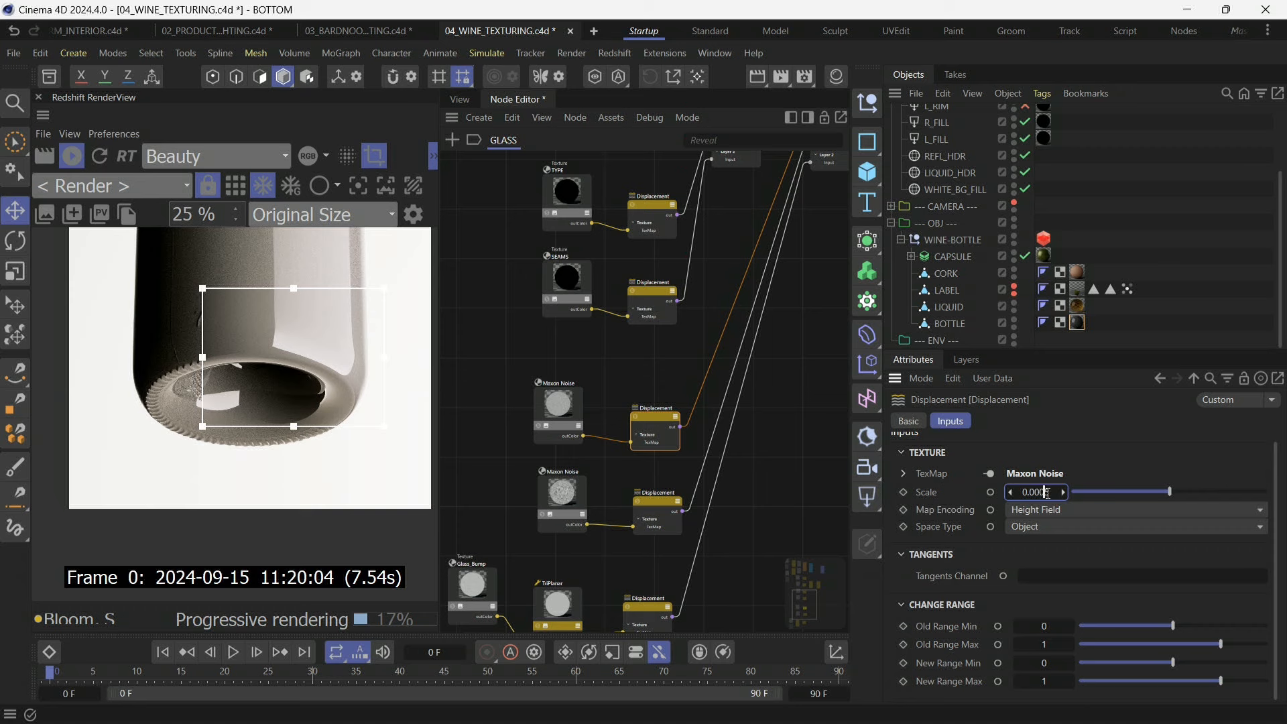
{"action": "key", "text": "BackSpace"}
{"action": "key", "text": "Return"}
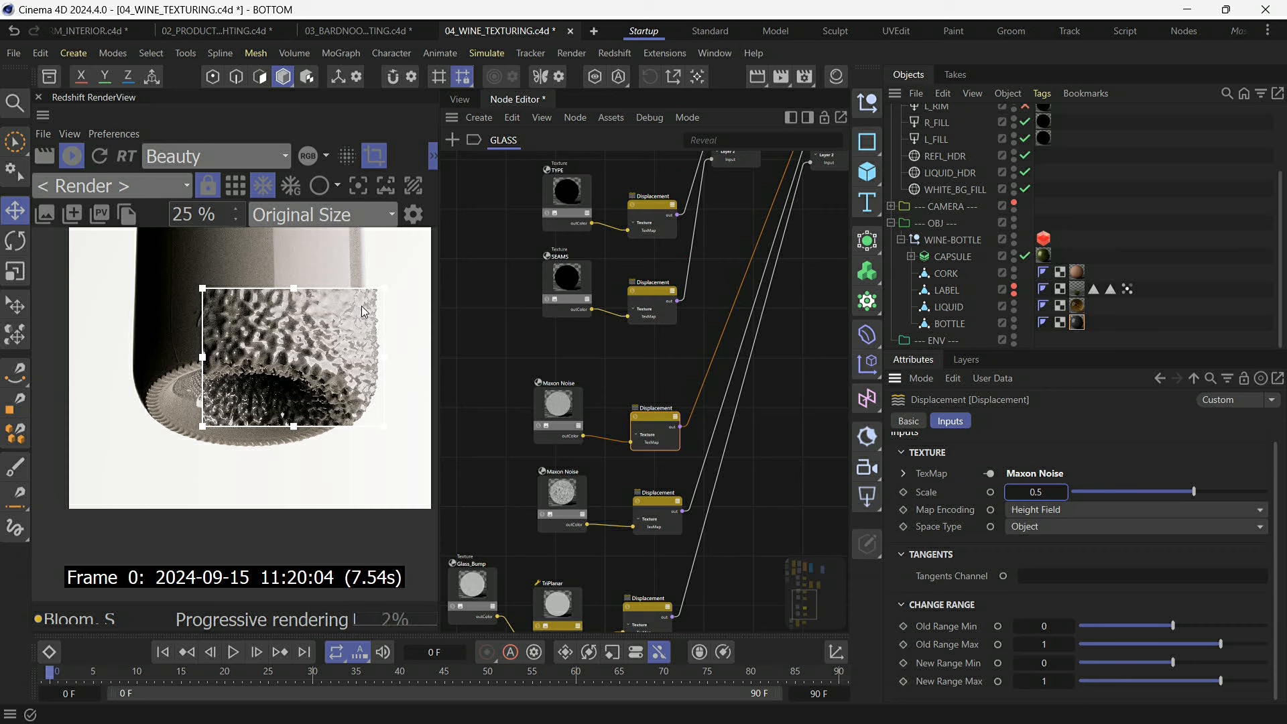
Set the Scale of the upper Maxon Noise's Displacement node to 0.005.
{"action": "double_click", "coordinate": [1045, 493]}
{"action": "type", "text": "0.005"}
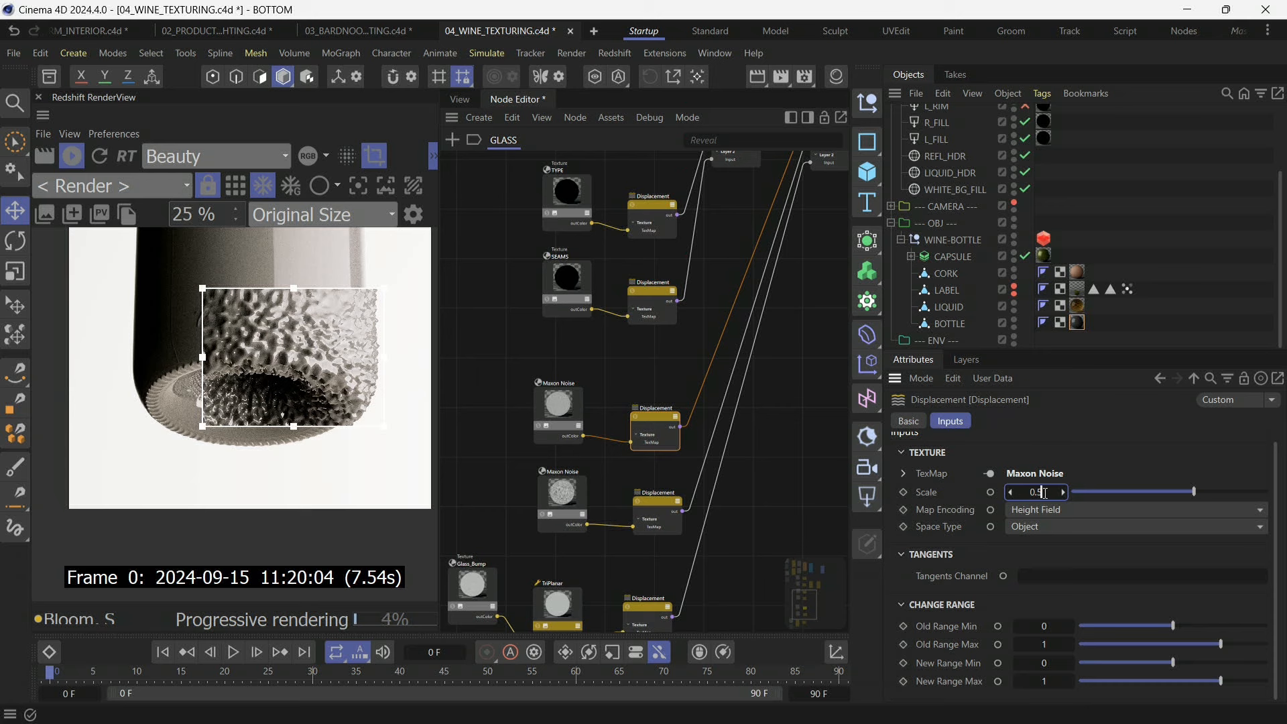
{"action": "key", "text": "Return"}
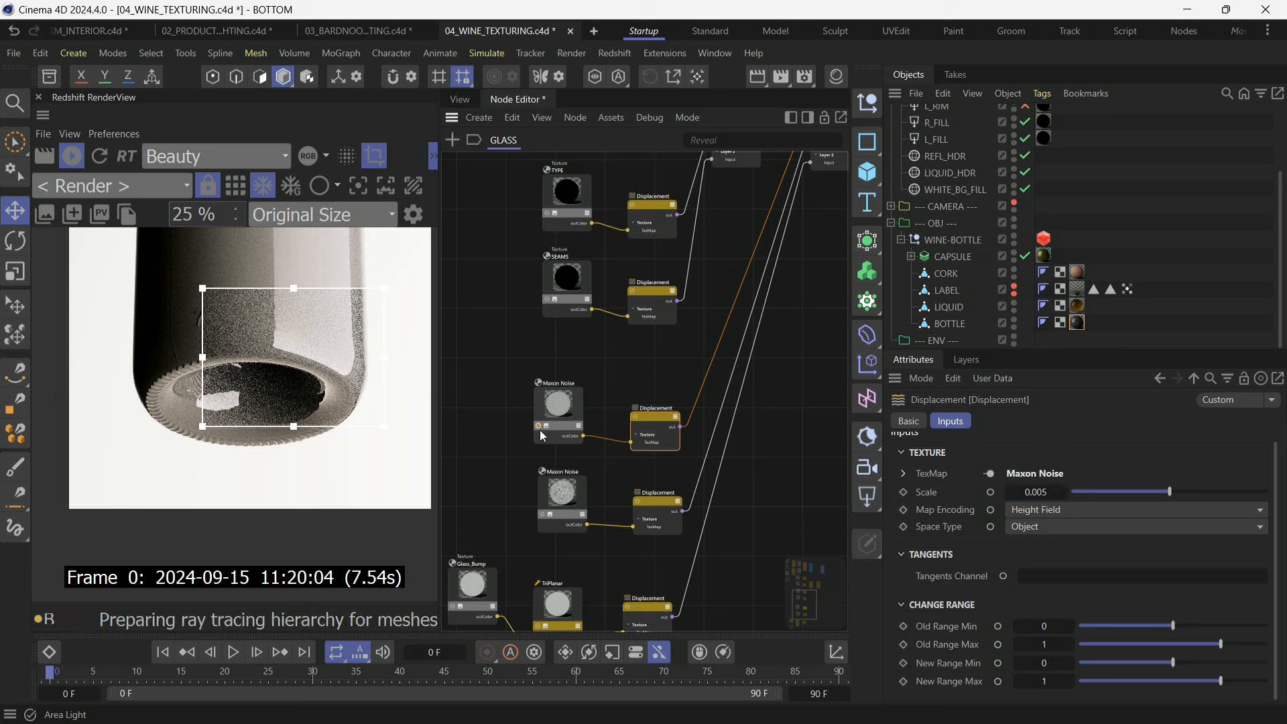
Preview the lower Maxon Noise node on its own, with region rendering off and the render view set to Fit Window.
{"action": "left_click", "coordinate": [542, 515]}
{"action": "left_click", "coordinate": [576, 489]}
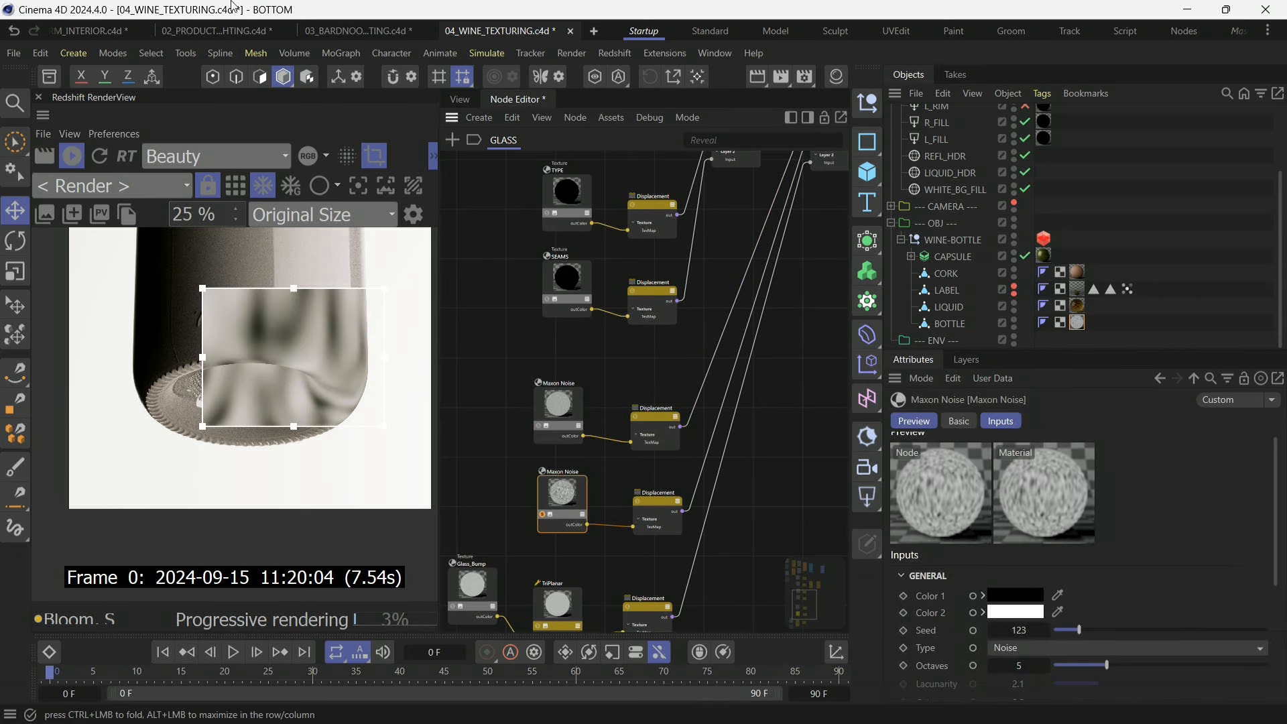
{"action": "left_click", "coordinate": [365, 158]}
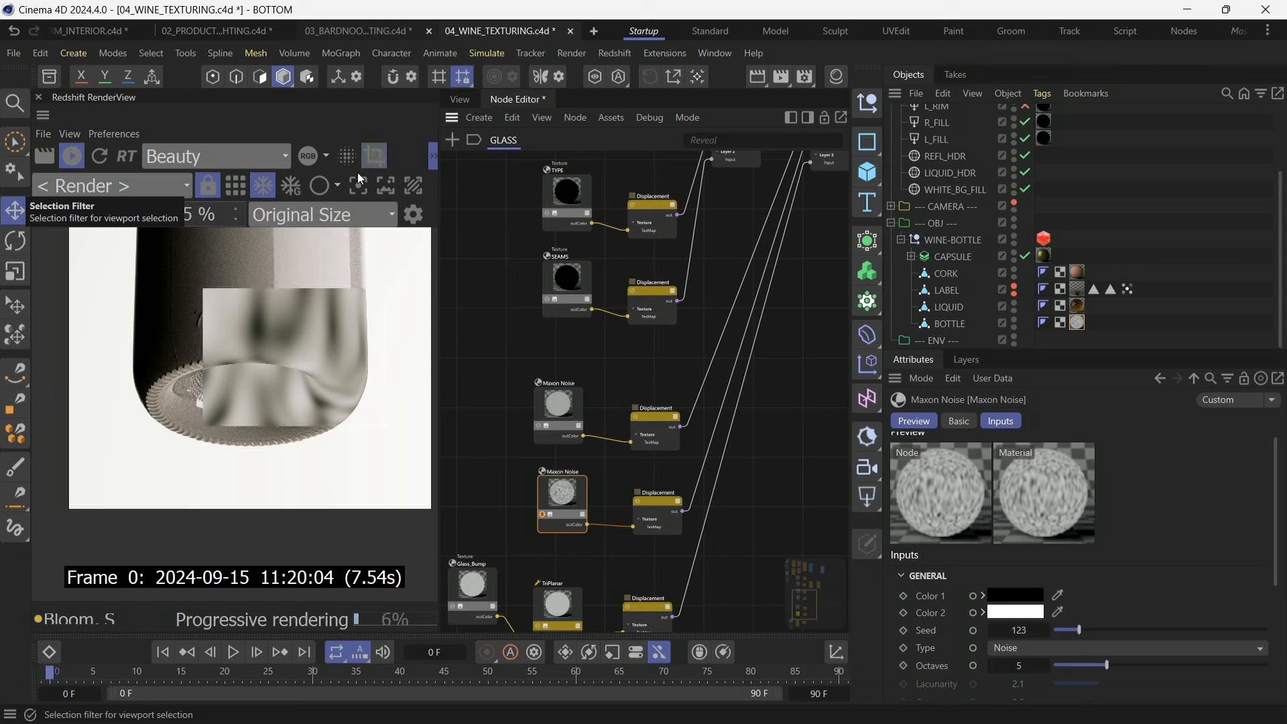
{"action": "left_click", "coordinate": [315, 214]}
{"action": "left_click", "coordinate": [305, 287]}
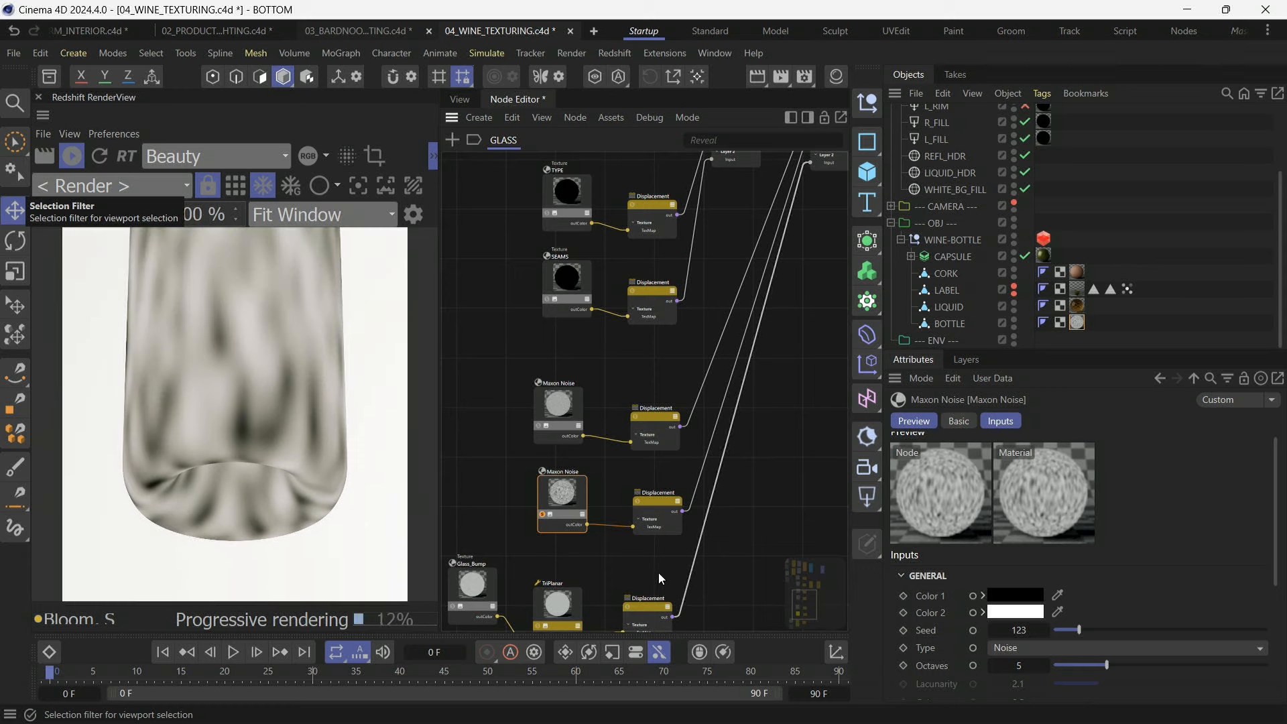
Set the Scale of the lower Maxon Noise's Displacement node to 0.5.
{"action": "left_click", "coordinate": [650, 500]}
{"action": "left_click", "coordinate": [1051, 492]}
{"action": "type", "text": "5"}
{"action": "key", "text": "Return"}
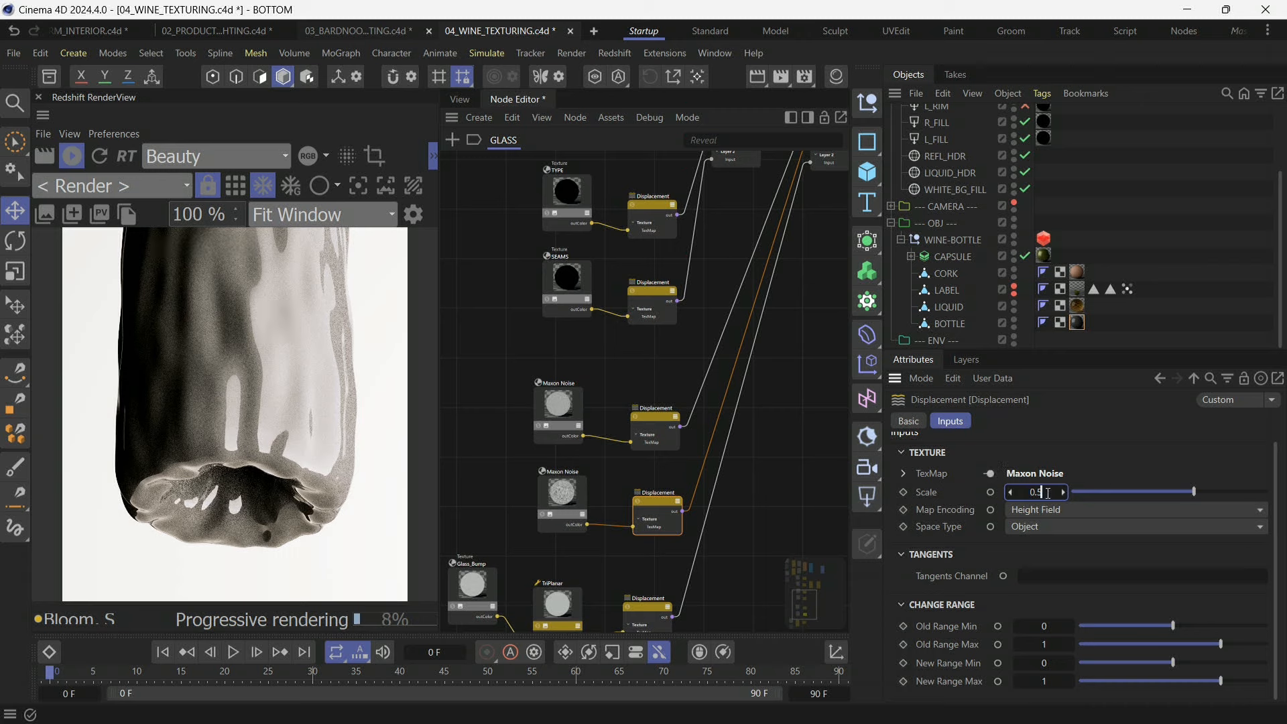
Reduce the Scale of the lower Maxon Noise's Displacement node to 0.05, and finally to 0.005.
{"action": "type", "text": "5"}
{"action": "key", "text": "Return"}
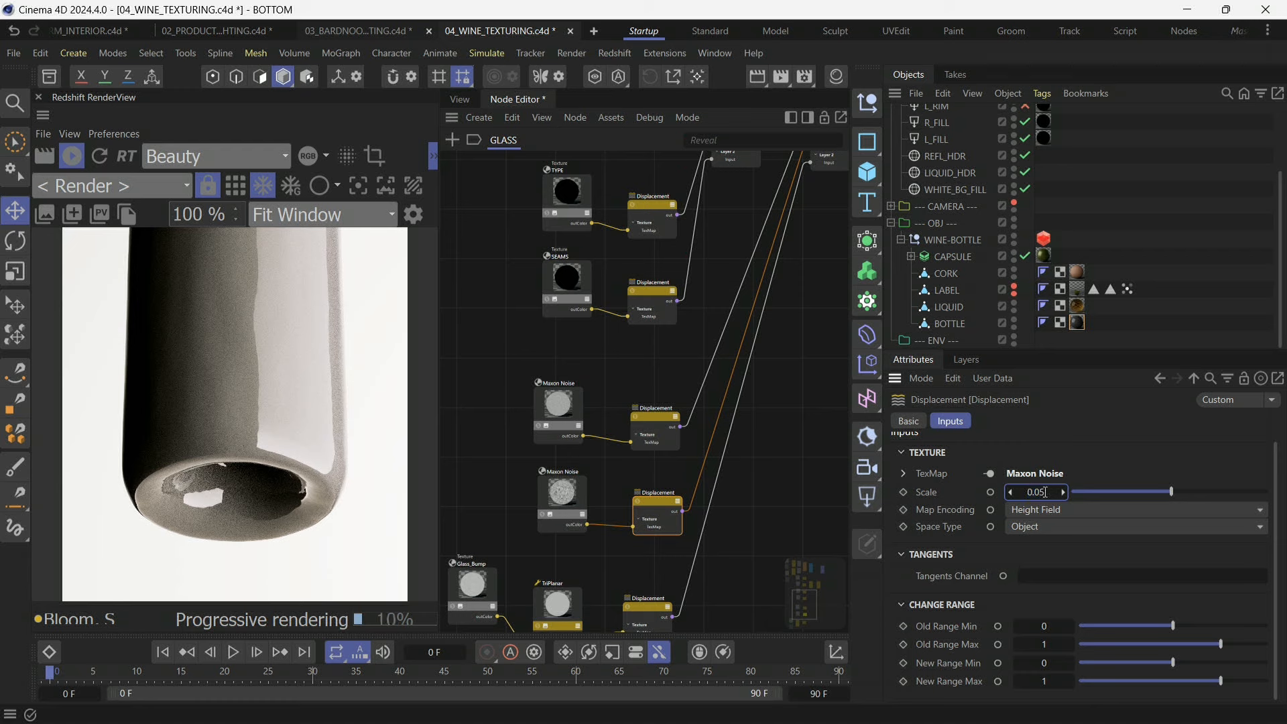
{"action": "key", "text": "Return"}
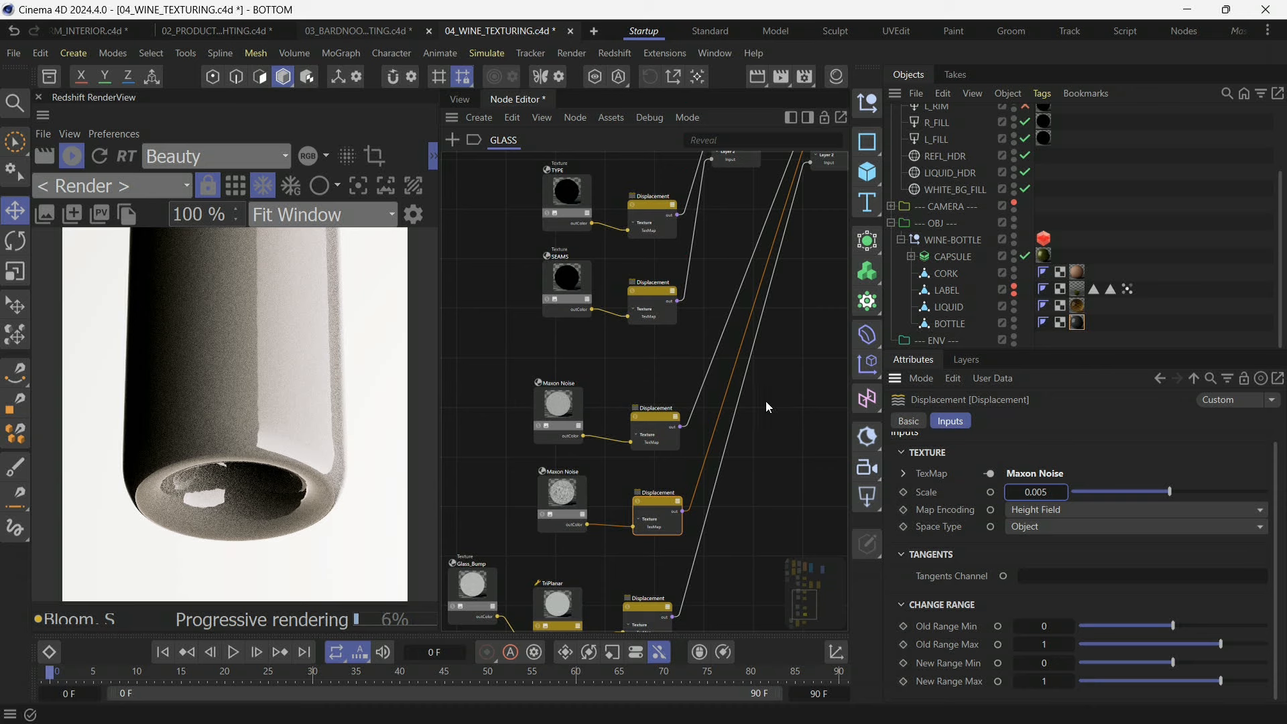
Preview the Glass_Bump texture and its TriPlanar node on their own, and open the settings of the connected Displacement node.
{"action": "scroll", "coordinate": [618, 275], "scroll_direction": "down", "scroll_amount": 2}
{"action": "scroll", "coordinate": [538, 449], "scroll_direction": "up", "scroll_amount": 3}
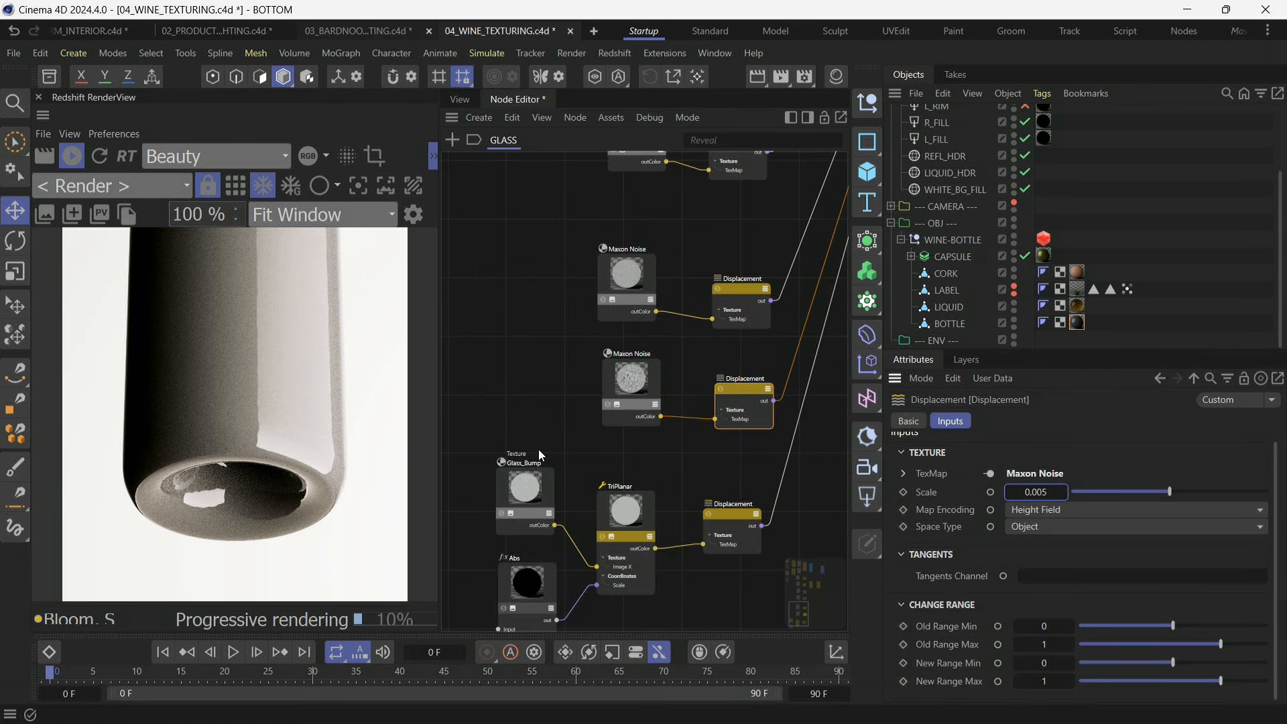
{"action": "left_click", "coordinate": [501, 513]}
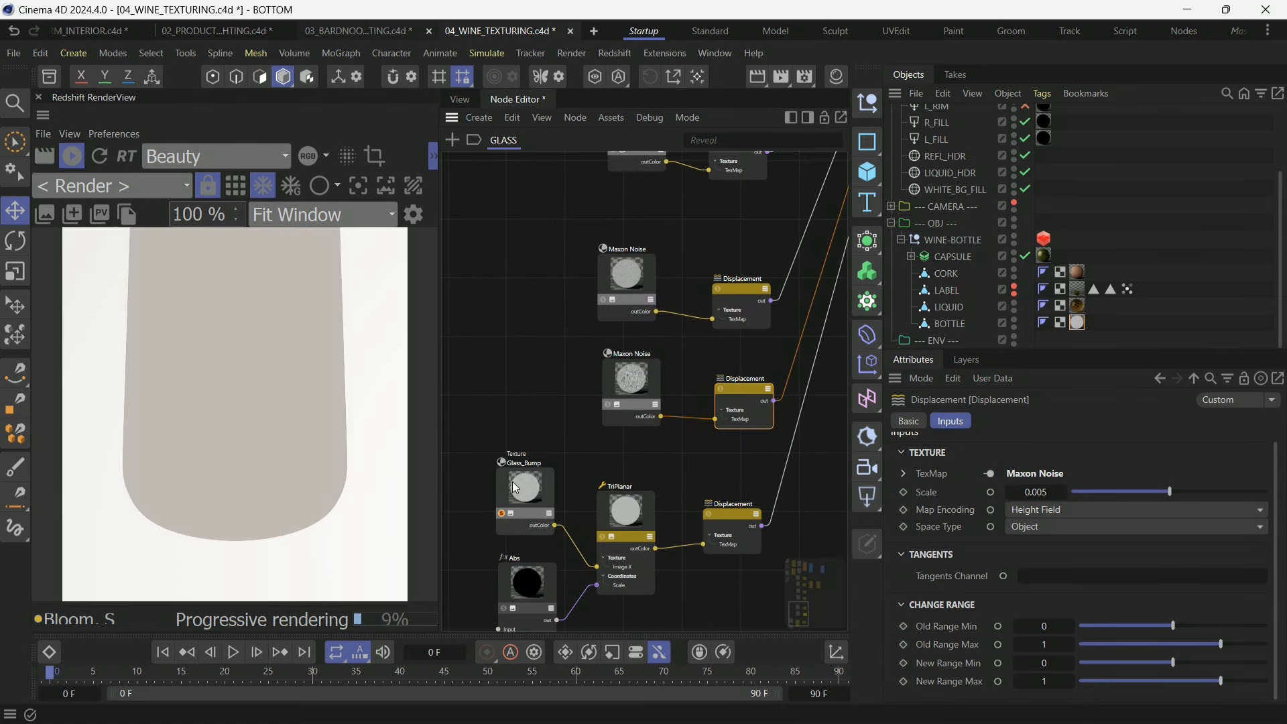
{"action": "left_click", "coordinate": [602, 536]}
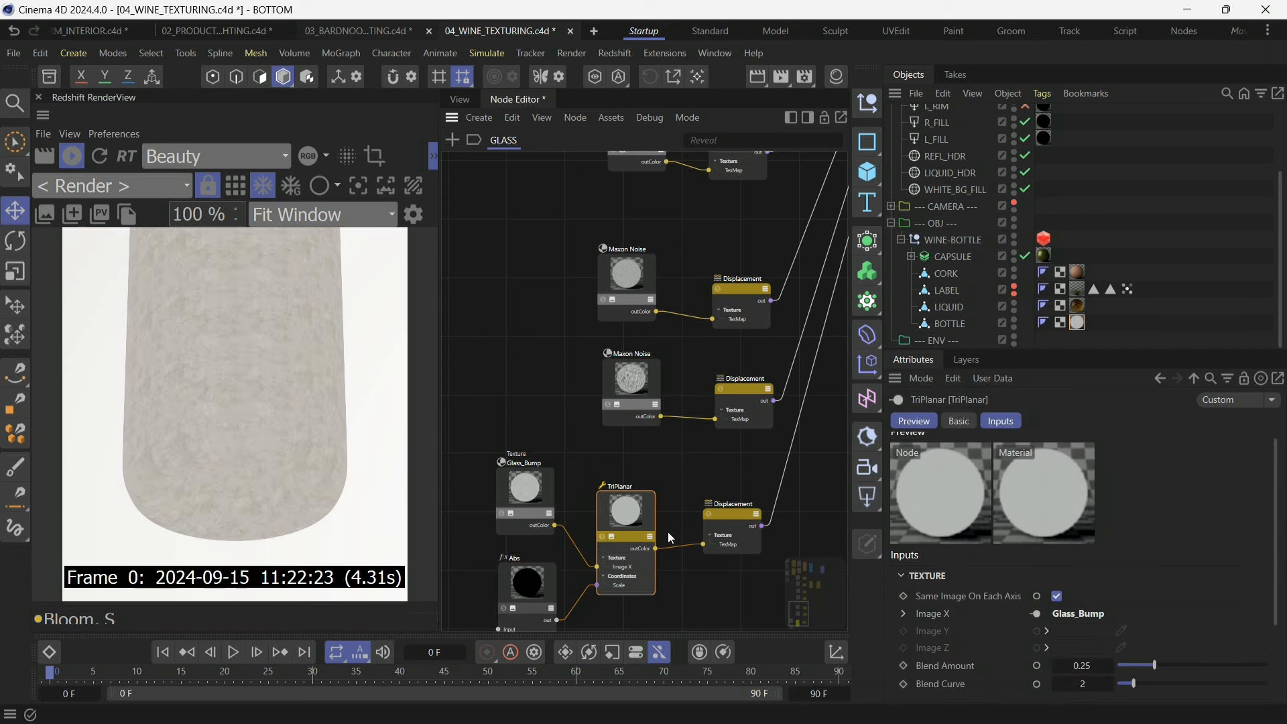
{"action": "left_click", "coordinate": [728, 517]}
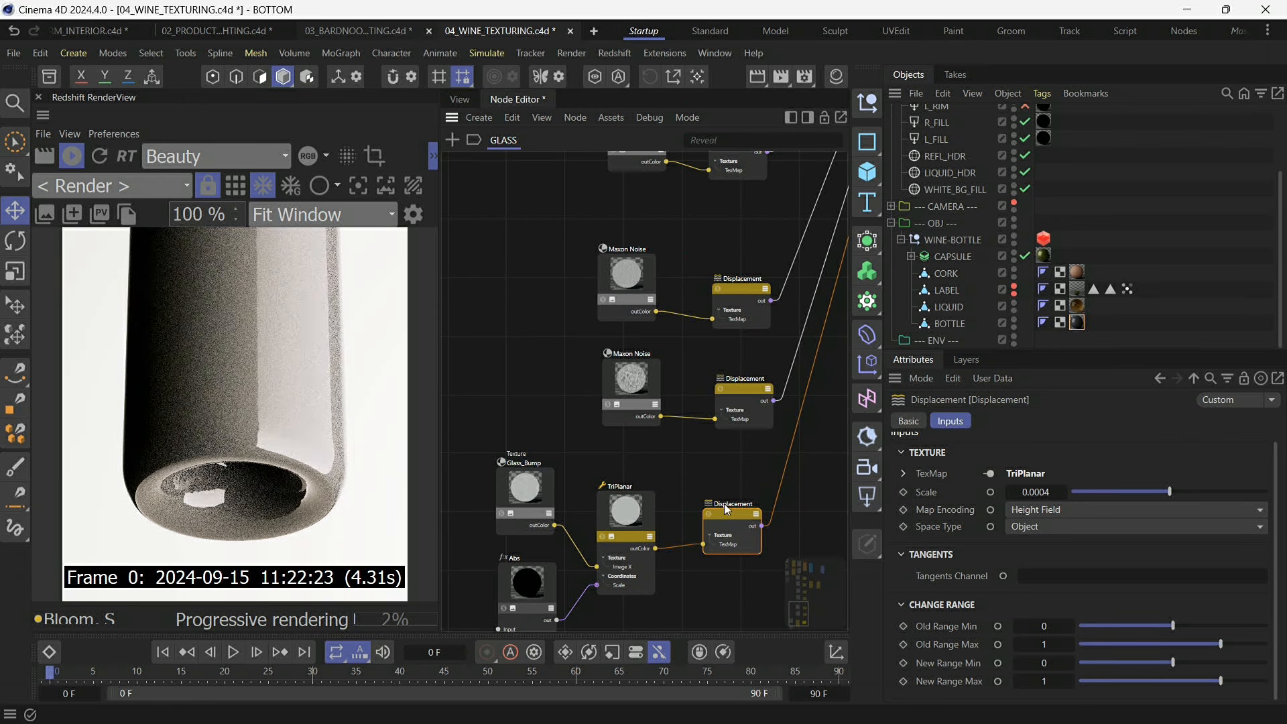
Review the whole GLASS node network and check the finished bottle image in the presentation before returning to Cinema 4D.
{"action": "scroll", "coordinate": [603, 419], "scroll_direction": "down", "scroll_amount": 5}
{"action": "scroll", "coordinate": [587, 288], "scroll_direction": "up", "scroll_amount": 3}
{"action": "scroll", "coordinate": [595, 339], "scroll_direction": "down", "scroll_amount": 2}
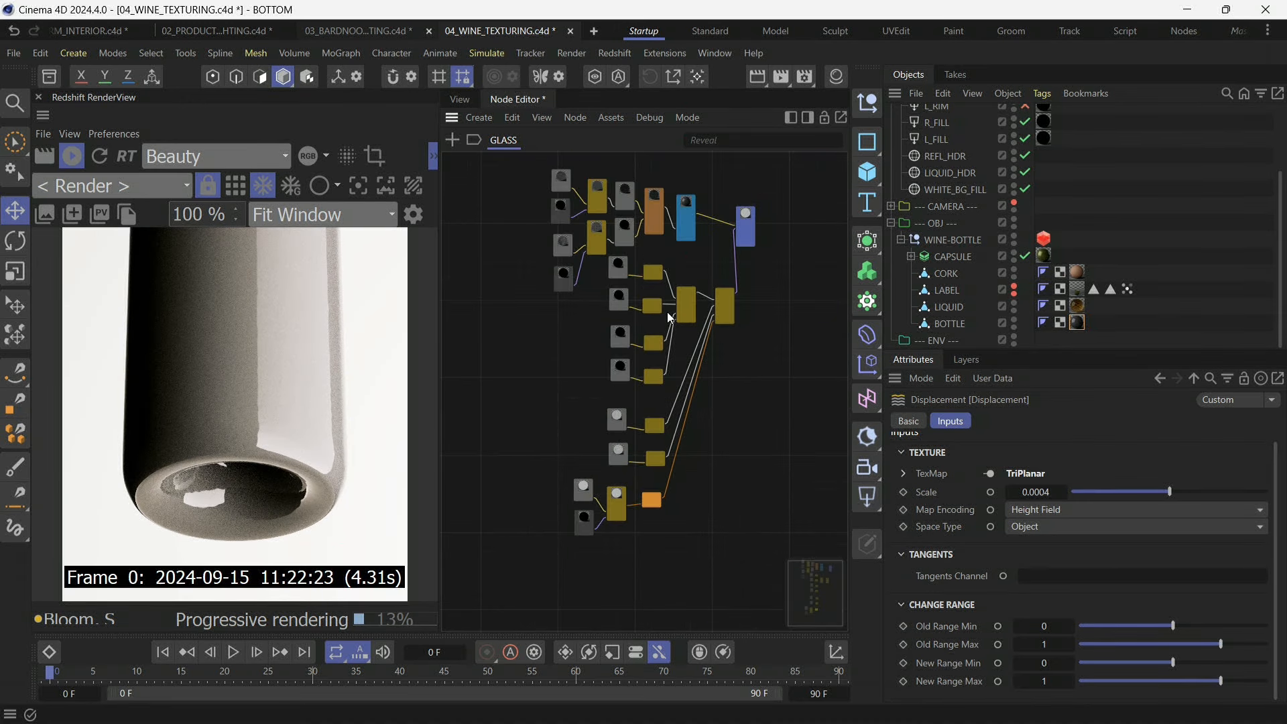
{"action": "scroll", "coordinate": [666, 311], "scroll_direction": "up", "scroll_amount": 1}
{"action": "scroll", "coordinate": [664, 301], "scroll_direction": "up", "scroll_amount": 1}
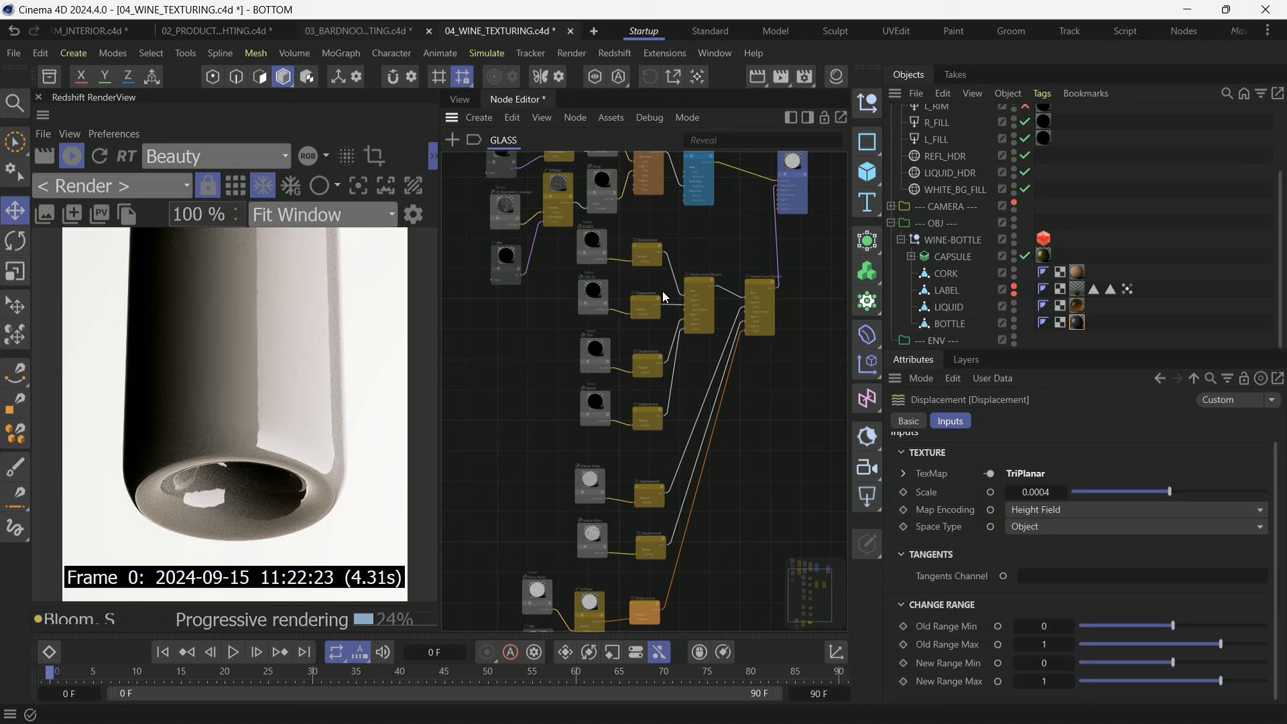
{"action": "scroll", "coordinate": [636, 231], "scroll_direction": "down", "scroll_amount": 2}
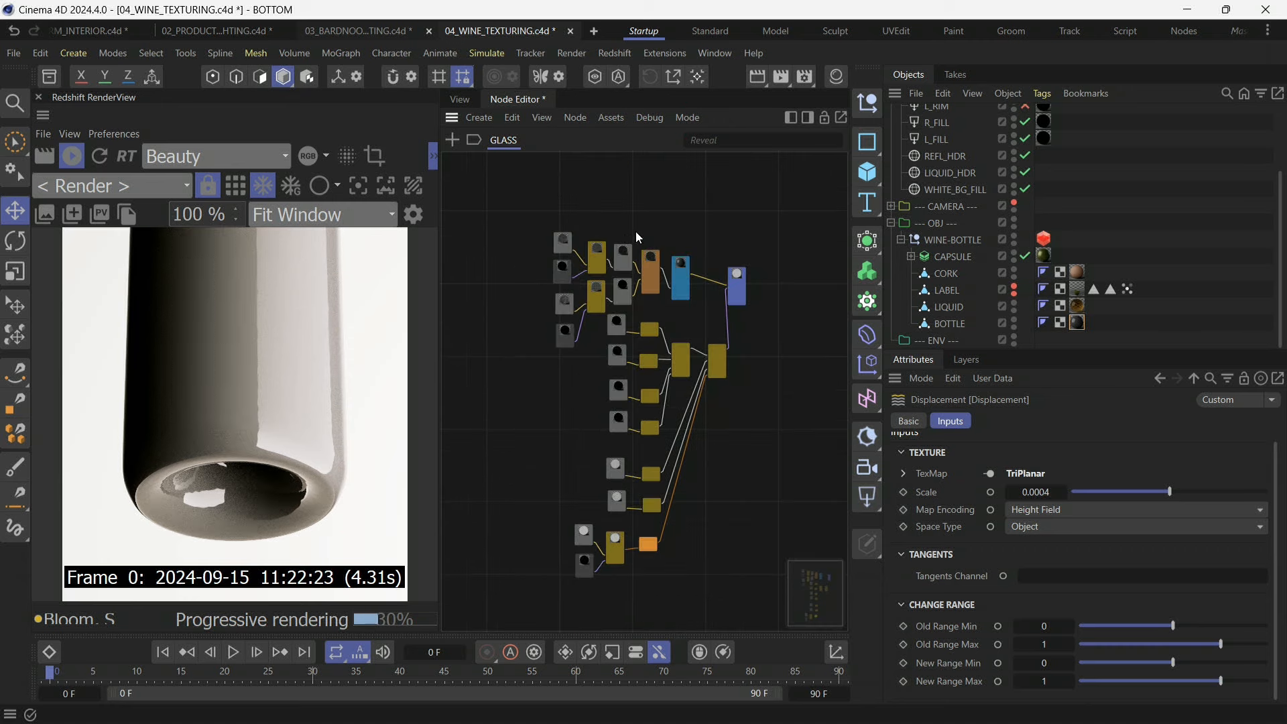
{"action": "scroll", "coordinate": [642, 281], "scroll_direction": "up", "scroll_amount": 4}
{"action": "scroll", "coordinate": [643, 281], "scroll_direction": "up", "scroll_amount": 1}
{"action": "scroll", "coordinate": [694, 280], "scroll_direction": "down", "scroll_amount": 2}
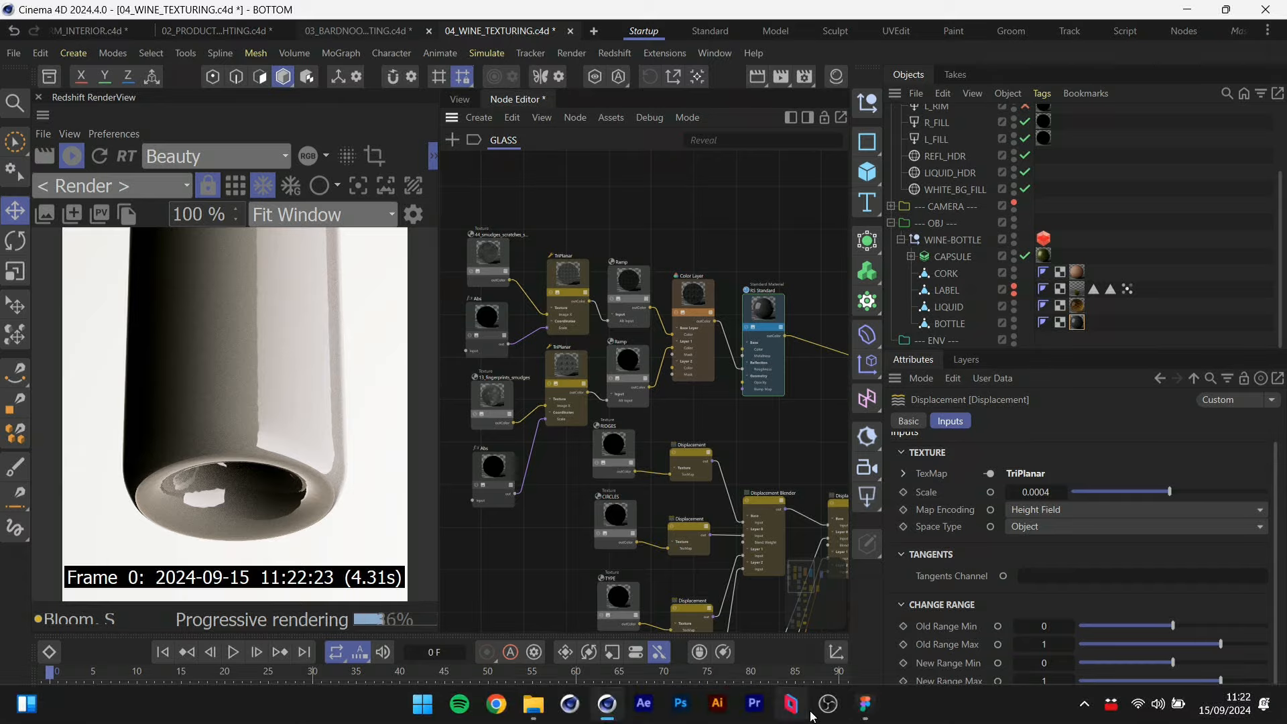
{"action": "left_click", "coordinate": [875, 708]}
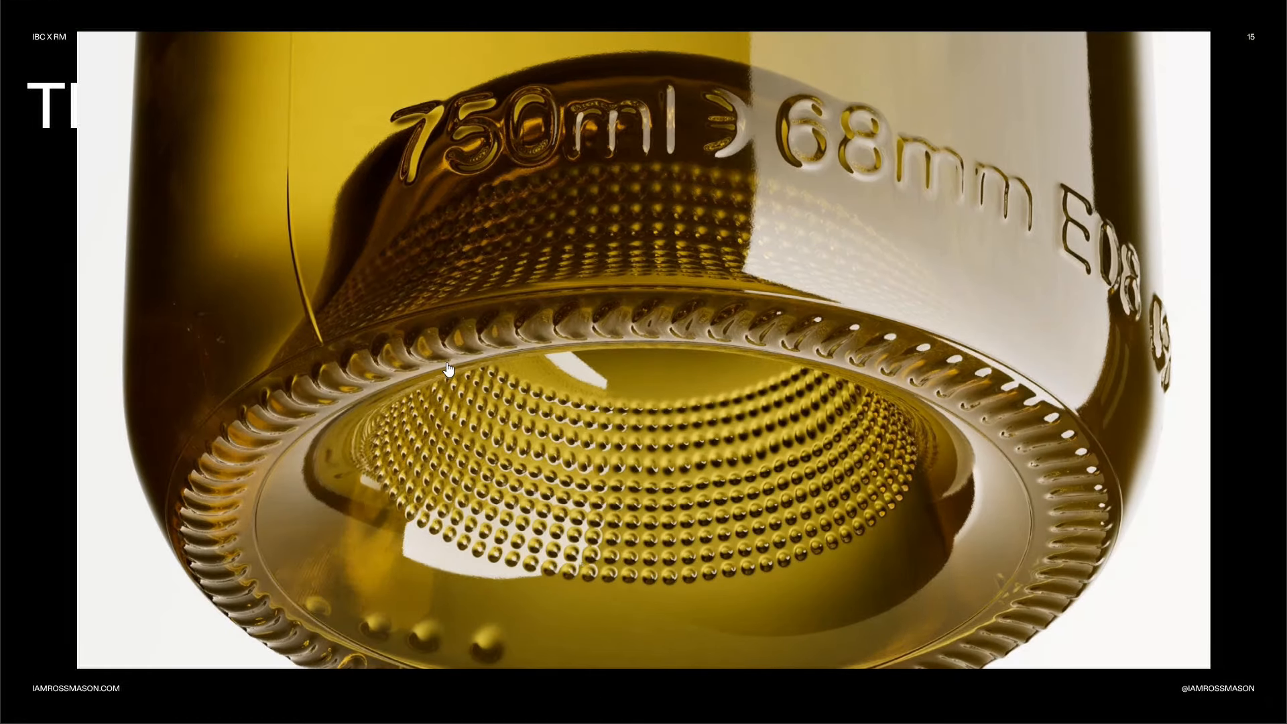
{"action": "key", "text": "alt+Tab"}
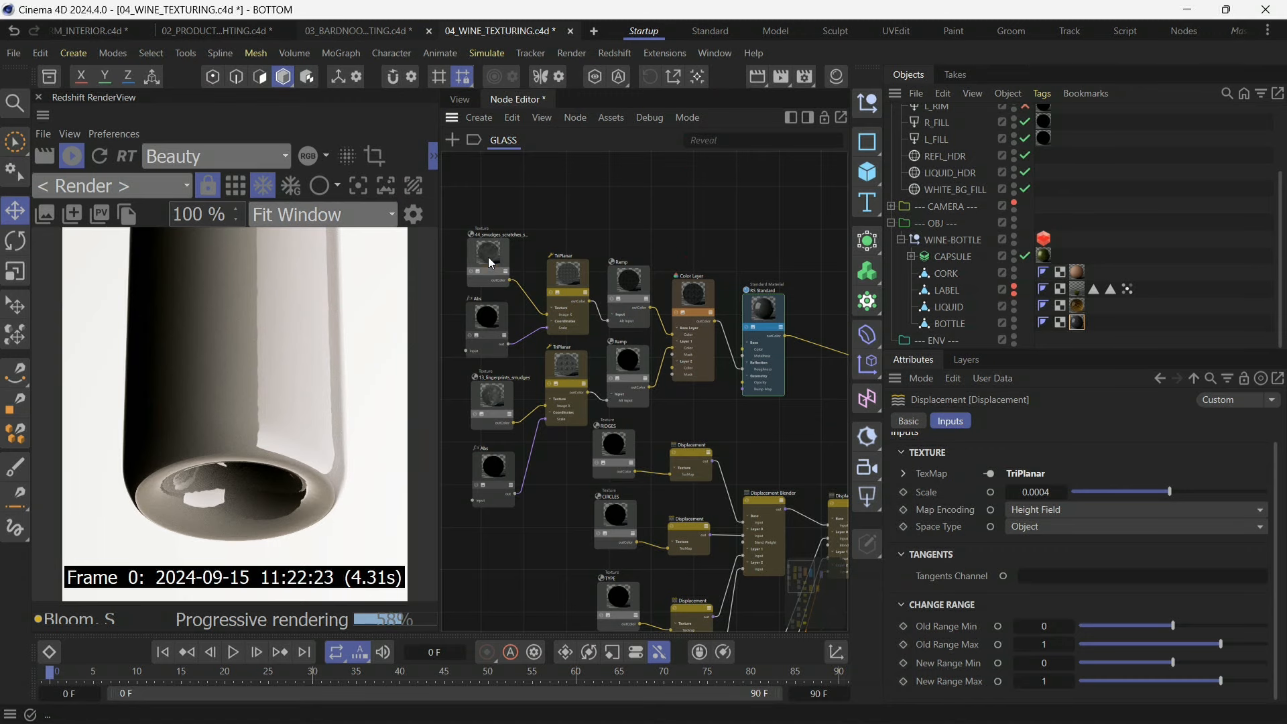
Preview the 44_smudges_scratches_specs texture on its own and open the settings of its TriPlanar node.
{"action": "left_click", "coordinate": [471, 269]}
{"action": "left_click", "coordinate": [472, 270]}
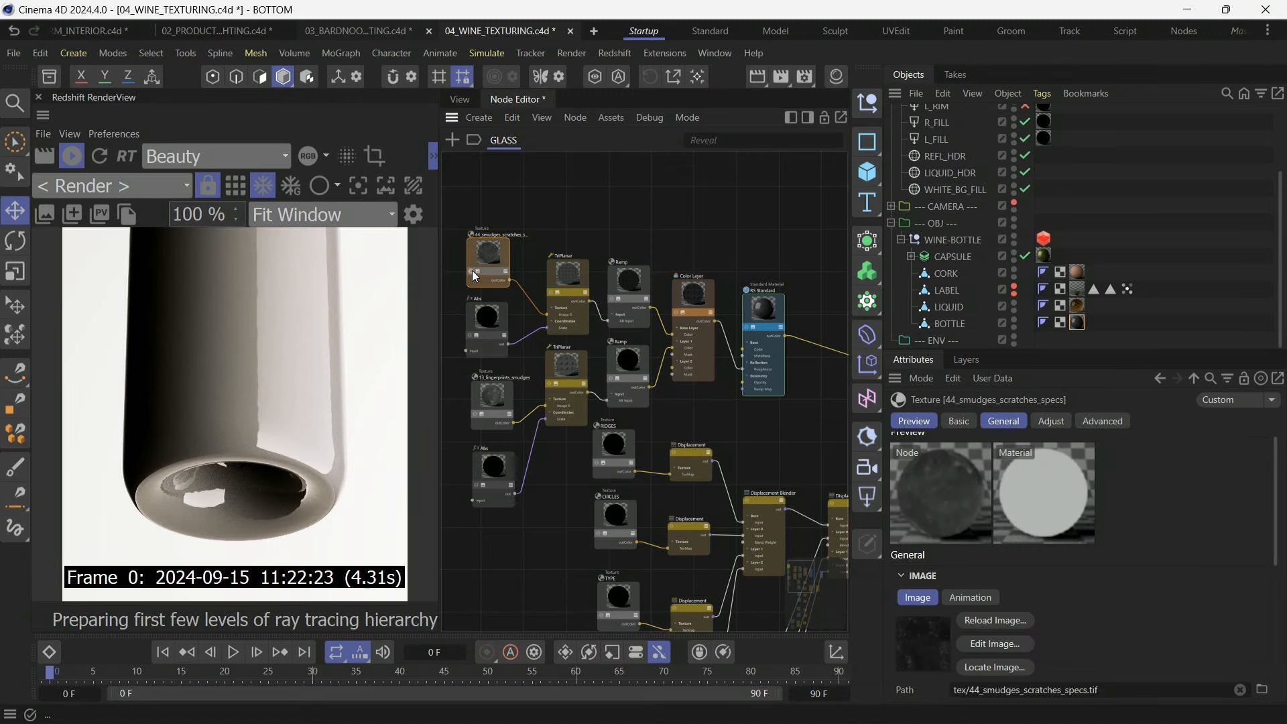
{"action": "left_click", "coordinate": [570, 278]}
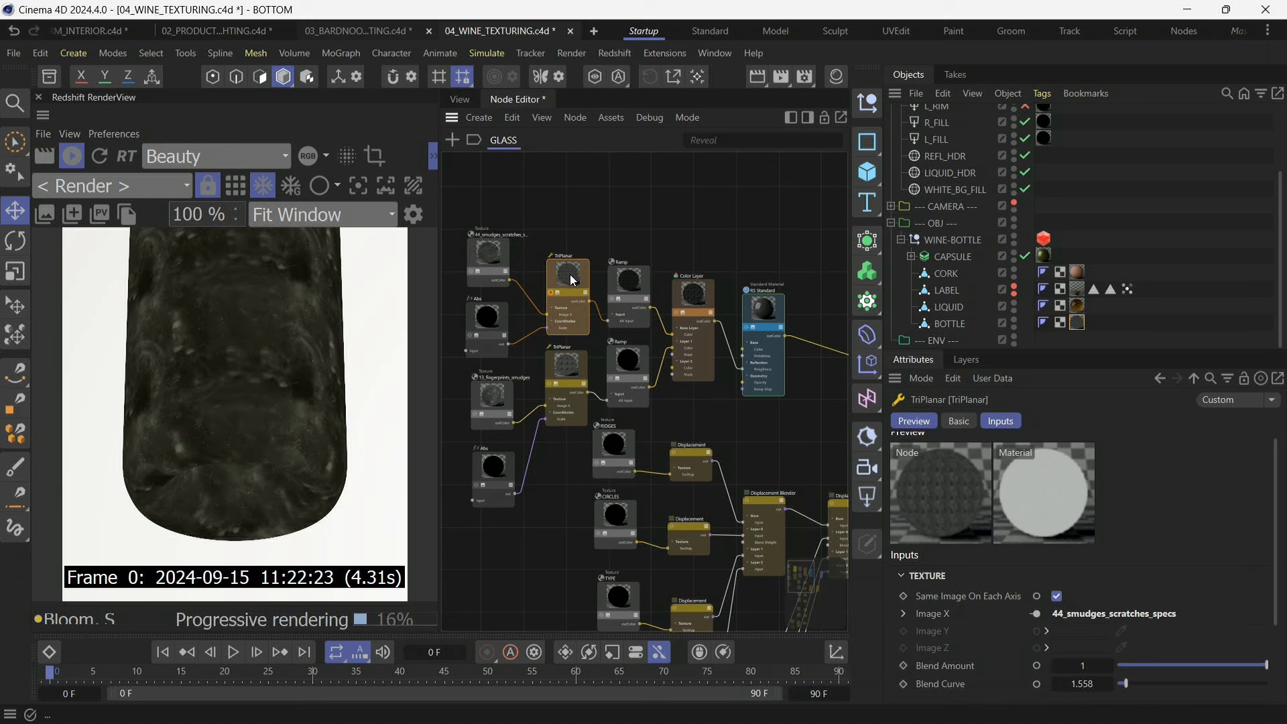
Preview the fingerprint smudges TriPlanar and the Color Layer on their own, and disable Layer 1 of the Color Layer.
{"action": "left_click", "coordinate": [549, 384]}
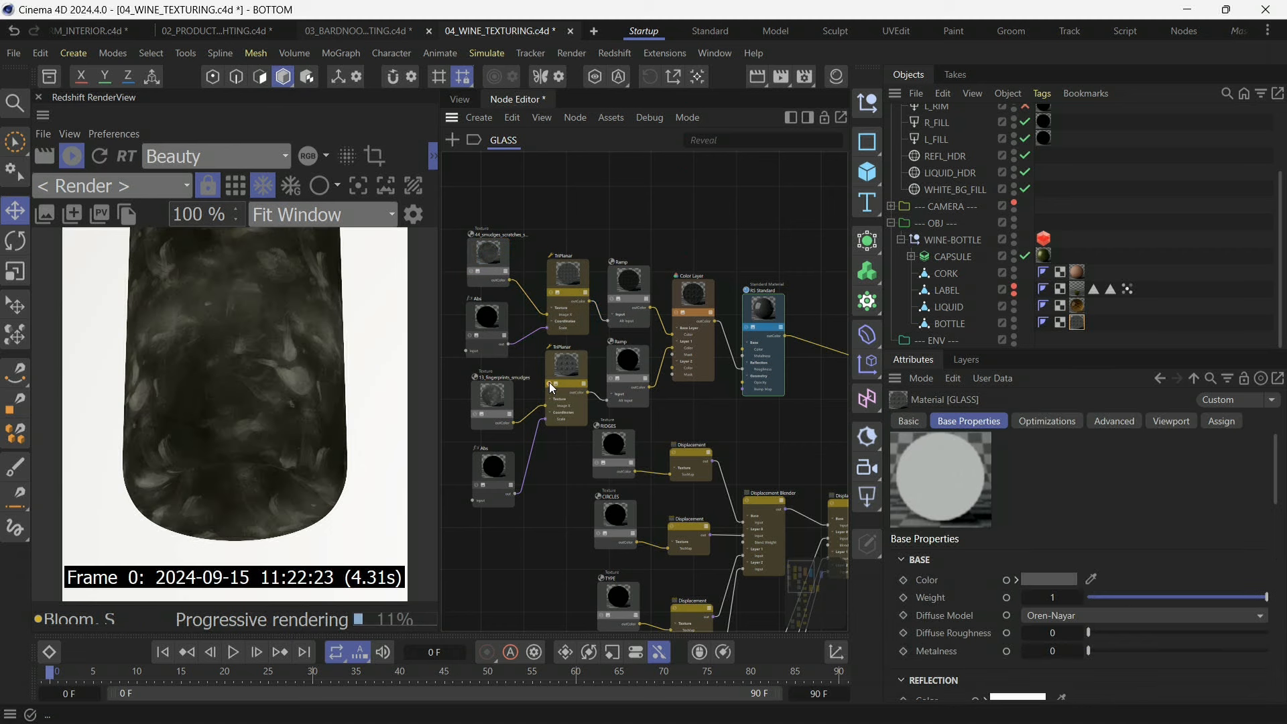
{"action": "left_click", "coordinate": [675, 312]}
{"action": "left_click", "coordinate": [699, 289]}
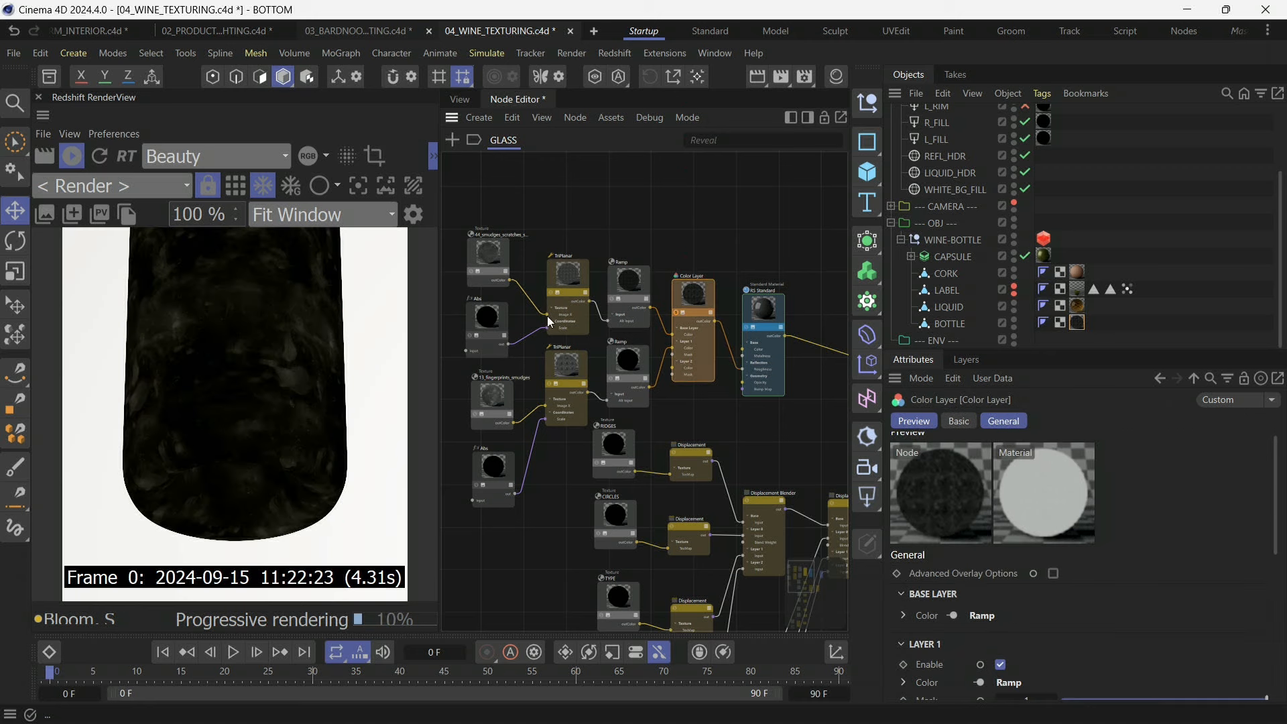
{"action": "scroll", "coordinate": [1072, 598], "scroll_direction": "down", "scroll_amount": 3}
{"action": "left_click", "coordinate": [997, 564]}
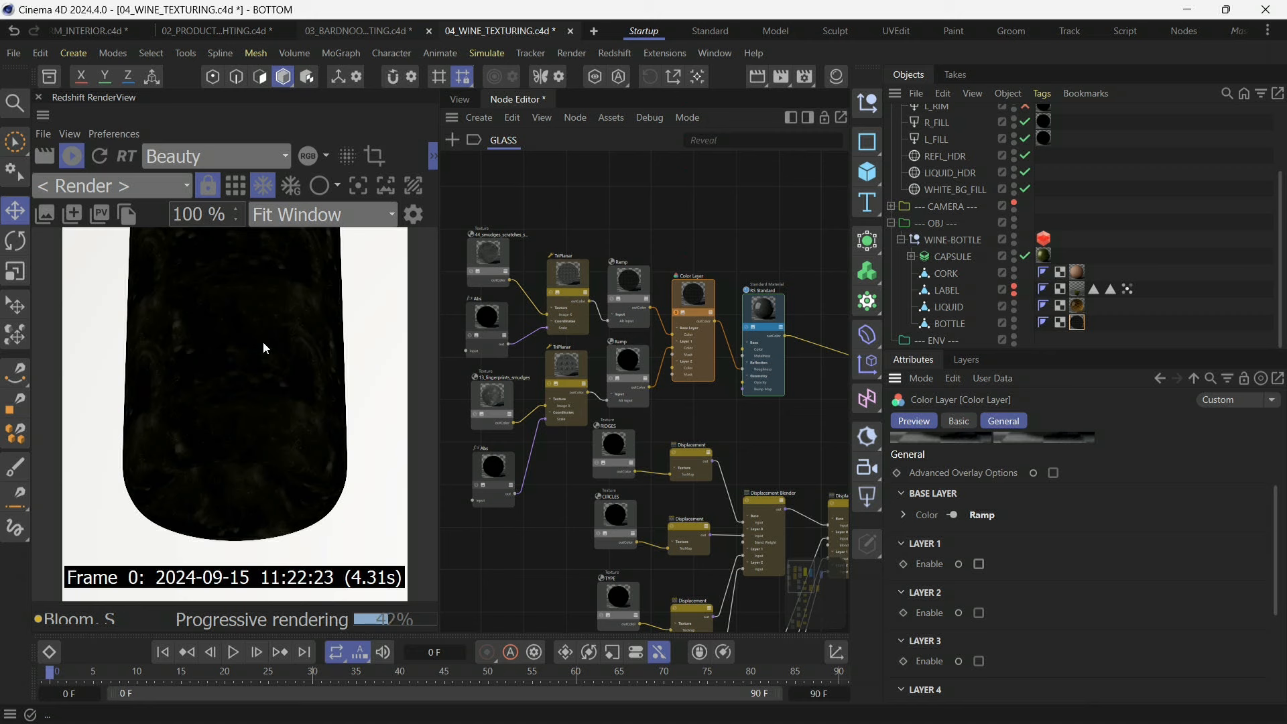
Preview the upper TriPlanar and its connected Ramp on their own, and bring up the Ramp's gradient settings.
{"action": "left_click", "coordinate": [610, 299]}
{"action": "left_click", "coordinate": [552, 293]}
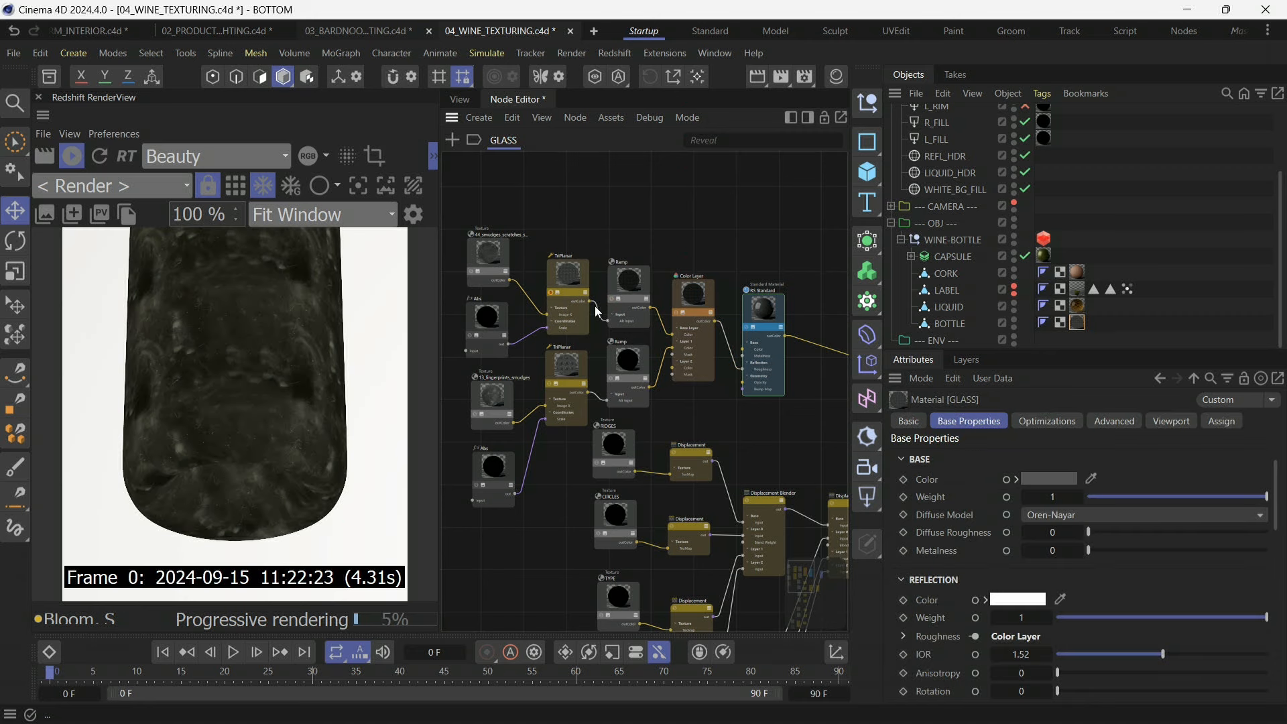
{"action": "left_click", "coordinate": [558, 278]}
{"action": "left_click", "coordinate": [611, 300]}
{"action": "left_click", "coordinate": [625, 289]}
{"action": "scroll", "coordinate": [1267, 580], "scroll_direction": "down", "scroll_amount": 4}
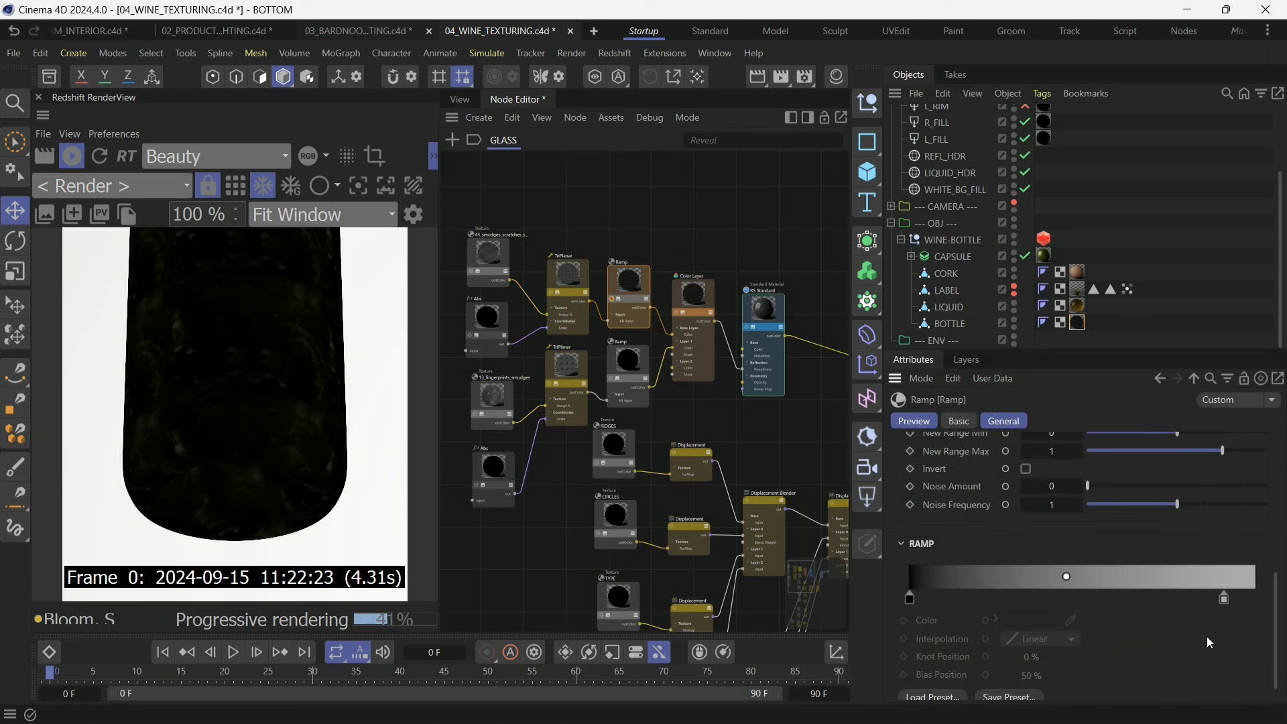
Set the light knot of the upper Ramp's gradient to white and move it to 19.9029 %.
{"action": "double_click", "coordinate": [1223, 599]}
{"action": "left_click_drag", "start_coordinate": [1059, 645], "coordinate": [1119, 643]}
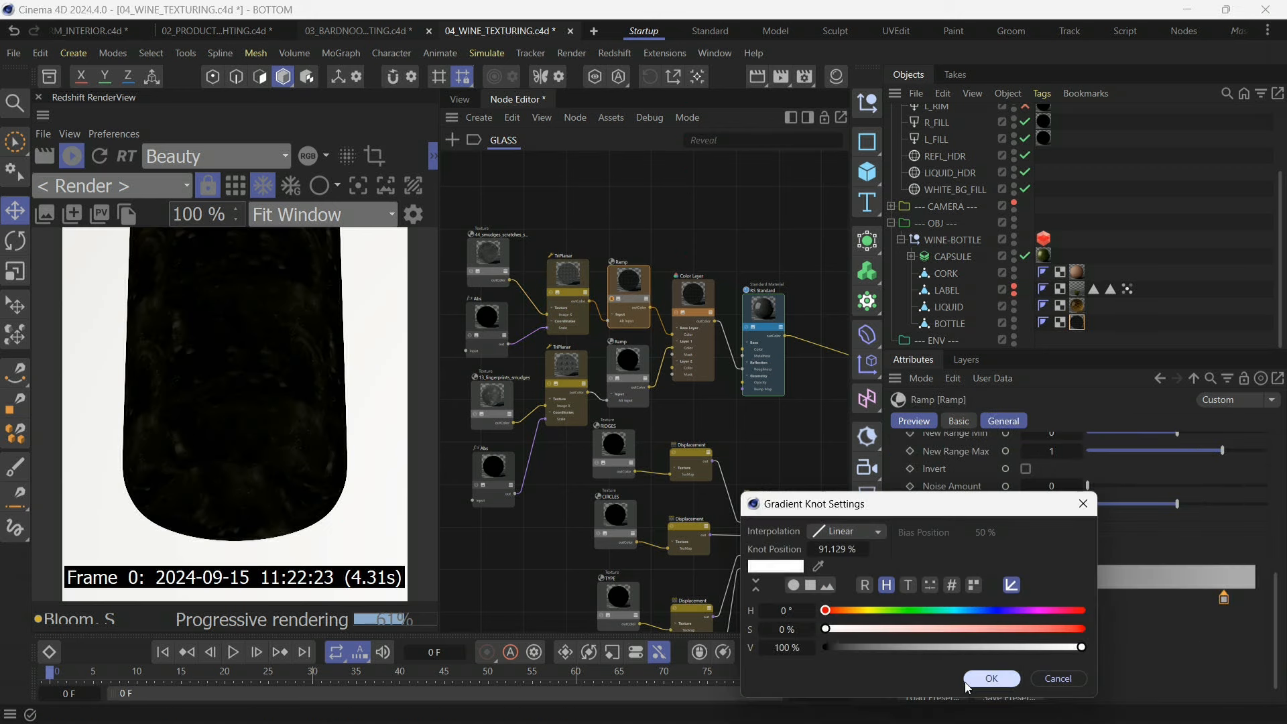
{"action": "left_click", "coordinate": [984, 679]}
{"action": "left_click_drag", "start_coordinate": [1223, 597], "coordinate": [979, 598]}
Connect the upper Ramp directly to the RS Standard's Roughness and return from the isolated preview to the full material.
{"action": "left_click_drag", "start_coordinate": [650, 307], "coordinate": [742, 369]}
{"action": "left_click", "coordinate": [612, 298]}
{"action": "left_click", "coordinate": [627, 278]}
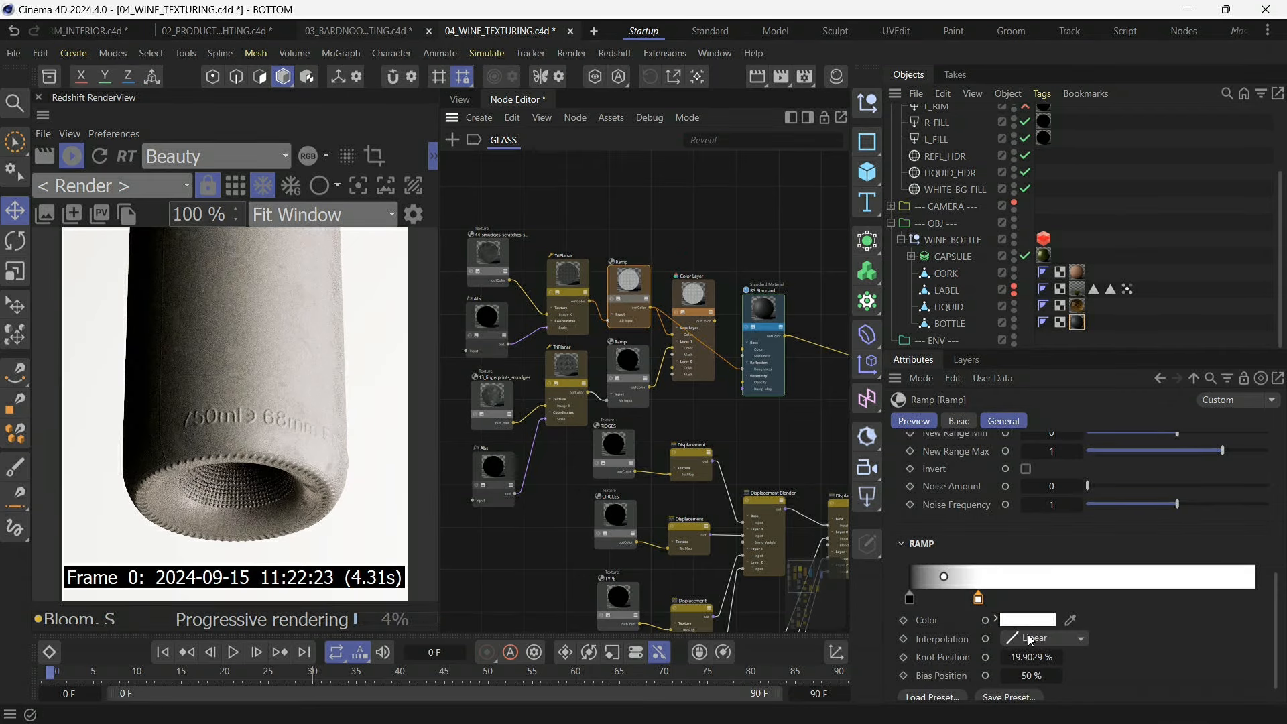
Move the Ramp's black knot to 8.4951 % and limit rendering to a region over the bottle's embossed text.
{"action": "left_click_drag", "start_coordinate": [911, 602], "coordinate": [939, 606]}
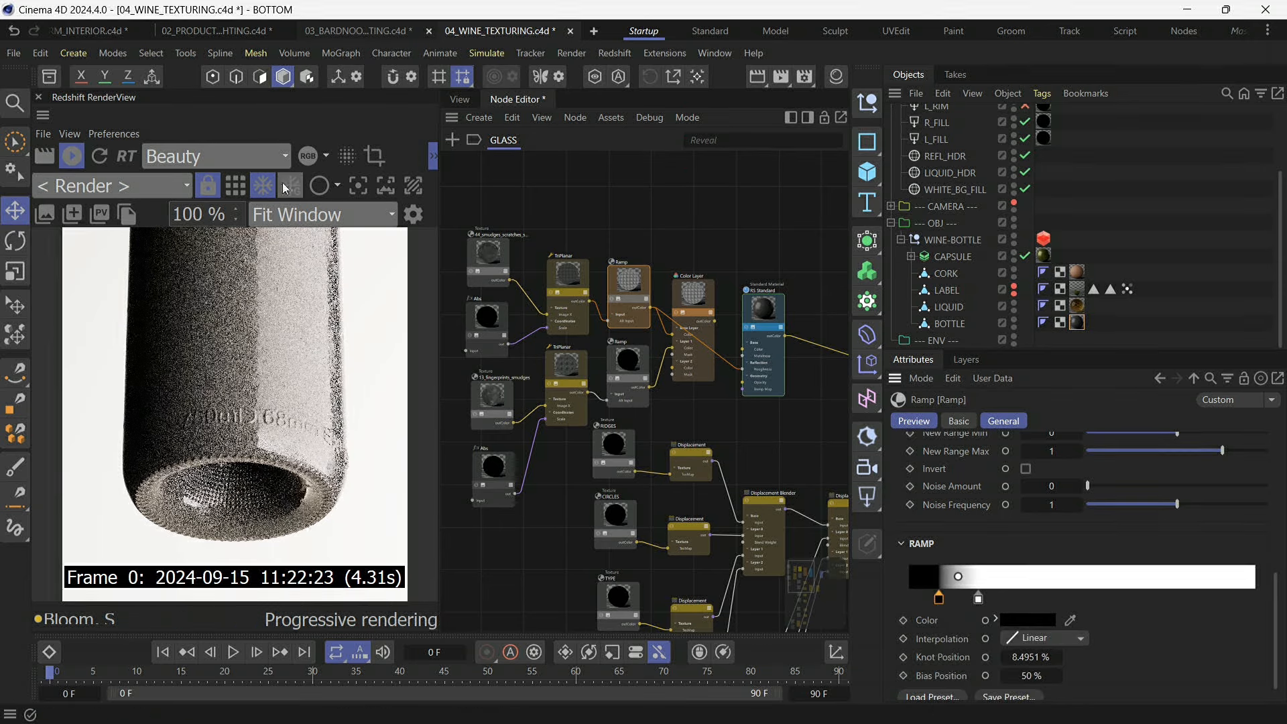
{"action": "left_click", "coordinate": [375, 157]}
{"action": "left_click_drag", "start_coordinate": [287, 471], "coordinate": [276, 387]}
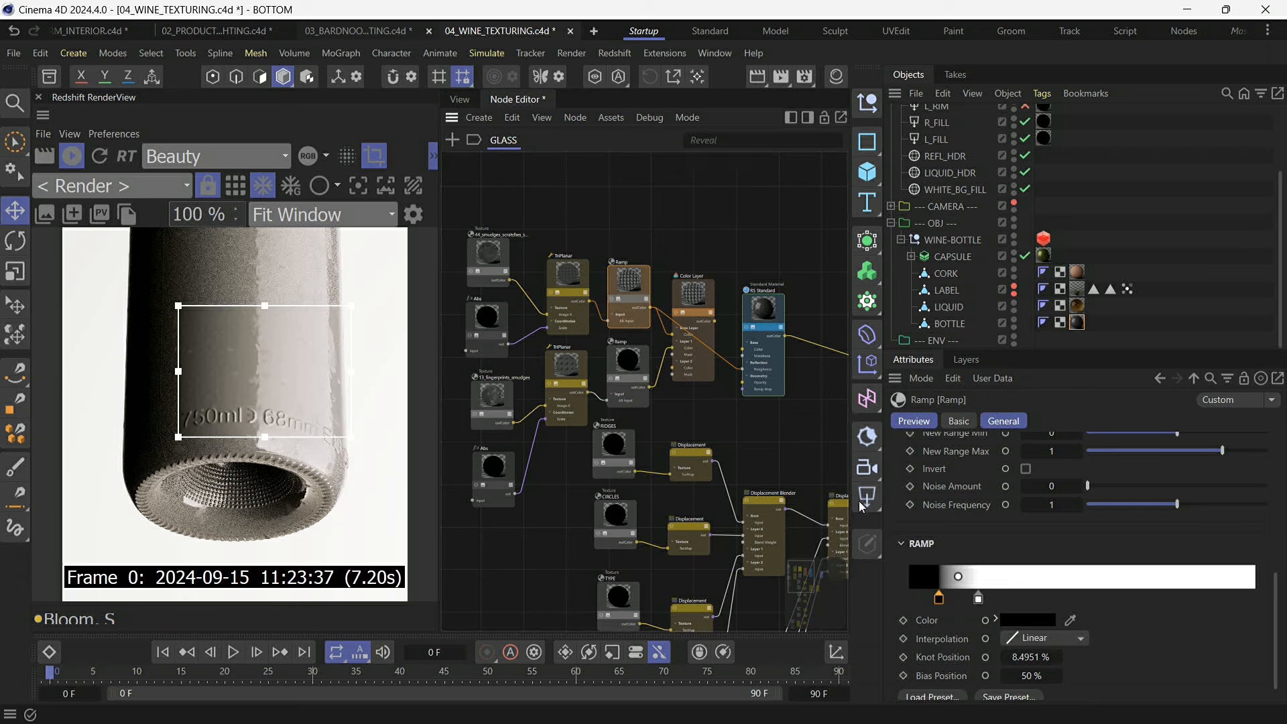
Move the Ramp's light knot to 88.1068 % and darken it to light grey, keeping the black knot near the start.
{"action": "left_click_drag", "start_coordinate": [939, 598], "coordinate": [1214, 600]}
{"action": "left_click", "coordinate": [978, 599]}
{"action": "double_click", "coordinate": [1214, 600]}
{"action": "left_click_drag", "start_coordinate": [1054, 649], "coordinate": [1033, 648]}
{"action": "left_click", "coordinate": [991, 678]}
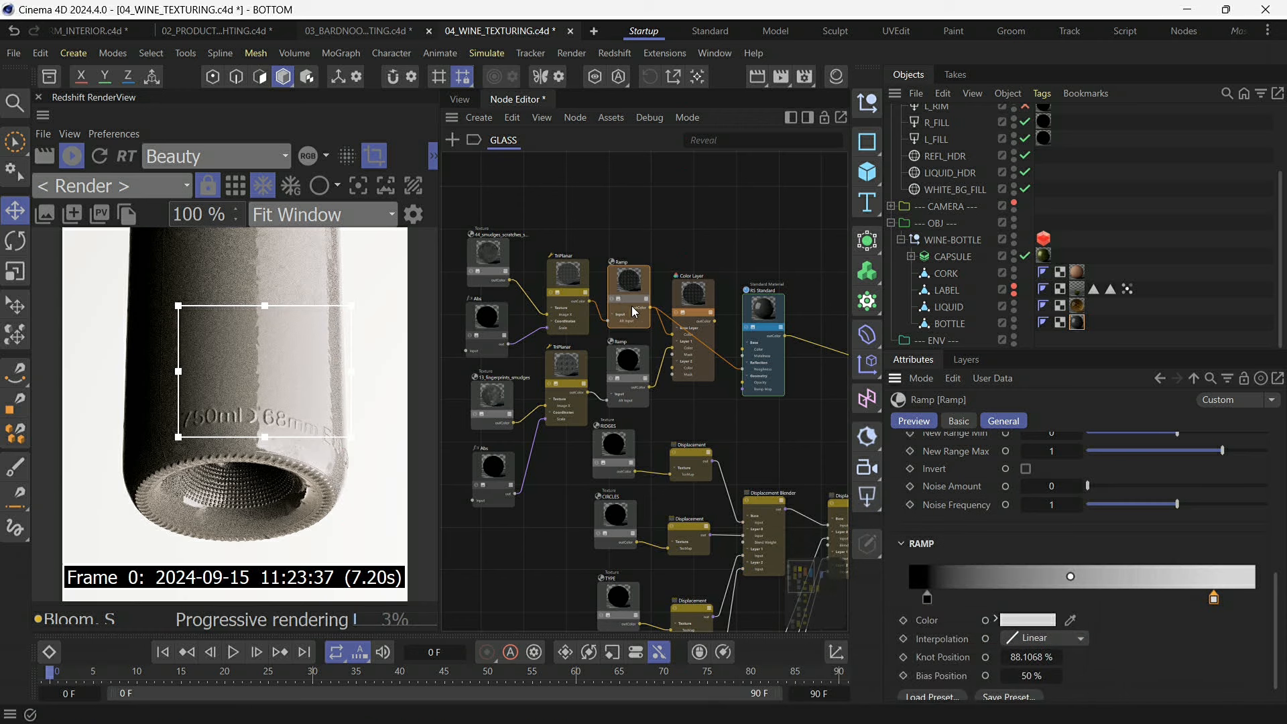
Route the Color Layer back into the glass material's Roughness and restart the render with the 3D viewport shown.
{"action": "left_click", "coordinate": [676, 313]}
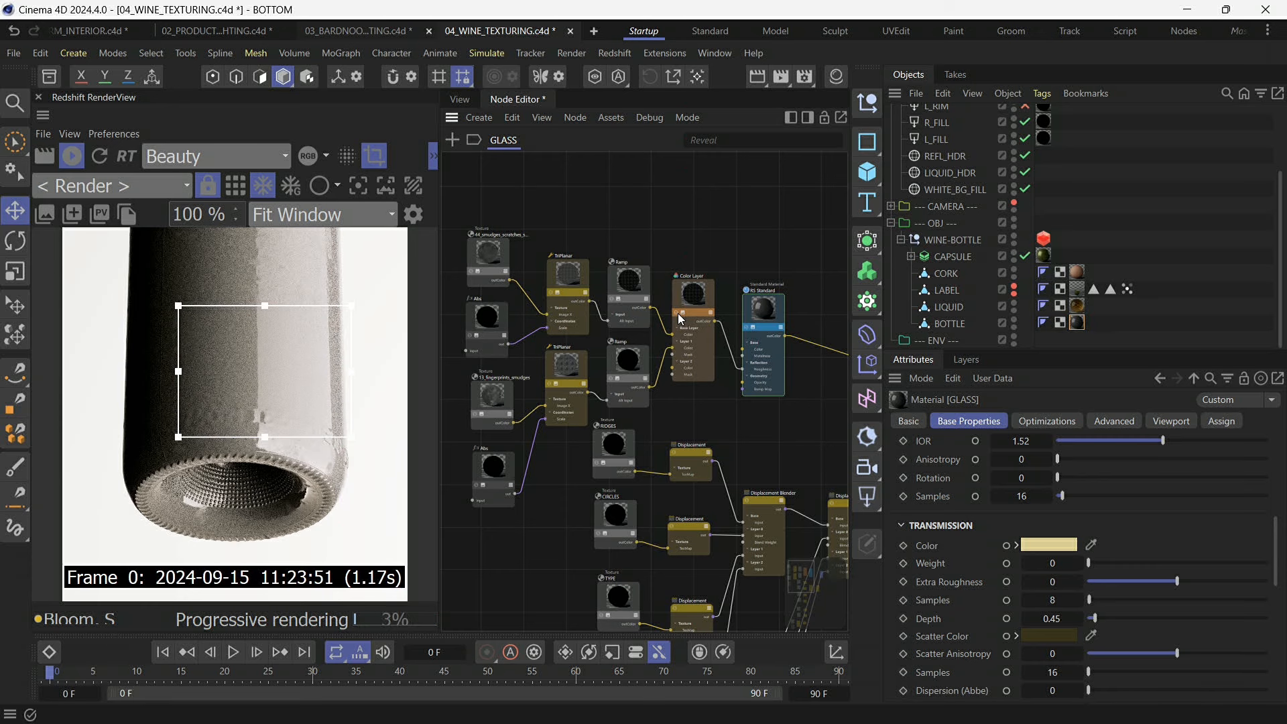
{"action": "left_click", "coordinate": [460, 99]}
{"action": "left_click", "coordinate": [101, 156]}
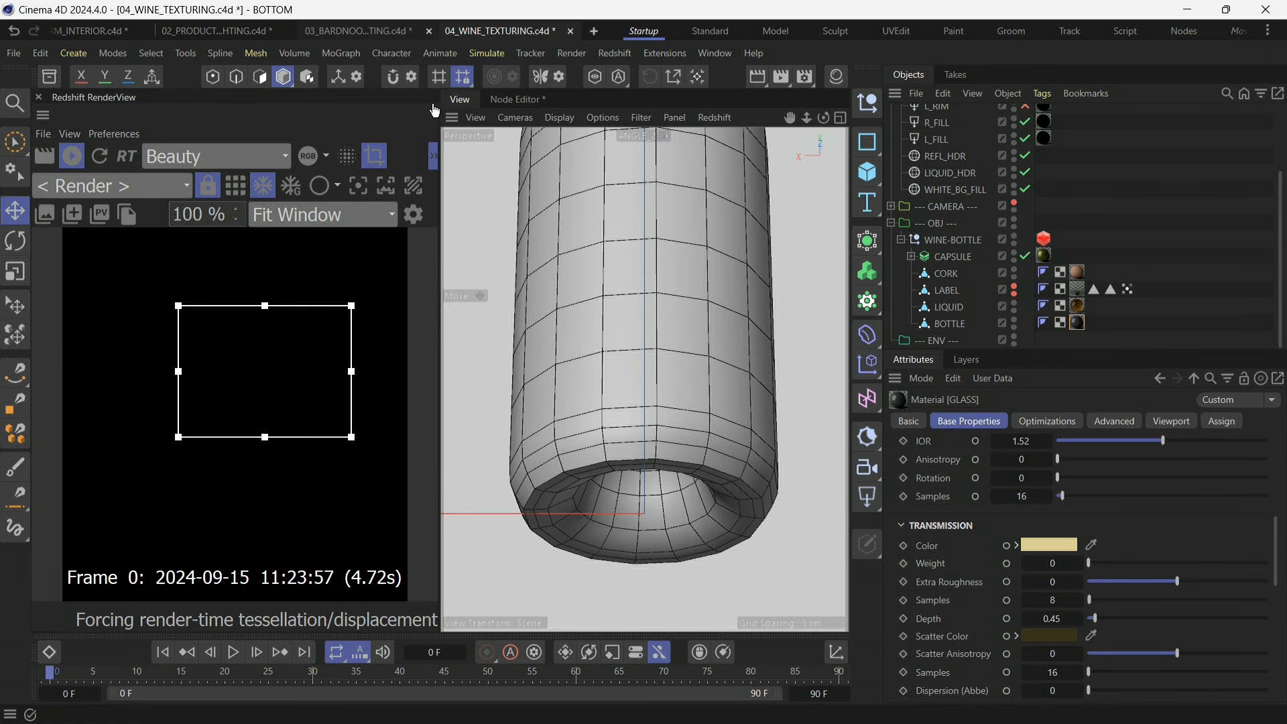
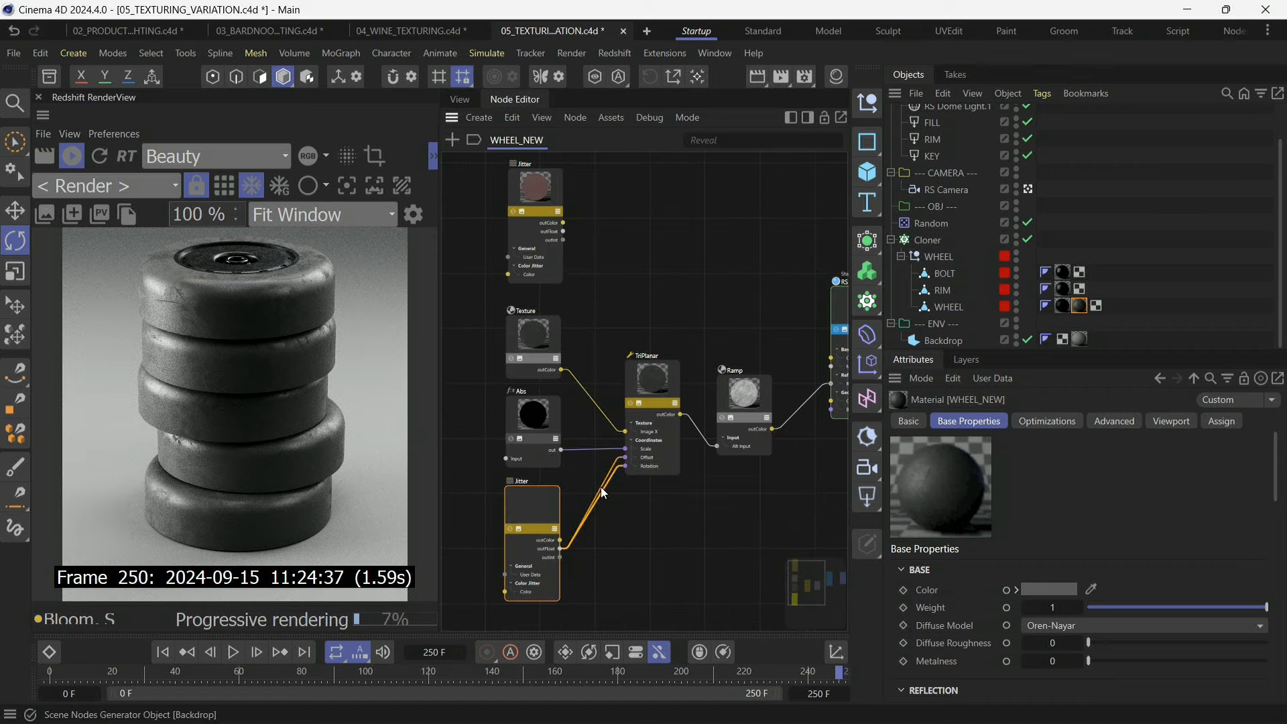
Disconnect the lower Jitter from the TriPlanar's Offset and Rotation in the WHEEL_NEW material, and open that Jitter's settings.
{"action": "left_click", "coordinate": [600, 486]}
{"action": "key", "text": "Delete"}
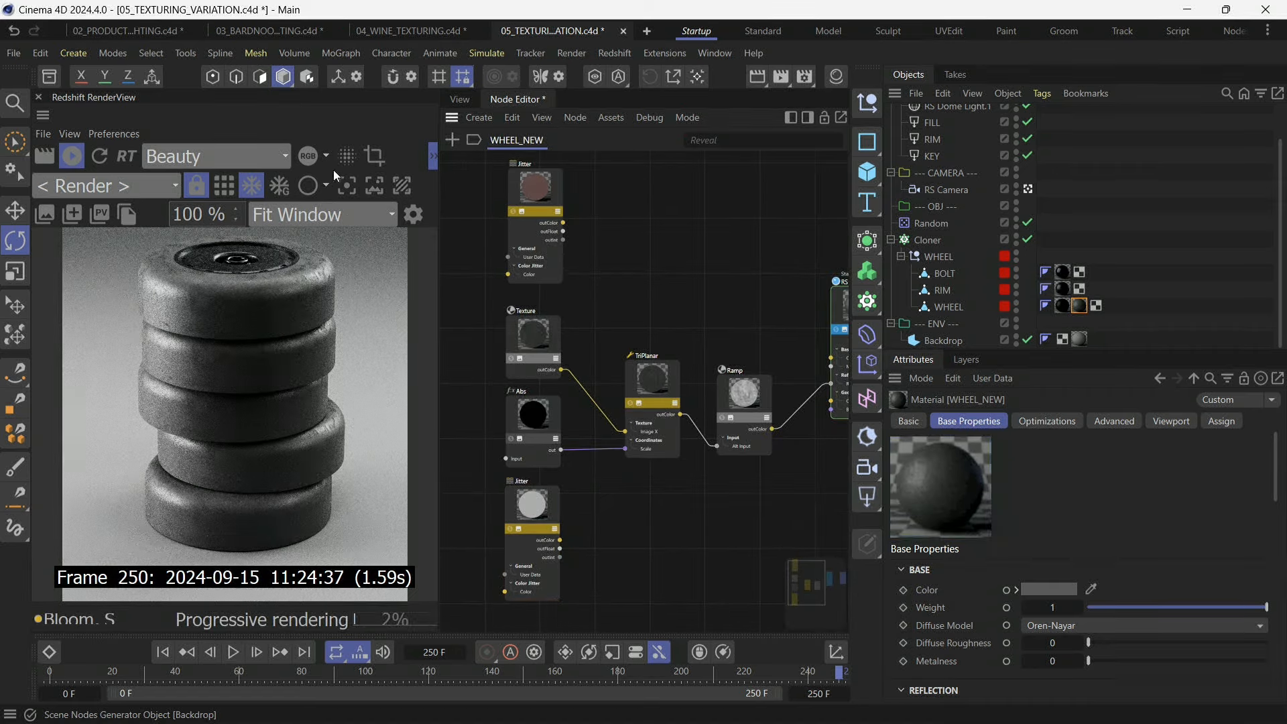
{"action": "scroll", "coordinate": [645, 402], "scroll_direction": "up", "scroll_amount": 2}
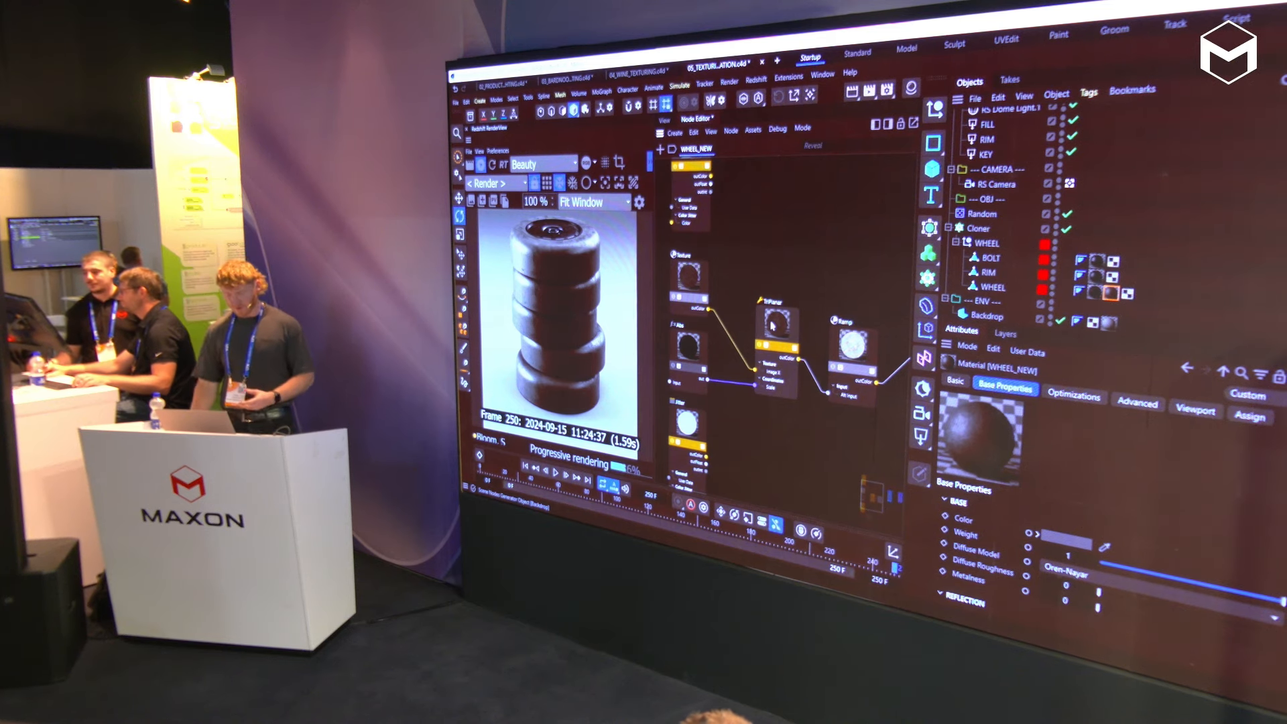
{"action": "scroll", "coordinate": [789, 295], "scroll_direction": "down", "scroll_amount": 2}
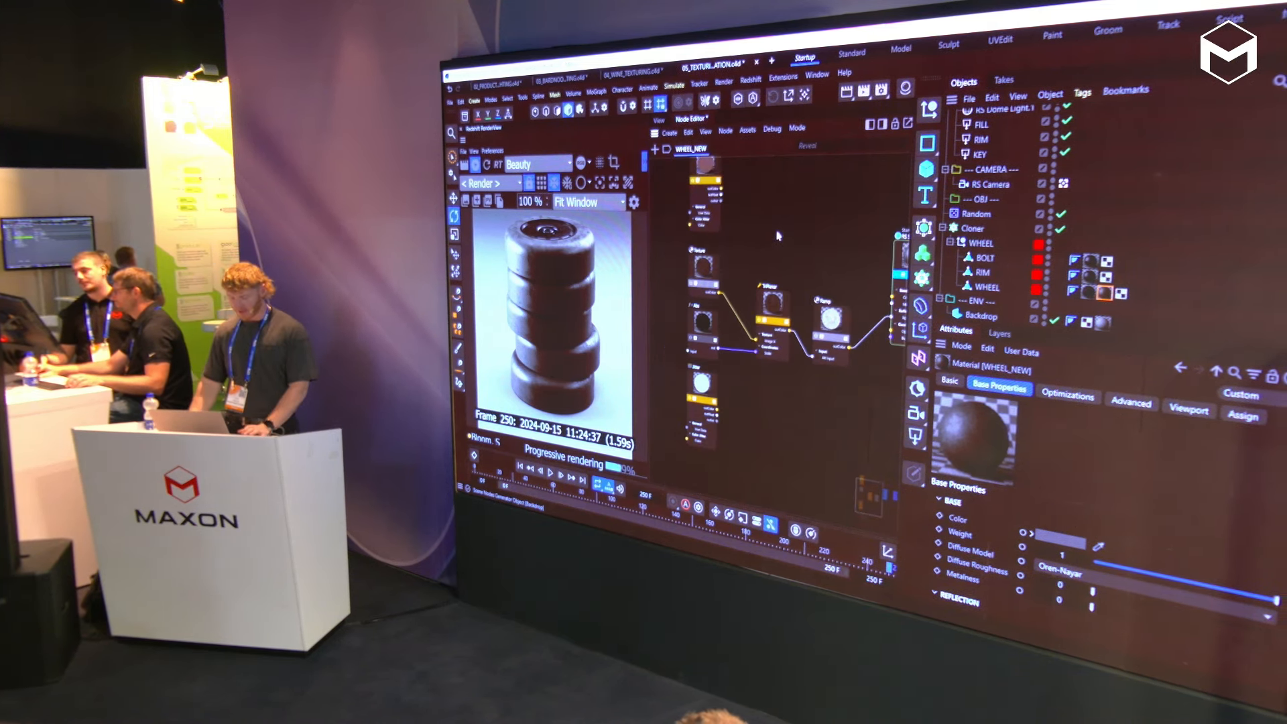
{"action": "left_click", "coordinate": [701, 394]}
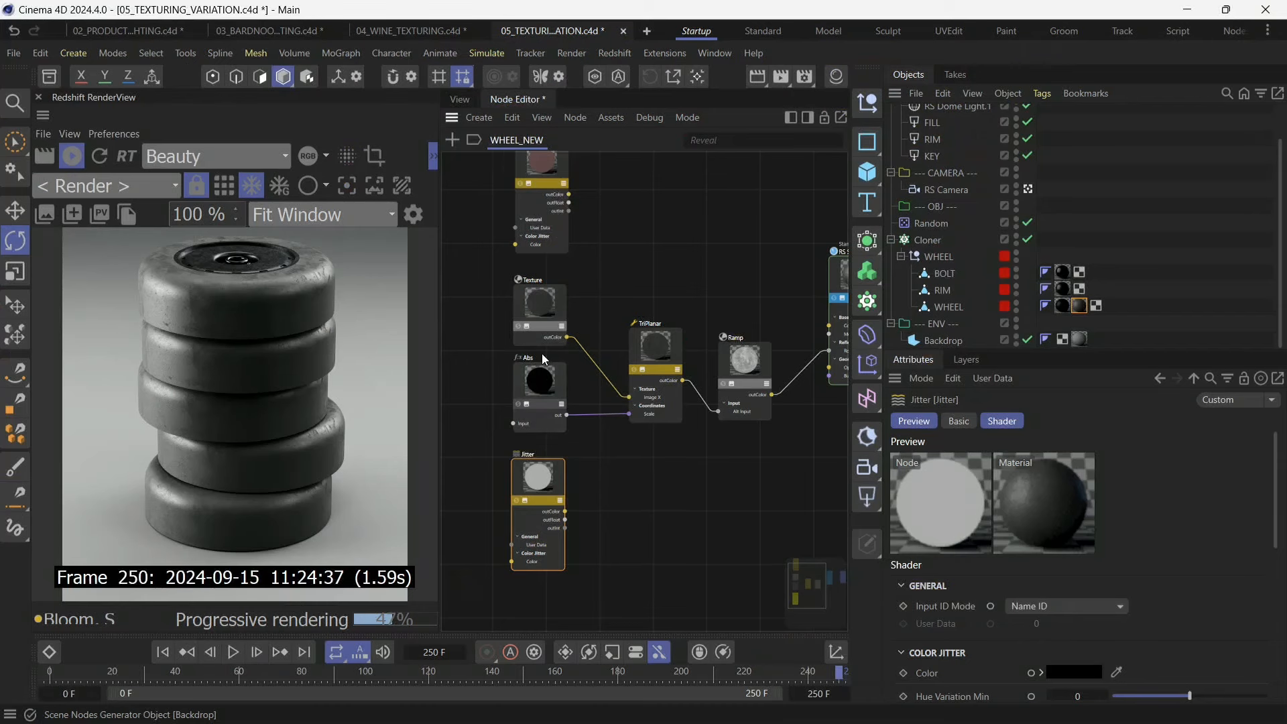
{"action": "scroll", "coordinate": [541, 352], "scroll_direction": "down", "scroll_amount": 2}
{"action": "scroll", "coordinate": [532, 228], "scroll_direction": "up", "scroll_amount": 4}
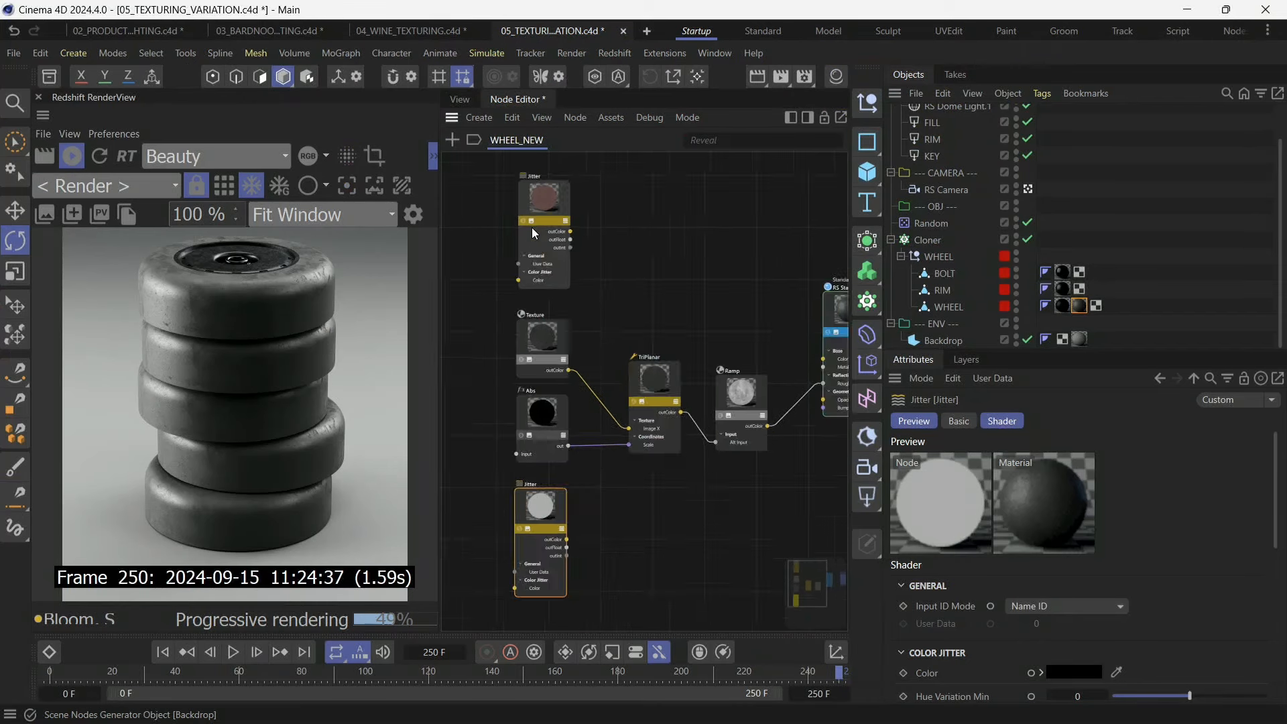
Connect the upper Jitter's outColor to the RS Standard's Base Color and set the Jitter's Color to black.
{"action": "left_click", "coordinate": [533, 216]}
{"action": "scroll", "coordinate": [540, 232], "scroll_direction": "up", "scroll_amount": 2}
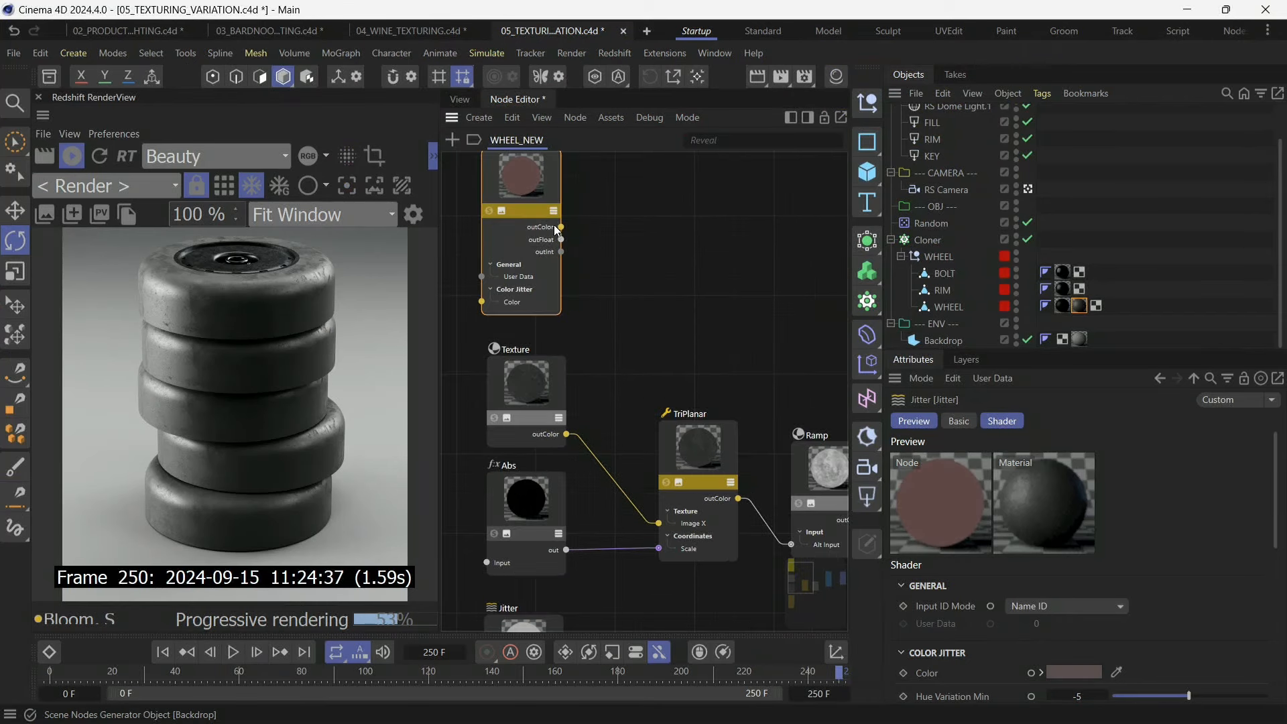
{"action": "scroll", "coordinate": [561, 228], "scroll_direction": "down", "scroll_amount": 3}
{"action": "left_click_drag", "start_coordinate": [540, 227], "coordinate": [779, 340]}
{"action": "left_click_drag", "start_coordinate": [521, 202], "coordinate": [524, 202]}
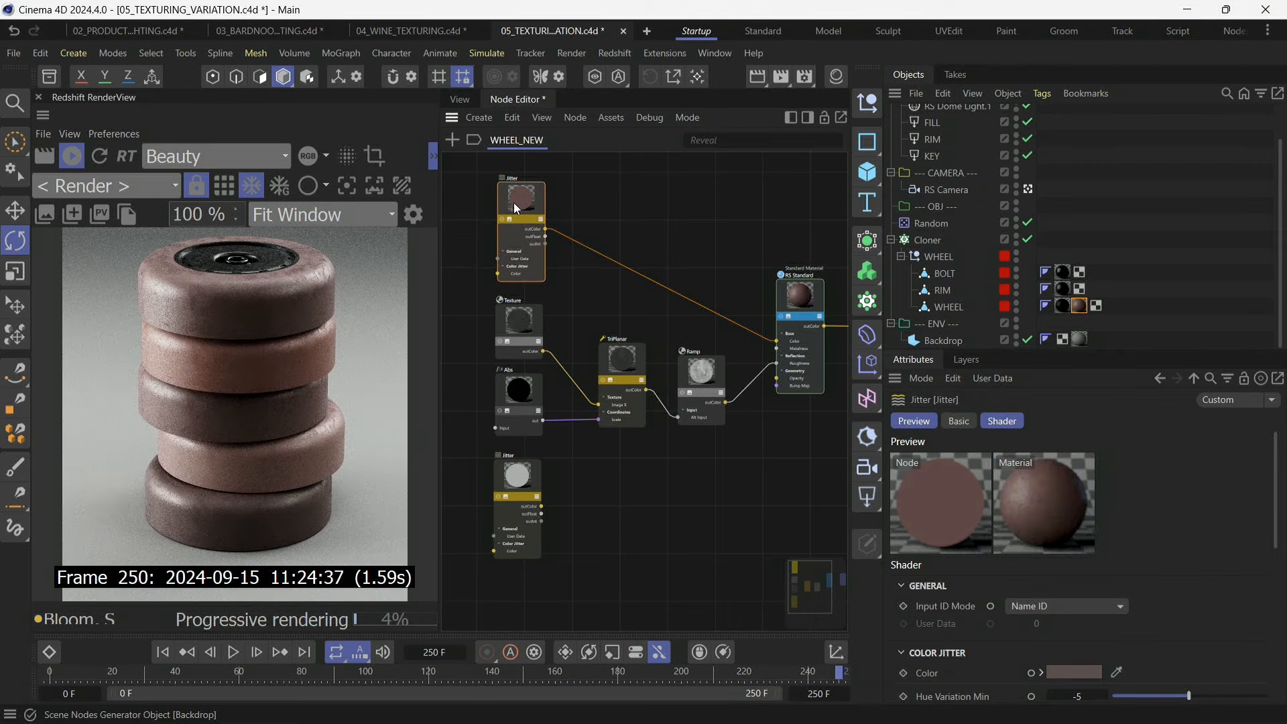
{"action": "left_click_drag", "start_coordinate": [518, 197], "coordinate": [512, 188]}
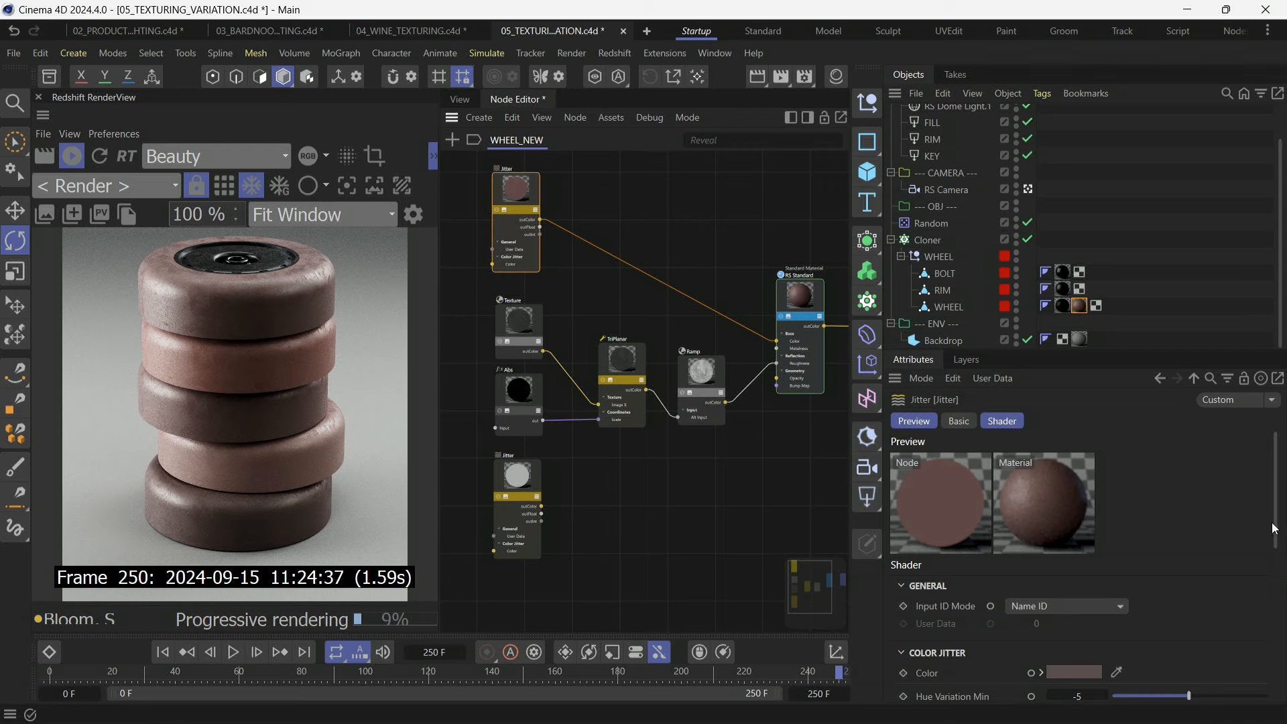
{"action": "scroll", "coordinate": [1161, 591], "scroll_direction": "down", "scroll_amount": 3}
{"action": "left_click", "coordinate": [1085, 593]}
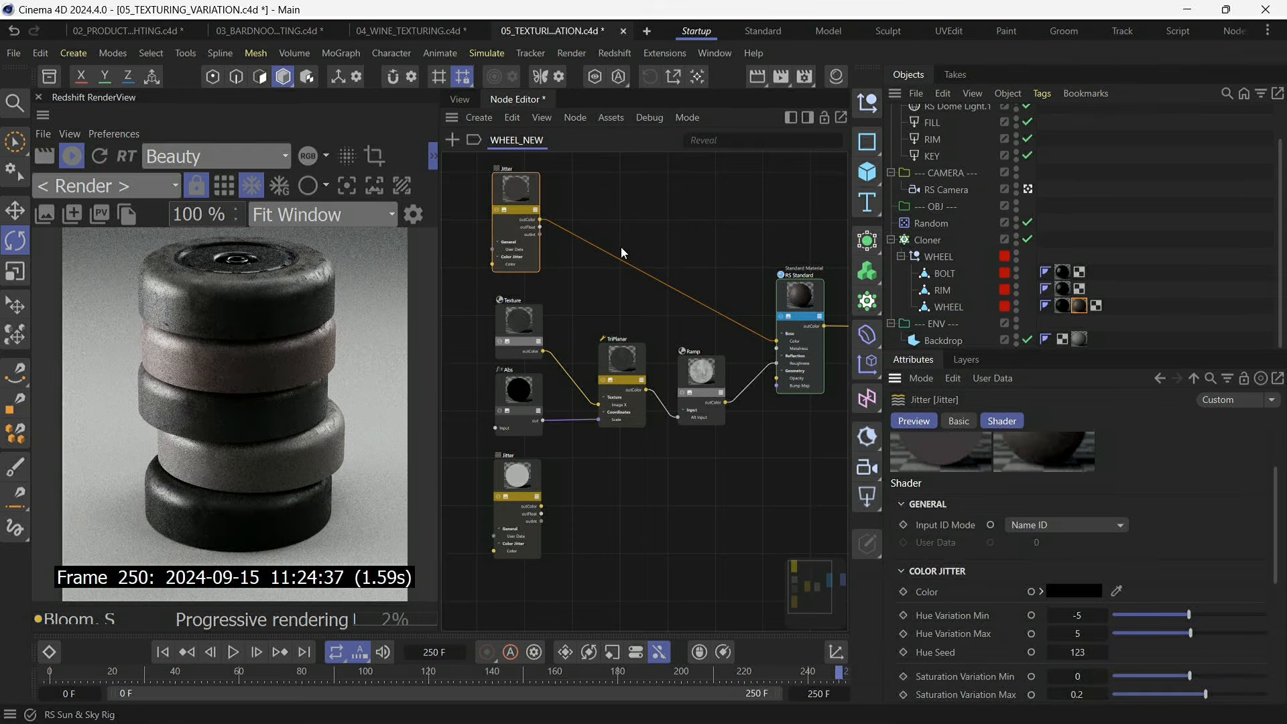
Add a new Jitter node and connect its outColor to the RS Standard's Base Color.
{"action": "double_click", "coordinate": [601, 223]}
{"action": "type", "text": "jittr"}
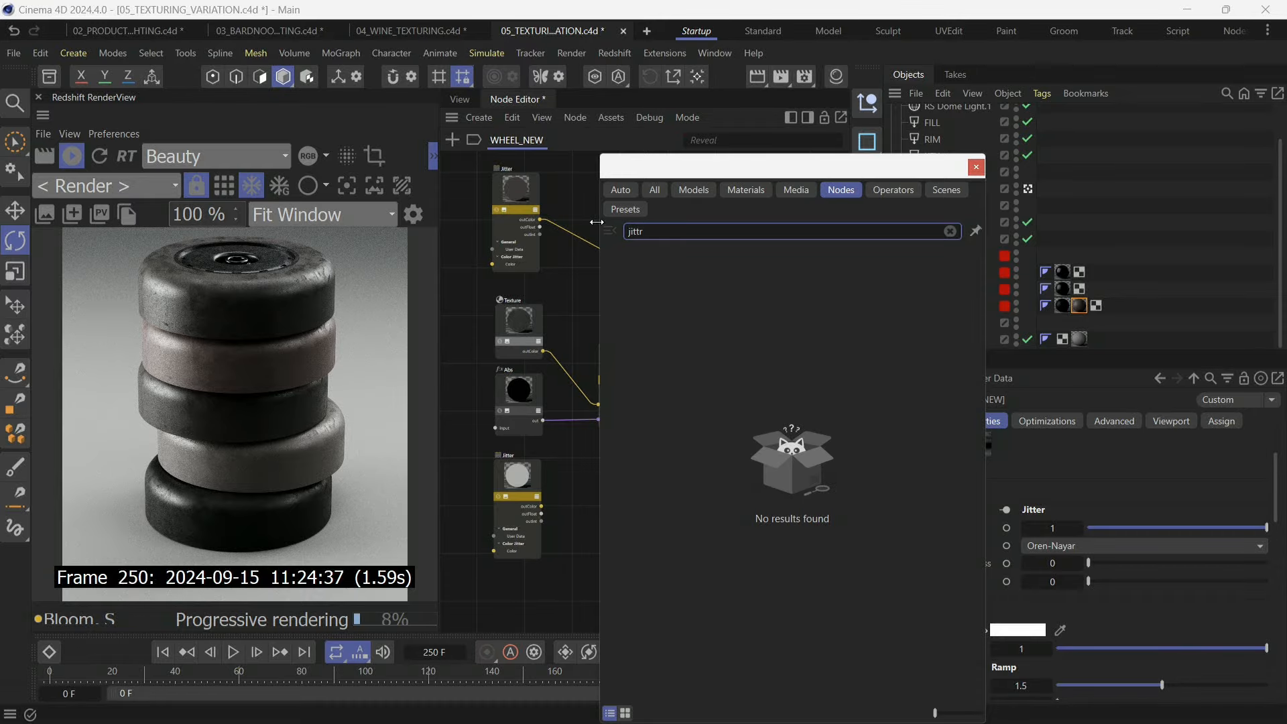
{"action": "key", "text": "BackSpace"}
{"action": "type", "text": "er"}
{"action": "key", "text": "Return"}
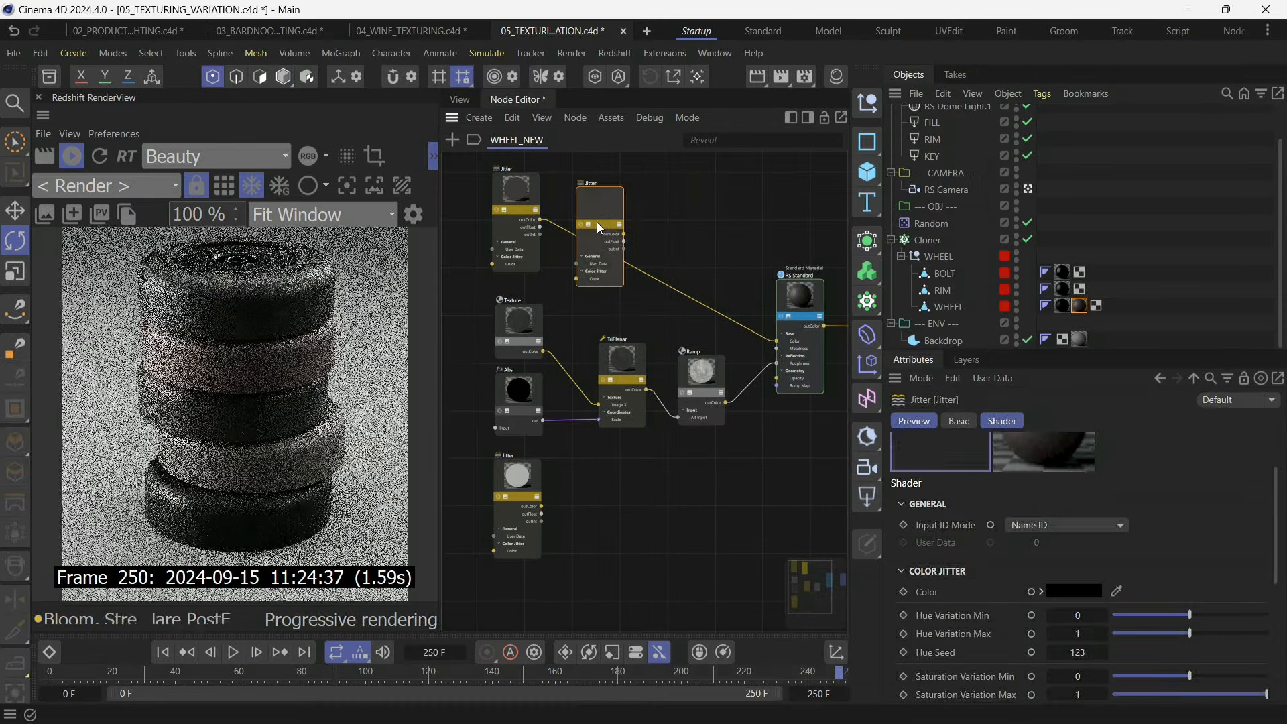
{"action": "left_click_drag", "start_coordinate": [624, 234], "coordinate": [782, 339]}
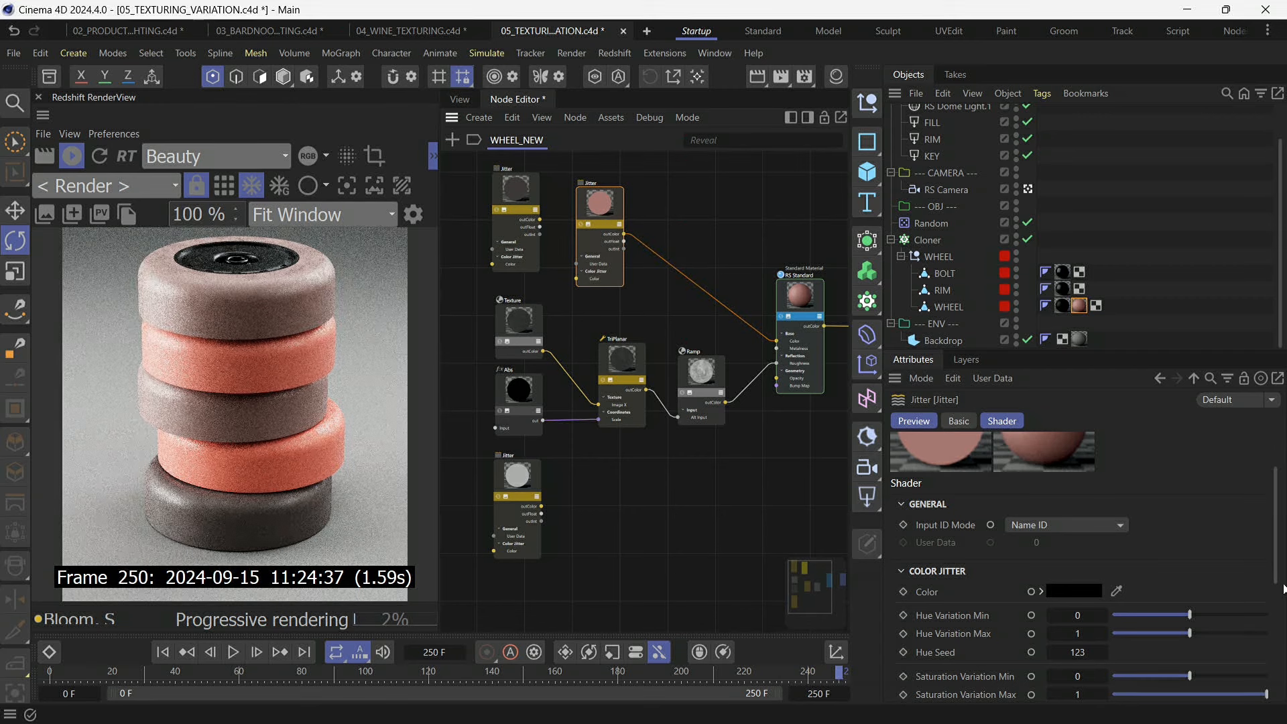
Set the new Jitter's Saturation Variation Max to 0.576 and its Hue Variation to Min -187.92 and Max 180.
{"action": "scroll", "coordinate": [1279, 552], "scroll_direction": "down", "scroll_amount": 2}
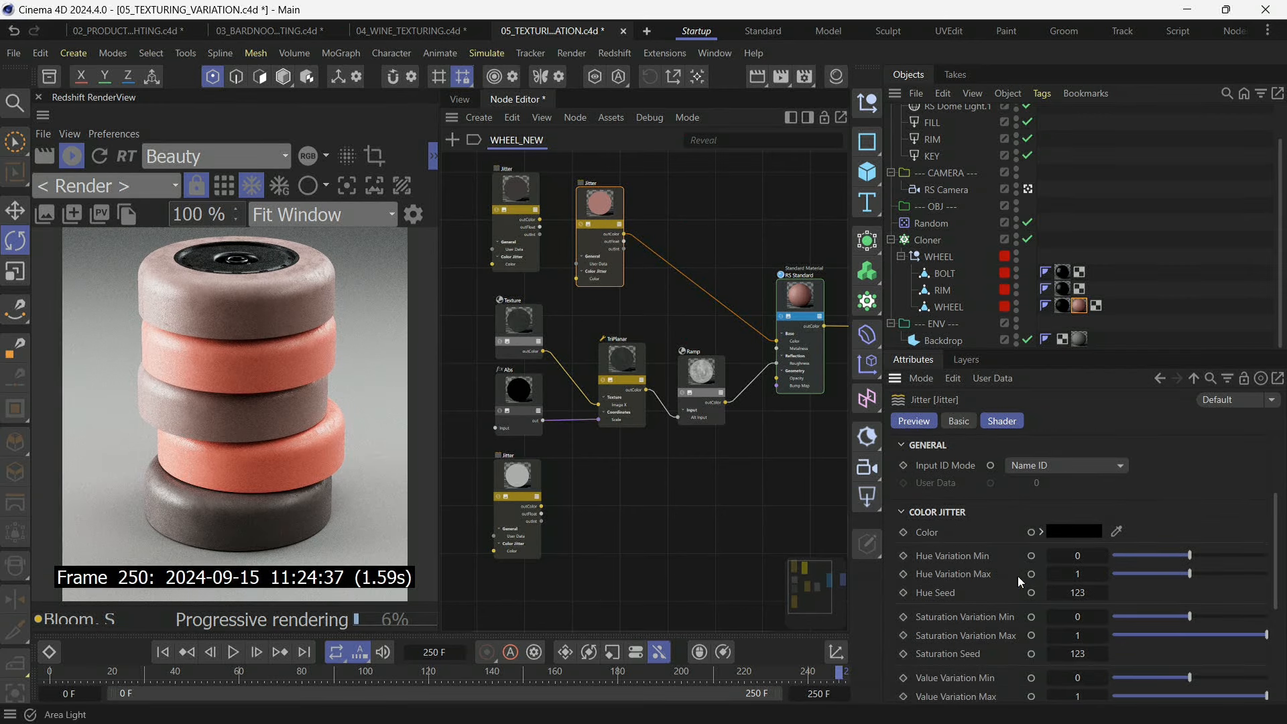
{"action": "scroll", "coordinate": [1277, 566], "scroll_direction": "down", "scroll_amount": 2}
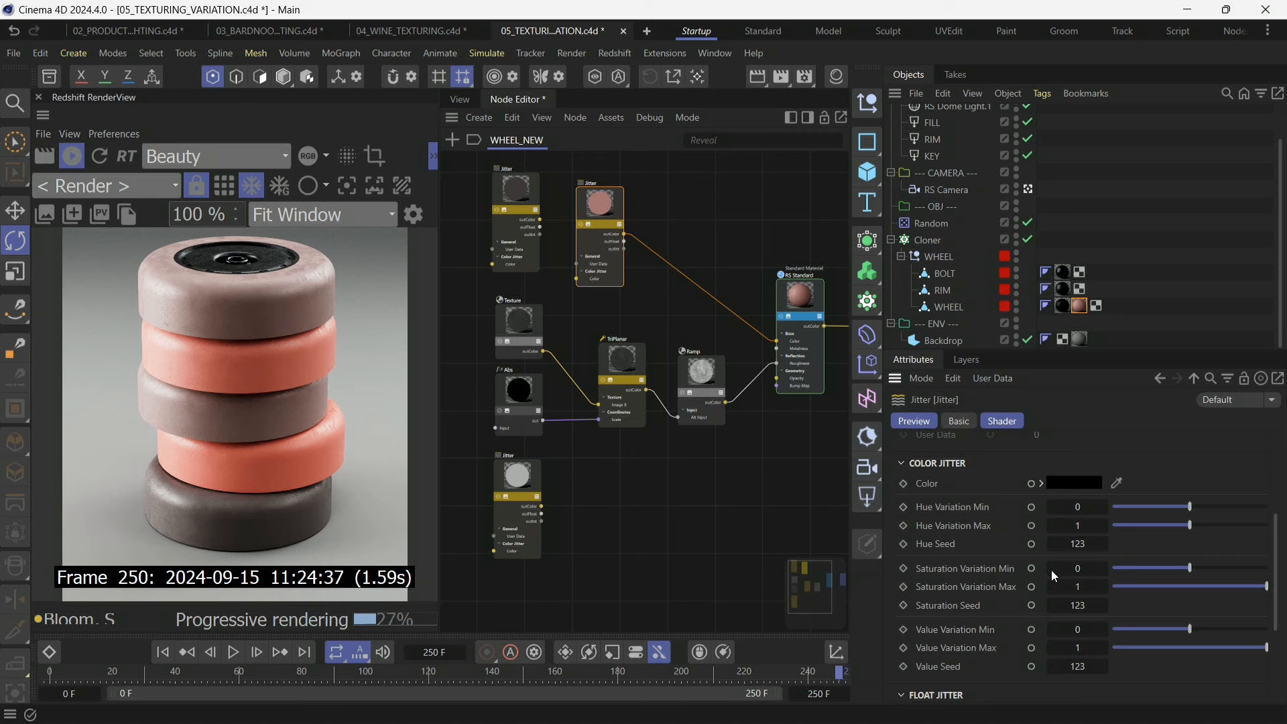
{"action": "left_click", "coordinate": [1080, 568]}
{"action": "left_click", "coordinate": [1076, 585]}
{"action": "left_click", "coordinate": [1215, 588]}
{"action": "left_click_drag", "start_coordinate": [1215, 587], "coordinate": [1206, 585]}
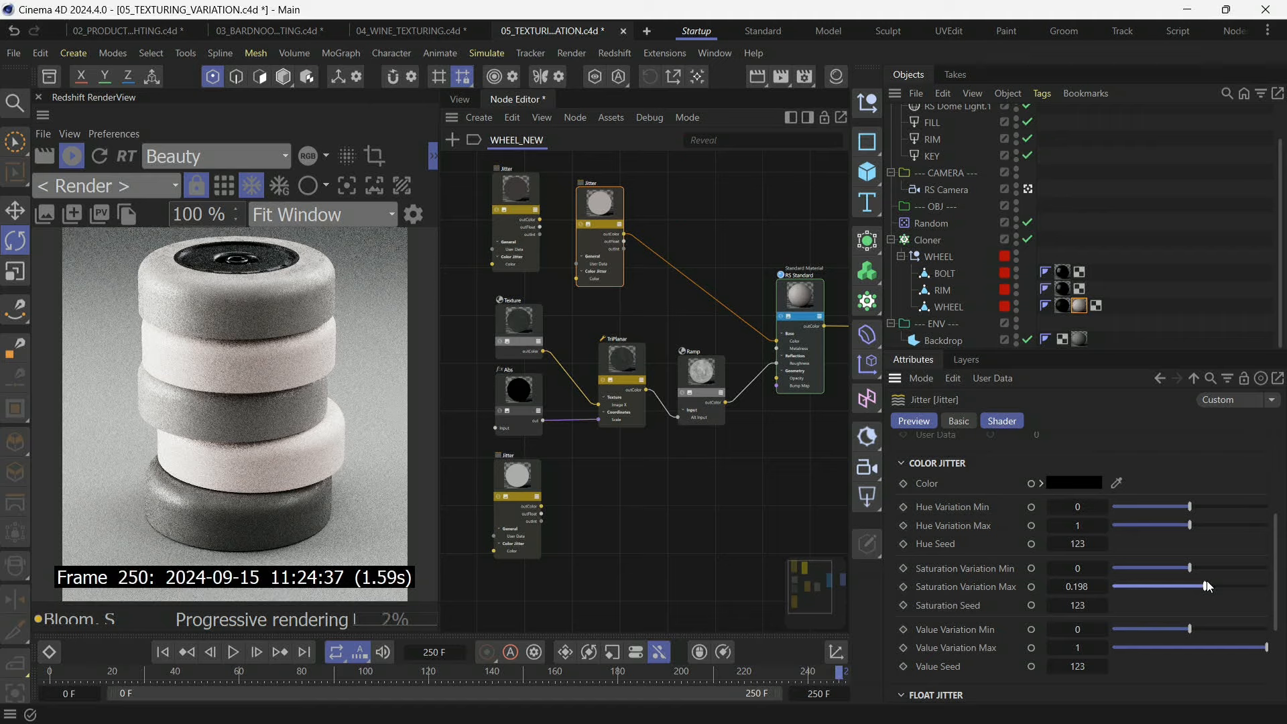
{"action": "left_click", "coordinate": [1233, 587]}
{"action": "left_click_drag", "start_coordinate": [1160, 504], "coordinate": [1231, 526]}
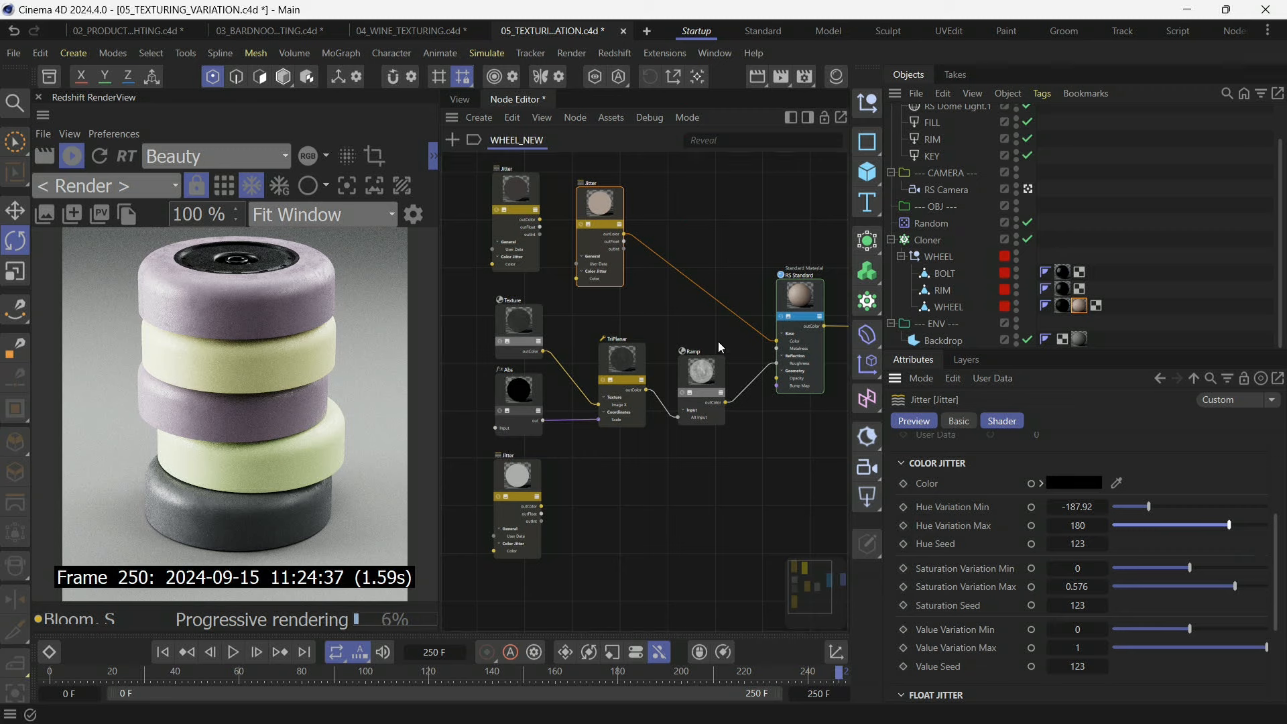
Disconnect the new Jitter from the RS Standard's Base Color and move it beside the lower Jitter node.
{"action": "left_click_drag", "start_coordinate": [596, 243], "coordinate": [609, 245]}
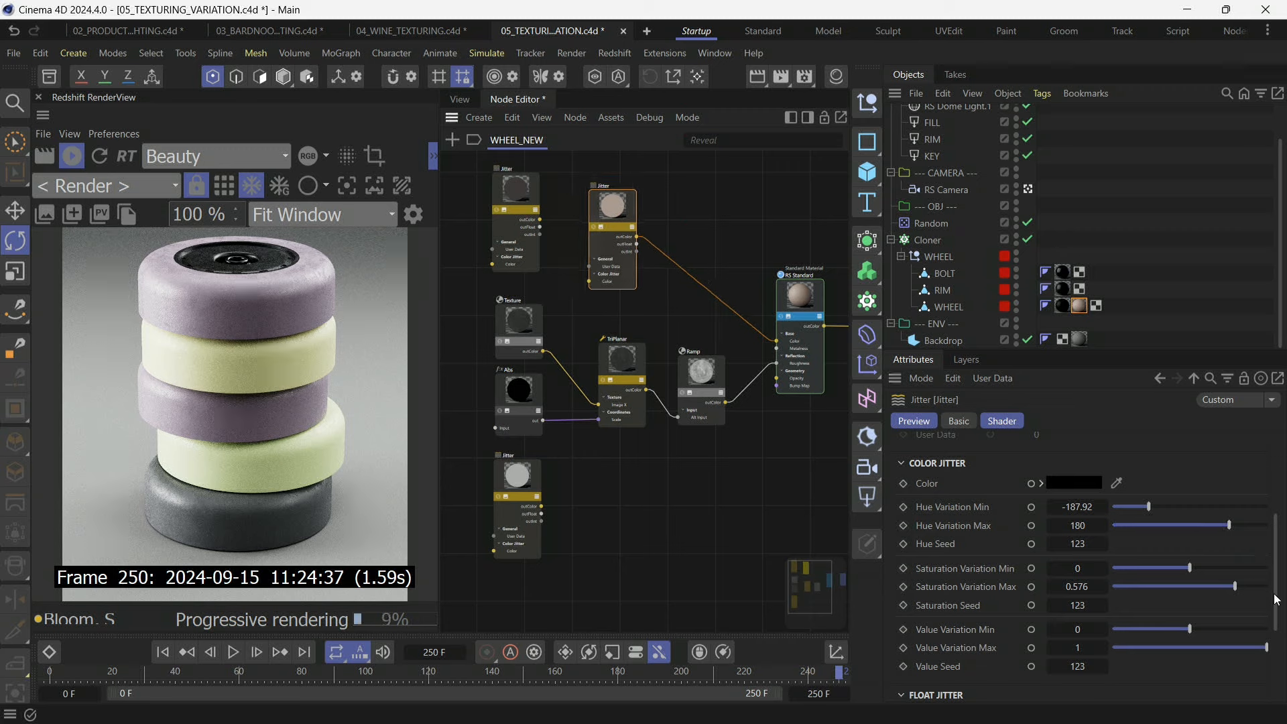
{"action": "left_click_drag", "start_coordinate": [1275, 600], "coordinate": [1276, 612]}
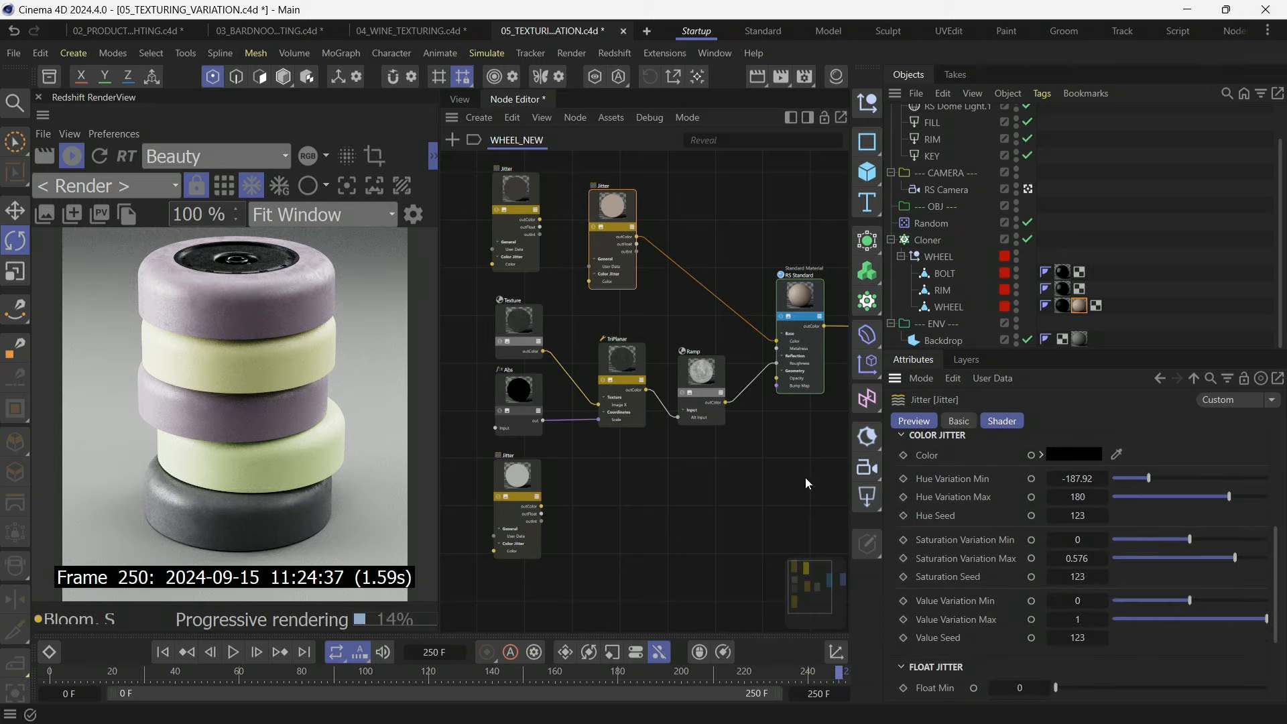
{"action": "left_click", "coordinate": [705, 287]}
{"action": "key", "text": "Delete"}
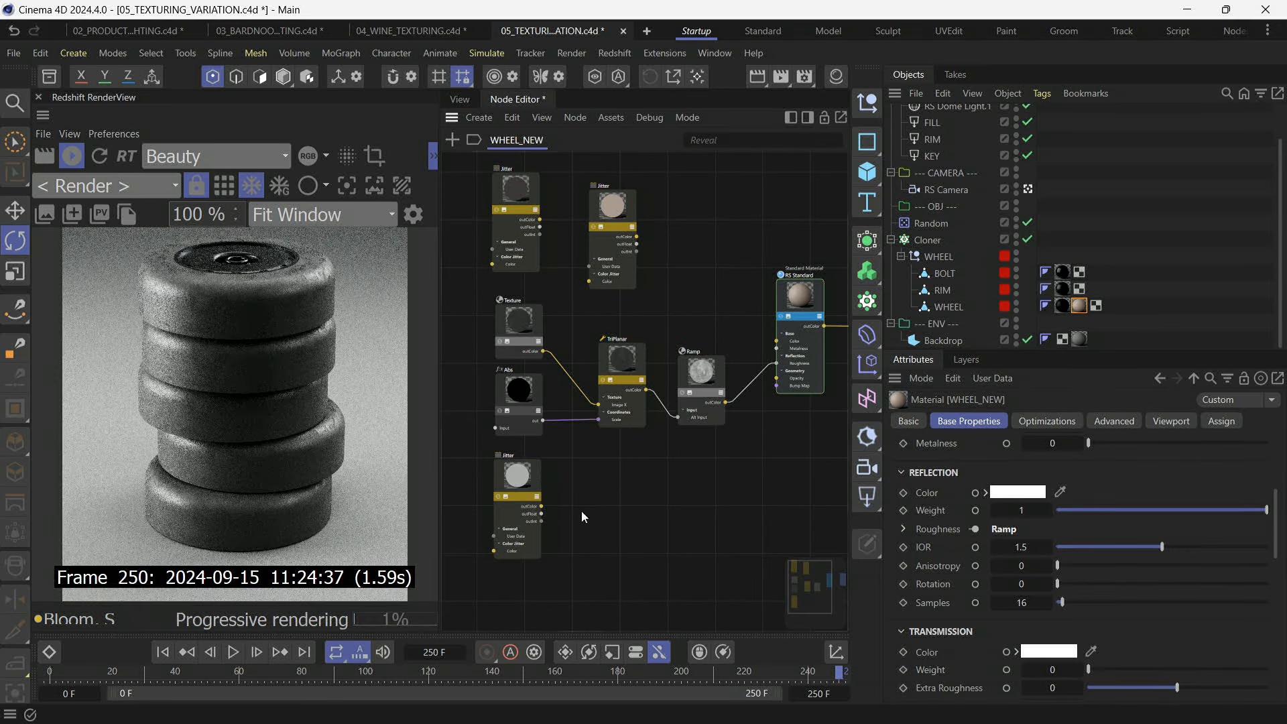
{"action": "left_click", "coordinate": [525, 477]}
{"action": "left_click_drag", "start_coordinate": [1276, 539], "coordinate": [1275, 594]}
{"action": "left_click_drag", "start_coordinate": [622, 205], "coordinate": [603, 495]}
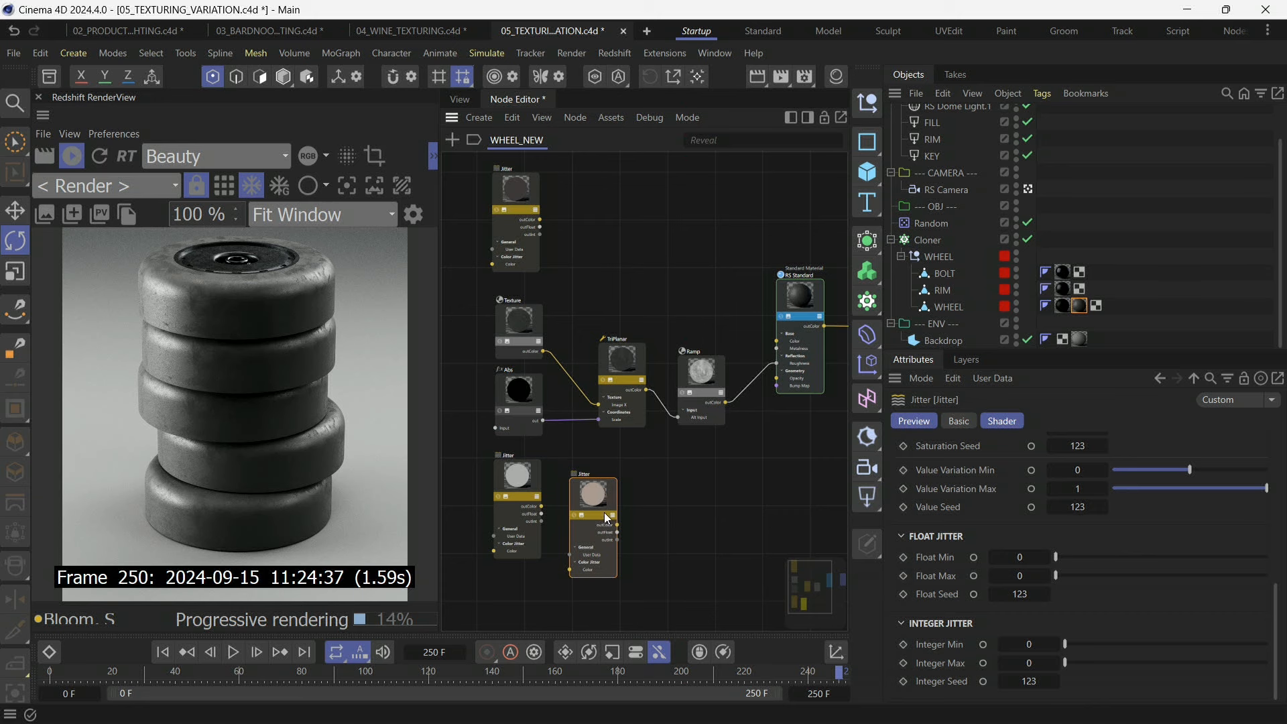
Connect the new Jitter's outFloat to the TriPlanar's Offset coordinate.
{"action": "scroll", "coordinate": [606, 518], "scroll_direction": "up", "scroll_amount": 2}
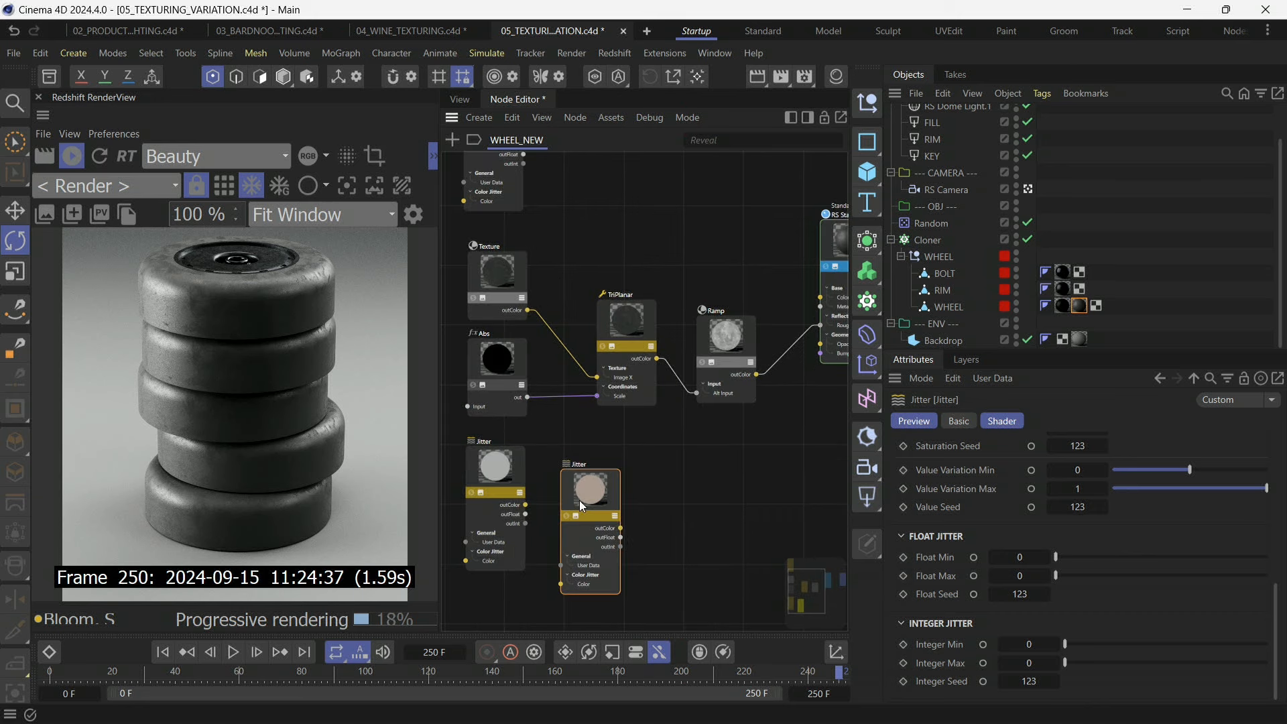
{"action": "left_click_drag", "start_coordinate": [579, 500], "coordinate": [575, 507]}
{"action": "left_click_drag", "start_coordinate": [616, 544], "coordinate": [629, 335]}
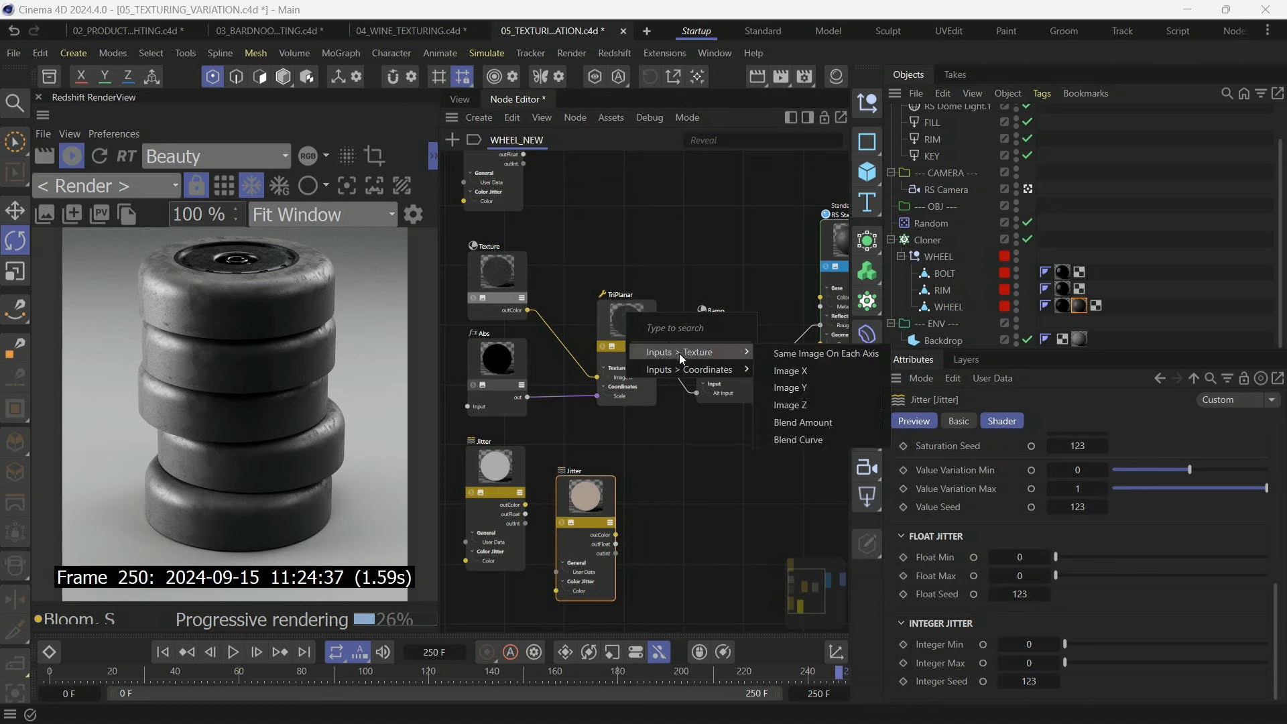
{"action": "left_click", "coordinate": [825, 375]}
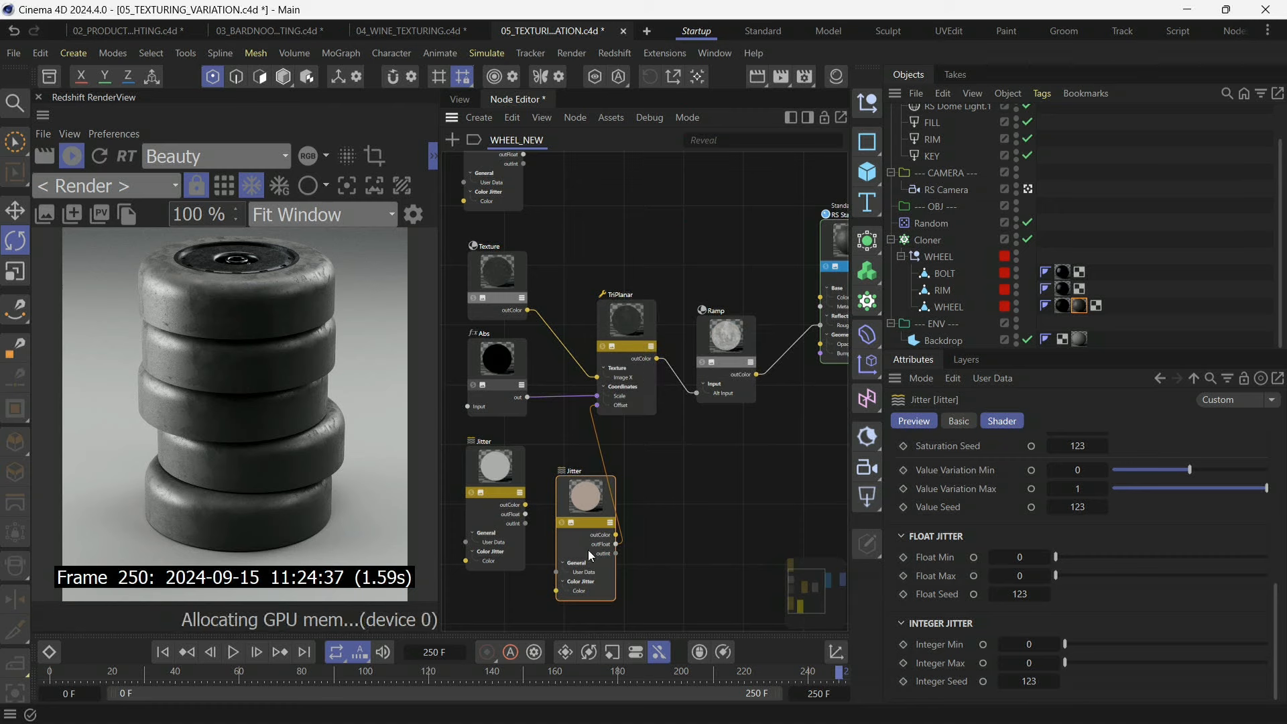
{"action": "mouse_move", "coordinate": [616, 543]}
{"action": "left_mouse_down"}
{"action": "mouse_move", "coordinate": [660, 495]}
{"action": "mouse_move", "coordinate": [622, 464]}
{"action": "mouse_move", "coordinate": [613, 545]}
{"action": "mouse_move", "coordinate": [631, 519]}
{"action": "mouse_move", "coordinate": [616, 541]}
{"action": "left_mouse_up"}
{"action": "scroll", "coordinate": [616, 542], "scroll_direction": "up", "scroll_amount": 5}
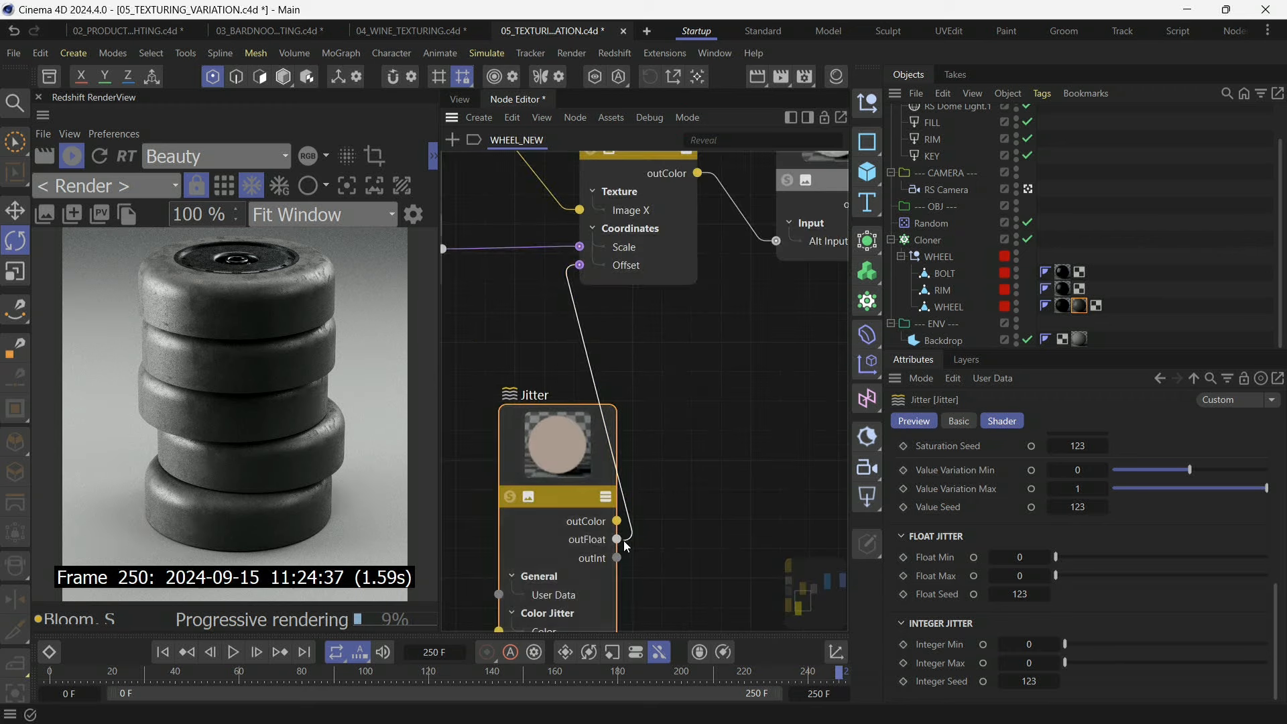
Connect the same Jitter's outFloat to the TriPlanar's Rotation coordinate as well.
{"action": "scroll", "coordinate": [666, 453], "scroll_direction": "down", "scroll_amount": 5}
{"action": "left_click_drag", "start_coordinate": [638, 452], "coordinate": [757, 268]}
{"action": "scroll", "coordinate": [520, 449], "scroll_direction": "up", "scroll_amount": 3}
{"action": "mouse_move", "coordinate": [780, 322]}
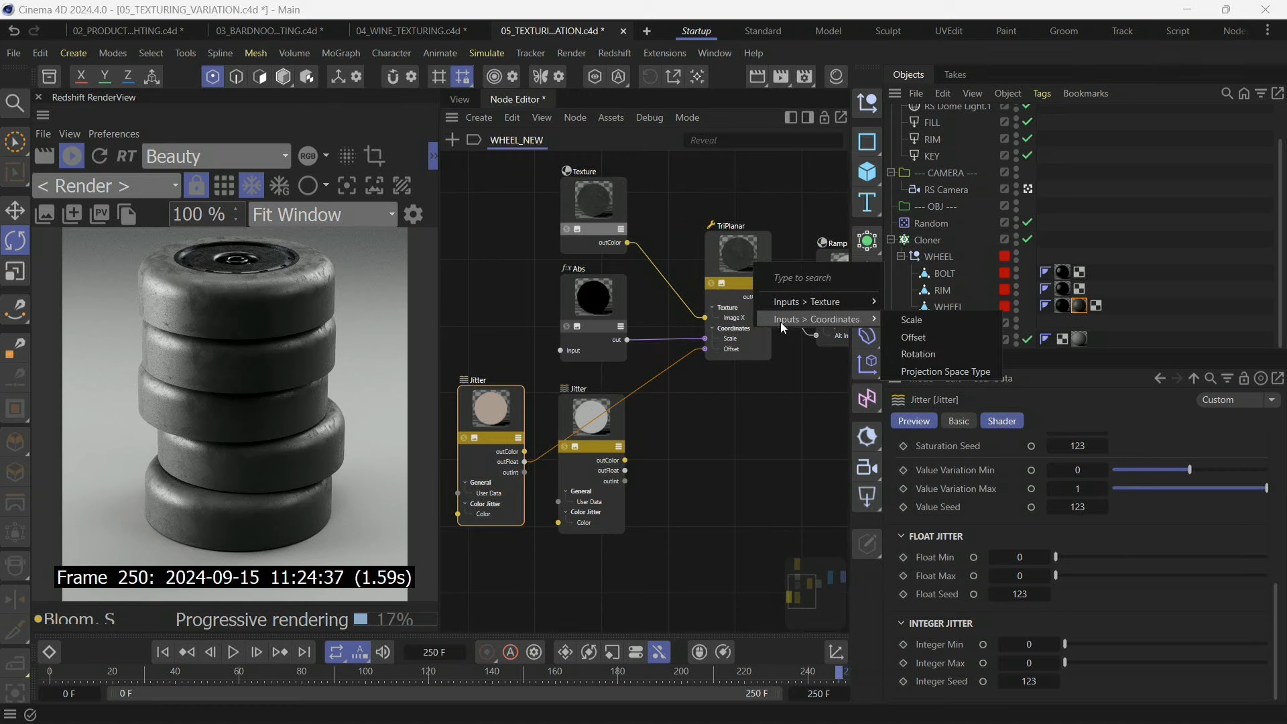
{"action": "left_click", "coordinate": [938, 356]}
Open the TriPlanar's settings and limit rendering to a region over the upper wheels of the stack.
{"action": "left_click", "coordinate": [743, 251]}
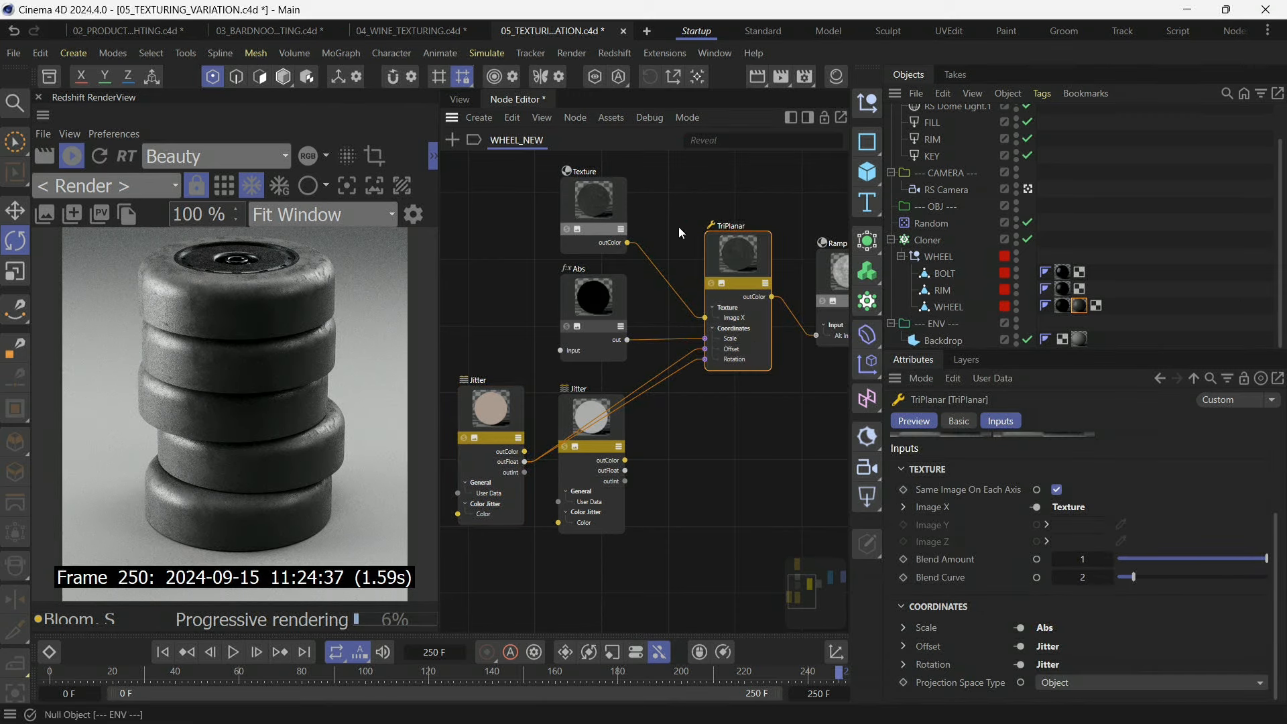
{"action": "left_click", "coordinate": [379, 156]}
{"action": "left_click_drag", "start_coordinate": [298, 400], "coordinate": [239, 359]}
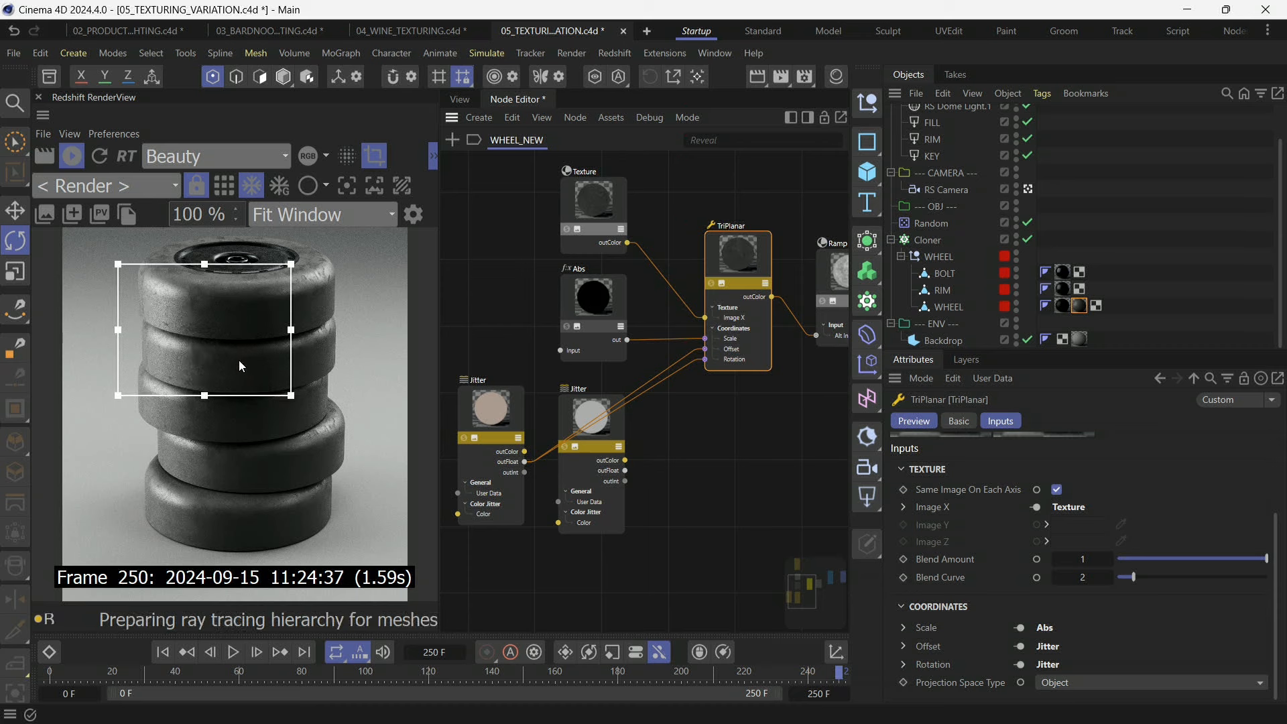
Narrow the render region over the upper wheels and set the Float Max of the Jitter node feeding TriPlanar to 1000.
{"action": "left_click_drag", "start_coordinate": [293, 398], "coordinate": [227, 396]}
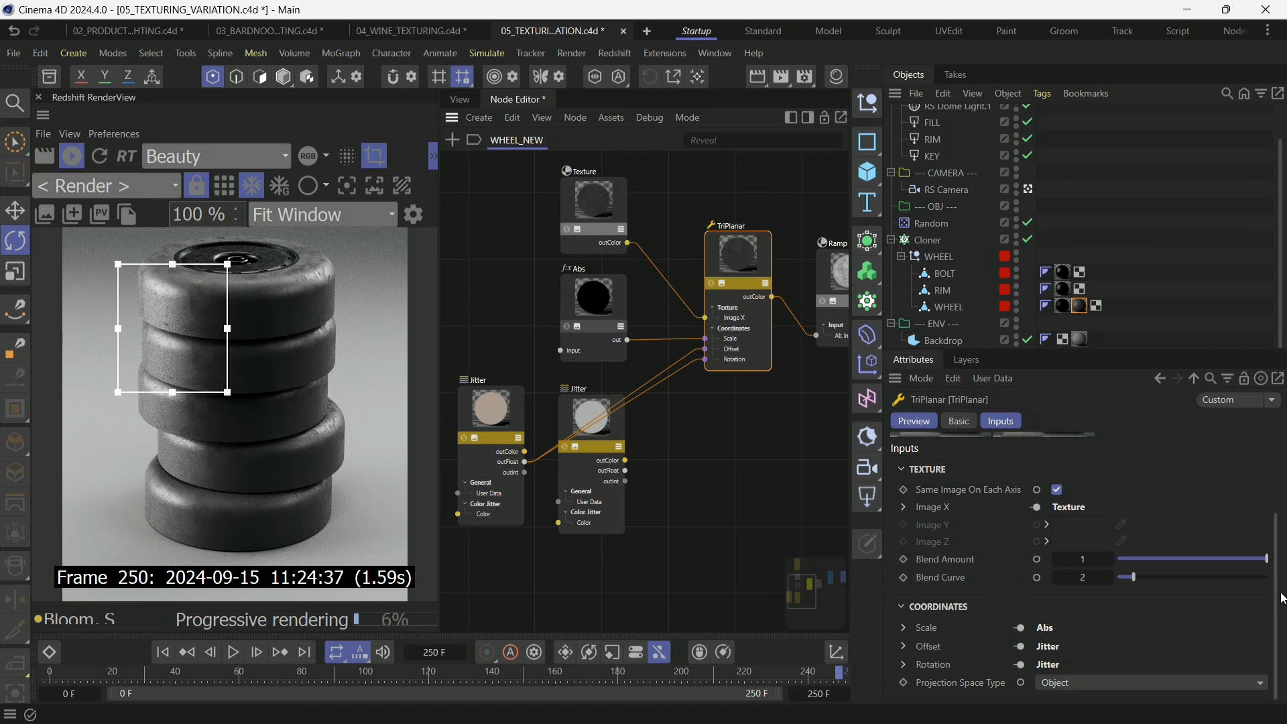
{"action": "left_click", "coordinate": [508, 405]}
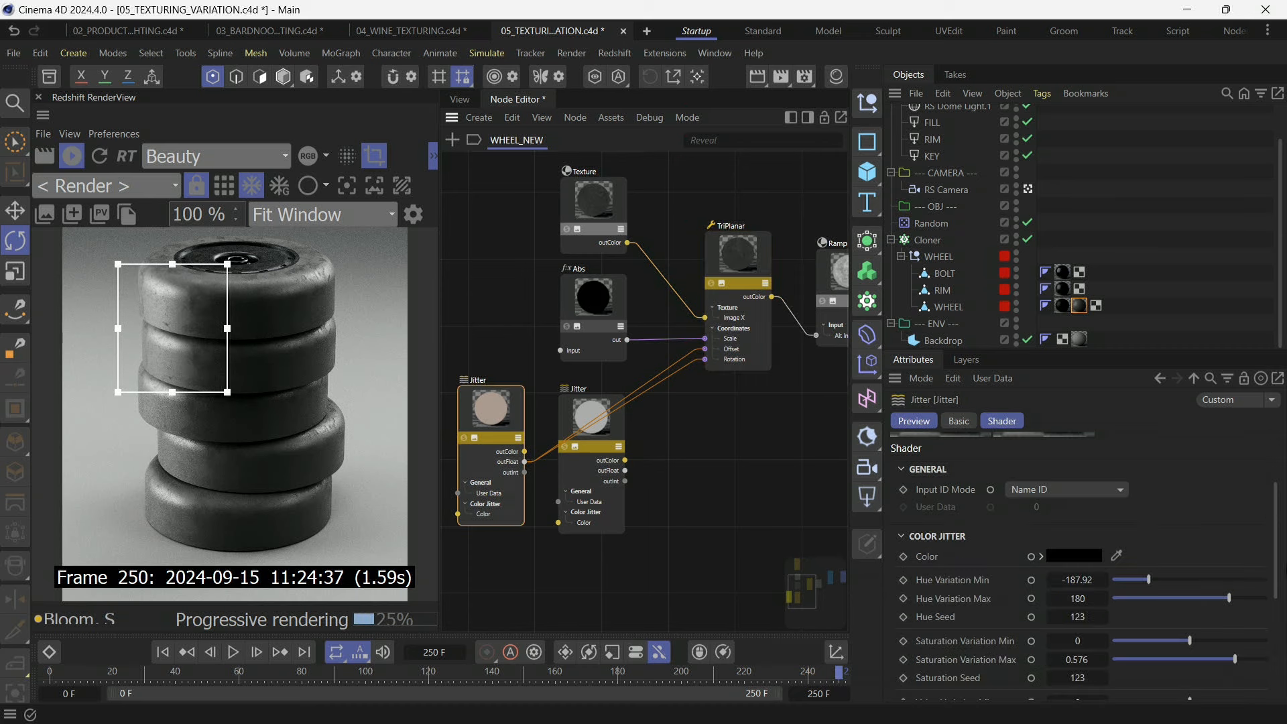
{"action": "left_click_drag", "start_coordinate": [1282, 546], "coordinate": [1257, 653]}
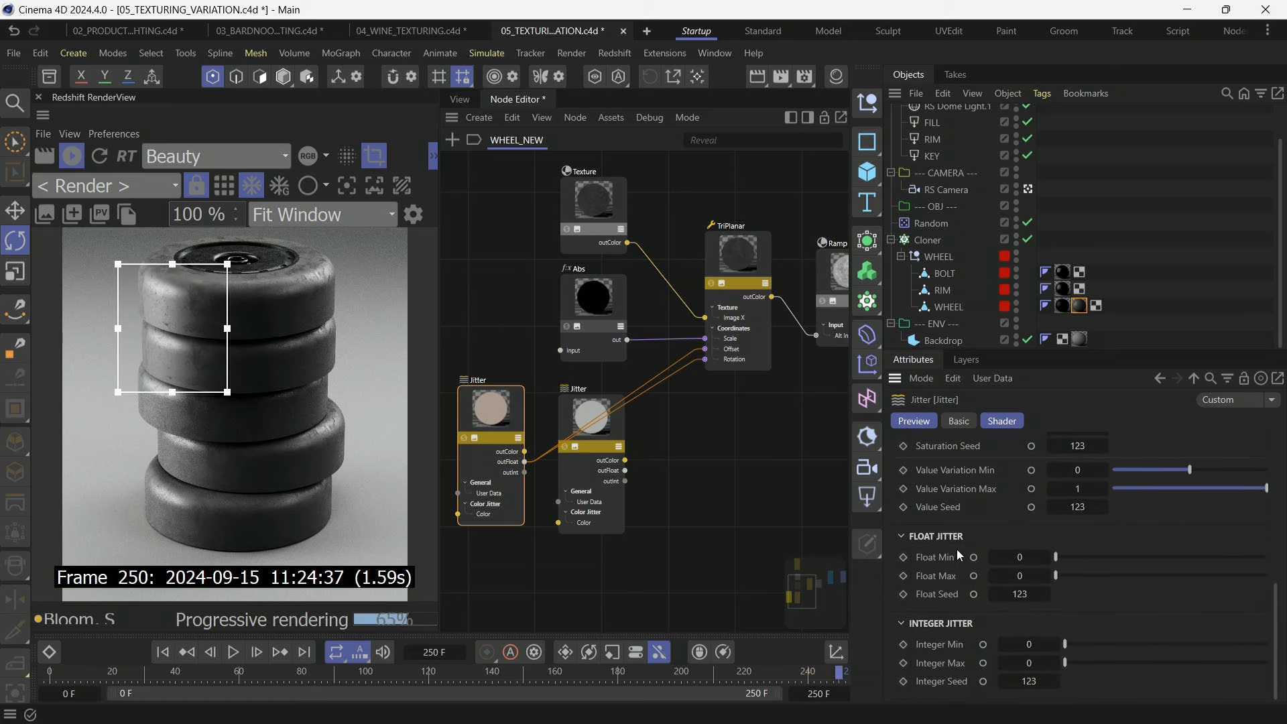
{"action": "left_click_drag", "start_coordinate": [1090, 581], "coordinate": [1266, 576]}
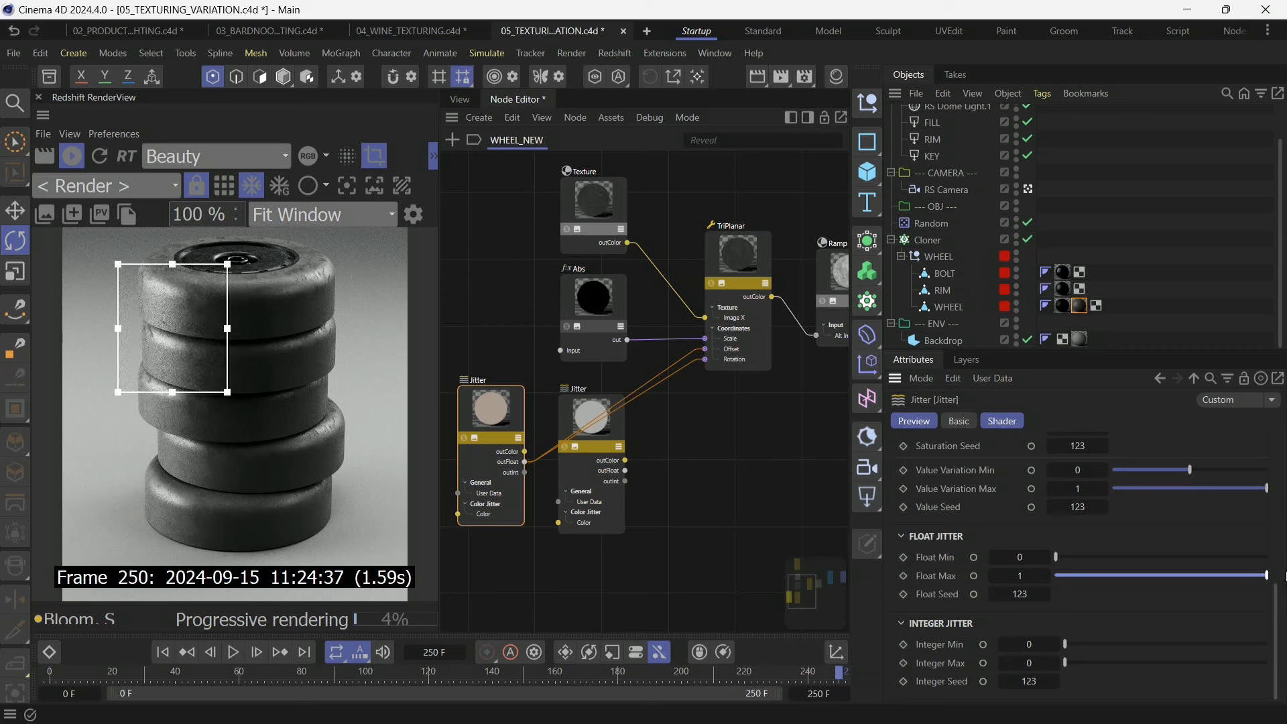
{"action": "left_click", "coordinate": [1022, 576]}
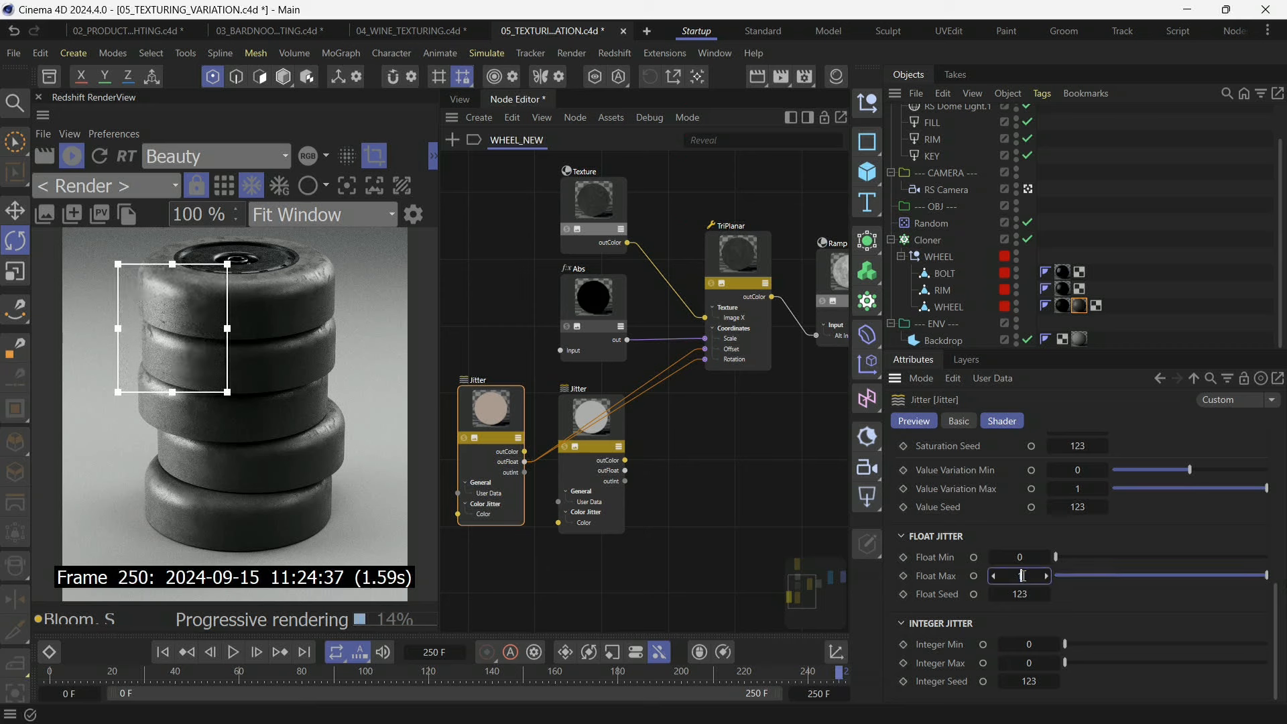
{"action": "type", "text": "00"}
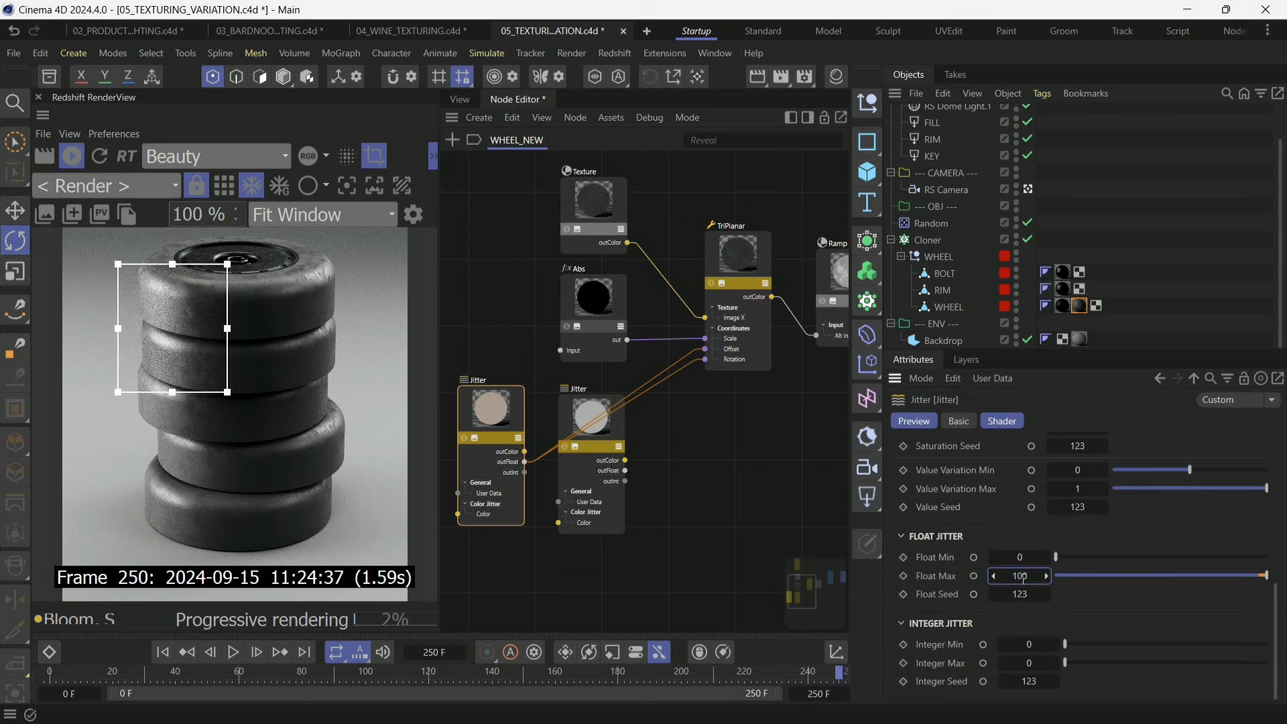
{"action": "left_click", "coordinate": [1036, 575]}
{"action": "type", "text": "0"}
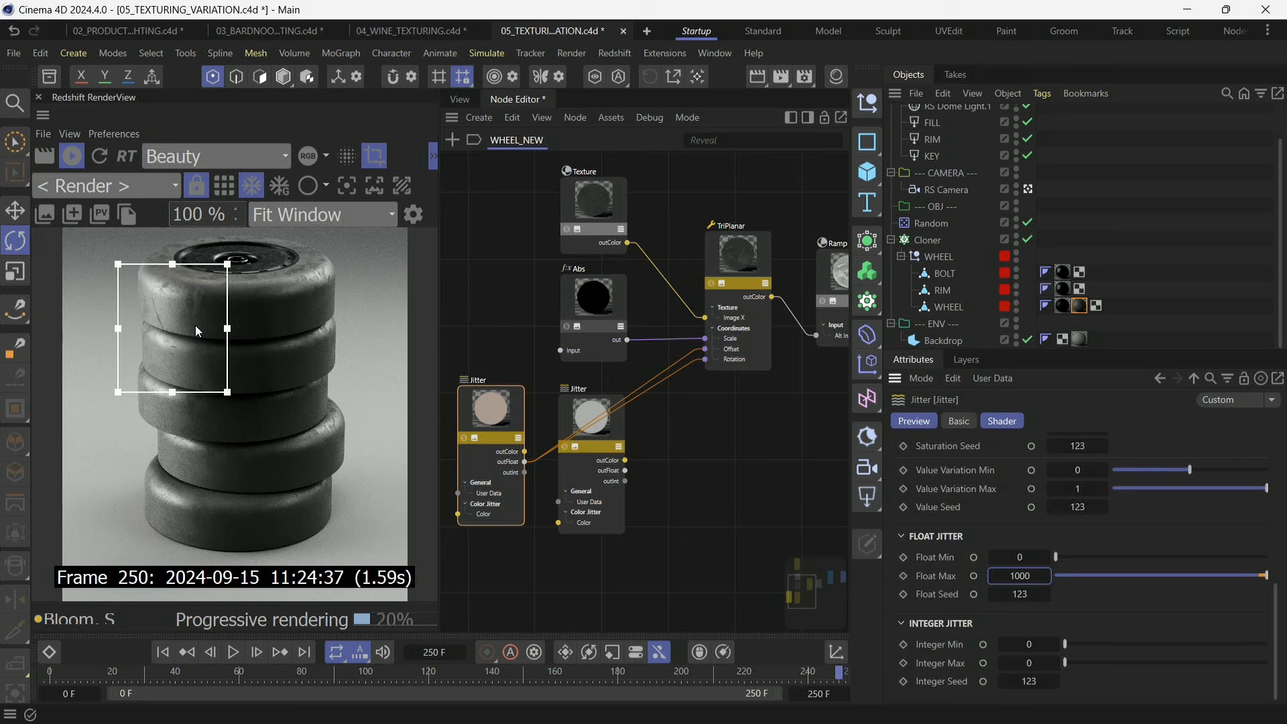
Turn off the render region so the whole wheel stack renders, keeping the Fit Window display.
{"action": "left_click", "coordinate": [345, 227]}
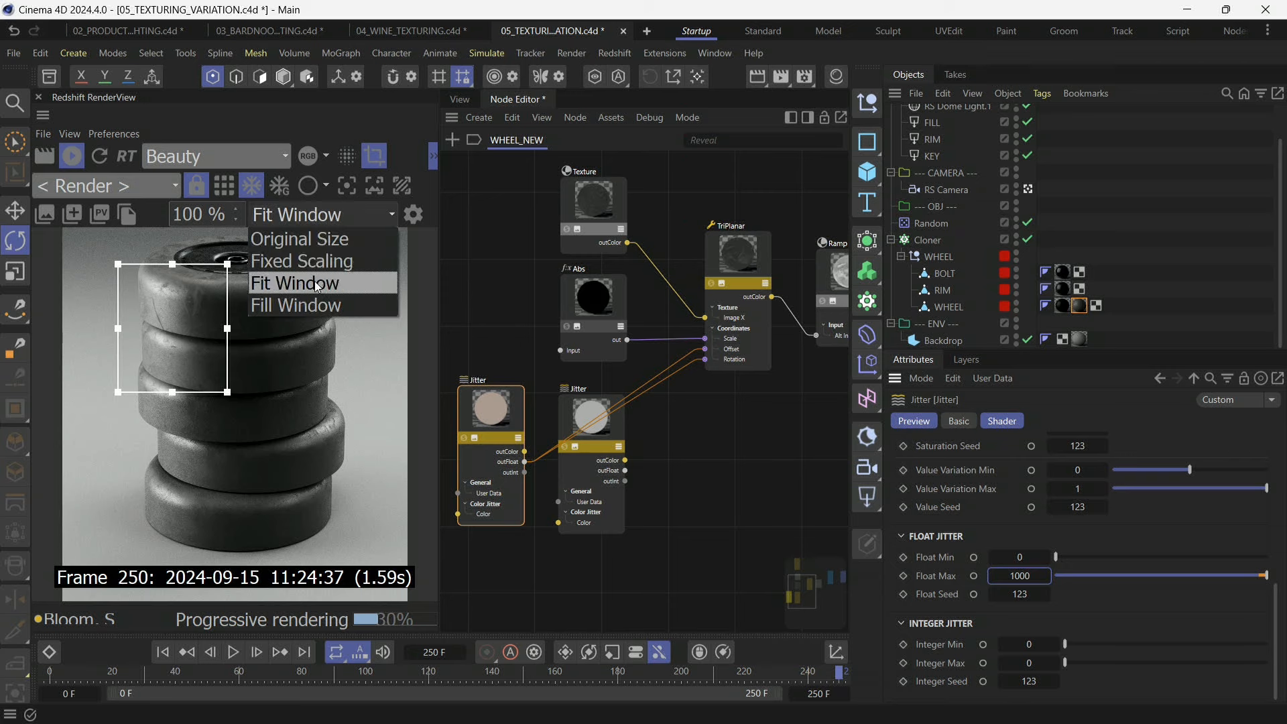
{"action": "left_click", "coordinate": [315, 281]}
{"action": "left_click", "coordinate": [373, 158]}
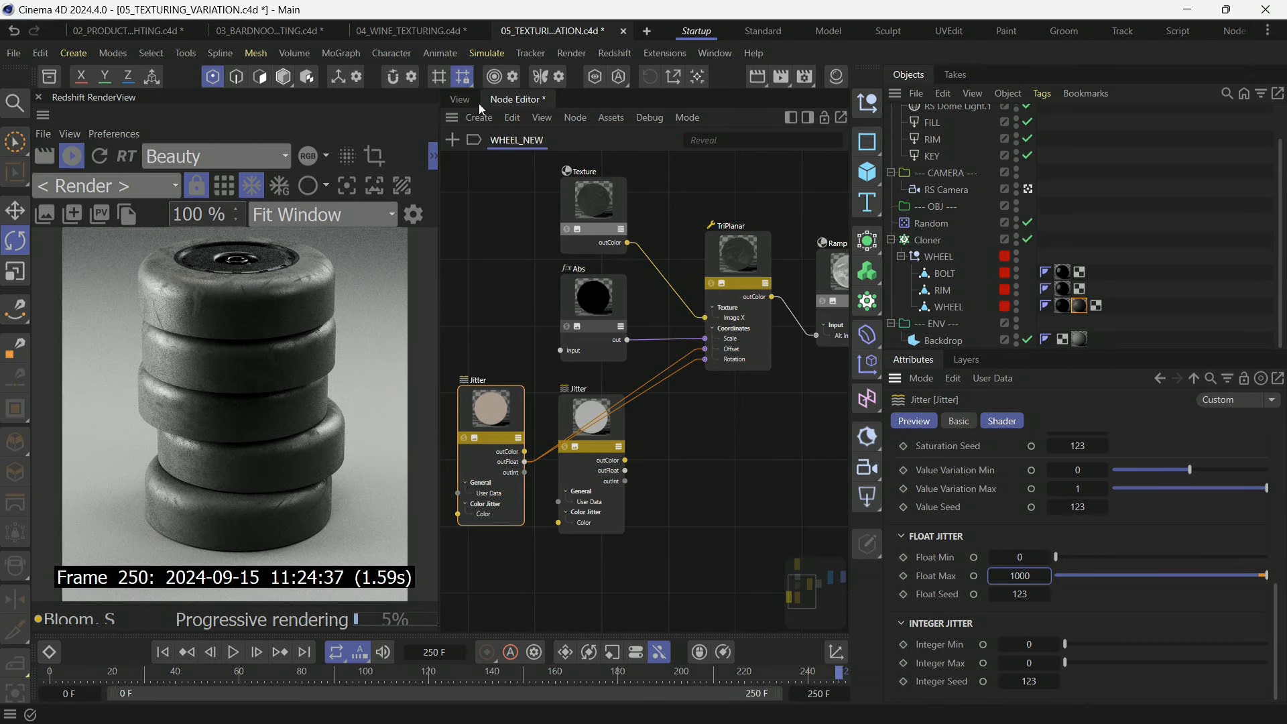
Examine the node graph of the WHEEL material, especially its Color User Data setup, and return to the WHEEL_NEW graph.
{"action": "left_click", "coordinate": [462, 99]}
{"action": "left_click", "coordinate": [1061, 308]}
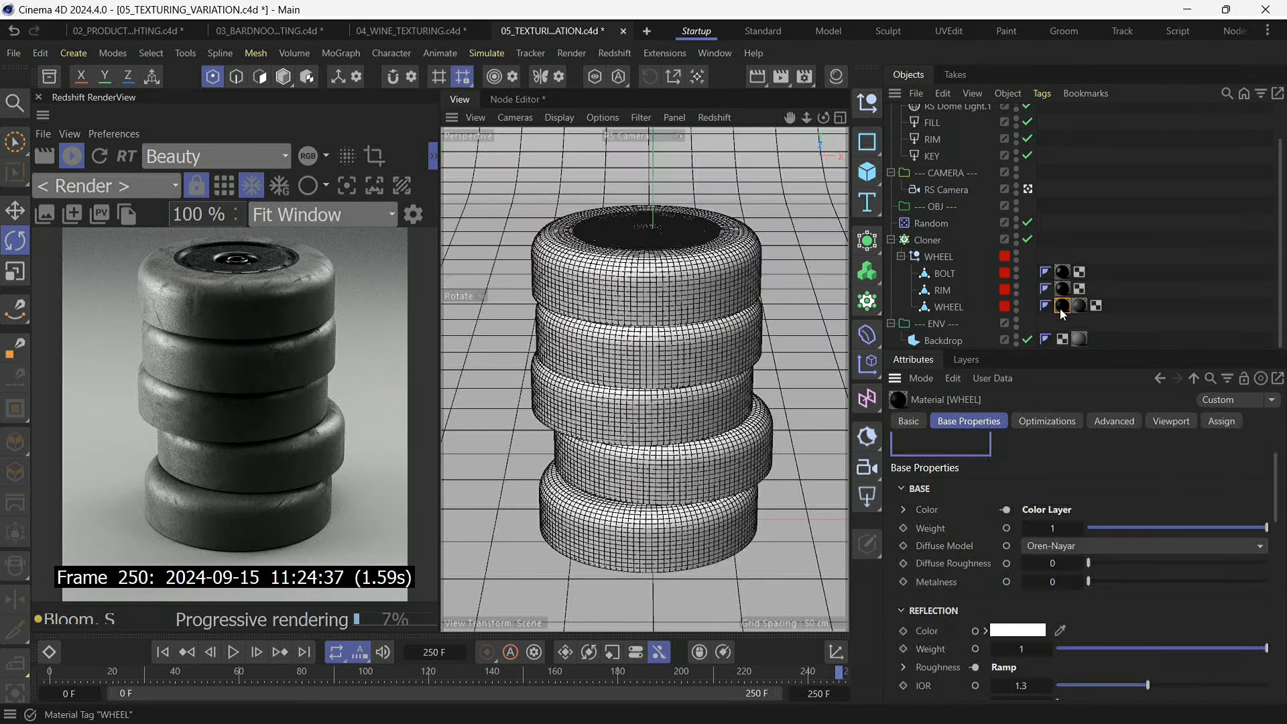
{"action": "left_click", "coordinate": [511, 101]}
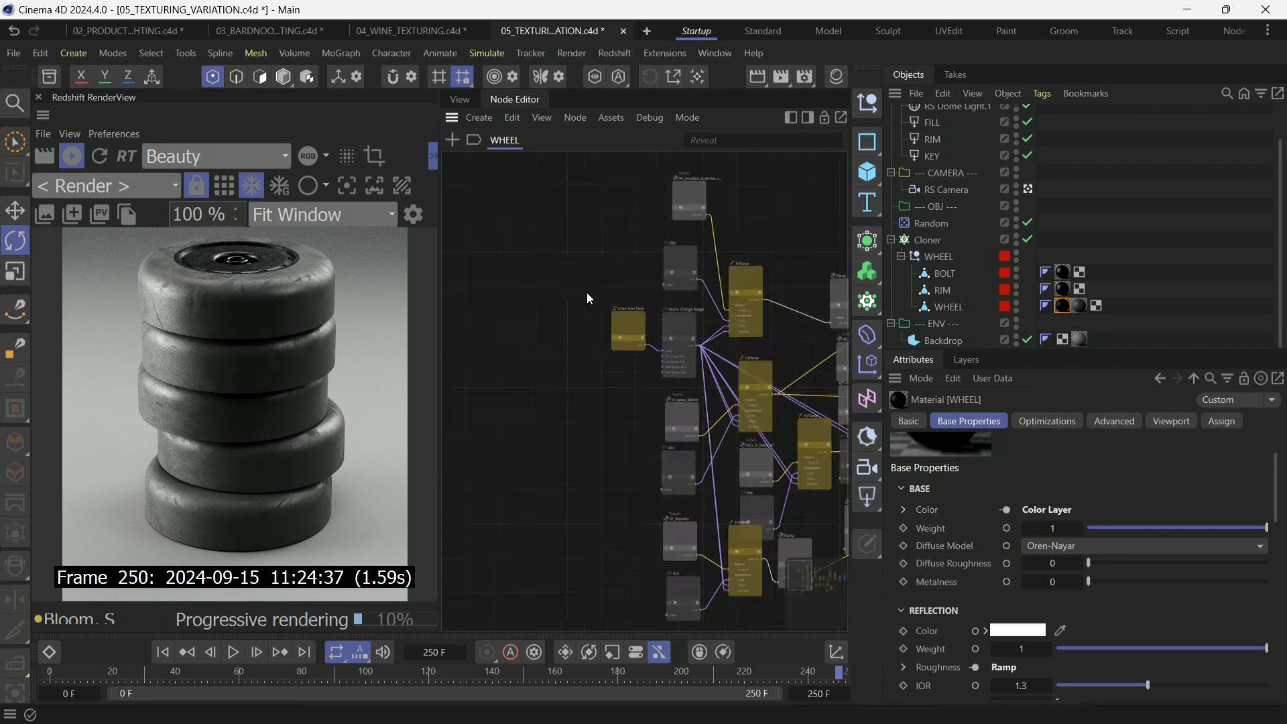
{"action": "scroll", "coordinate": [668, 328], "scroll_direction": "up", "scroll_amount": 5}
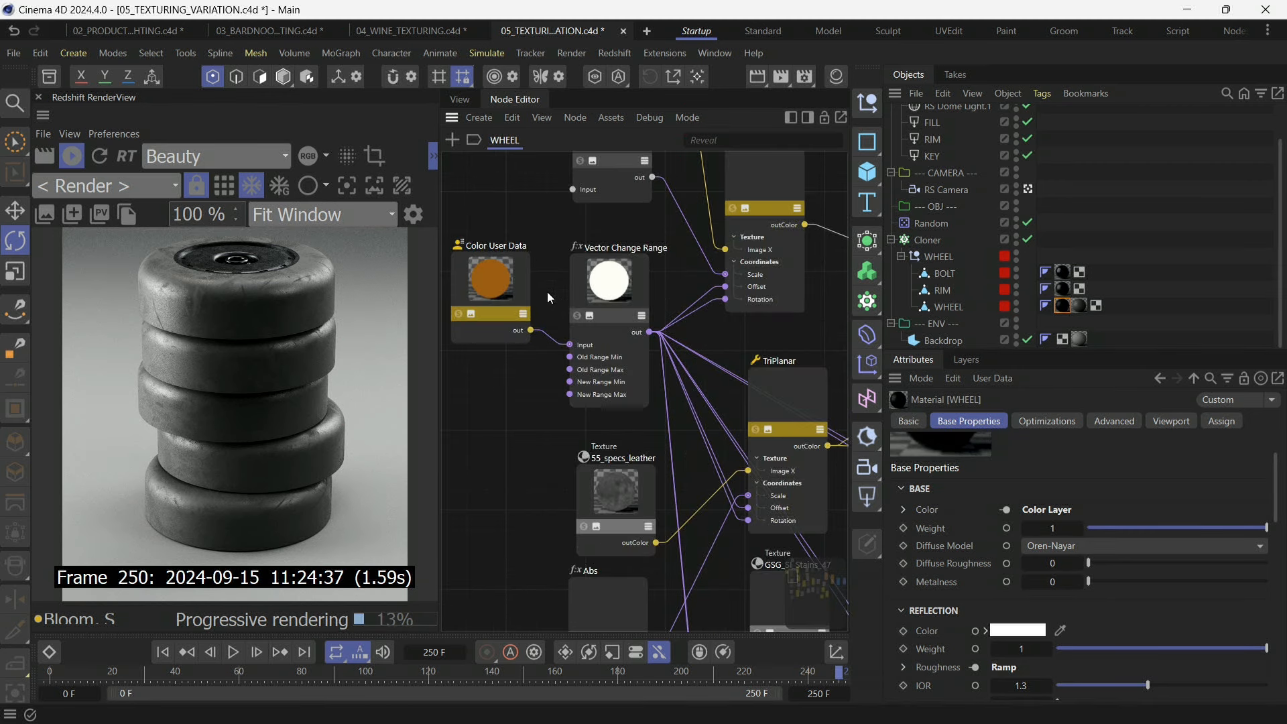
{"action": "scroll", "coordinate": [566, 349], "scroll_direction": "down", "scroll_amount": 10}
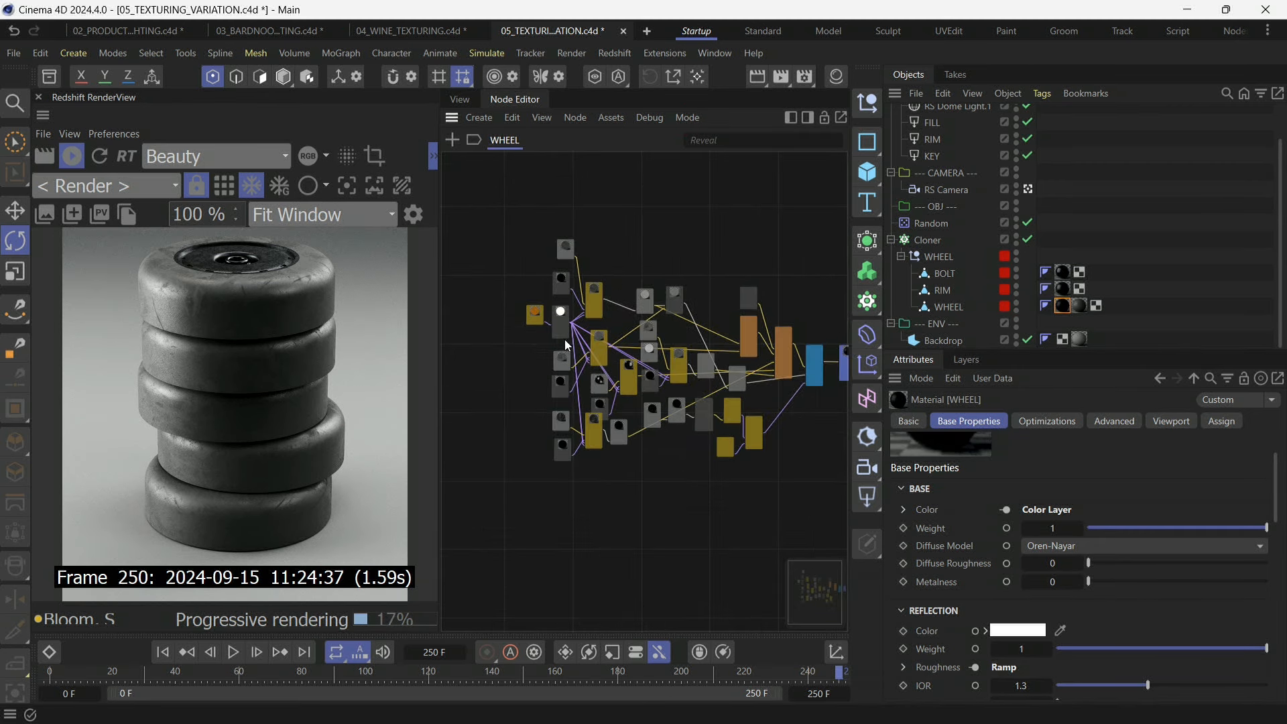
{"action": "scroll", "coordinate": [564, 340], "scroll_direction": "up", "scroll_amount": 4}
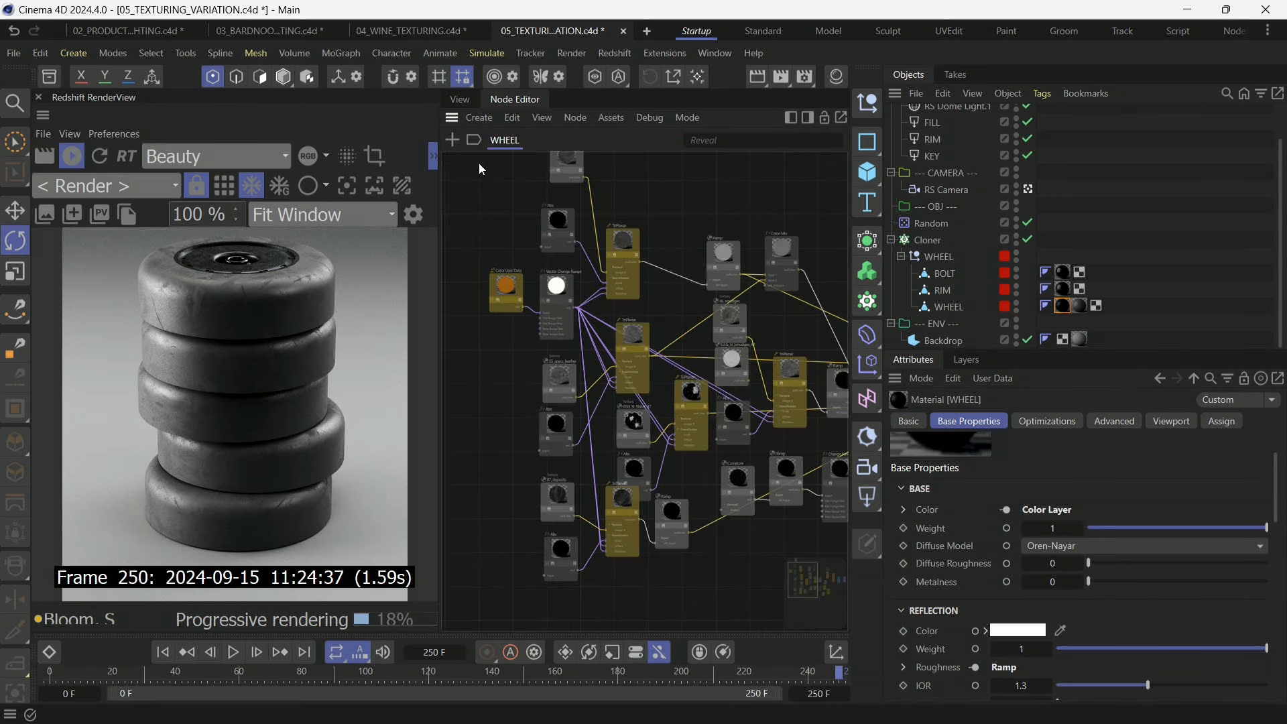
{"action": "left_click", "coordinate": [1085, 304]}
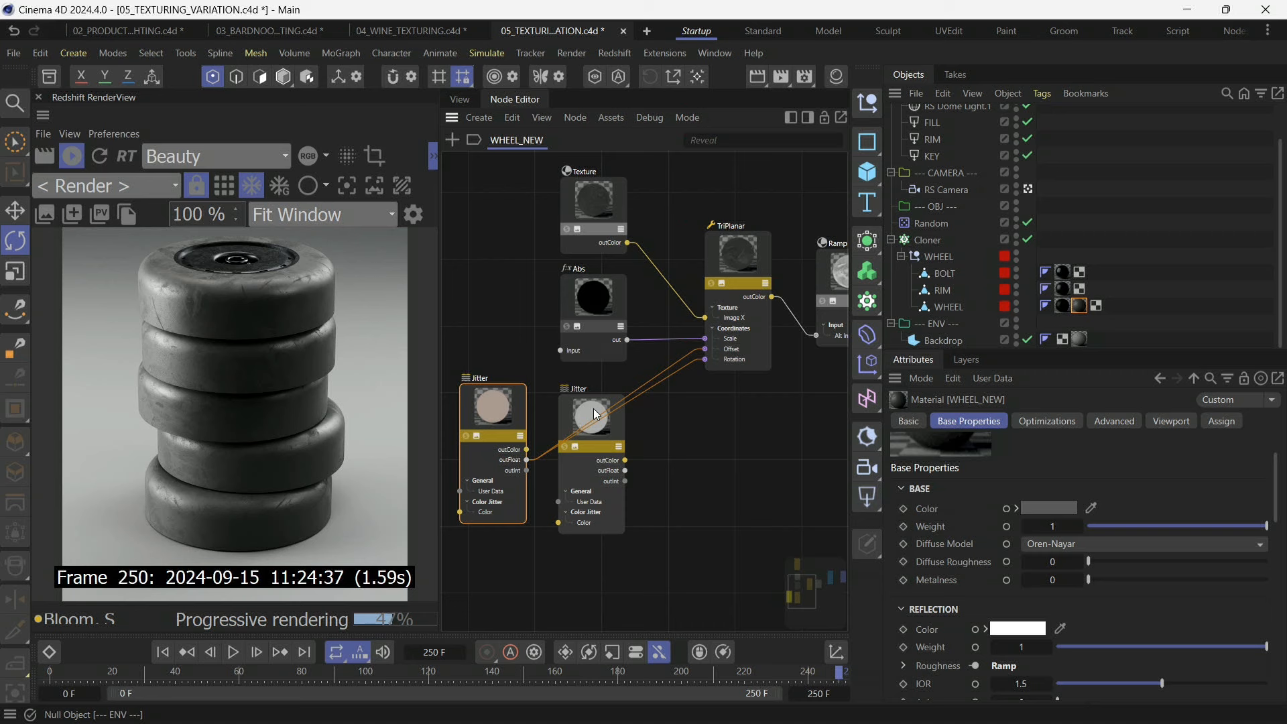
Switch to the Figma presentation and advance to the Maxon Noise slides.
{"action": "mouse_move", "coordinate": [608, 721]}
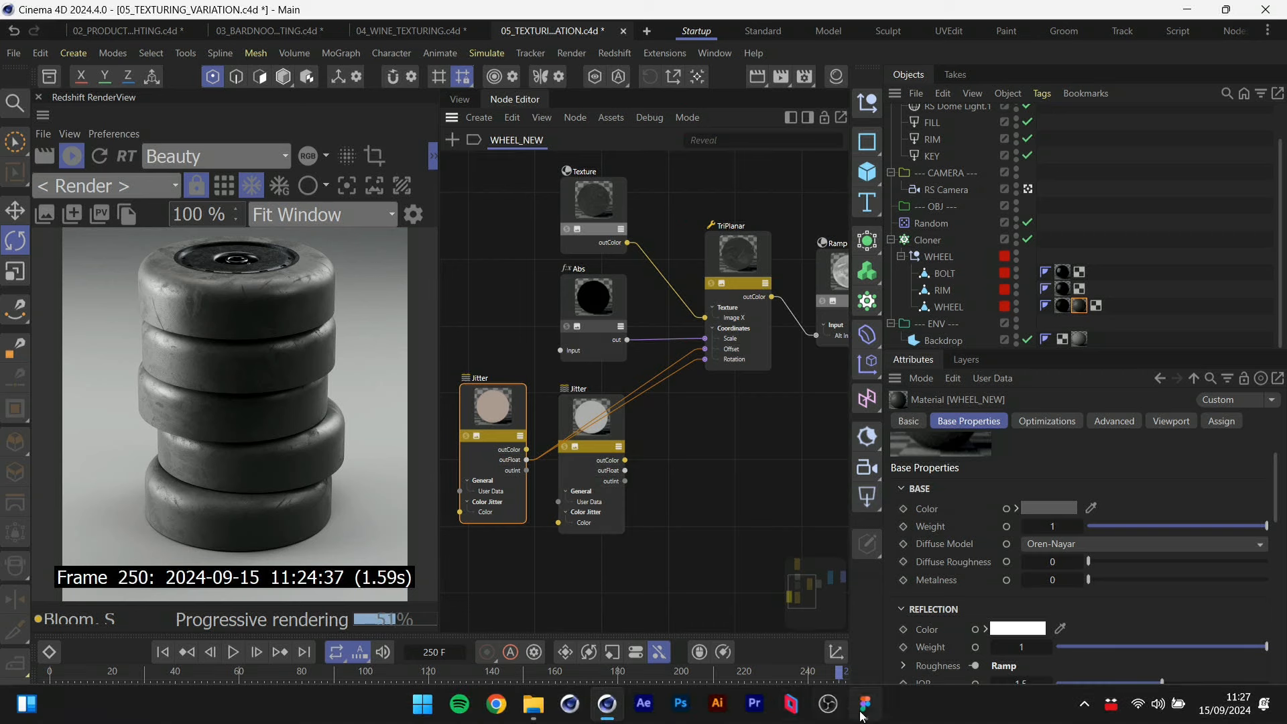
{"action": "left_click", "coordinate": [864, 708]}
{"action": "key", "text": "Right"}
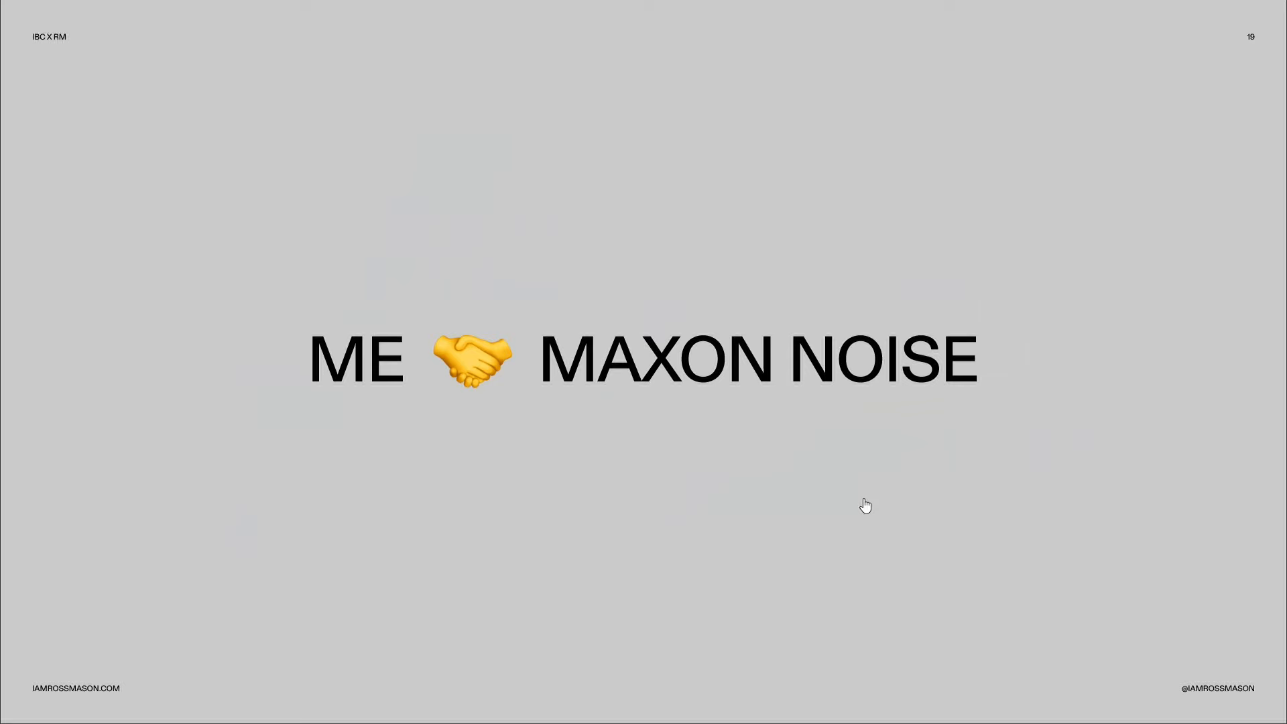
{"action": "key", "text": "Right"}
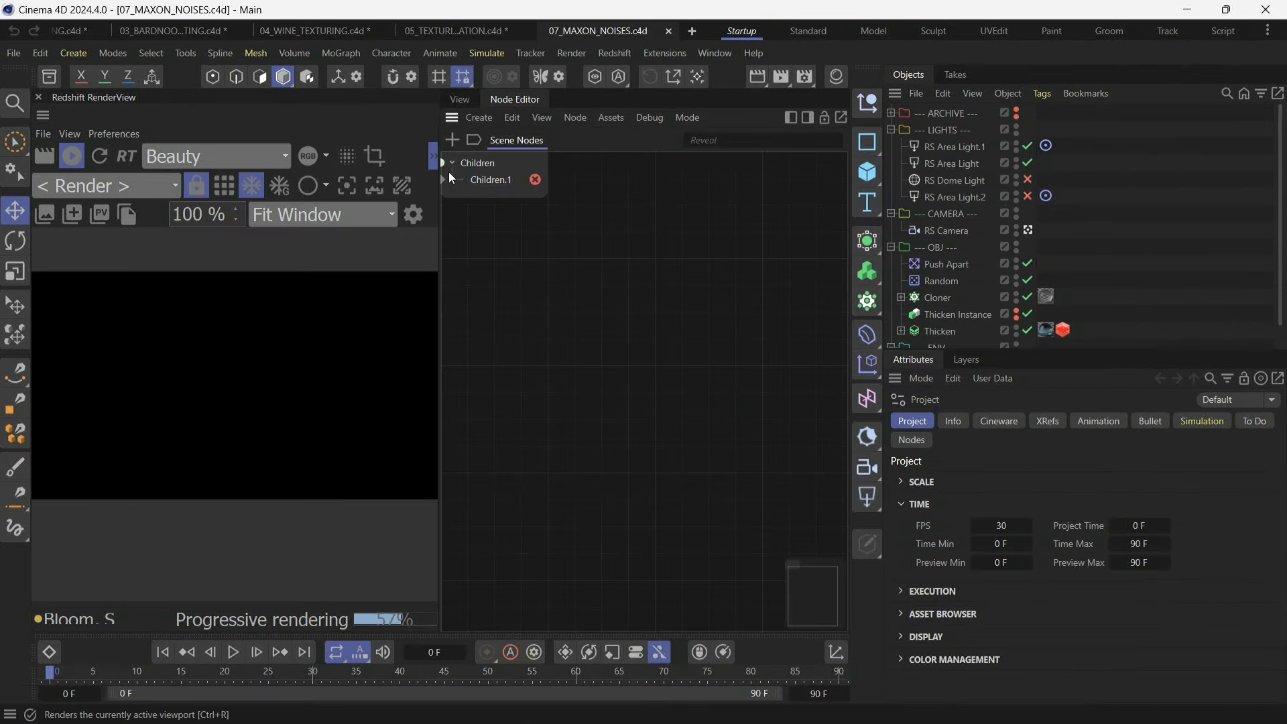
Show the 07_MAXON_NOISES scene in the viewport and open the node graph of Mat.4, the Thicken object's material.
{"action": "left_click", "coordinate": [459, 99]}
{"action": "scroll", "coordinate": [1097, 329], "scroll_direction": "down", "scroll_amount": 1}
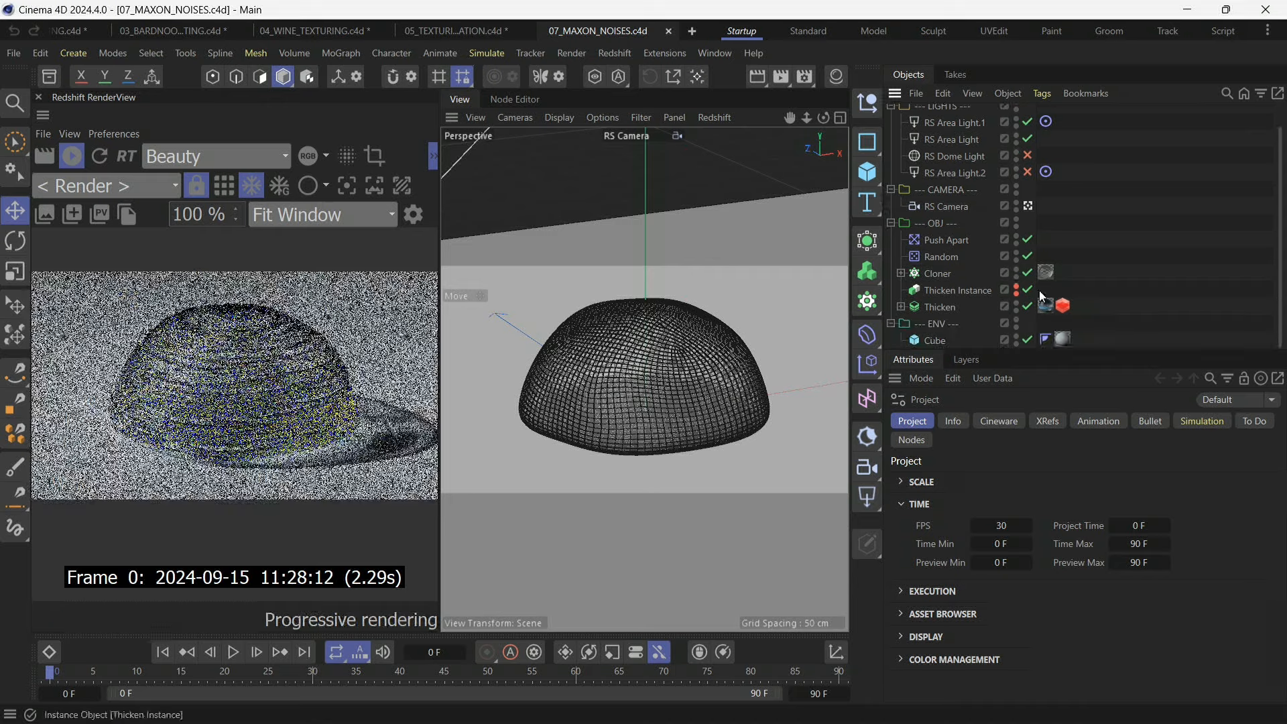
{"action": "left_click", "coordinate": [1045, 306]}
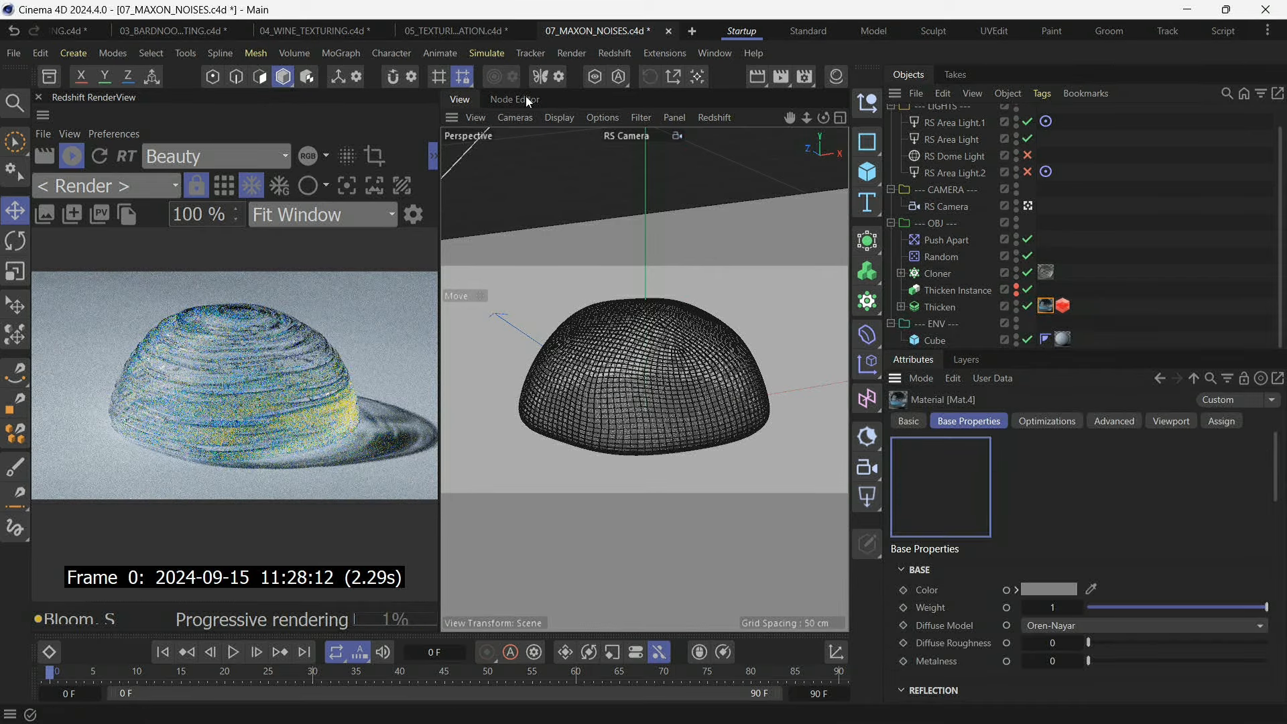
{"action": "scroll", "coordinate": [956, 295], "scroll_direction": "up", "scroll_amount": 1}
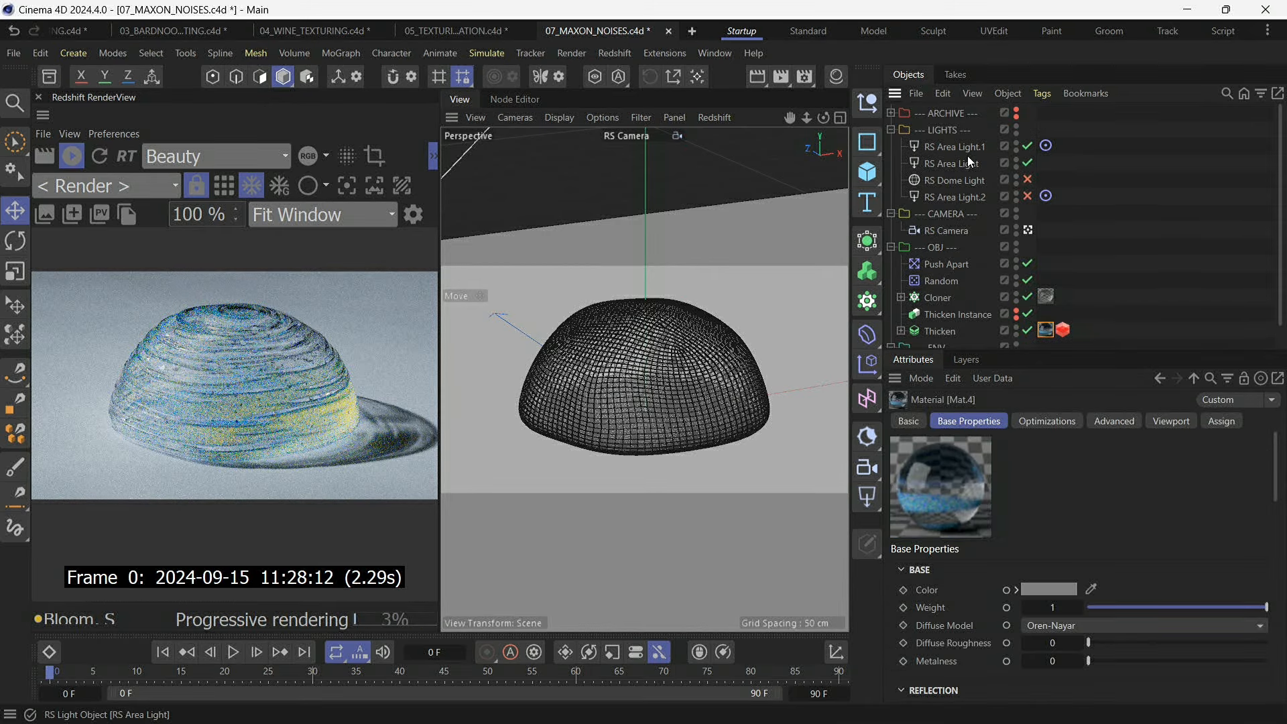
{"action": "scroll", "coordinate": [970, 207], "scroll_direction": "down", "scroll_amount": 1}
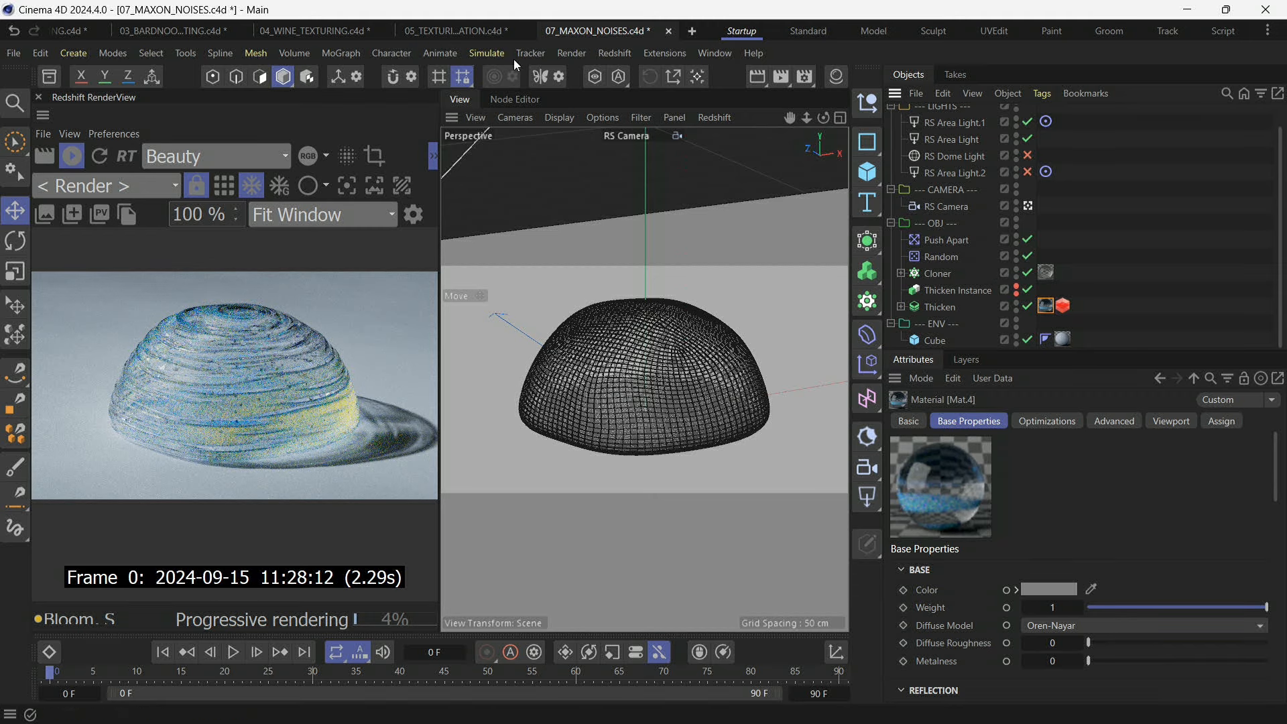
{"action": "left_click", "coordinate": [510, 101]}
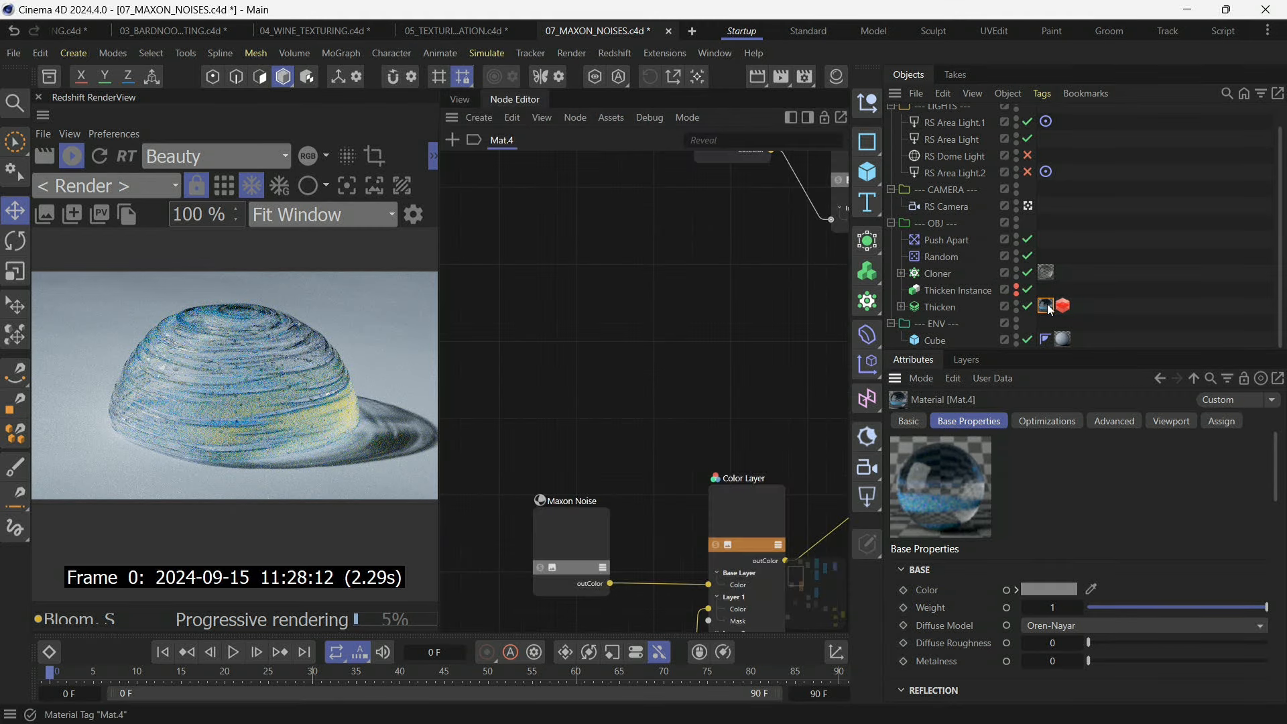
Solo the Maxon Noise node feeding the roughness Ramp and move it farther from the Ramp.
{"action": "scroll", "coordinate": [577, 295], "scroll_direction": "down", "scroll_amount": 2}
{"action": "scroll", "coordinate": [665, 287], "scroll_direction": "up", "scroll_amount": 6}
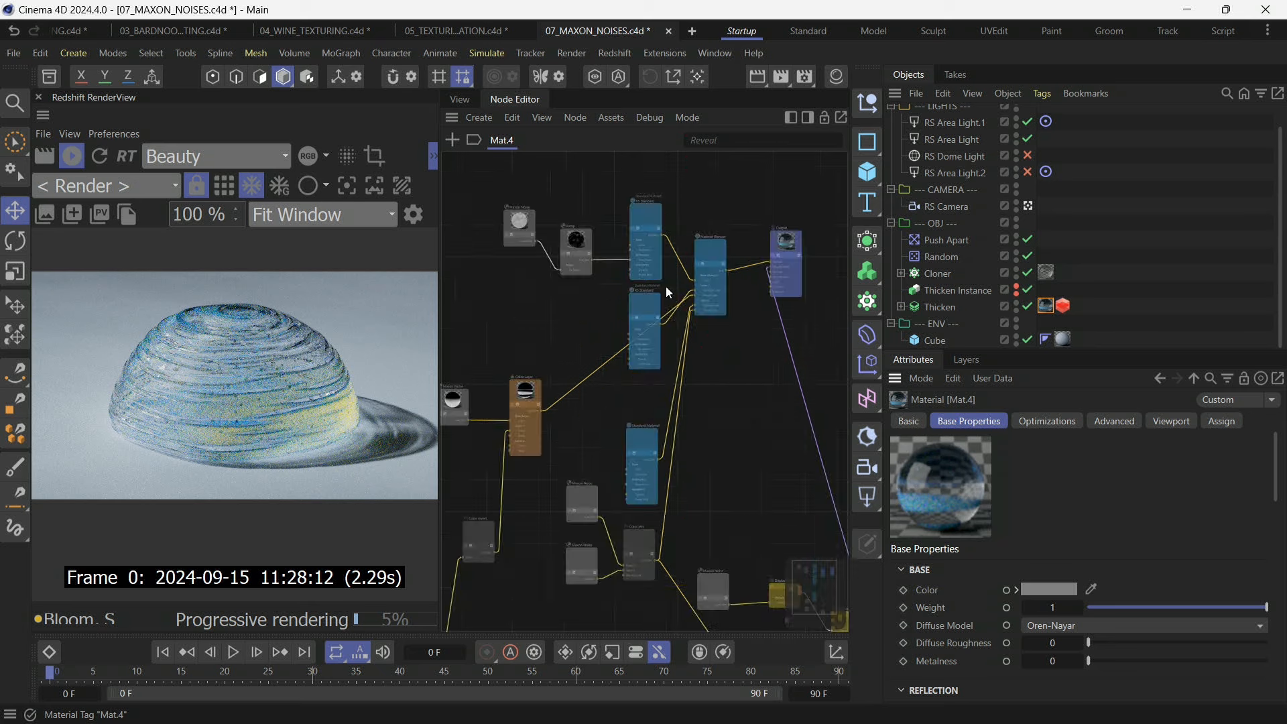
{"action": "scroll", "coordinate": [670, 292], "scroll_direction": "down", "scroll_amount": 4}
{"action": "scroll", "coordinate": [508, 244], "scroll_direction": "up", "scroll_amount": 4}
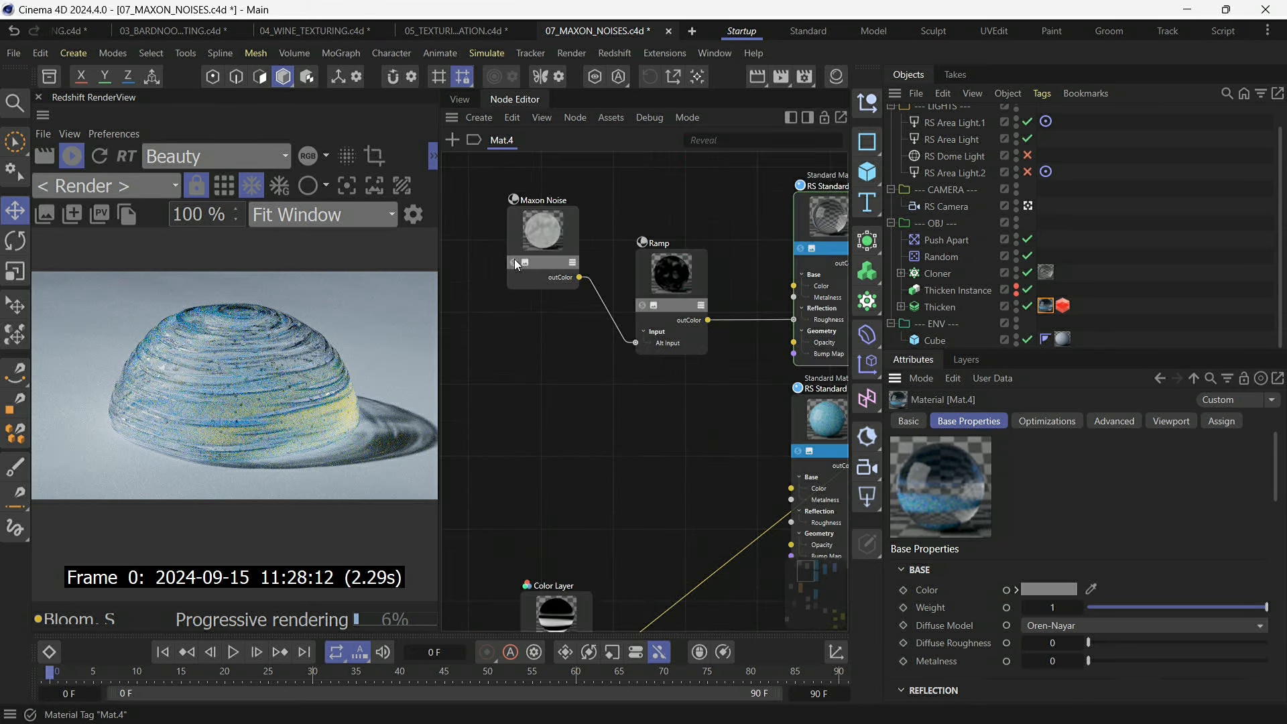
{"action": "left_click", "coordinate": [514, 262]}
{"action": "left_click_drag", "start_coordinate": [536, 236], "coordinate": [520, 296]}
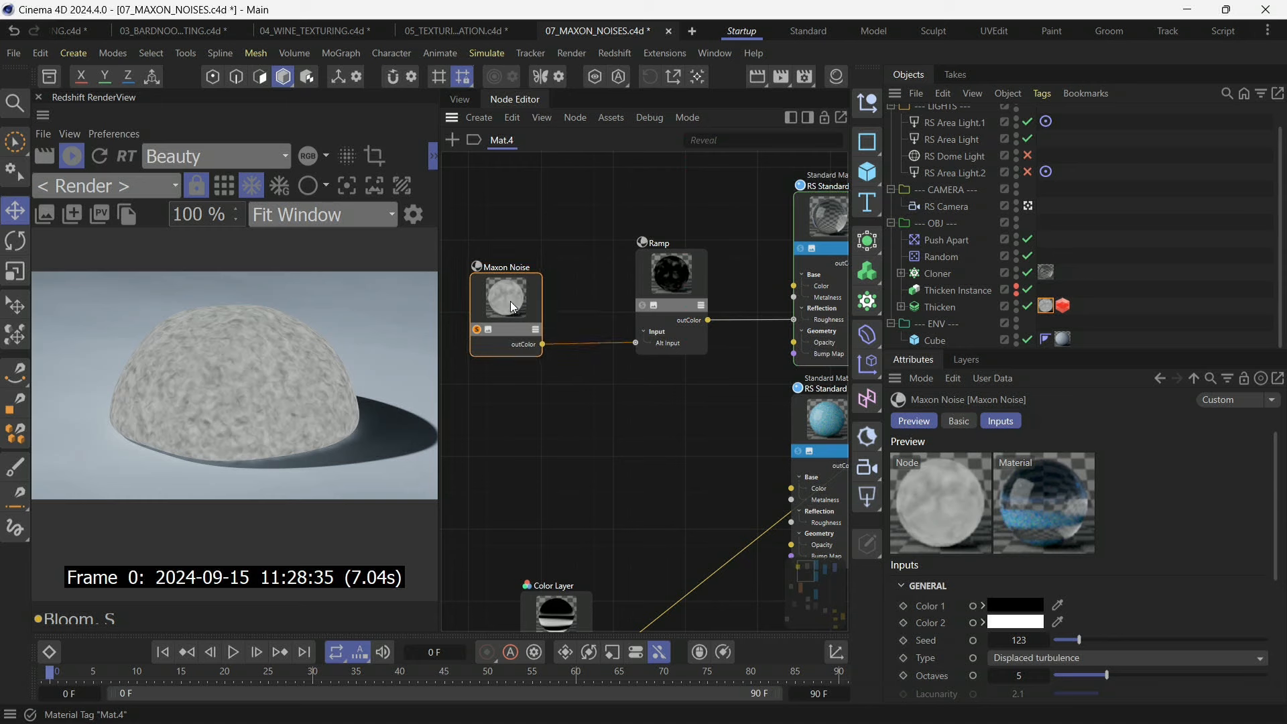
Connect the uppermost RS Standard material directly to the Output node and turn off the Maxon Noise solo.
{"action": "scroll", "coordinate": [498, 305], "scroll_direction": "down", "scroll_amount": 5}
{"action": "scroll", "coordinate": [662, 283], "scroll_direction": "up", "scroll_amount": 4}
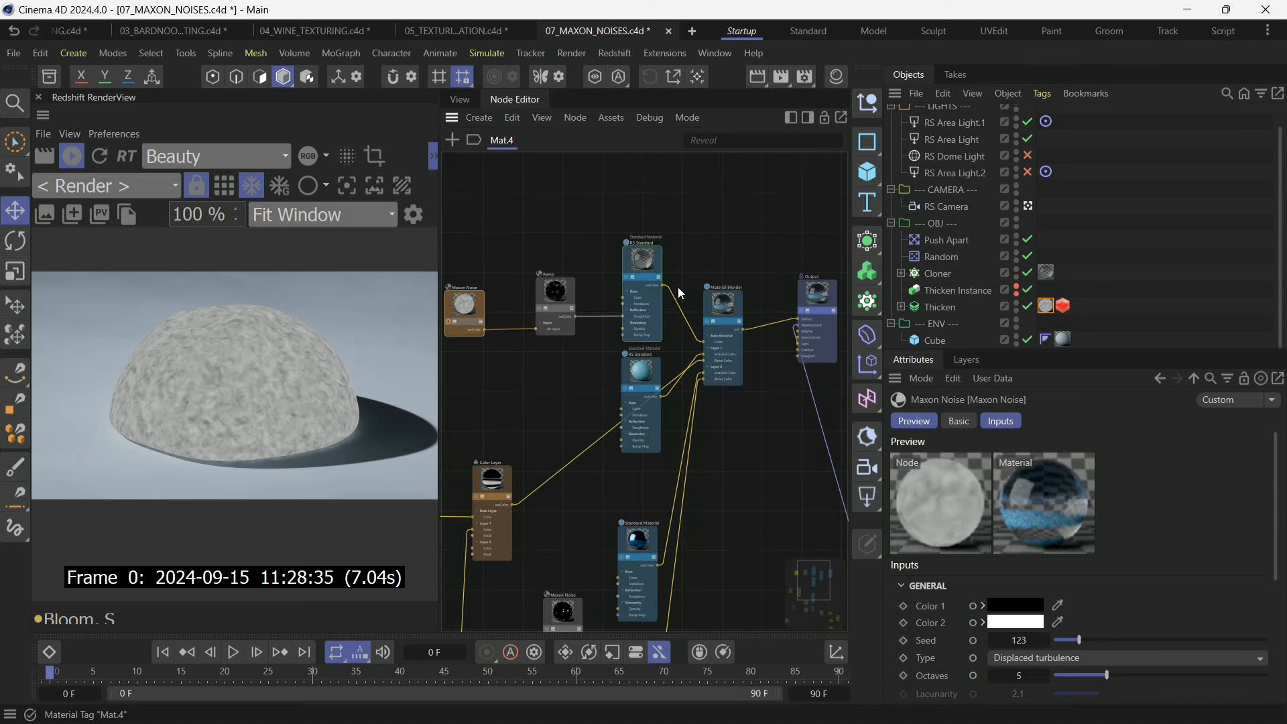
{"action": "left_click_drag", "start_coordinate": [823, 330], "coordinate": [798, 320]}
{"action": "scroll", "coordinate": [692, 287], "scroll_direction": "down", "scroll_amount": 4}
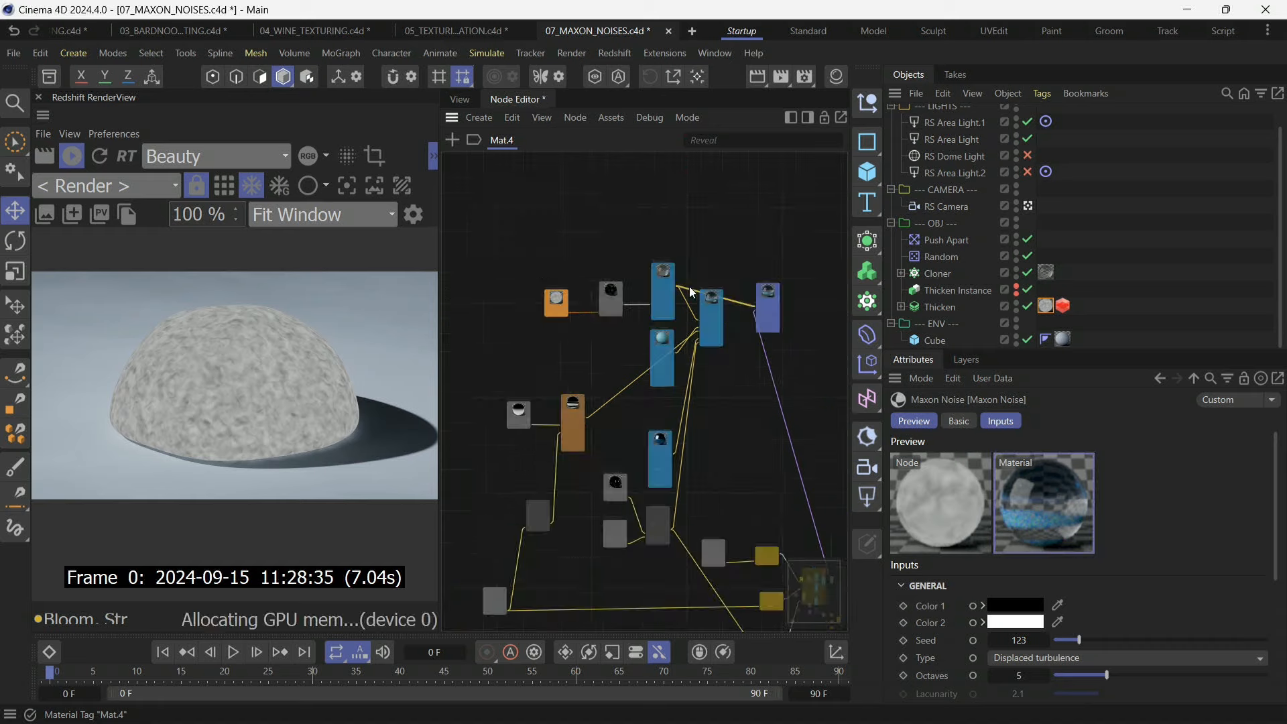
{"action": "scroll", "coordinate": [574, 294], "scroll_direction": "up", "scroll_amount": 5}
{"action": "left_click", "coordinate": [517, 332]}
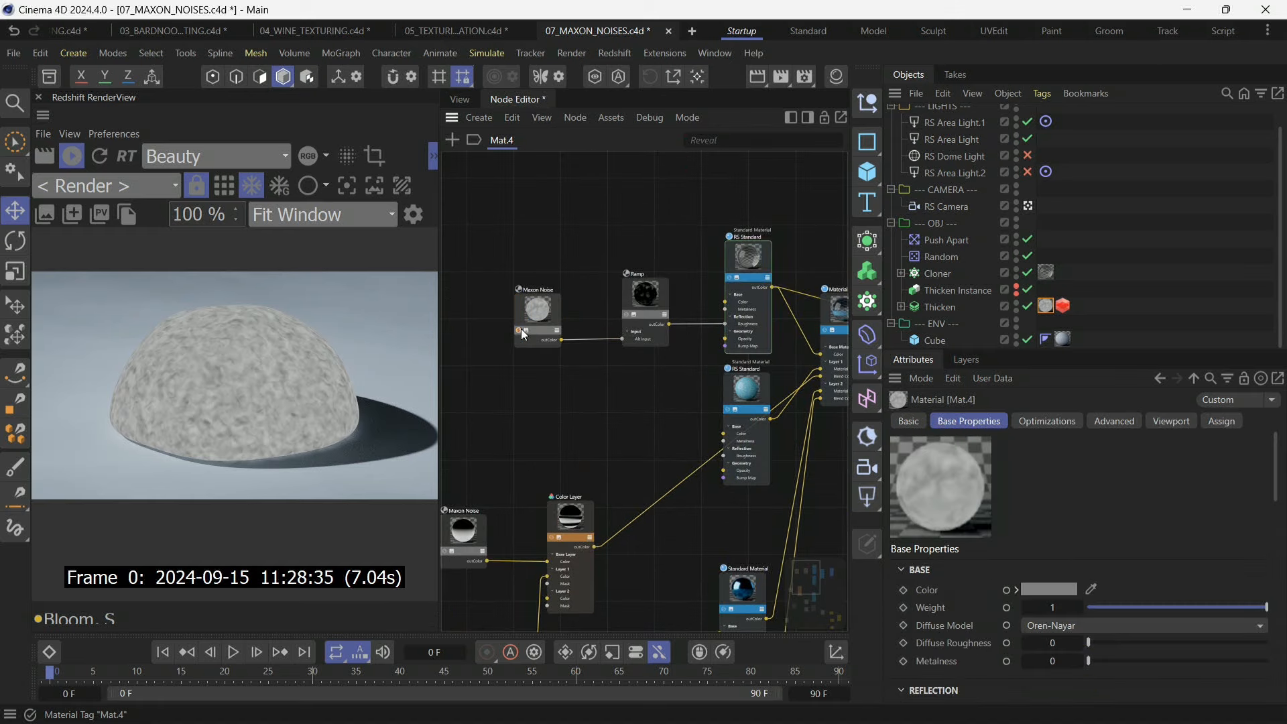
Show the uppermost RS Standard material's reflection and transmission settings and open its IOR value for editing.
{"action": "left_click", "coordinate": [749, 261]}
{"action": "left_click_drag", "start_coordinate": [1276, 485], "coordinate": [1275, 564]}
{"action": "left_click", "coordinate": [1029, 500]}
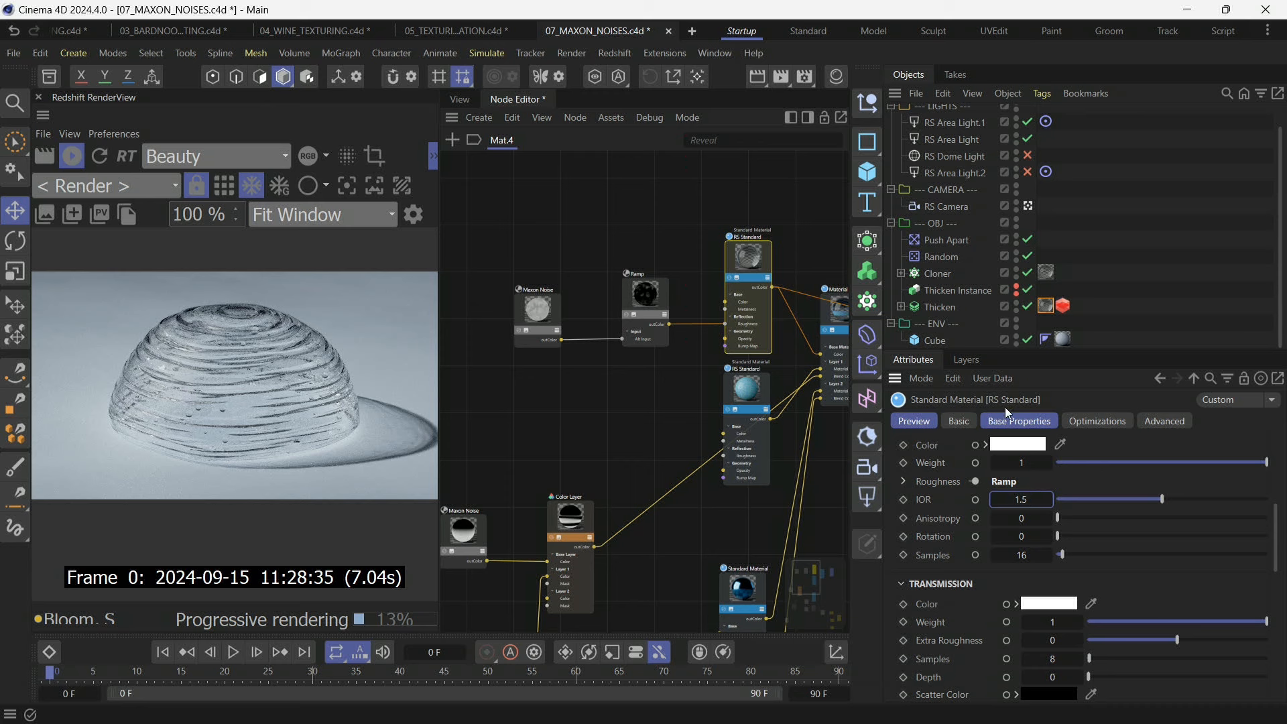
Preview the roughness Maxon Noise on its own again by soloing its node.
{"action": "scroll", "coordinate": [569, 307], "scroll_direction": "up", "scroll_amount": 3}
{"action": "left_click", "coordinate": [469, 352]}
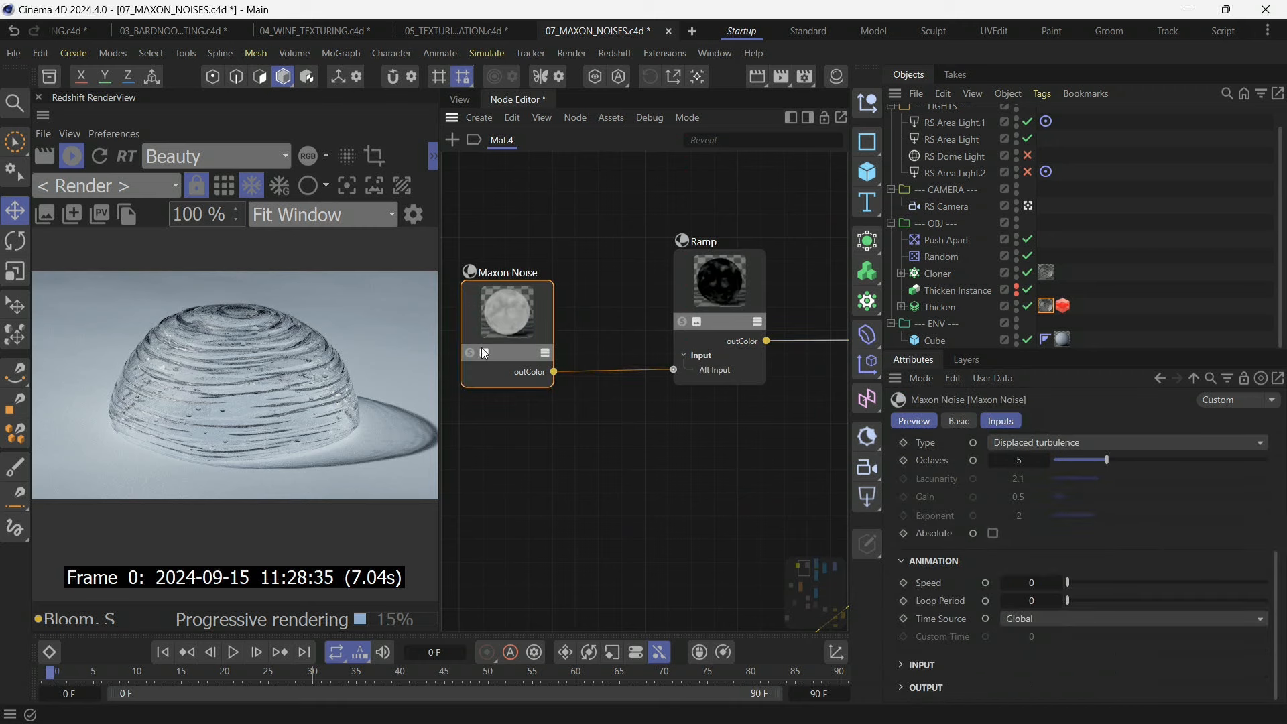
{"action": "left_click_drag", "start_coordinate": [500, 312], "coordinate": [506, 311]}
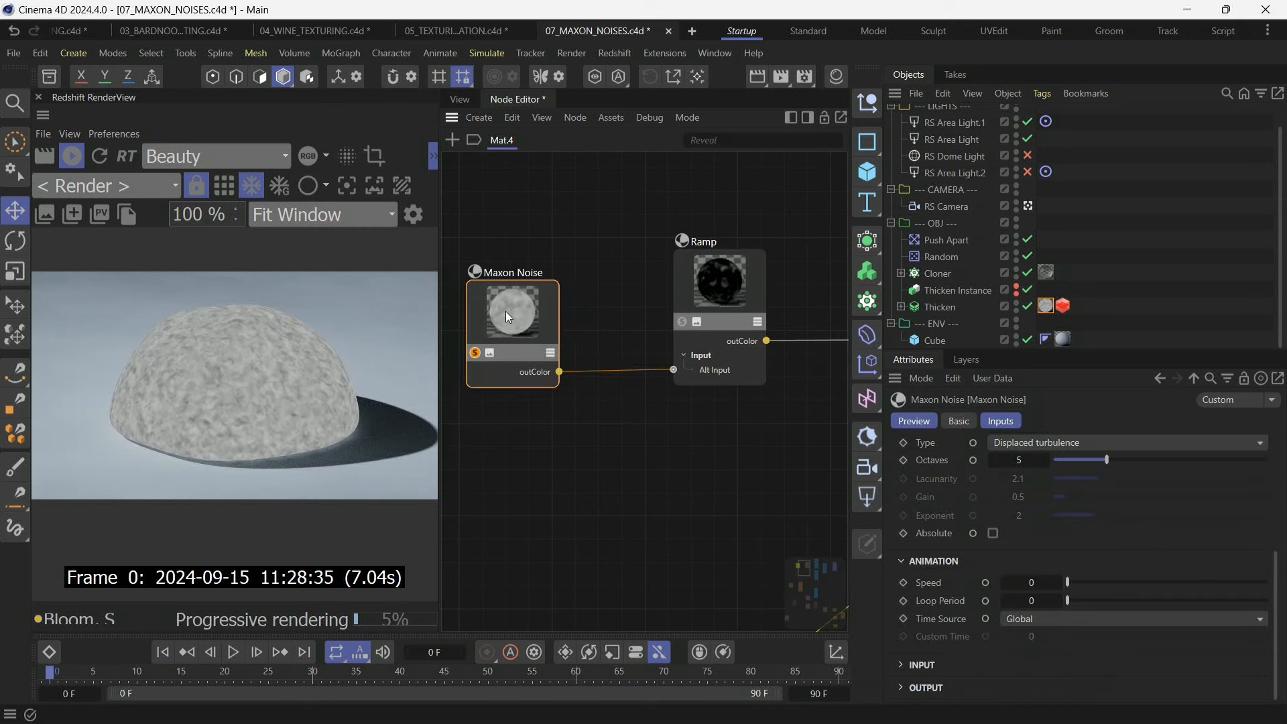
Move the Ramp closer to the Maxon Noise, solo it, and examine its gradient and its link to the RS Standard roughness.
{"action": "left_click_drag", "start_coordinate": [704, 296], "coordinate": [653, 319]}
{"action": "left_click", "coordinate": [631, 344]}
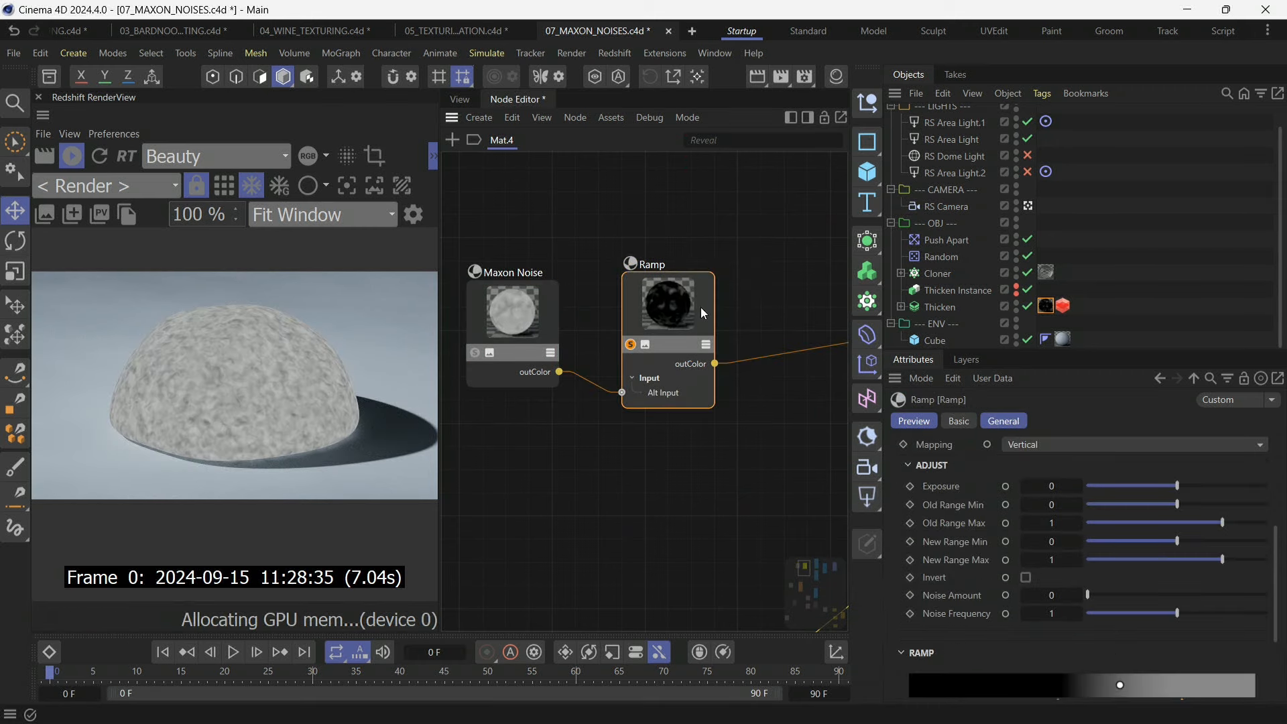
{"action": "left_click_drag", "start_coordinate": [1282, 588], "coordinate": [1274, 613]}
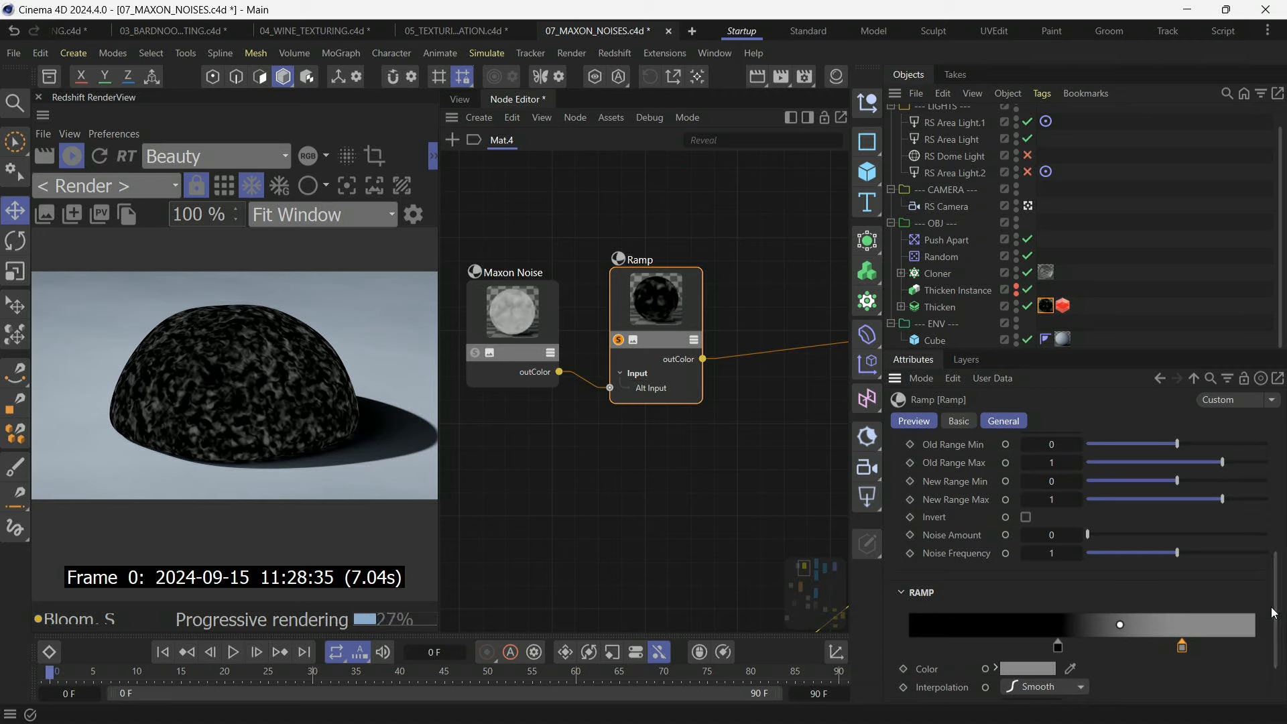
{"action": "scroll", "coordinate": [570, 380], "scroll_direction": "down", "scroll_amount": 5}
{"action": "scroll", "coordinate": [711, 375], "scroll_direction": "up", "scroll_amount": 3}
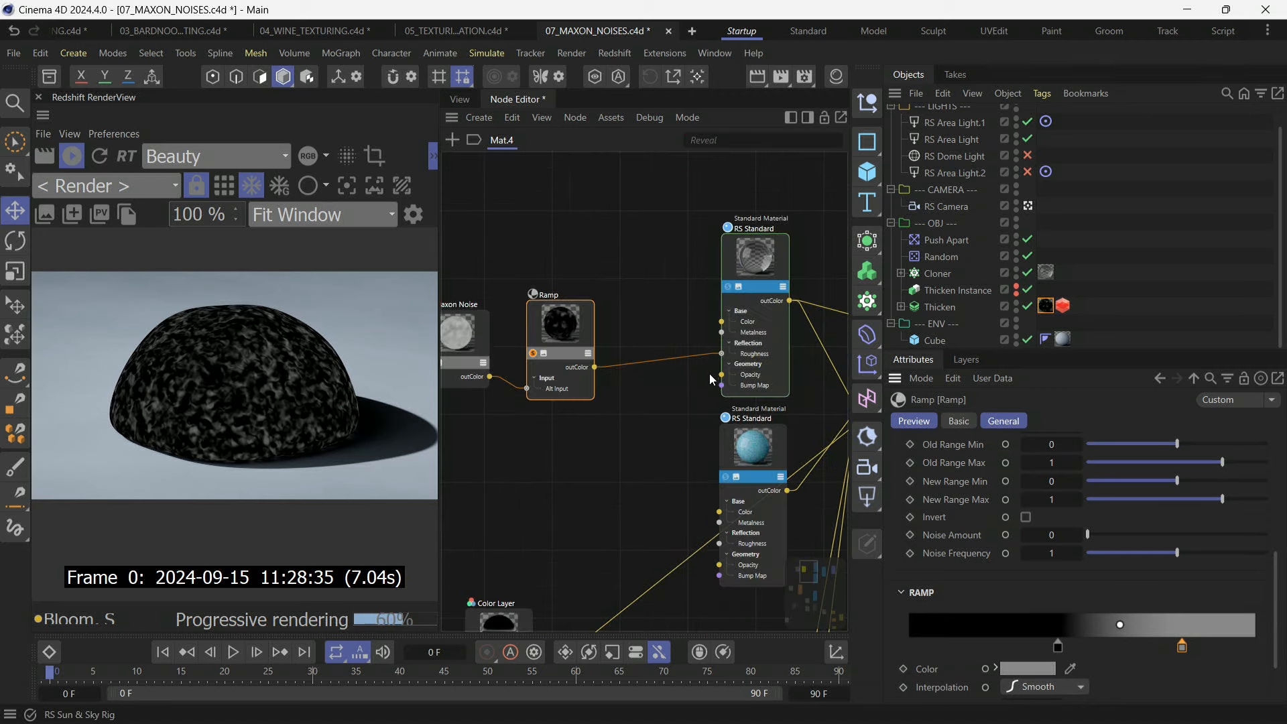
Turn off the Ramp solo and move the uppermost RS Standard material closer to the Ramp.
{"action": "left_click", "coordinate": [533, 353]}
{"action": "left_click_drag", "start_coordinate": [757, 267], "coordinate": [687, 266]}
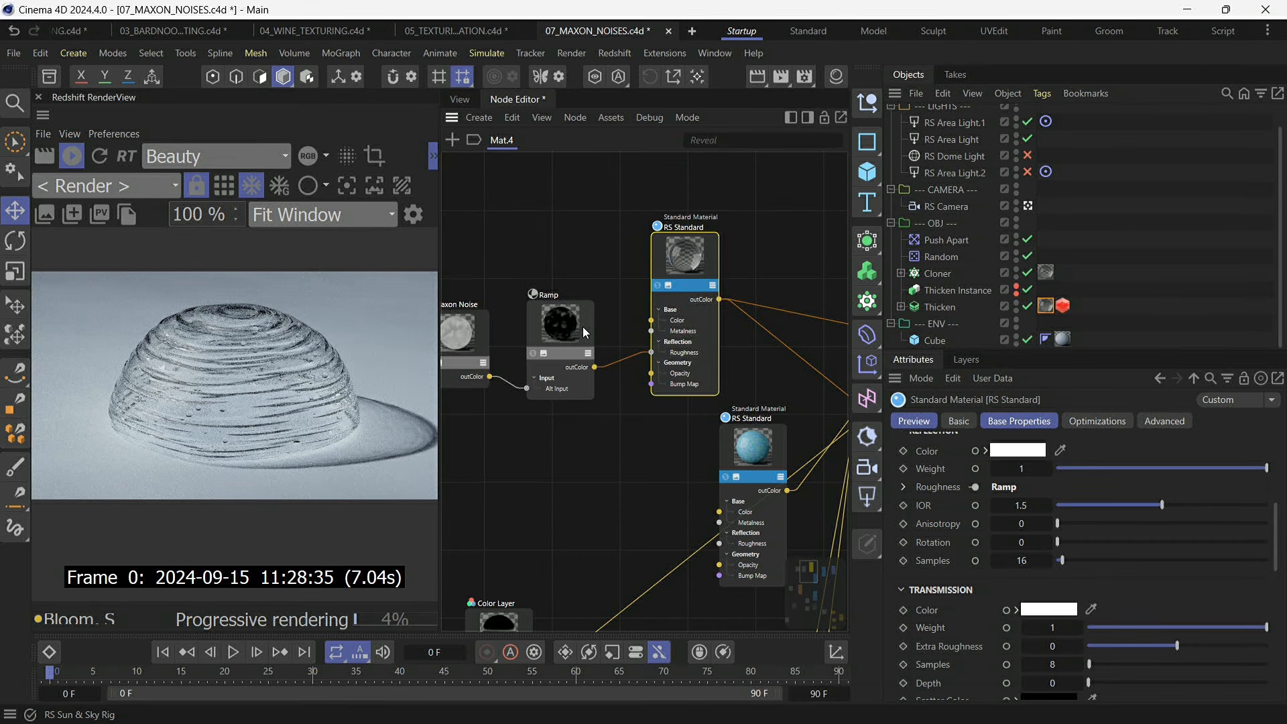
Remove the displacement connection into the Output node and hide the Cloner in both viewport and render.
{"action": "scroll", "coordinate": [582, 327], "scroll_direction": "down", "scroll_amount": 8}
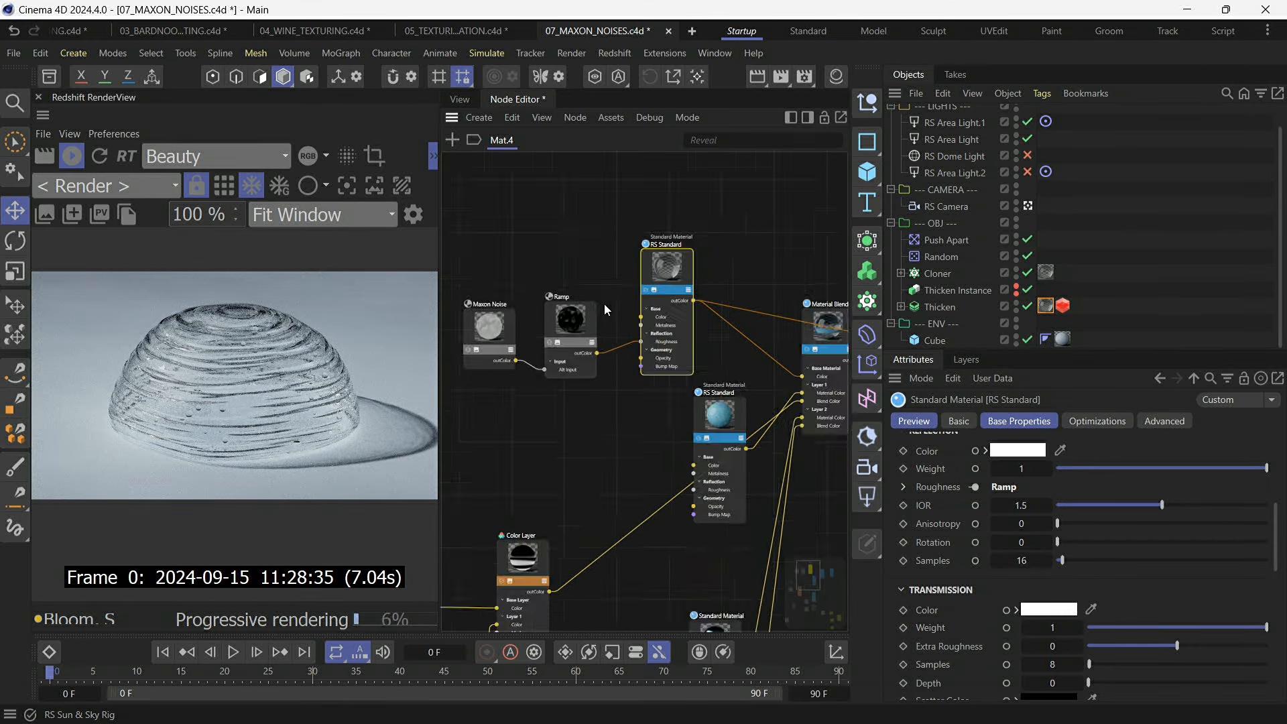
{"action": "scroll", "coordinate": [766, 404], "scroll_direction": "up", "scroll_amount": 4}
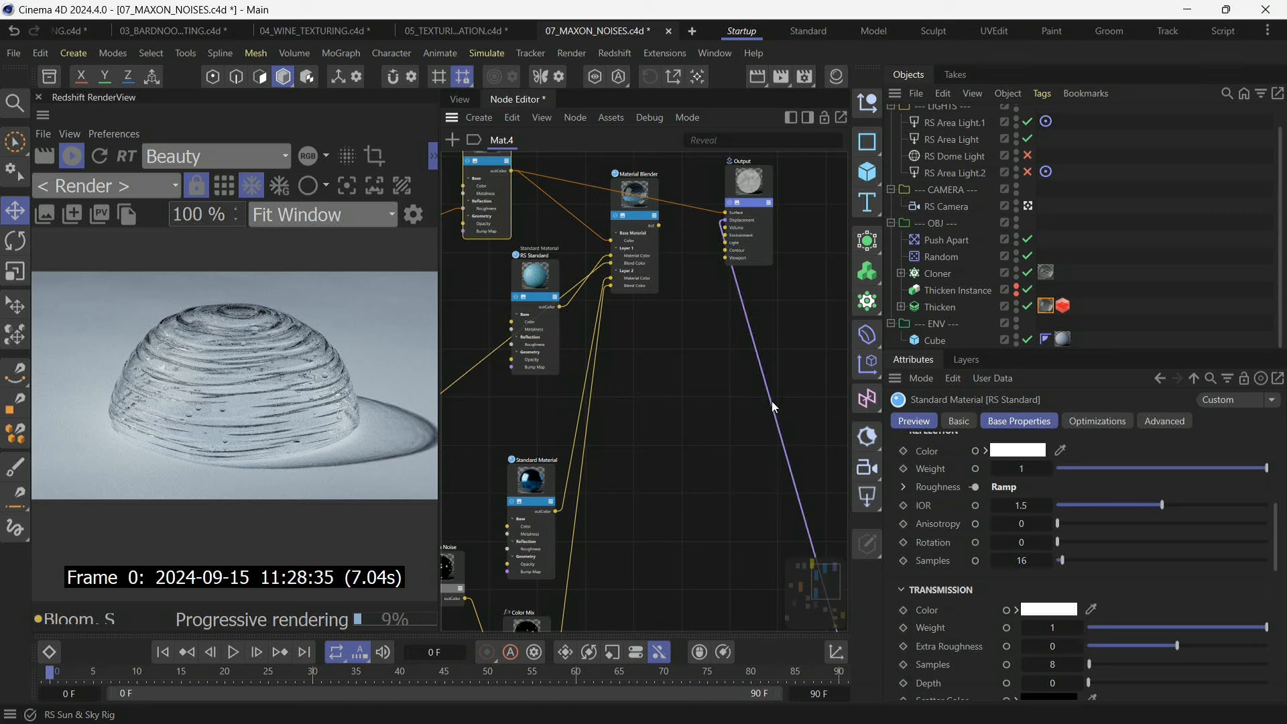
{"action": "left_click", "coordinate": [771, 401]}
{"action": "scroll", "coordinate": [769, 377], "scroll_direction": "down", "scroll_amount": 3}
{"action": "scroll", "coordinate": [529, 257], "scroll_direction": "up", "scroll_amount": 4}
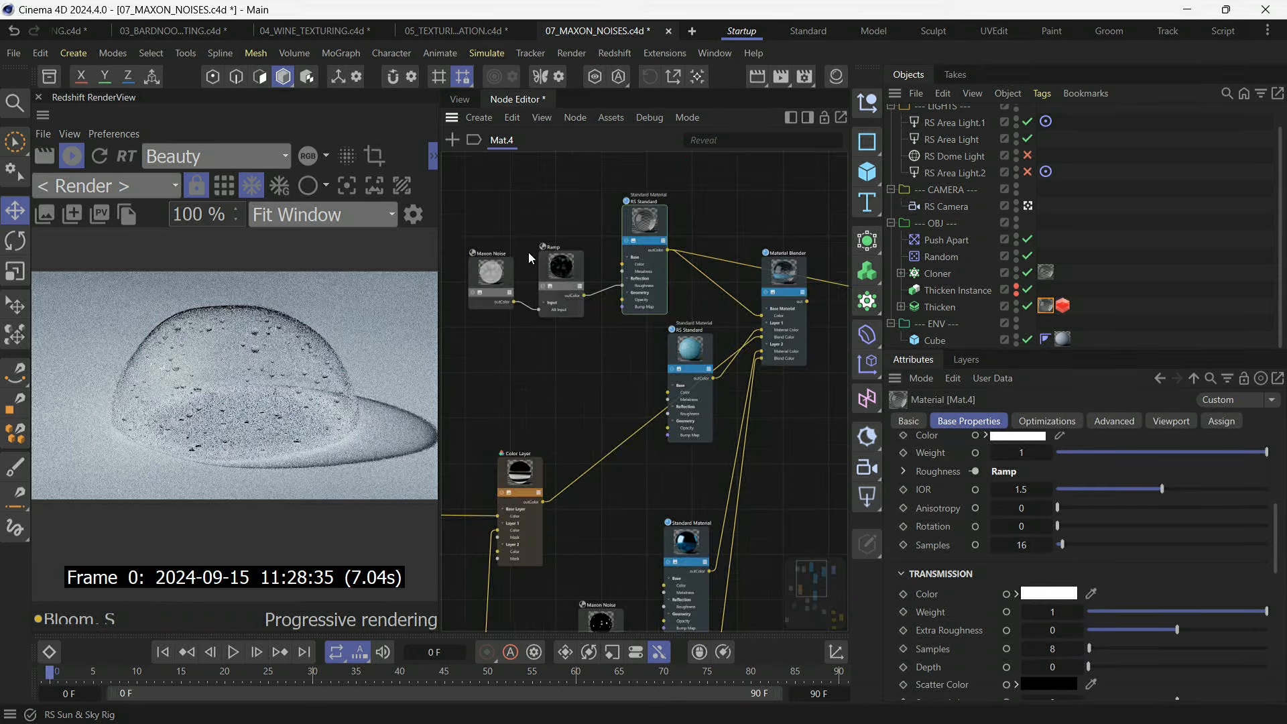
{"action": "left_click", "coordinate": [946, 272]}
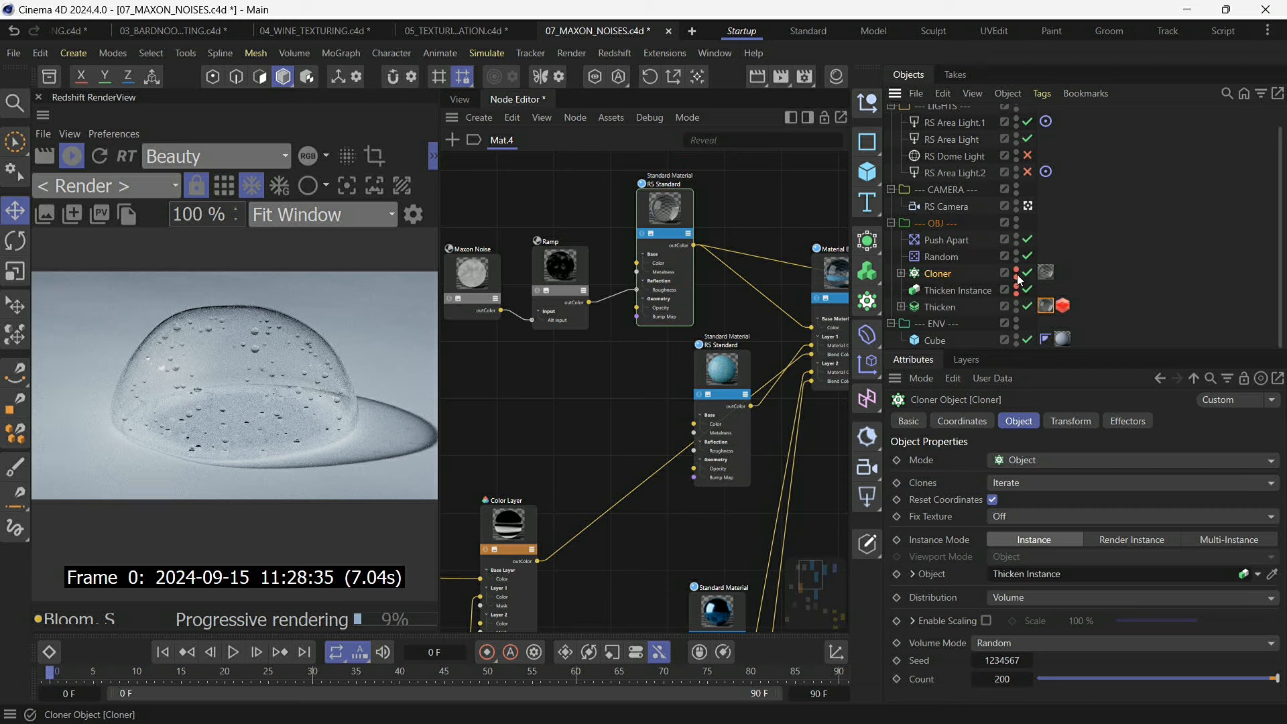
Solo the Ramp connected to the RS Standard roughness and change its gray gradient knot to full white.
{"action": "left_click", "coordinate": [565, 269]}
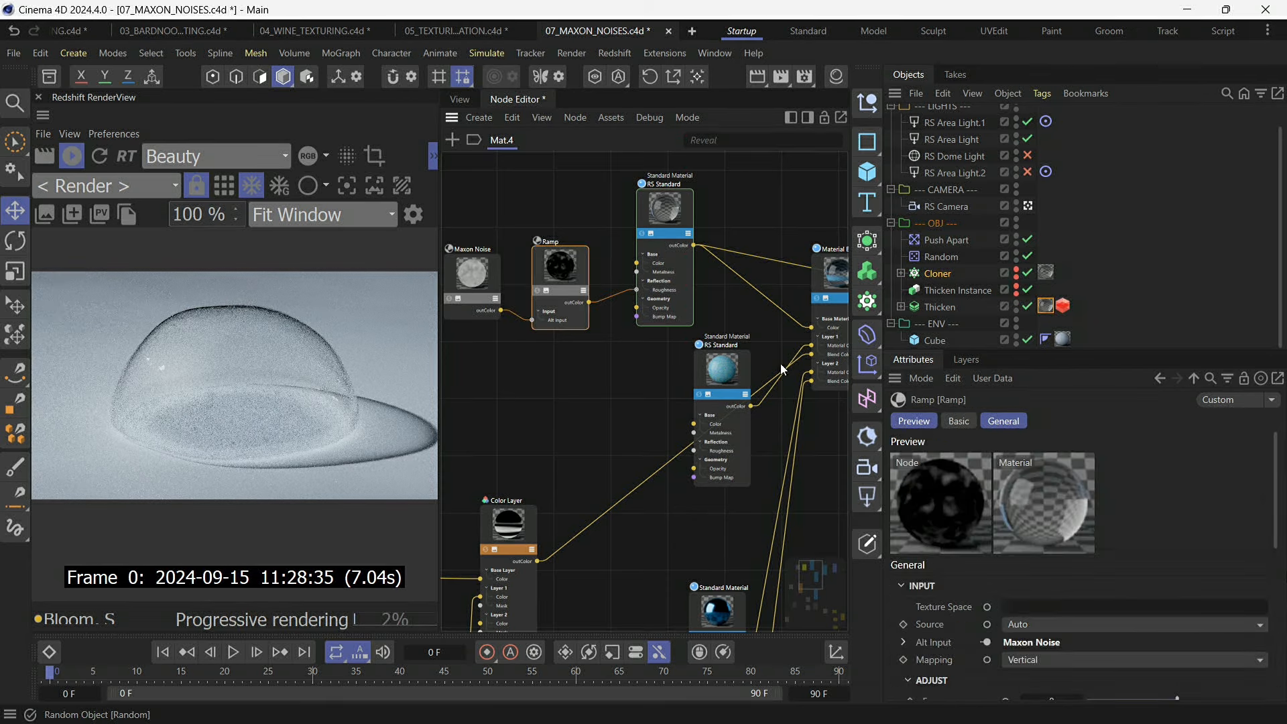
{"action": "left_click_drag", "start_coordinate": [1277, 545], "coordinate": [1277, 626]}
{"action": "left_click", "coordinate": [537, 291]}
{"action": "left_click_drag", "start_coordinate": [1277, 567], "coordinate": [1277, 614]}
{"action": "double_click", "coordinate": [1182, 574]}
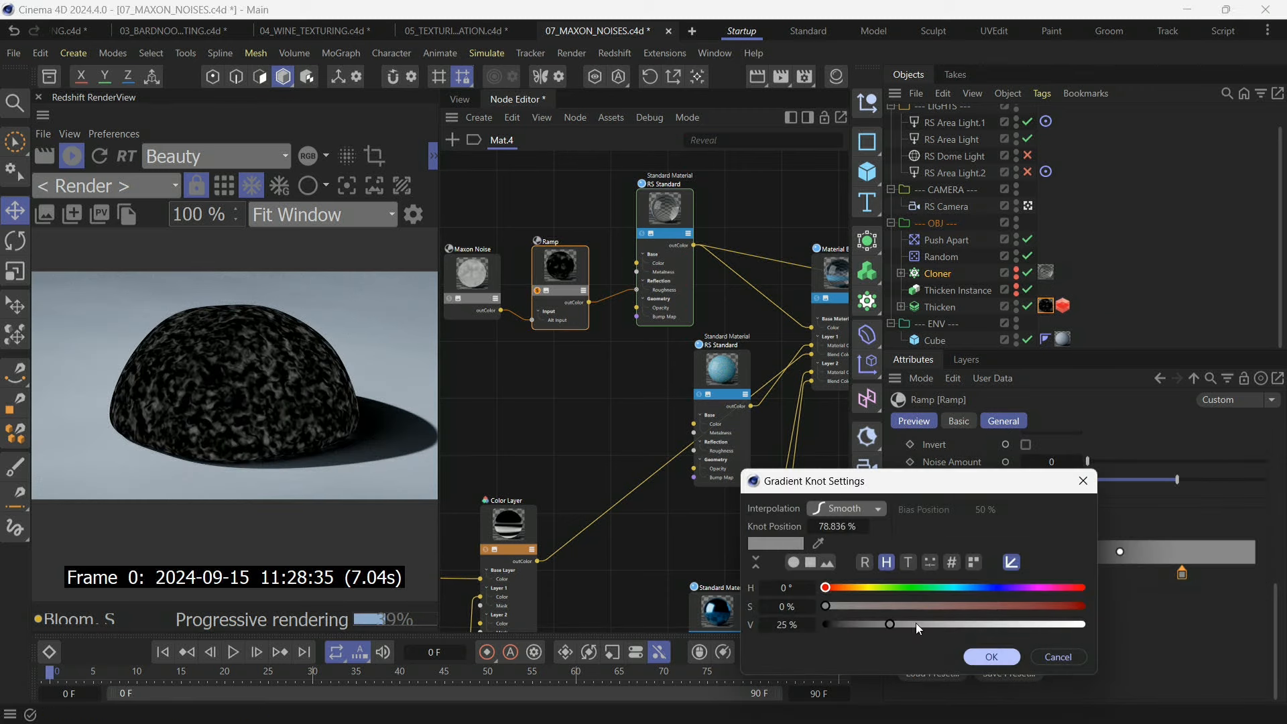
{"action": "left_click_drag", "start_coordinate": [891, 624], "coordinate": [1088, 624]}
{"action": "left_click", "coordinate": [991, 656]}
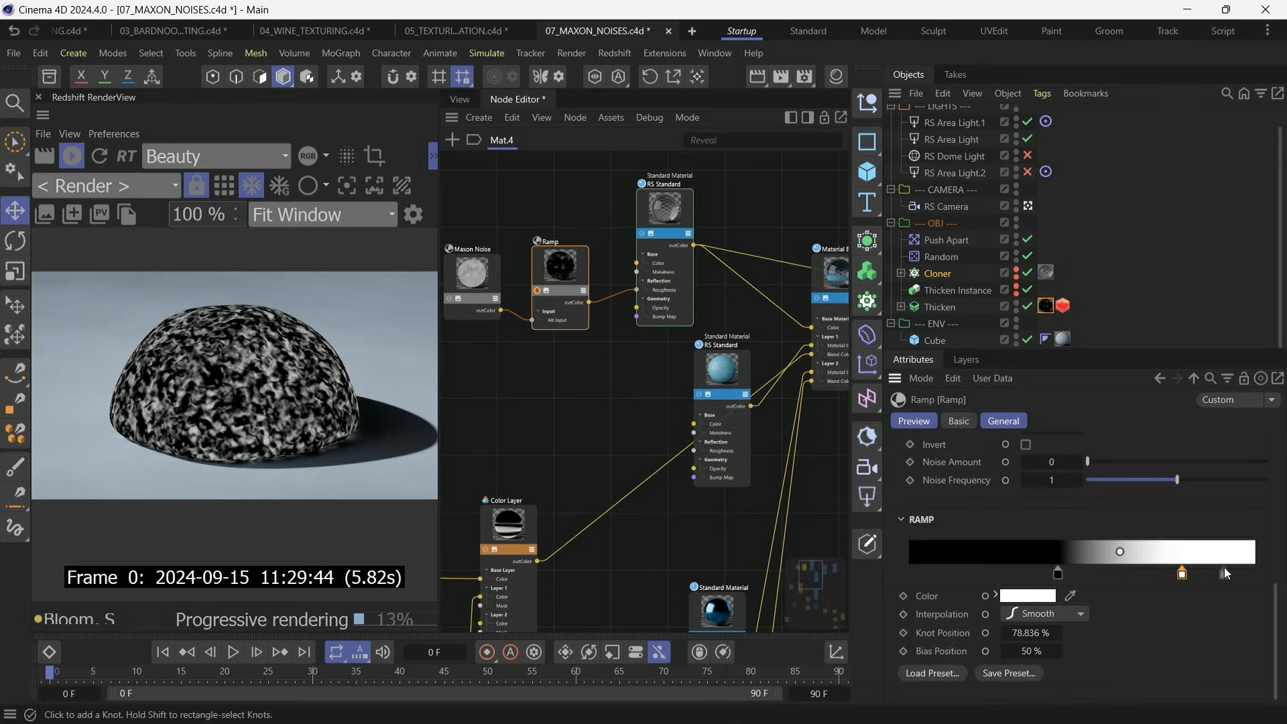
Move the Ramp's light knot to 61.4078 %, turn off the Ramp solo, and darken that knot to a 19 % value.
{"action": "left_click_drag", "start_coordinate": [1181, 574], "coordinate": [1122, 577]}
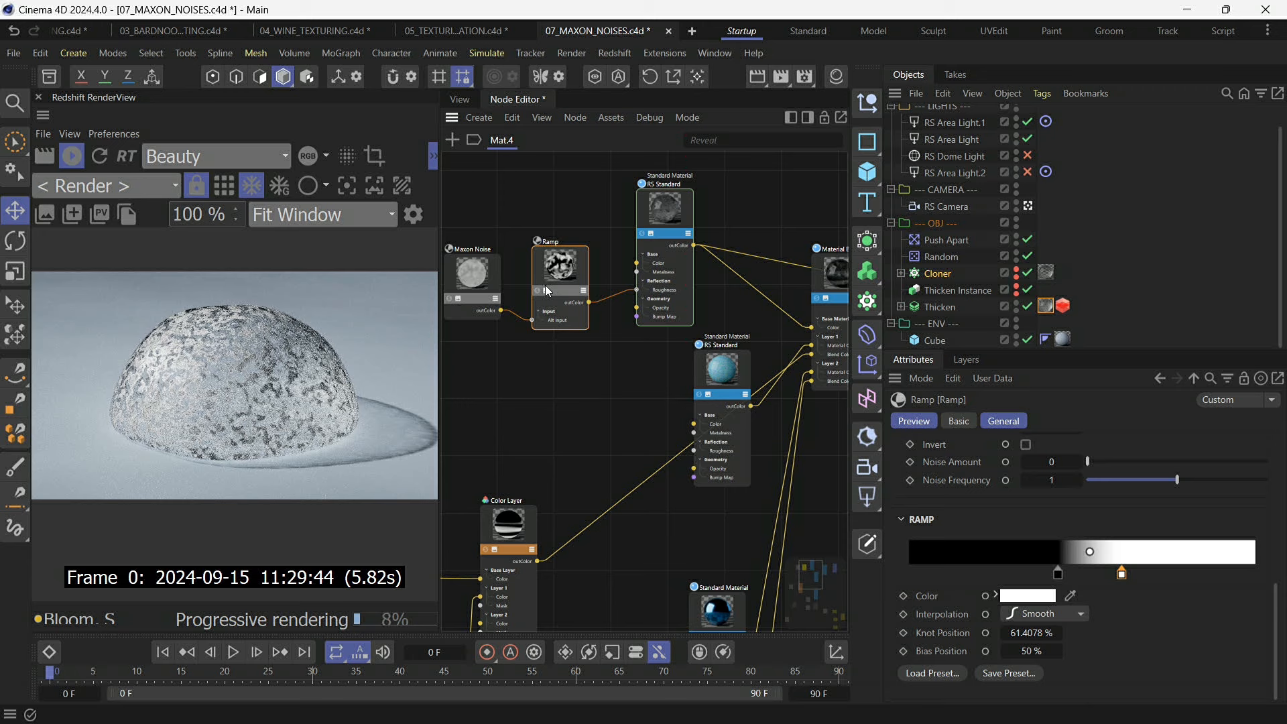
{"action": "double_click", "coordinate": [1121, 573]}
{"action": "left_click_drag", "start_coordinate": [1085, 624], "coordinate": [874, 629]}
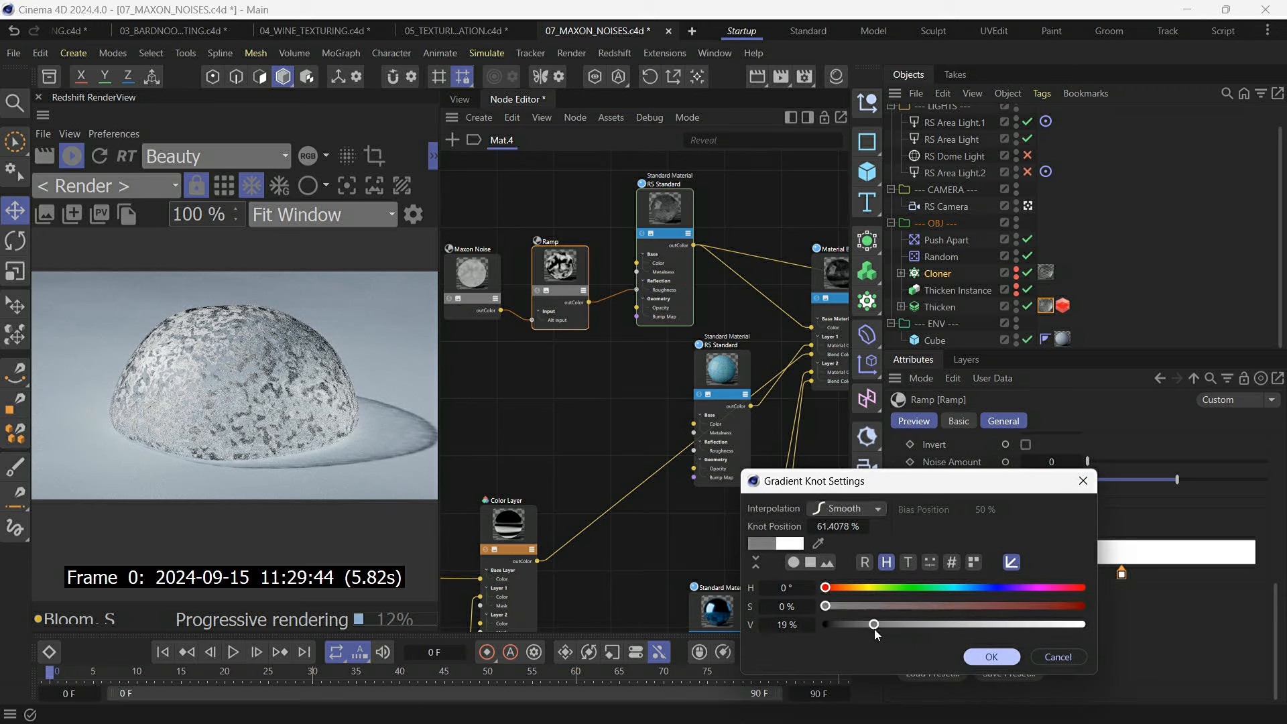
{"action": "left_click", "coordinate": [992, 657]}
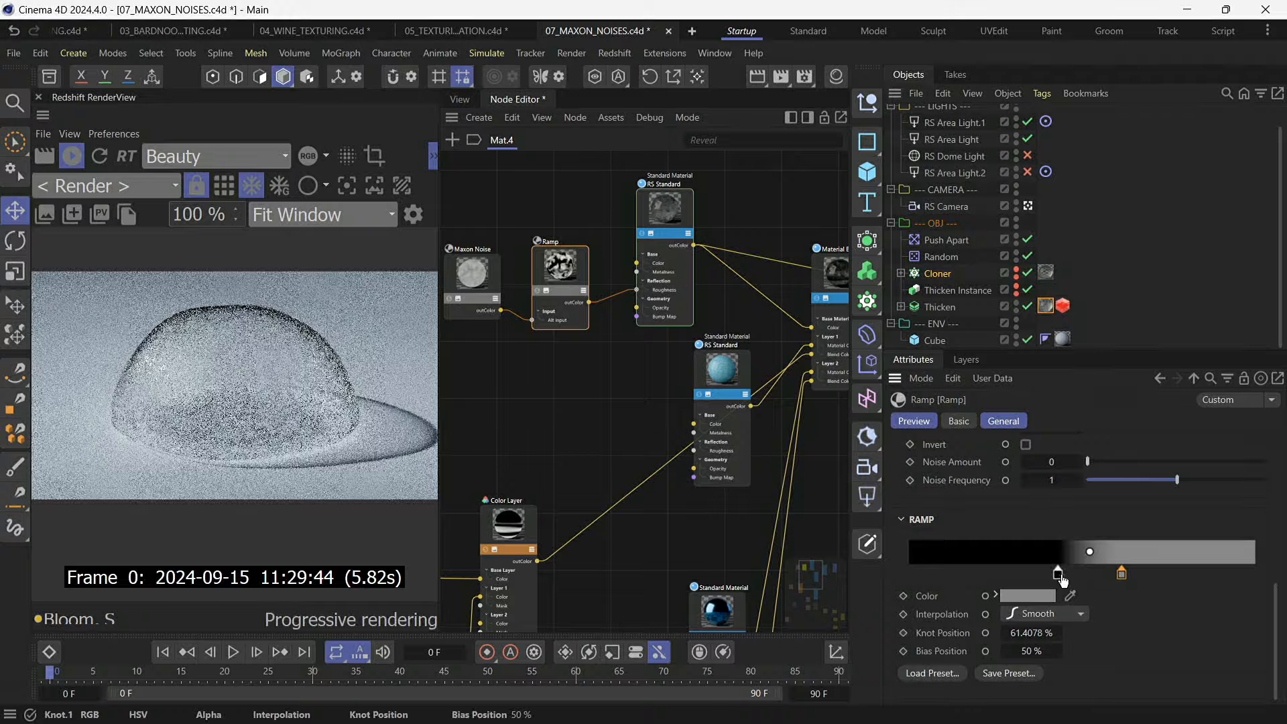
Move the Ramp's black knot to 33.7379 % and replace the gray knot with a new one slightly further along the gradient.
{"action": "left_click_drag", "start_coordinate": [1059, 576], "coordinate": [1027, 576]}
{"action": "left_click", "coordinate": [1145, 577]}
{"action": "left_click", "coordinate": [1124, 577]}
{"action": "left_click_drag", "start_coordinate": [1121, 576], "coordinate": [1125, 612]}
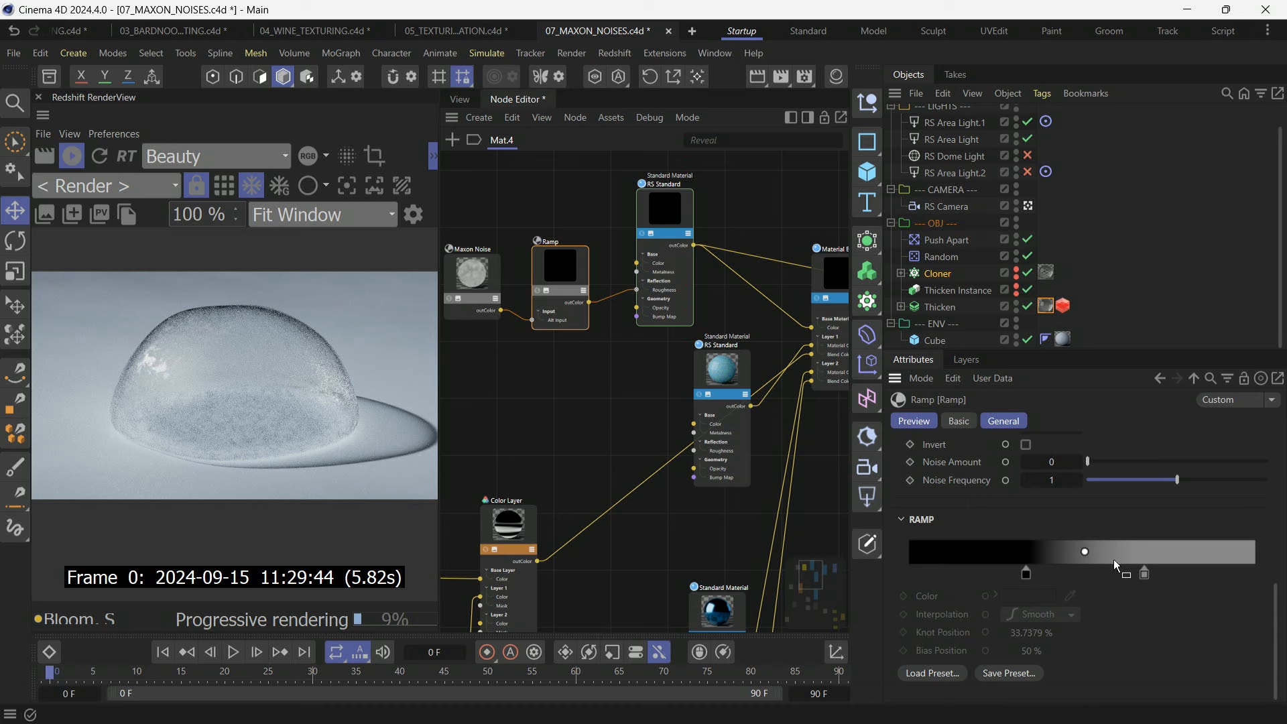
Solo the Maxon Noise feeding the Color Layer's base layer and set its Overall Scale to 60.
{"action": "left_click", "coordinate": [674, 209]}
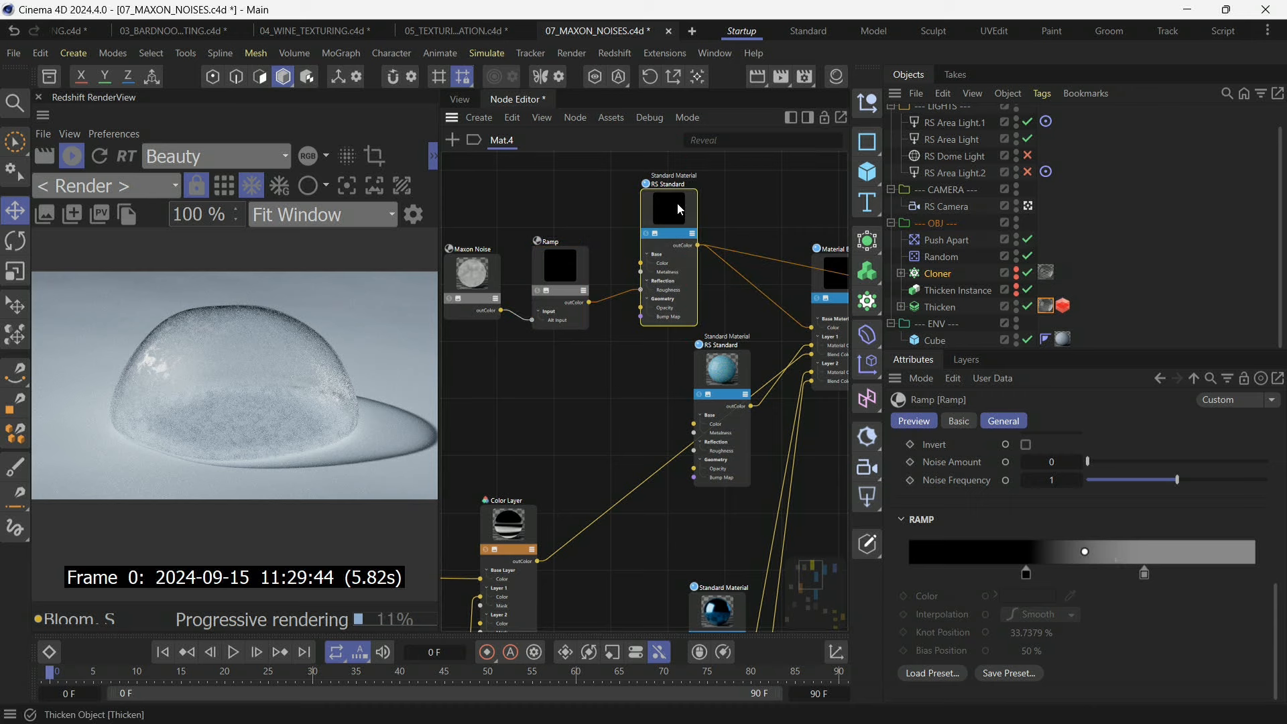
{"action": "left_click", "coordinate": [574, 255]}
{"action": "scroll", "coordinate": [640, 191], "scroll_direction": "down", "scroll_amount": 3}
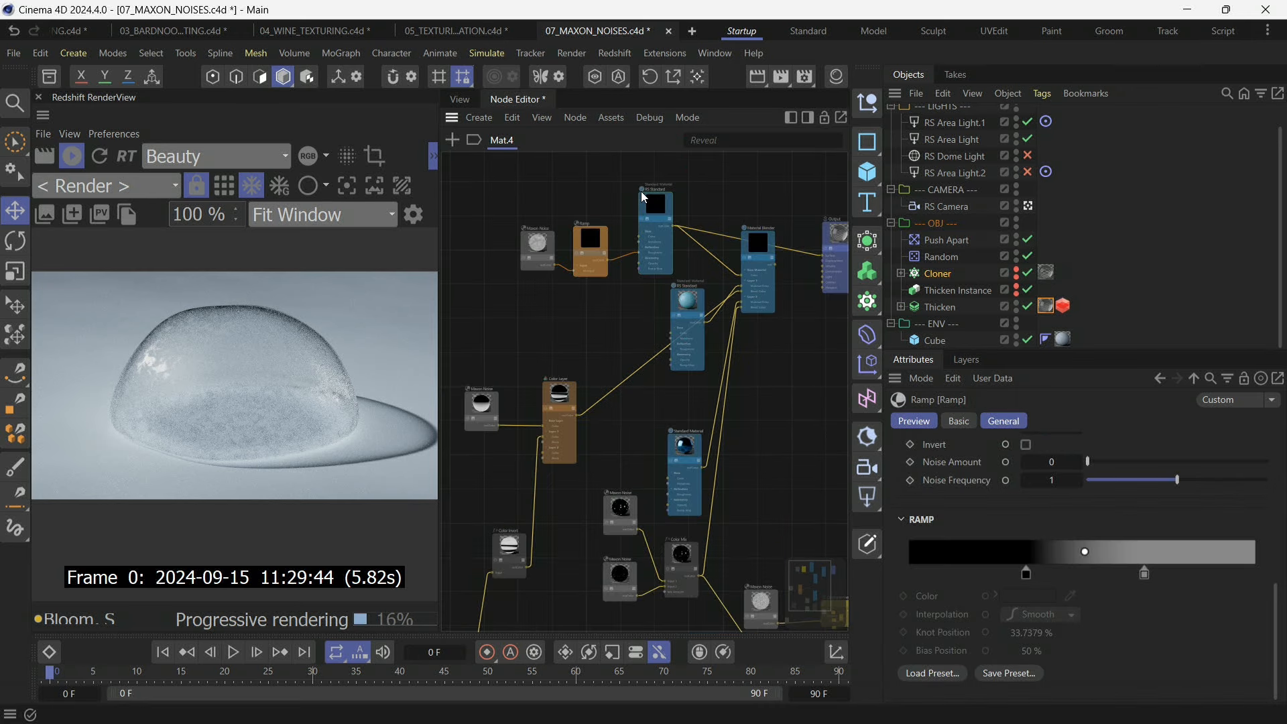
{"action": "scroll", "coordinate": [514, 364], "scroll_direction": "up", "scroll_amount": 3}
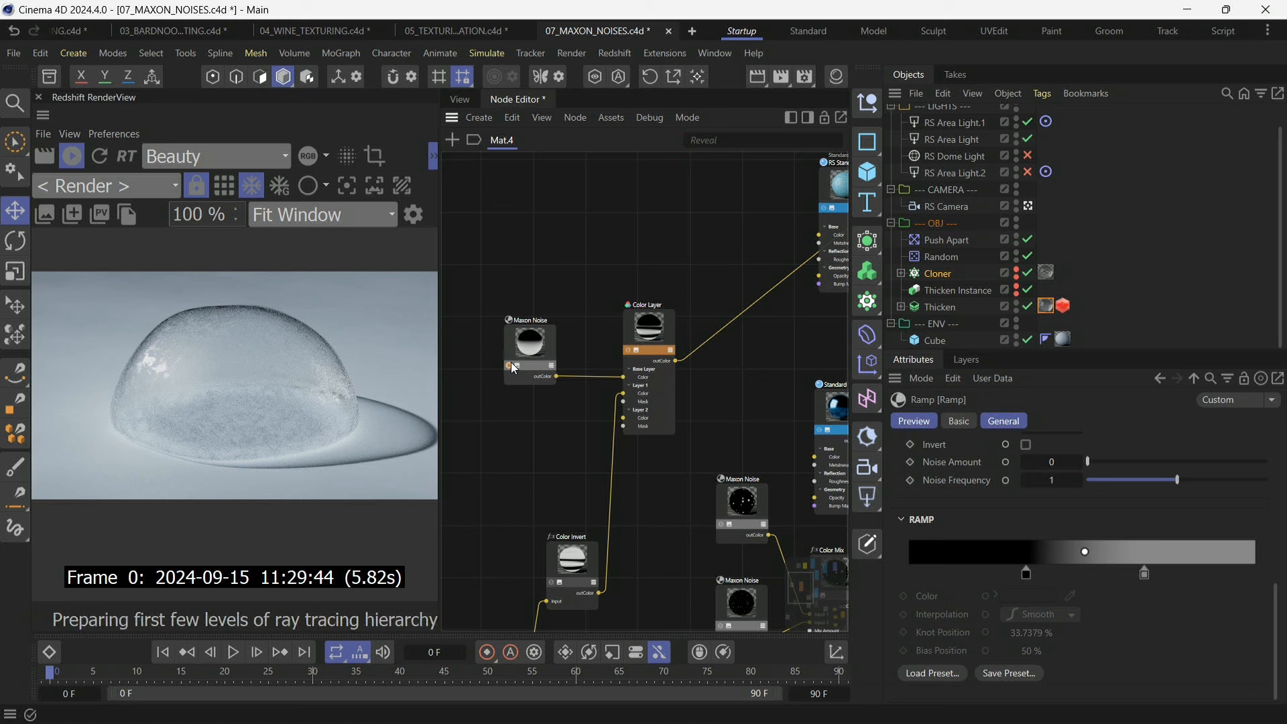
{"action": "left_click", "coordinate": [523, 348]}
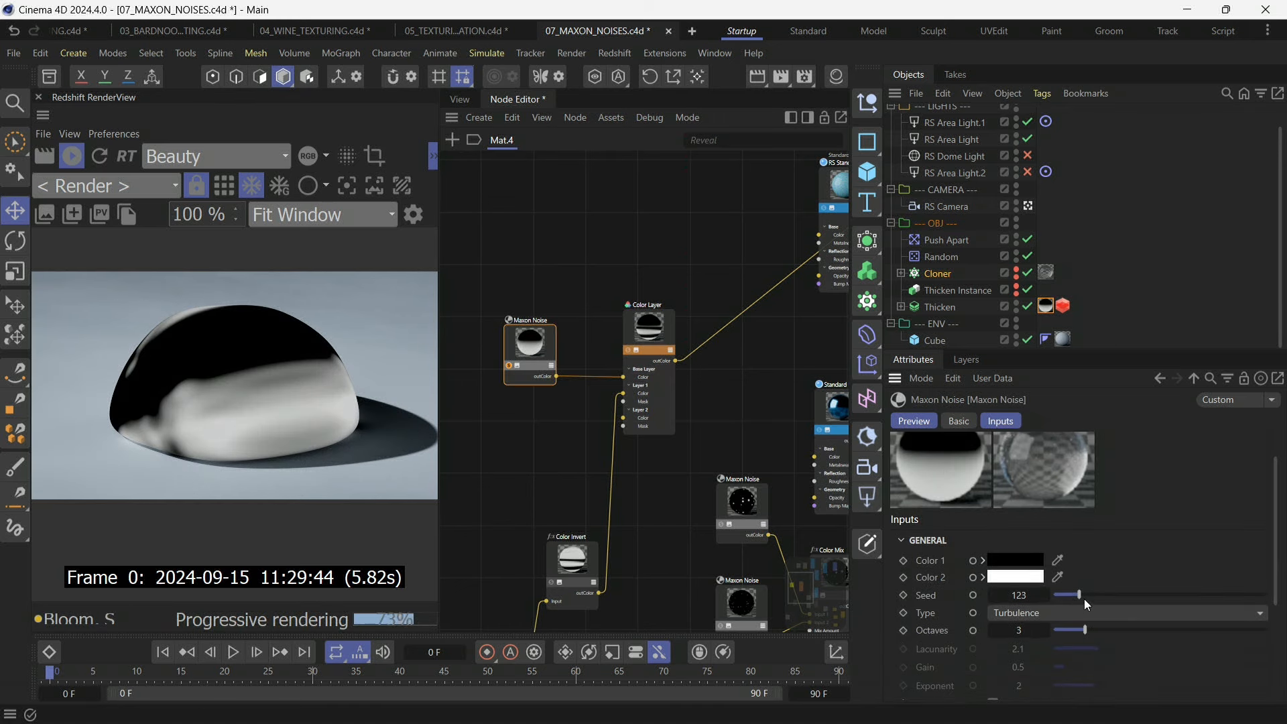
{"action": "scroll", "coordinate": [1264, 601], "scroll_direction": "down", "scroll_amount": 5}
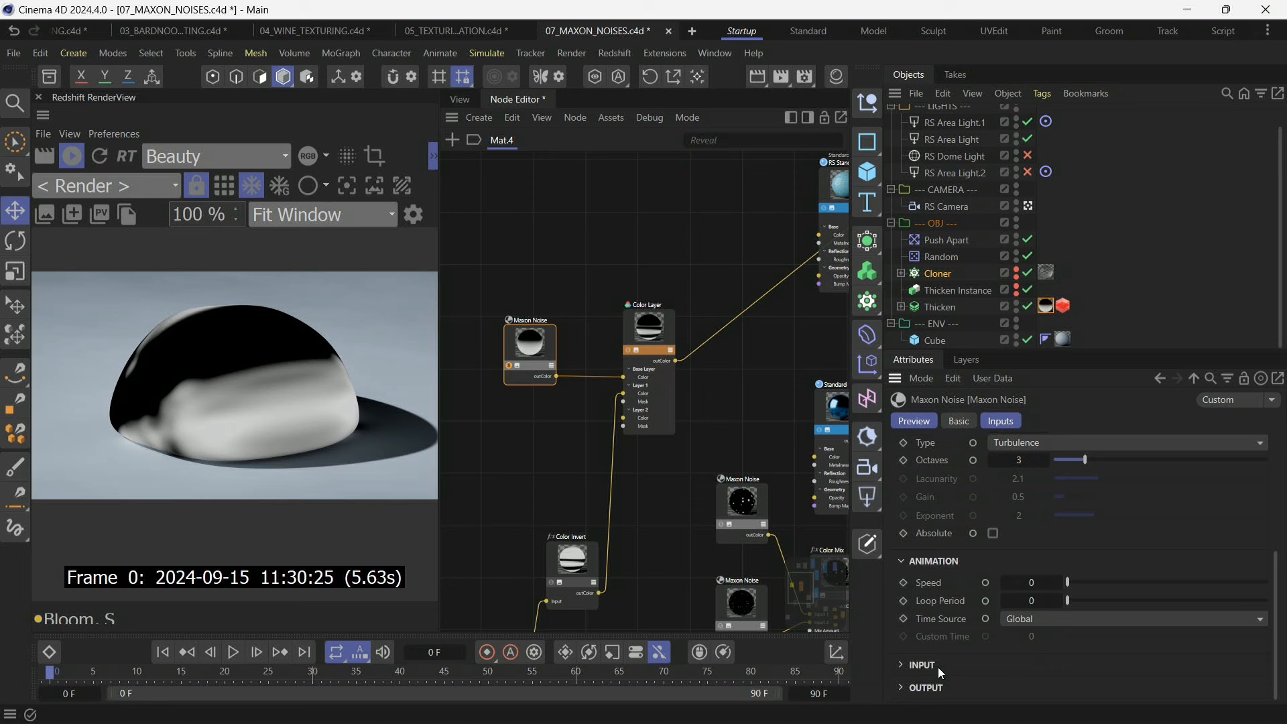
{"action": "left_click", "coordinate": [924, 663]}
{"action": "scroll", "coordinate": [965, 649], "scroll_direction": "down", "scroll_amount": 2}
{"action": "left_click", "coordinate": [1073, 626]}
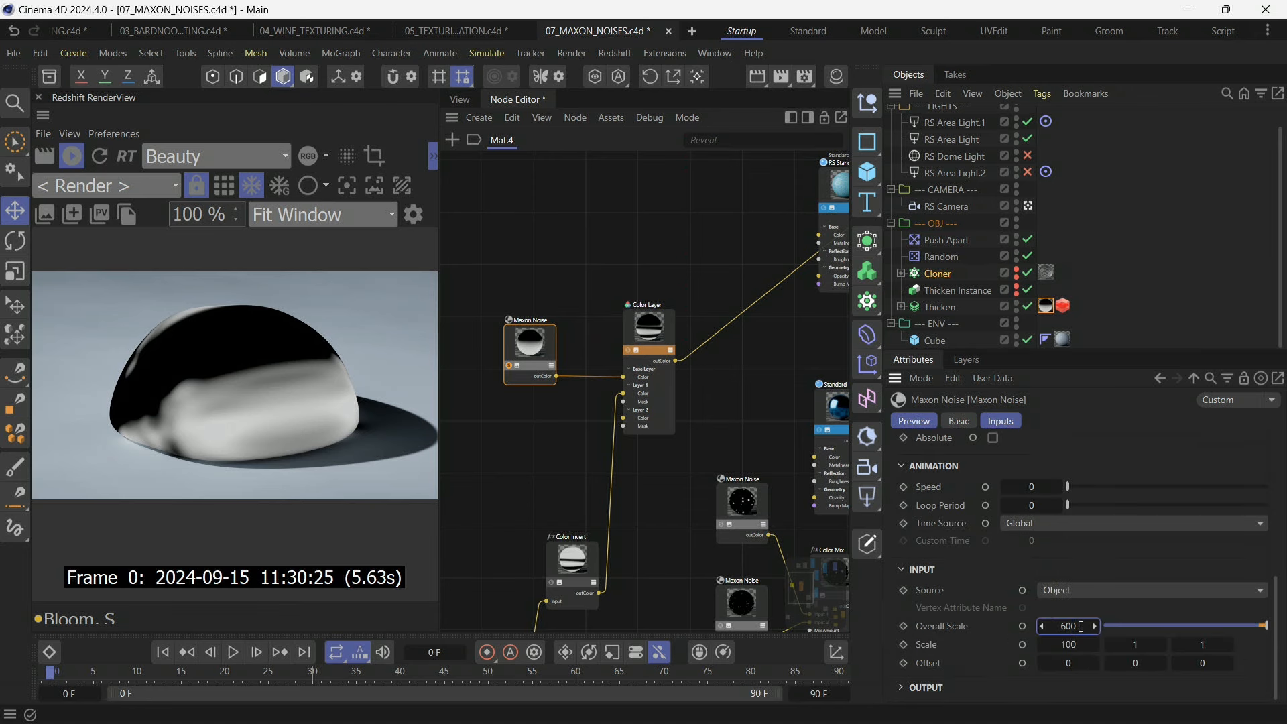
{"action": "key", "text": "Return"}
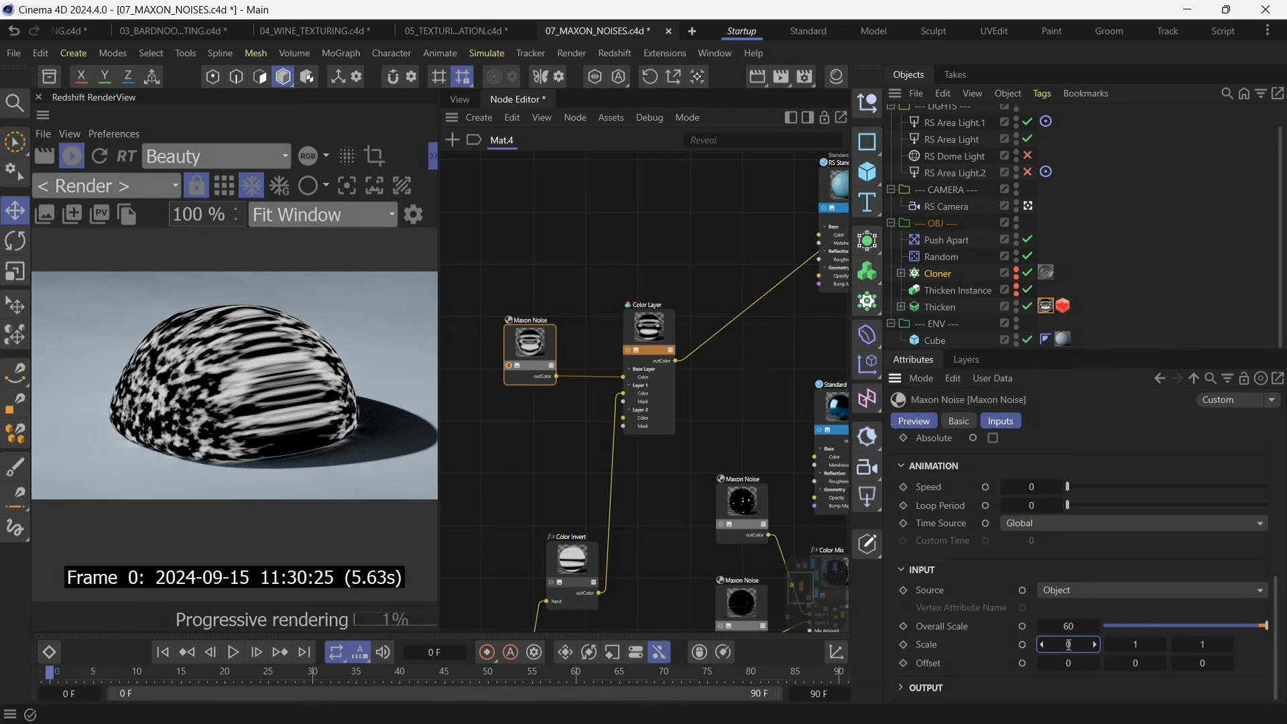
Set the first Offset value and the first Scale value of the base layer Maxon Noise to 1.
{"action": "left_click", "coordinate": [1095, 662]}
{"action": "double_click", "coordinate": [1072, 641]}
{"action": "type", "text": "1"}
{"action": "key", "text": "Return"}
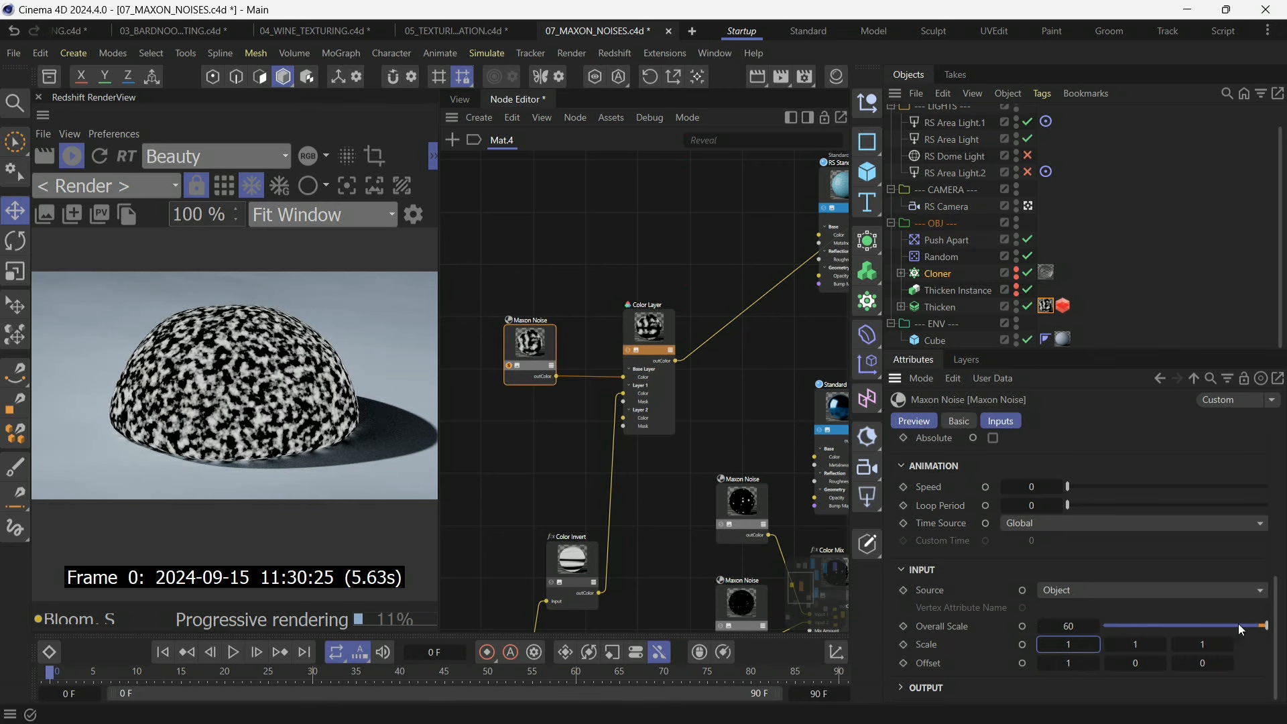
Try the Noise type on the base layer Maxon Noise, then switch it back to Turbulence.
{"action": "scroll", "coordinate": [1237, 623], "scroll_direction": "up", "scroll_amount": 5}
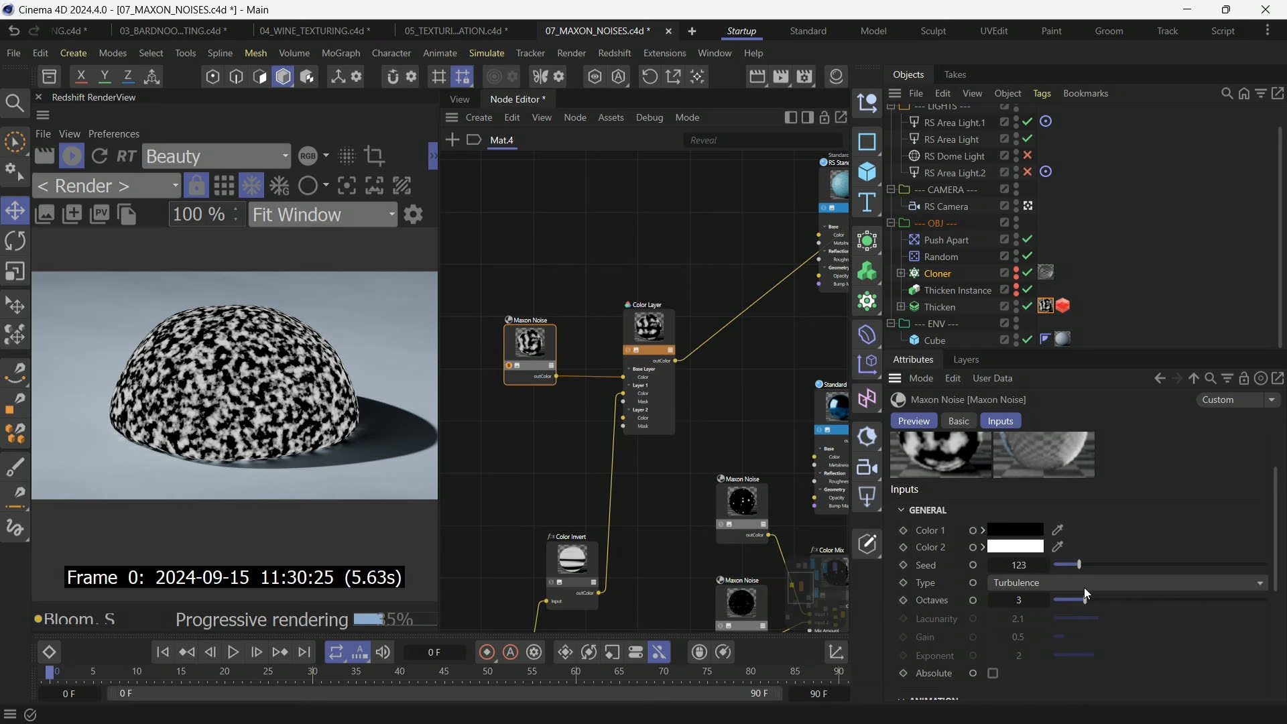
{"action": "left_click", "coordinate": [1085, 587]}
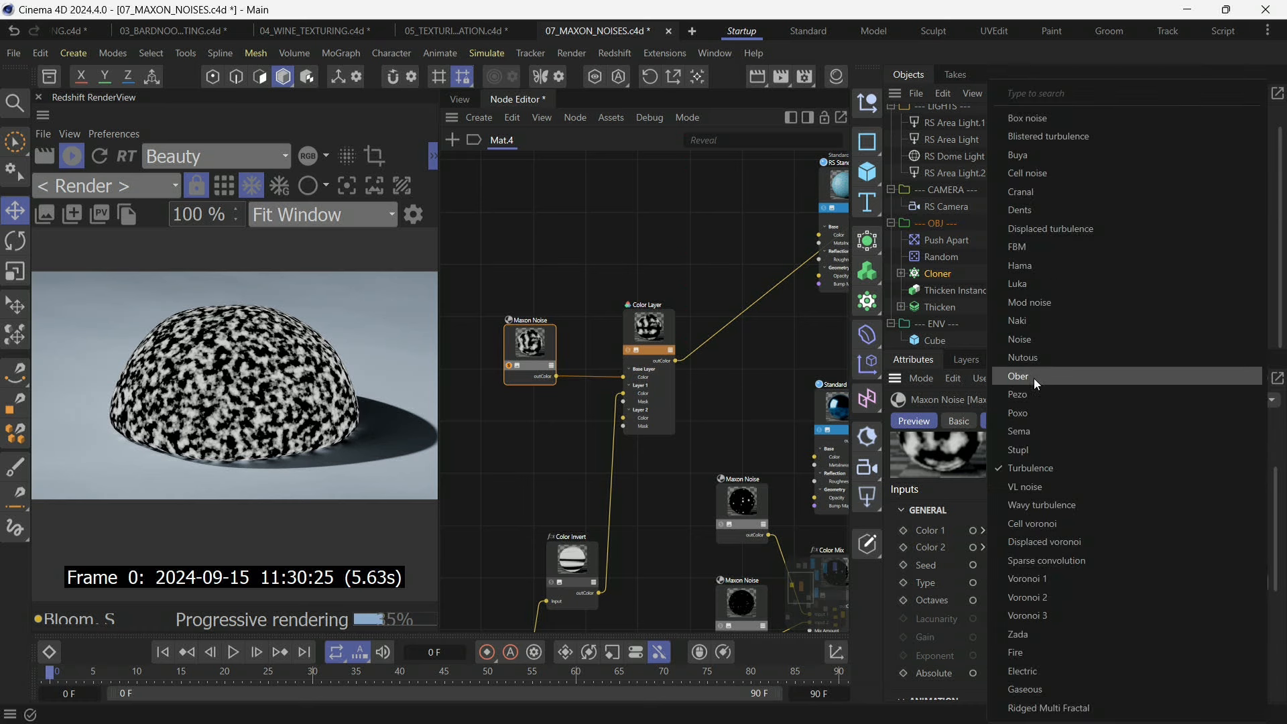
{"action": "left_click", "coordinate": [1054, 347]}
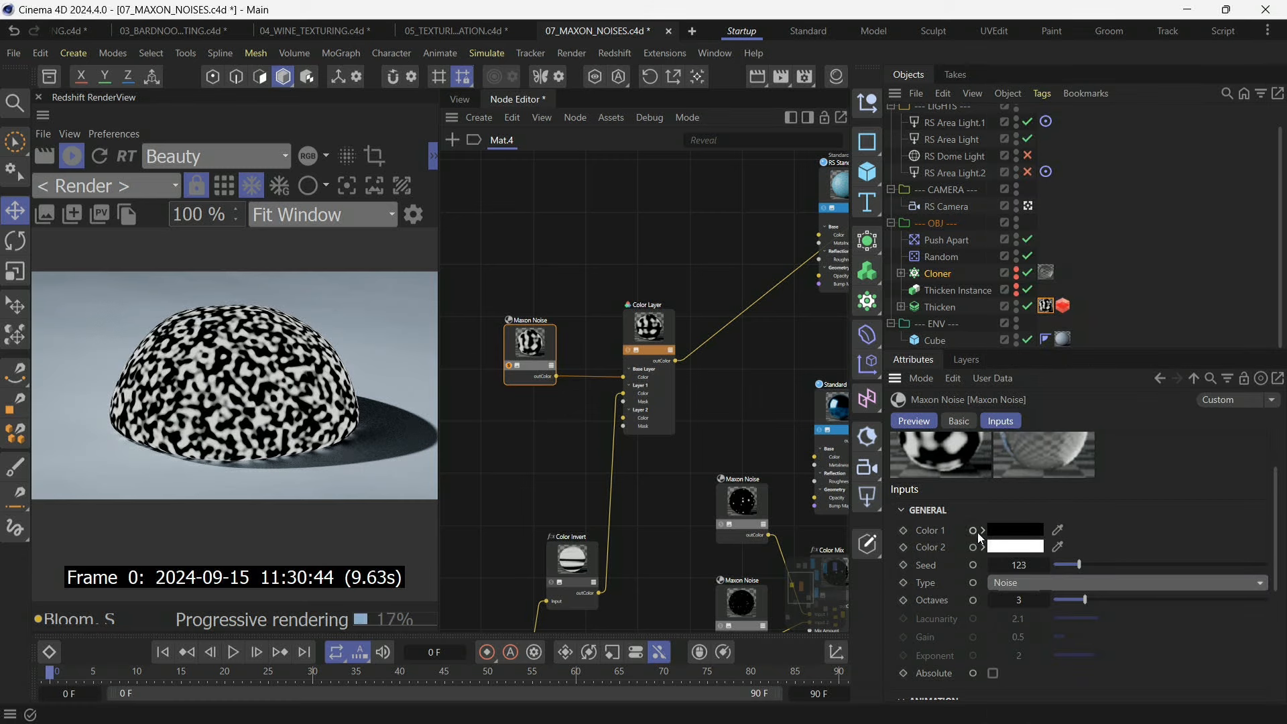
{"action": "left_click", "coordinate": [1013, 581]}
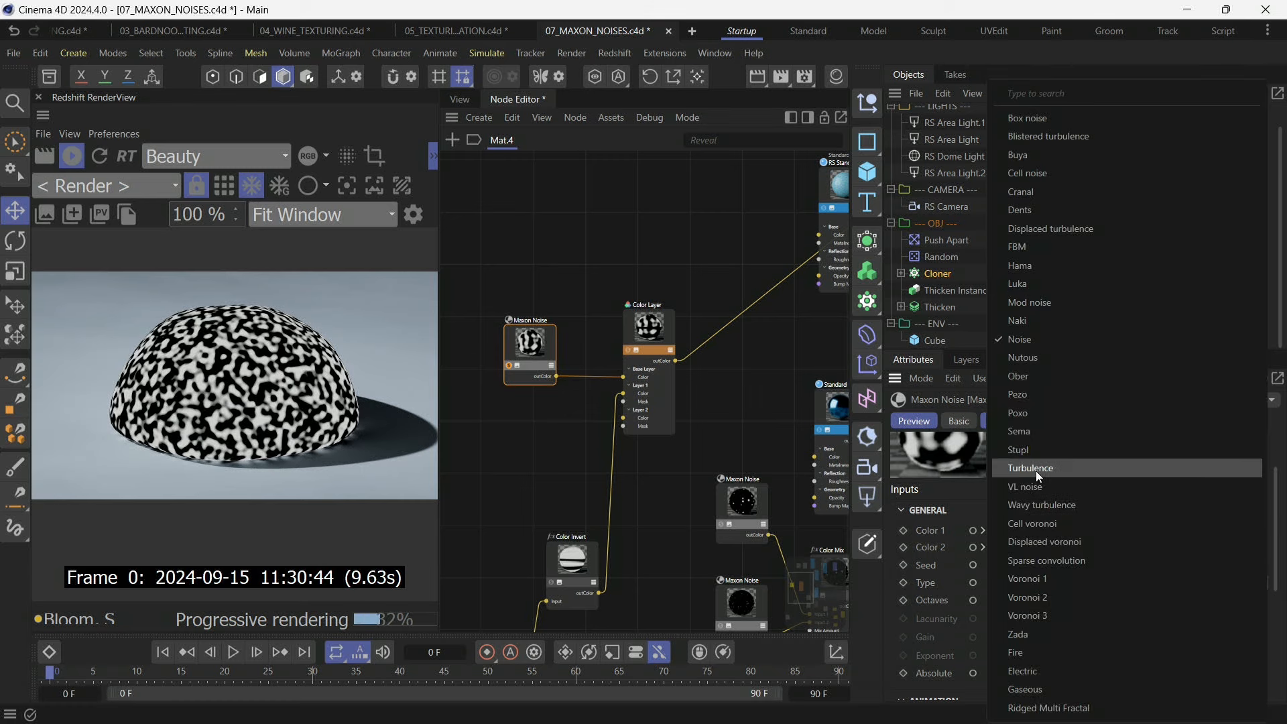
{"action": "left_click", "coordinate": [1036, 470]}
Set the base layer Maxon Noise's Overall Scale to 600 and its first Scale value to 10.
{"action": "scroll", "coordinate": [1245, 692], "scroll_direction": "down", "scroll_amount": 5}
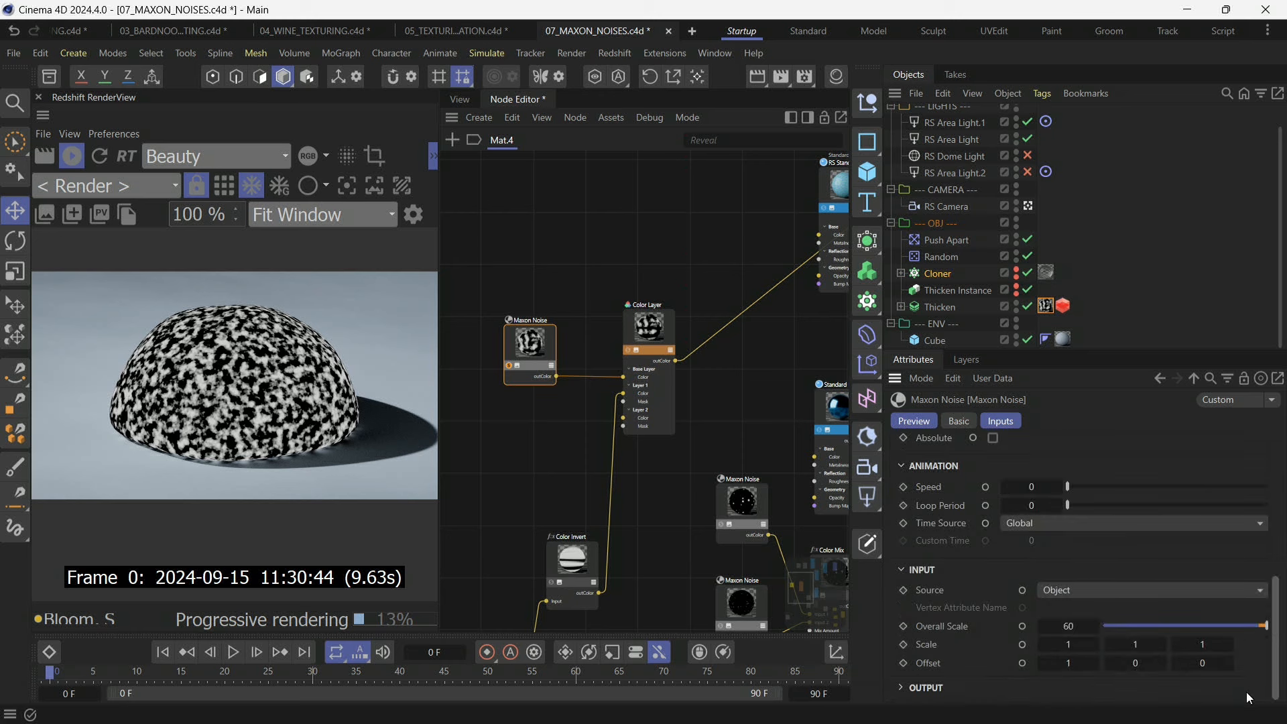
{"action": "key", "text": "Return"}
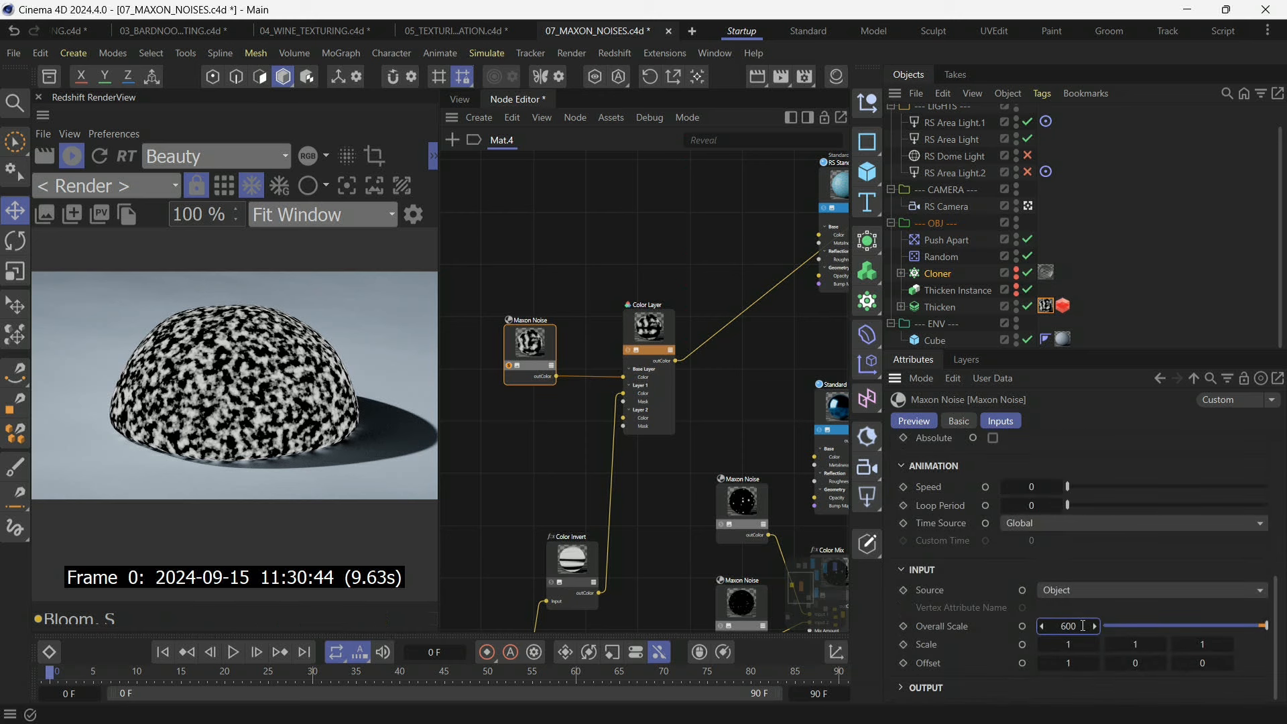
{"action": "left_click", "coordinate": [1082, 641]}
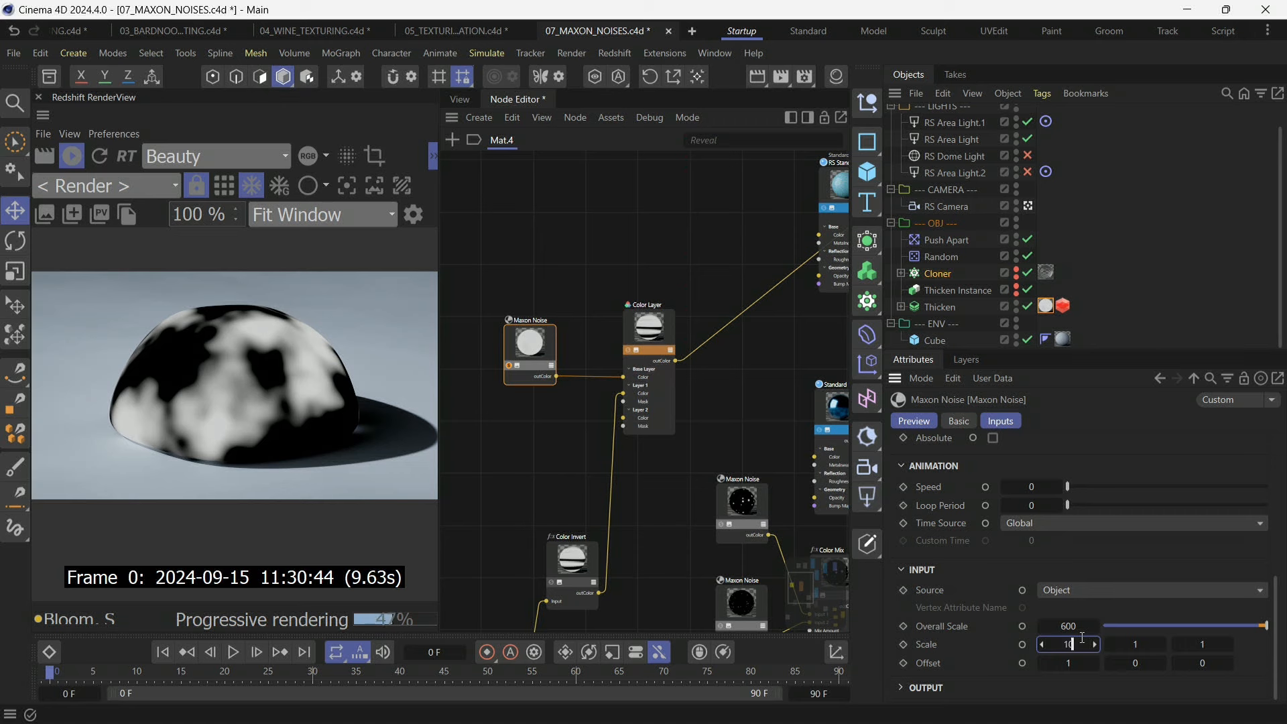
{"action": "type", "text": "0"}
{"action": "key", "text": "Return"}
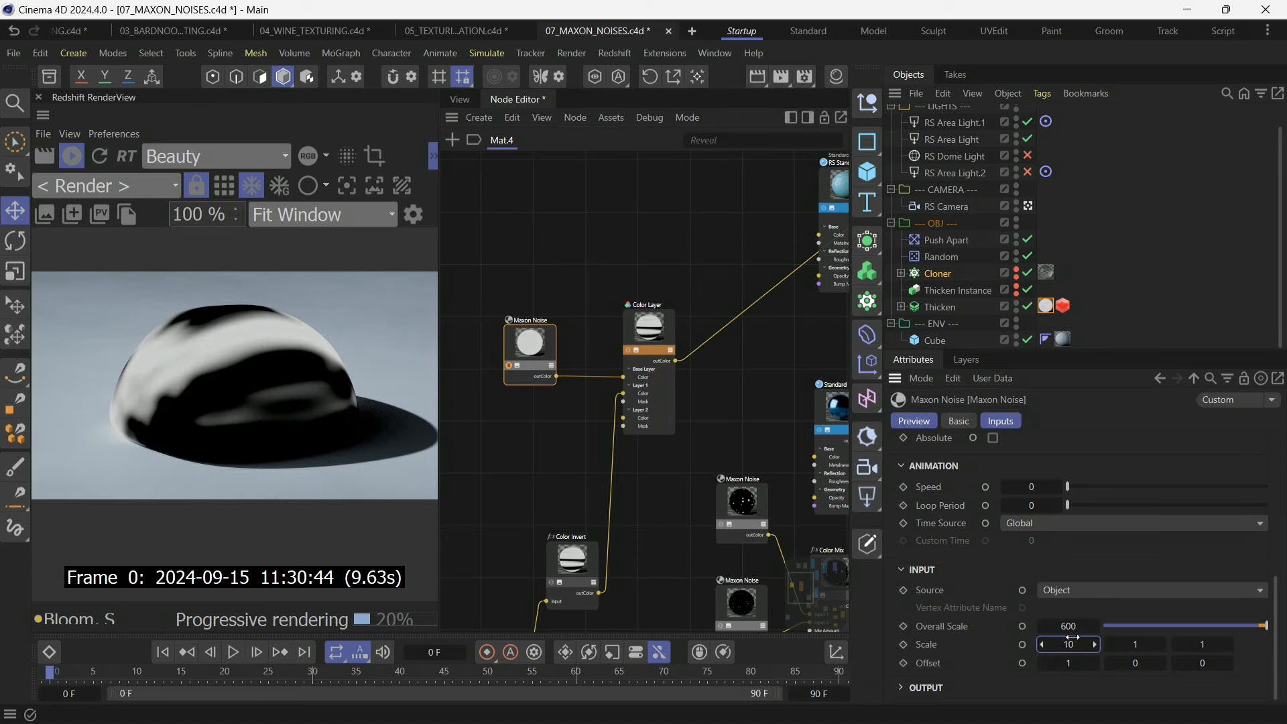
Solo the Maxon Noise feeding the Color Invert and examine its Overall Scale and per-axis Scale values.
{"action": "scroll", "coordinate": [630, 403], "scroll_direction": "down", "scroll_amount": 4}
{"action": "scroll", "coordinate": [594, 536], "scroll_direction": "up", "scroll_amount": 4}
{"action": "scroll", "coordinate": [594, 524], "scroll_direction": "down", "scroll_amount": 2}
{"action": "scroll", "coordinate": [594, 519], "scroll_direction": "up", "scroll_amount": 2}
{"action": "left_click", "coordinate": [582, 521]}
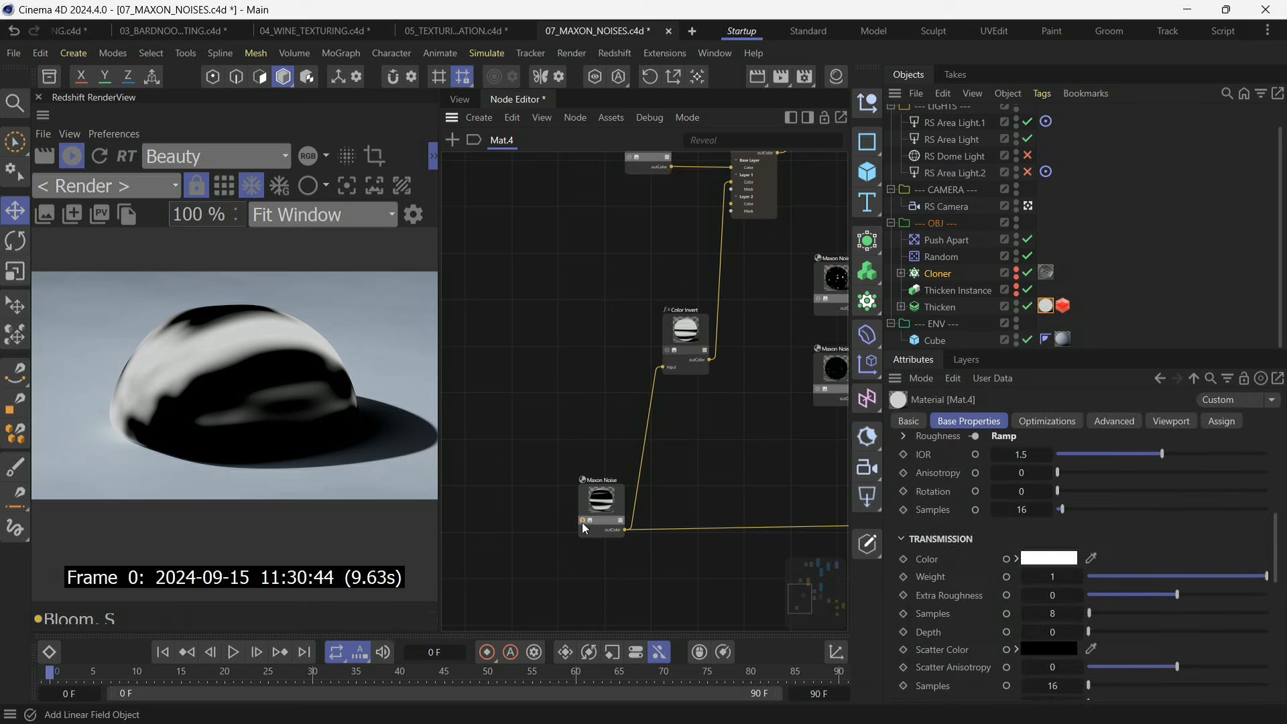
{"action": "left_click", "coordinate": [607, 499]}
{"action": "left_click_drag", "start_coordinate": [609, 503], "coordinate": [594, 506]}
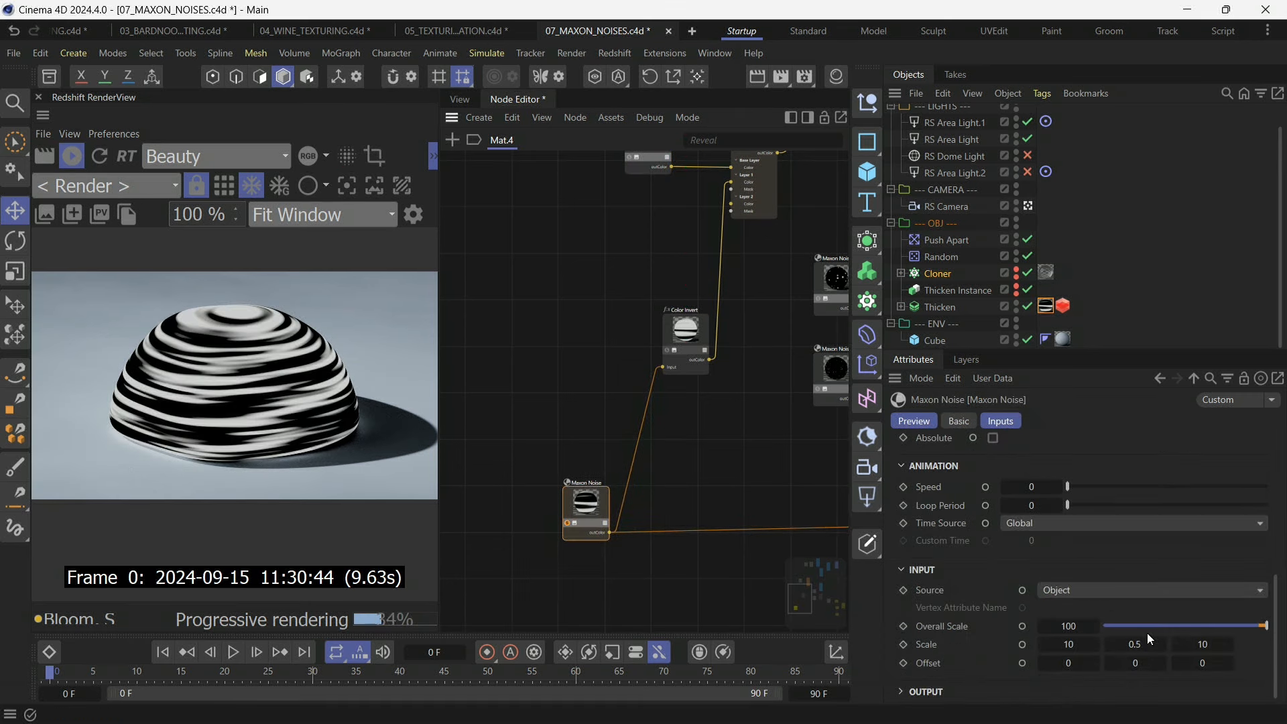
{"action": "mouse_move", "coordinate": [1277, 673]}
{"action": "left_mouse_down"}
{"action": "mouse_move", "coordinate": [1278, 567]}
{"action": "mouse_move", "coordinate": [1282, 681]}
{"action": "left_mouse_up"}
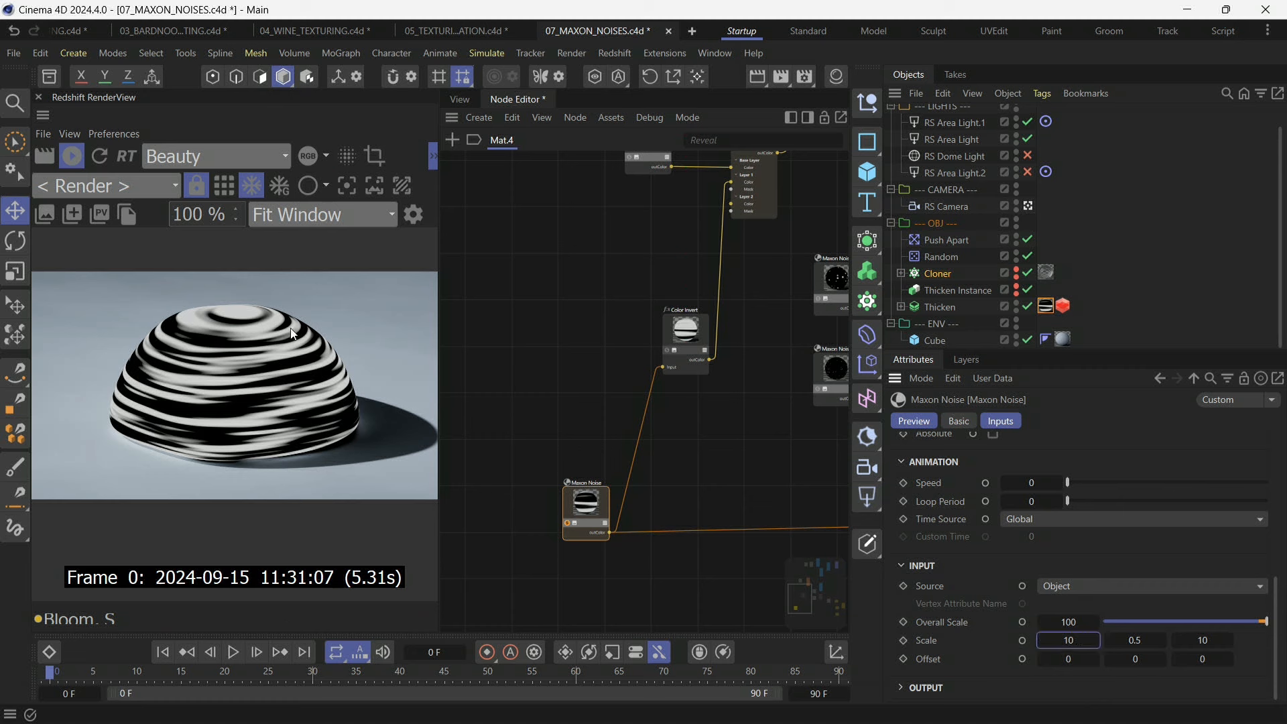
Preview the inverted noise on its own by soloing the Color Invert node.
{"action": "scroll", "coordinate": [633, 416], "scroll_direction": "down", "scroll_amount": 1}
{"action": "scroll", "coordinate": [660, 382], "scroll_direction": "up", "scroll_amount": 2}
{"action": "left_click", "coordinate": [653, 371]}
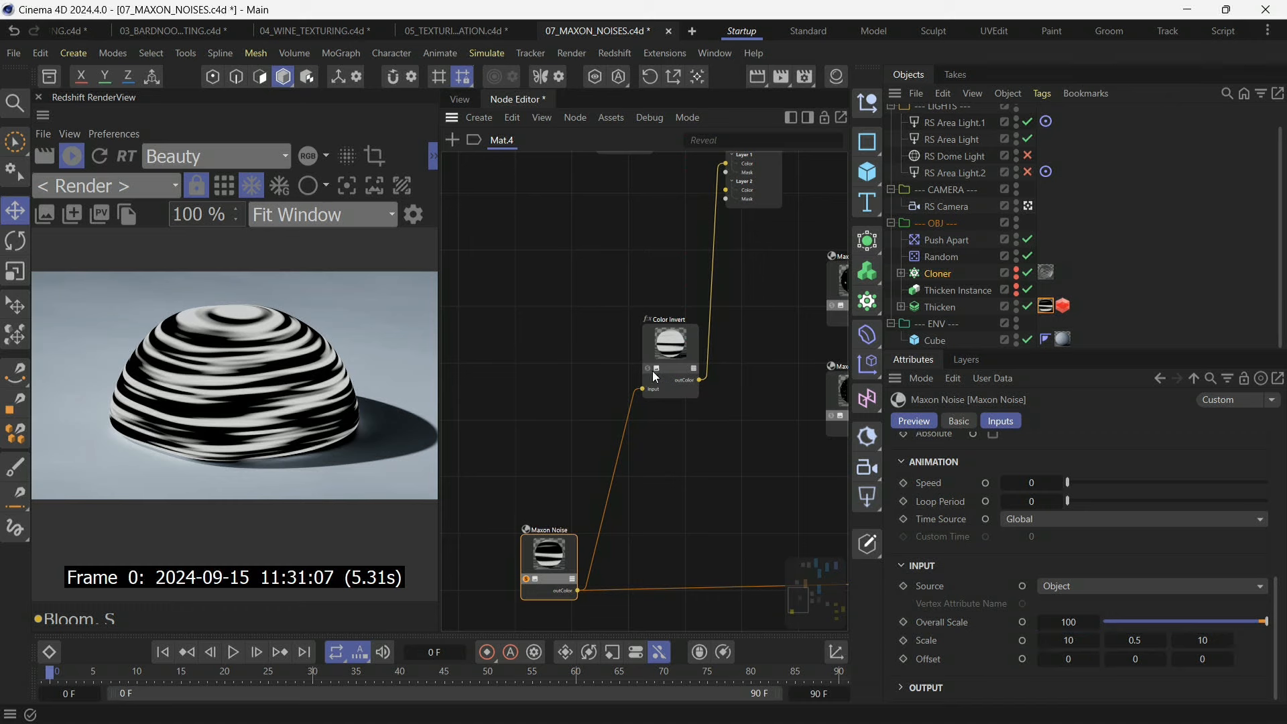
{"action": "left_click", "coordinate": [646, 368]}
Solo the Color Layer, show its base layer Maxon Noise's settings, and follow the layered result toward the second RS Standard material.
{"action": "scroll", "coordinate": [588, 423], "scroll_direction": "down", "scroll_amount": 3}
{"action": "scroll", "coordinate": [650, 372], "scroll_direction": "up", "scroll_amount": 3}
{"action": "scroll", "coordinate": [618, 430], "scroll_direction": "down", "scroll_amount": 1}
{"action": "scroll", "coordinate": [692, 245], "scroll_direction": "up", "scroll_amount": 2}
{"action": "left_click", "coordinate": [661, 262]}
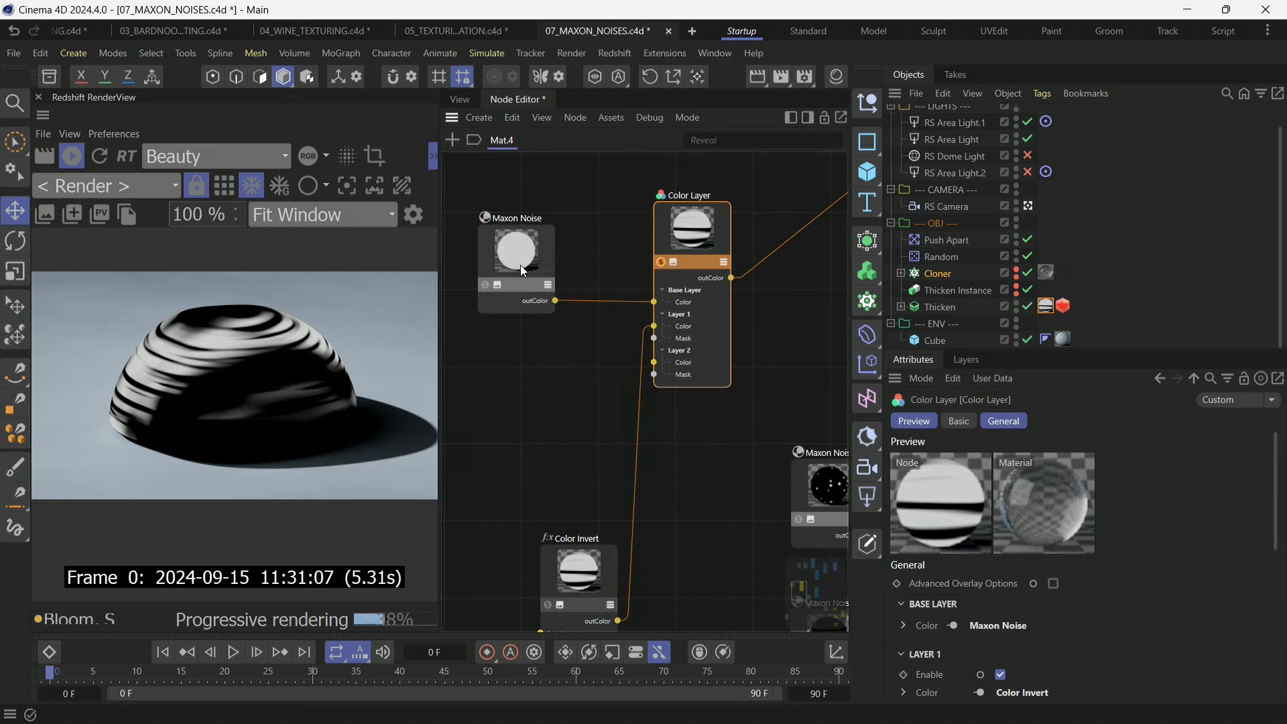
{"action": "left_click_drag", "start_coordinate": [512, 258], "coordinate": [508, 261]}
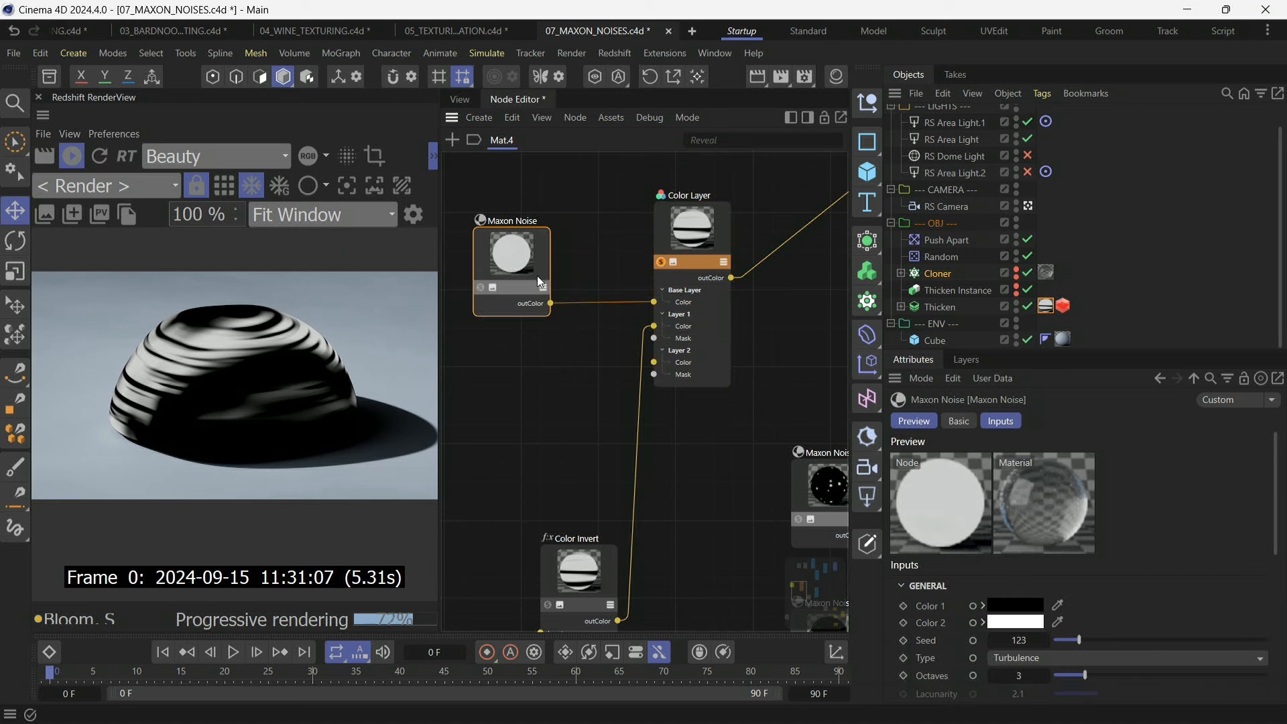
{"action": "scroll", "coordinate": [537, 276], "scroll_direction": "down", "scroll_amount": 6}
{"action": "scroll", "coordinate": [661, 271], "scroll_direction": "up", "scroll_amount": 4}
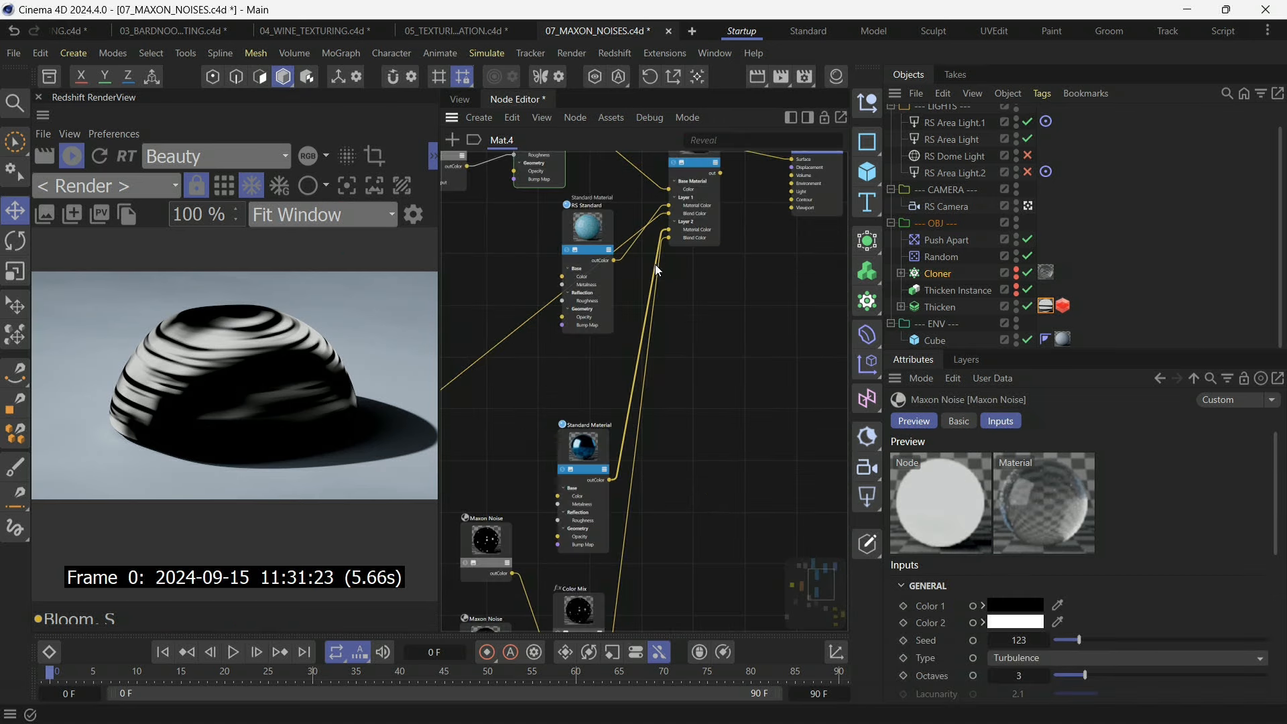
Connect the second RS Standard material's output directly to the Output node's Surface.
{"action": "scroll", "coordinate": [612, 255], "scroll_direction": "down", "scroll_amount": 1}
{"action": "middle_click_drag", "start_coordinate": [602, 210], "coordinate": [605, 261]}
{"action": "scroll", "coordinate": [606, 298], "scroll_direction": "down", "scroll_amount": 1}
{"action": "scroll", "coordinate": [616, 285], "scroll_direction": "up", "scroll_amount": 3}
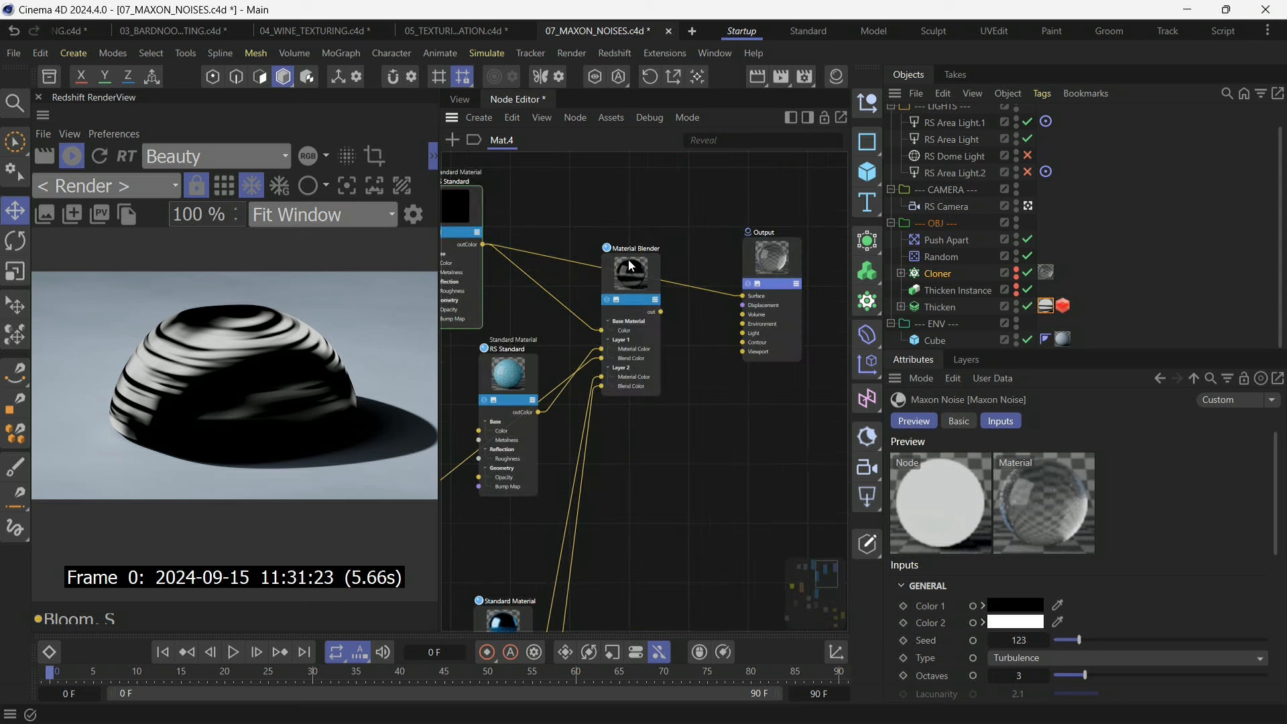
{"action": "left_click_drag", "start_coordinate": [508, 375], "coordinate": [507, 393]}
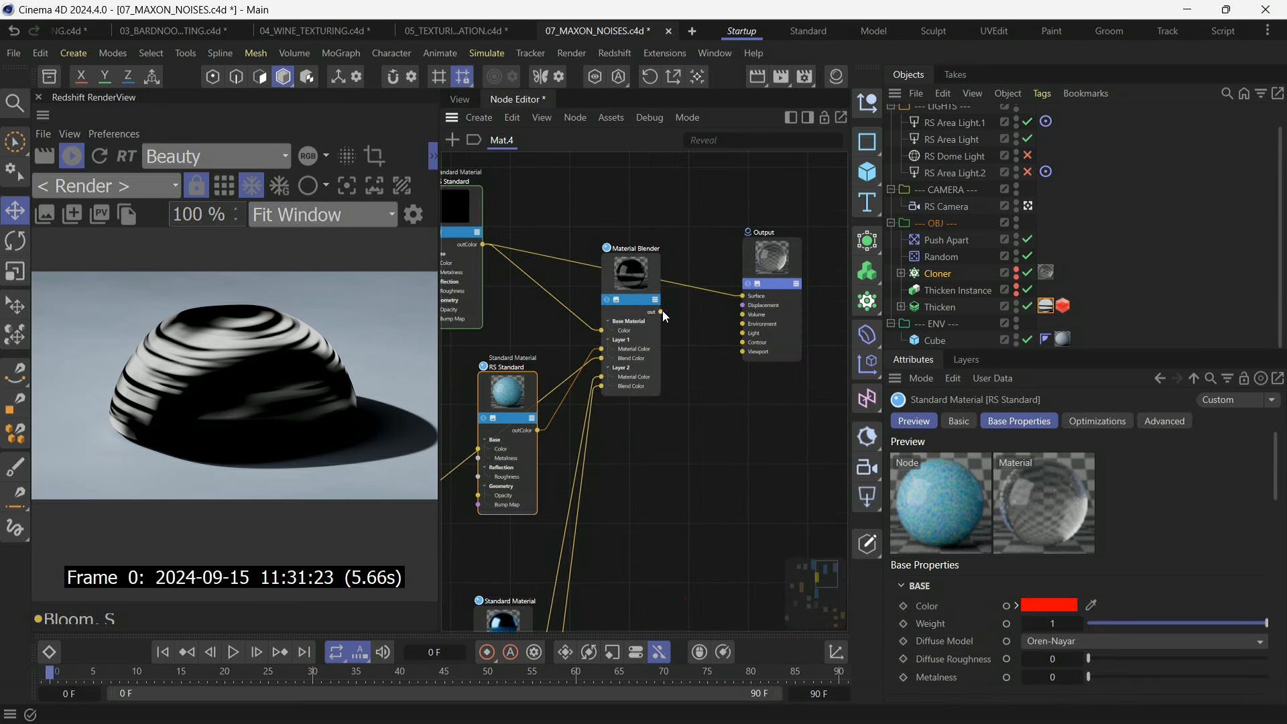
{"action": "left_click_drag", "start_coordinate": [763, 342], "coordinate": [743, 295]}
{"action": "scroll", "coordinate": [766, 331], "scroll_direction": "down", "scroll_amount": 5}
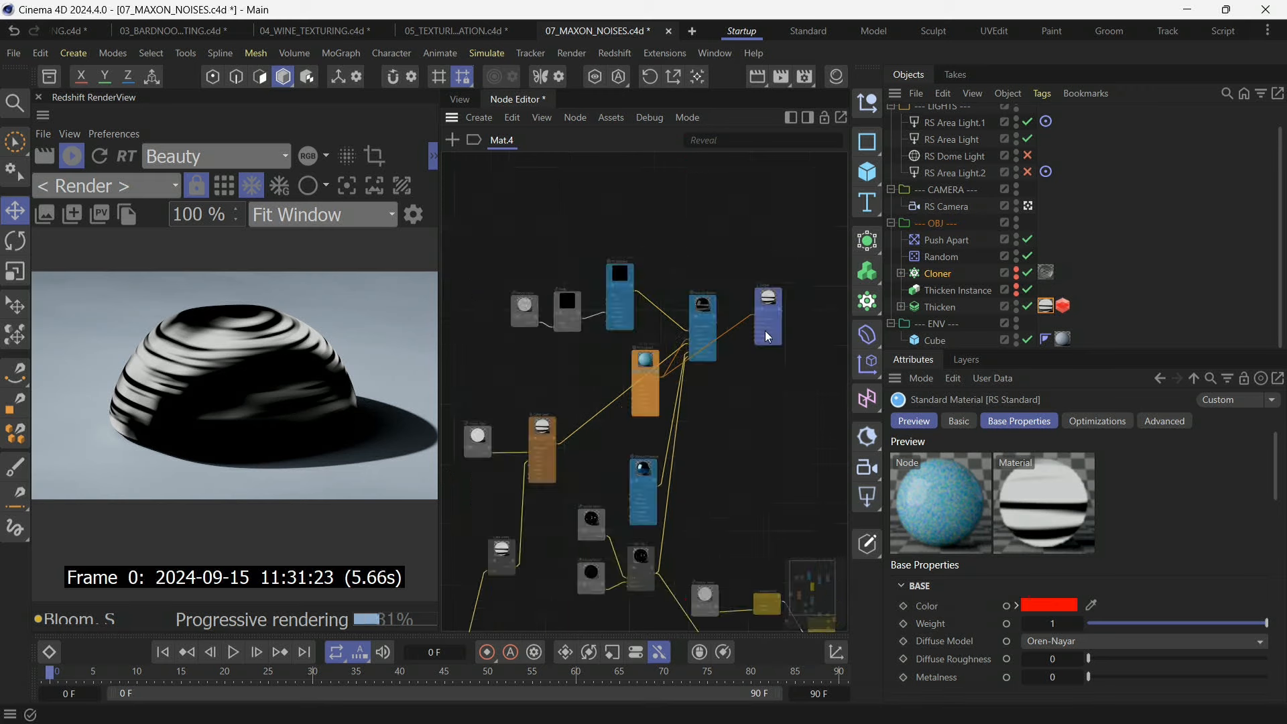
Clear the active node solo so the render shows the second RS Standard material.
{"action": "scroll", "coordinate": [702, 393], "scroll_direction": "up", "scroll_amount": 4}
{"action": "key", "text": "ctrl+z"}
{"action": "key", "text": "c"}
{"action": "left_click_drag", "start_coordinate": [576, 354], "coordinate": [574, 352]}
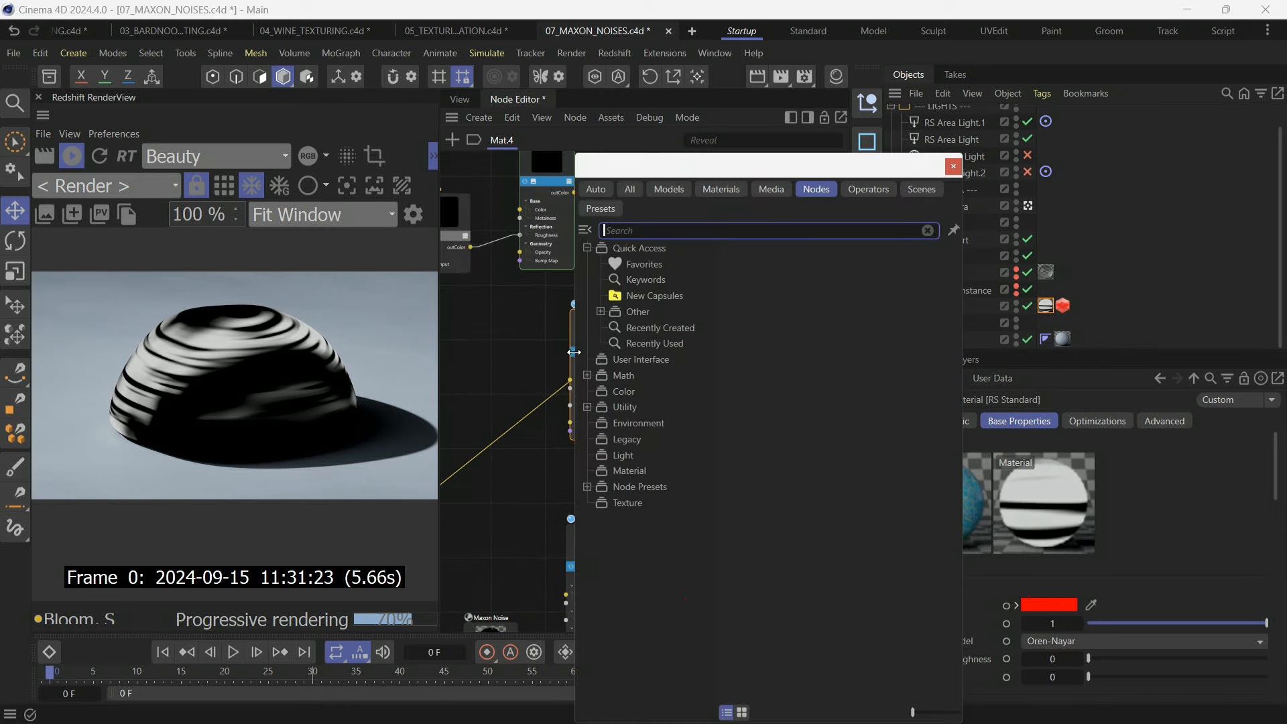
{"action": "left_click", "coordinate": [954, 165]}
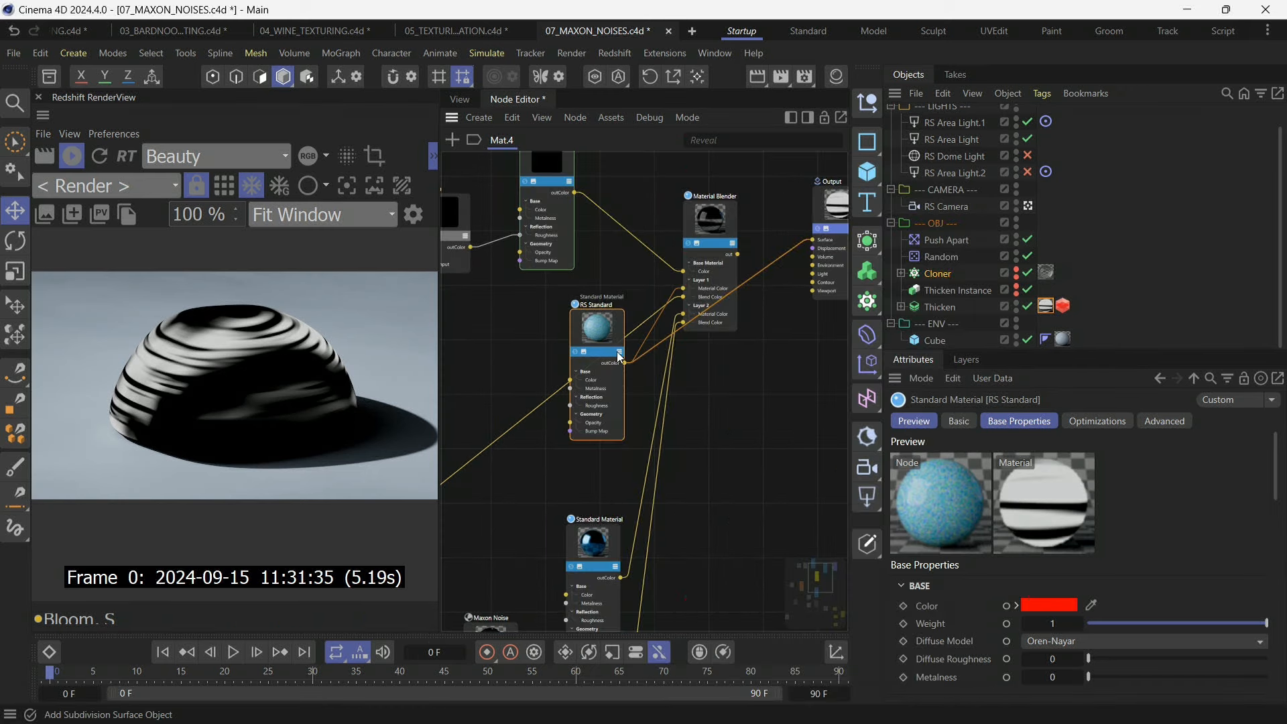
{"action": "left_click", "coordinate": [571, 352]}
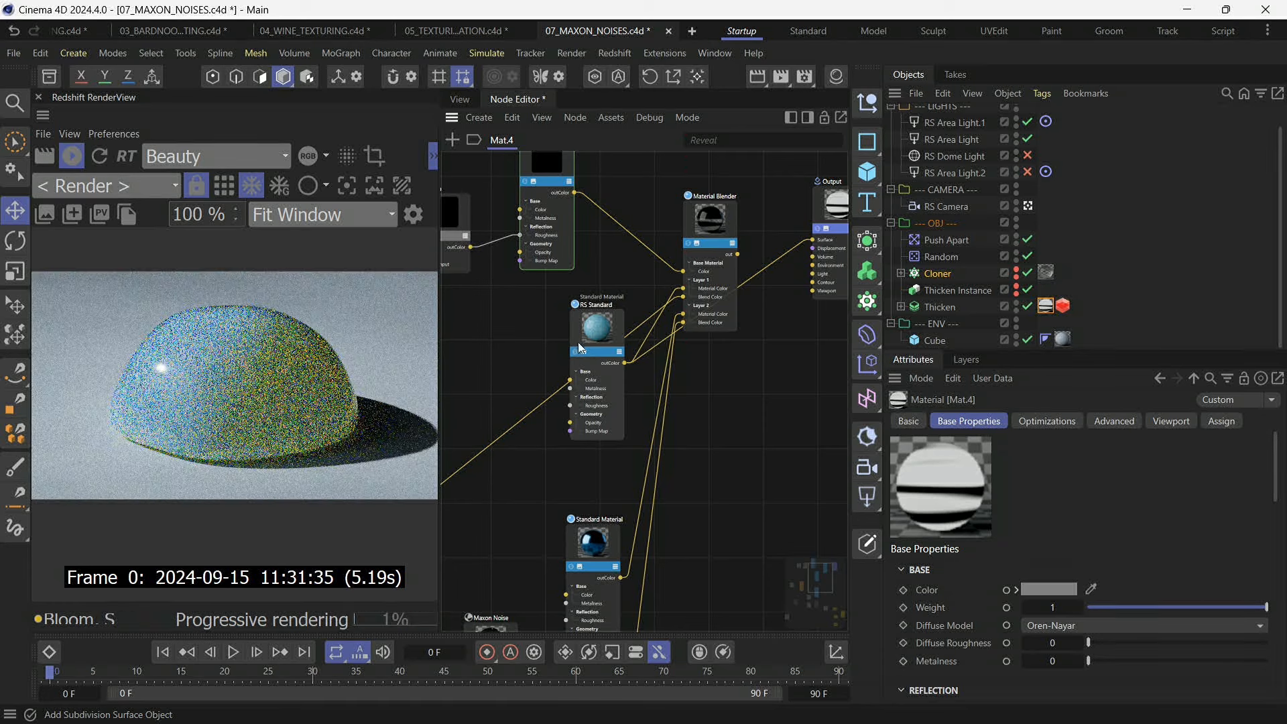
Set the second RS Standard material's Subsurface Weight to 1 and its Base Weight to 0.
{"action": "left_click", "coordinate": [595, 315]}
{"action": "left_click_drag", "start_coordinate": [1275, 456], "coordinate": [1280, 610]}
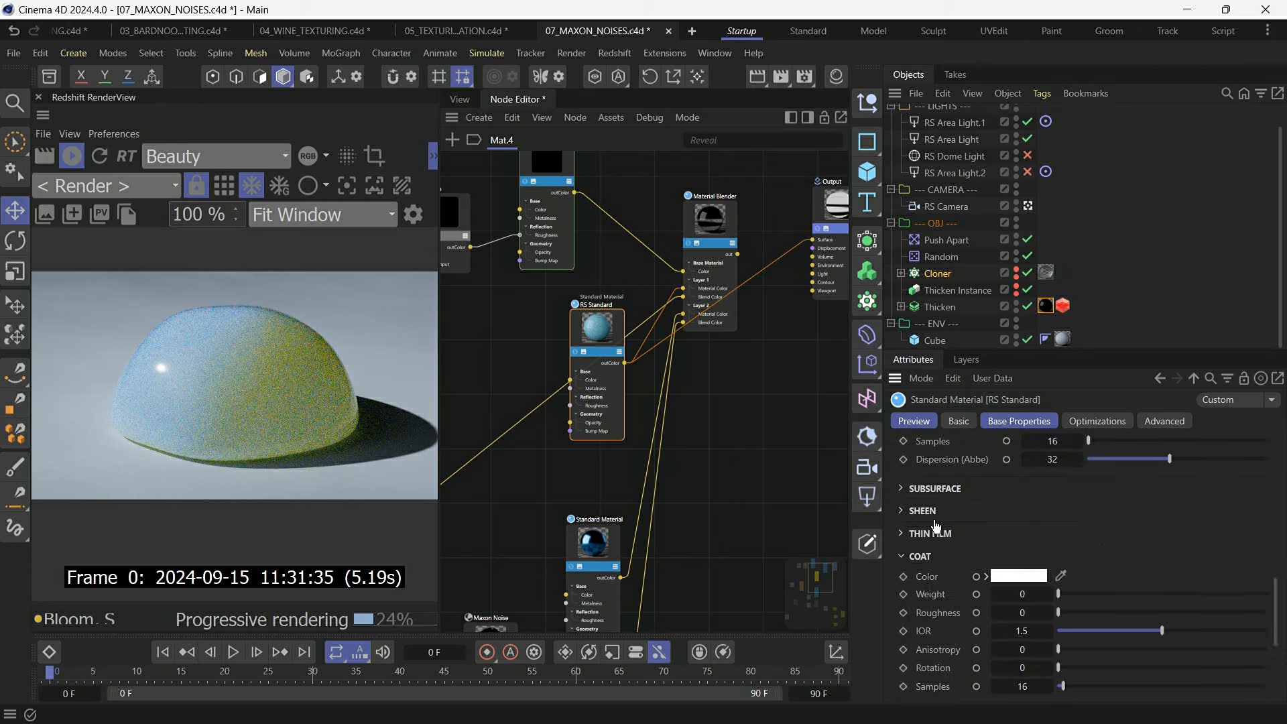
{"action": "left_click", "coordinate": [925, 493]}
{"action": "left_click_drag", "start_coordinate": [1112, 527], "coordinate": [1268, 526]}
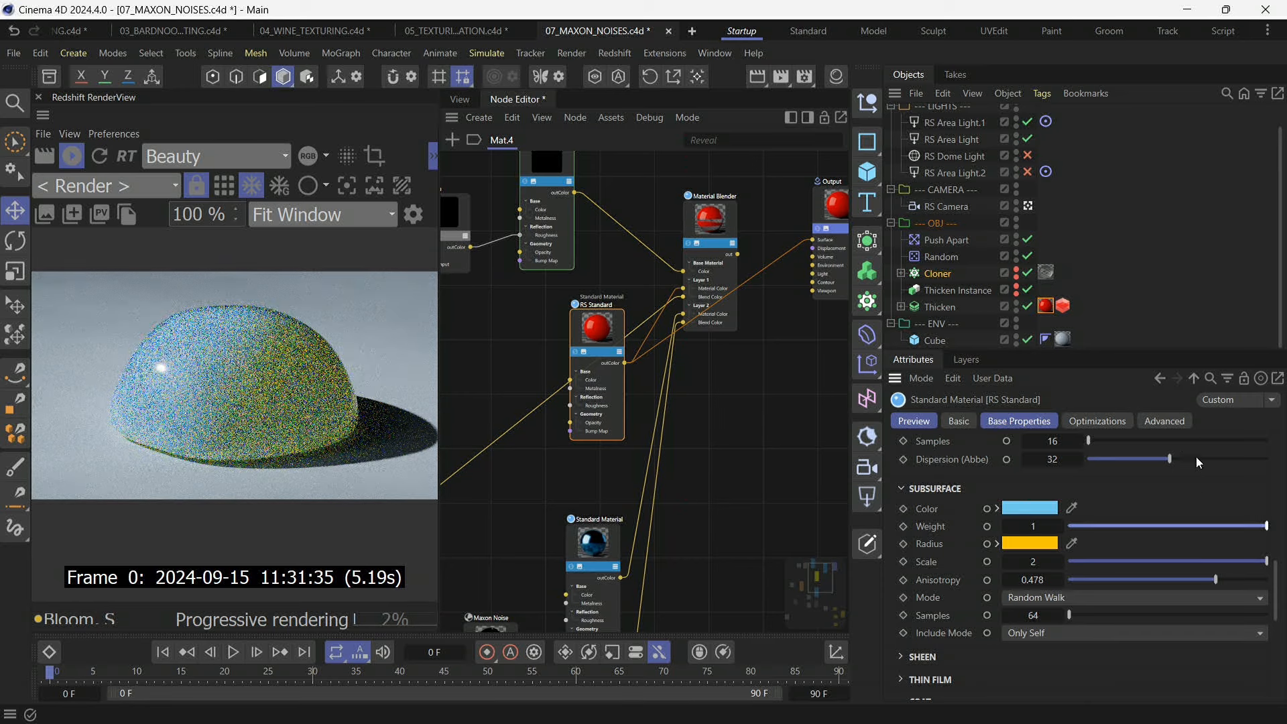
{"action": "left_click_drag", "start_coordinate": [1272, 545], "coordinate": [1278, 445]}
{"action": "left_click_drag", "start_coordinate": [1179, 622], "coordinate": [987, 606]}
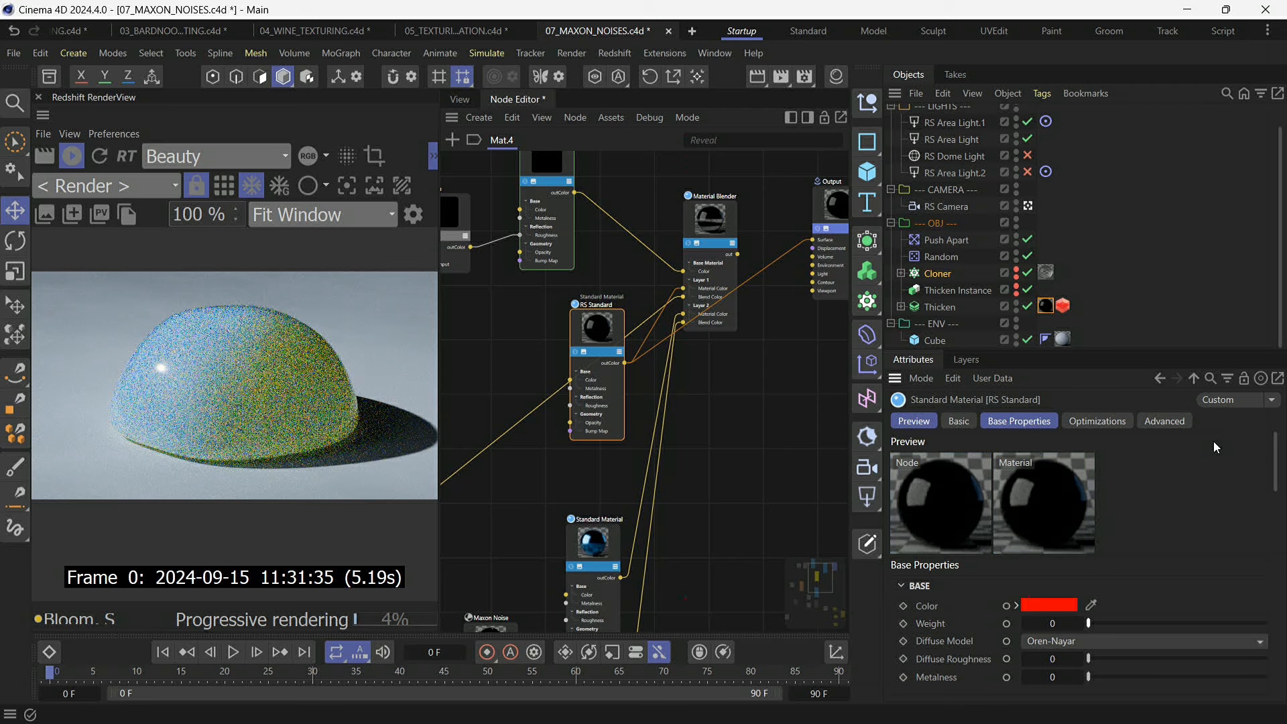
Reconnect the Material Blender's output to the Output node's Surface.
{"action": "scroll", "coordinate": [766, 311], "scroll_direction": "down", "scroll_amount": 4}
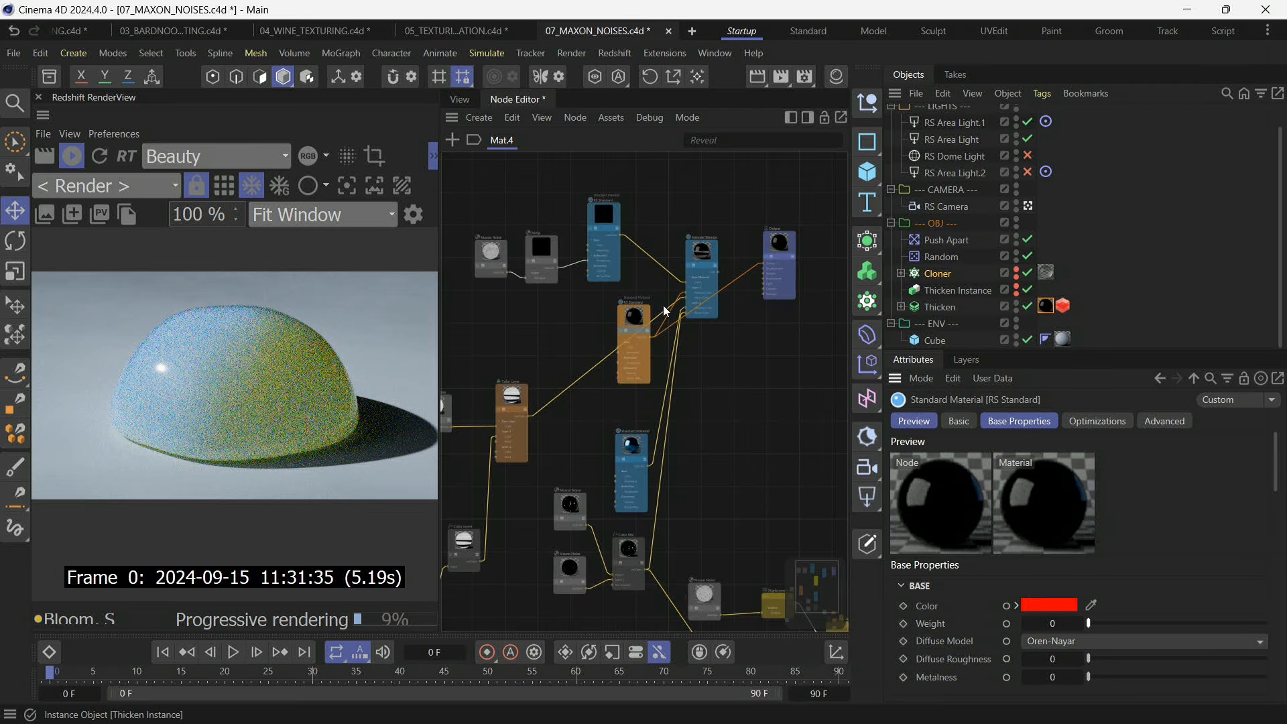
{"action": "scroll", "coordinate": [717, 246], "scroll_direction": "up", "scroll_amount": 3}
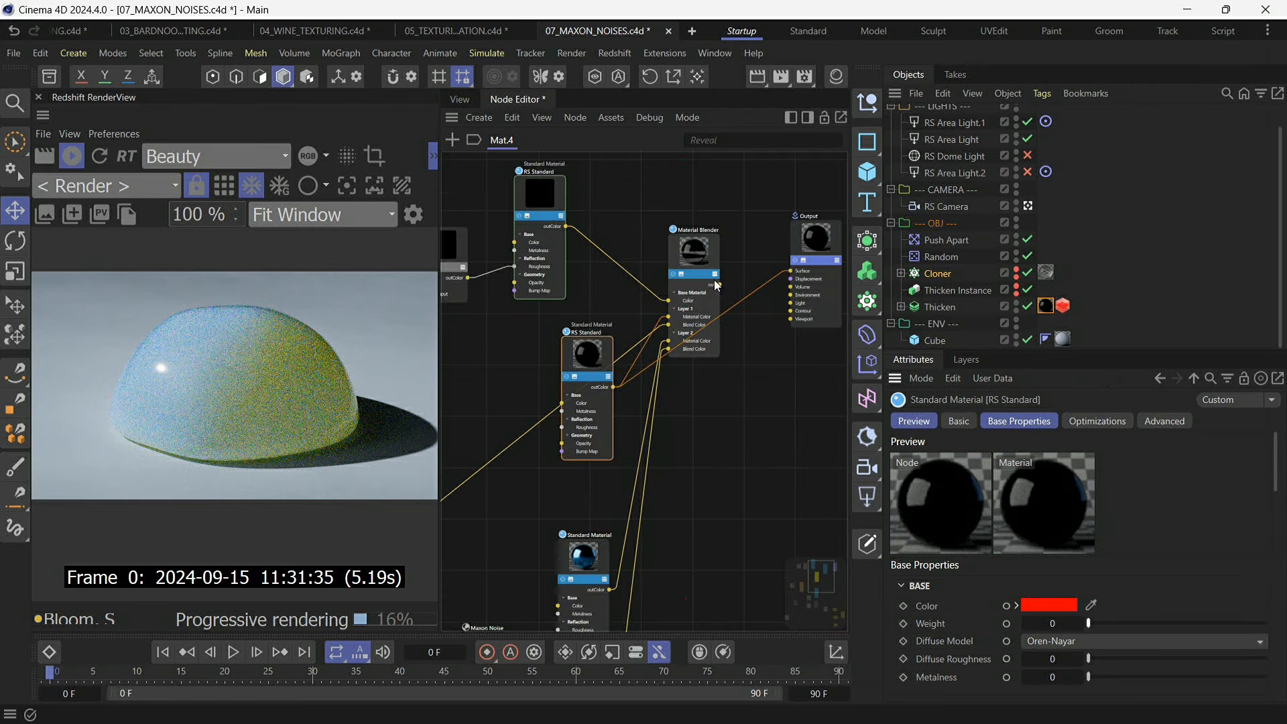
{"action": "left_click_drag", "start_coordinate": [720, 285], "coordinate": [798, 273]}
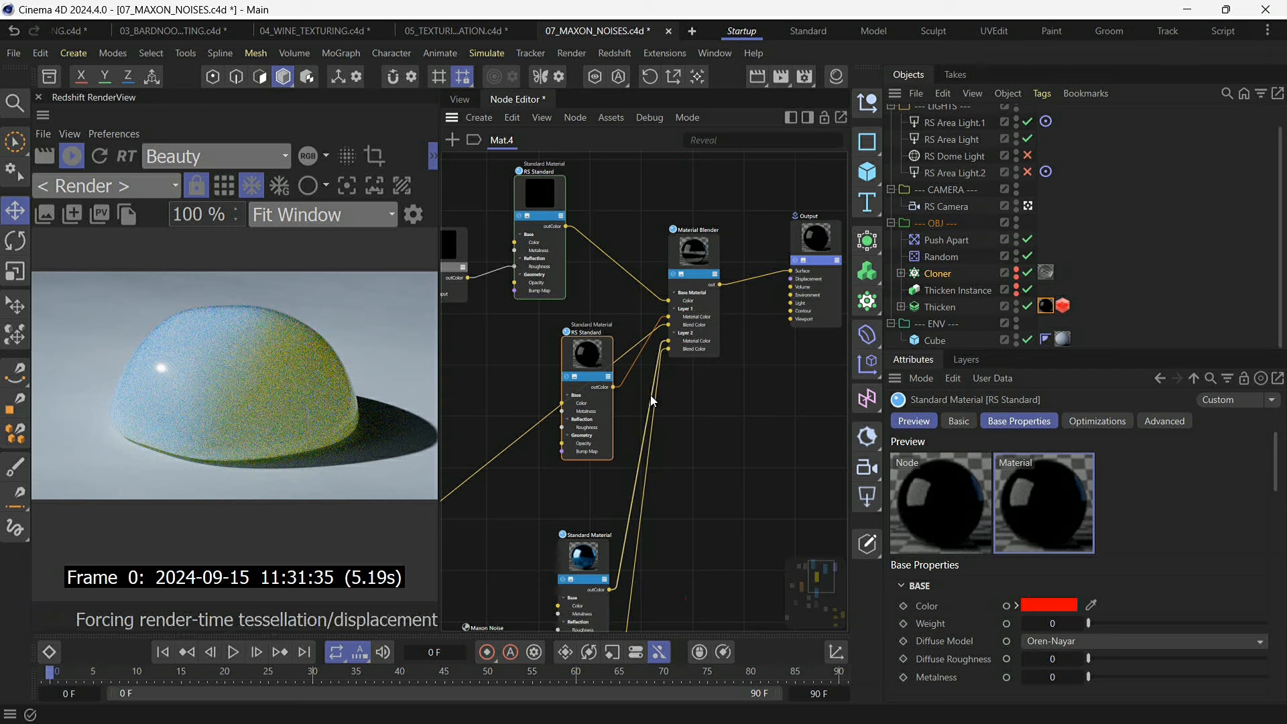
Delete the two connections feeding Layer 2 of the Material Blender.
{"action": "left_click", "coordinate": [652, 395]}
{"action": "key", "text": "Delete"}
{"action": "key", "text": "Delete"}
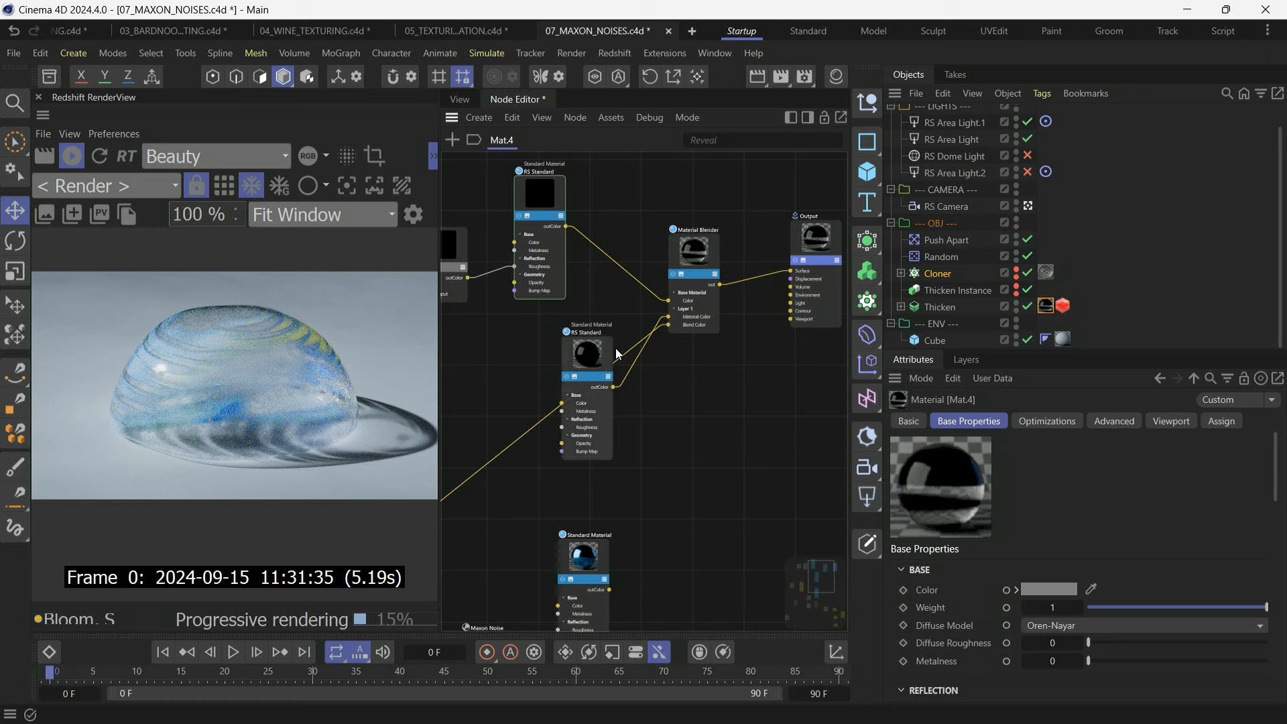
Solo the upper Maxon Noise feeding the Color Mix and look through its available noise types.
{"action": "scroll", "coordinate": [641, 335], "scroll_direction": "down", "scroll_amount": 1}
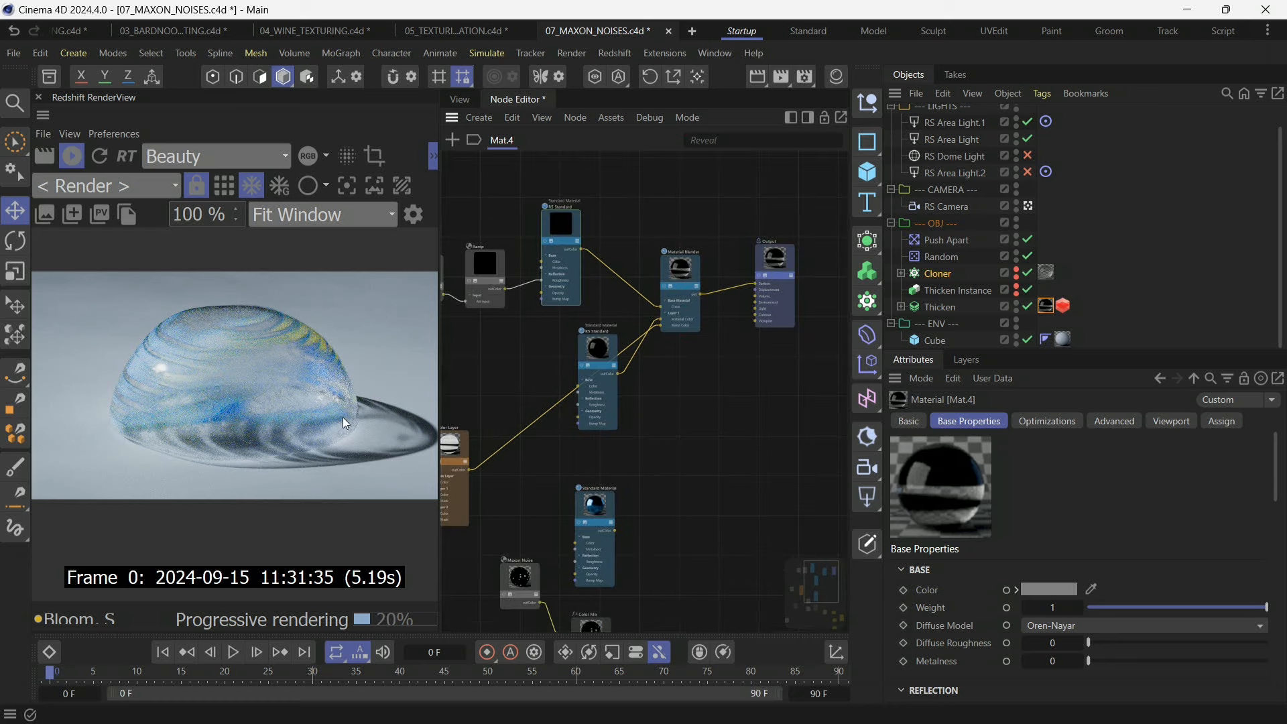
{"action": "scroll", "coordinate": [667, 369], "scroll_direction": "down", "scroll_amount": 3}
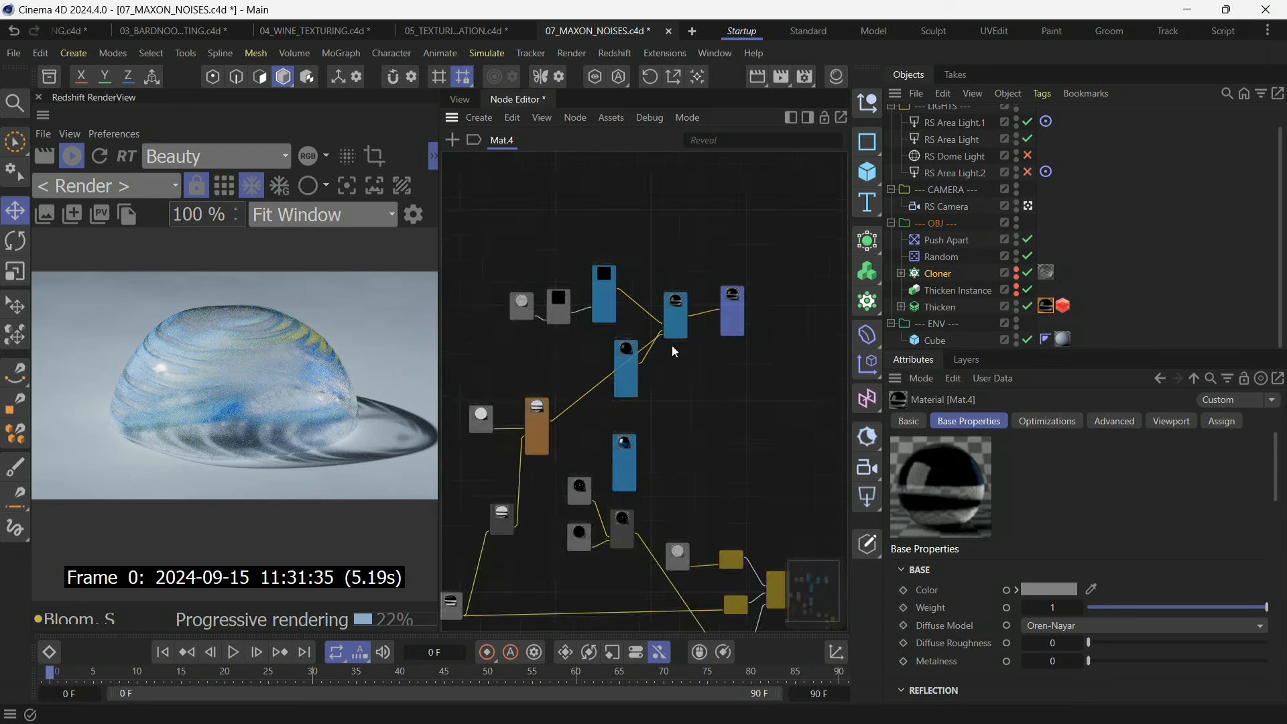
{"action": "scroll", "coordinate": [626, 495], "scroll_direction": "up", "scroll_amount": 4}
{"action": "scroll", "coordinate": [667, 407], "scroll_direction": "down", "scroll_amount": 3}
{"action": "scroll", "coordinate": [649, 374], "scroll_direction": "up", "scroll_amount": 4}
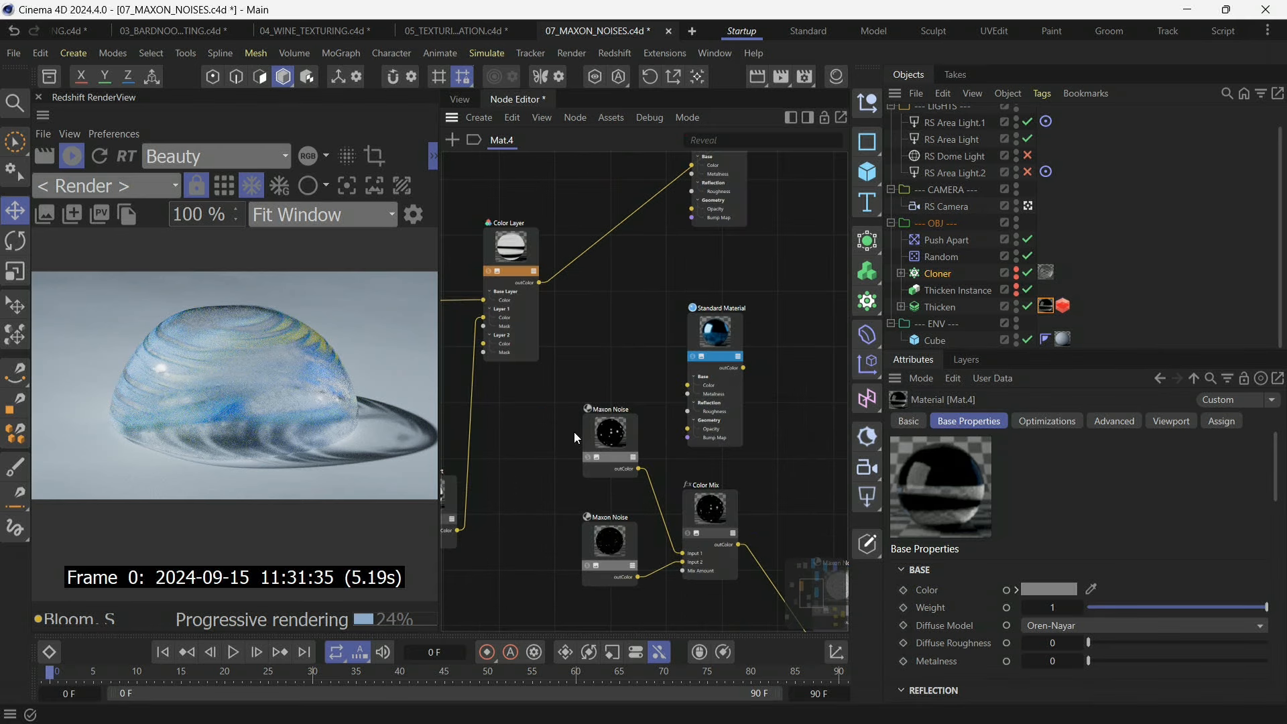
{"action": "left_click_drag", "start_coordinate": [586, 460], "coordinate": [567, 466]}
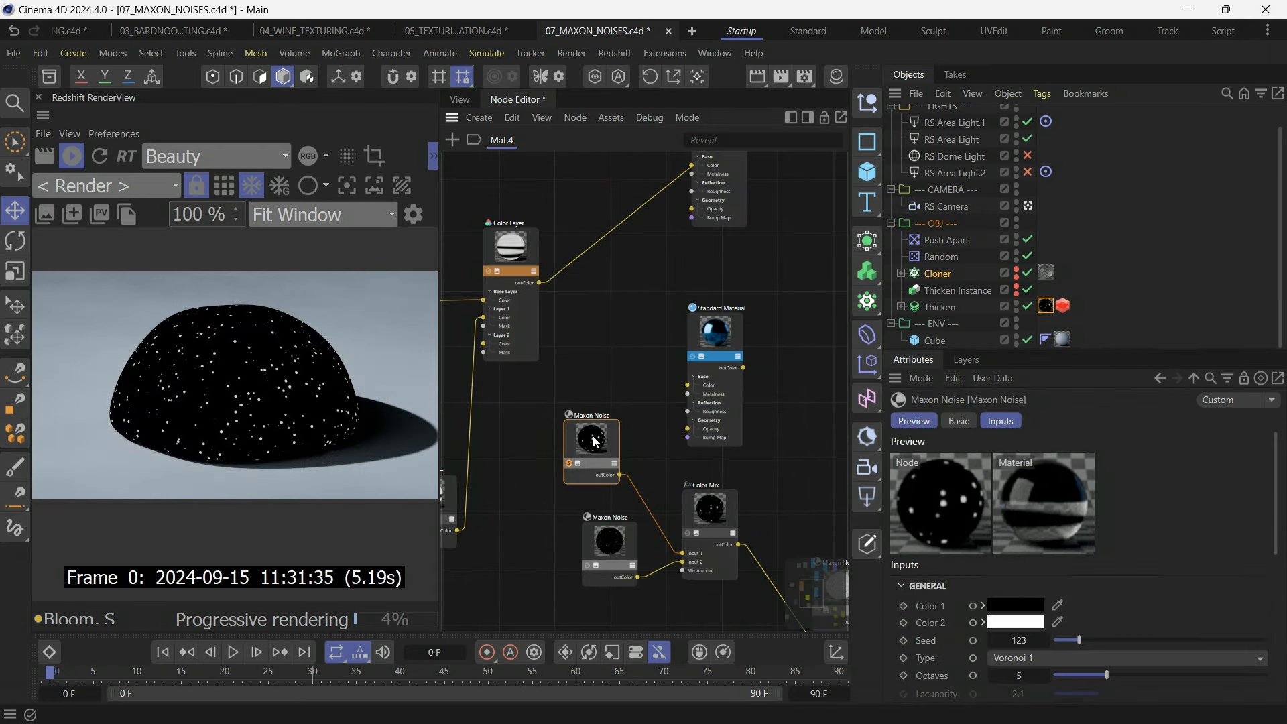
{"action": "scroll", "coordinate": [1017, 590], "scroll_direction": "down", "scroll_amount": 1}
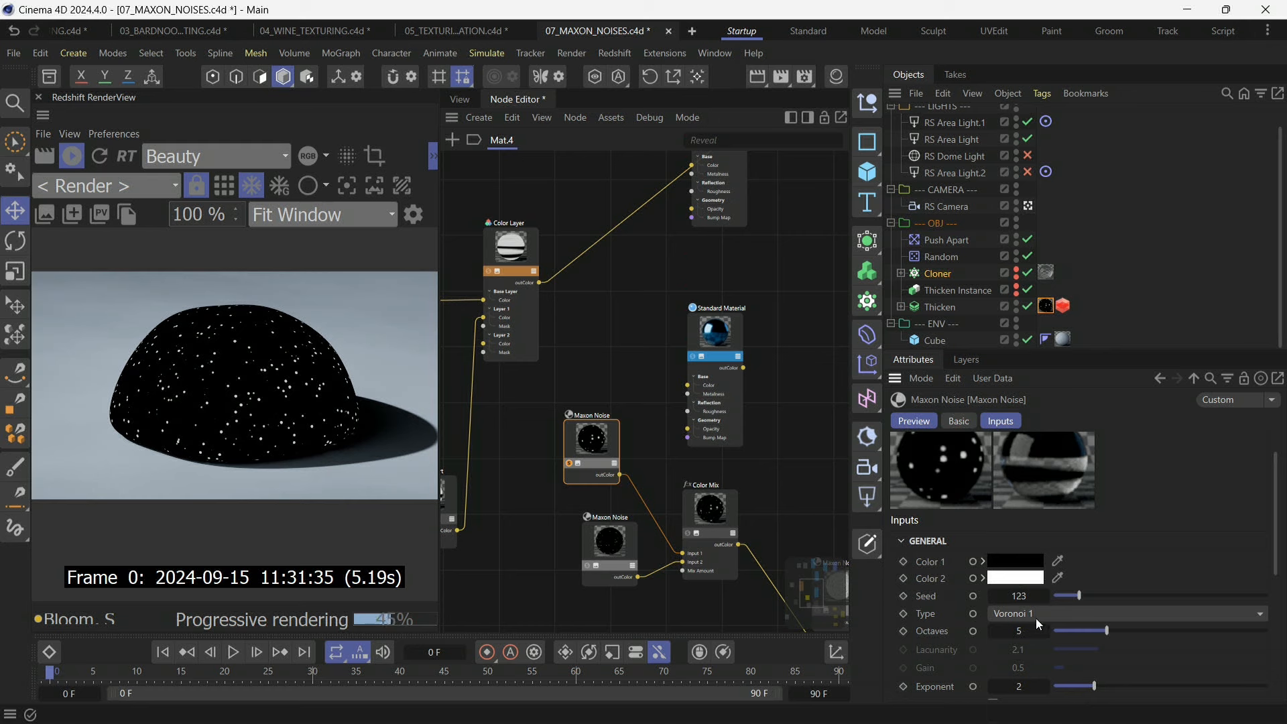
{"action": "left_click", "coordinate": [1036, 619]}
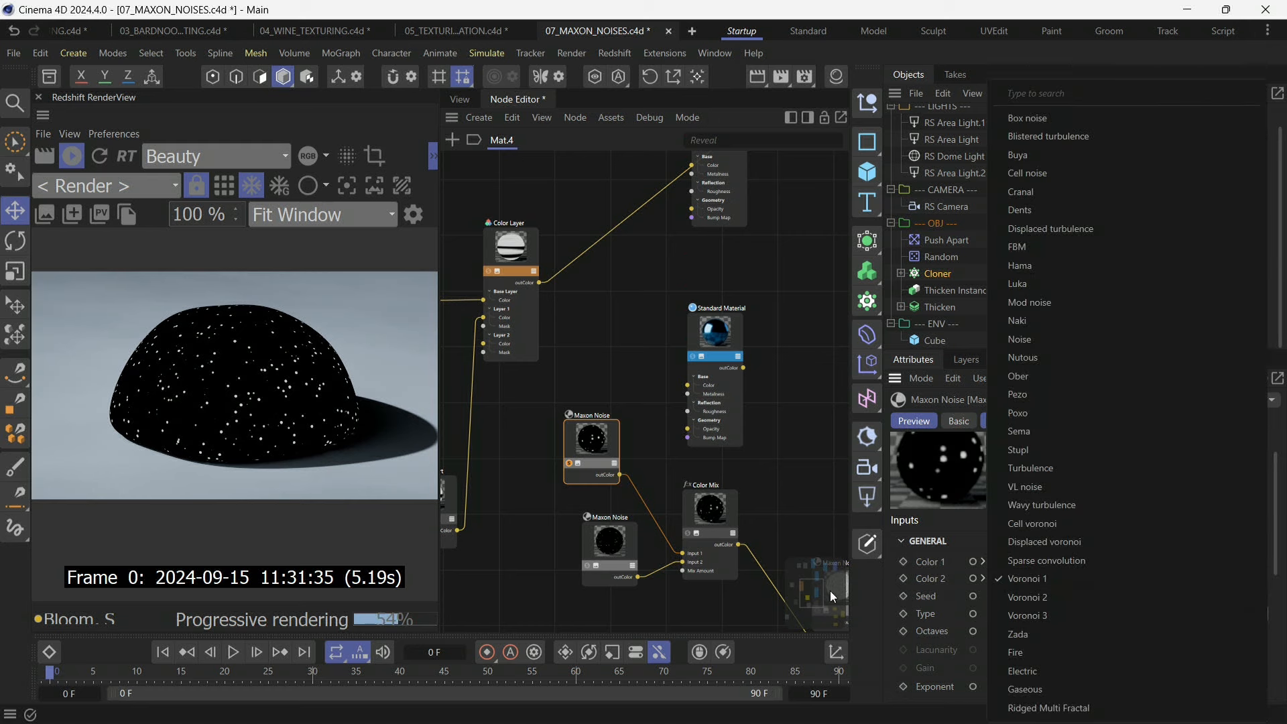
{"action": "left_click", "coordinate": [984, 530]}
Adjust the upper Maxon Noise's Output clipping to a Low Clip of 0.284 and a High Clip of 0.206.
{"action": "left_click_drag", "start_coordinate": [1276, 571], "coordinate": [1273, 699]}
{"action": "left_click", "coordinate": [942, 687]}
{"action": "left_click_drag", "start_coordinate": [1113, 633], "coordinate": [999, 651]}
{"action": "left_click_drag", "start_coordinate": [1181, 630], "coordinate": [1268, 630]}
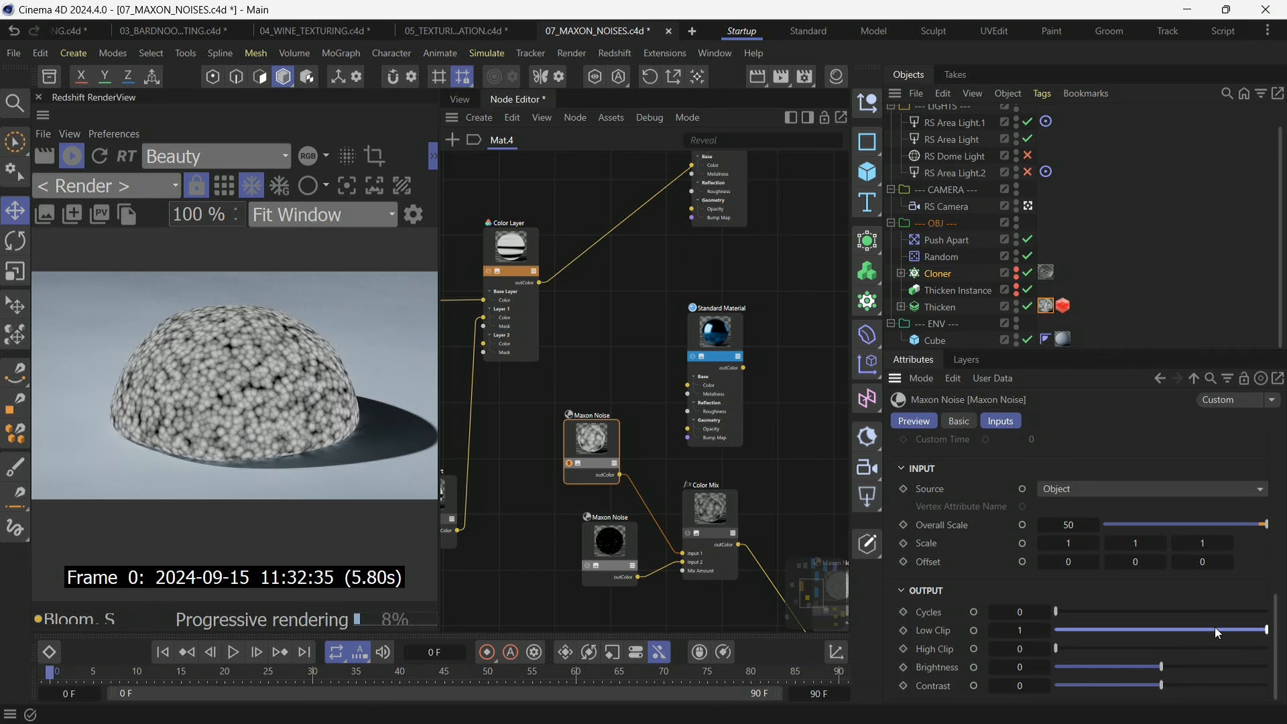
{"action": "left_click", "coordinate": [1224, 630]}
{"action": "left_click_drag", "start_coordinate": [1163, 632], "coordinate": [1099, 647]}
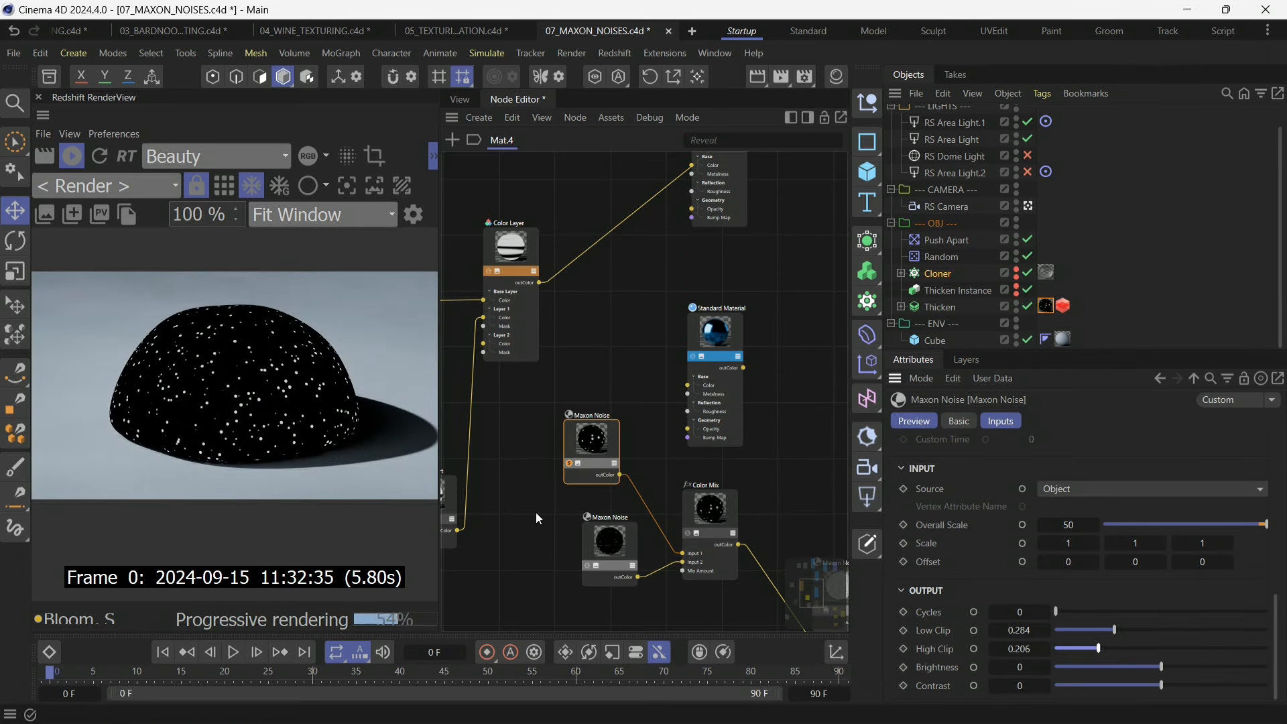
Preview the second Maxon Noise and the resulting Color Mix by soloing each node in turn.
{"action": "left_click", "coordinate": [589, 567]}
{"action": "left_click", "coordinate": [712, 517]}
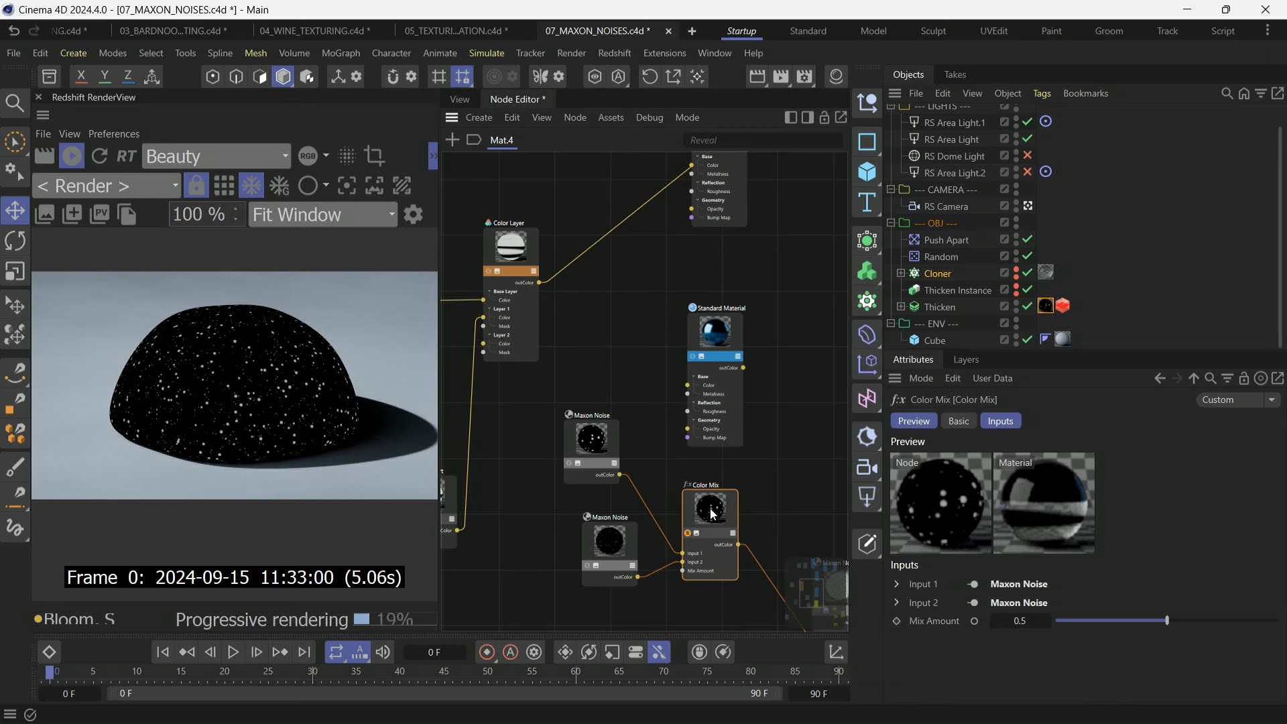
{"action": "scroll", "coordinate": [617, 467], "scroll_direction": "down", "scroll_amount": 10}
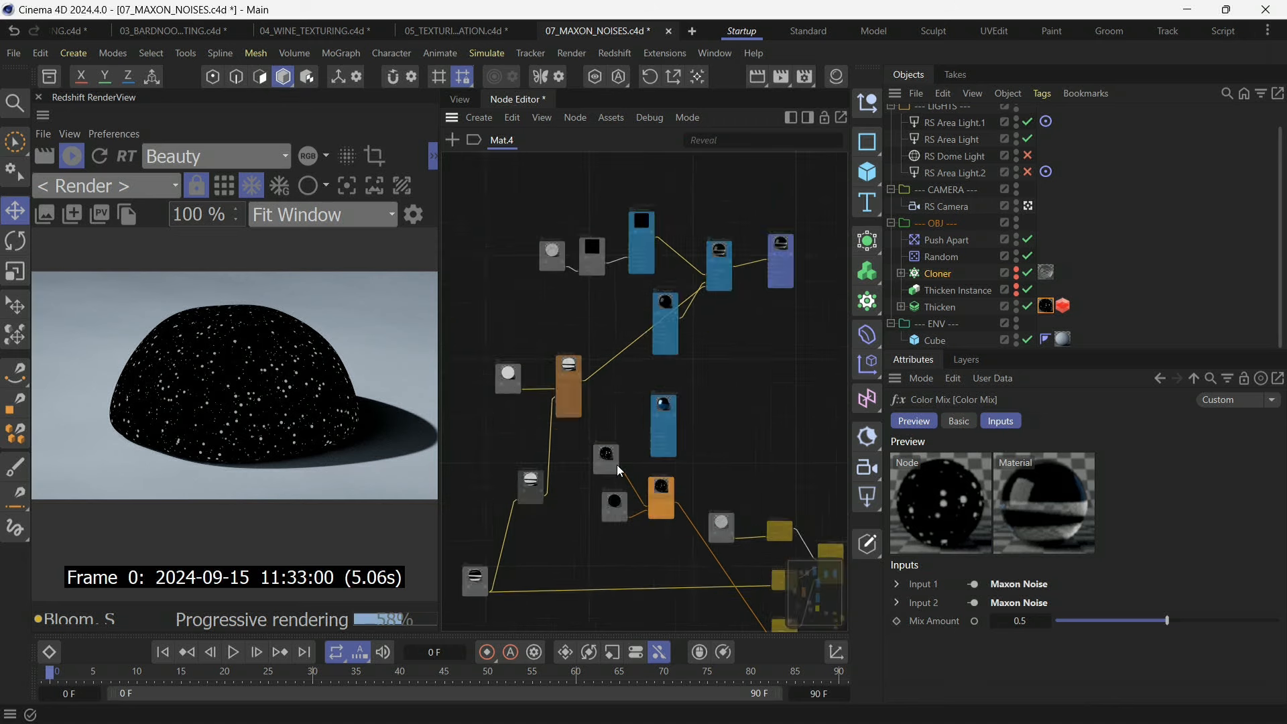
Connect the lower blue Standard Material's output directly to the Output node's Surface to preview it alone.
{"action": "scroll", "coordinate": [677, 477], "scroll_direction": "up", "scroll_amount": 9}
{"action": "scroll", "coordinate": [617, 345], "scroll_direction": "down", "scroll_amount": 5}
{"action": "scroll", "coordinate": [603, 402], "scroll_direction": "up", "scroll_amount": 5}
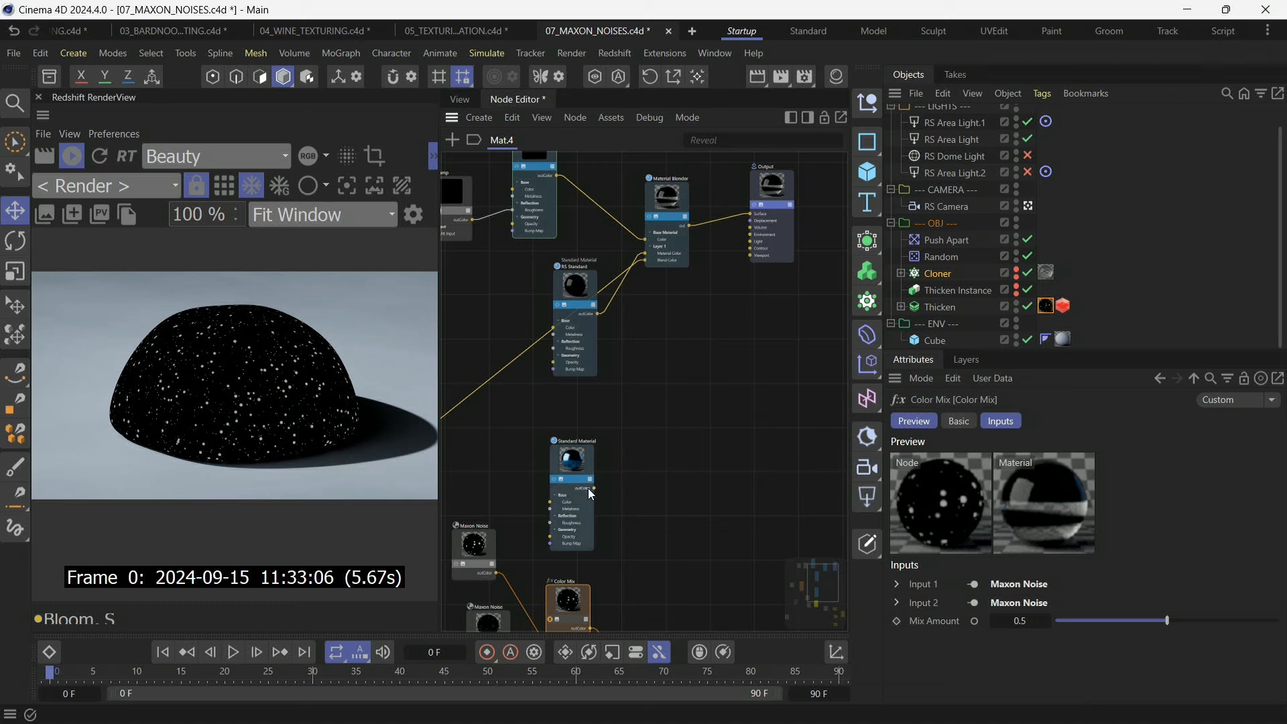
{"action": "left_click_drag", "start_coordinate": [594, 488], "coordinate": [764, 211]}
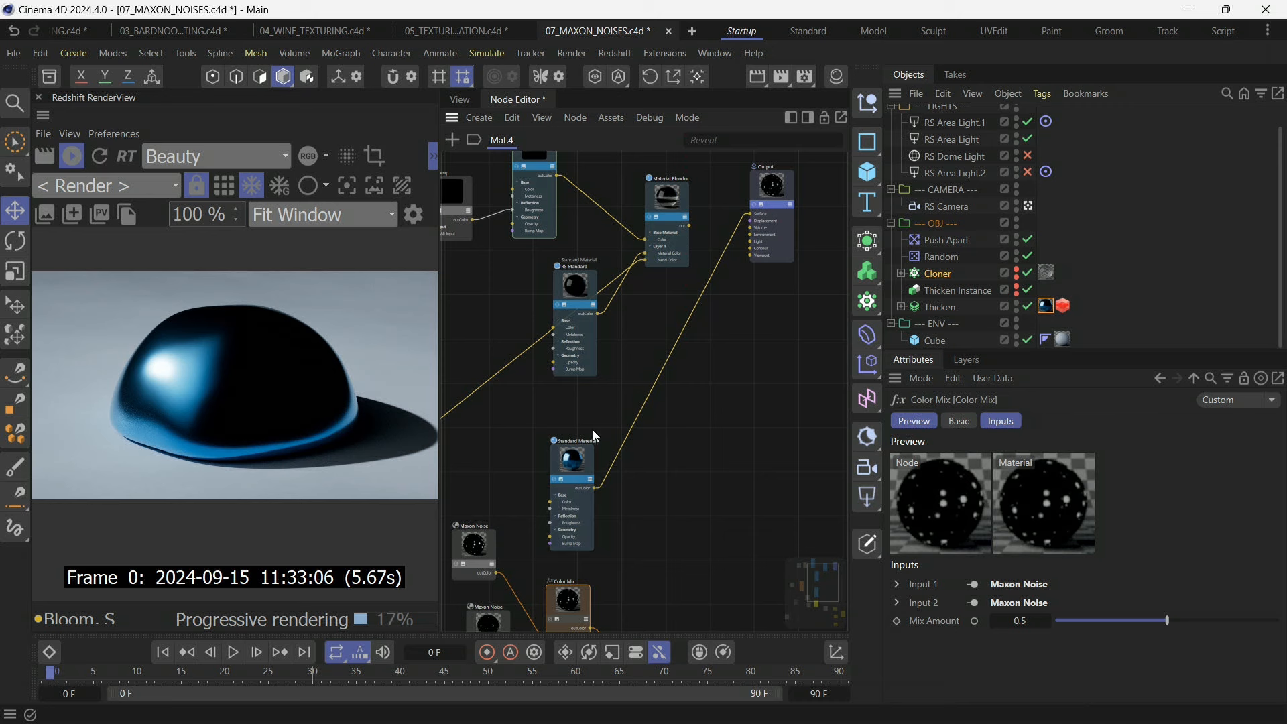
{"action": "scroll", "coordinate": [592, 429], "scroll_direction": "up", "scroll_amount": 2}
{"action": "scroll", "coordinate": [595, 504], "scroll_direction": "down", "scroll_amount": 2}
{"action": "left_click_drag", "start_coordinate": [594, 504], "coordinate": [659, 226]}
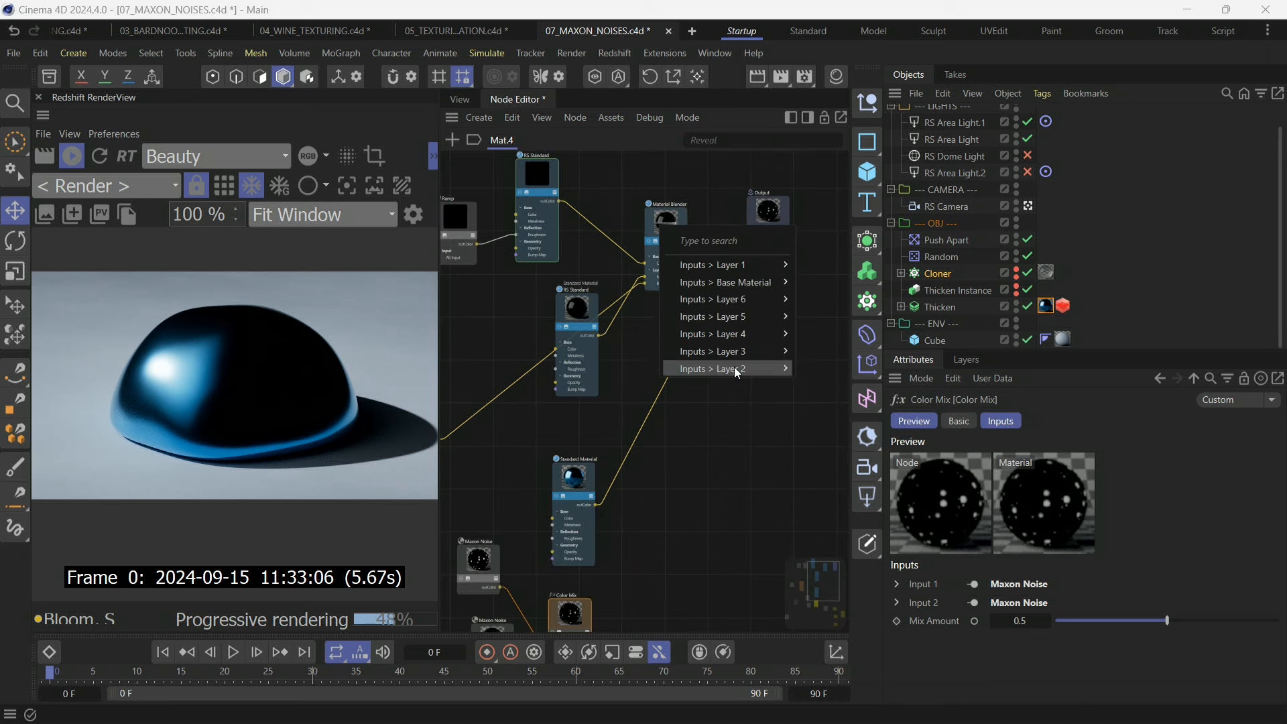
{"action": "mouse_move", "coordinate": [730, 369]}
{"action": "left_click", "coordinate": [824, 389]}
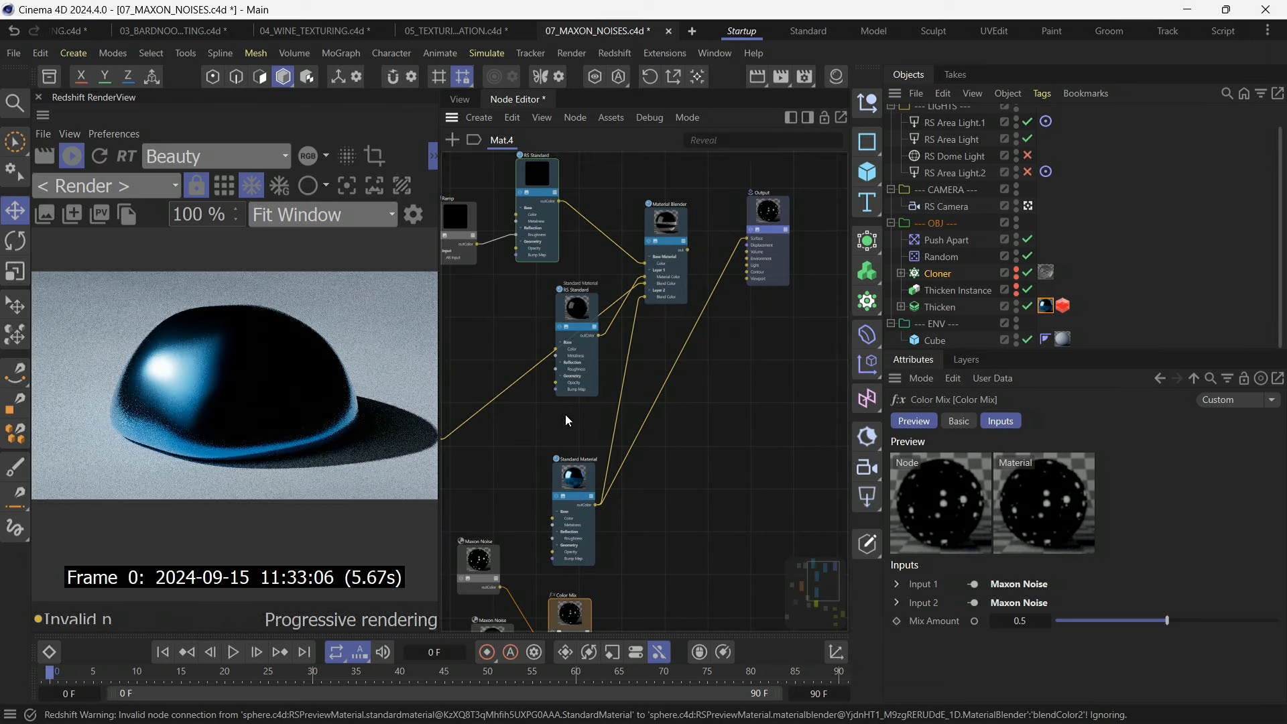
{"action": "left_click", "coordinate": [604, 479]}
Connect the lower blue Standard Material to the Material Blender's Layer 2 Material Color.
{"action": "left_click_drag", "start_coordinate": [596, 504], "coordinate": [670, 240]}
{"action": "mouse_move", "coordinate": [750, 367]}
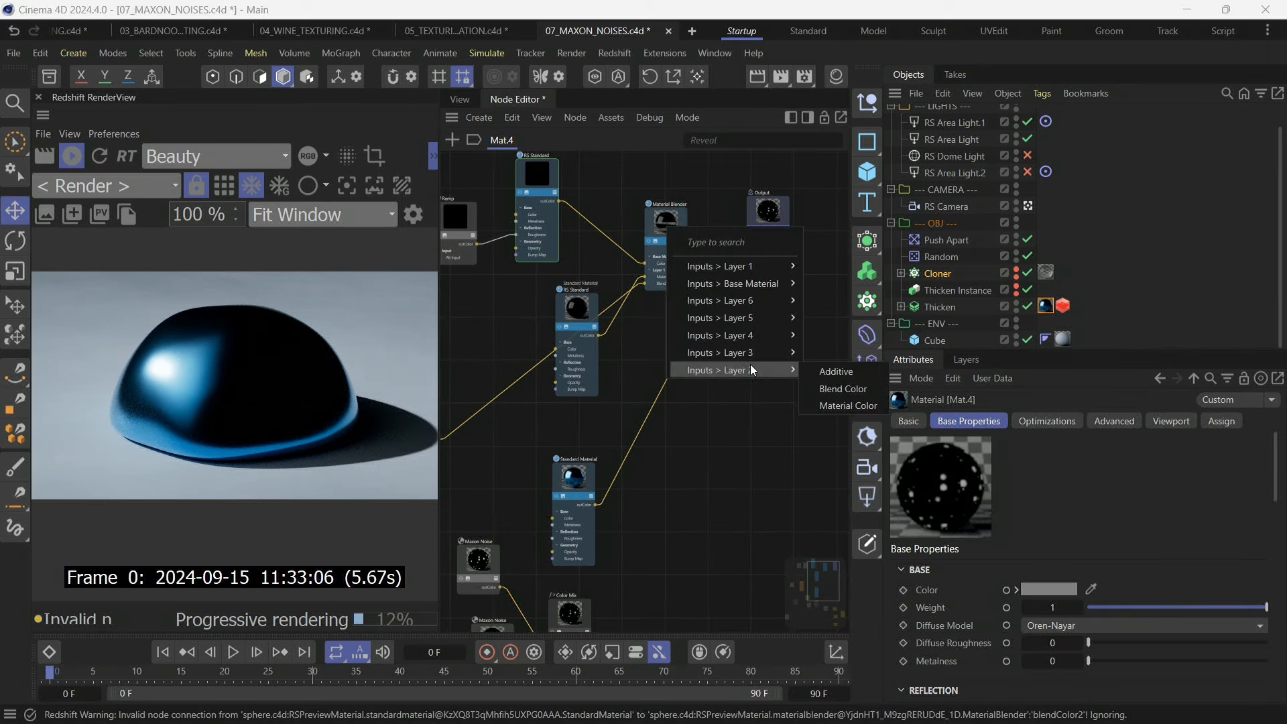
{"action": "left_click", "coordinate": [823, 407]}
Connect the Color Mix to the Material Blender's Layer 2 Blend Color and route the blender back to the Output's Surface.
{"action": "middle_click_drag", "start_coordinate": [509, 551], "coordinate": [486, 514]}
{"action": "scroll", "coordinate": [540, 573], "scroll_direction": "up", "scroll_amount": 1}
{"action": "left_click_drag", "start_coordinate": [574, 609], "coordinate": [658, 176]}
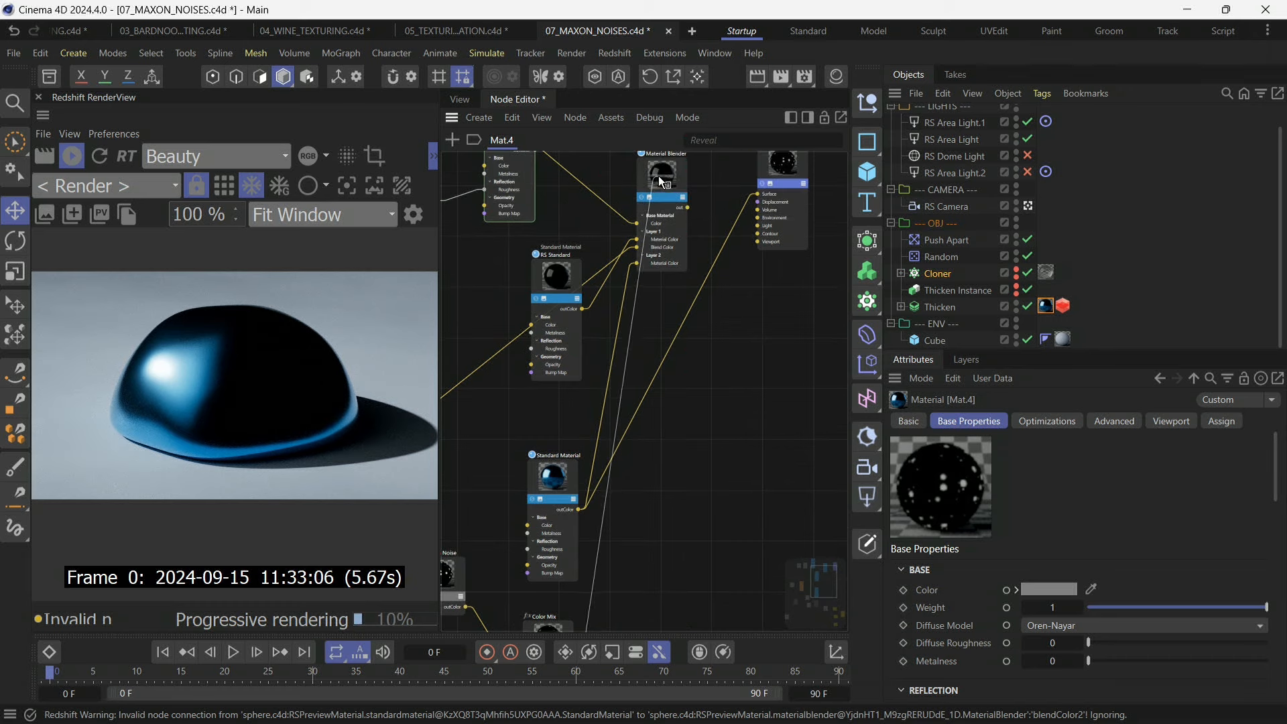
{"action": "mouse_move", "coordinate": [724, 319]}
{"action": "left_click", "coordinate": [834, 338]}
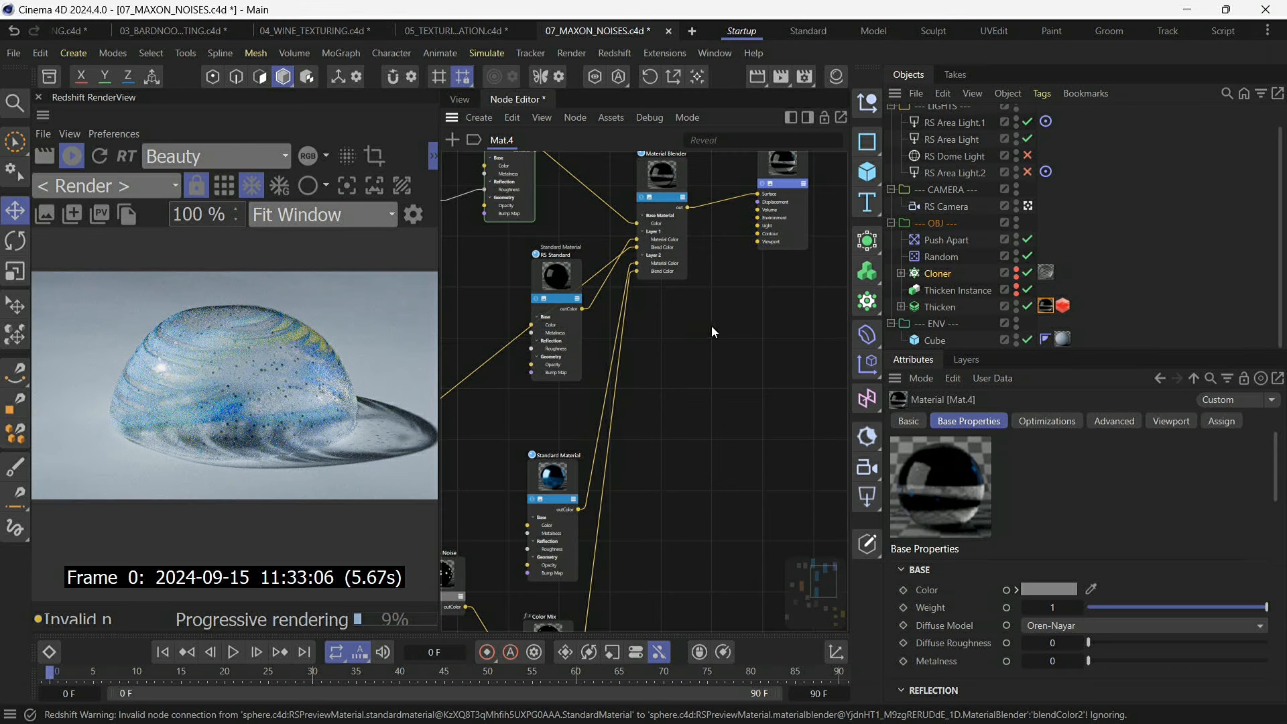
Set the leftmost striped Maxon Noise's Scale to 1, 1 and 1.
{"action": "scroll", "coordinate": [714, 324], "scroll_direction": "down", "scroll_amount": 6}
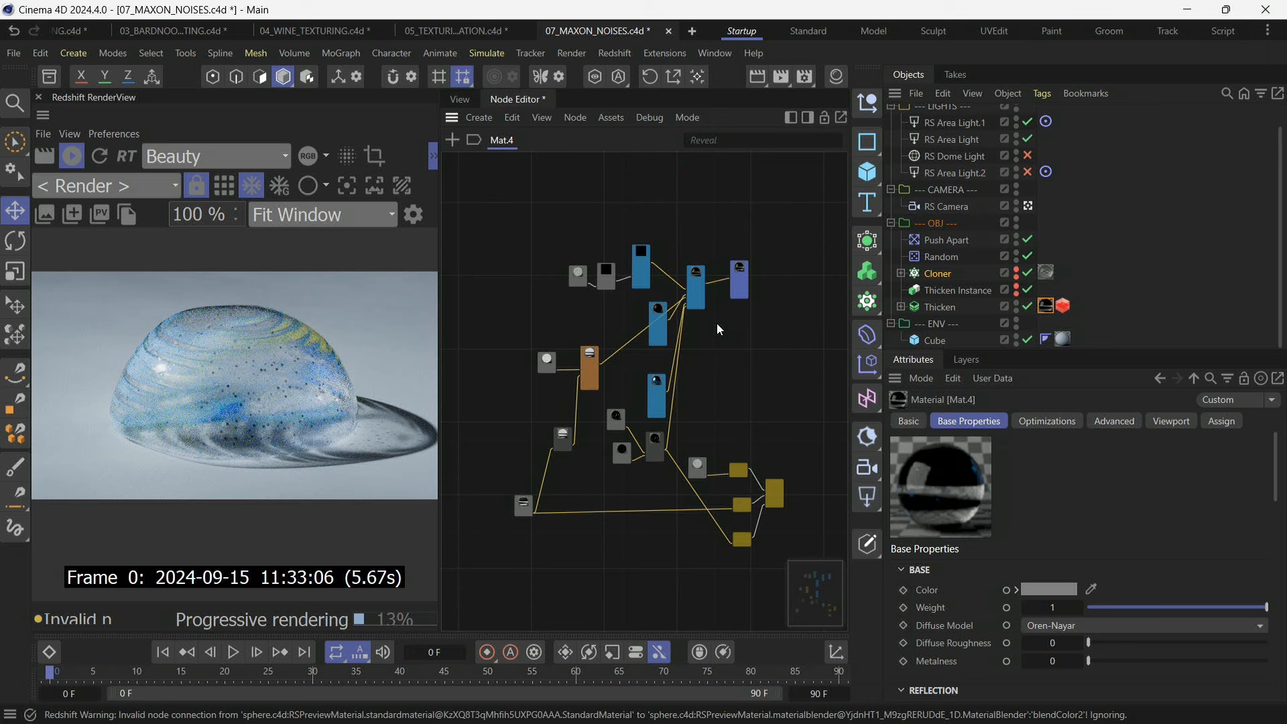
{"action": "scroll", "coordinate": [620, 453], "scroll_direction": "up", "scroll_amount": 3}
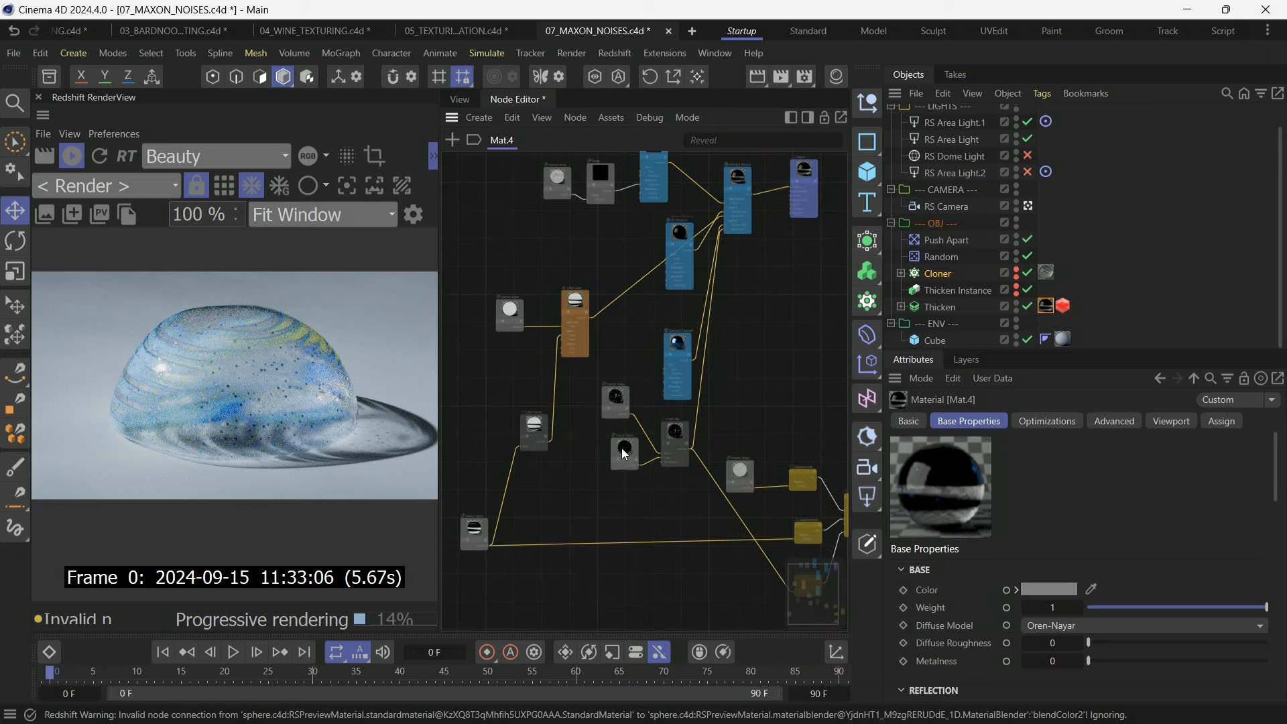
{"action": "scroll", "coordinate": [476, 535], "scroll_direction": "up", "scroll_amount": 1}
{"action": "left_click", "coordinate": [475, 530]}
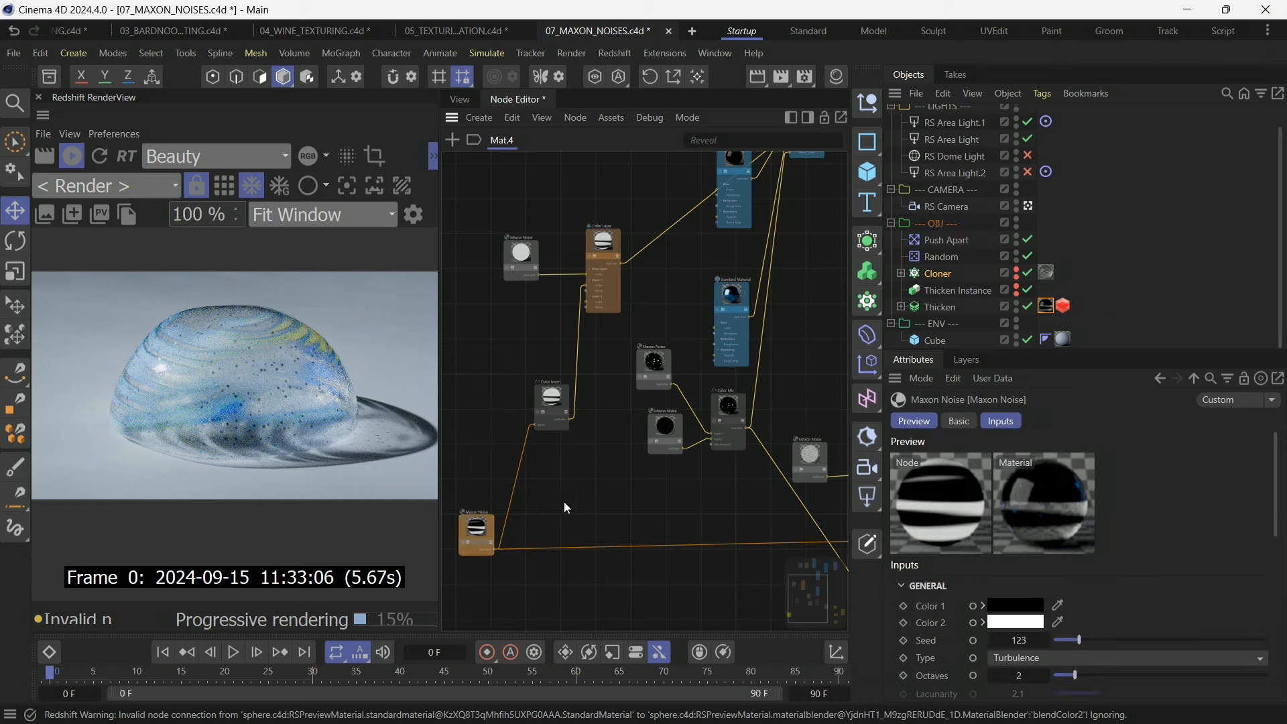
{"action": "scroll", "coordinate": [1170, 590], "scroll_direction": "down", "scroll_amount": 5}
{"action": "scroll", "coordinate": [1170, 590], "scroll_direction": "up", "scroll_amount": 3}
{"action": "left_click", "coordinate": [1044, 548]}
{"action": "scroll", "coordinate": [1084, 640], "scroll_direction": "down", "scroll_amount": 3}
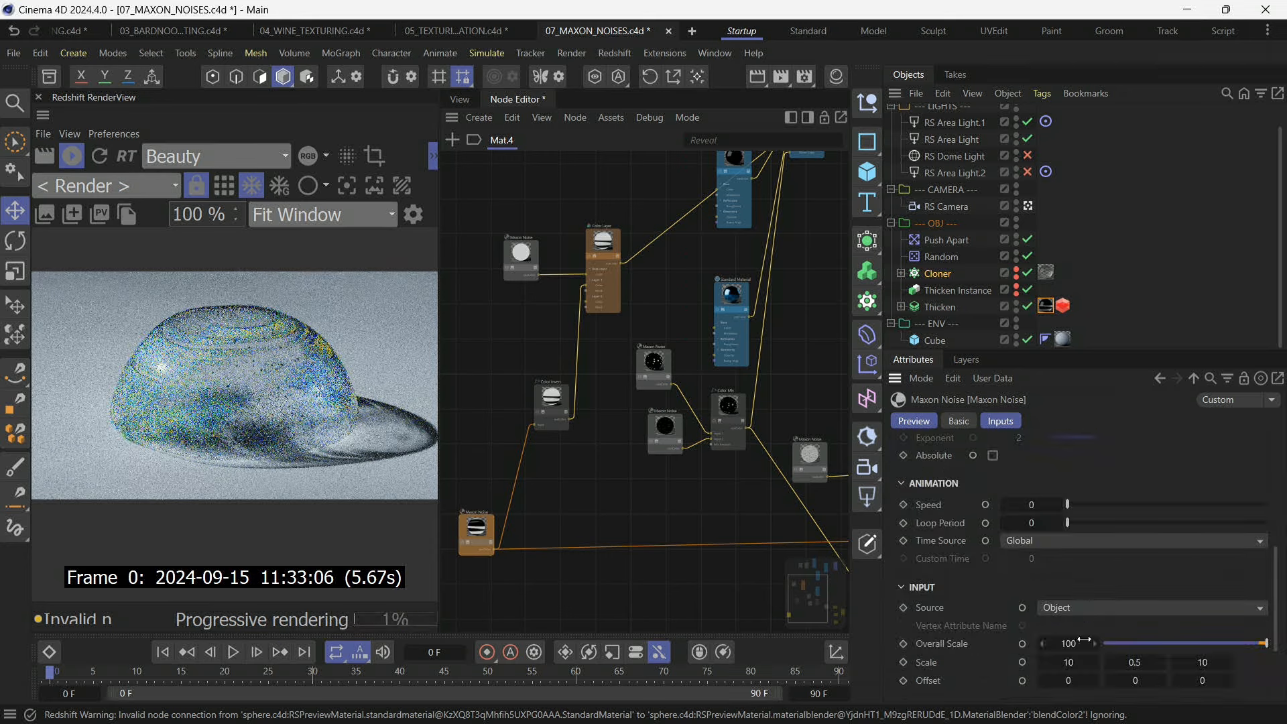
{"action": "double_click", "coordinate": [1078, 662]}
{"action": "type", "text": "1"}
{"action": "key", "text": "Tab"}
{"action": "key", "text": "Tab"}
{"action": "type", "text": "1"}
{"action": "key", "text": "Return"}
{"action": "double_click", "coordinate": [1138, 662]}
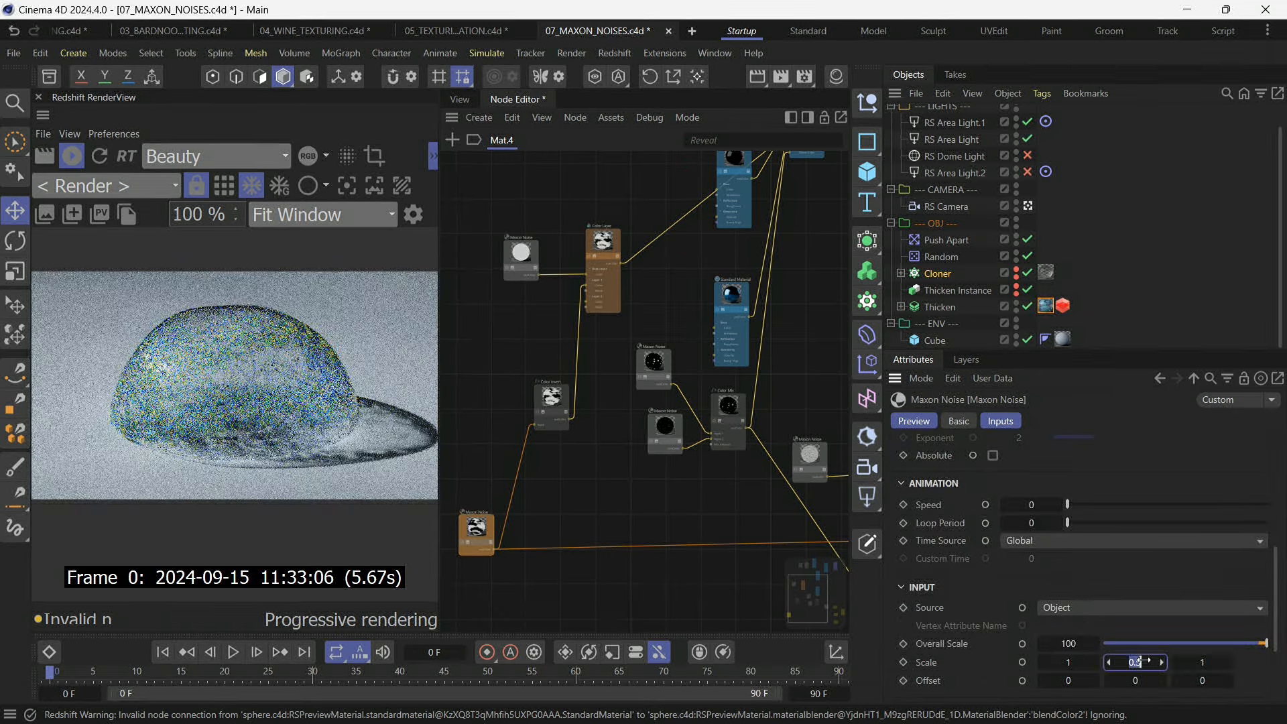
{"action": "type", "text": "1"}
{"action": "key", "text": "Return"}
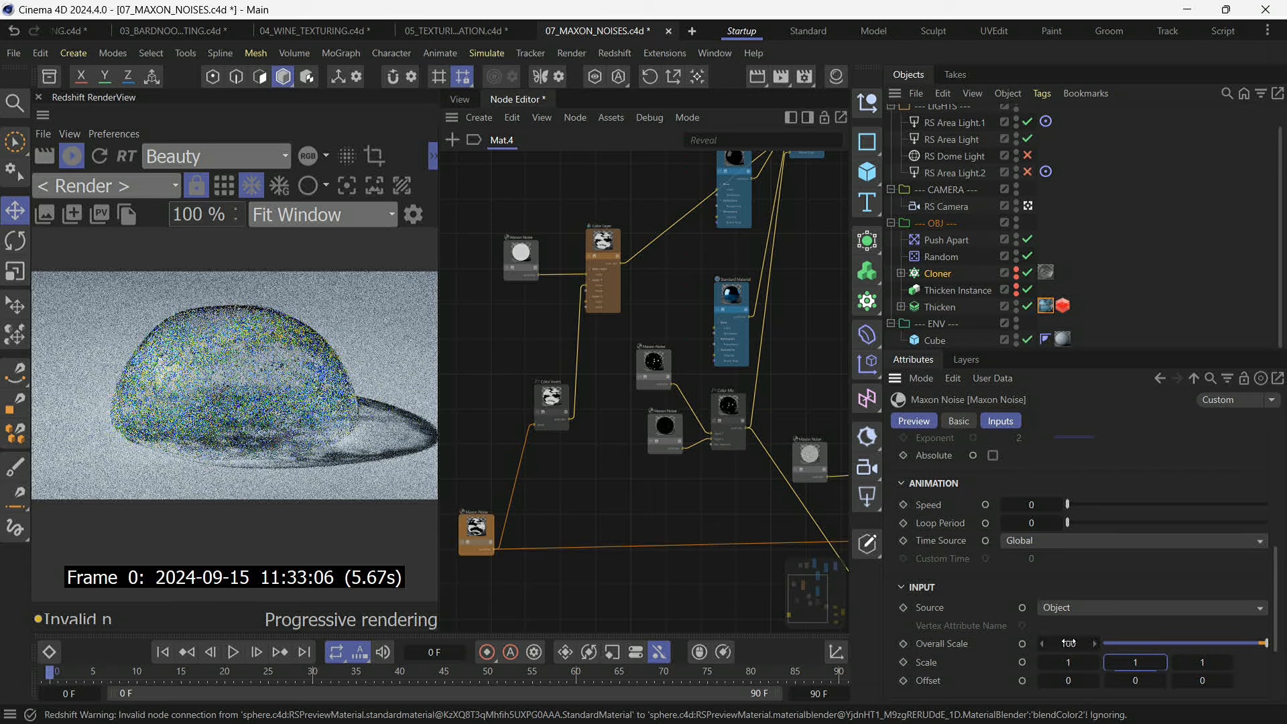
Preview the leftmost Maxon Noise by soloing it and set its Overall Scale to 300.
{"action": "left_click", "coordinate": [461, 542]}
{"action": "left_click", "coordinate": [469, 535]}
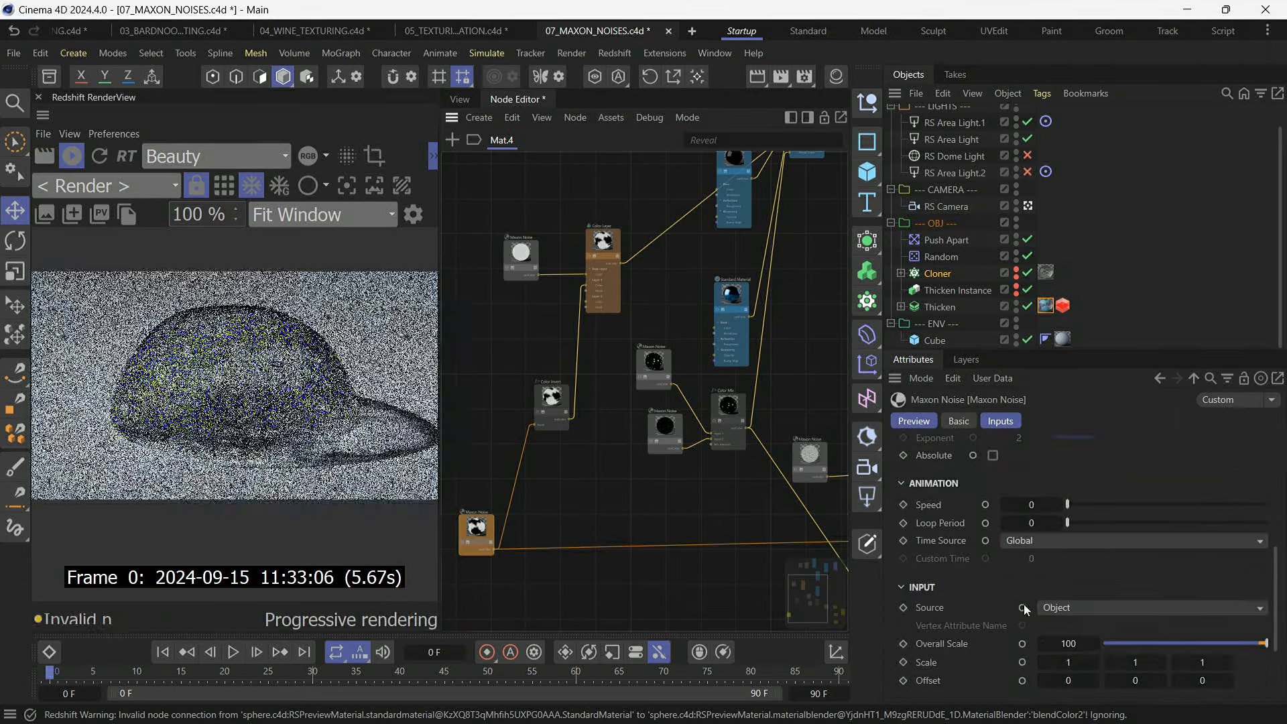
{"action": "left_click", "coordinate": [1046, 643]}
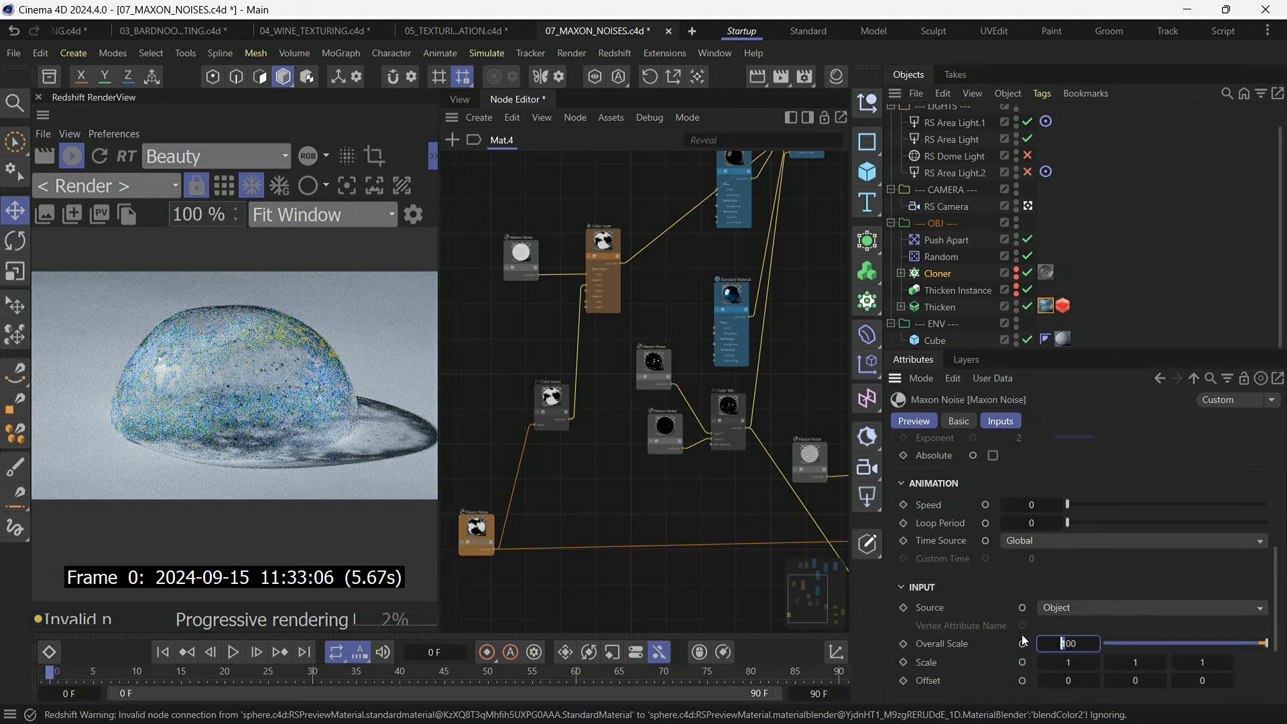
{"action": "key", "text": "Return"}
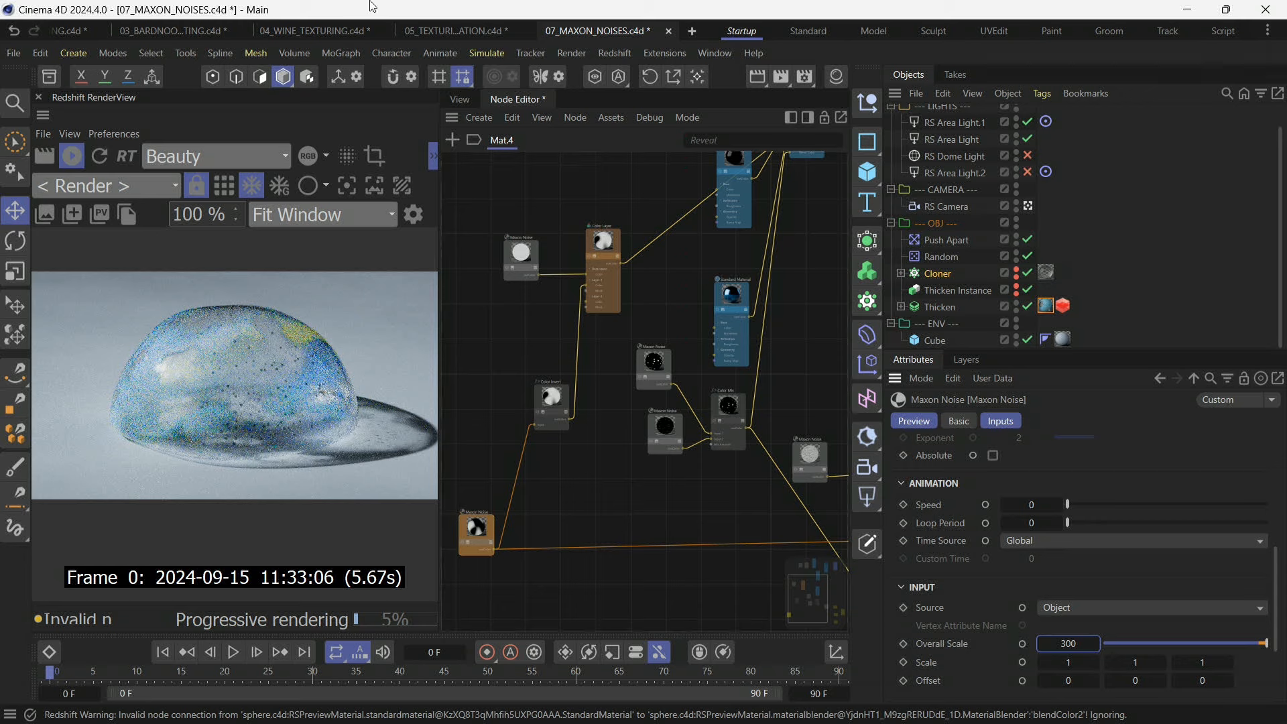
Undo the Overall Scale and Scale changes on the leftmost Maxon Noise.
{"action": "left_click", "coordinate": [16, 31]}
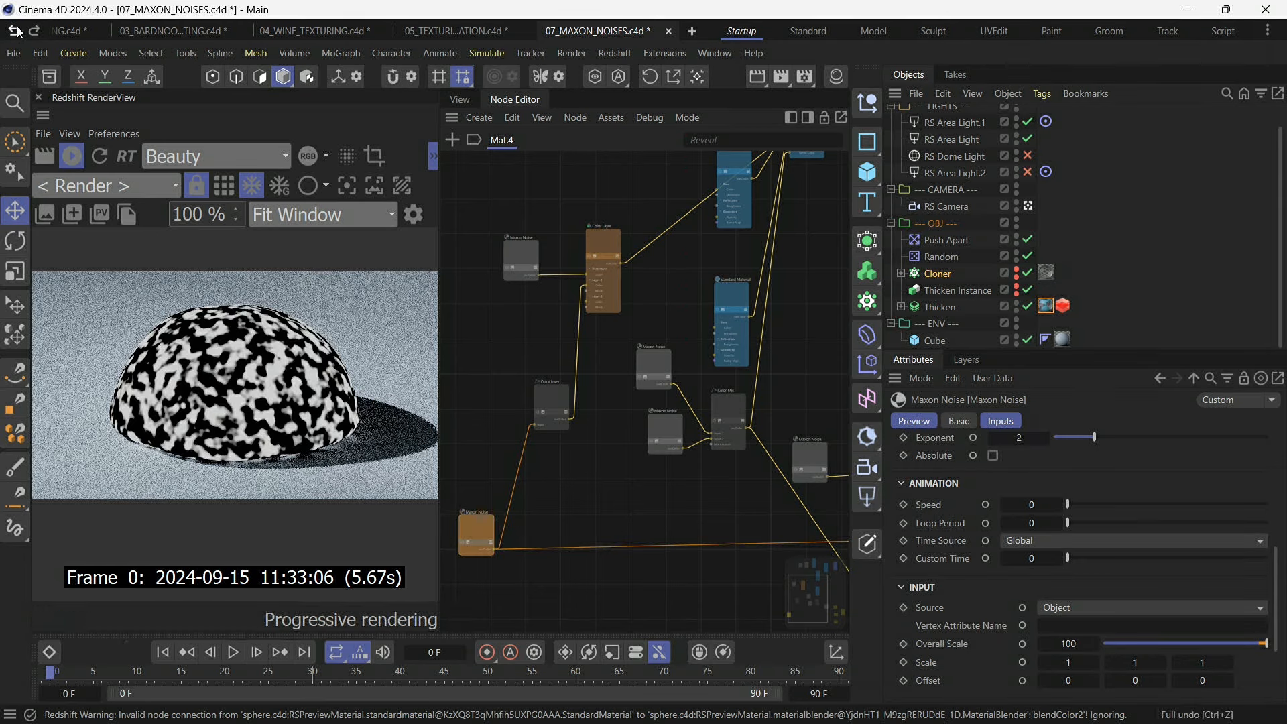
{"action": "left_click", "coordinate": [13, 31]}
{"action": "left_click", "coordinate": [14, 31]}
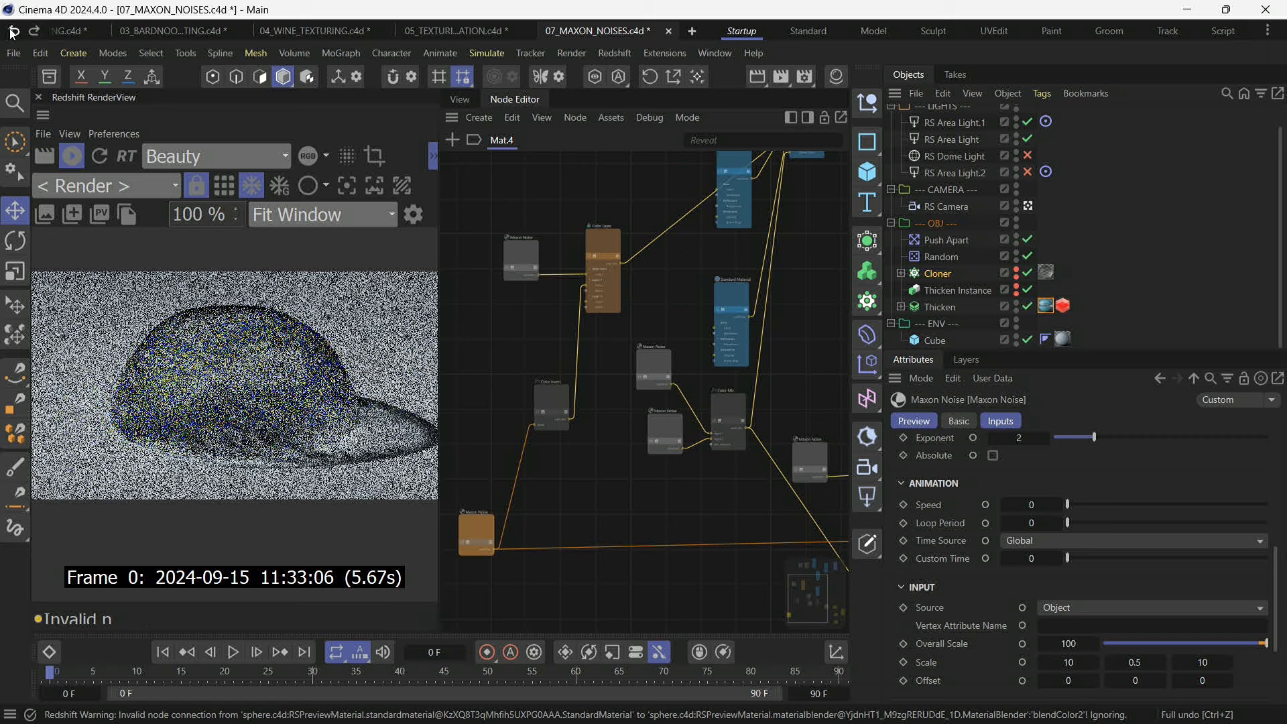
Examine the Displacement branch of the node graph and solo the striped Maxon Noise that feeds its middle Displacement.
{"action": "scroll", "coordinate": [548, 366], "scroll_direction": "down", "scroll_amount": 3}
{"action": "scroll", "coordinate": [635, 464], "scroll_direction": "up", "scroll_amount": 4}
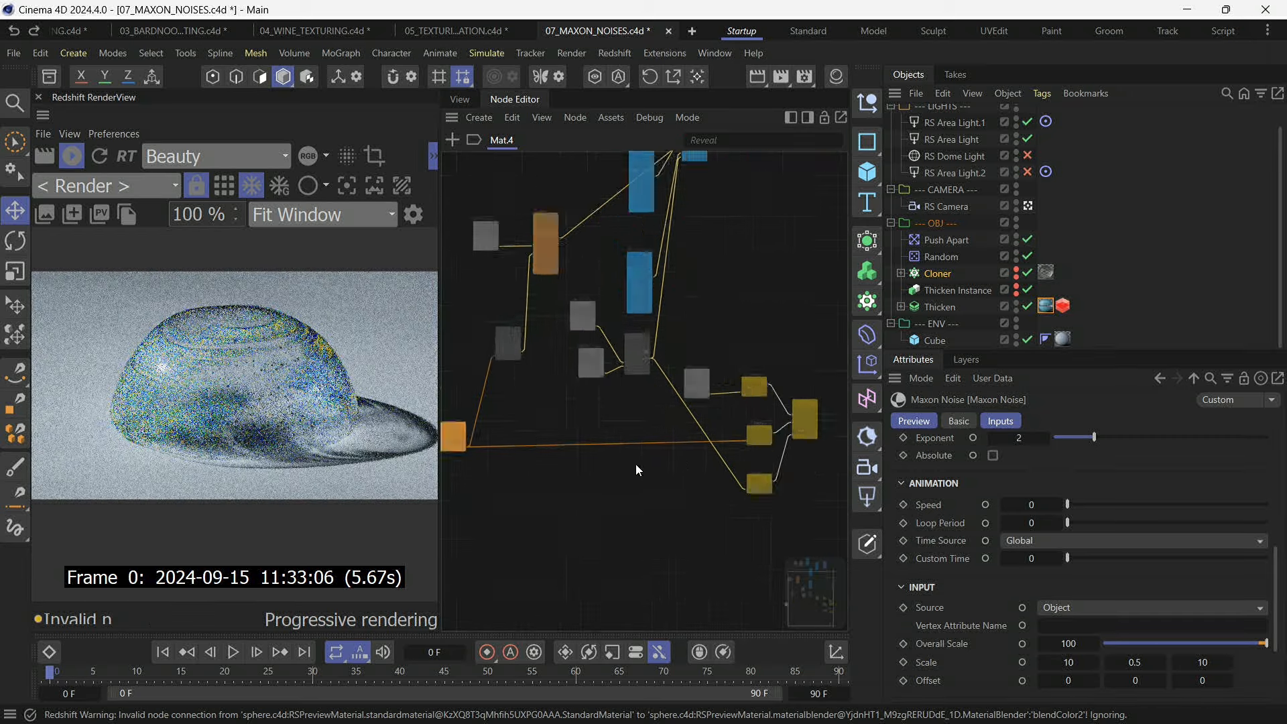
{"action": "scroll", "coordinate": [638, 453], "scroll_direction": "down", "scroll_amount": 2}
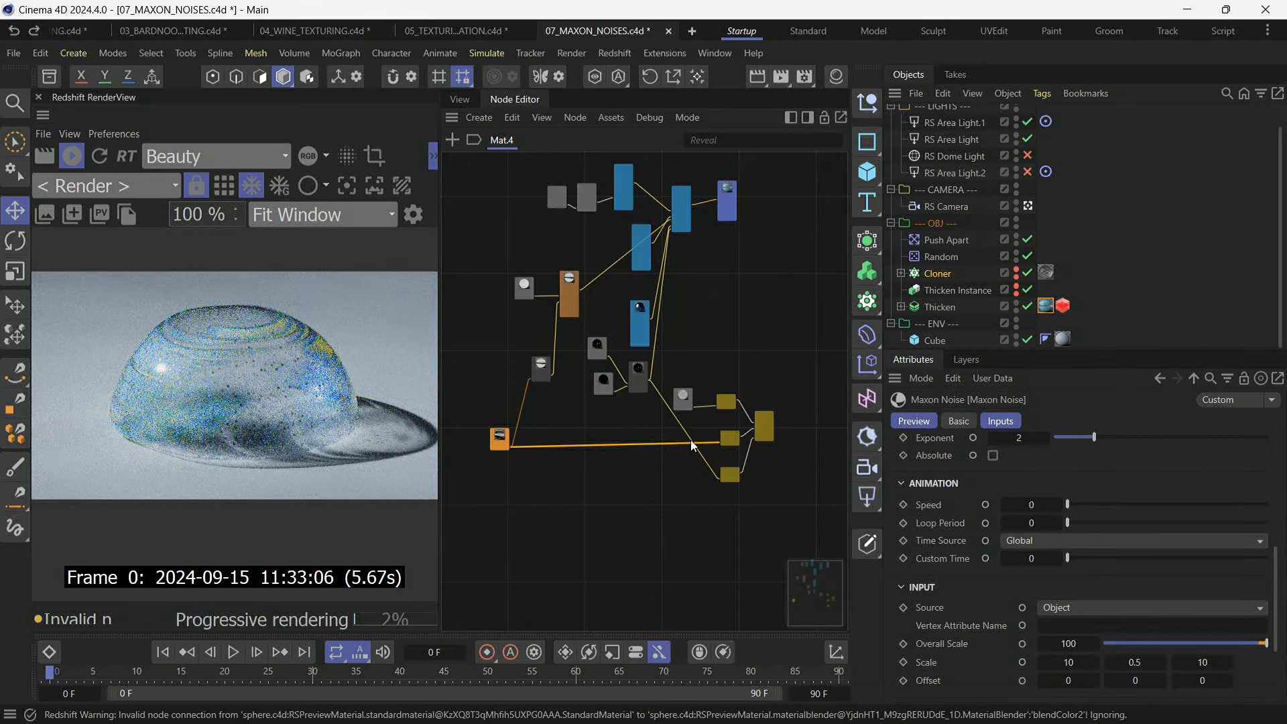
{"action": "scroll", "coordinate": [735, 441], "scroll_direction": "up", "scroll_amount": 3}
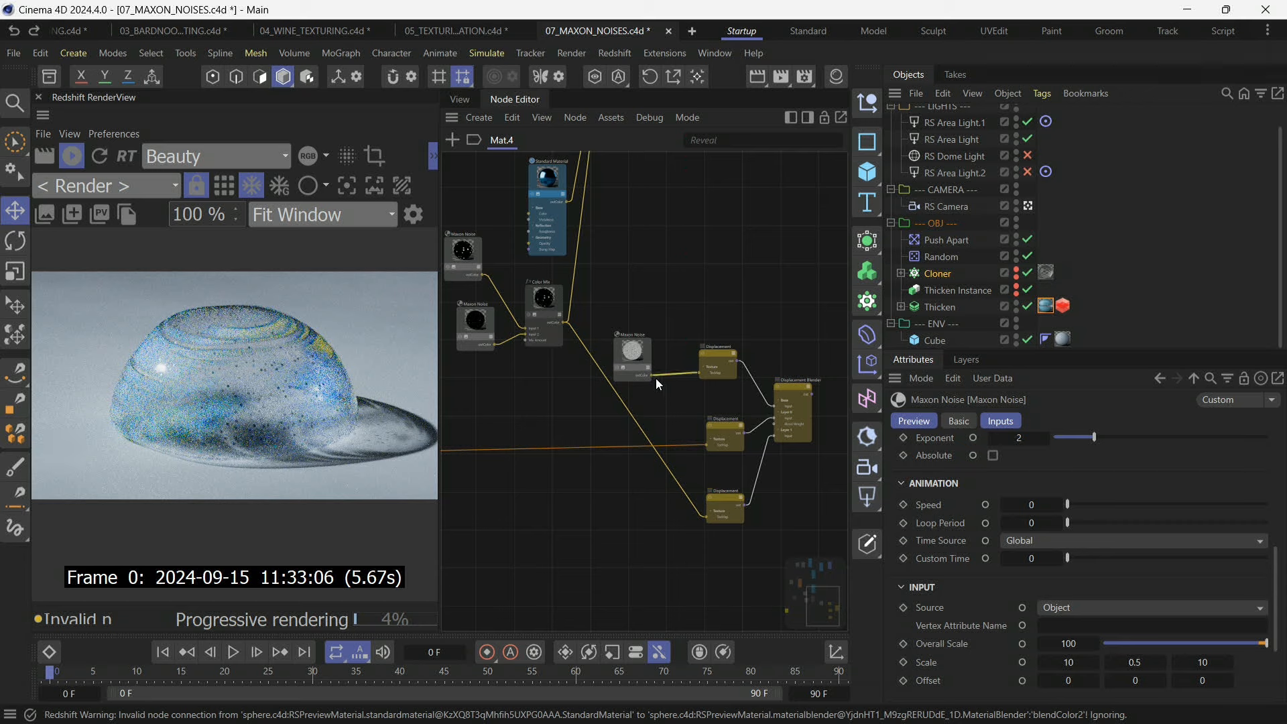
{"action": "scroll", "coordinate": [673, 447], "scroll_direction": "down", "scroll_amount": 3}
{"action": "scroll", "coordinate": [498, 448], "scroll_direction": "up", "scroll_amount": 2}
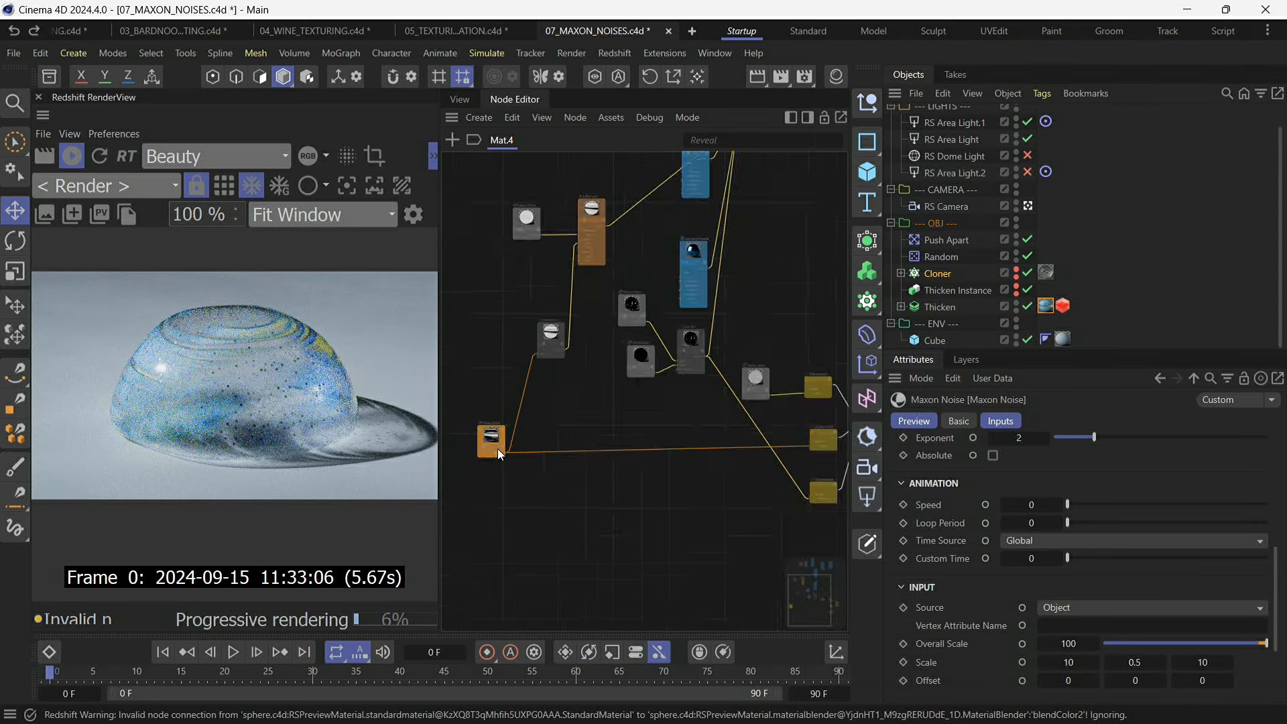
{"action": "scroll", "coordinate": [497, 448], "scroll_direction": "up", "scroll_amount": 3}
{"action": "left_click", "coordinate": [463, 445]}
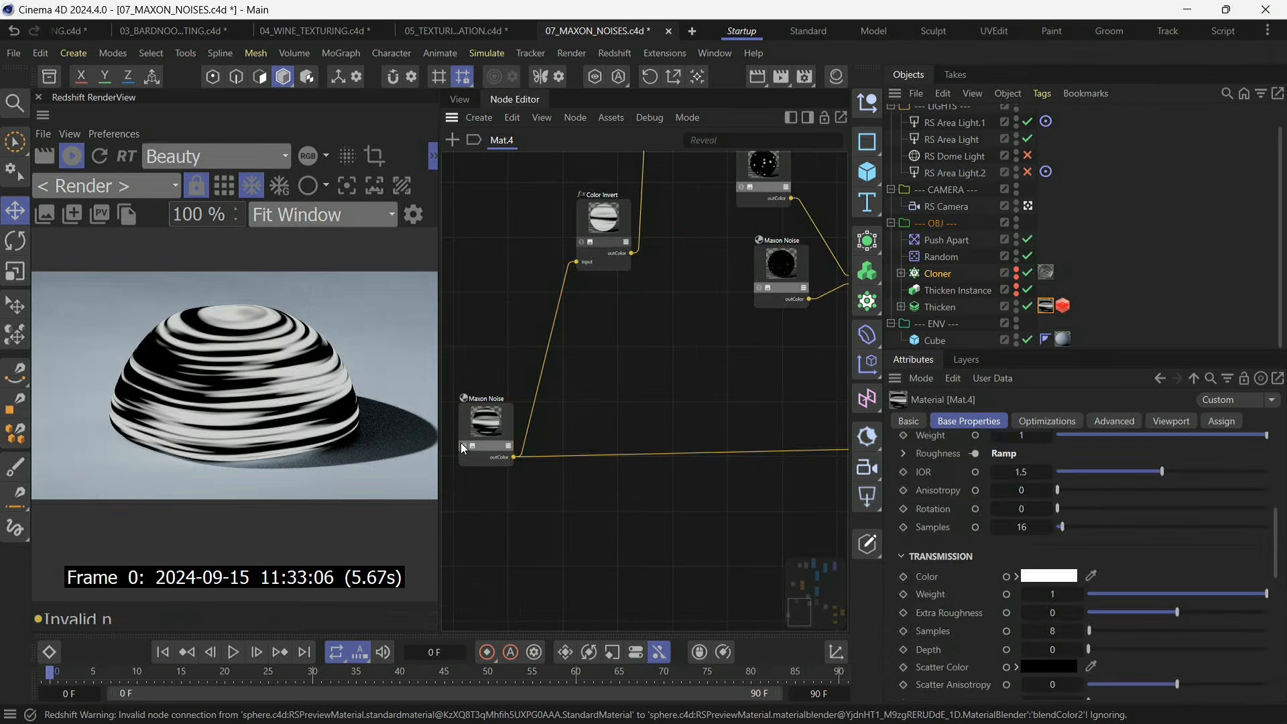
{"action": "left_click", "coordinate": [462, 446]}
Connect the middle Displacement node to the Output node's Displacement input and select the Thicken object in the viewport.
{"action": "scroll", "coordinate": [463, 445], "scroll_direction": "down", "scroll_amount": 3}
{"action": "scroll", "coordinate": [767, 424], "scroll_direction": "up", "scroll_amount": 4}
{"action": "scroll", "coordinate": [621, 441], "scroll_direction": "down", "scroll_amount": 5}
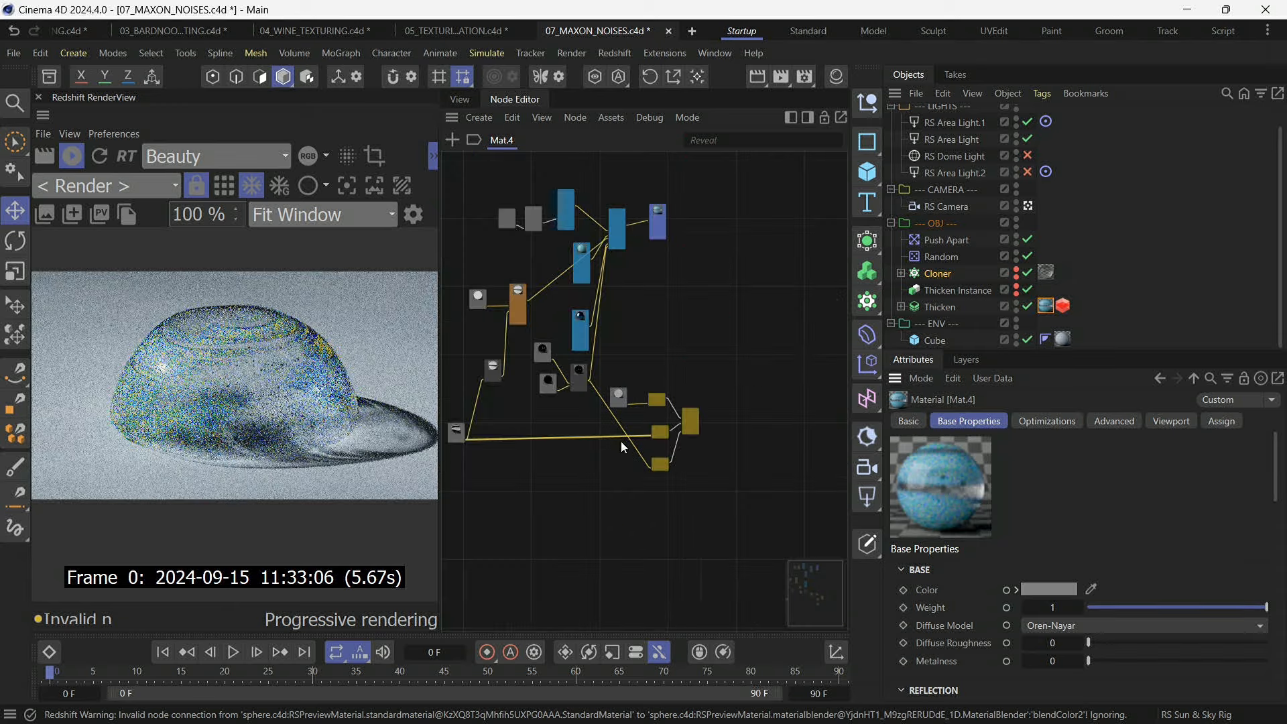
{"action": "scroll", "coordinate": [621, 441], "scroll_direction": "up", "scroll_amount": 5}
{"action": "left_click_drag", "start_coordinate": [685, 568], "coordinate": [646, 215]}
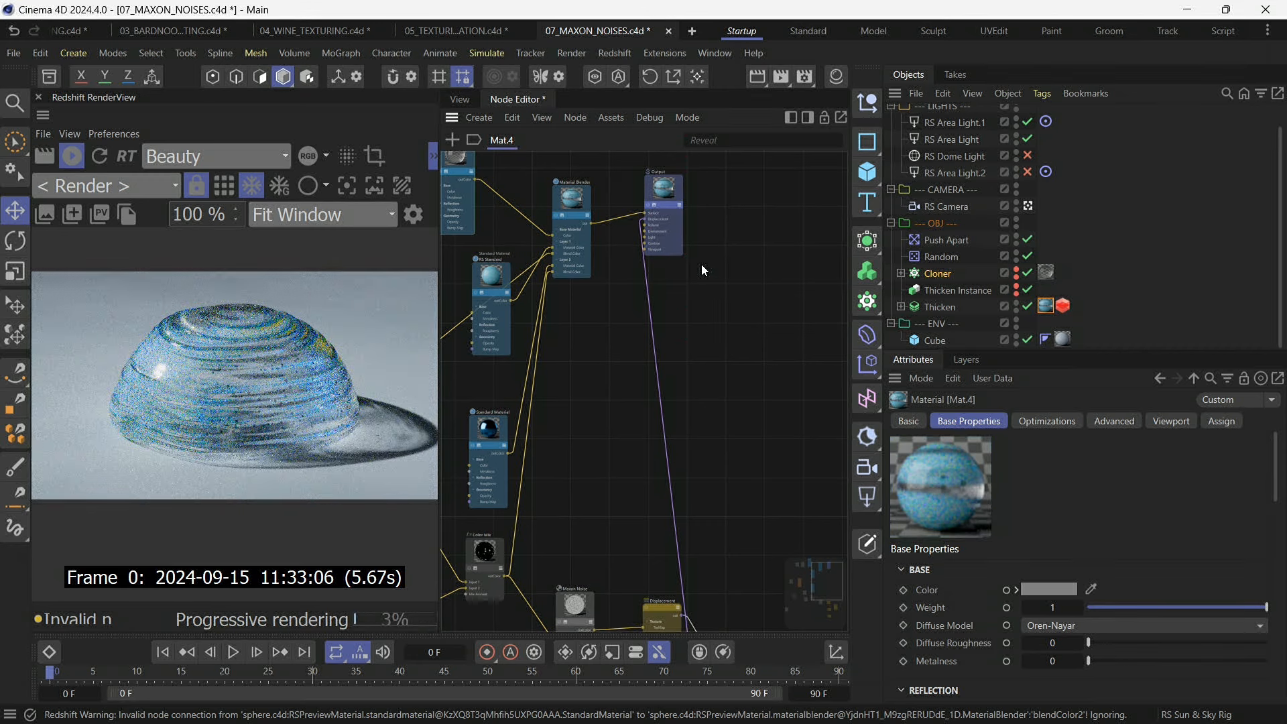
{"action": "left_click", "coordinate": [458, 99]}
{"action": "left_click", "coordinate": [713, 307]}
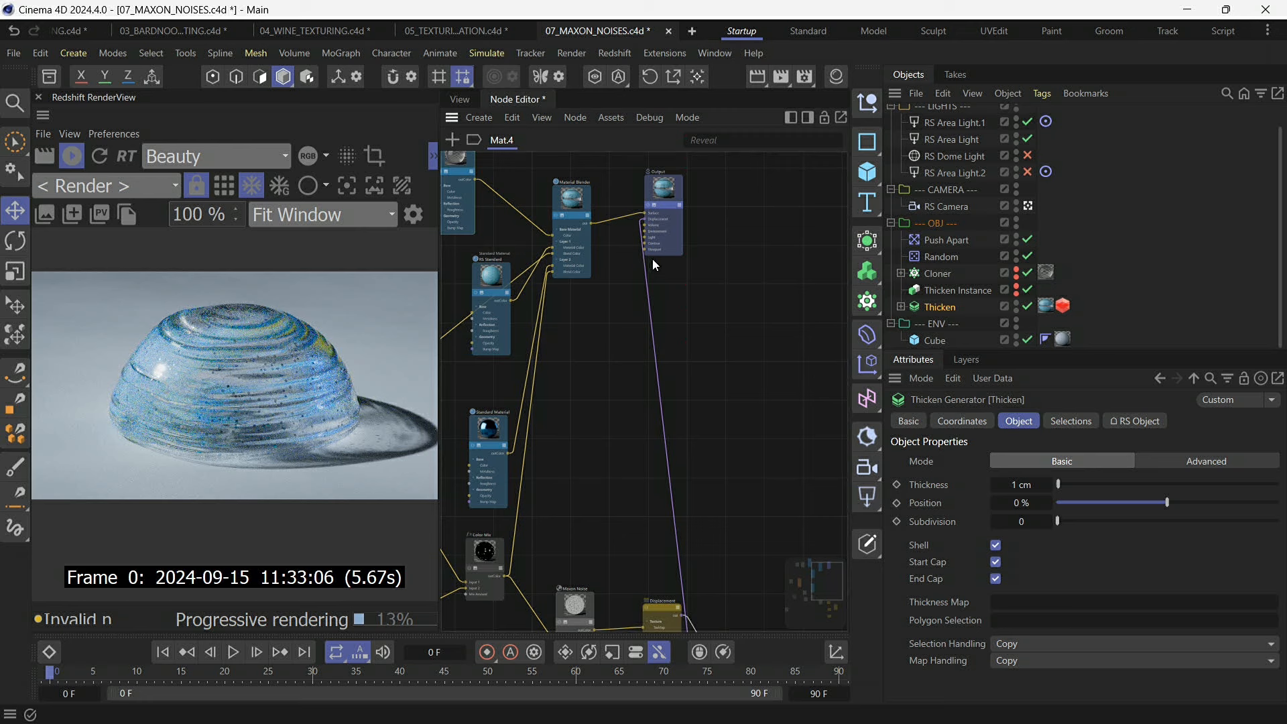
Preview the Maxon Noise that feeds the upper Displacement node by soloing it briefly.
{"action": "scroll", "coordinate": [746, 299], "scroll_direction": "down", "scroll_amount": 6}
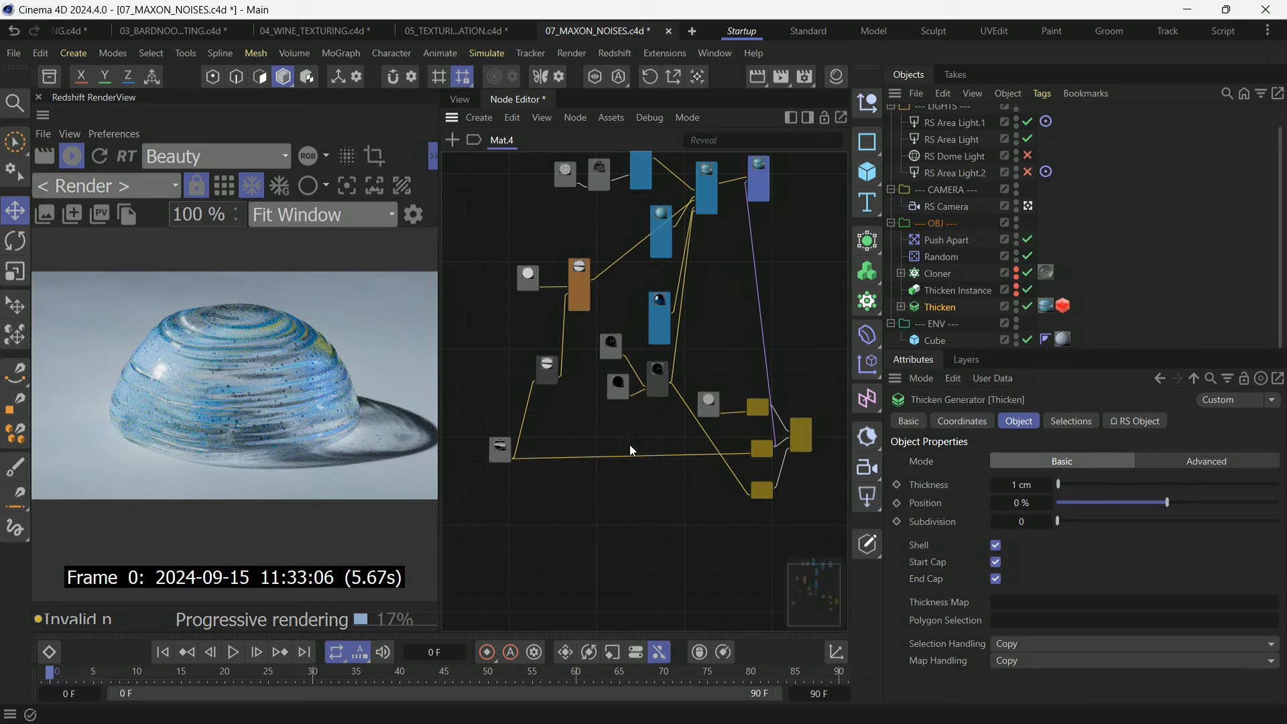
{"action": "scroll", "coordinate": [630, 444], "scroll_direction": "up", "scroll_amount": 4}
{"action": "scroll", "coordinate": [756, 462], "scroll_direction": "up", "scroll_amount": 2}
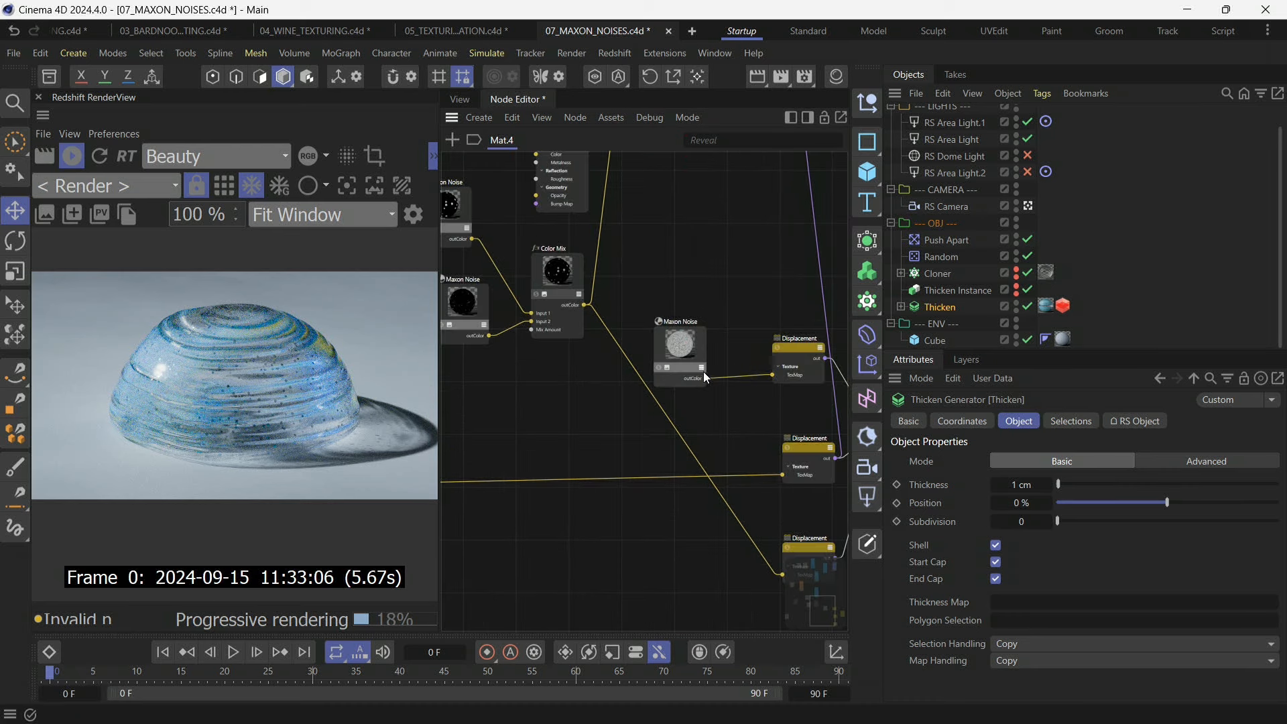
{"action": "left_click", "coordinate": [658, 368]}
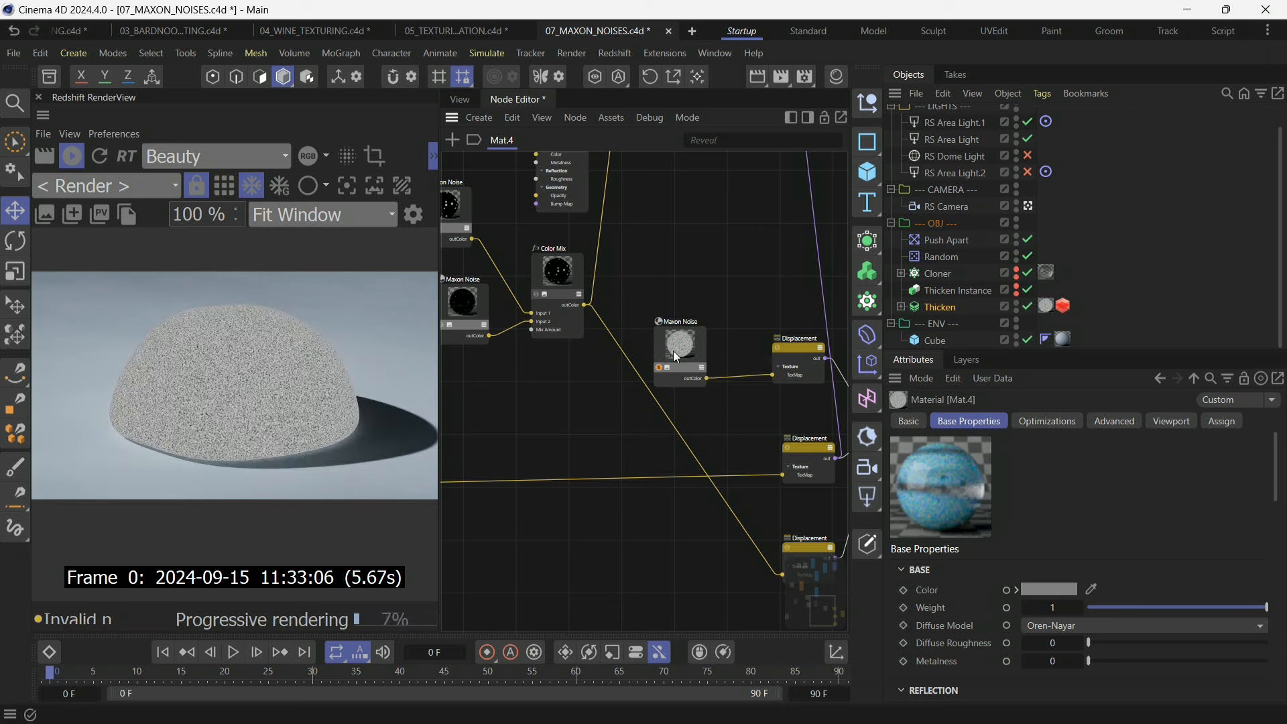
{"action": "left_click_drag", "start_coordinate": [673, 352], "coordinate": [667, 351]}
{"action": "left_click", "coordinate": [653, 367]}
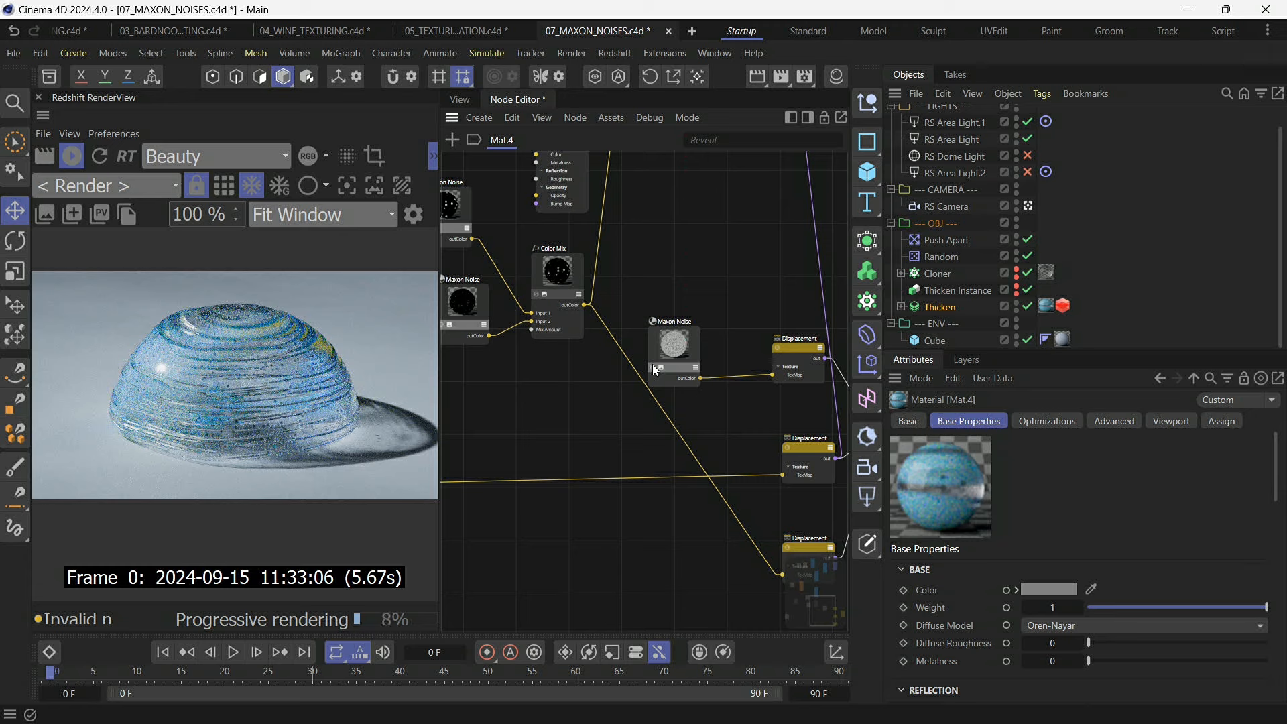
Open the project 06_USER_DATA.c4d from File Explorer and collapse the extra RenderView options.
{"action": "mouse_move", "coordinate": [876, 714]}
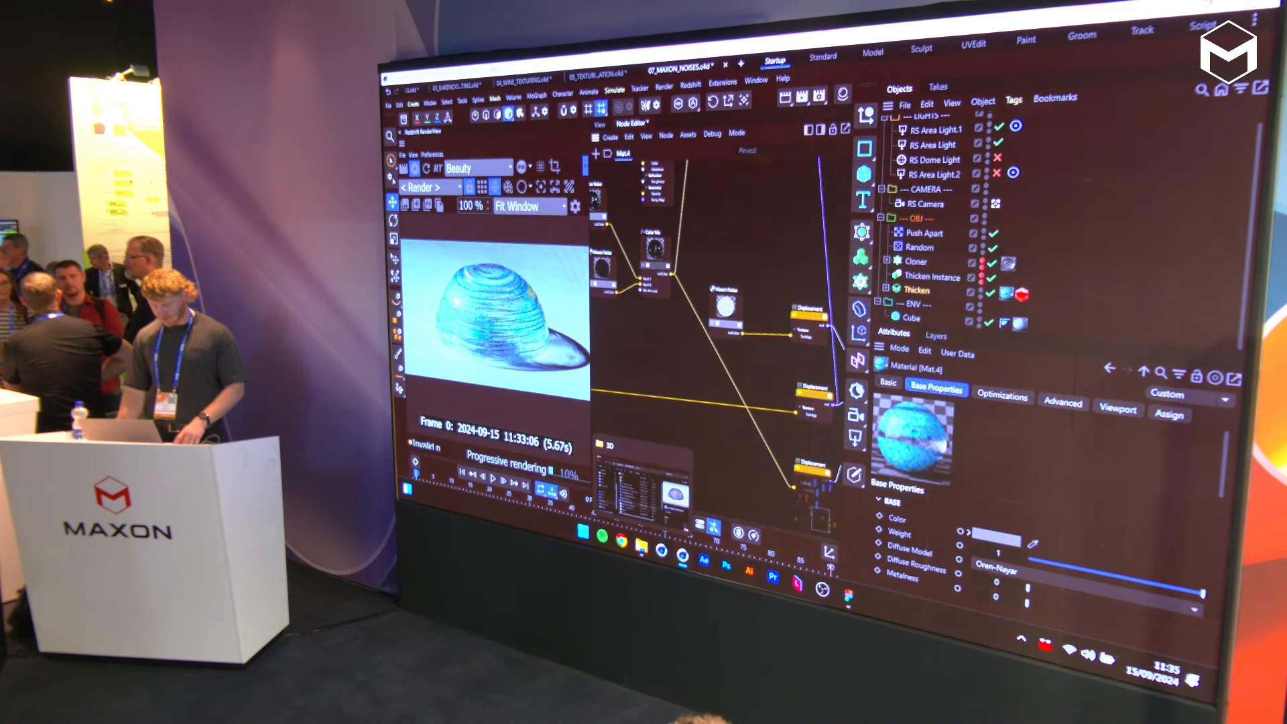
{"action": "left_click", "coordinate": [643, 482]}
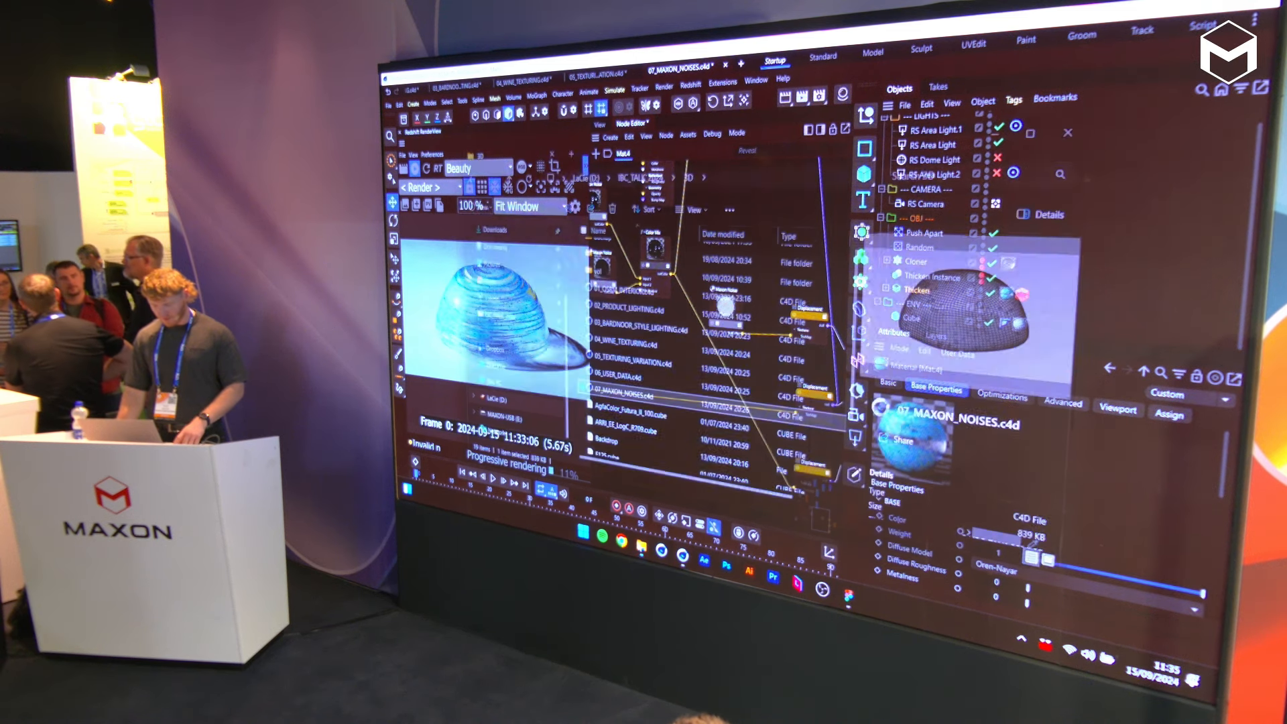
{"action": "double_click", "coordinate": [627, 378]}
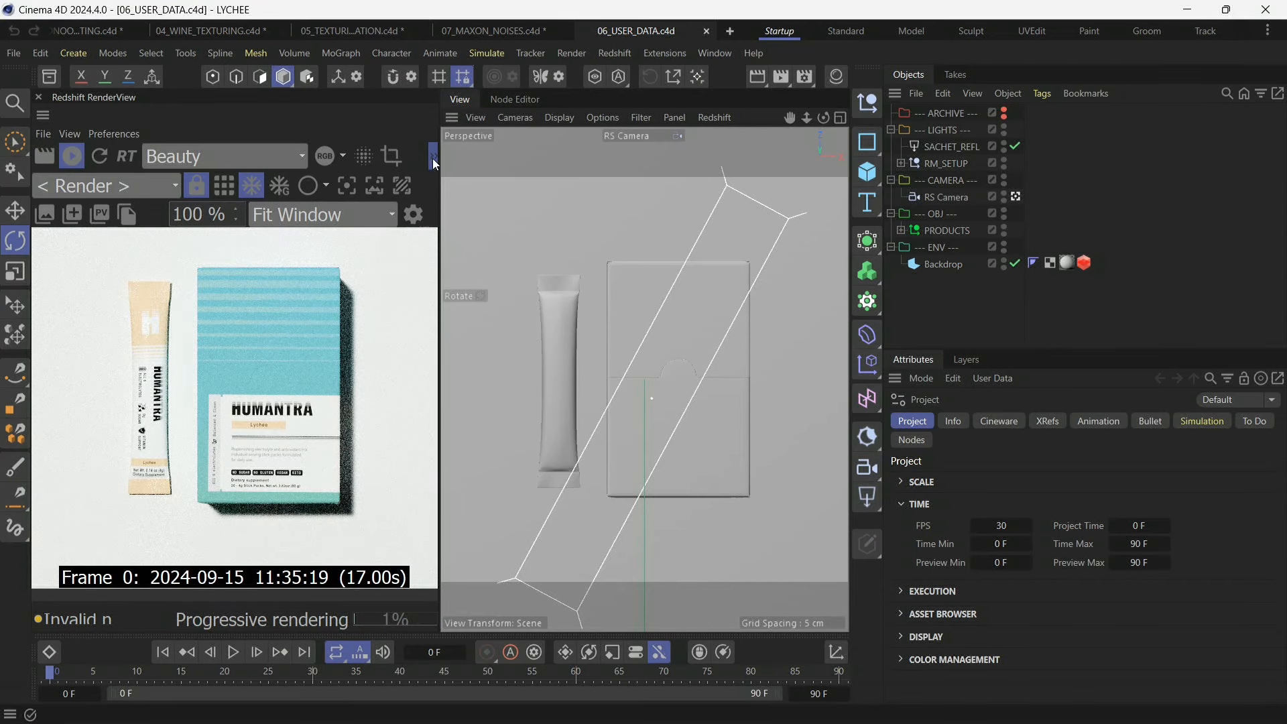
{"action": "left_click", "coordinate": [433, 159]}
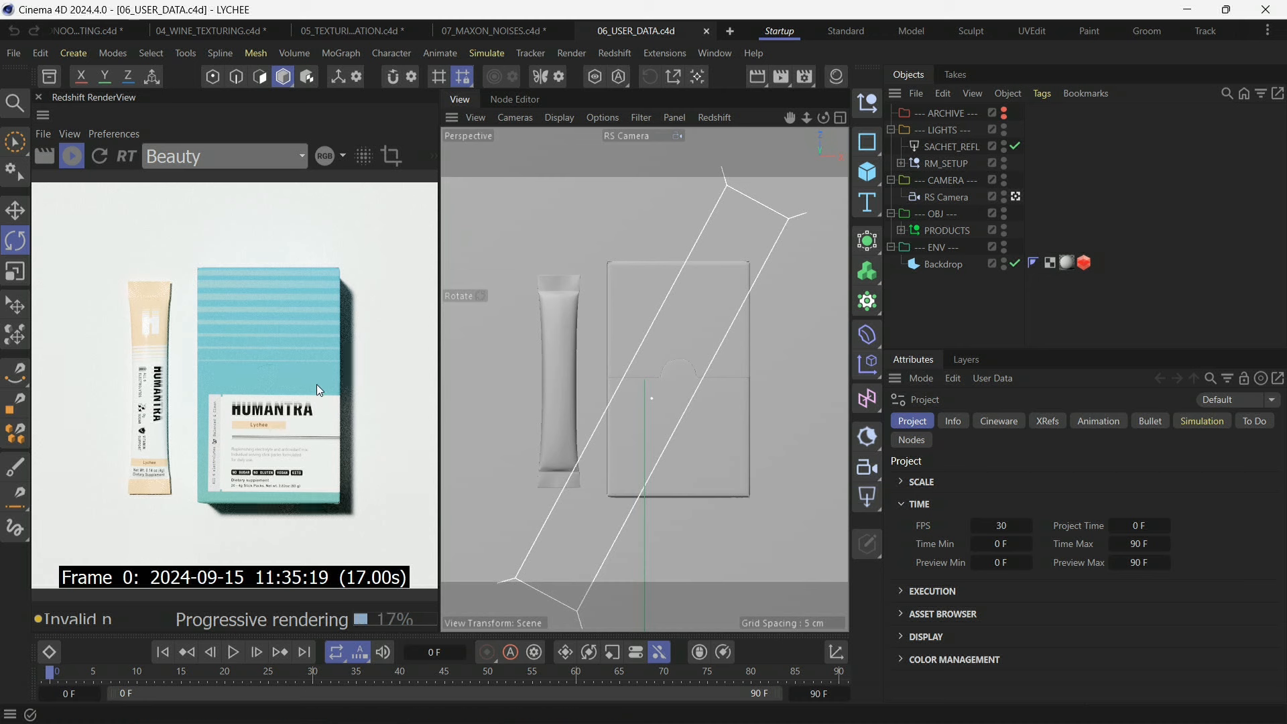
Select the PRODUCTS null and show only its User Data.
{"action": "left_click", "coordinate": [930, 195]}
{"action": "left_click", "coordinate": [938, 231]}
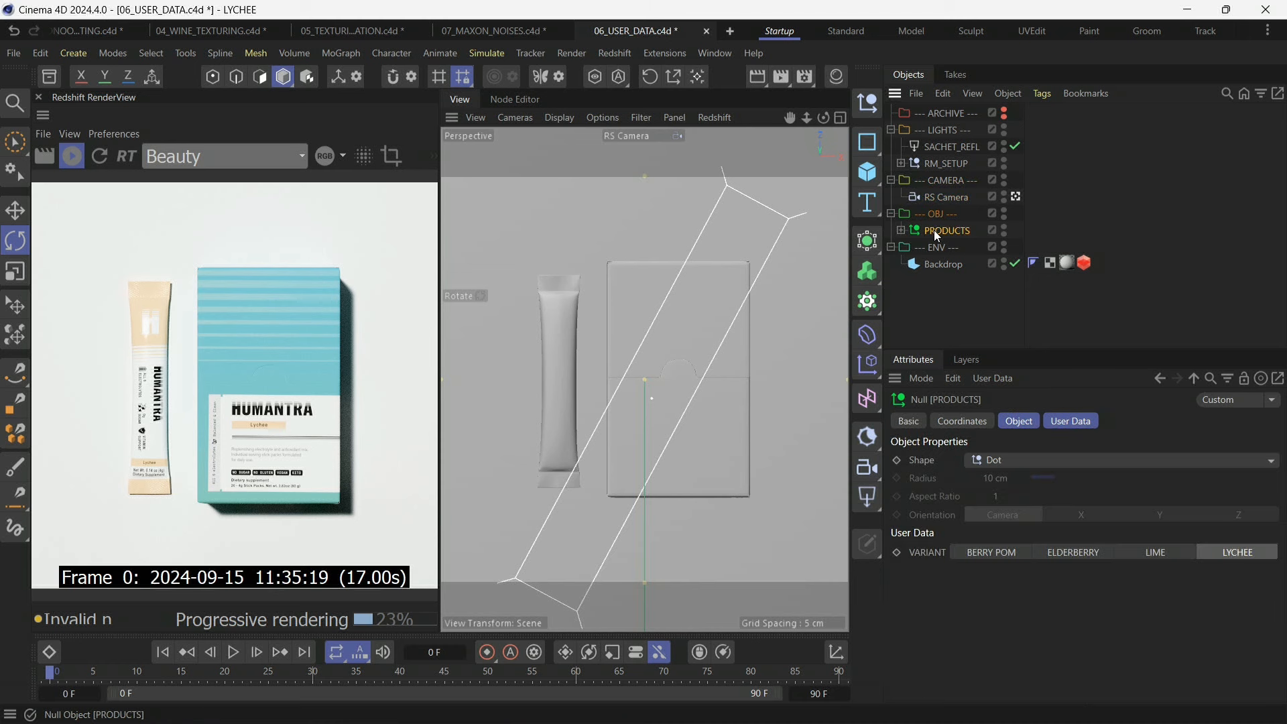
{"action": "left_click", "coordinate": [1069, 423]}
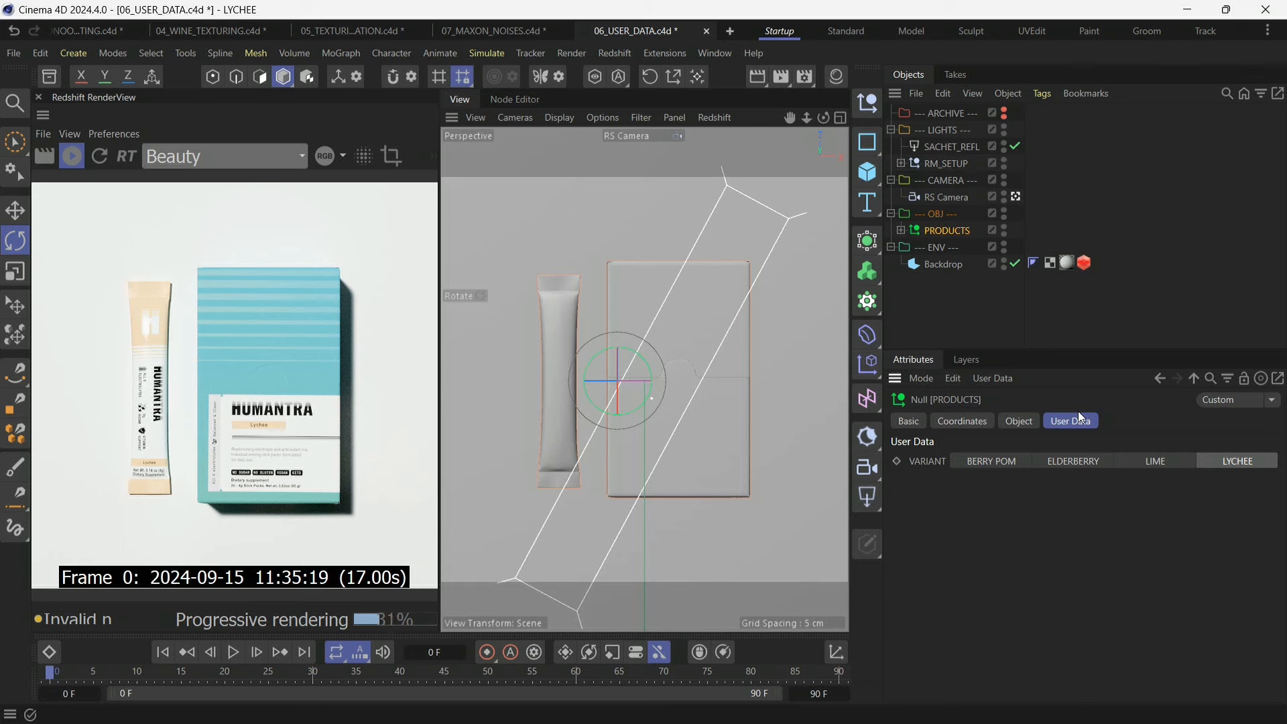
Cycle the PRODUCTS null's VARIANT back and forth through BERRY POM, ELDERBERRY, LIME and LYCHEE, ending on BERRY POM.
{"action": "left_click", "coordinate": [1025, 462]}
{"action": "left_click", "coordinate": [1063, 457]}
{"action": "left_click", "coordinate": [1177, 461]}
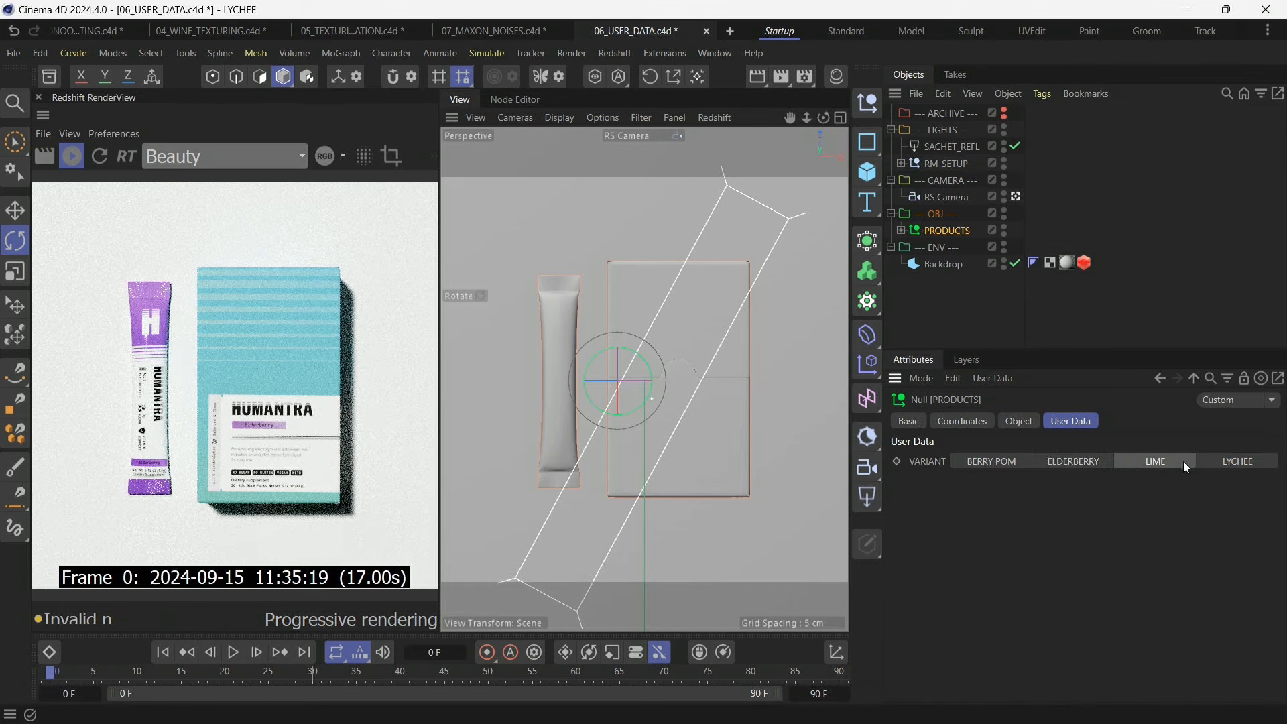
{"action": "left_click", "coordinate": [1216, 461]}
{"action": "left_click", "coordinate": [1165, 464]}
{"action": "left_click", "coordinate": [1093, 457]}
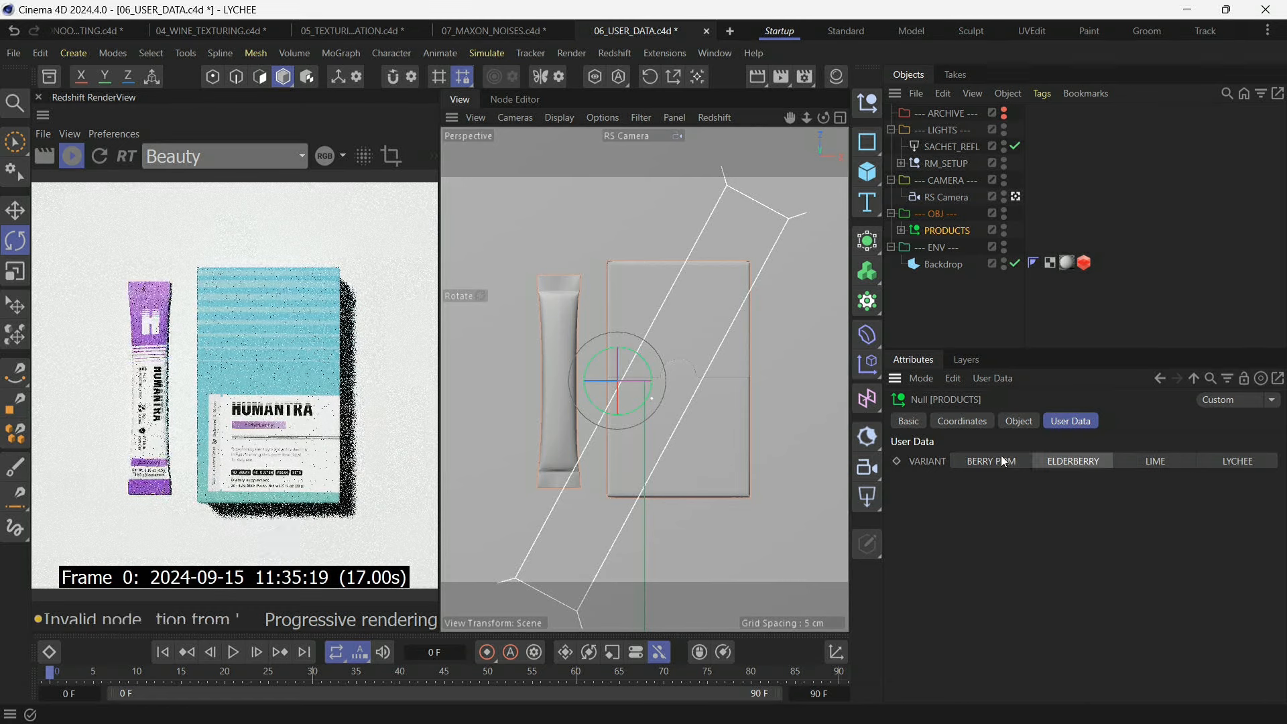
{"action": "left_click", "coordinate": [998, 458]}
{"action": "left_click", "coordinate": [1075, 460]}
{"action": "left_click", "coordinate": [1163, 461]}
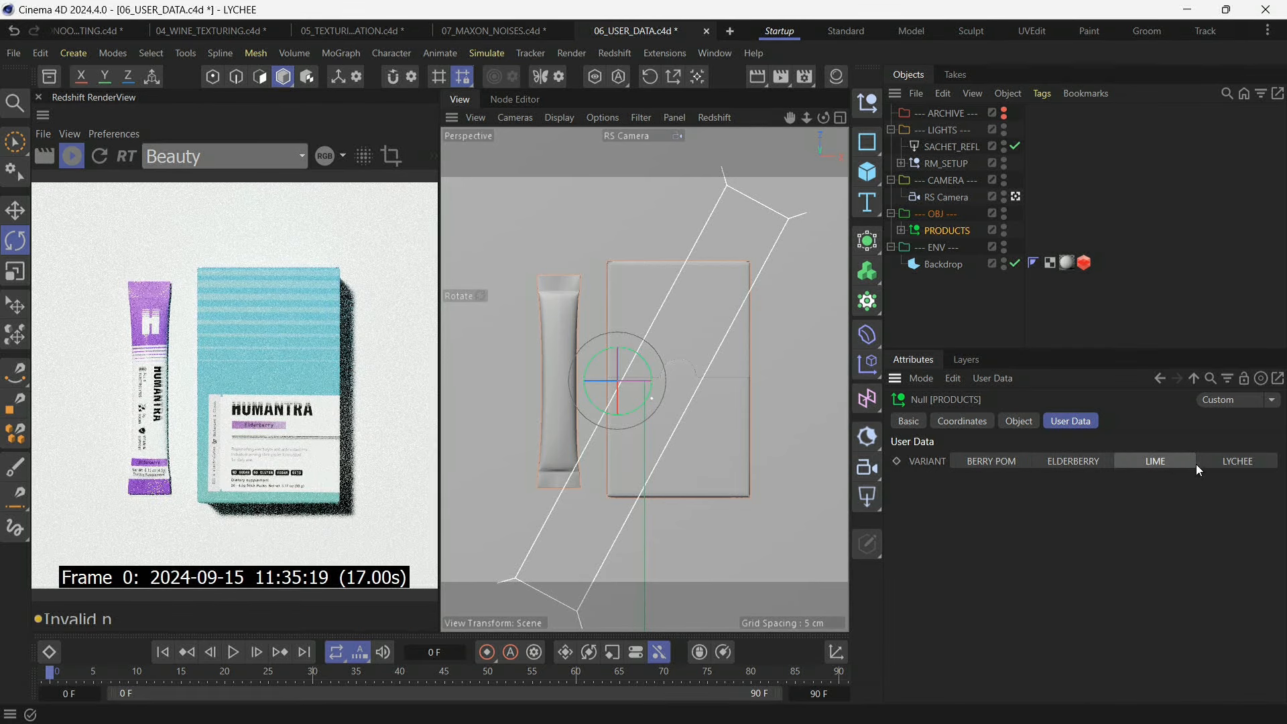
{"action": "left_click", "coordinate": [1206, 462]}
{"action": "left_click", "coordinate": [1175, 460]}
{"action": "left_click", "coordinate": [1069, 460]}
{"action": "left_click", "coordinate": [991, 460]}
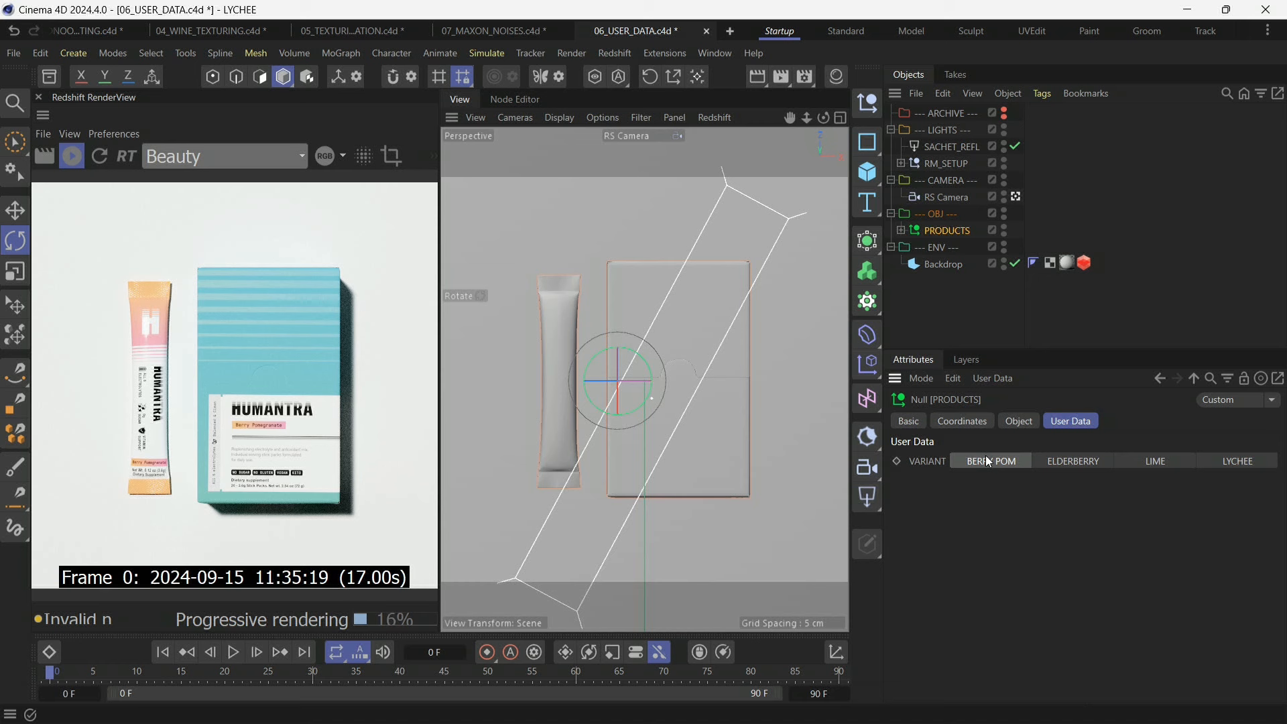
Show the project's Takes and set the PRODUCTS null's VARIANT to LYCHEE.
{"action": "left_click", "coordinate": [955, 75]}
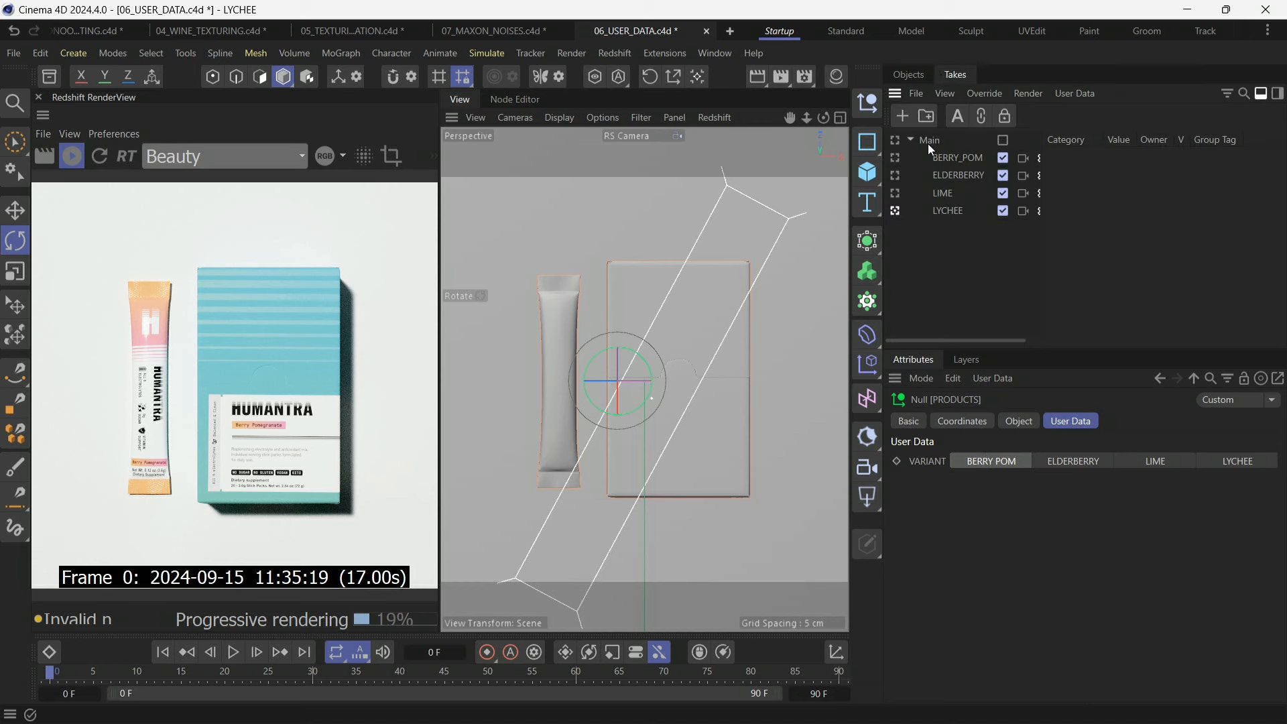
{"action": "left_click", "coordinate": [1237, 460]}
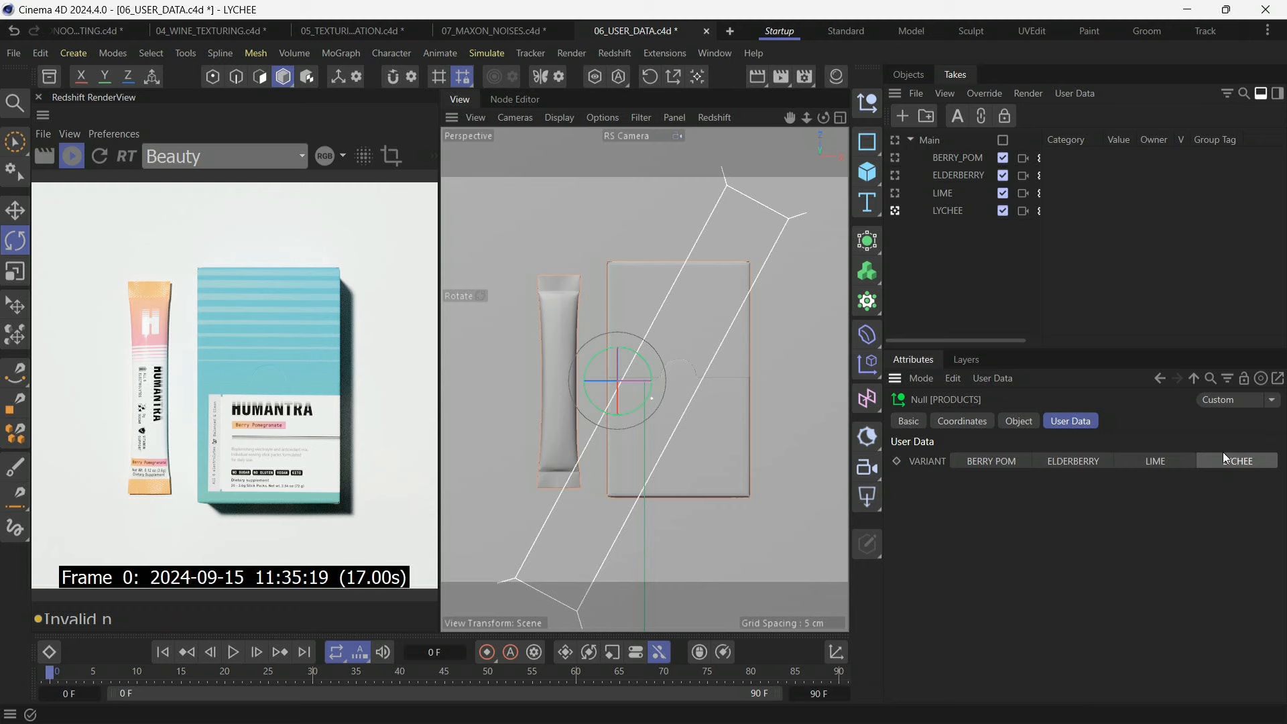
Activate the BERRY_POM, ELDERBERRY, LIME and LYCHEE takes in turn, then view the options for rendering takes.
{"action": "left_click", "coordinate": [895, 159]}
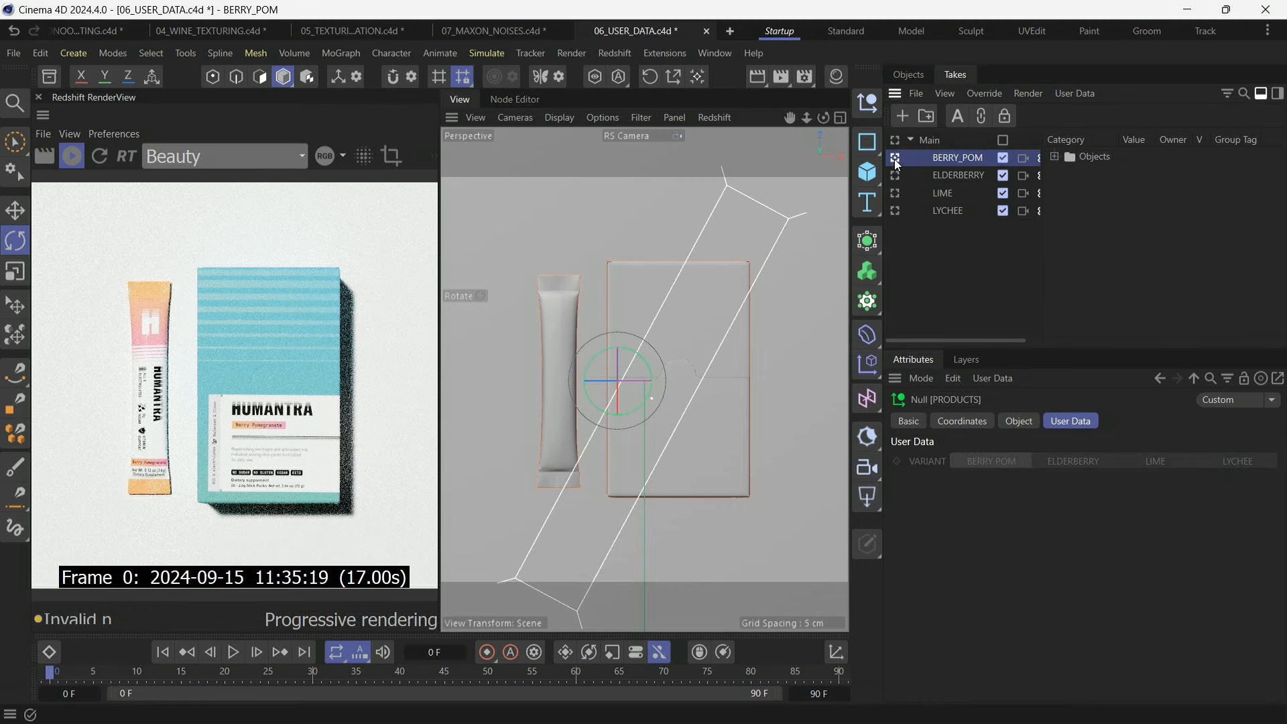
{"action": "left_click", "coordinate": [897, 177]}
{"action": "left_click", "coordinate": [896, 194]}
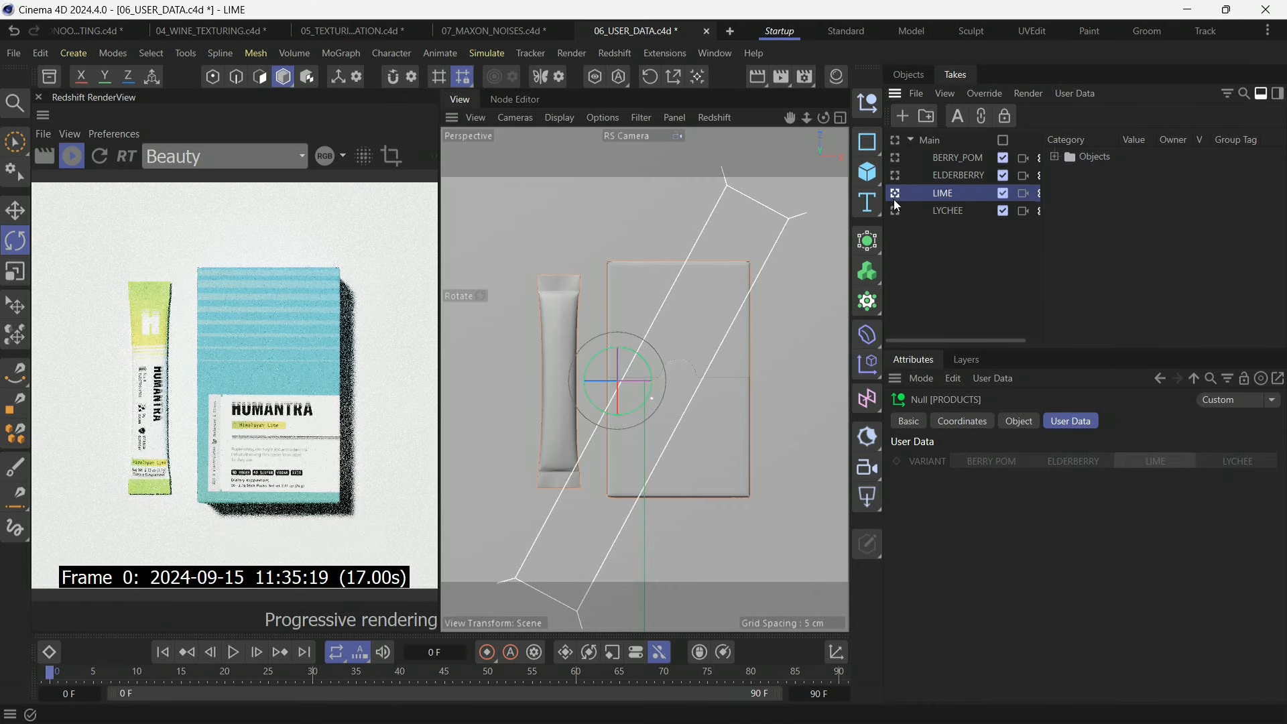
{"action": "left_click", "coordinate": [894, 213]}
{"action": "left_click", "coordinate": [1027, 93]}
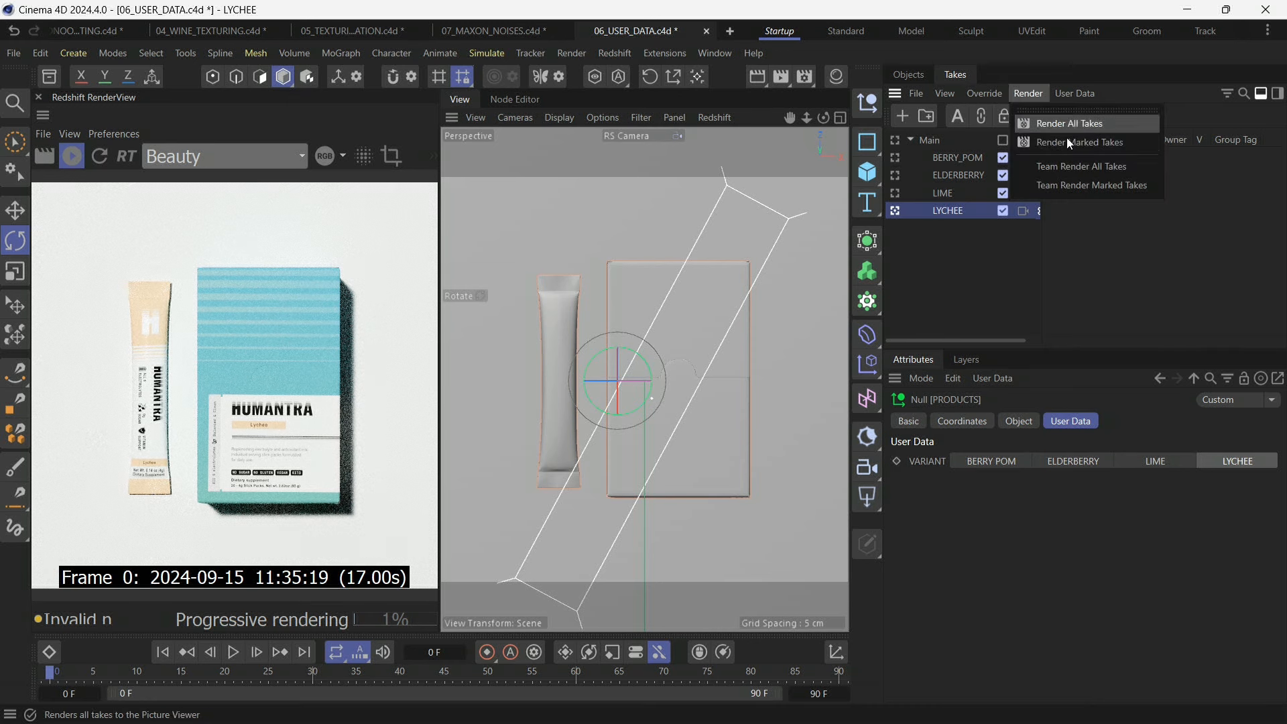
{"action": "left_click", "coordinate": [1035, 172]}
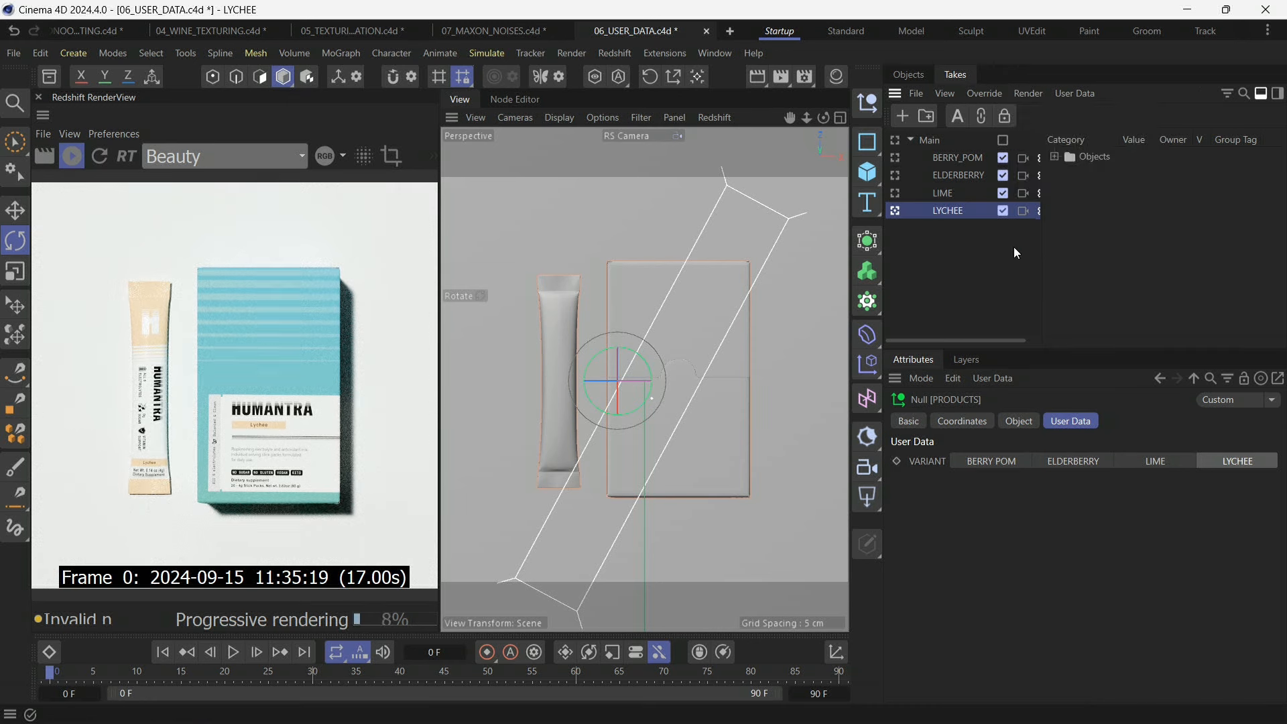
Return to the scene's object hierarchy, expand the PRODUCTS null, show the Node Editor and select the Backdrop's material tag.
{"action": "left_click", "coordinate": [908, 75]}
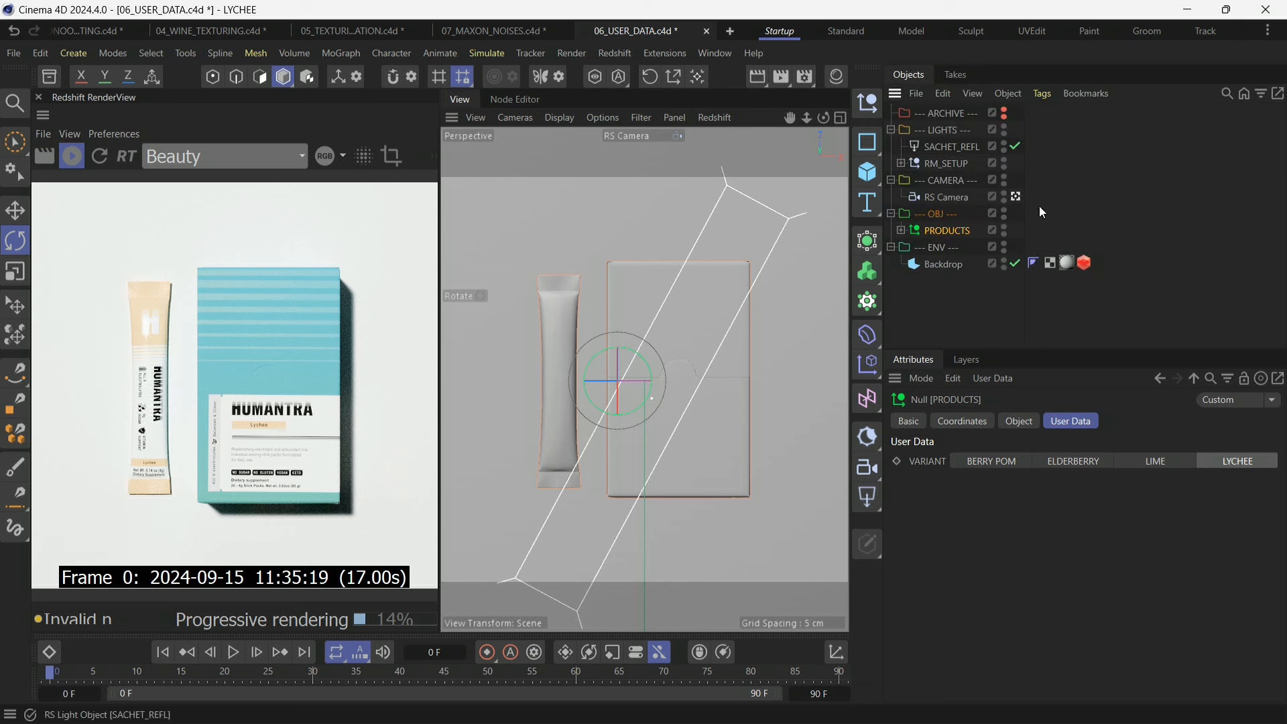
{"action": "left_click", "coordinate": [1067, 262]}
{"action": "left_click", "coordinate": [901, 230]}
{"action": "left_click", "coordinate": [942, 230]}
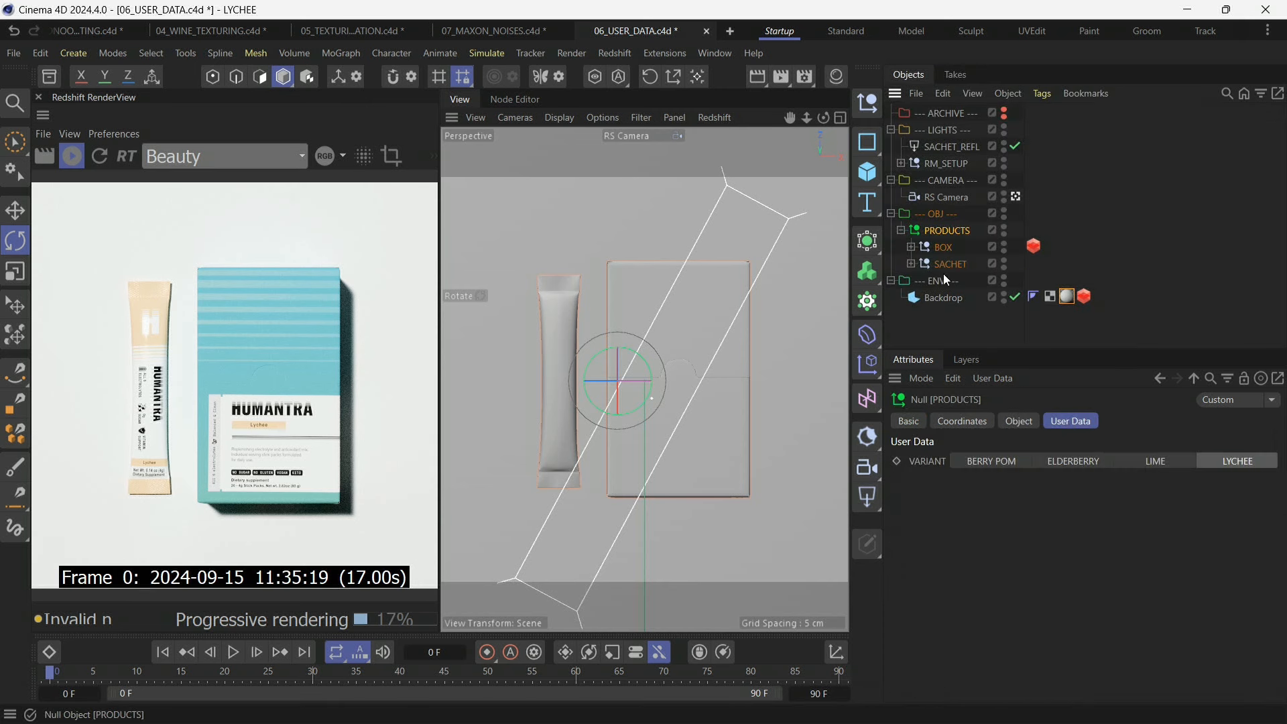
{"action": "left_click", "coordinate": [518, 99]}
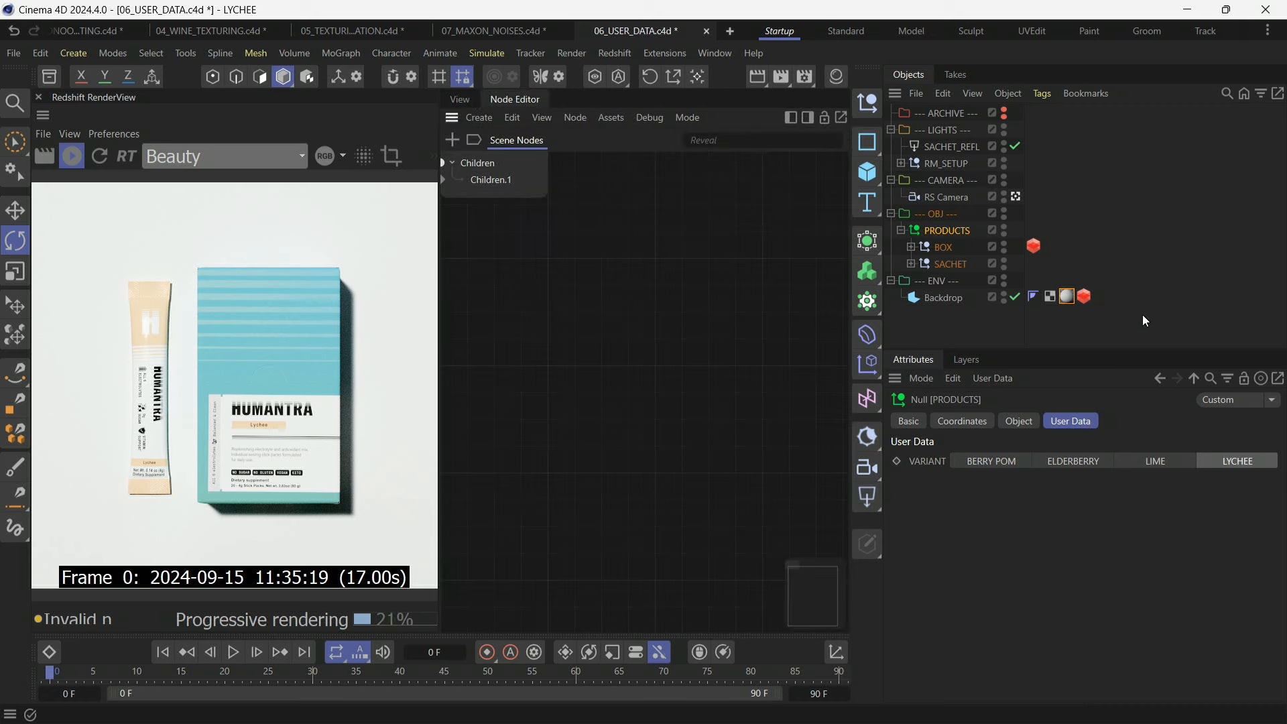
{"action": "left_click", "coordinate": [1069, 296]}
Expand the BOX and SACHET groups and open the SACHET_V002 object's material in the node graph.
{"action": "left_click", "coordinate": [910, 248]}
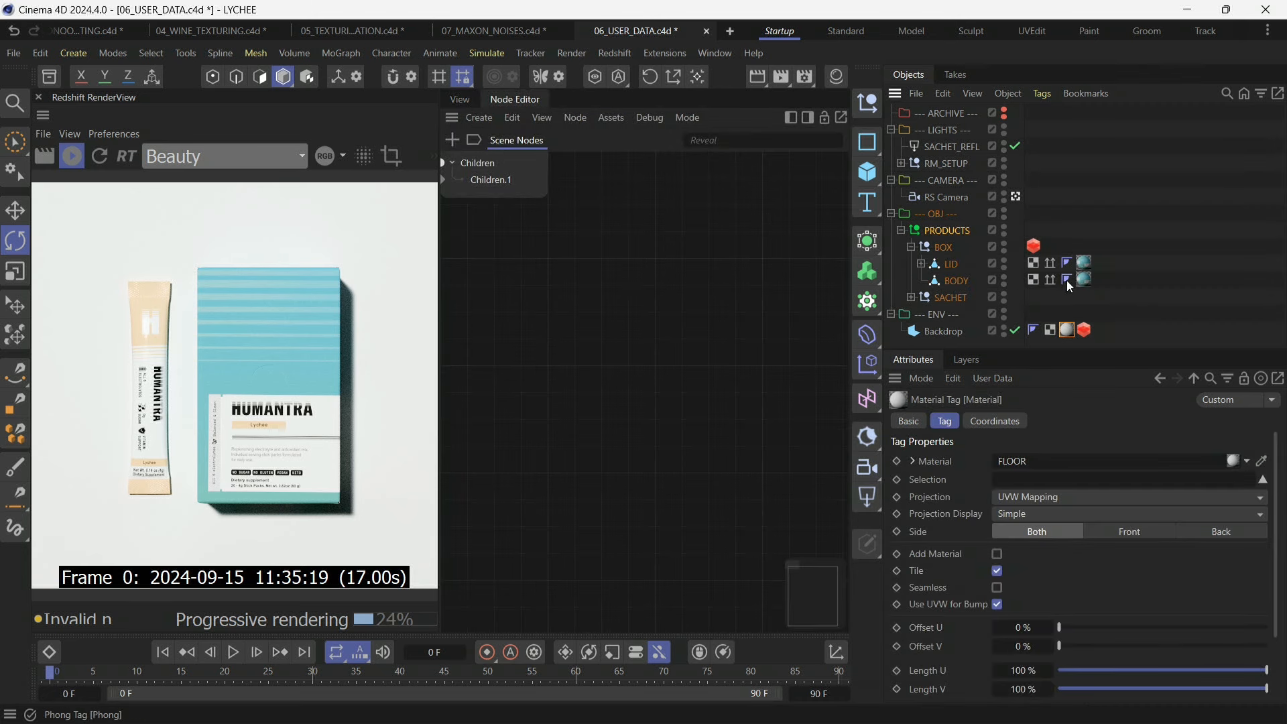
{"action": "left_click", "coordinate": [911, 296]}
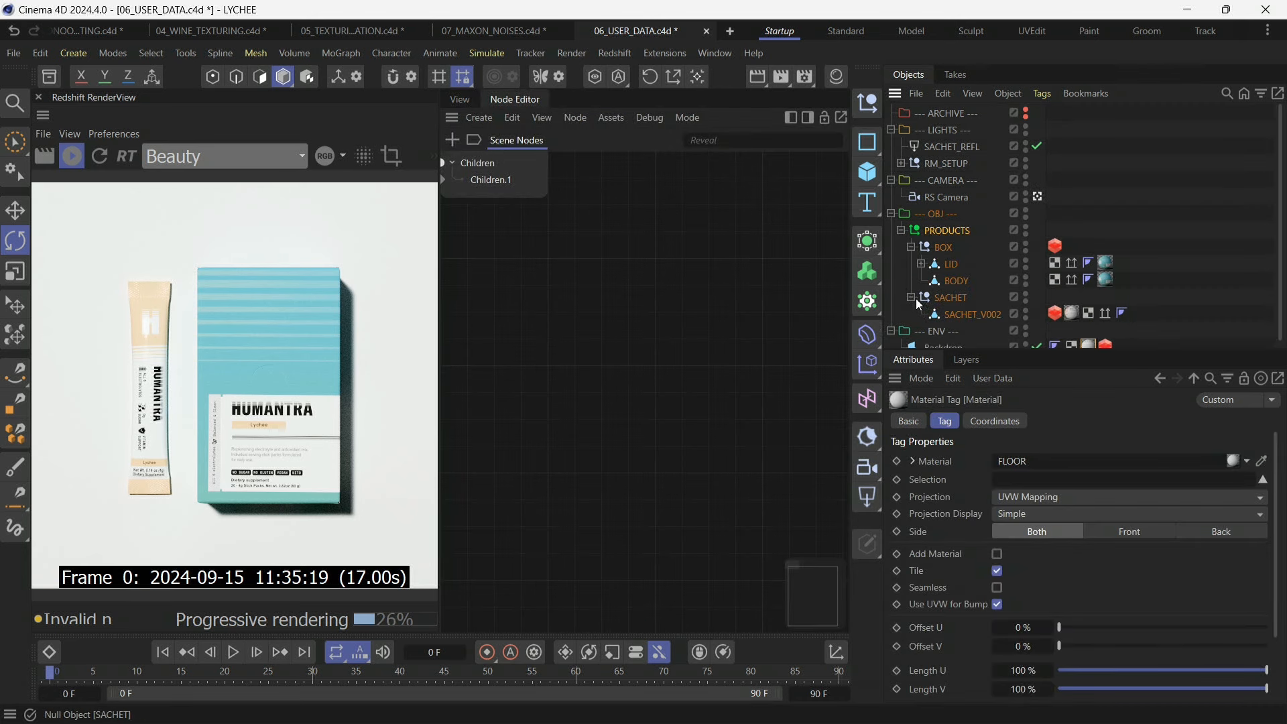
{"action": "double_click", "coordinate": [1072, 313]}
{"action": "scroll", "coordinate": [706, 256], "scroll_direction": "up", "scroll_amount": 2}
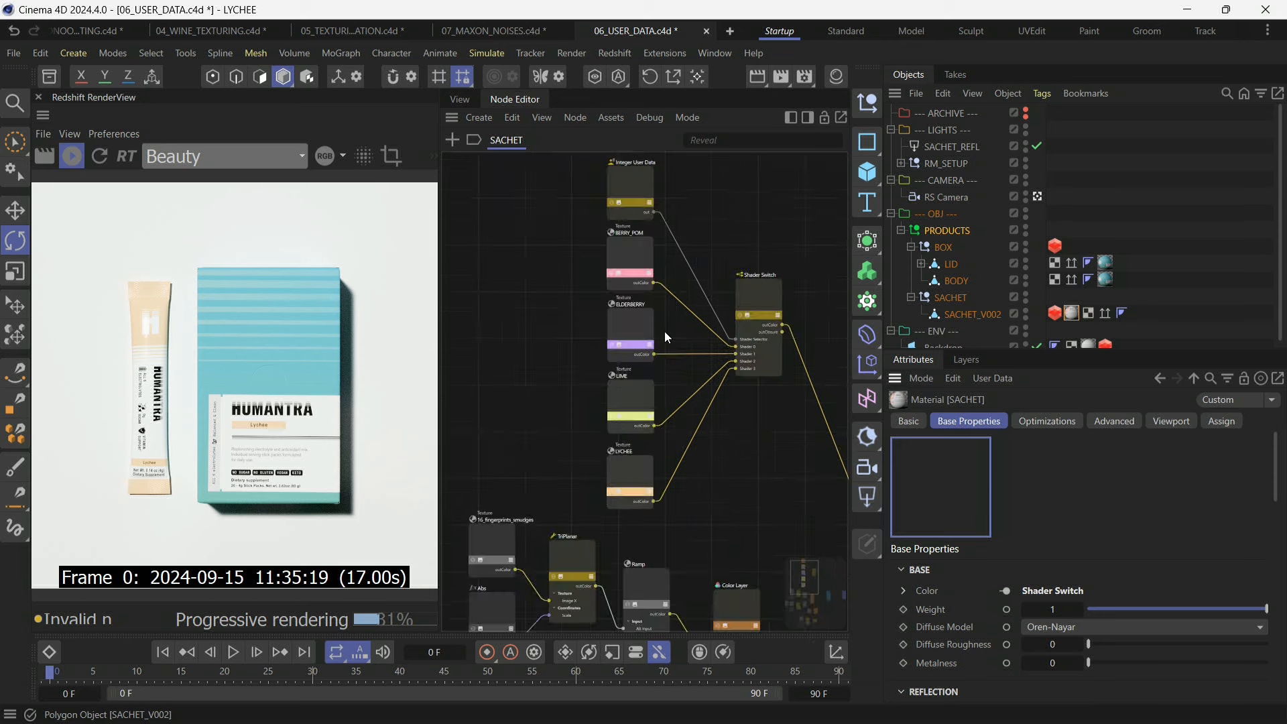
{"action": "scroll", "coordinate": [663, 389], "scroll_direction": "down", "scroll_amount": 1}
{"action": "scroll", "coordinate": [660, 227], "scroll_direction": "up", "scroll_amount": 4}
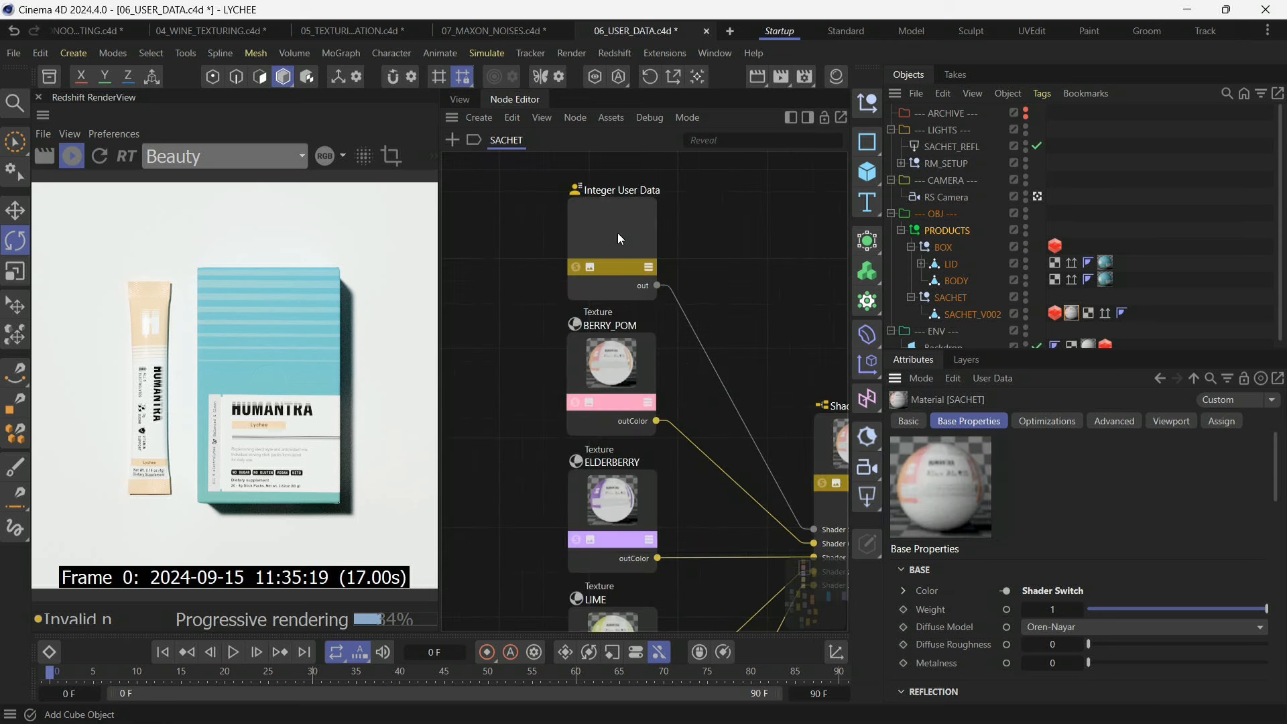
Solo the BERRY_POM, ELDERBERRY, LIME and LYCHEE texture nodes one after another to preview each on the sachet.
{"action": "left_click", "coordinate": [602, 328]}
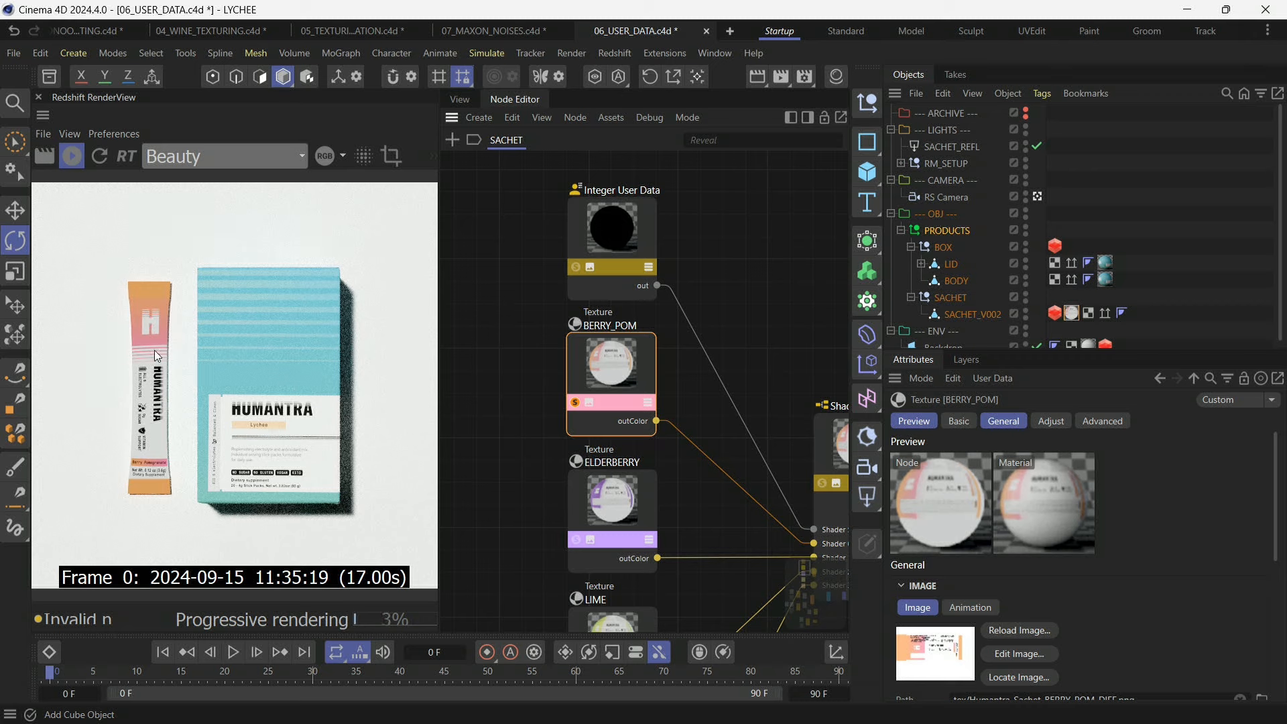
{"action": "scroll", "coordinate": [606, 323], "scroll_direction": "down", "scroll_amount": 3}
{"action": "scroll", "coordinate": [595, 453], "scroll_direction": "up", "scroll_amount": 2}
{"action": "left_click", "coordinate": [581, 455]}
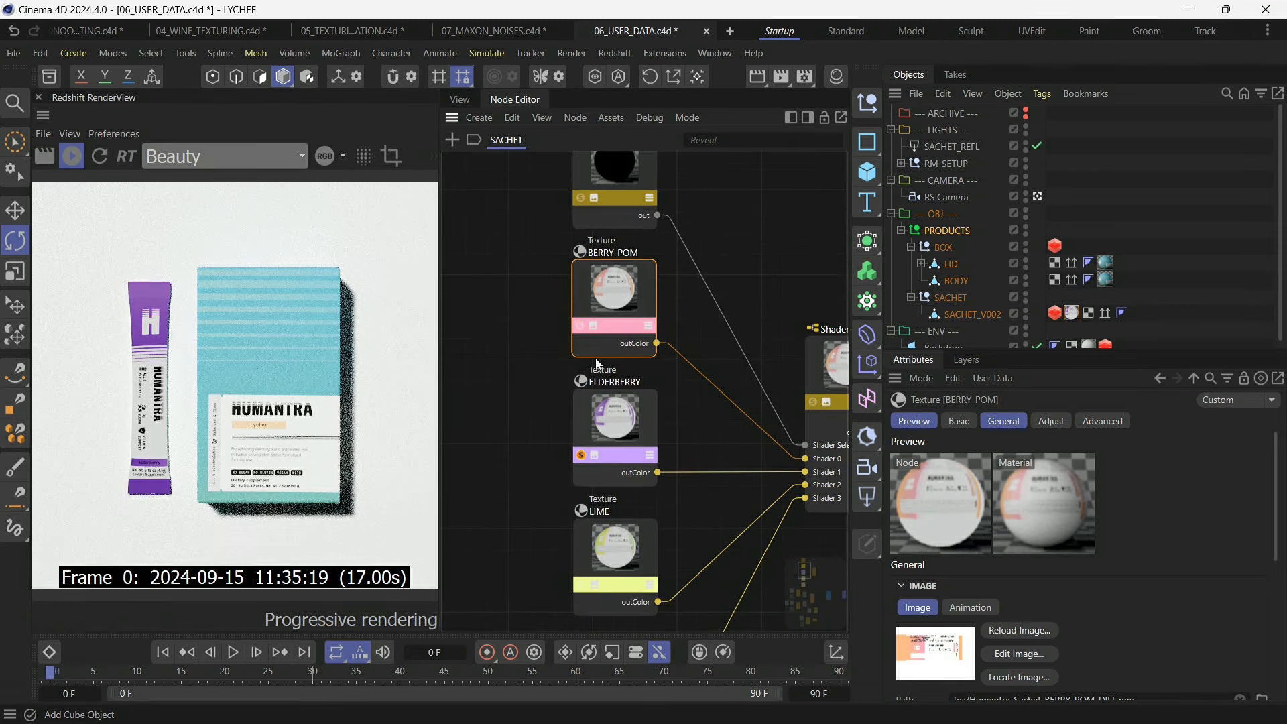
{"action": "scroll", "coordinate": [595, 358], "scroll_direction": "down", "scroll_amount": 3}
{"action": "left_click", "coordinate": [590, 488]}
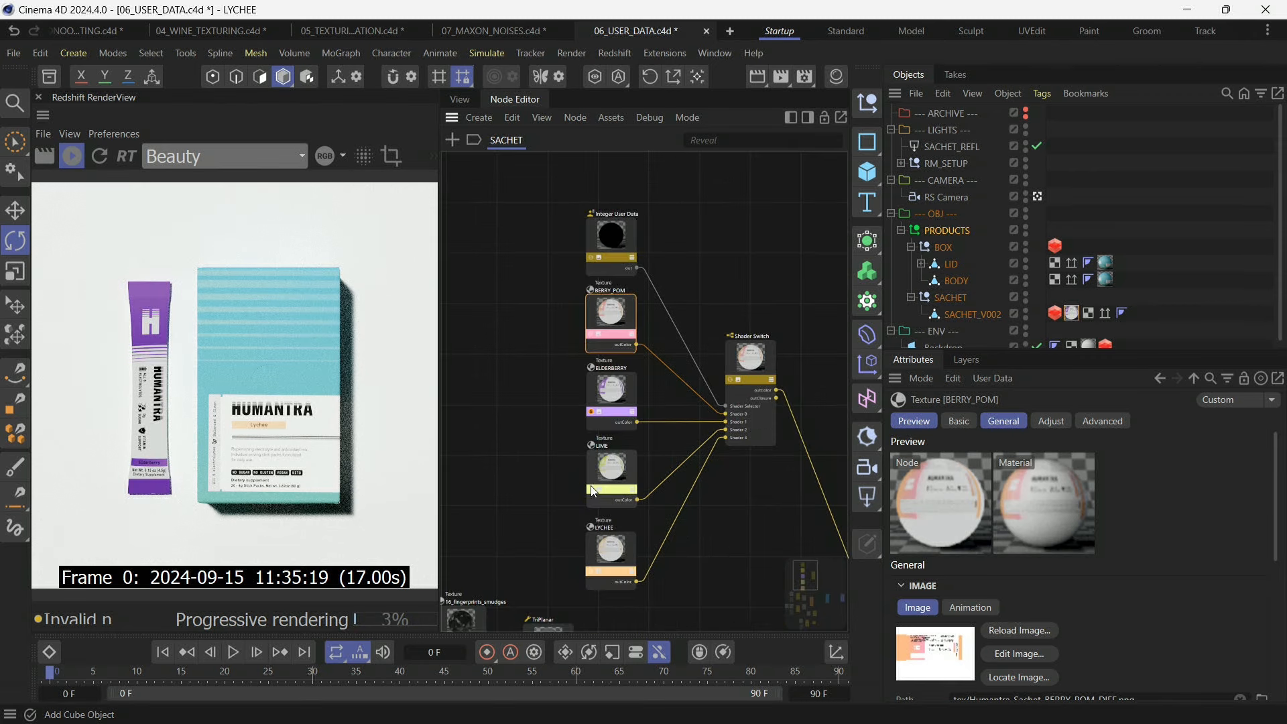
{"action": "left_click", "coordinate": [589, 572]}
{"action": "scroll", "coordinate": [771, 351], "scroll_direction": "up", "scroll_amount": 2}
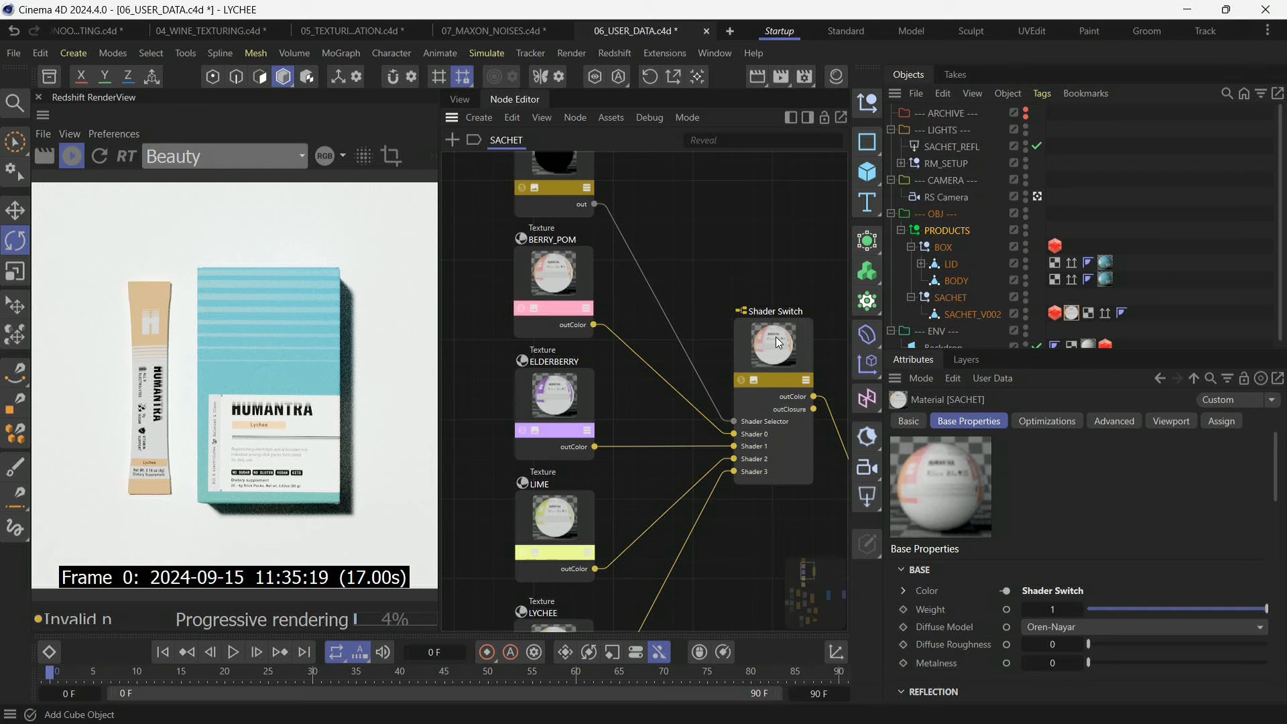
Inspect the Shader Switch node's inputs and turn off the solo on the LYCHEE texture node.
{"action": "left_click", "coordinate": [772, 337]}
{"action": "scroll", "coordinate": [630, 275], "scroll_direction": "down", "scroll_amount": 2}
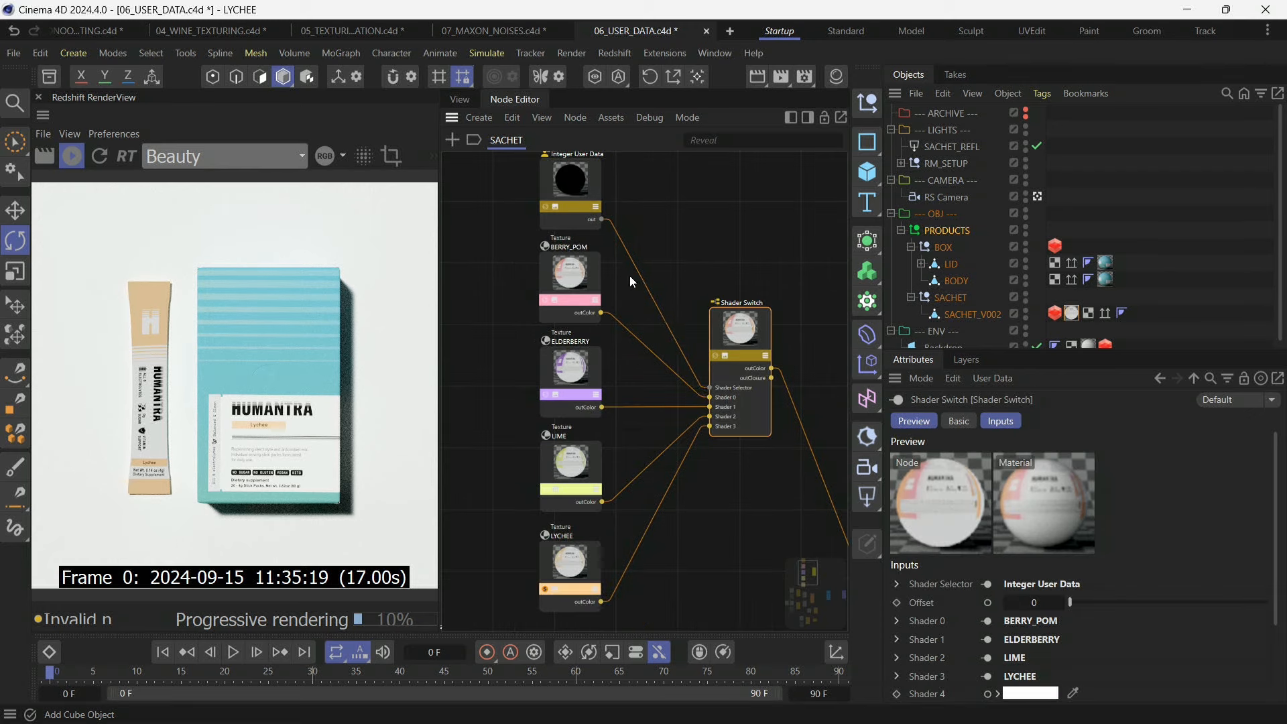
{"action": "left_click", "coordinate": [545, 590]}
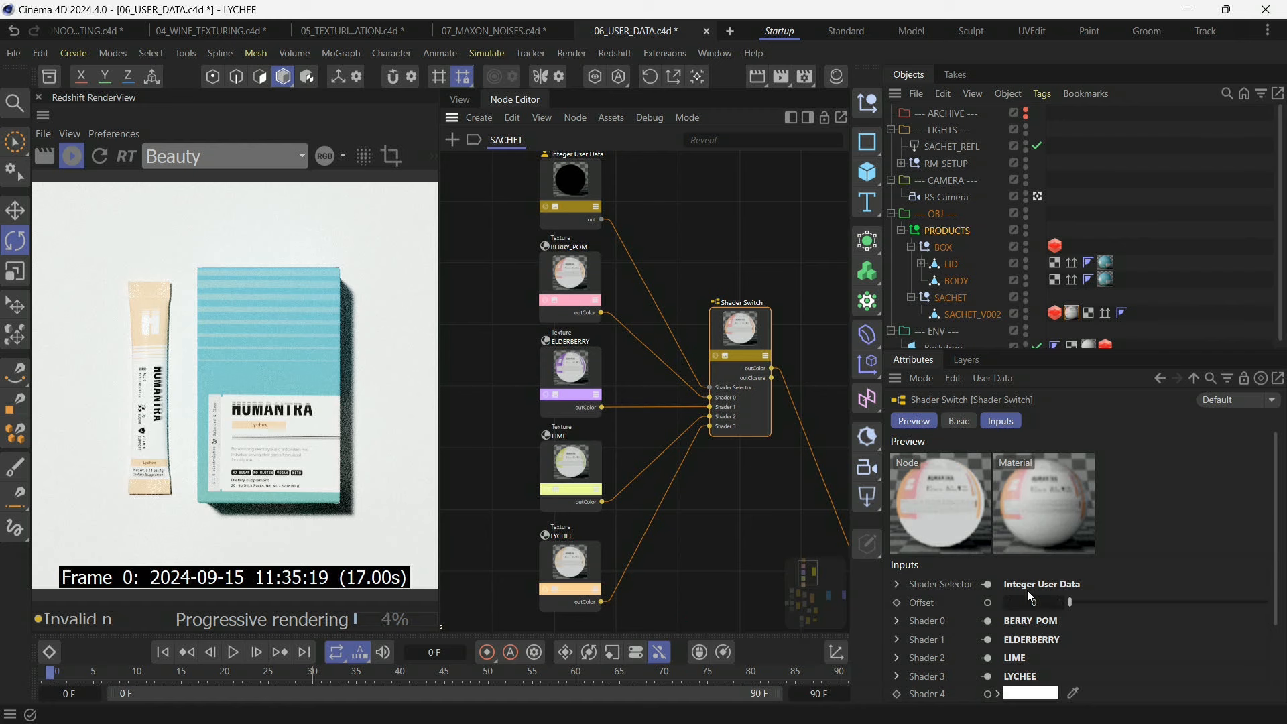
{"action": "scroll", "coordinate": [606, 408], "scroll_direction": "down", "scroll_amount": 2}
Select the Integer User Data node, then select the PRODUCTS null and collapse its hierarchy.
{"action": "left_click", "coordinate": [577, 230]}
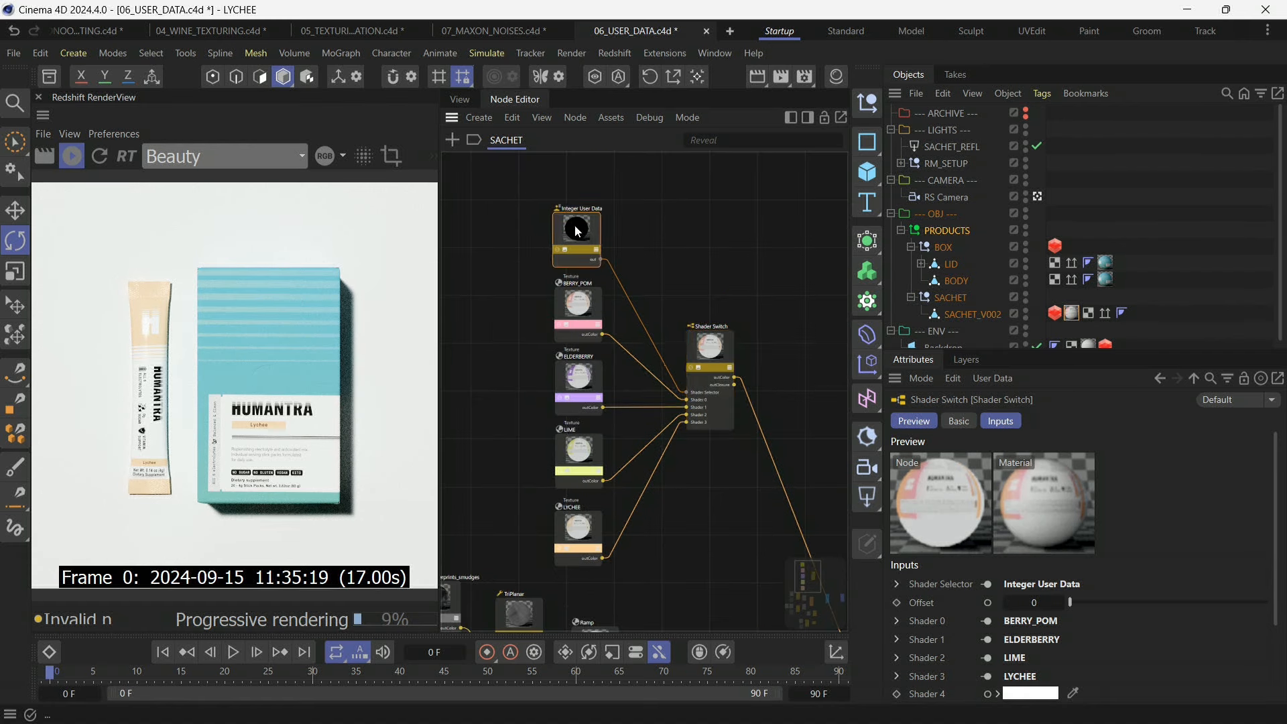
{"action": "left_click", "coordinate": [902, 235]}
{"action": "left_click", "coordinate": [900, 231]}
{"action": "left_click", "coordinate": [987, 378]}
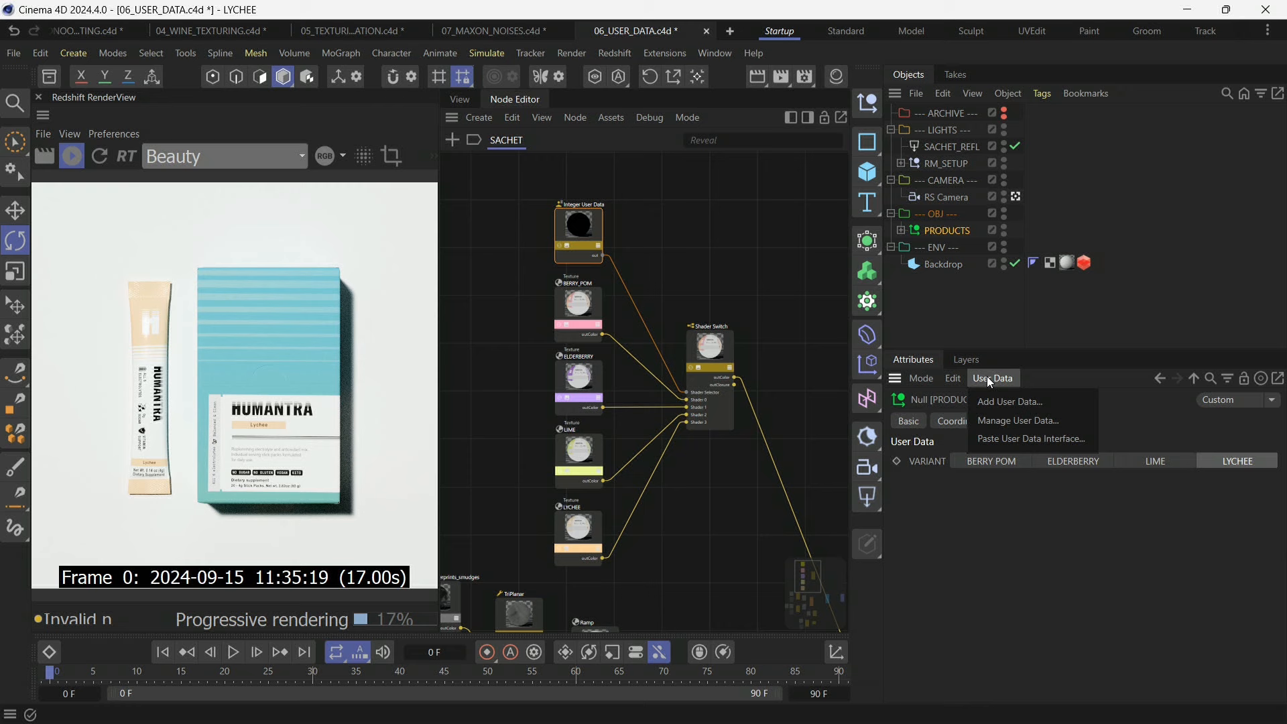
{"action": "left_click", "coordinate": [996, 420]}
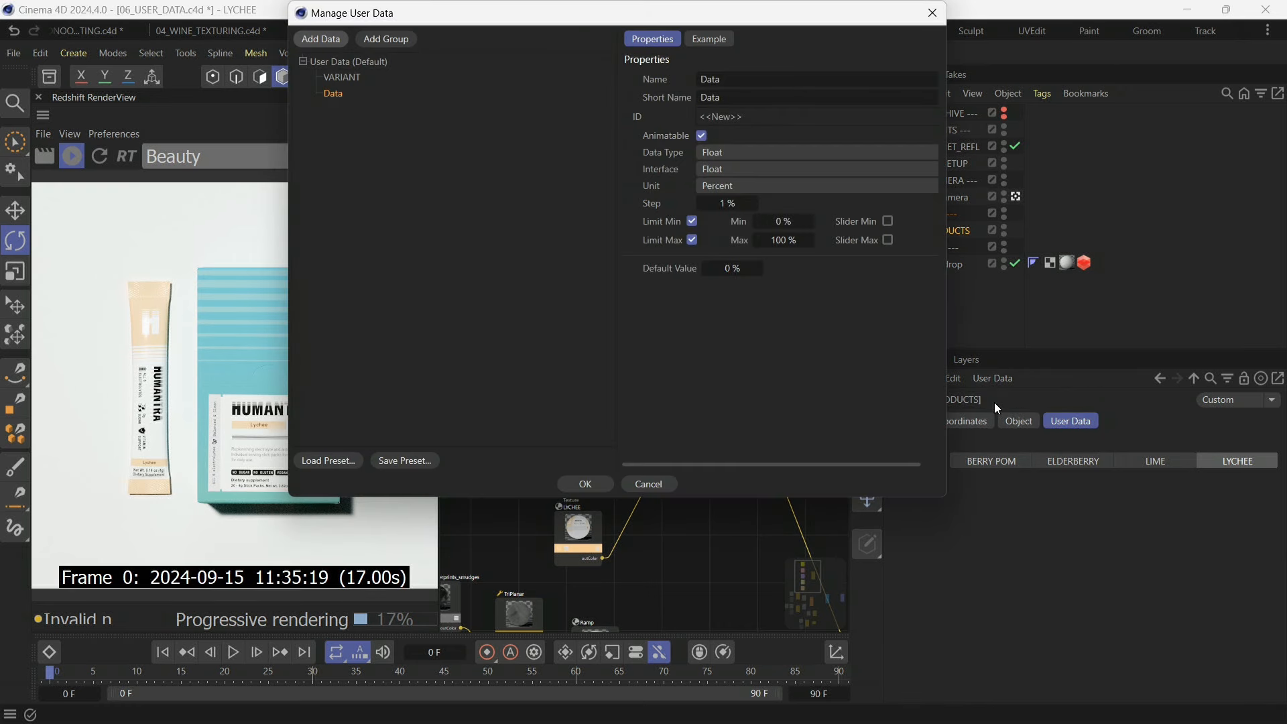
{"action": "left_click", "coordinate": [340, 79]}
{"action": "key", "text": "Delete"}
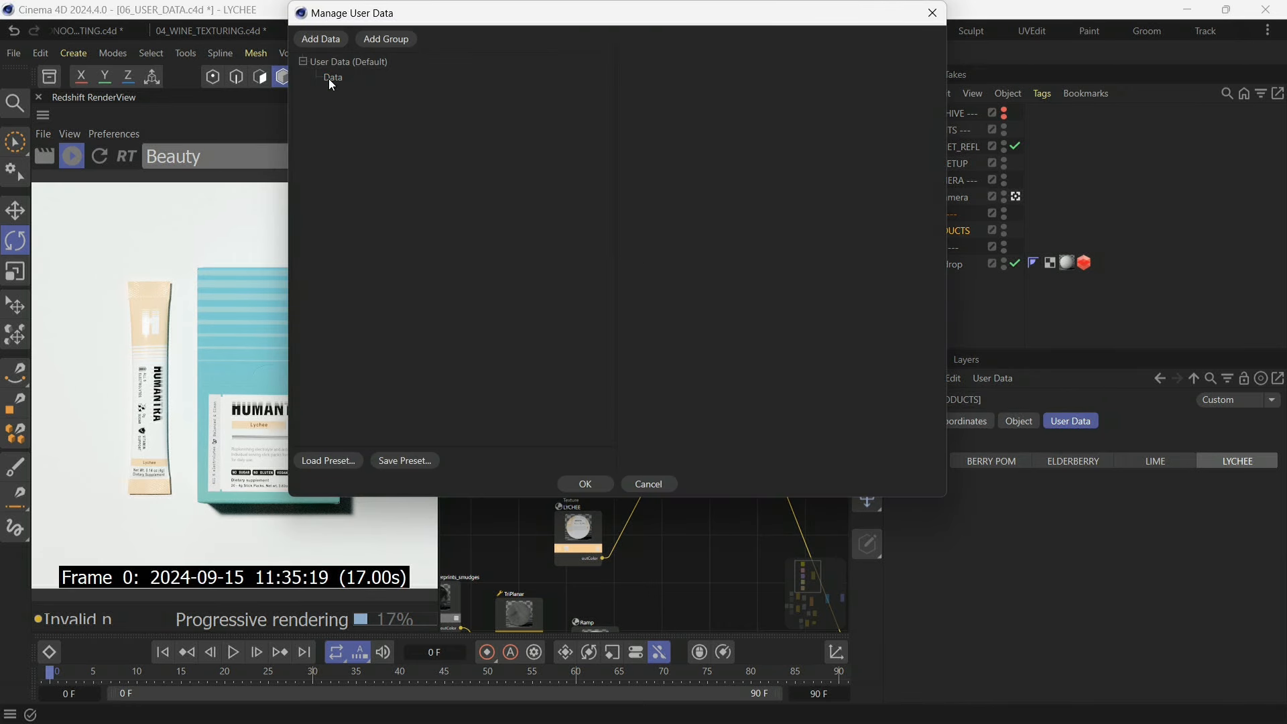
{"action": "left_click", "coordinate": [331, 79]}
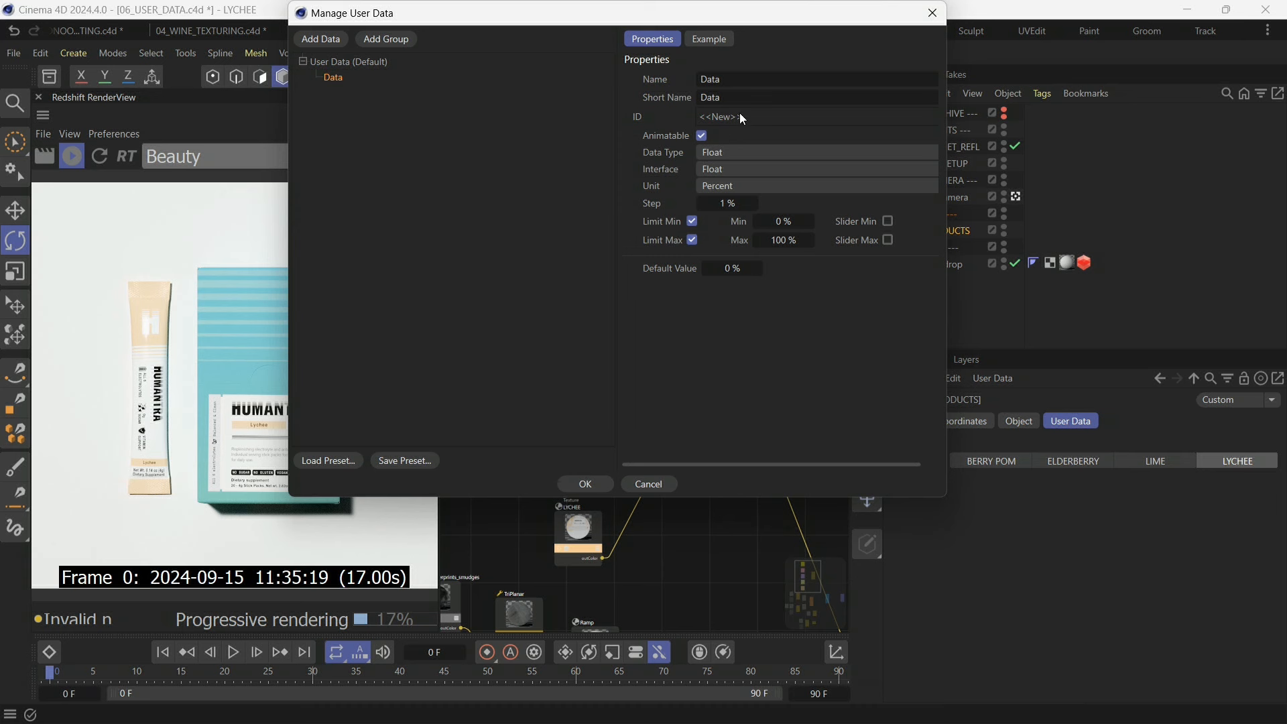
{"action": "left_click", "coordinate": [720, 153]}
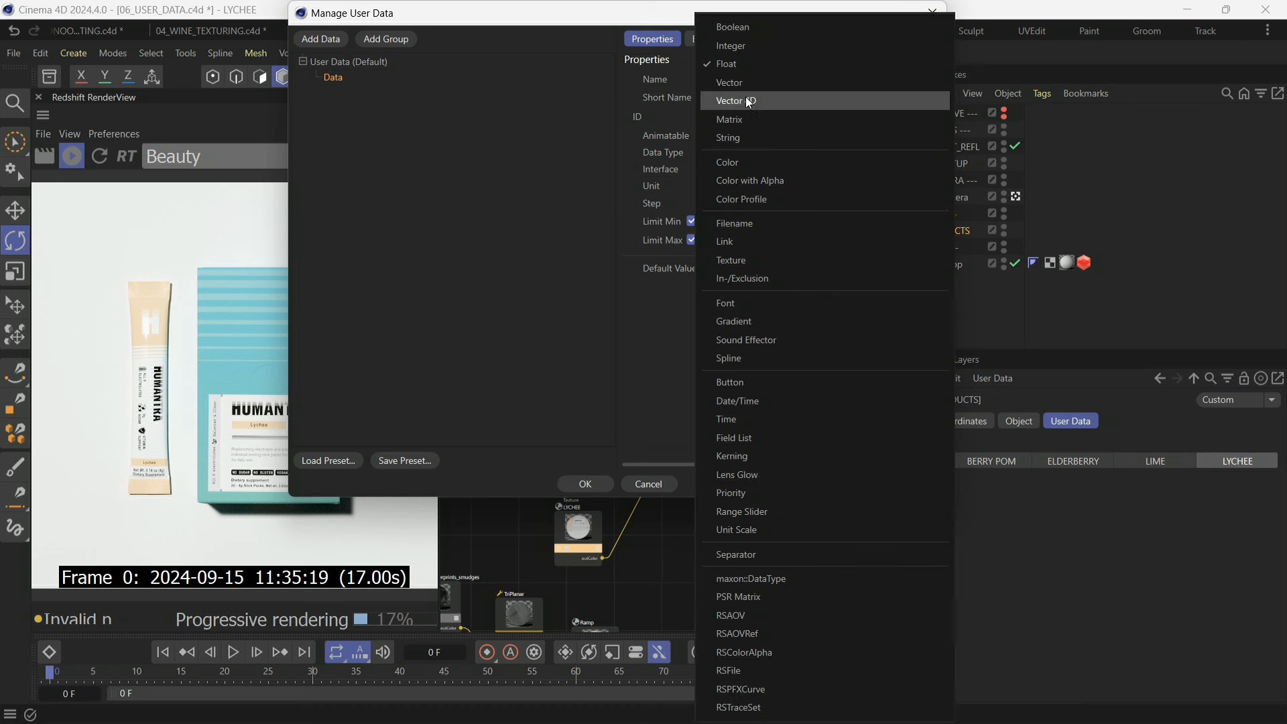
{"action": "left_click", "coordinate": [739, 70]}
{"action": "left_click", "coordinate": [718, 191]}
{"action": "left_click", "coordinate": [722, 190]}
{"action": "left_click", "coordinate": [717, 153]}
{"action": "left_click", "coordinate": [624, 197]}
{"action": "left_click", "coordinate": [739, 153]}
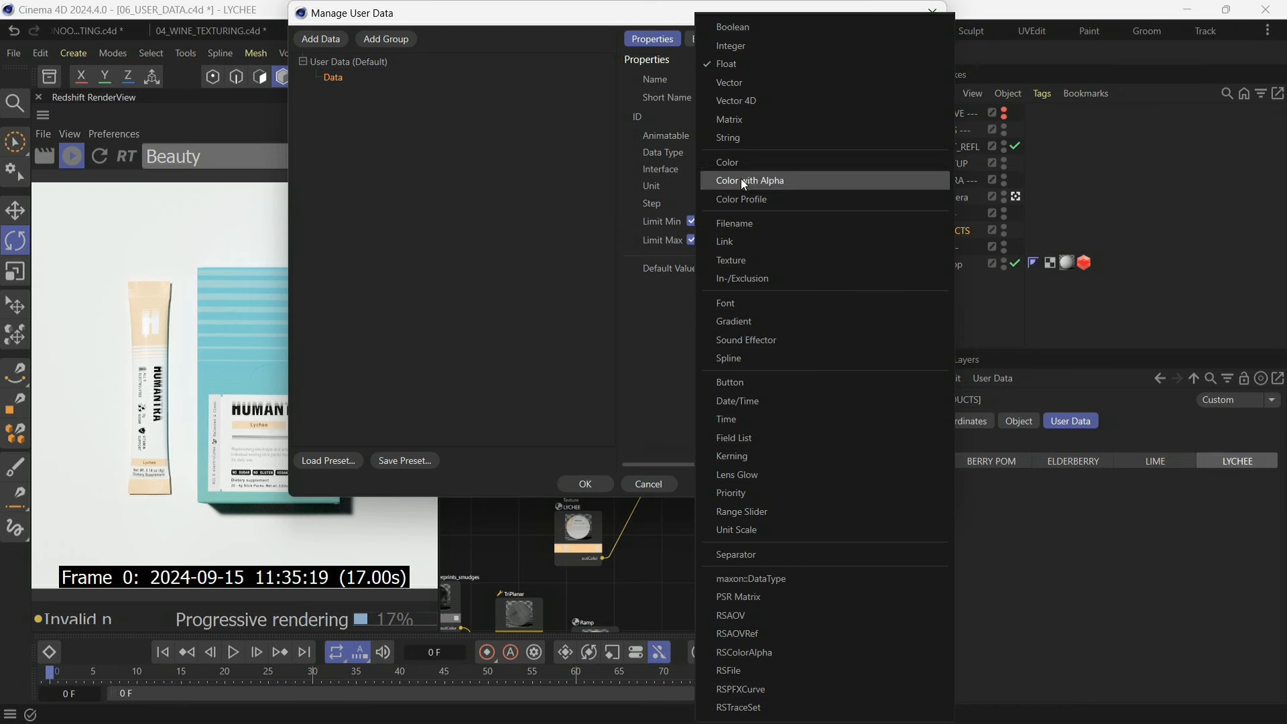
{"action": "left_click", "coordinate": [618, 221]}
{"action": "left_click", "coordinate": [653, 484]}
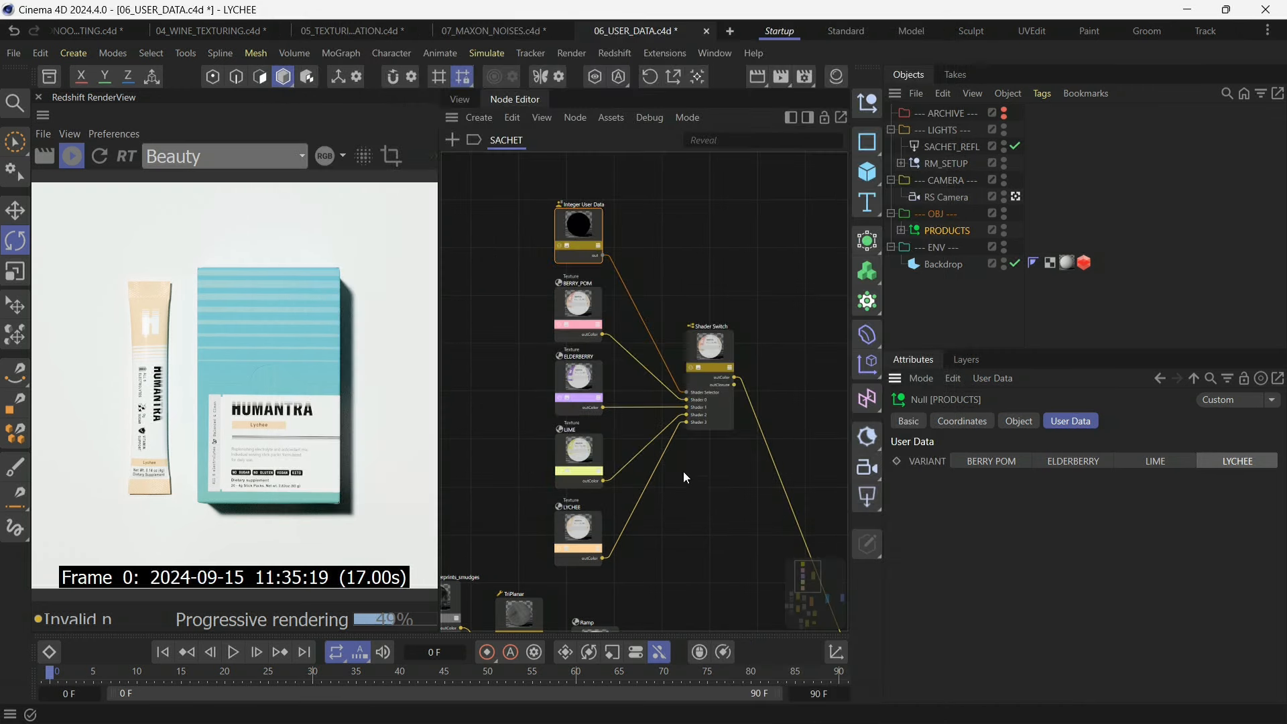
{"action": "left_click", "coordinate": [993, 378]}
{"action": "left_click", "coordinate": [1063, 420]}
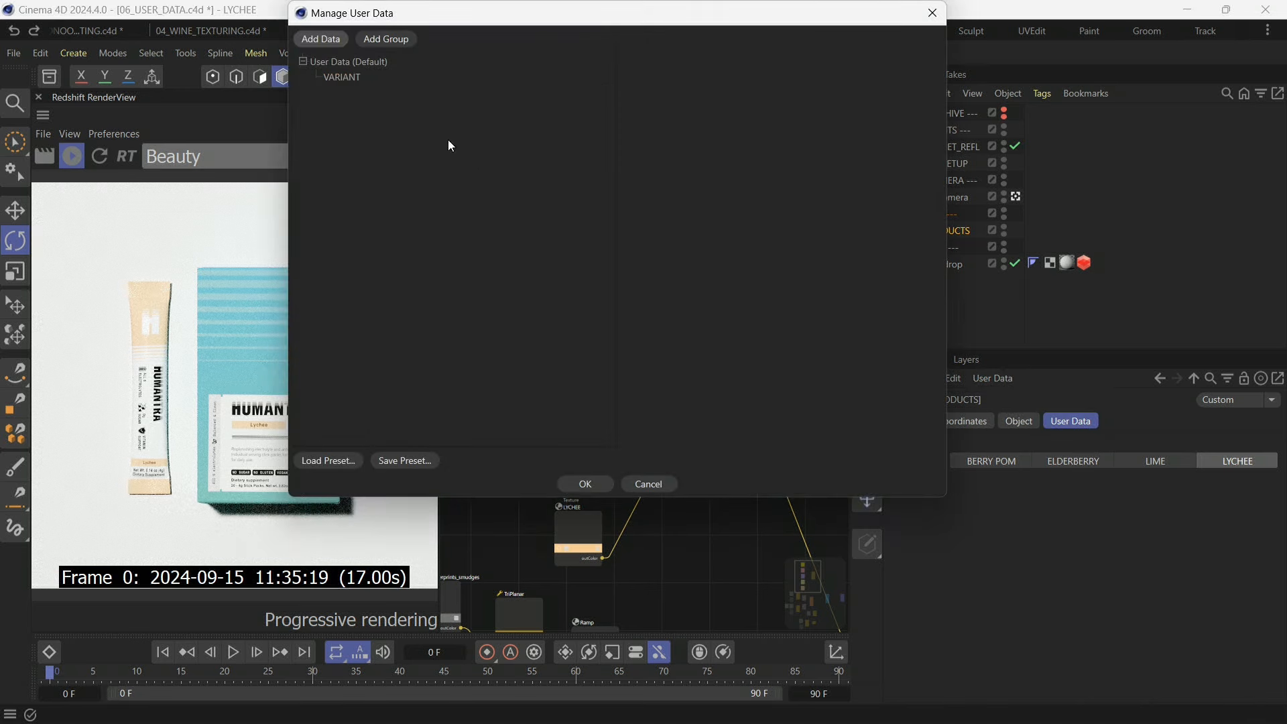
{"action": "left_click", "coordinate": [932, 13]}
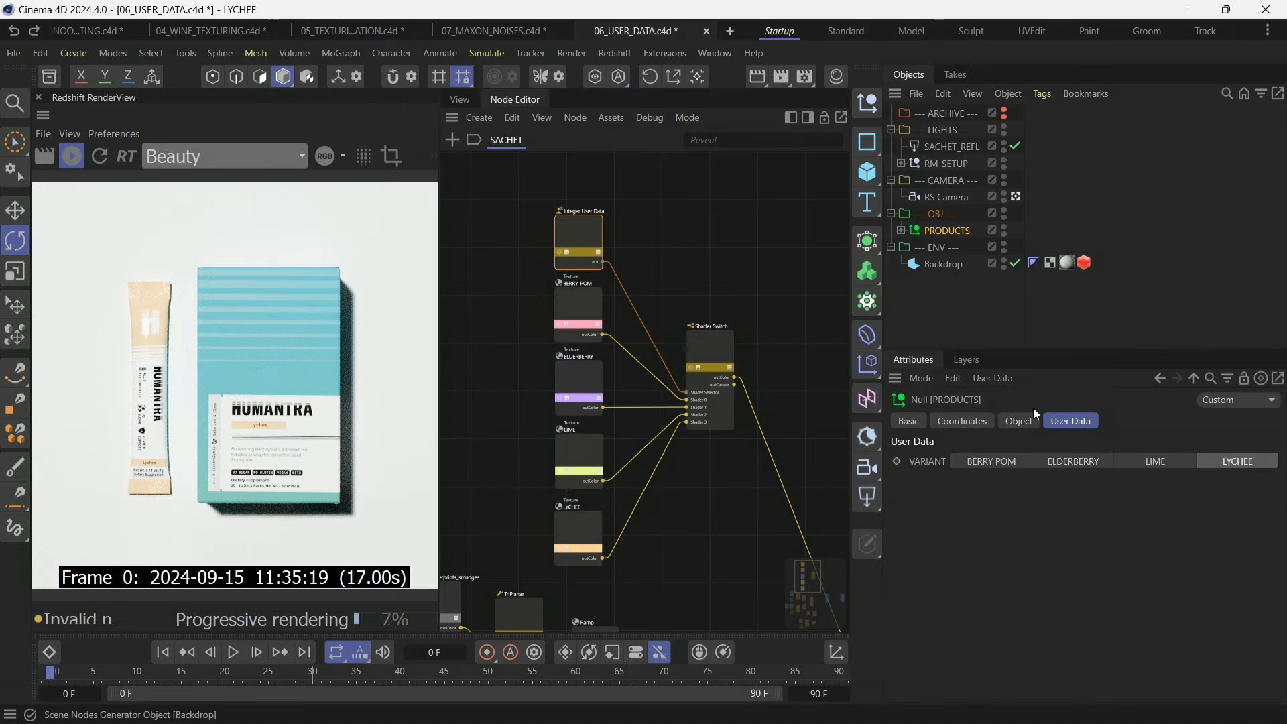
{"action": "left_click", "coordinate": [995, 379]}
{"action": "left_click", "coordinate": [1010, 420]}
{"action": "left_click", "coordinate": [1005, 379]}
Add a new user data entry to the PRODUCTS null with data type Integer and interface Radio Buttons.
{"action": "left_click", "coordinate": [937, 230]}
{"action": "left_click", "coordinate": [990, 381]}
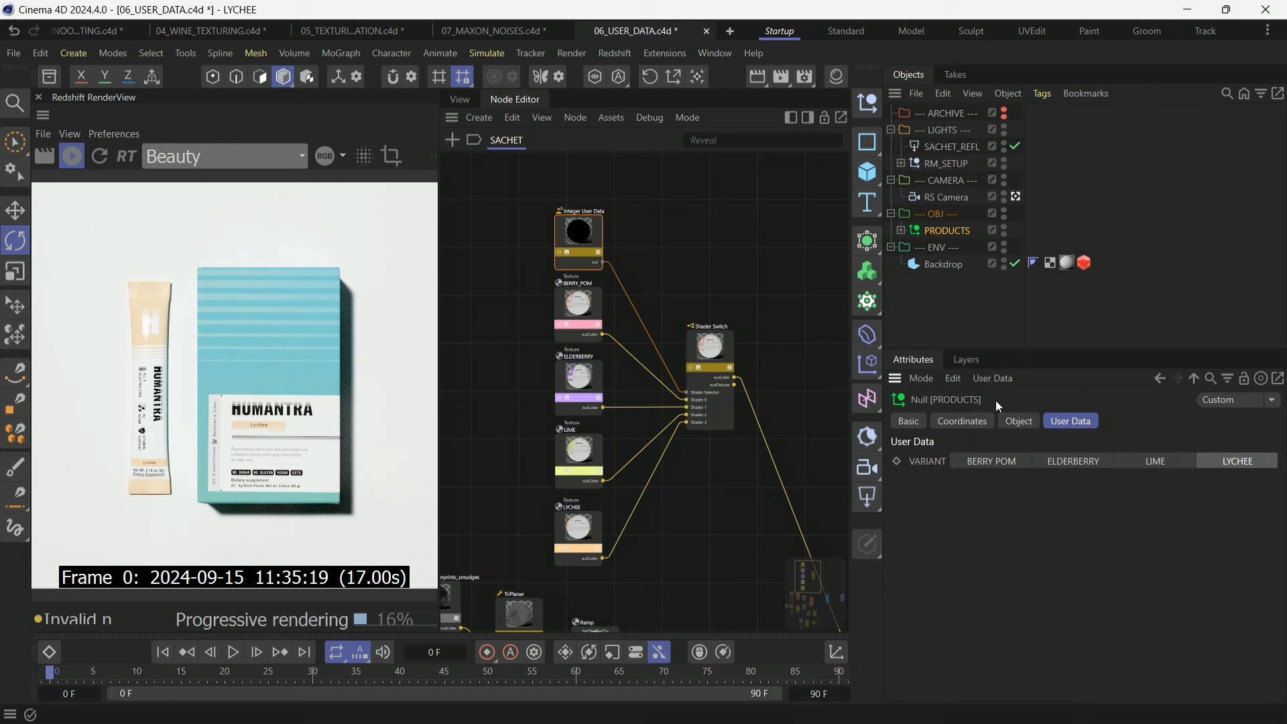
{"action": "left_click", "coordinate": [996, 401]}
{"action": "left_click", "coordinate": [723, 151]}
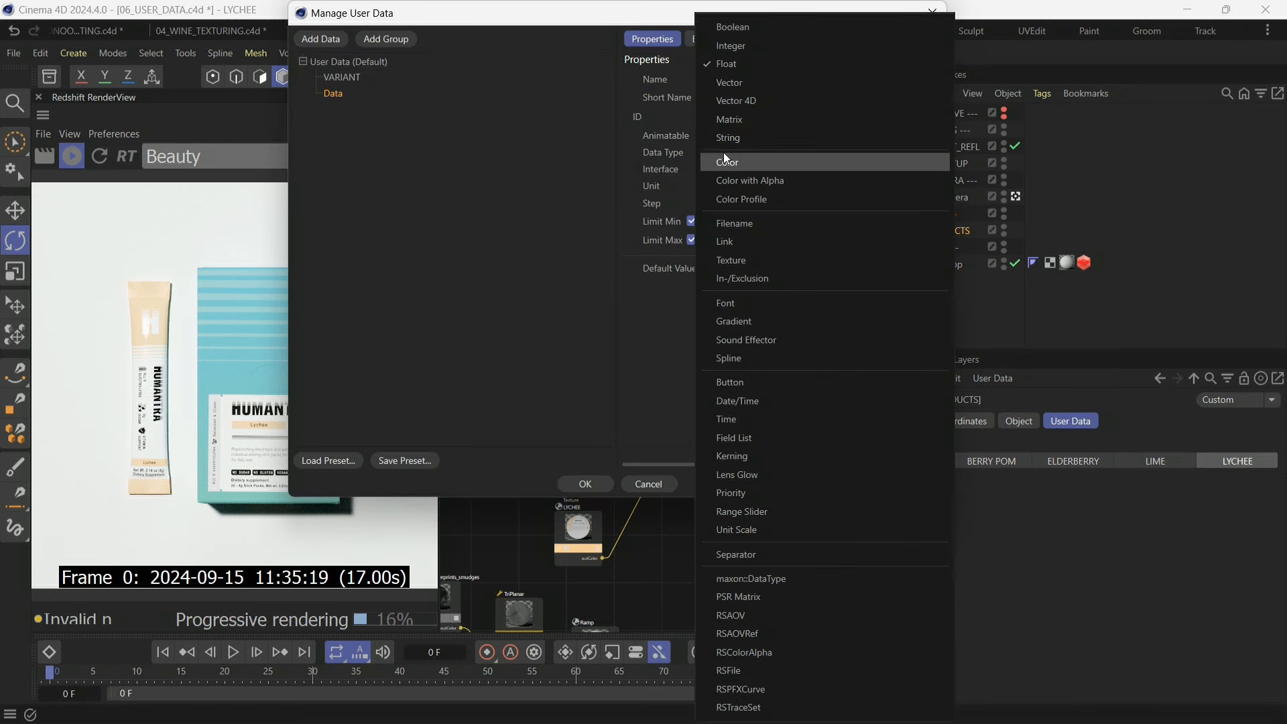
{"action": "left_click", "coordinate": [734, 49]}
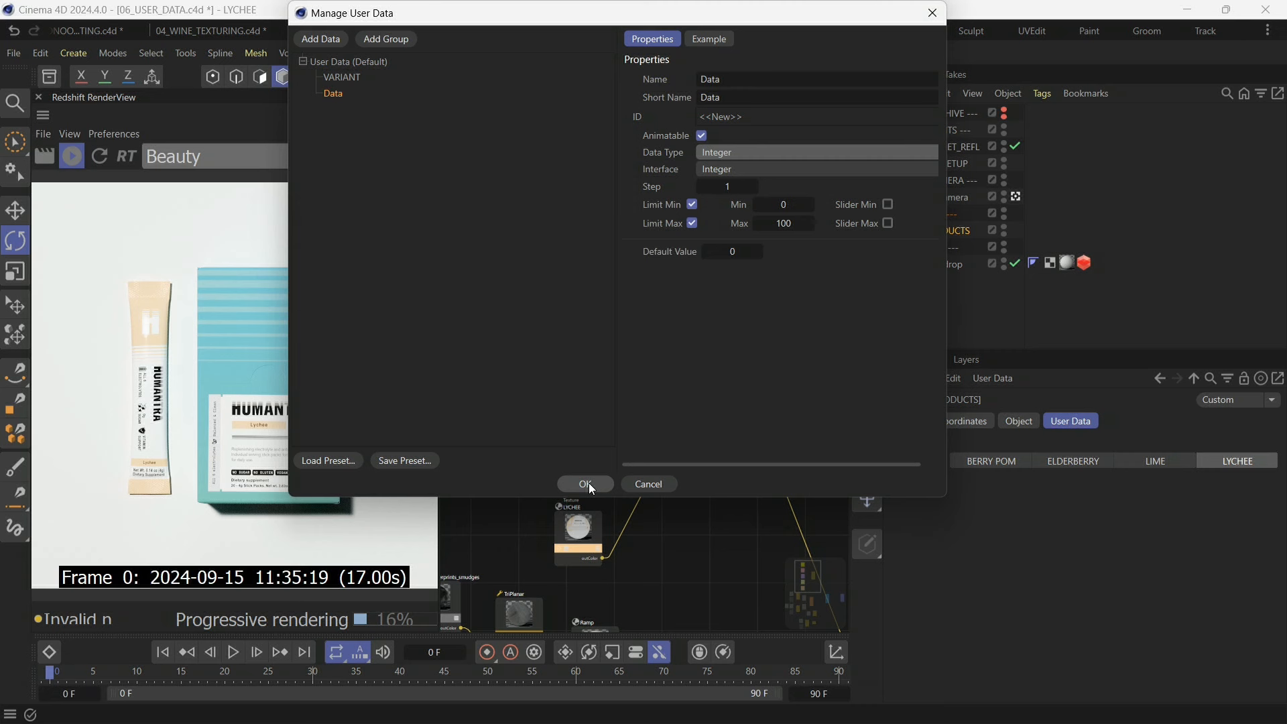
{"action": "left_click", "coordinate": [727, 171]}
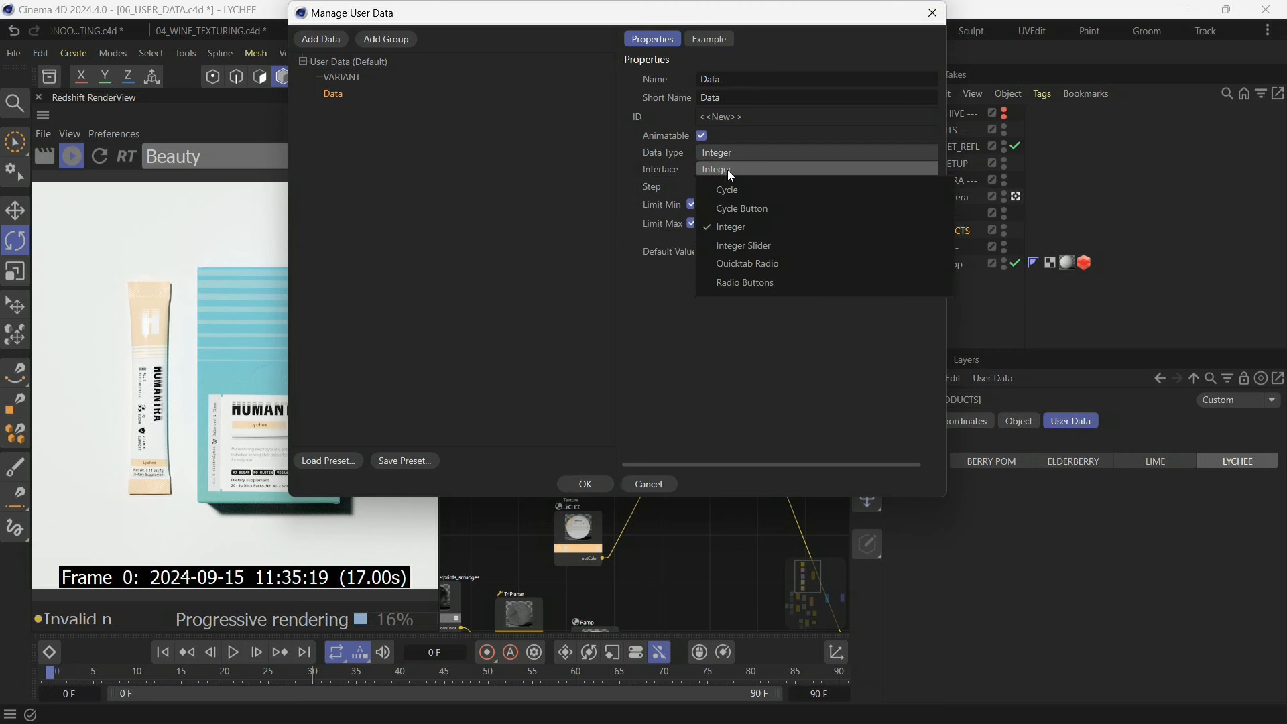
{"action": "left_click", "coordinate": [744, 282]}
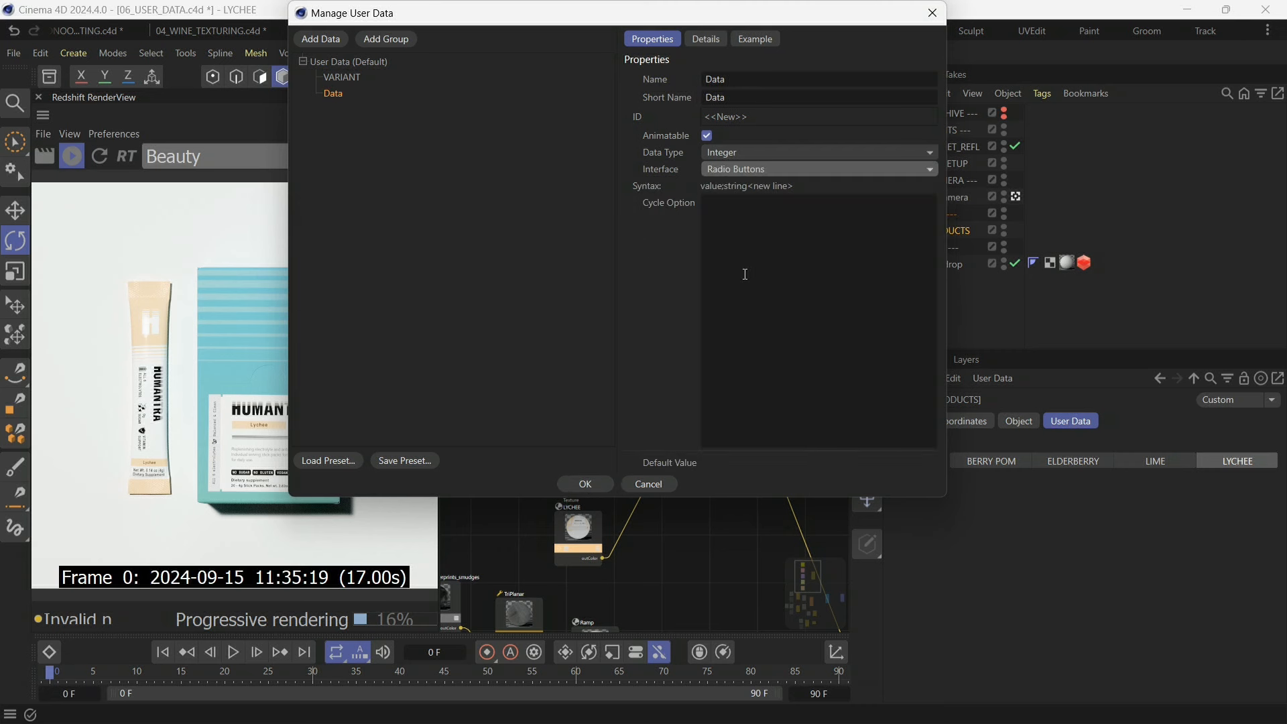
Define the new entry's cycle option 0 as BERRY and apply the user data.
{"action": "left_click", "coordinate": [762, 239]}
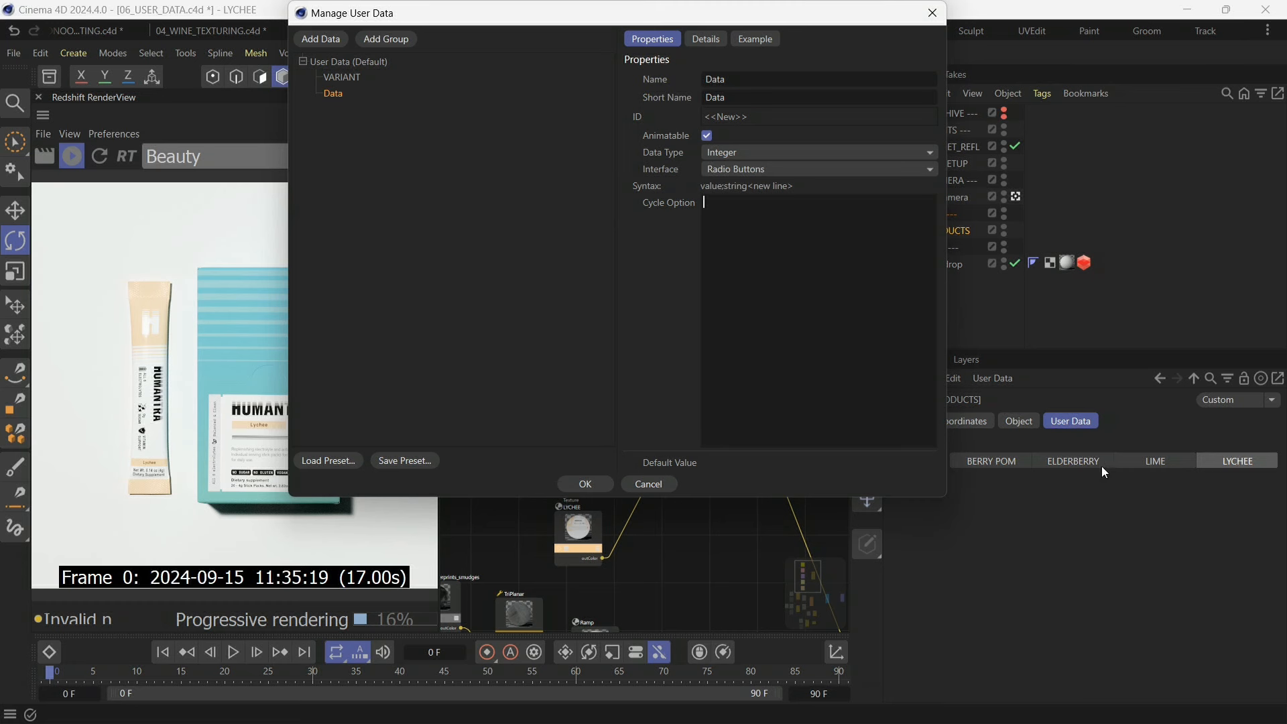
{"action": "left_click_drag", "start_coordinate": [699, 20], "coordinate": [730, 50]}
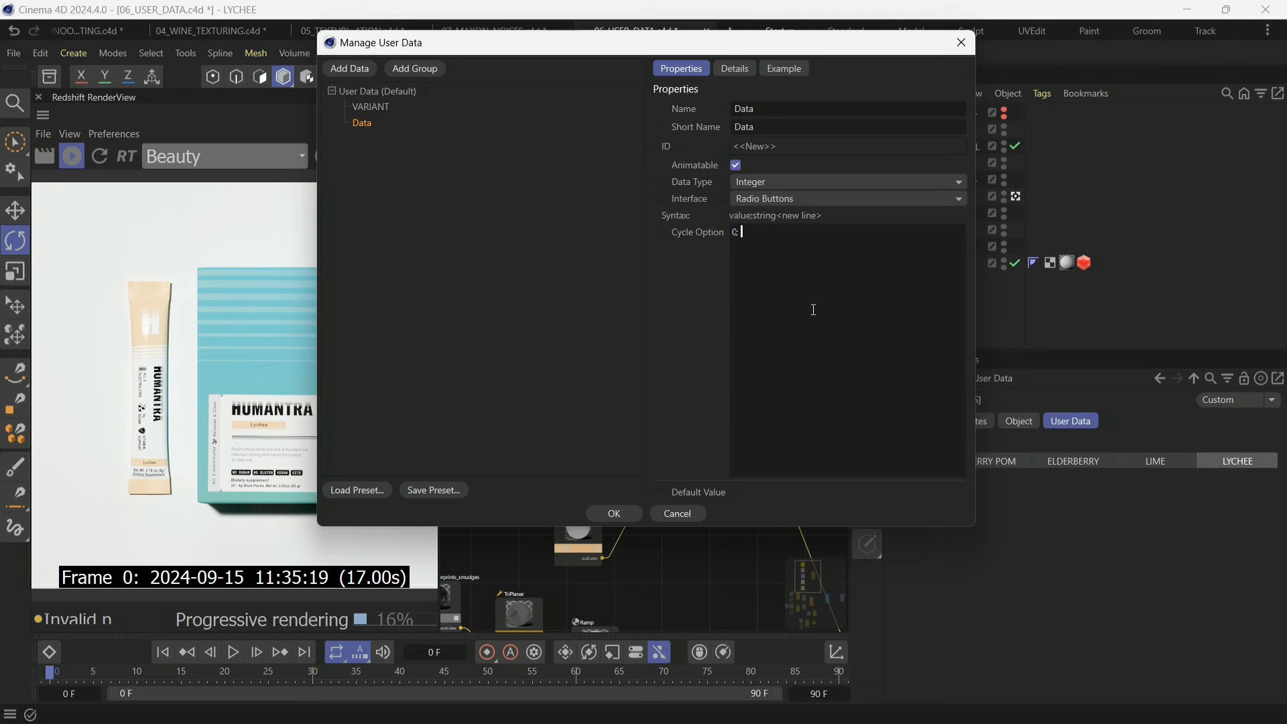
{"action": "type", "text": "RRY"}
{"action": "left_click", "coordinate": [616, 513]}
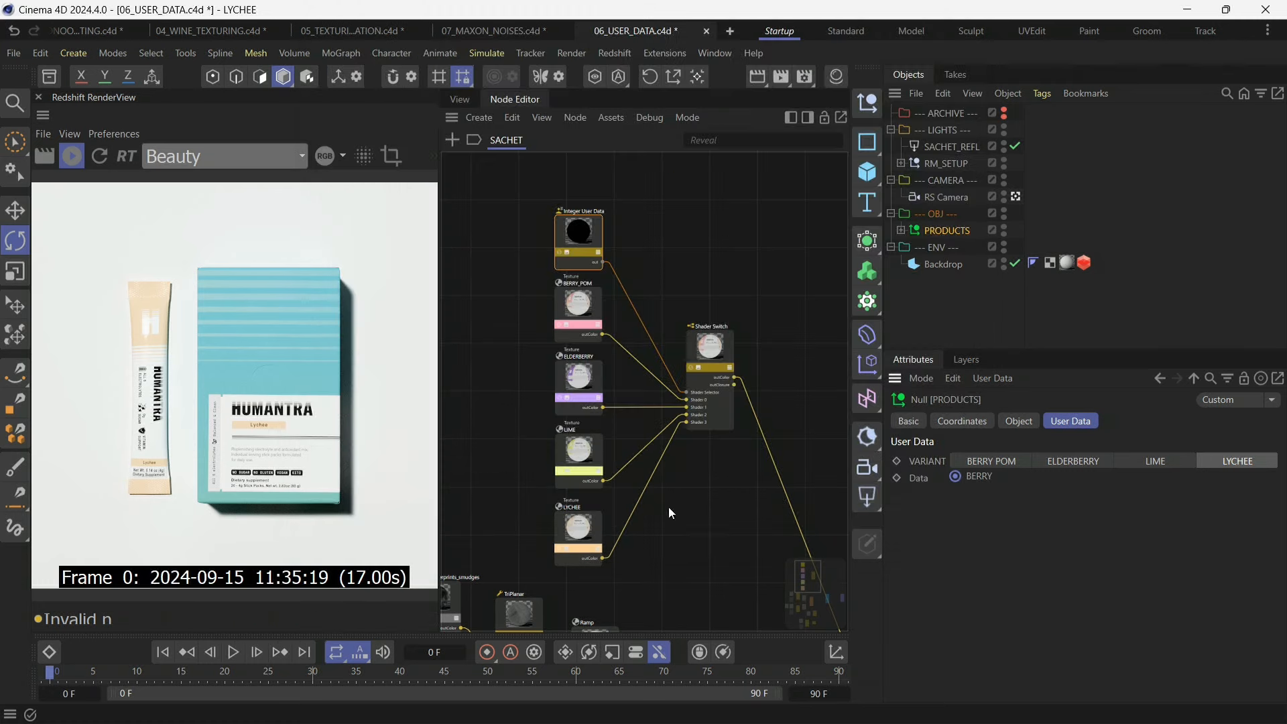
Delete the original VARIANT entry from the PRODUCTS null's user data and apply the change.
{"action": "left_click", "coordinate": [999, 380]}
{"action": "left_click", "coordinate": [1004, 421]}
{"action": "left_click", "coordinate": [347, 77]}
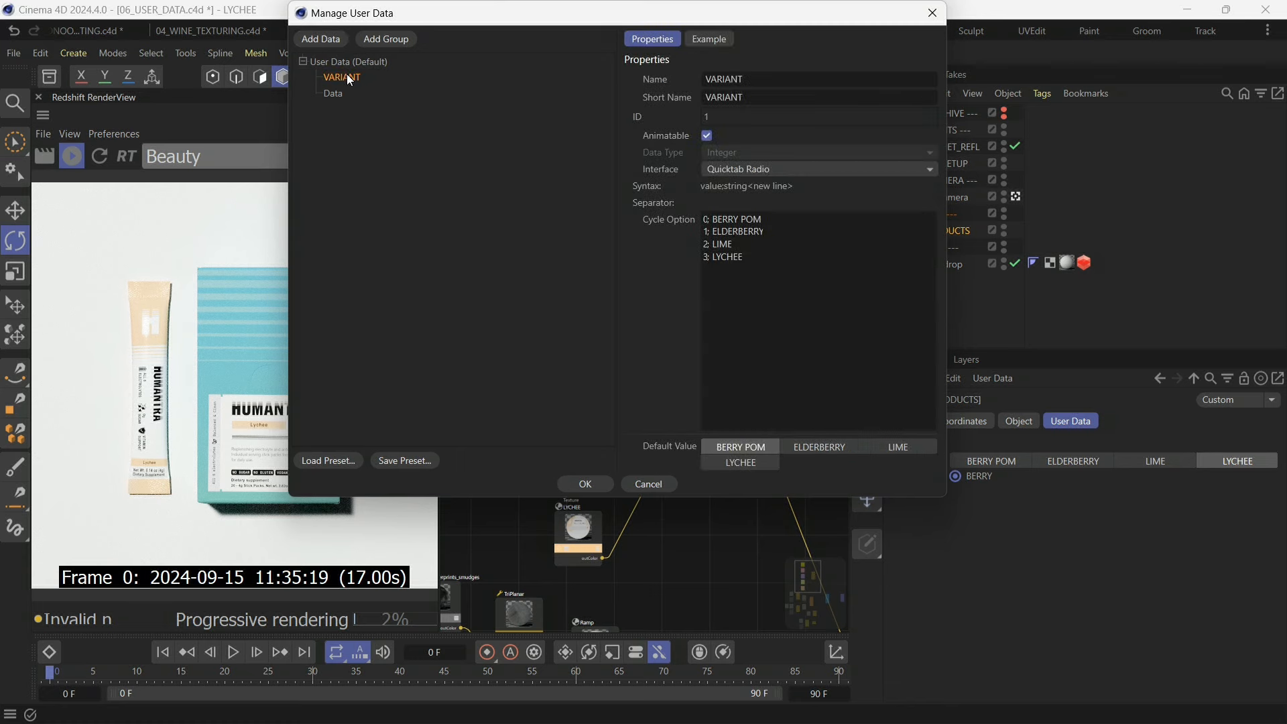
{"action": "key", "text": "Delete"}
{"action": "left_click", "coordinate": [572, 484]}
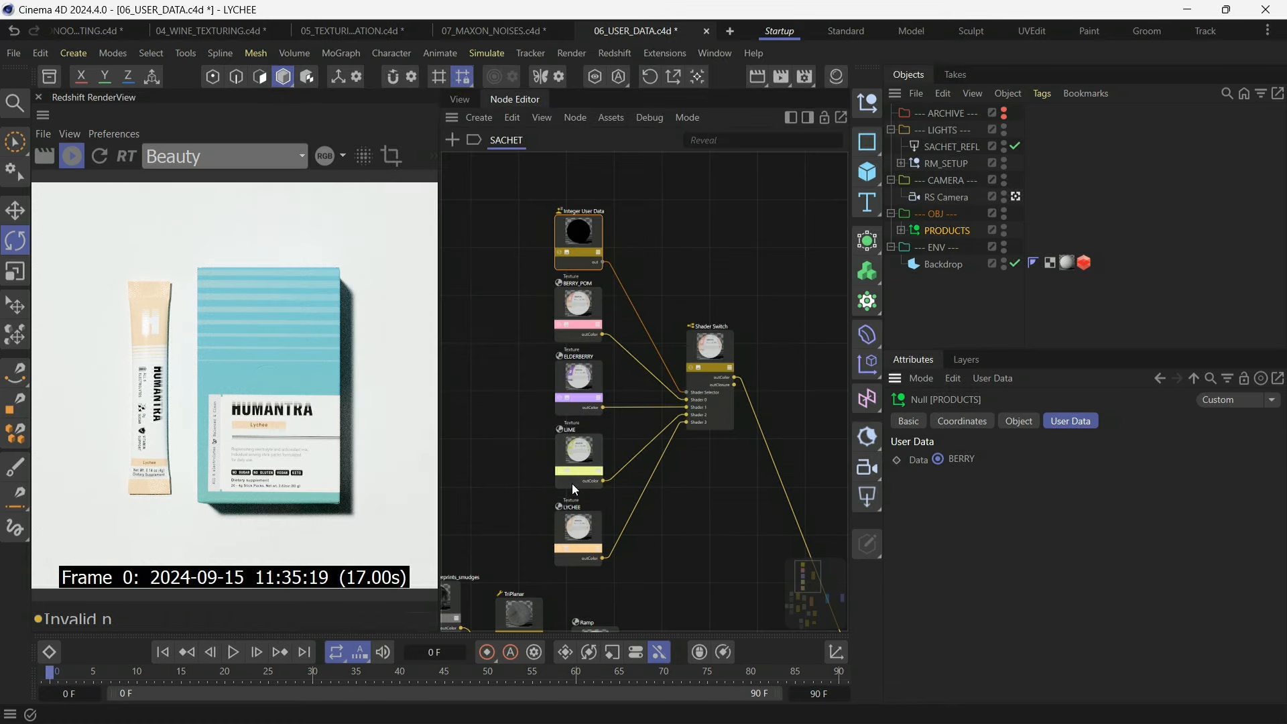
Change the interface of the PRODUCTS null's Data entry to Quicktab Radio and apply it.
{"action": "left_click", "coordinate": [993, 378]}
{"action": "left_click", "coordinate": [993, 420]}
{"action": "left_click", "coordinate": [333, 77]}
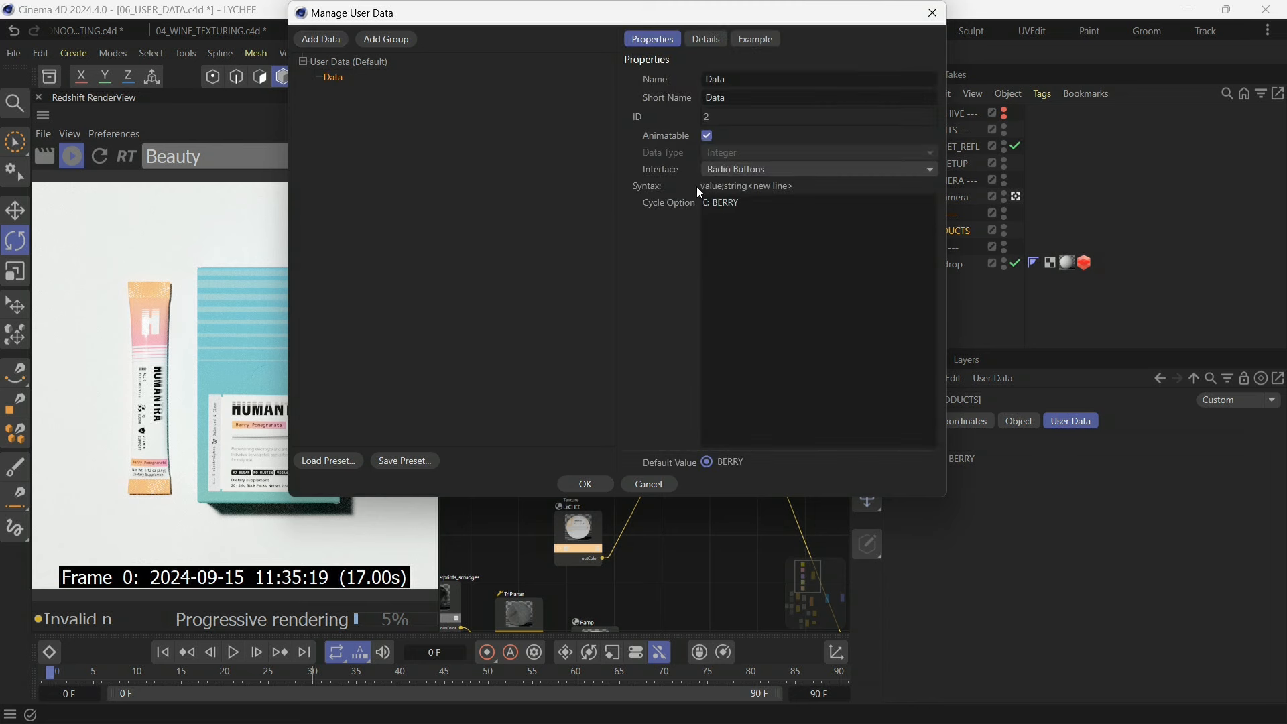
{"action": "left_click", "coordinate": [817, 169]}
{"action": "left_click", "coordinate": [771, 264]}
{"action": "left_click", "coordinate": [596, 484]}
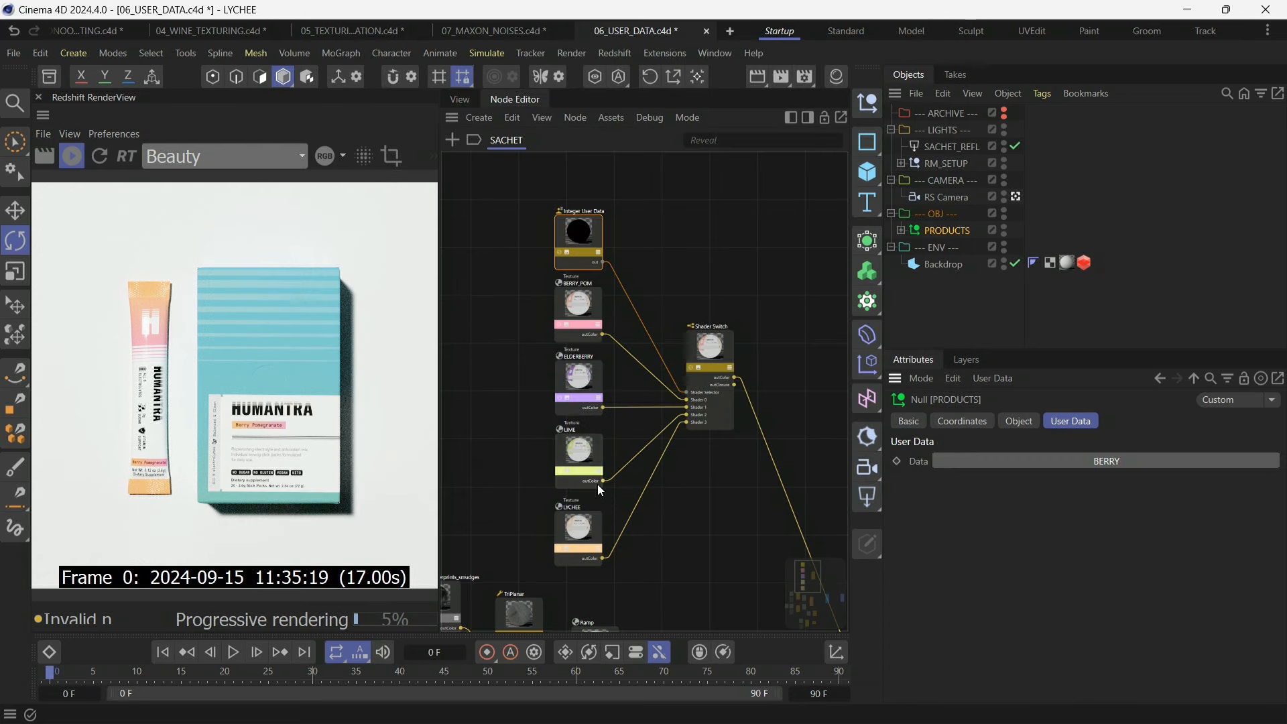
Move the Integer User Data node slightly away from the texture nodes and check its attribute name and the Shader Switch inputs.
{"action": "left_click_drag", "start_coordinate": [584, 239], "coordinate": [577, 226]}
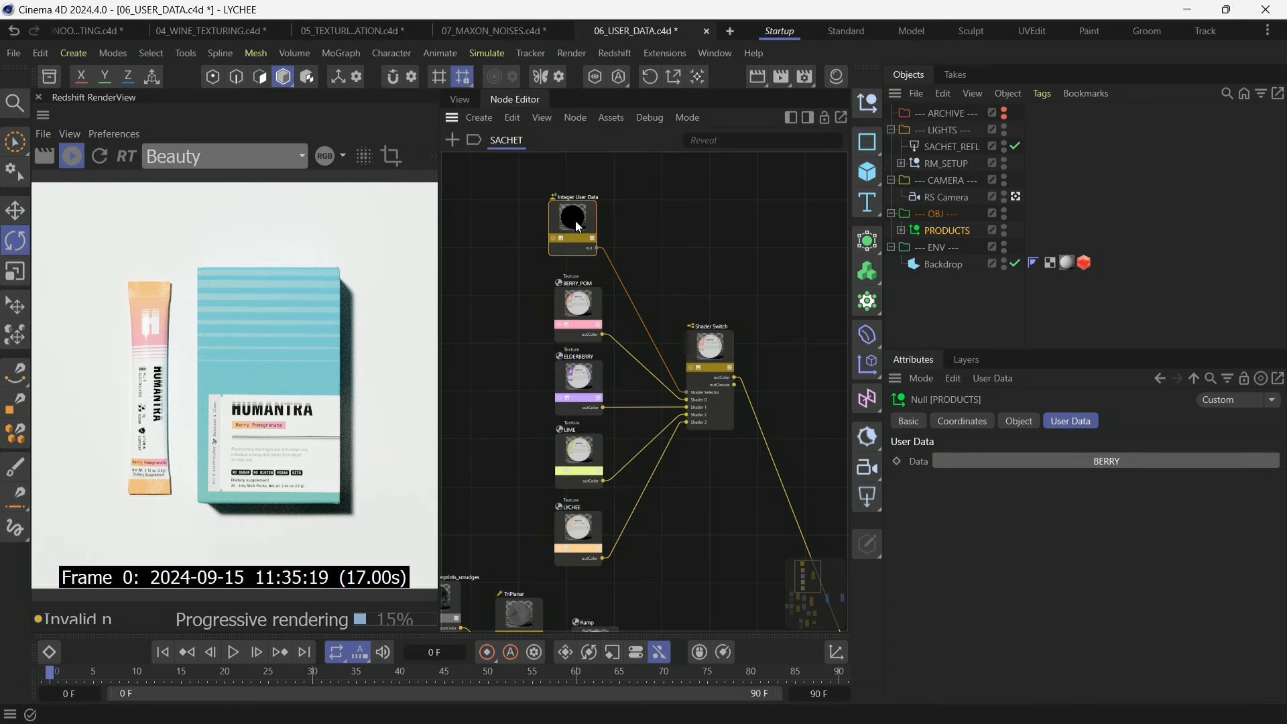
{"action": "left_click", "coordinate": [717, 338]}
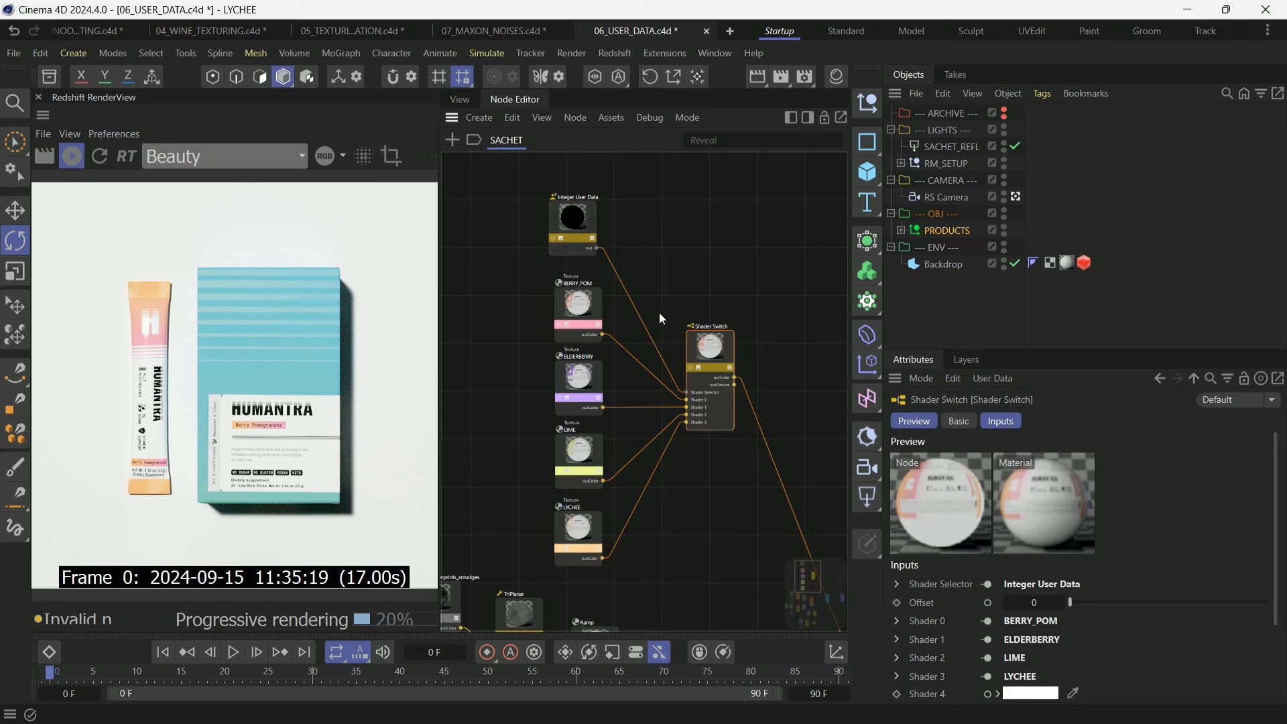
{"action": "left_click", "coordinate": [559, 212]}
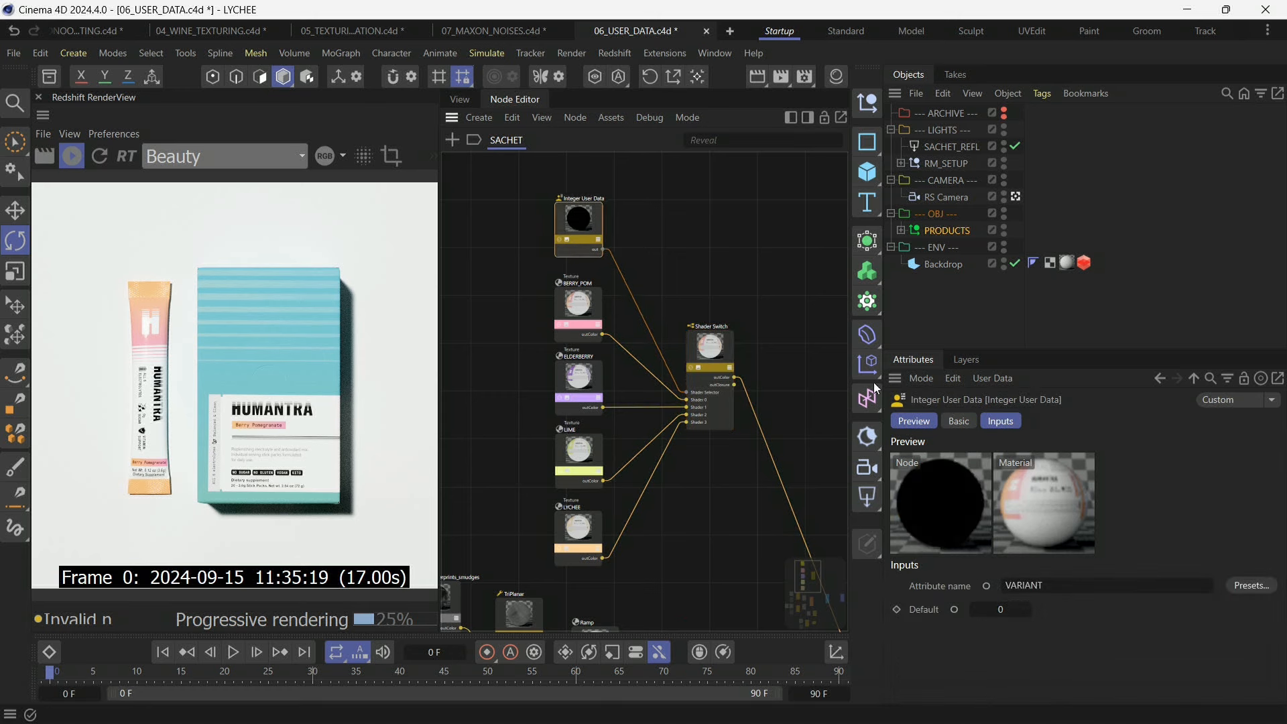
Rename the PRODUCTS null's Data entry to VARIANT in the user data manager and apply it.
{"action": "left_click", "coordinate": [935, 230]}
{"action": "left_click", "coordinate": [993, 378]}
{"action": "left_click", "coordinate": [988, 418]}
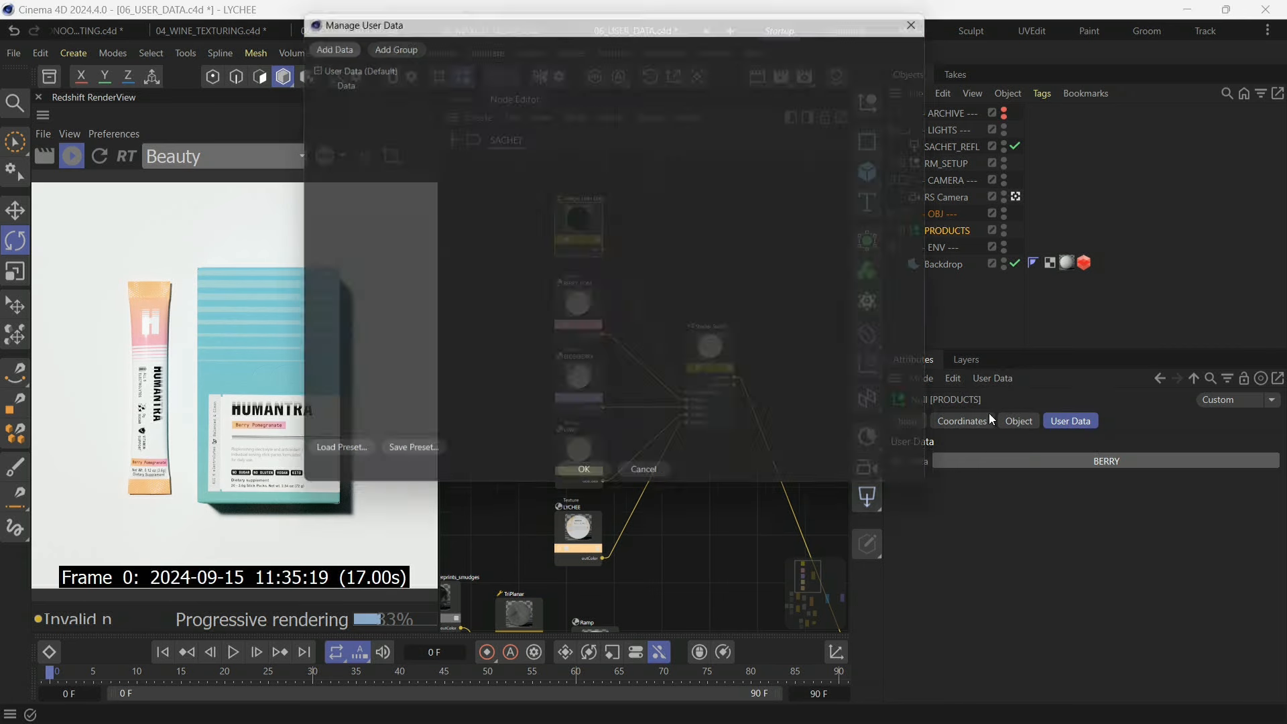
{"action": "double_click", "coordinate": [749, 86]}
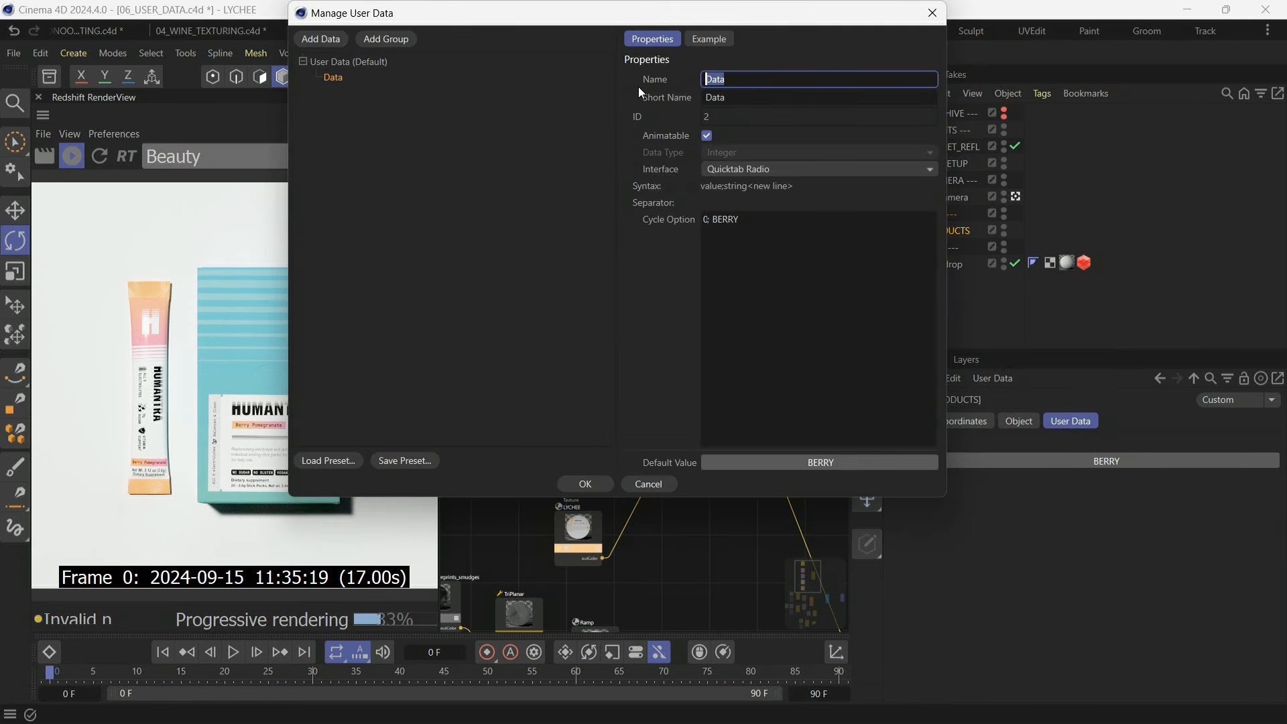
{"action": "key", "text": "BackSpace"}
{"action": "type", "text": "VARIANT"}
{"action": "left_click", "coordinate": [587, 485]}
Examine the Integer User Data node's attribute name and the Shader Switch node's selector input.
{"action": "left_click", "coordinate": [591, 221]}
{"action": "left_click_drag", "start_coordinate": [1047, 586], "coordinate": [1017, 587]}
{"action": "left_click", "coordinate": [1029, 585]}
{"action": "left_click", "coordinate": [1049, 586]}
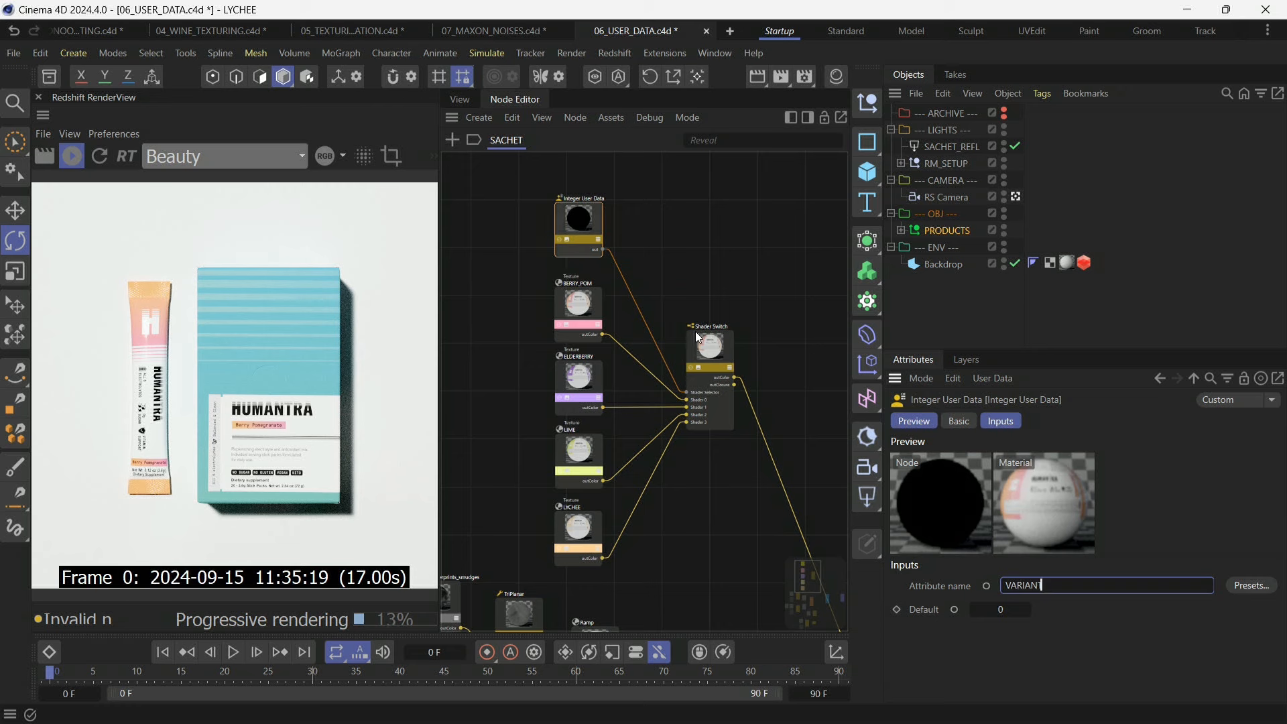
{"action": "left_click", "coordinate": [708, 353]}
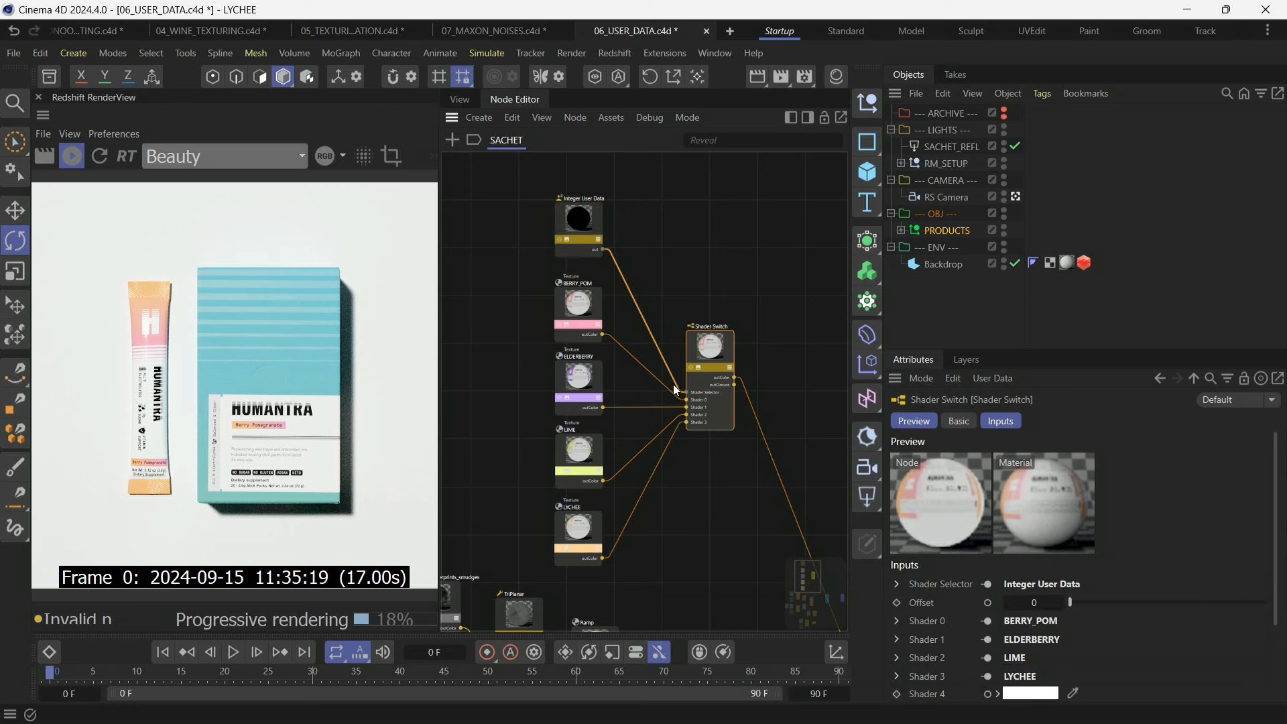
{"action": "scroll", "coordinate": [706, 394], "scroll_direction": "up", "scroll_amount": 1}
Review the VARIANT entry's cycle option and the BERRY_POM texture node that feeds the Shader Switch.
{"action": "left_click", "coordinate": [928, 232]}
{"action": "left_click", "coordinate": [1005, 378]}
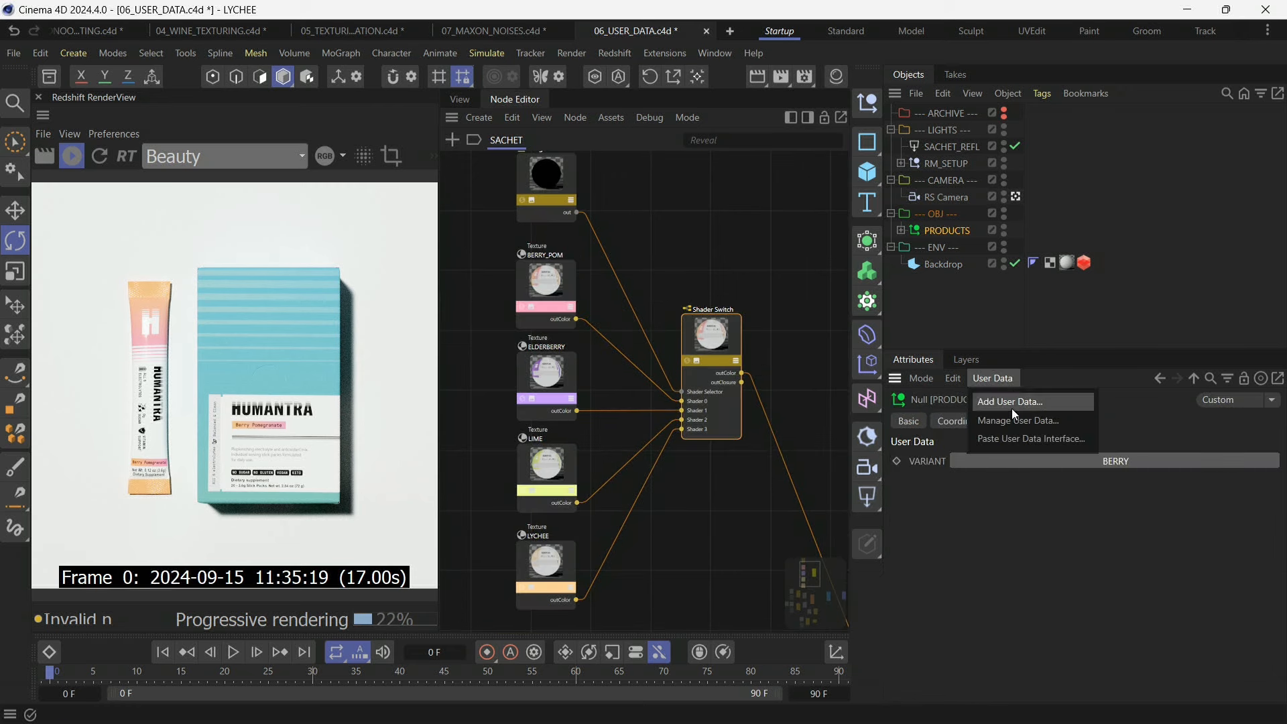
{"action": "left_click", "coordinate": [1011, 416]}
{"action": "left_click", "coordinate": [332, 77]}
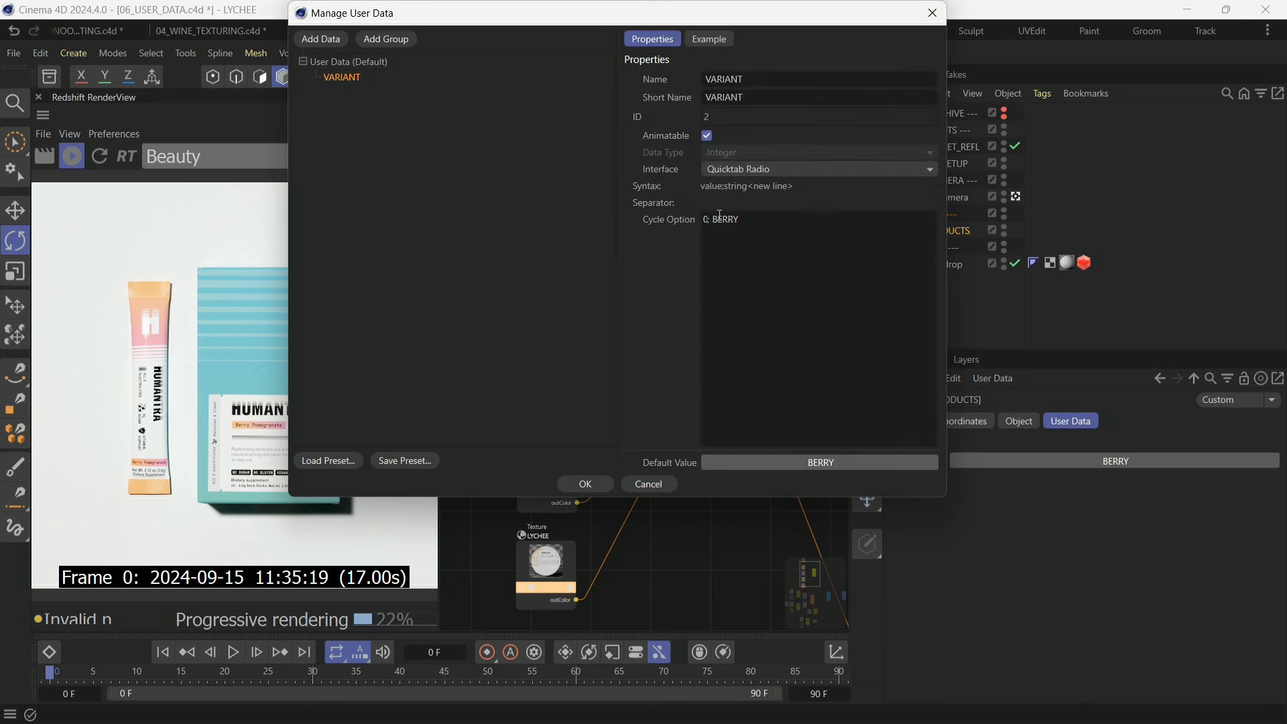
{"action": "left_click", "coordinate": [593, 489]}
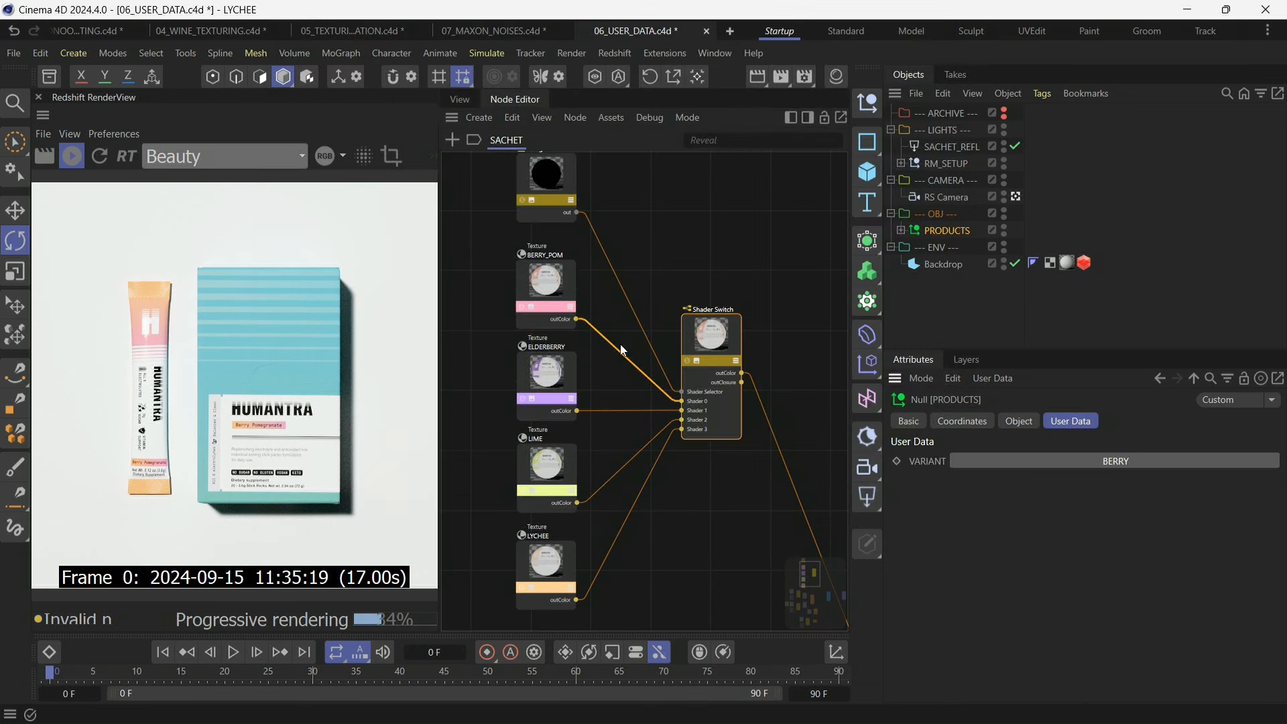
{"action": "scroll", "coordinate": [536, 275], "scroll_direction": "up", "scroll_amount": 3}
{"action": "left_click", "coordinate": [526, 263]}
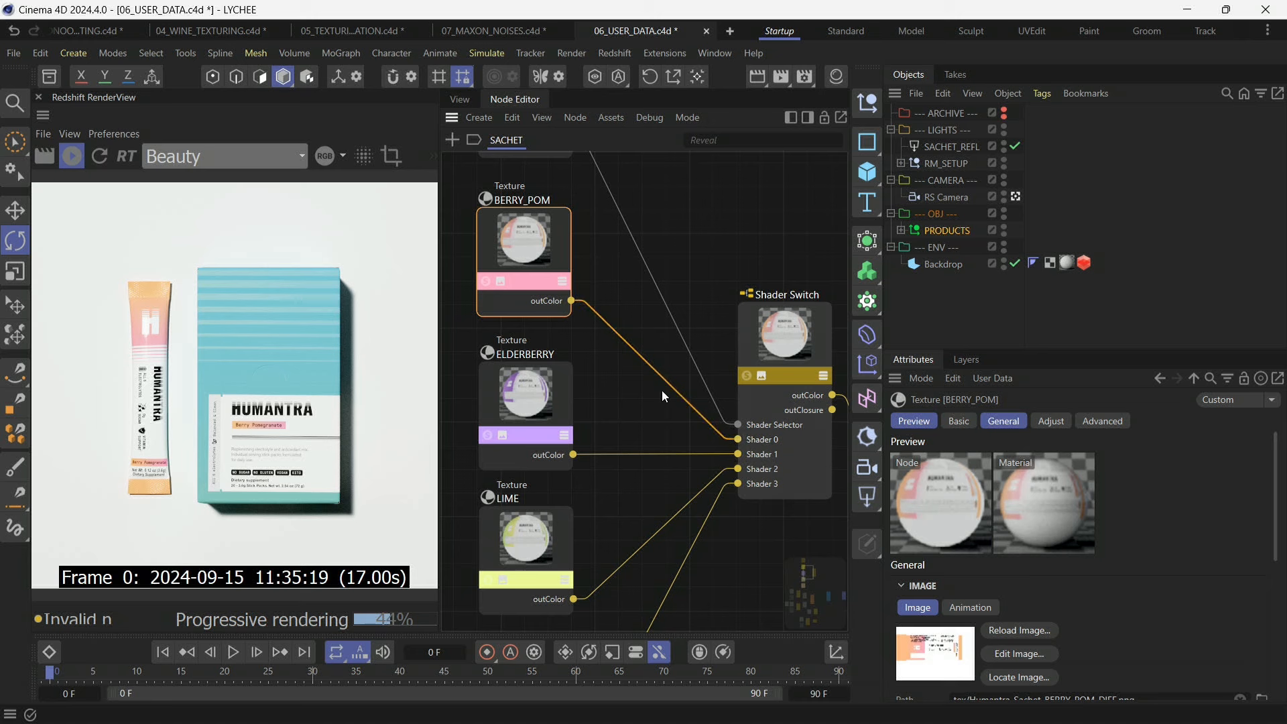
{"action": "left_click_drag", "start_coordinate": [532, 247], "coordinate": [528, 248]}
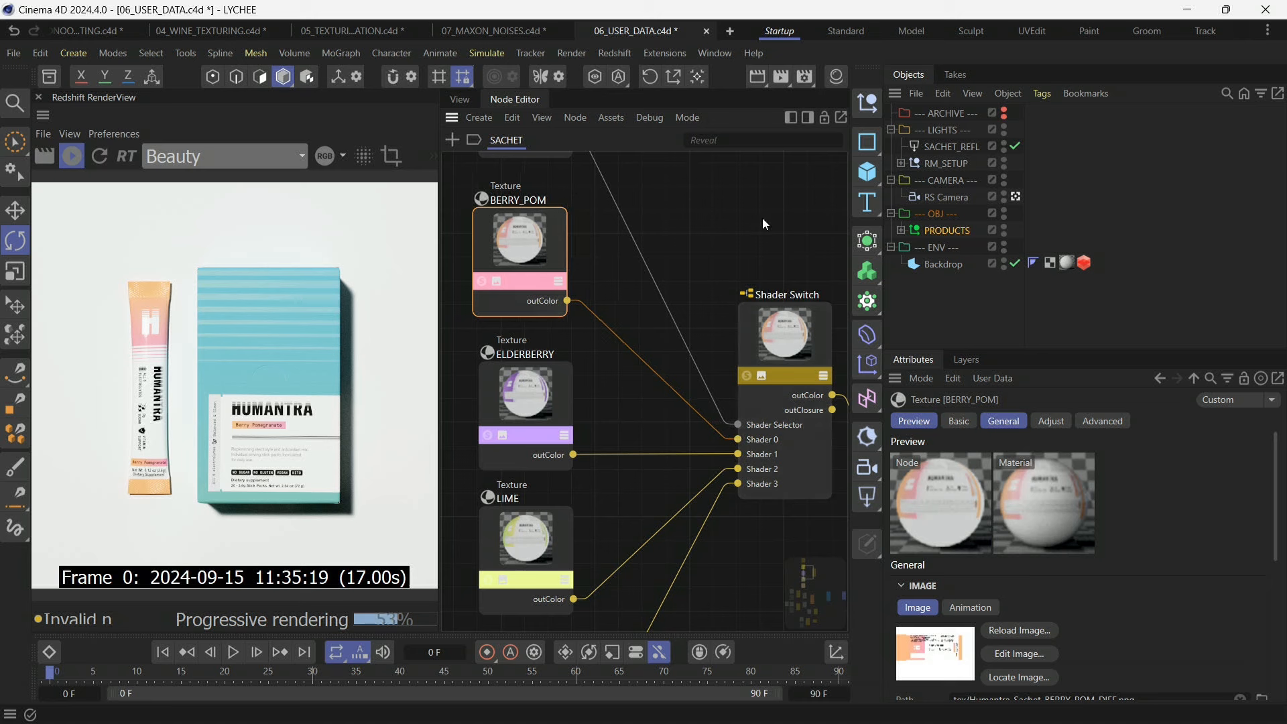
Add ELDER as option 1, LIME as option 2 and LYCHEE as option 3 to the VARIANT entry's cycle options.
{"action": "left_click", "coordinate": [965, 231]}
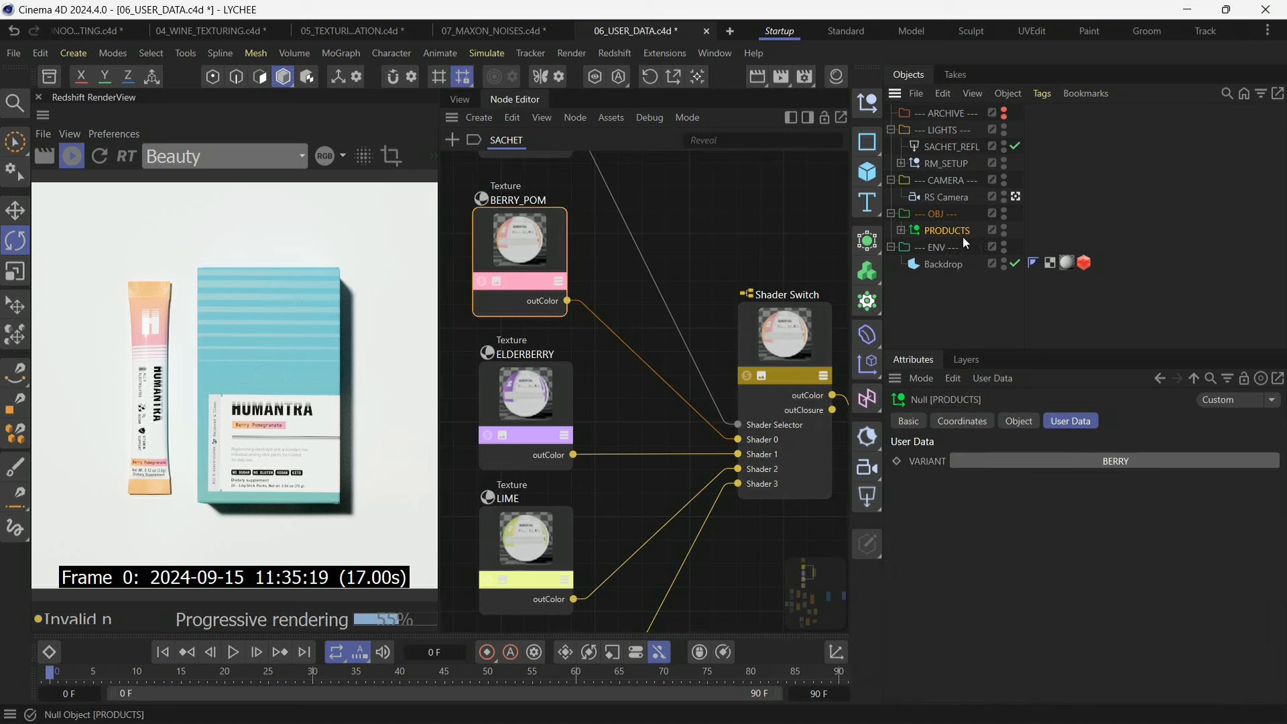
{"action": "left_click", "coordinate": [1000, 380]}
{"action": "left_click", "coordinate": [1004, 421]}
{"action": "left_click", "coordinate": [346, 82]}
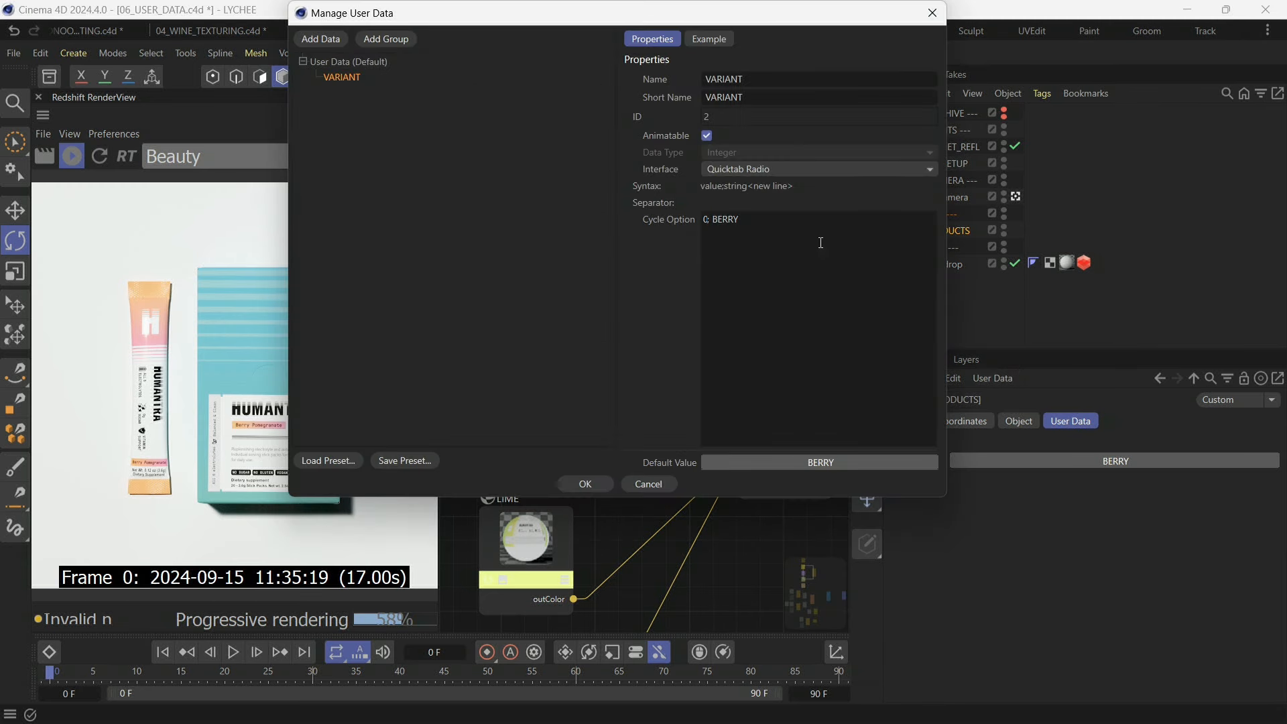
{"action": "left_click_drag", "start_coordinate": [686, 3], "coordinate": [1044, 118]}
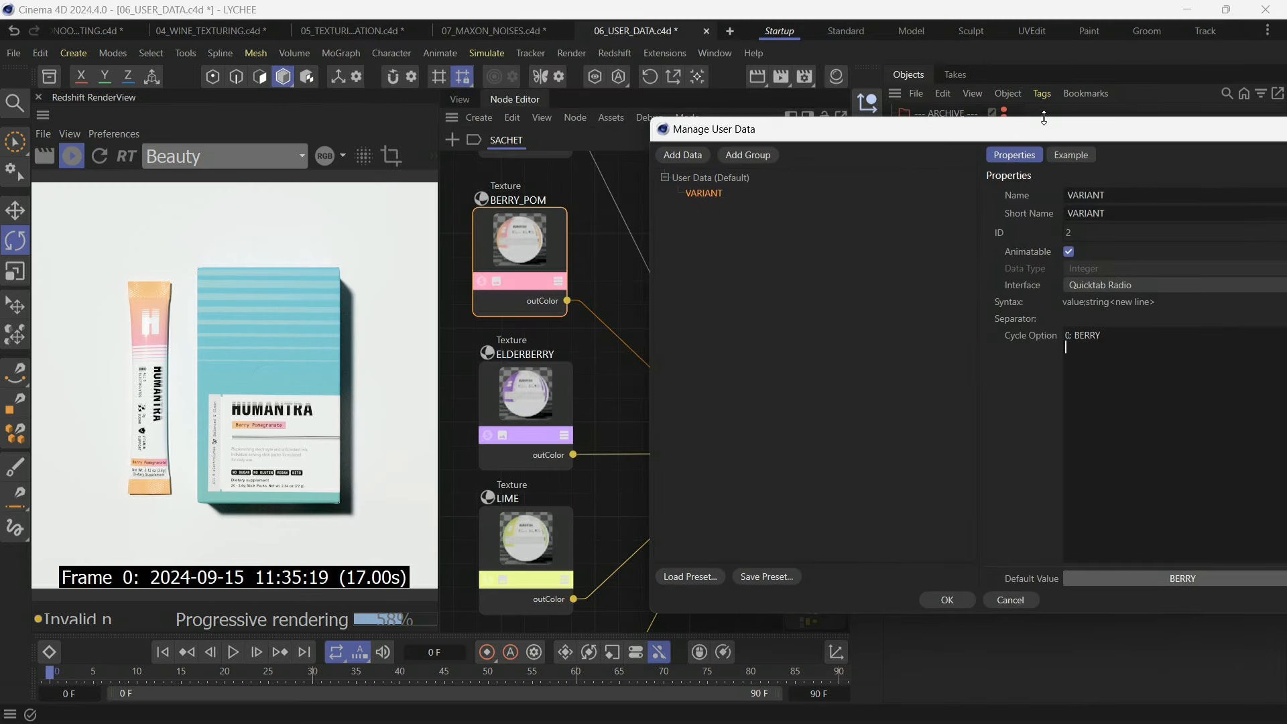
{"action": "type", "text": "ELDER"}
{"action": "key", "text": "Return"}
{"action": "type", "text": "2; LIME"}
{"action": "key", "text": "Return"}
{"action": "left_click_drag", "start_coordinate": [1070, 360], "coordinate": [1052, 362]}
Compare the VARIANT cycle options with the Shader Switch input numbering and apply the user data.
{"action": "left_click_drag", "start_coordinate": [906, 130], "coordinate": [991, 534]}
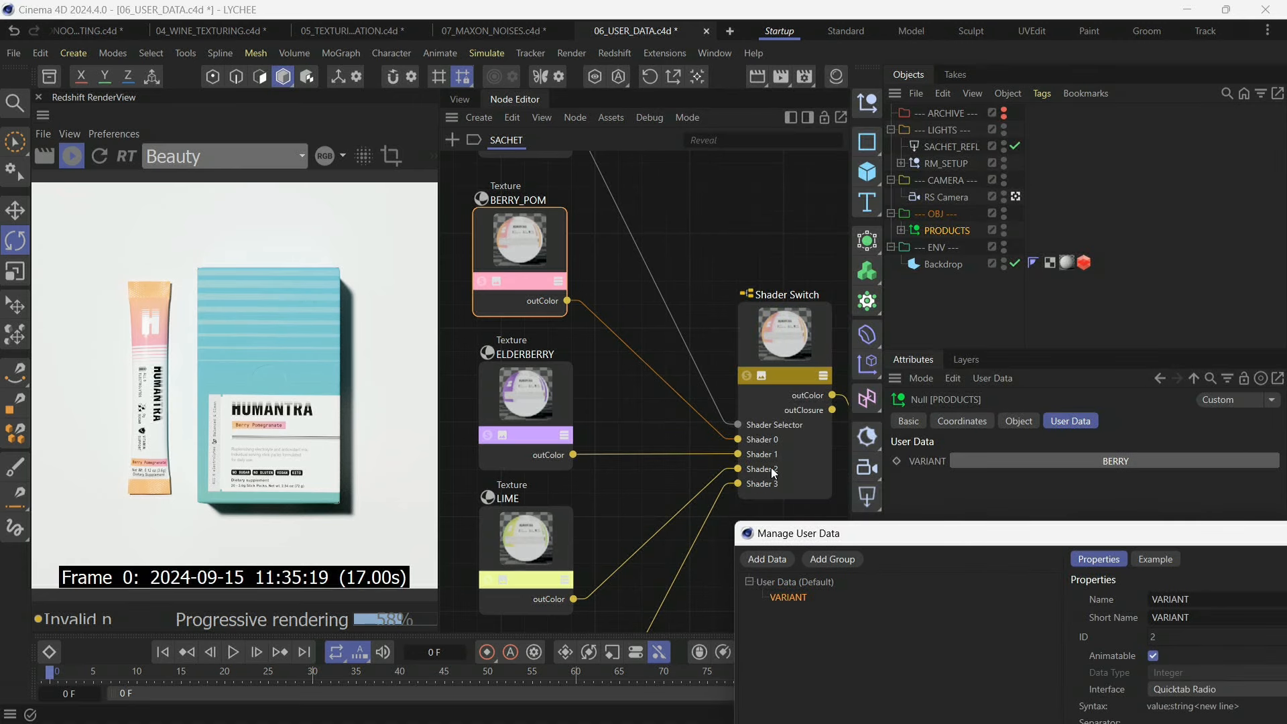
{"action": "left_click_drag", "start_coordinate": [870, 541], "coordinate": [738, 188]}
{"action": "left_click_drag", "start_coordinate": [1058, 426], "coordinate": [1033, 384]}
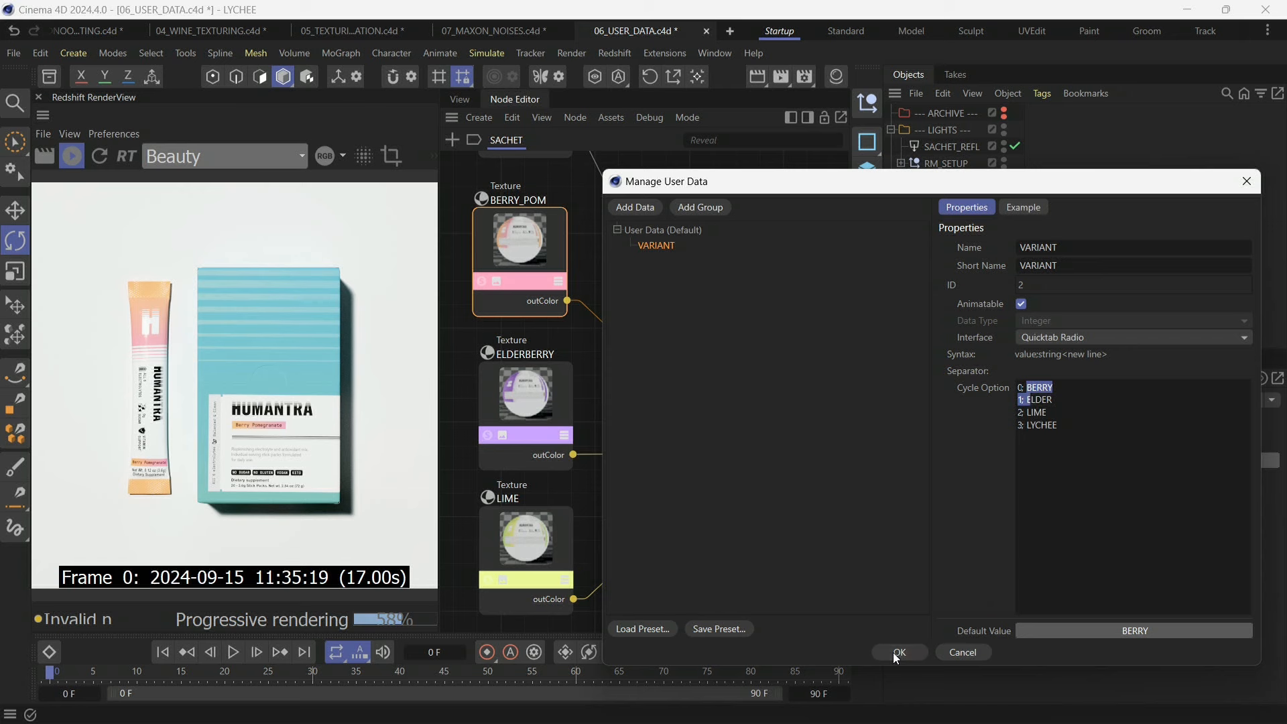
{"action": "left_click", "coordinate": [899, 652]}
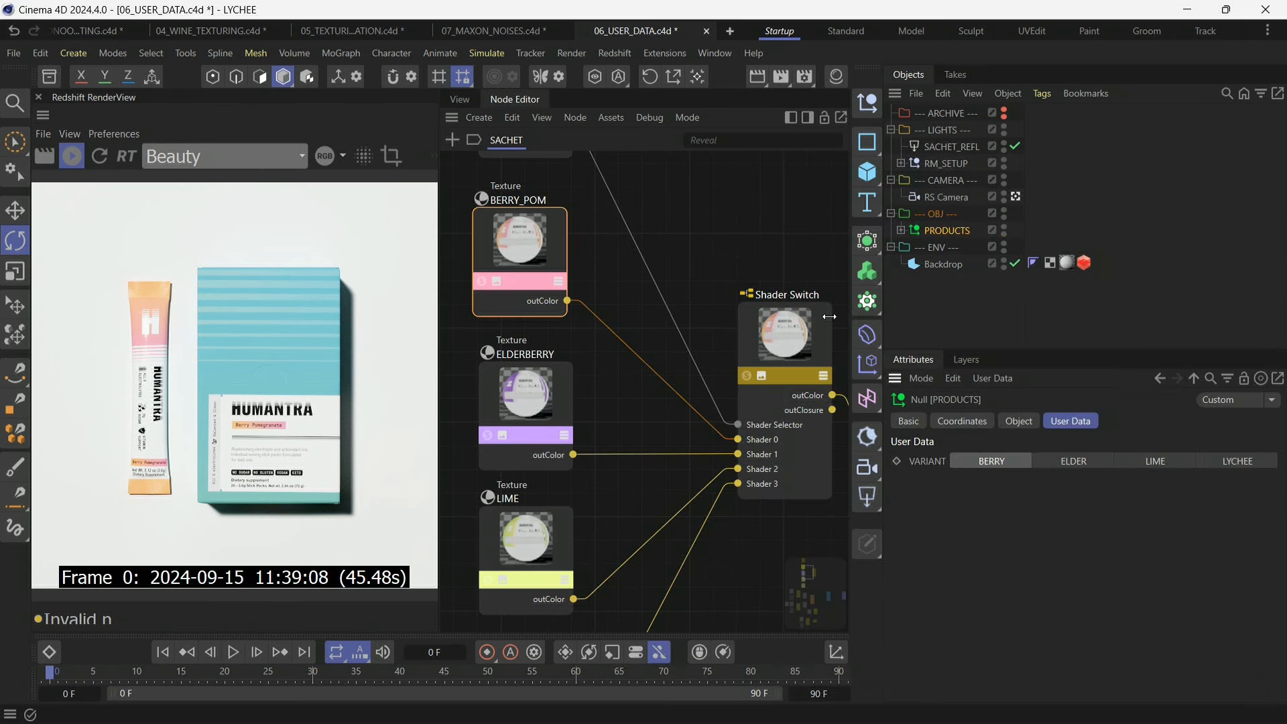
Show the viewport and test the VARIANT user data by cycling through ELDER, LIME and LYCHEE and back to BERRY.
{"action": "left_click", "coordinate": [469, 101]}
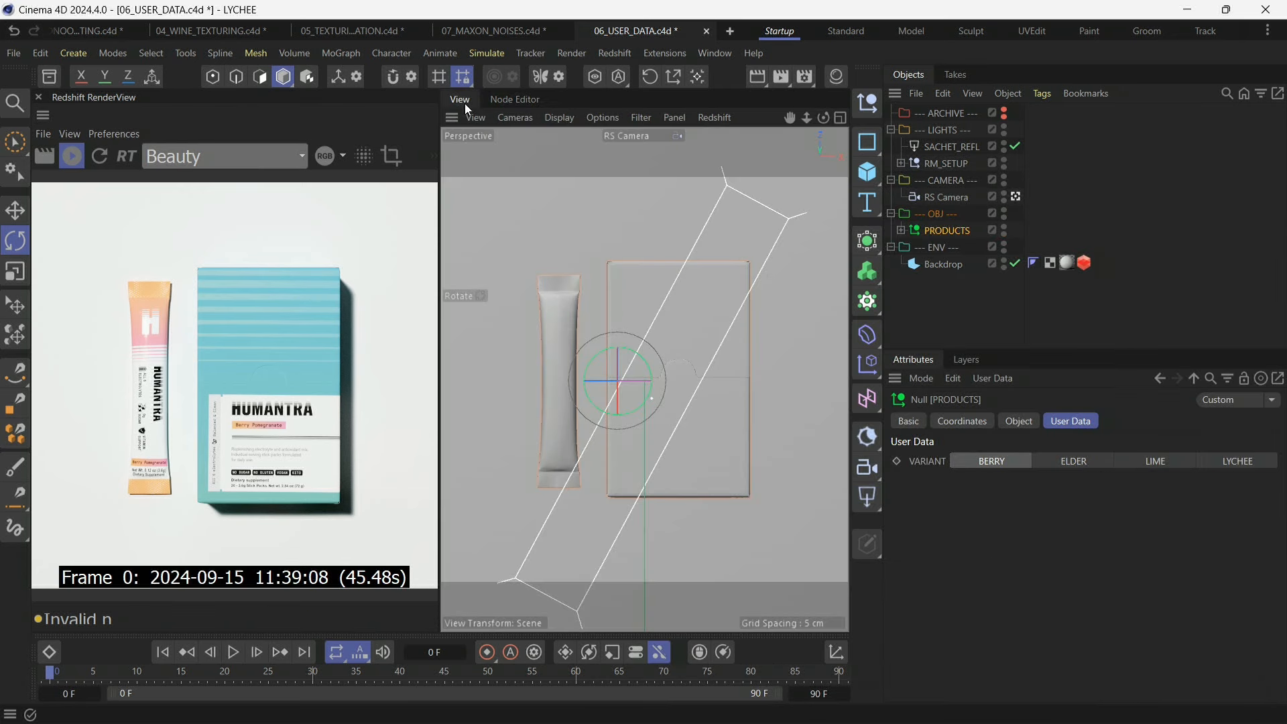
{"action": "left_click", "coordinate": [1066, 465]}
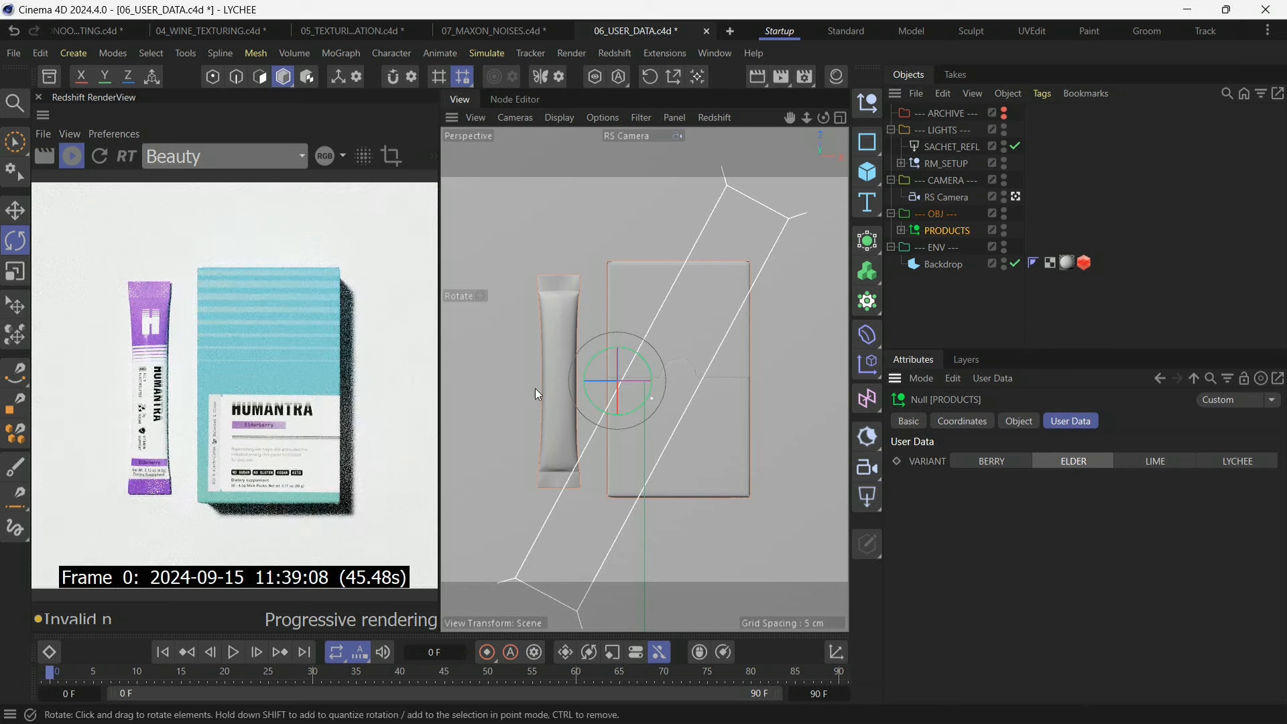
{"action": "left_click", "coordinate": [1152, 464]}
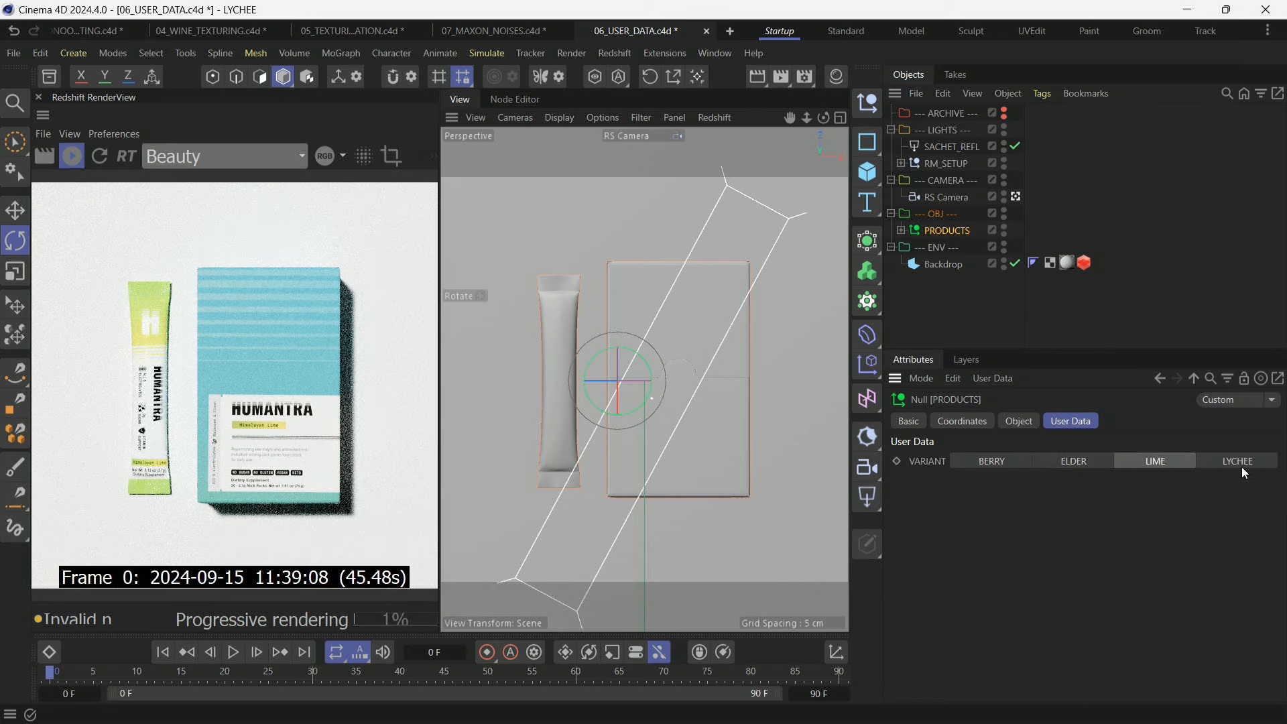
{"action": "left_click", "coordinate": [1239, 464]}
{"action": "left_click", "coordinate": [1176, 461]}
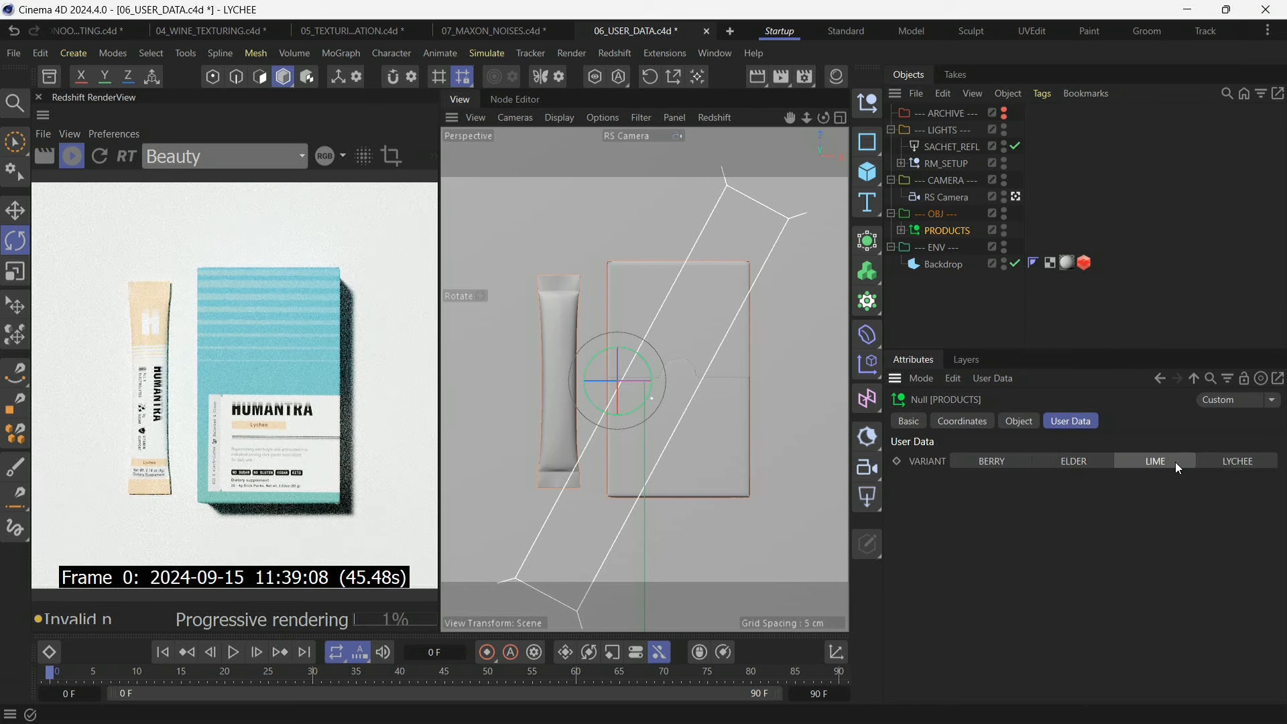
{"action": "left_click", "coordinate": [1073, 462]}
{"action": "left_click", "coordinate": [986, 454]}
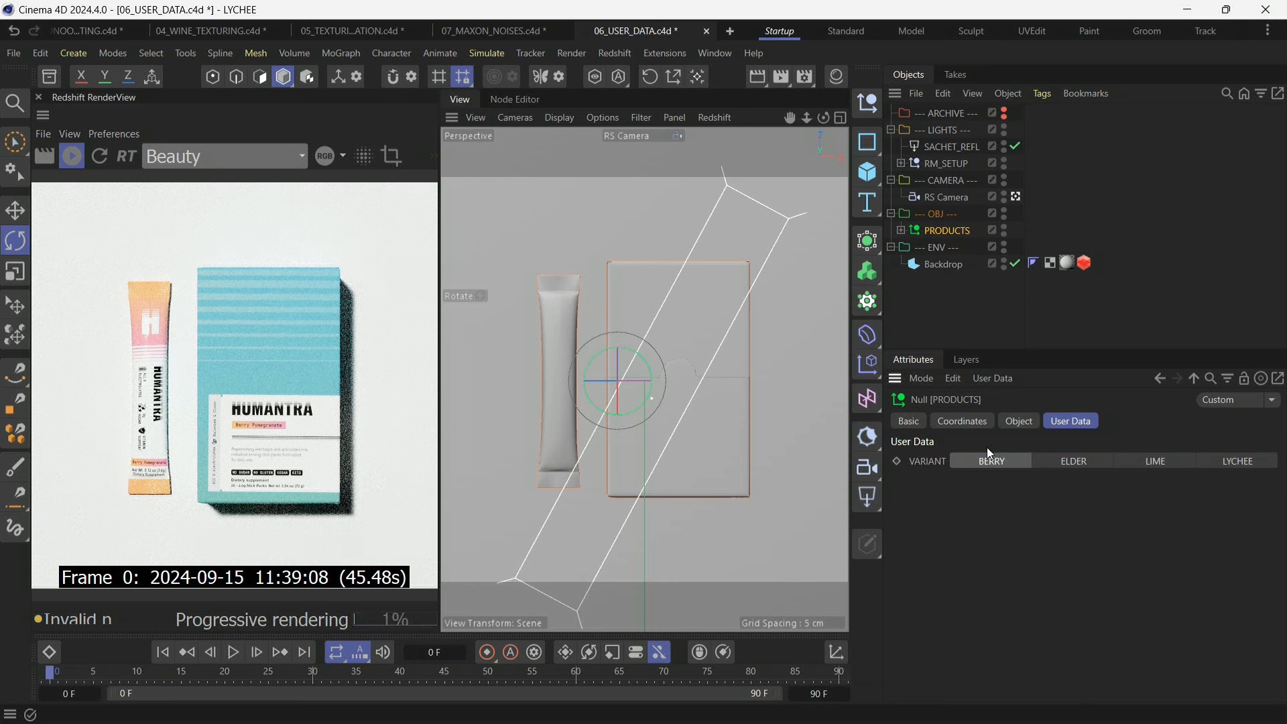
Delete the BERRY_POM, ELDERBERRY, LIME and LYCHEE takes, leaving only the Main take selected.
{"action": "left_click", "coordinate": [956, 75]}
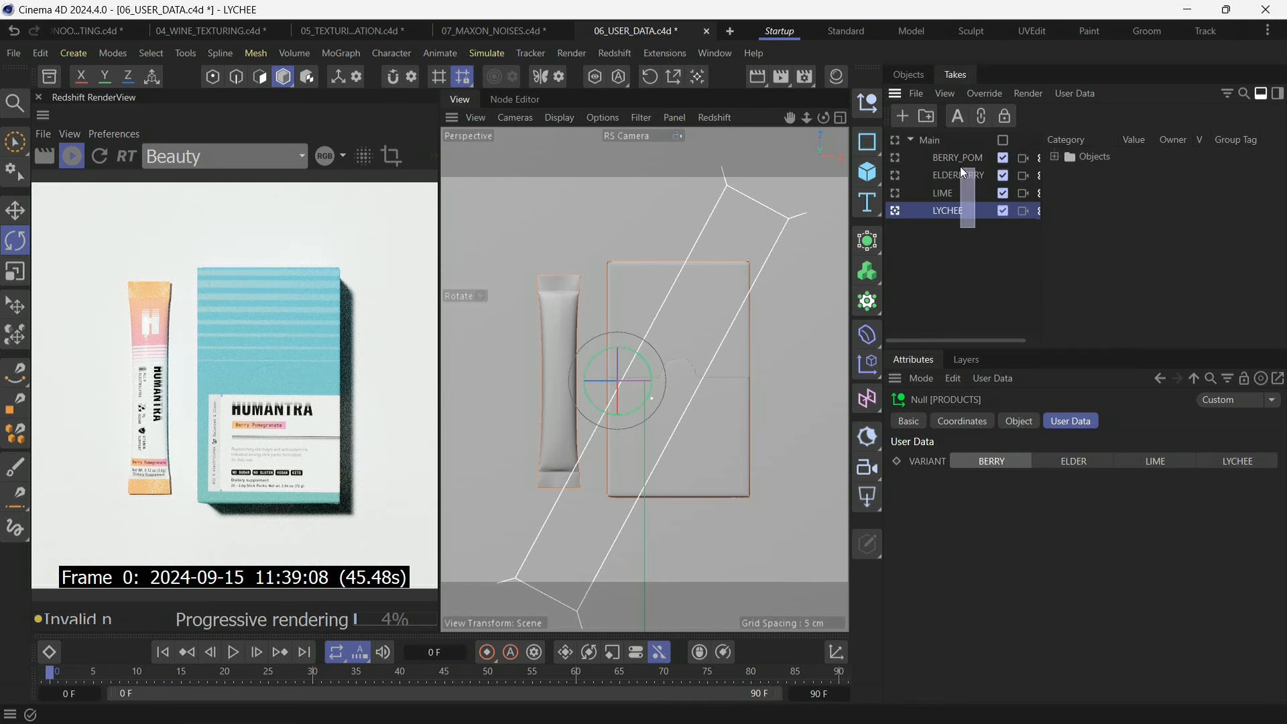
{"action": "left_click_drag", "start_coordinate": [960, 166], "coordinate": [943, 160]}
{"action": "key", "text": "Delete"}
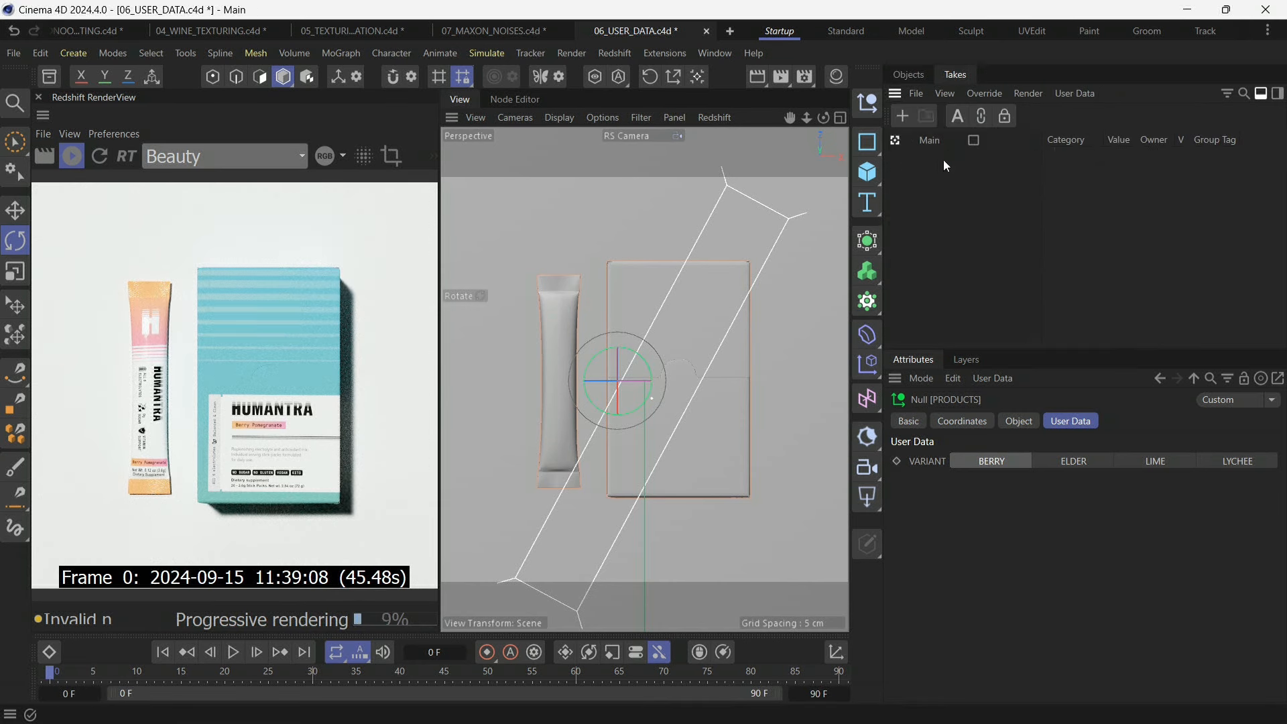
{"action": "left_click", "coordinate": [932, 142]}
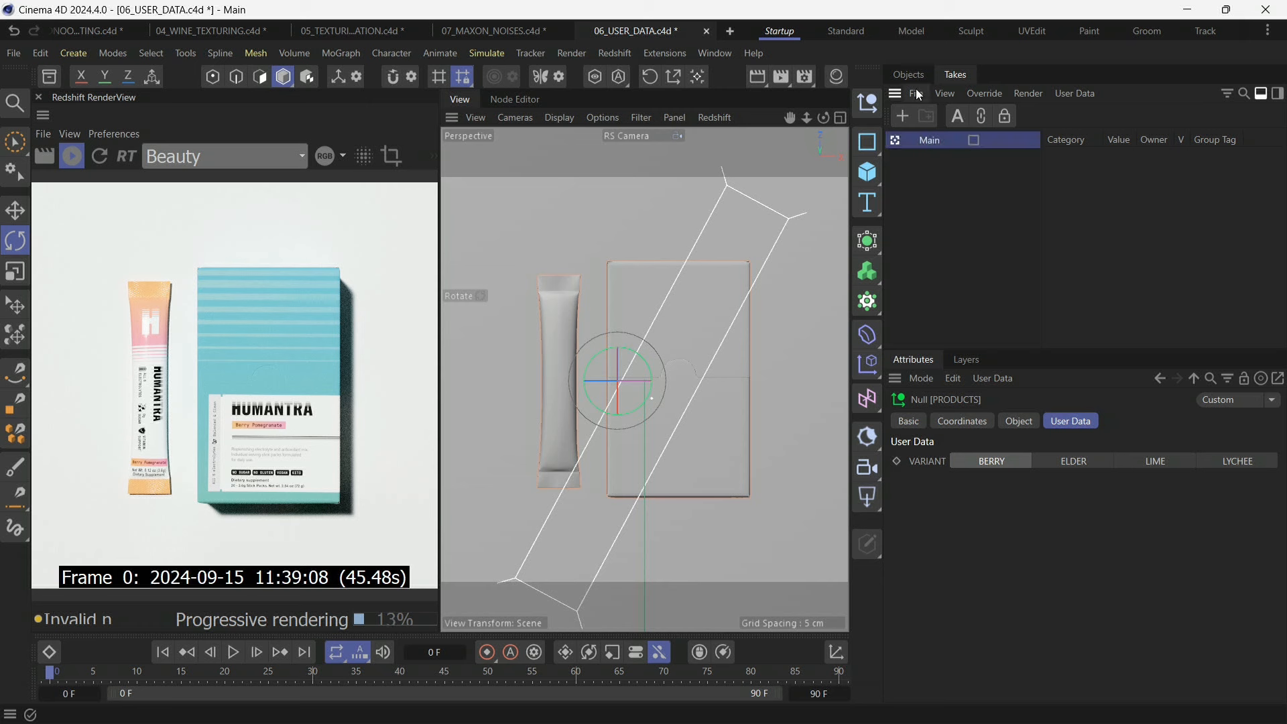
Create a new take under Main and name it LIME.
{"action": "left_click", "coordinate": [911, 76]}
{"action": "left_click", "coordinate": [939, 77]}
{"action": "left_click", "coordinate": [908, 74]}
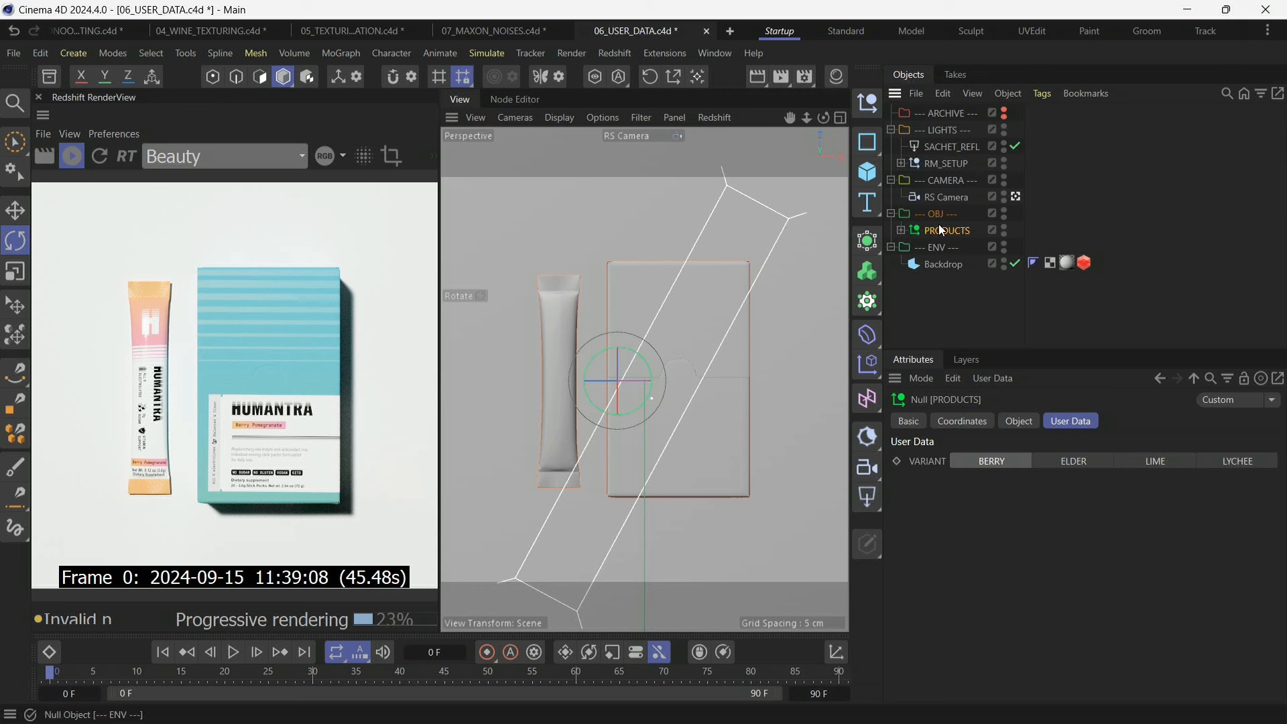
{"action": "left_click", "coordinate": [955, 75]}
{"action": "right_click", "coordinate": [929, 145]}
{"action": "left_click", "coordinate": [973, 201]}
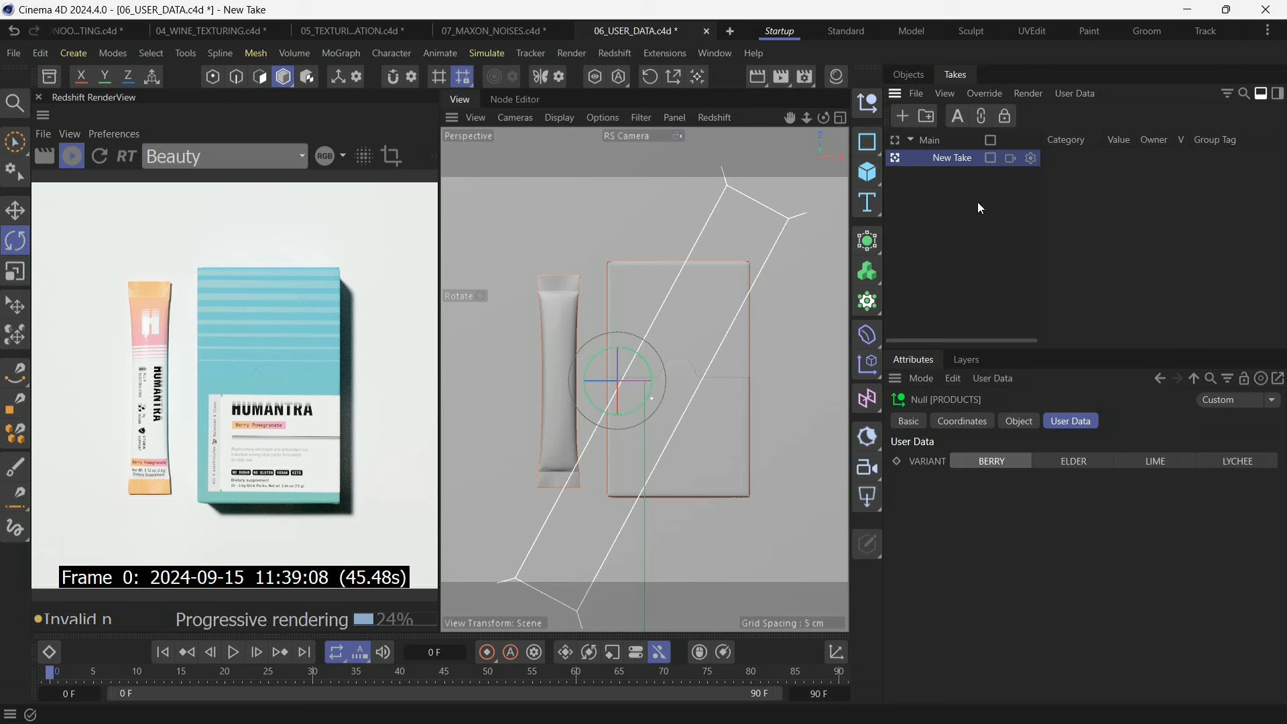
{"action": "double_click", "coordinate": [956, 156]}
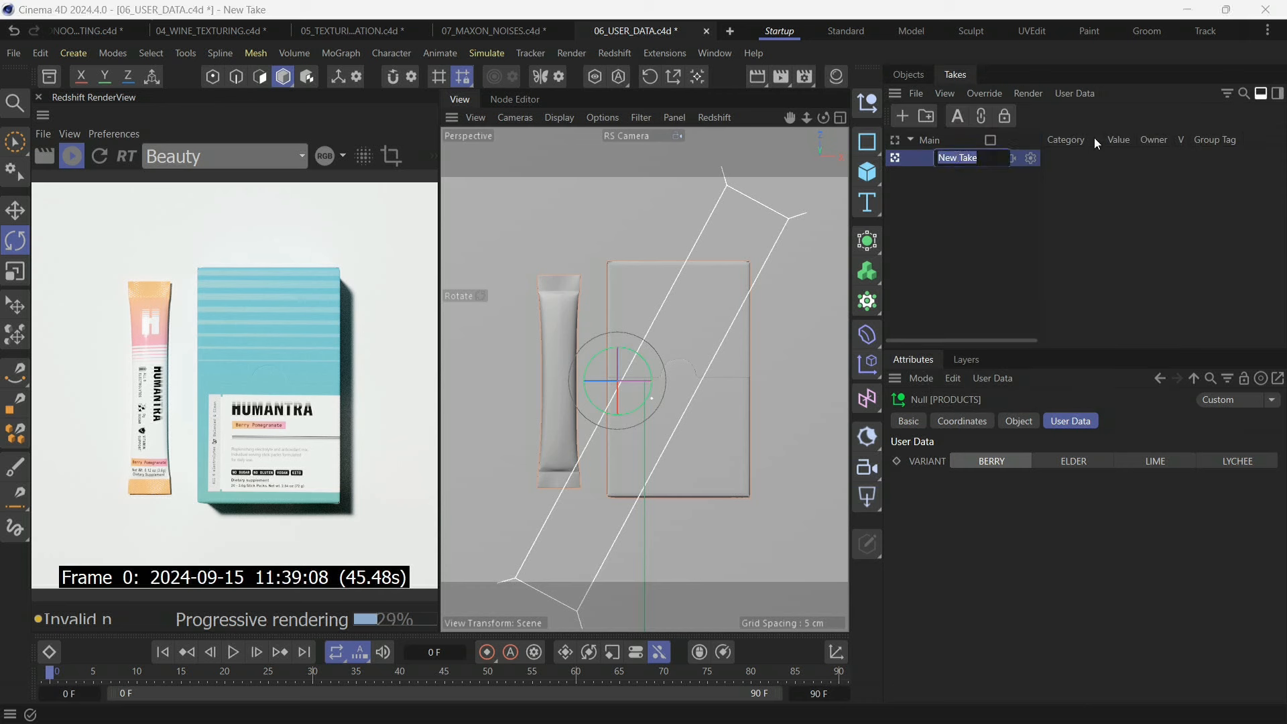
{"action": "key", "text": "BackSpace"}
{"action": "type", "text": "LIME"}
{"action": "key", "text": "Return"}
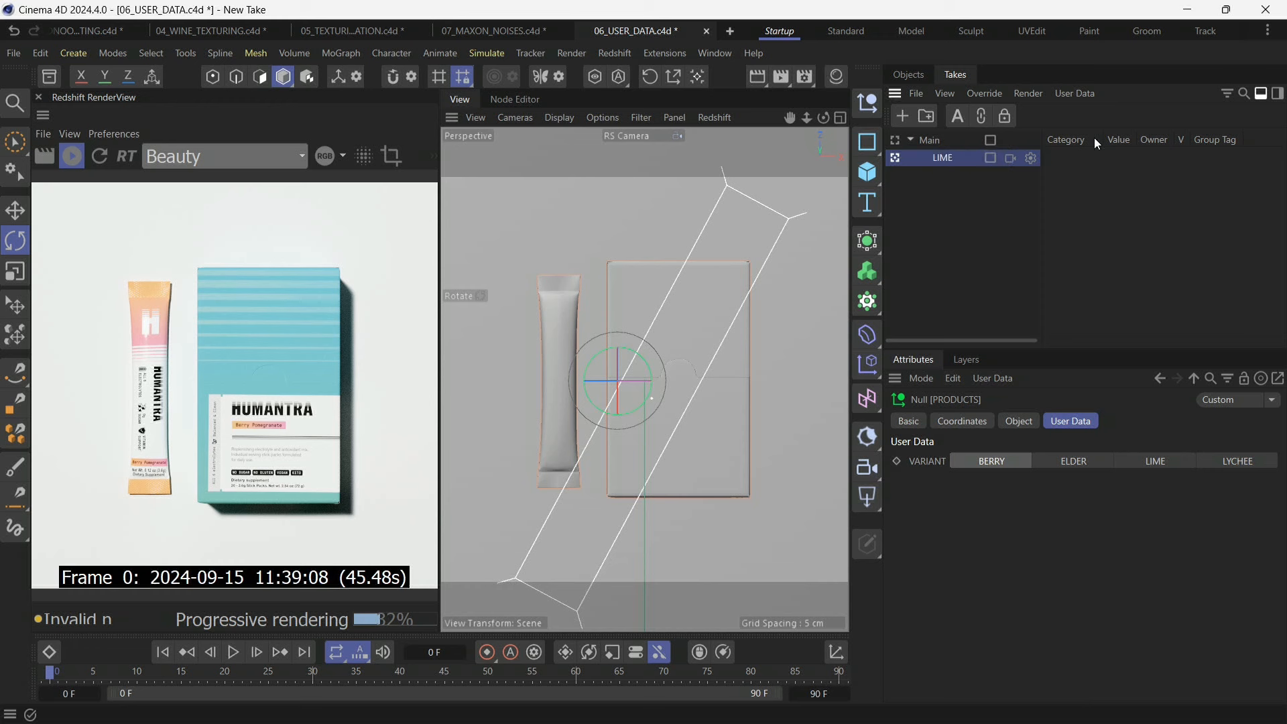
Enable Auto Take and the override lock for the takes.
{"action": "left_click", "coordinate": [958, 116]}
{"action": "left_click", "coordinate": [1006, 118]}
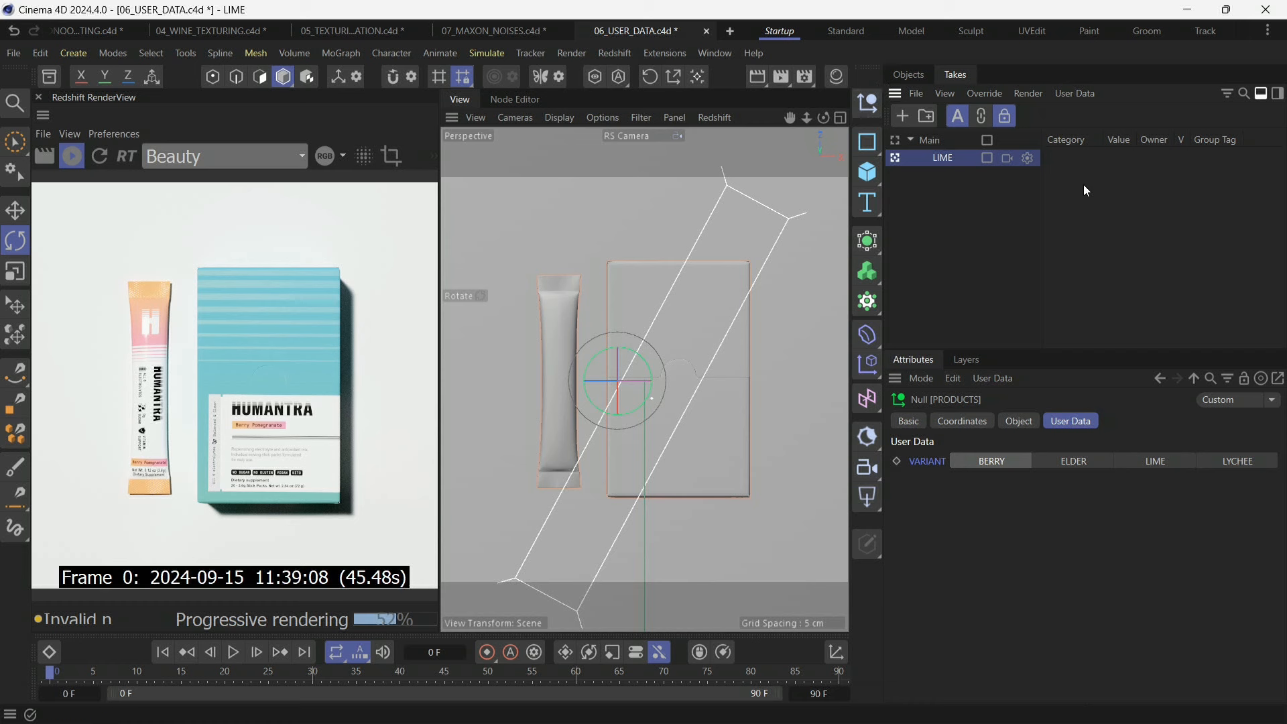
Set VARIANT to LIME for the LIME take and expand its overrides down to the PRODUCTS user data.
{"action": "left_click", "coordinate": [1150, 464]}
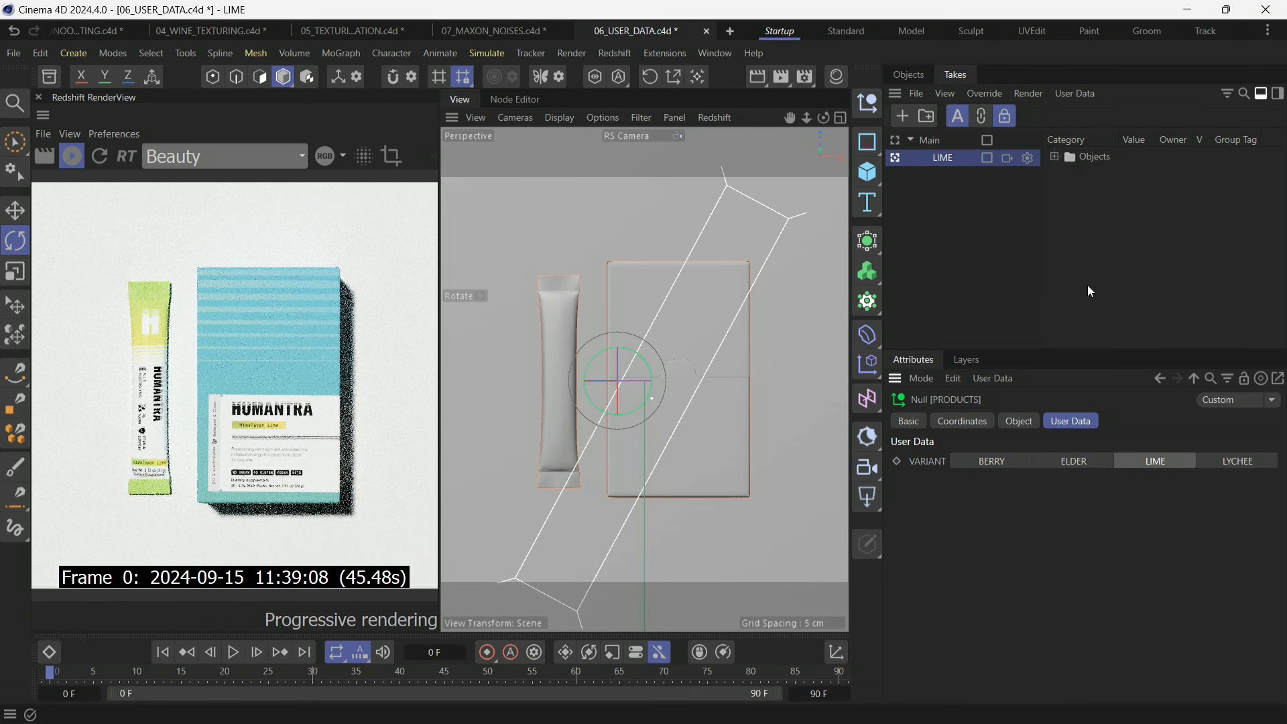
{"action": "left_click", "coordinate": [1055, 156]}
{"action": "left_click", "coordinate": [1068, 173]}
{"action": "left_click", "coordinate": [1080, 192]}
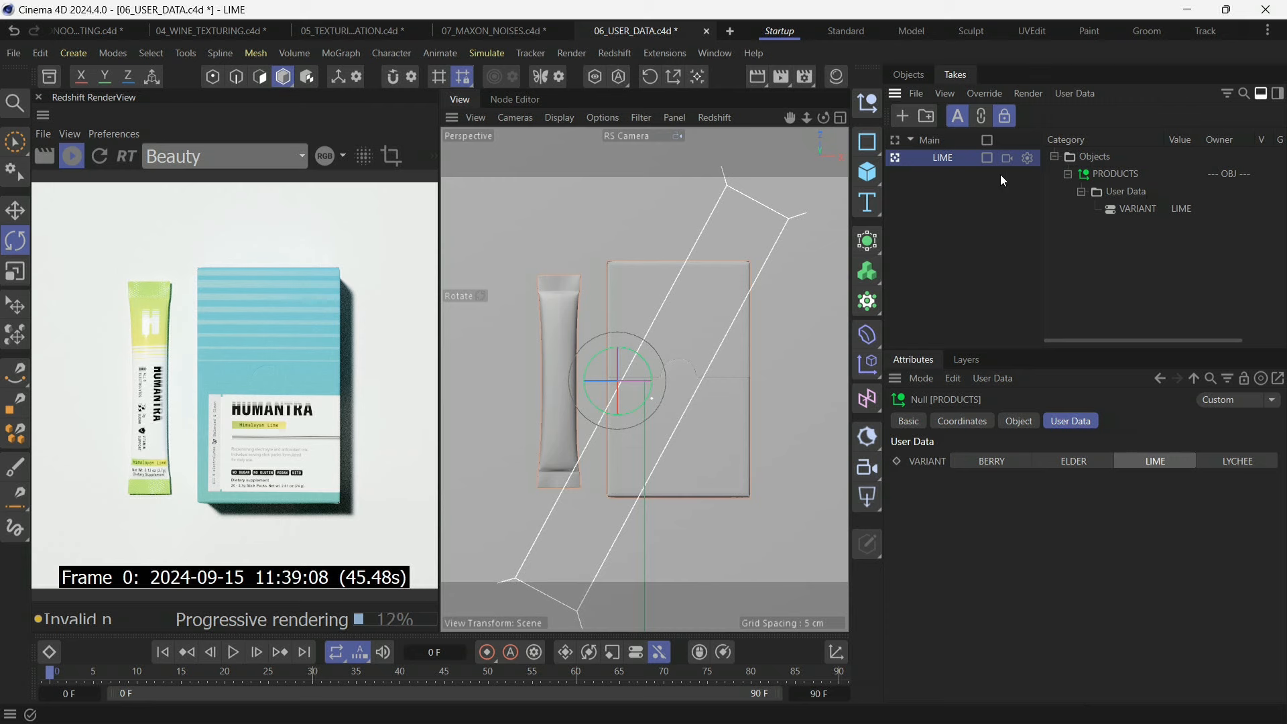
Test the take override by activating the Main take and switching back to the LIME take.
{"action": "left_click", "coordinate": [905, 74]}
{"action": "left_click", "coordinate": [955, 74]}
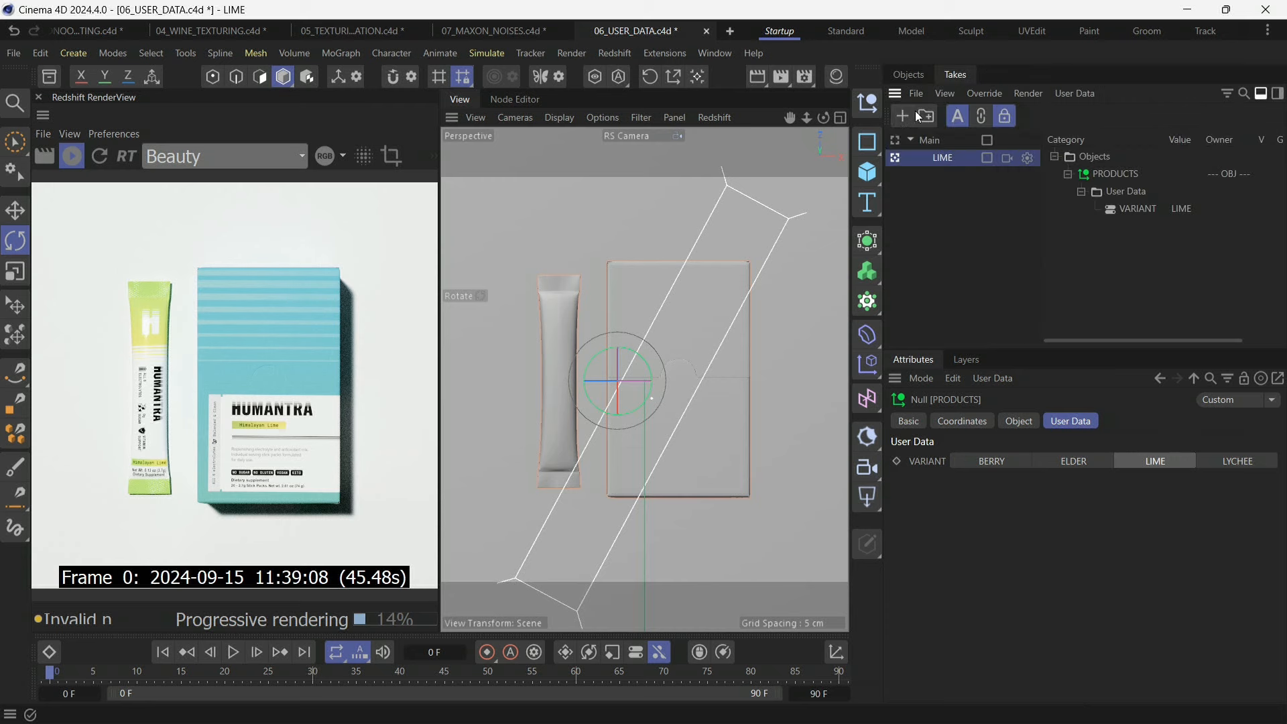
{"action": "left_click", "coordinate": [899, 141]}
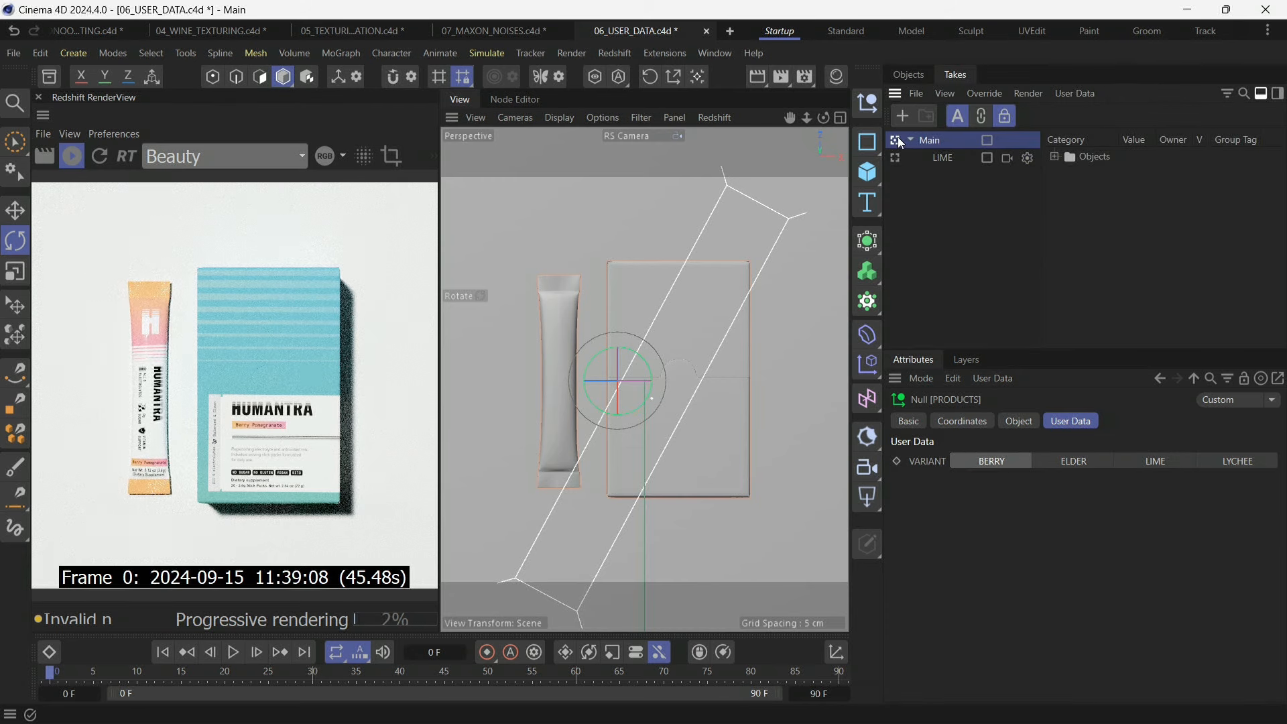
{"action": "left_click", "coordinate": [895, 158]}
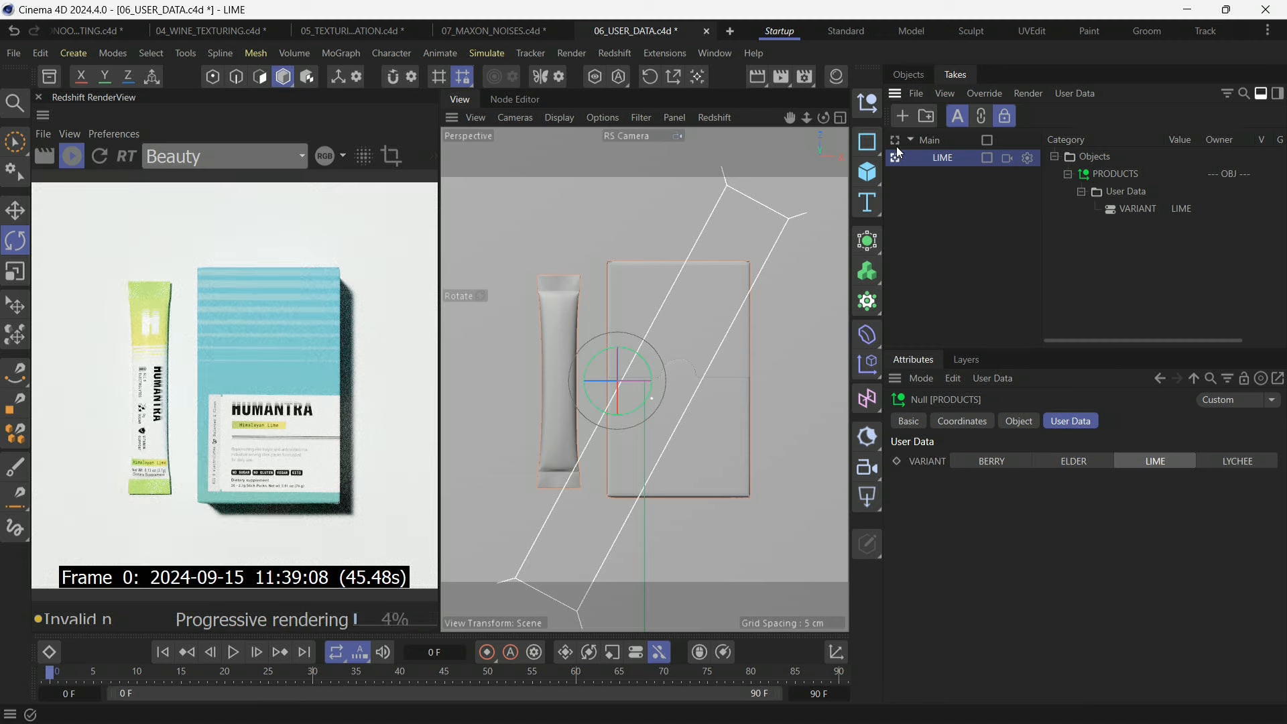
Bring up the save options in the render settings and disable saving of the multi-pass image.
{"action": "left_click", "coordinate": [982, 116]}
{"action": "left_click", "coordinate": [810, 74]}
{"action": "left_click_drag", "start_coordinate": [858, 145], "coordinate": [575, 61]}
{"action": "left_click", "coordinate": [472, 231]}
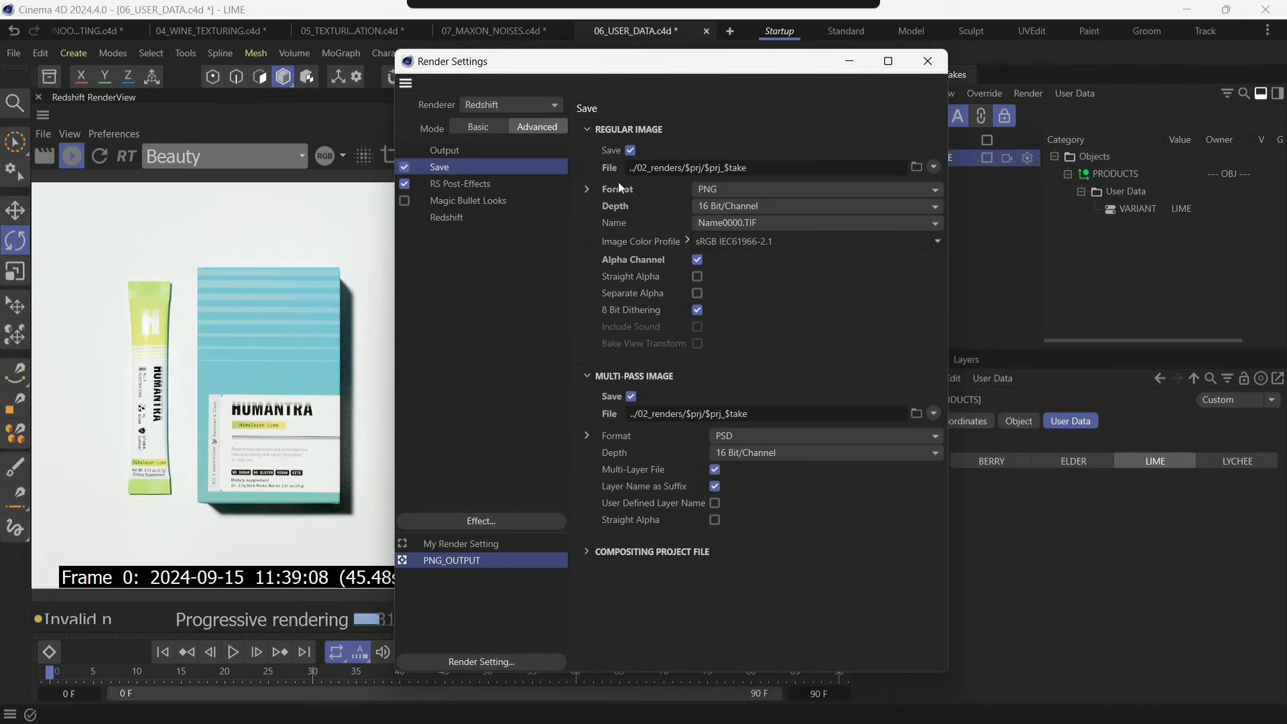
{"action": "left_click", "coordinate": [631, 396]}
Examine the $prj and $take tokens in the regular image's file path and the list of available path tokens.
{"action": "left_click_drag", "start_coordinate": [747, 168], "coordinate": [728, 168]}
{"action": "left_click", "coordinate": [716, 166]}
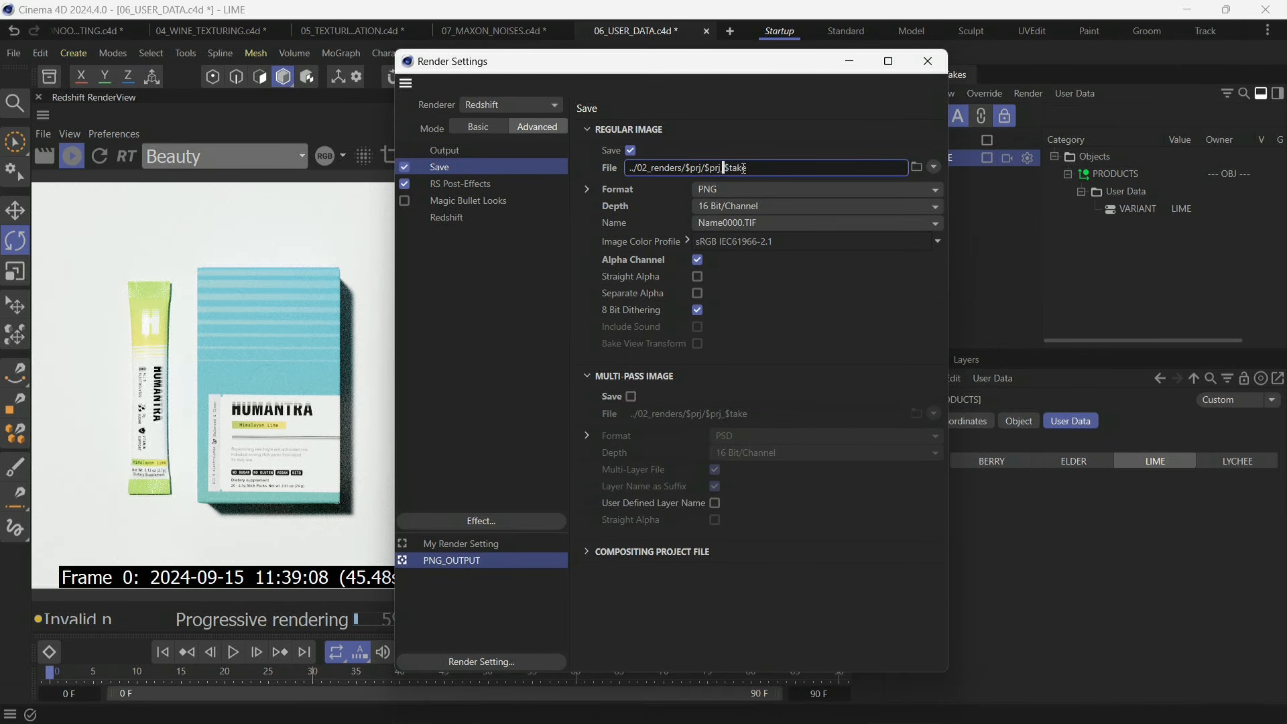
{"action": "left_click", "coordinate": [935, 166]}
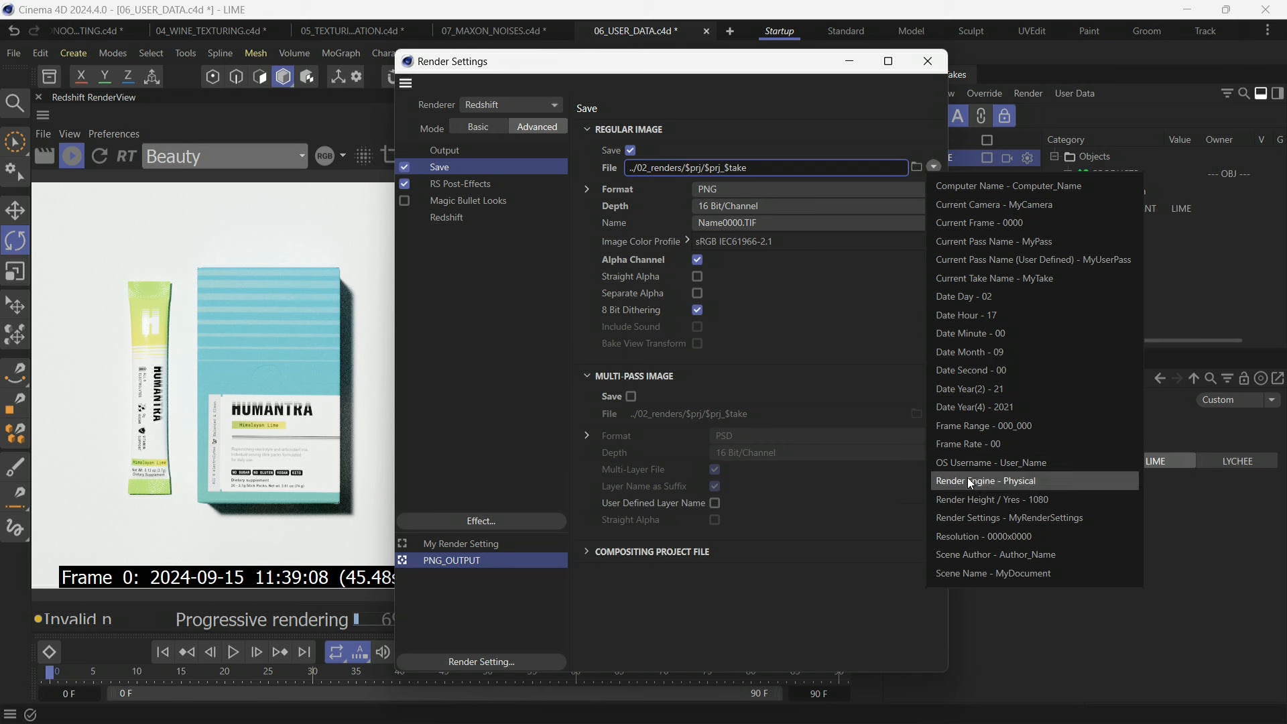
{"action": "left_click", "coordinate": [740, 166]}
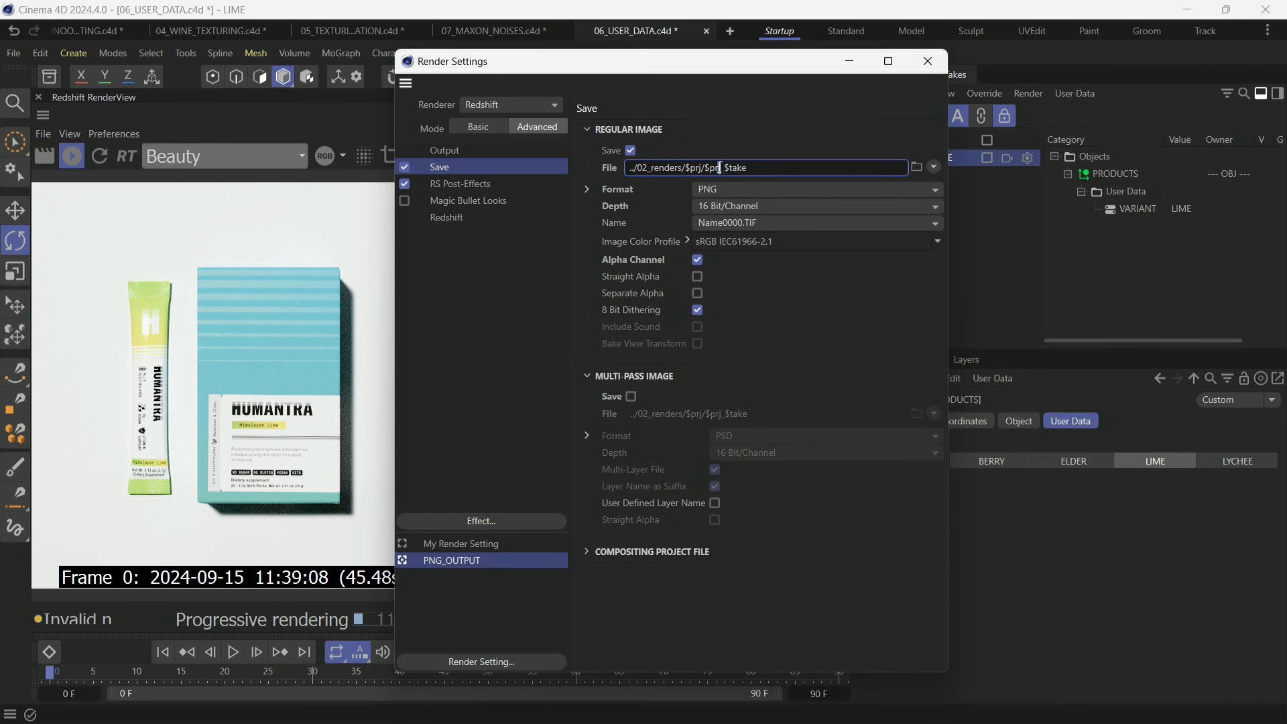
{"action": "key", "text": "shift+Left"}
{"action": "key", "text": "shift+Left"}
{"action": "key", "text": "shift+Left"}
{"action": "left_click", "coordinate": [728, 166]}
{"action": "double_click", "coordinate": [730, 167]}
{"action": "left_click", "coordinate": [764, 165]}
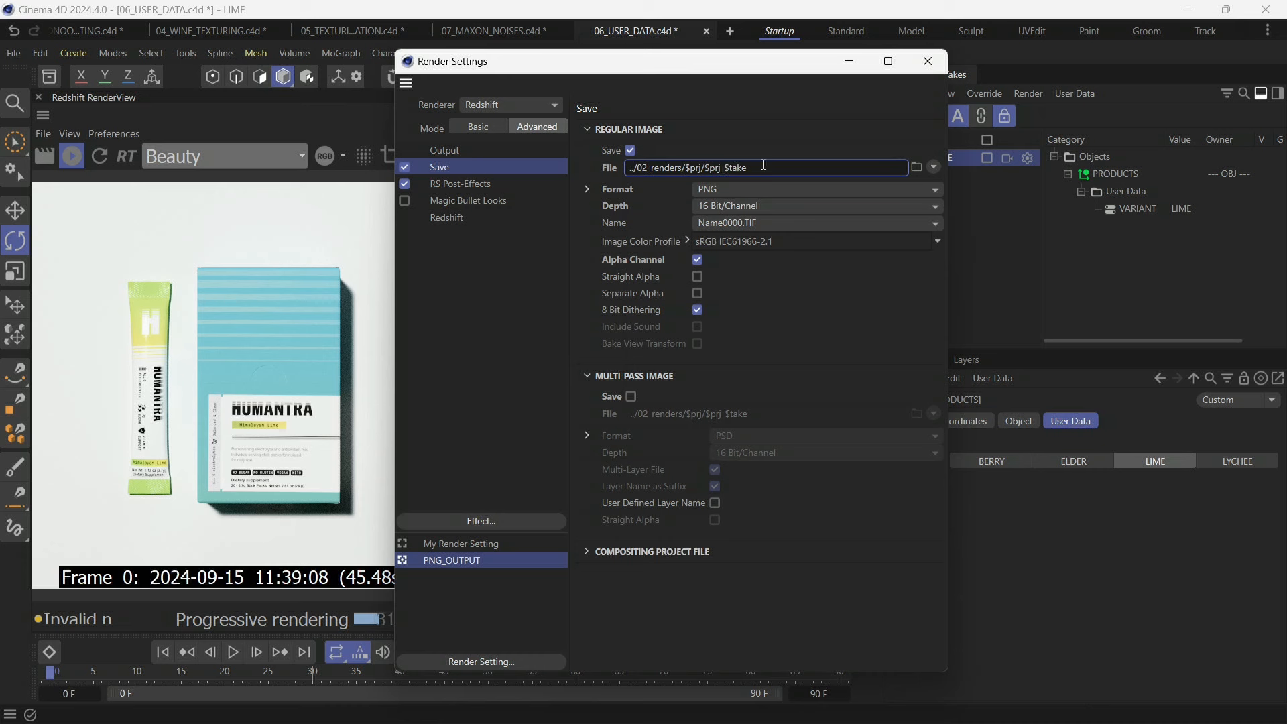